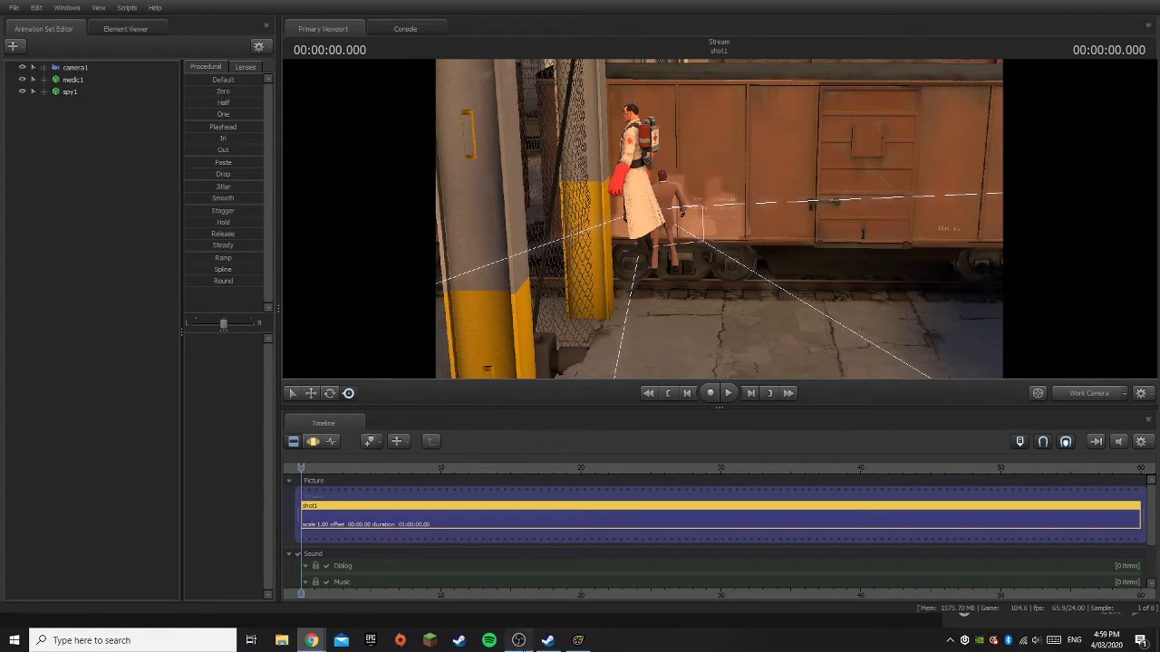
- Move the medic1 model out from behind the fence onto the open concrete ground in the Motion Editor
click(578, 640)
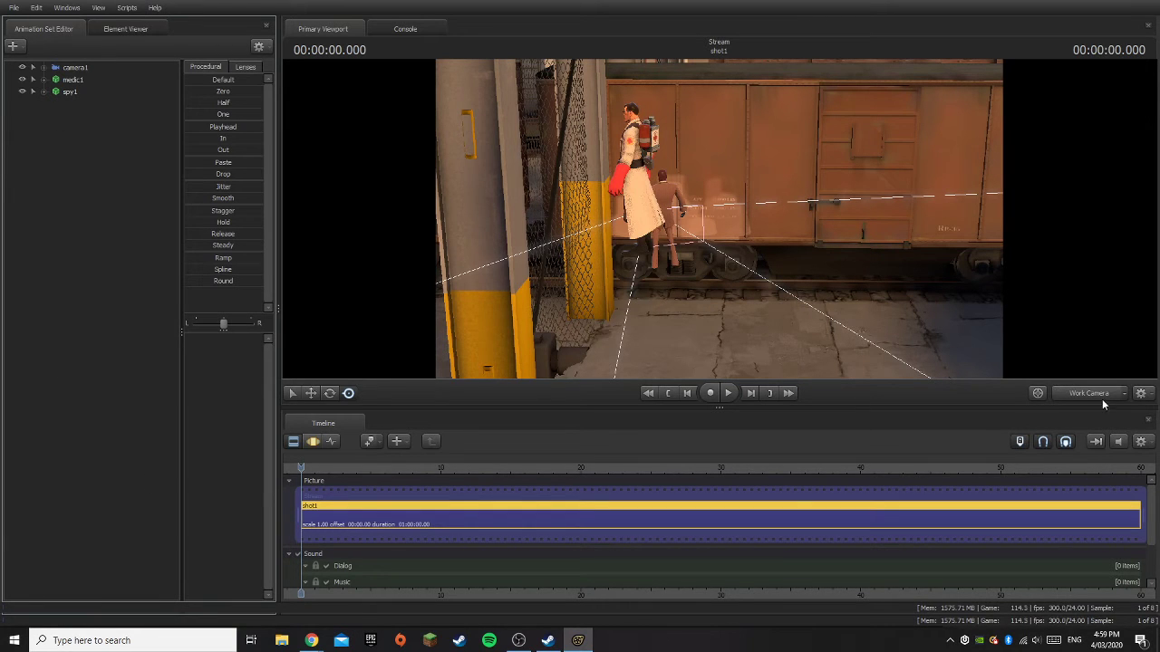
drag(700, 306, 698, 382)
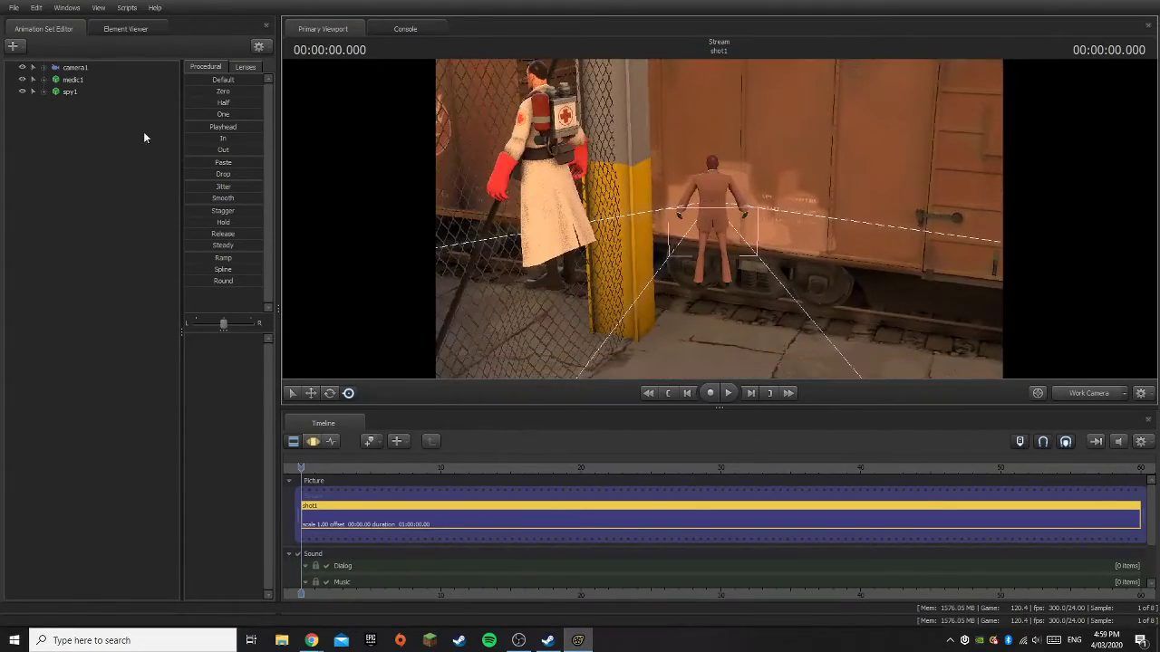
click(74, 81)
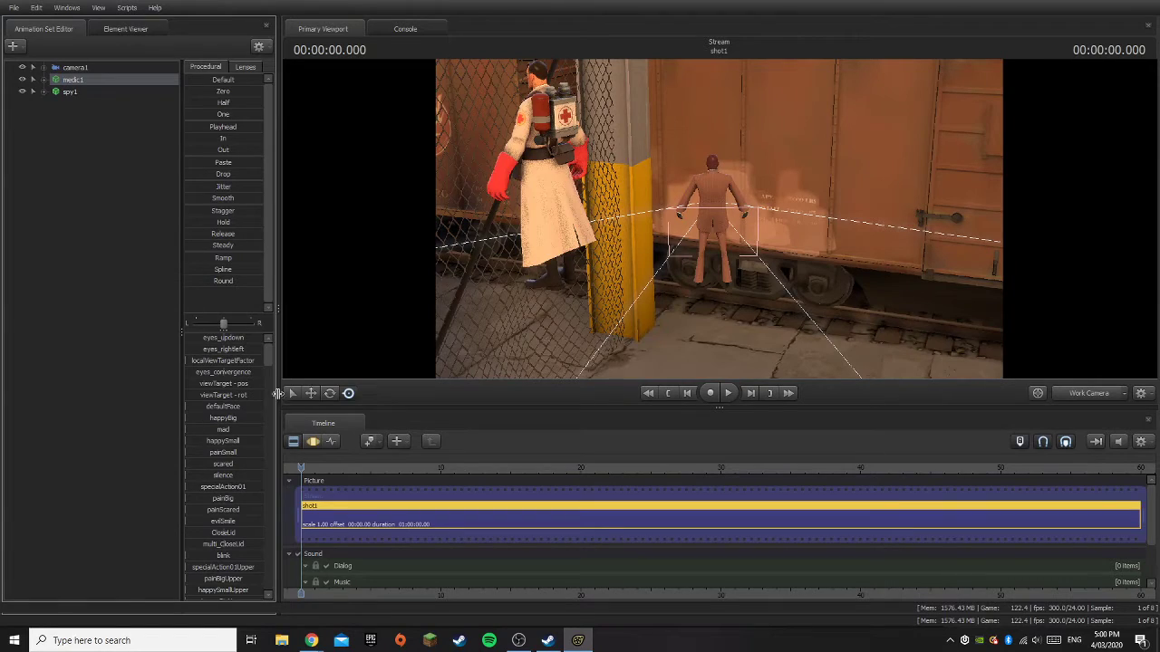
click(311, 443)
drag(579, 263, 607, 281)
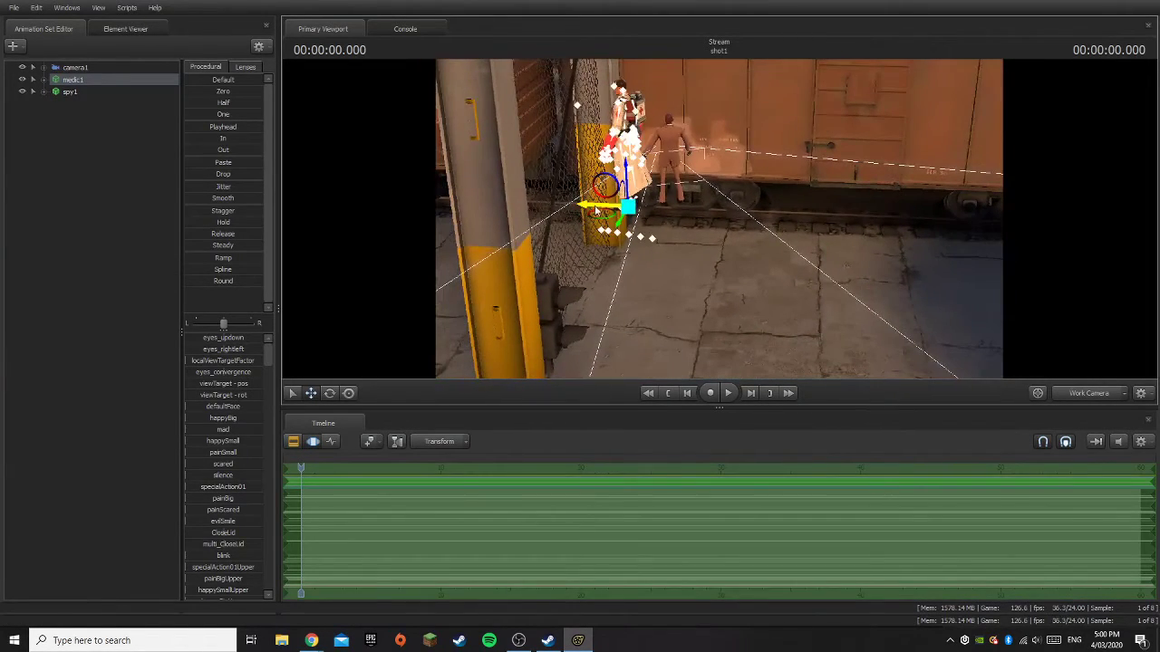
drag(594, 210, 796, 374)
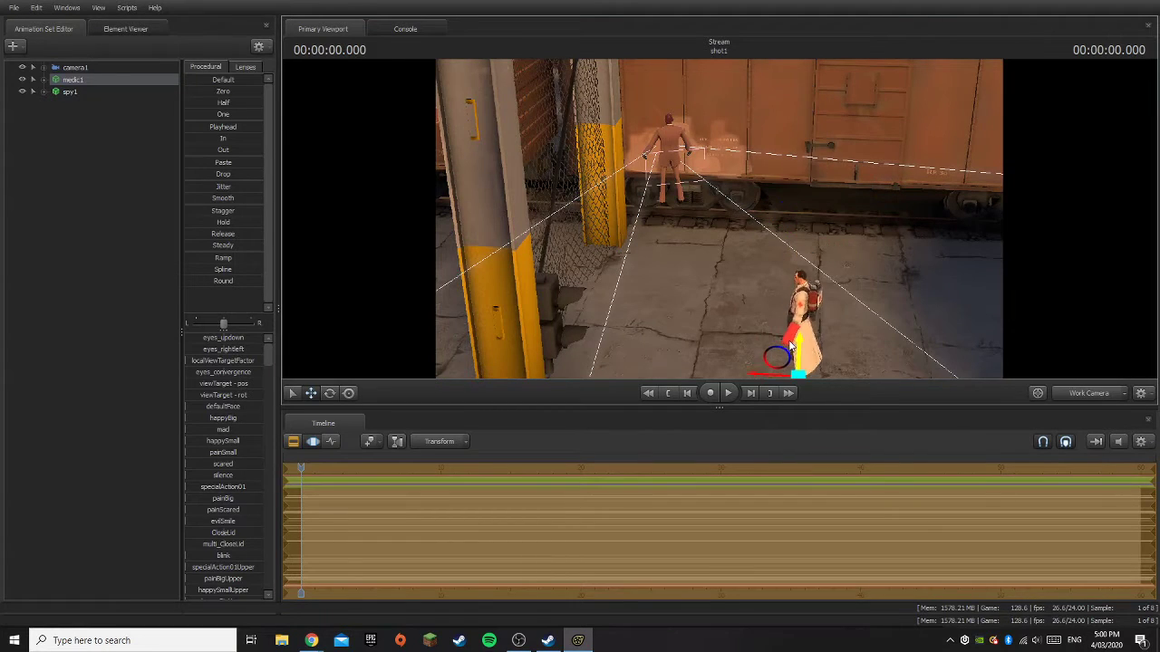
drag(784, 318, 915, 290)
- Raise medic1 to ground level and shift it farther across the concrete yard
key(w)
key(s)
drag(595, 217, 595, 196)
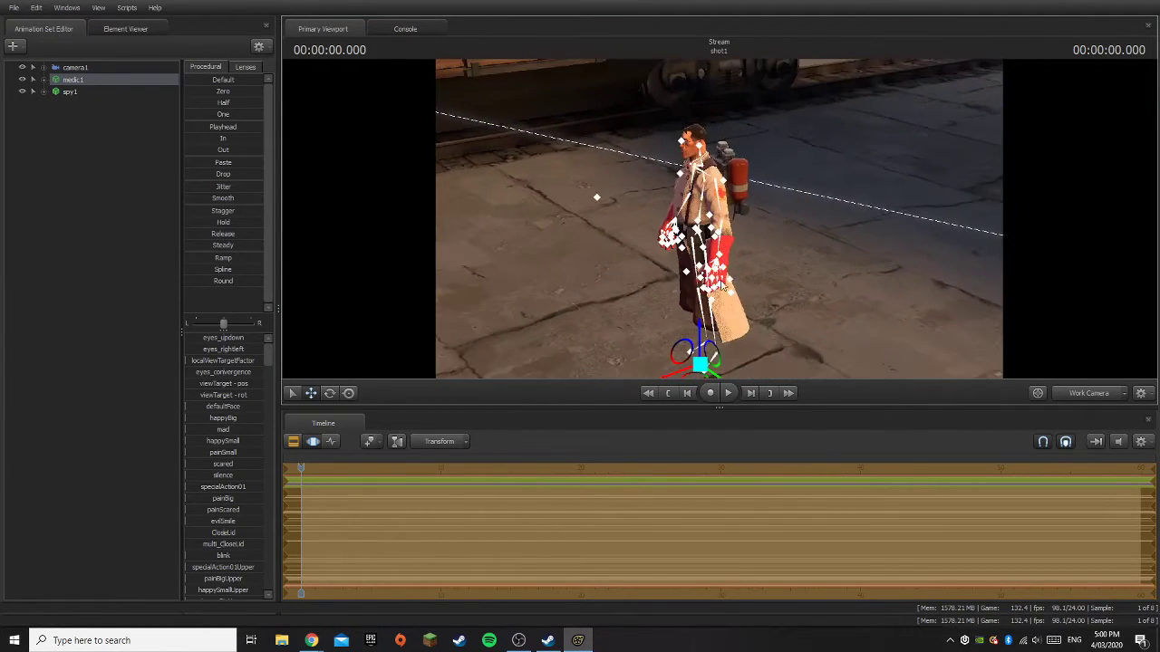
drag(702, 330, 704, 284)
key(ctrl)
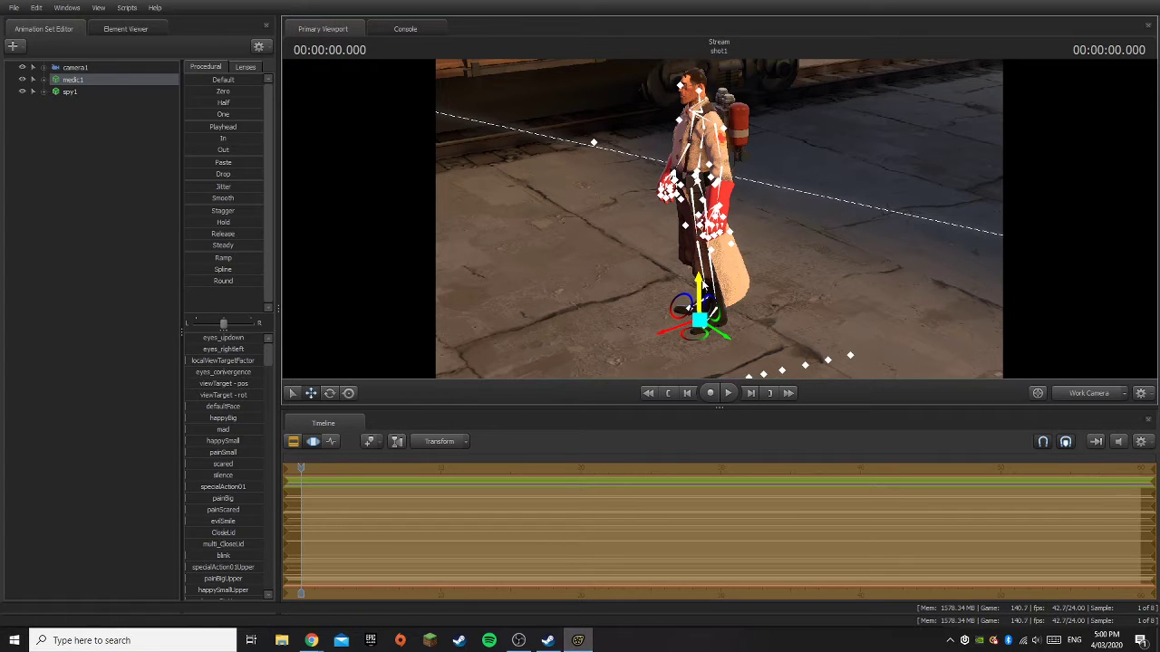
drag(703, 288, 790, 271)
drag(672, 321, 598, 146)
- Hide the spy1 model blocking the shot and check the framing through camera1
click(1089, 393)
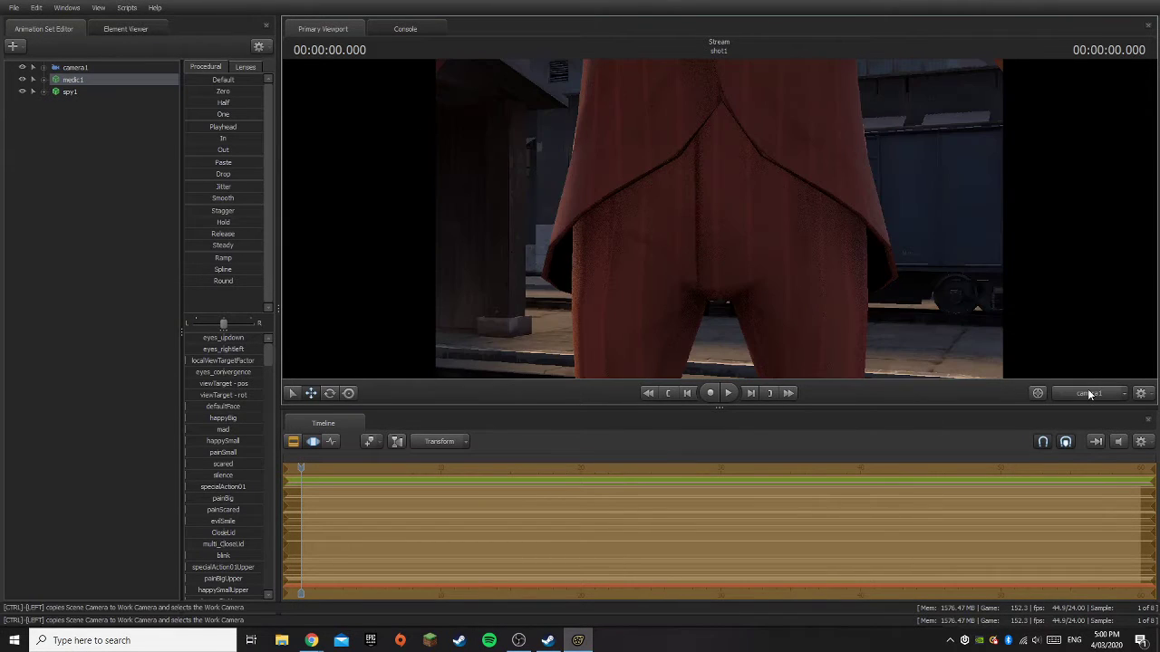
click(1089, 394)
drag(743, 231, 699, 220)
click(22, 91)
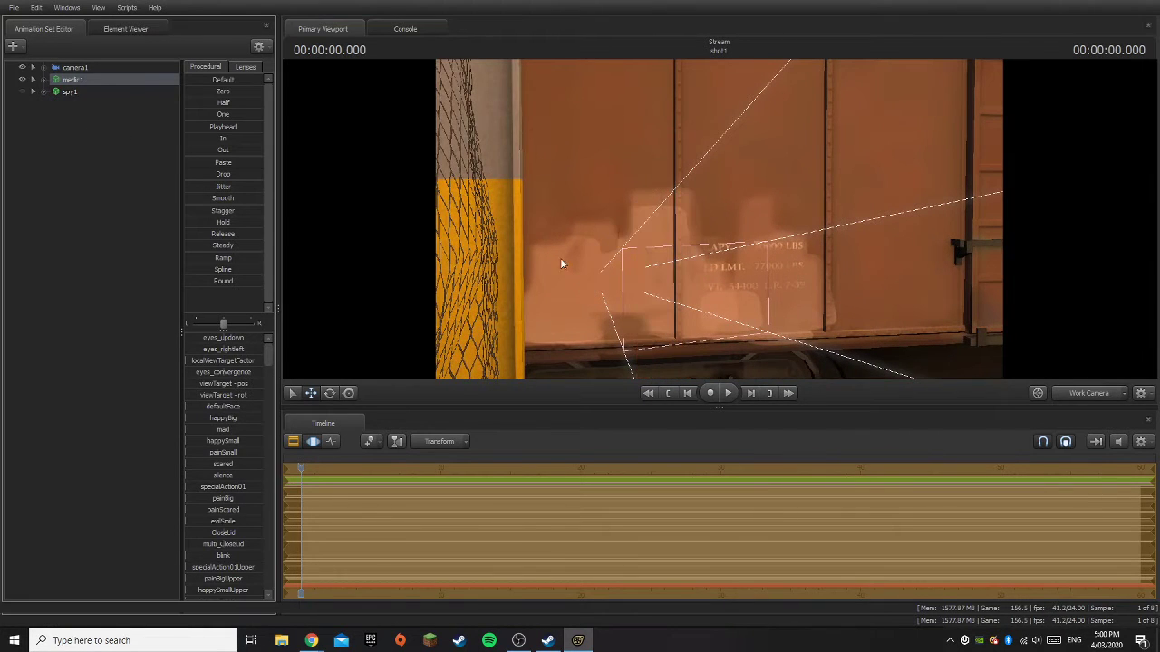
click(1074, 393)
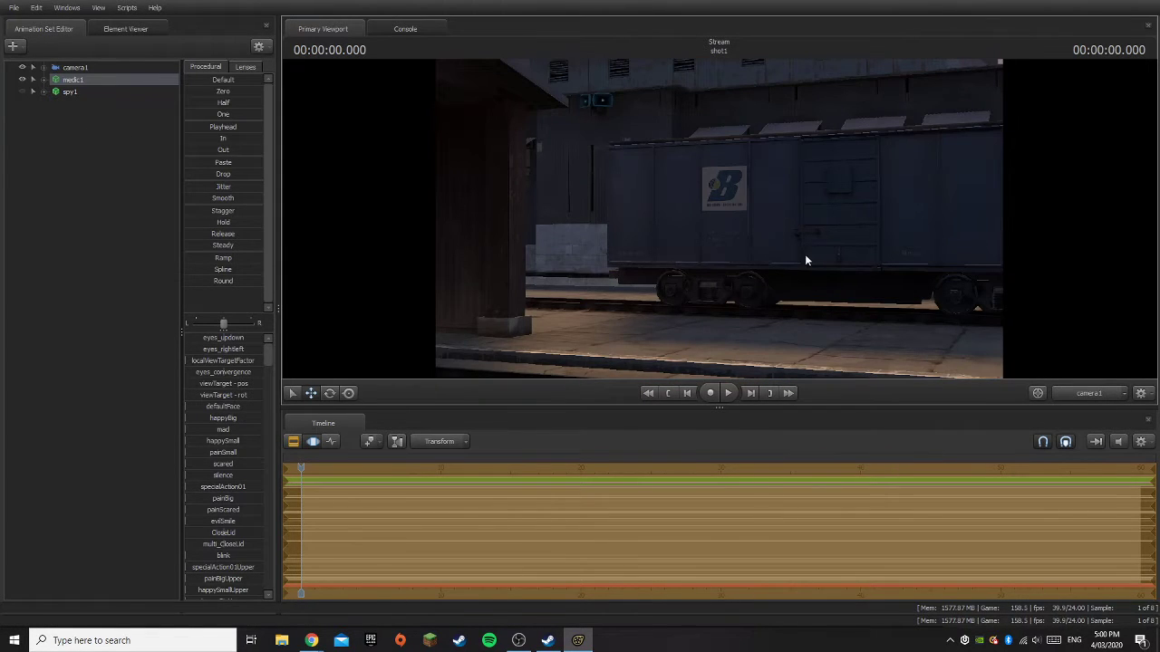
click(1089, 393)
- Place medic1 within camera1's framing, on the pavement between the wooden wall and the blue train car
drag(798, 306, 694, 270)
drag(761, 290, 811, 278)
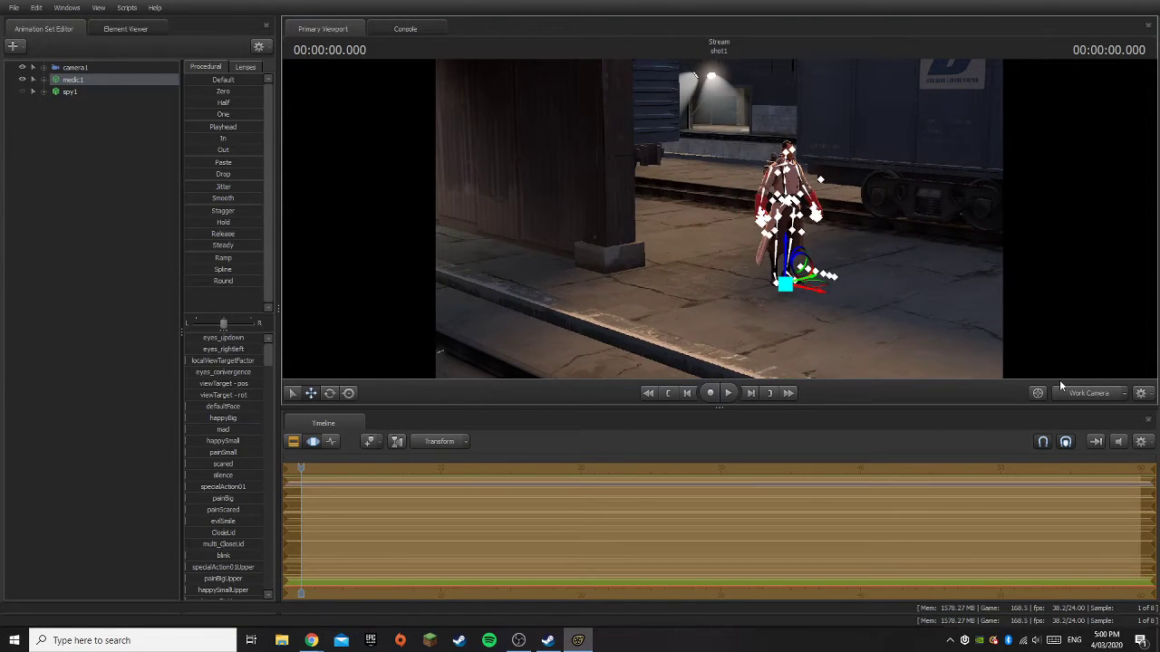
click(1077, 394)
click(1077, 391)
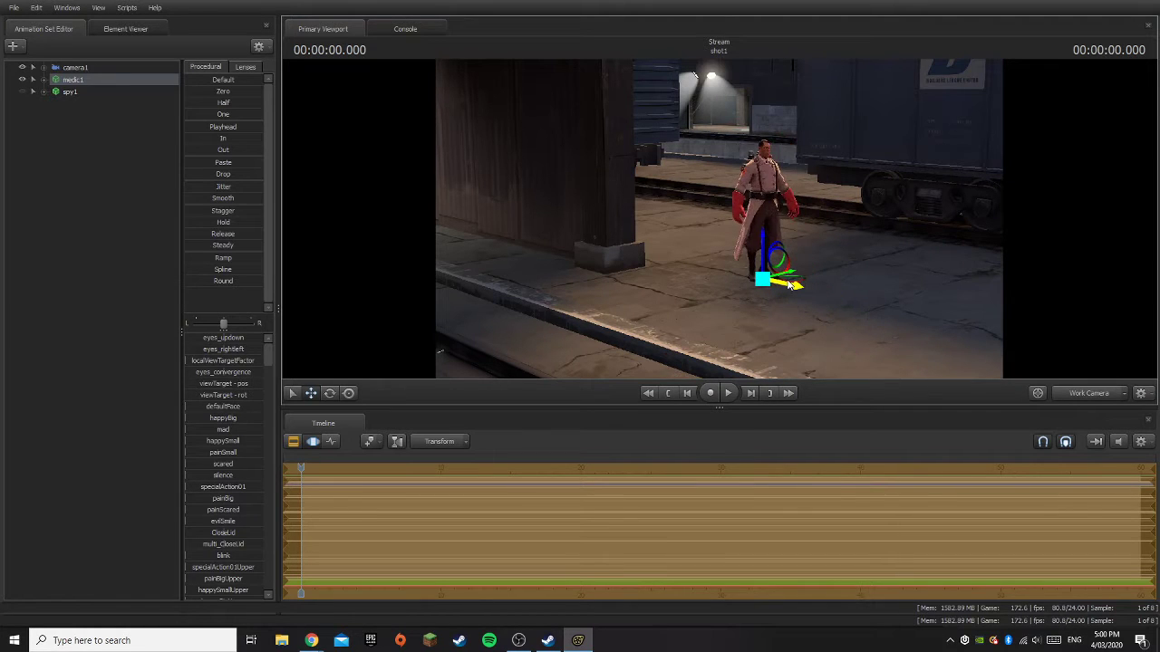
- Rotate medic1 slightly about its vertical axis, then deselect it and inspect its stance up close
click(136, 249)
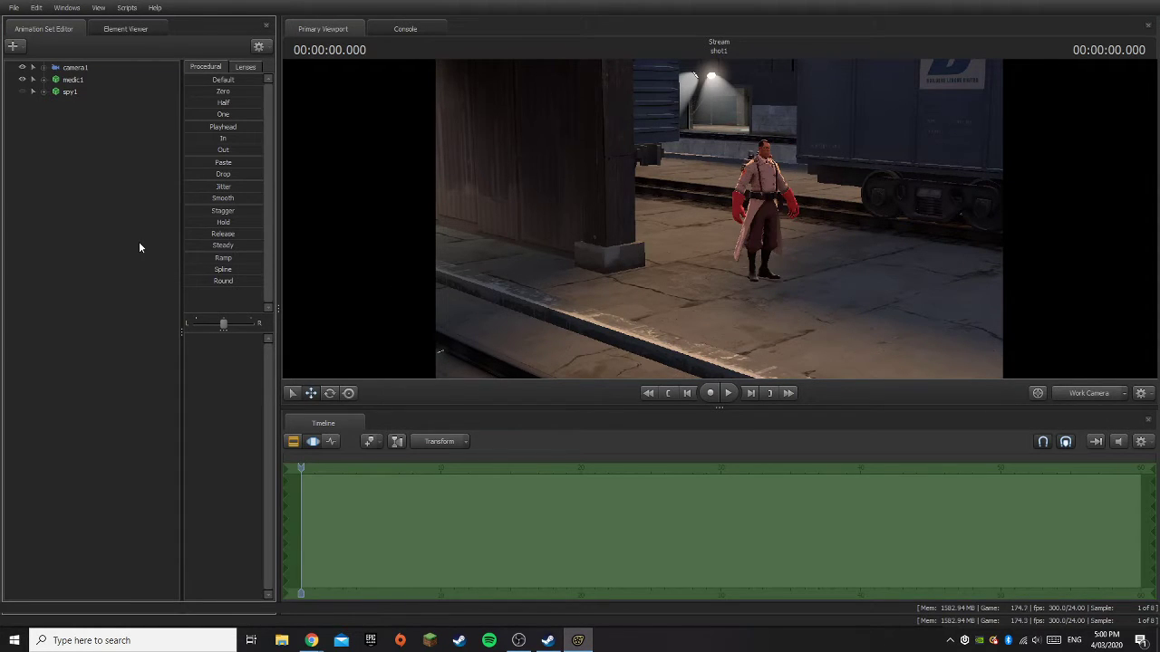
click(141, 81)
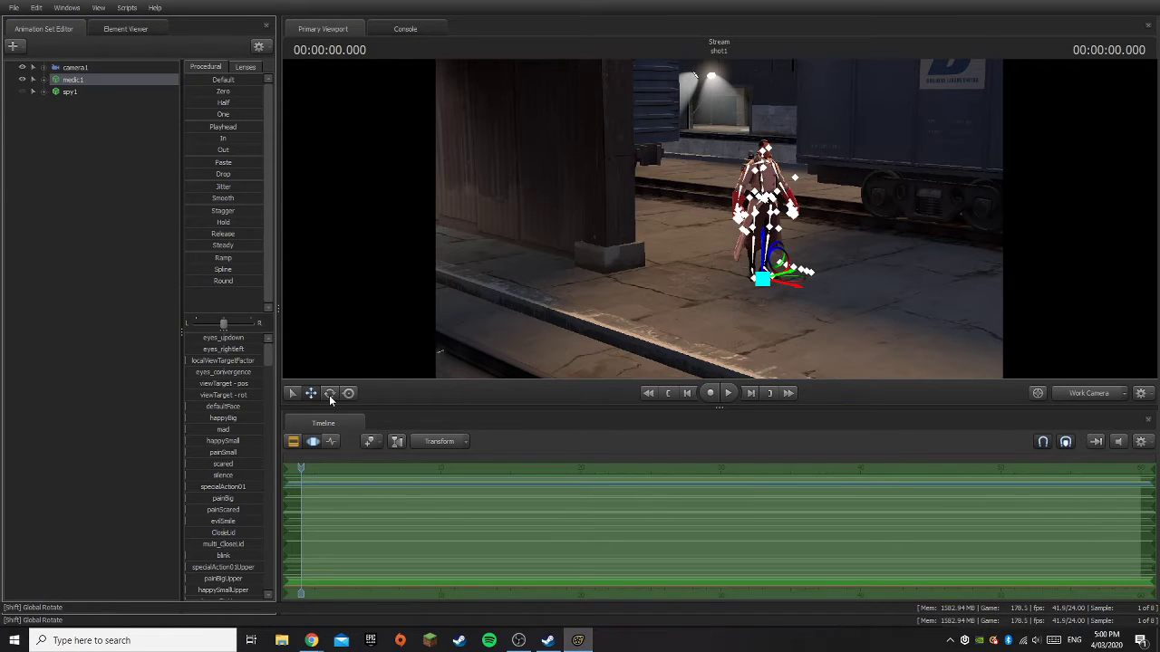
click(329, 394)
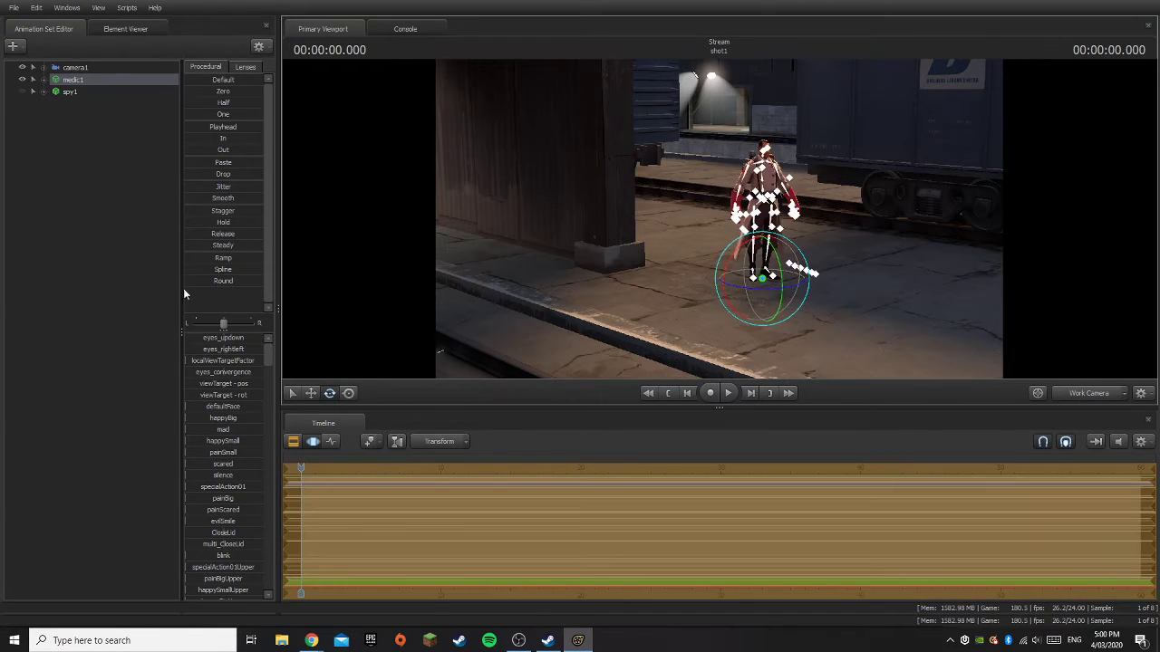
click(150, 275)
drag(793, 308, 815, 295)
key(w)
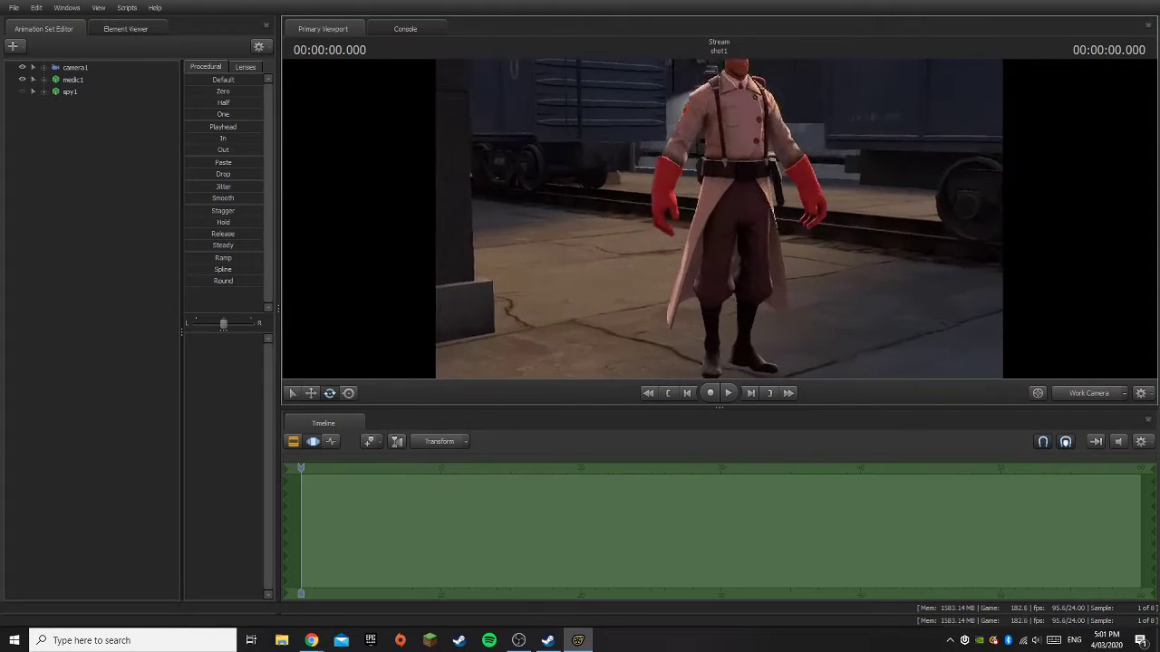
drag(720, 224, 720, 224)
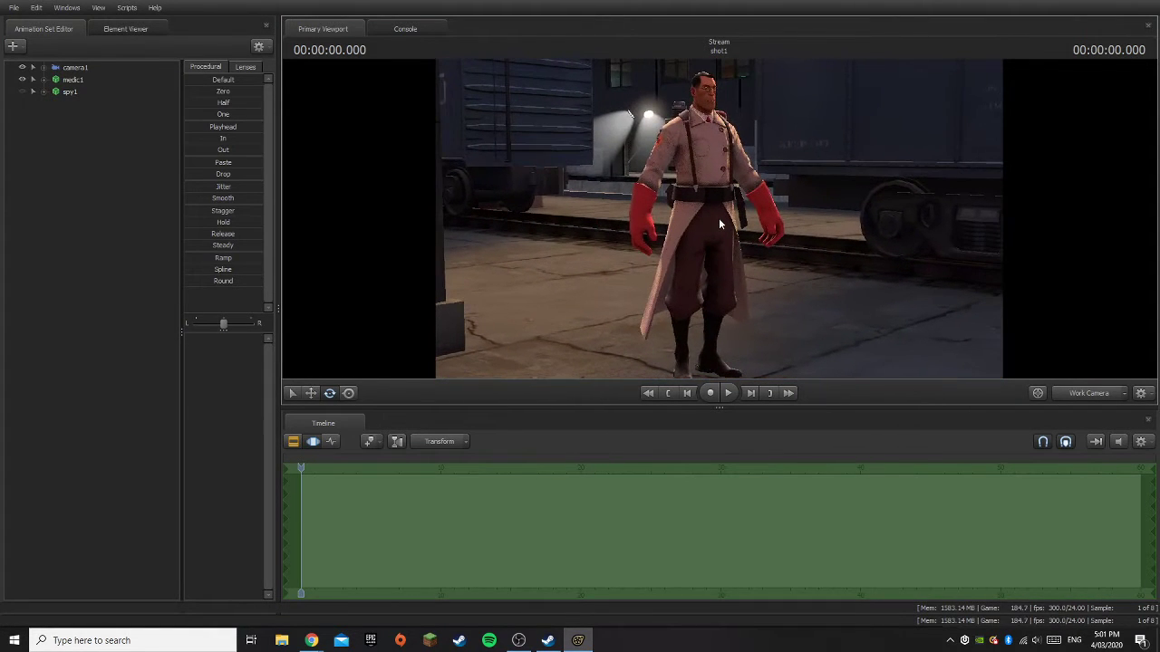
- Fine-tune medic1's rotation about the vertical axis and lower the model slightly so its feet meet the ground
click(75, 82)
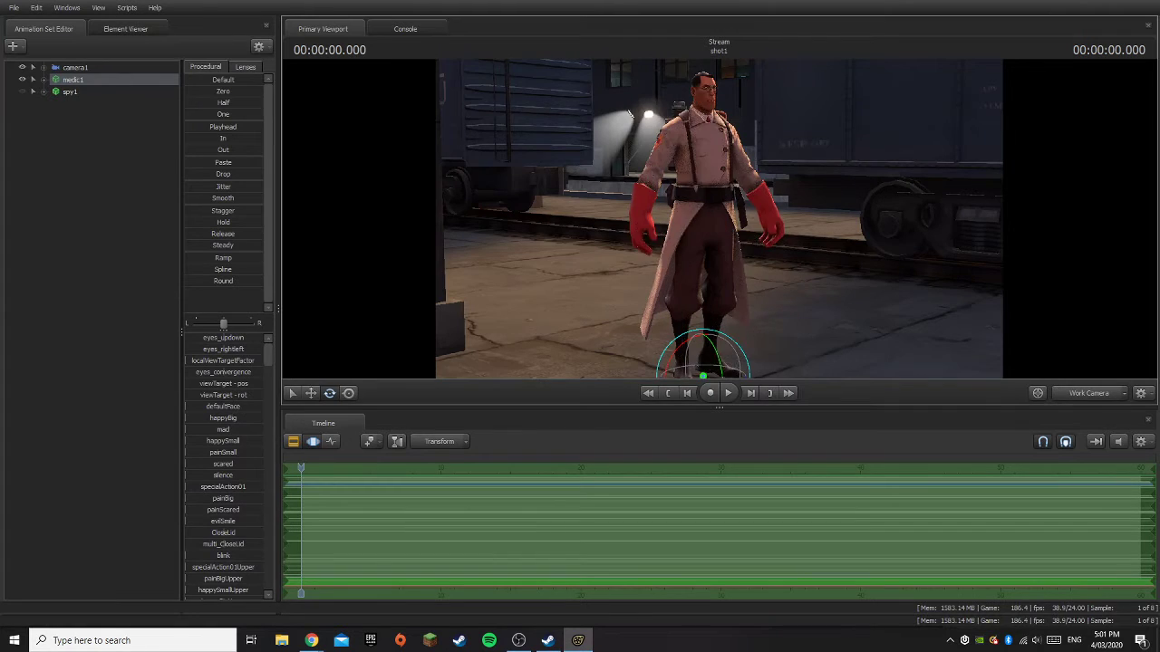
drag(768, 259, 768, 259)
drag(724, 356, 724, 357)
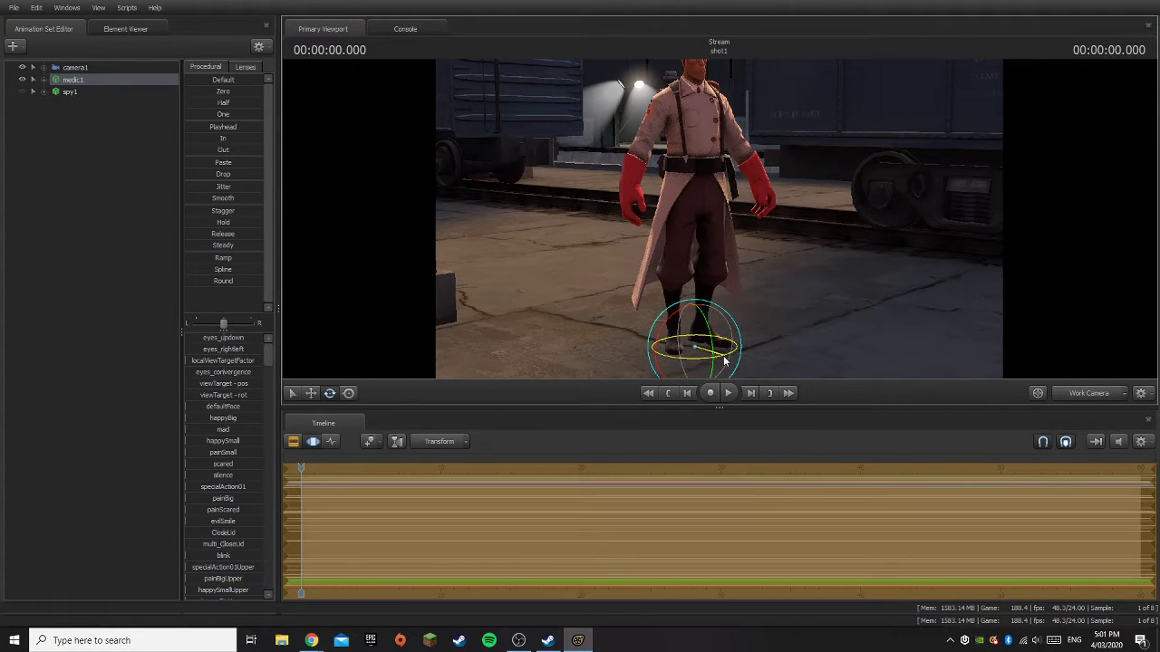
click(310, 393)
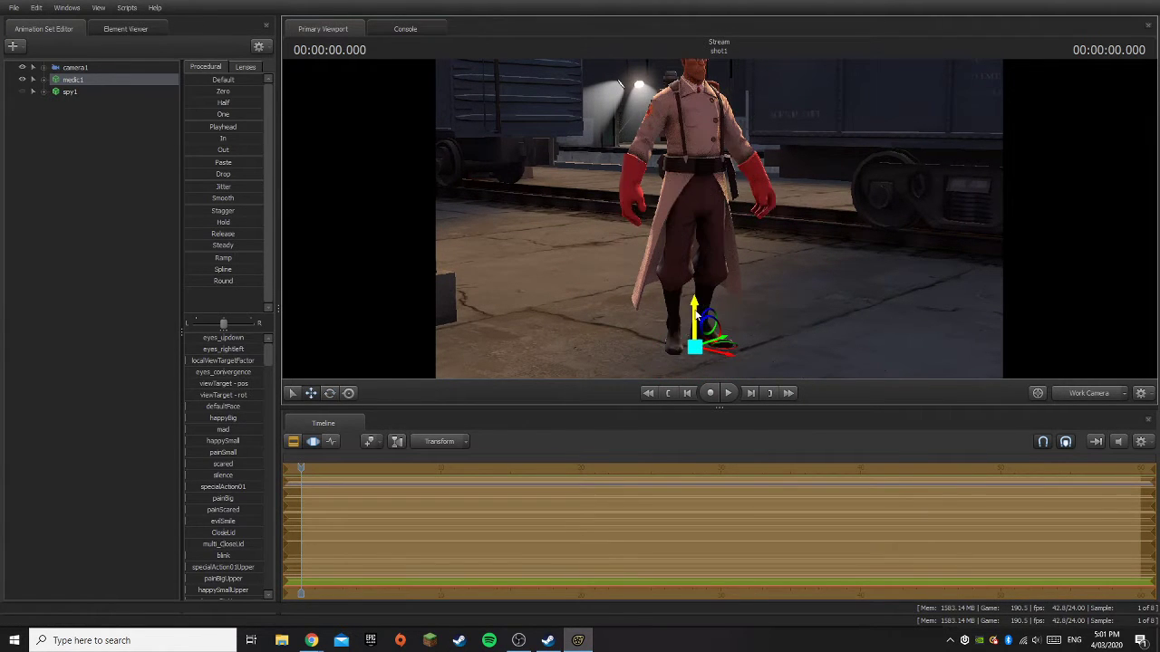
drag(695, 312, 692, 318)
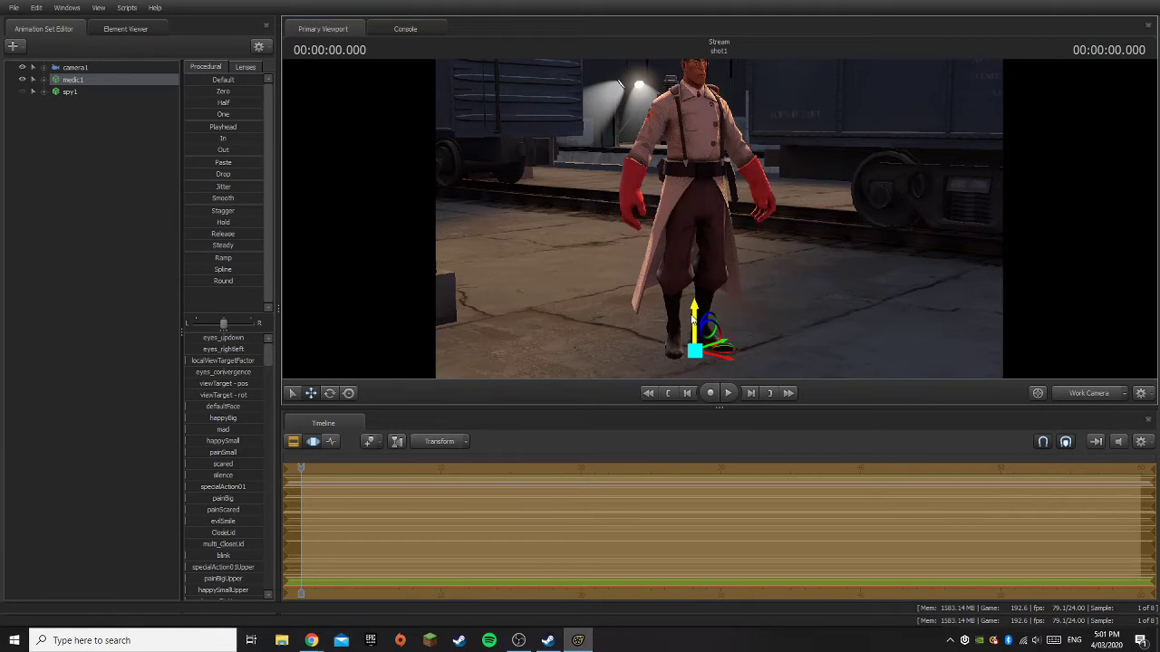
click(127, 277)
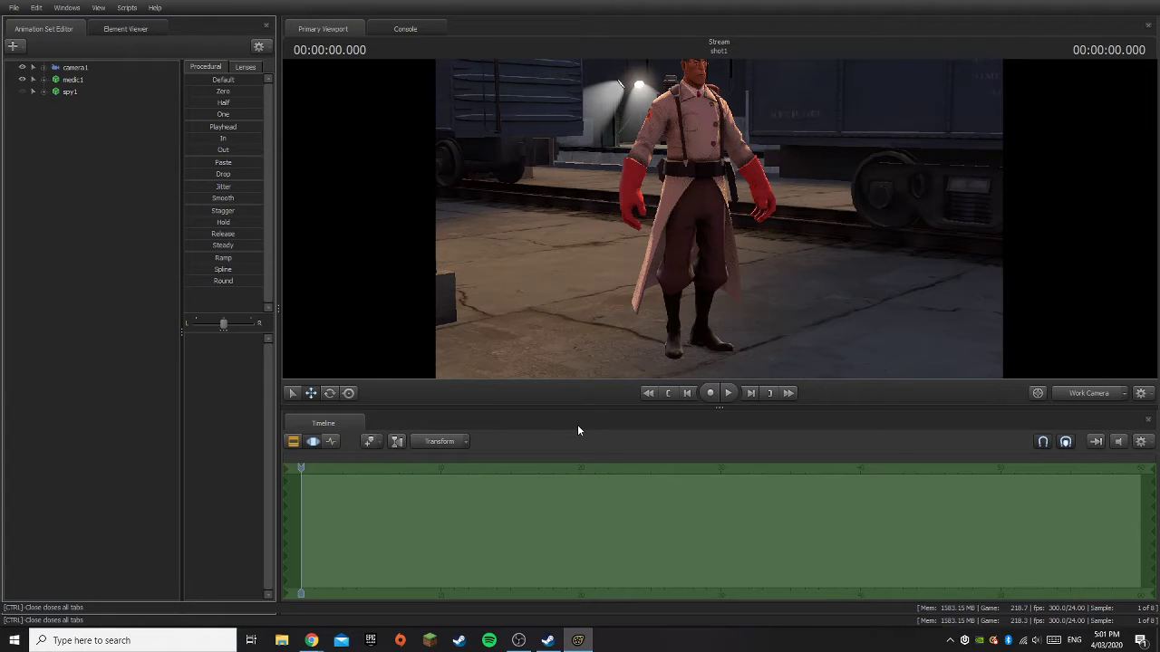
- Readjust medic1's height above the pavement and turn the model slightly about its vertical axis
drag(746, 194, 718, 219)
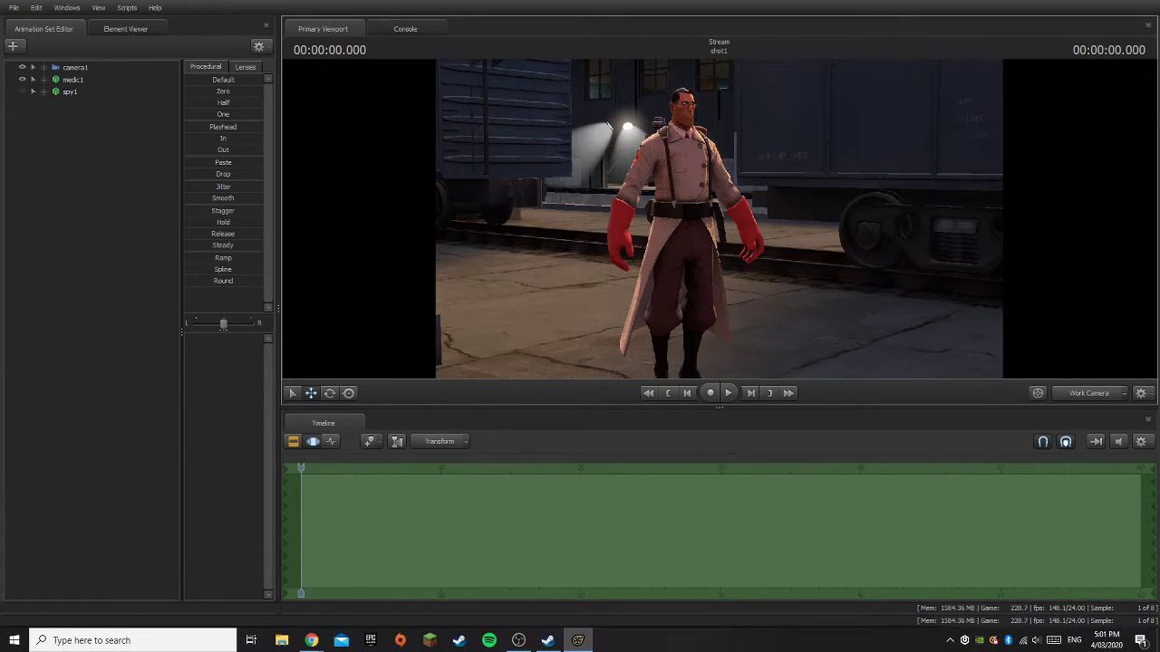
drag(719, 219, 722, 268)
click(73, 80)
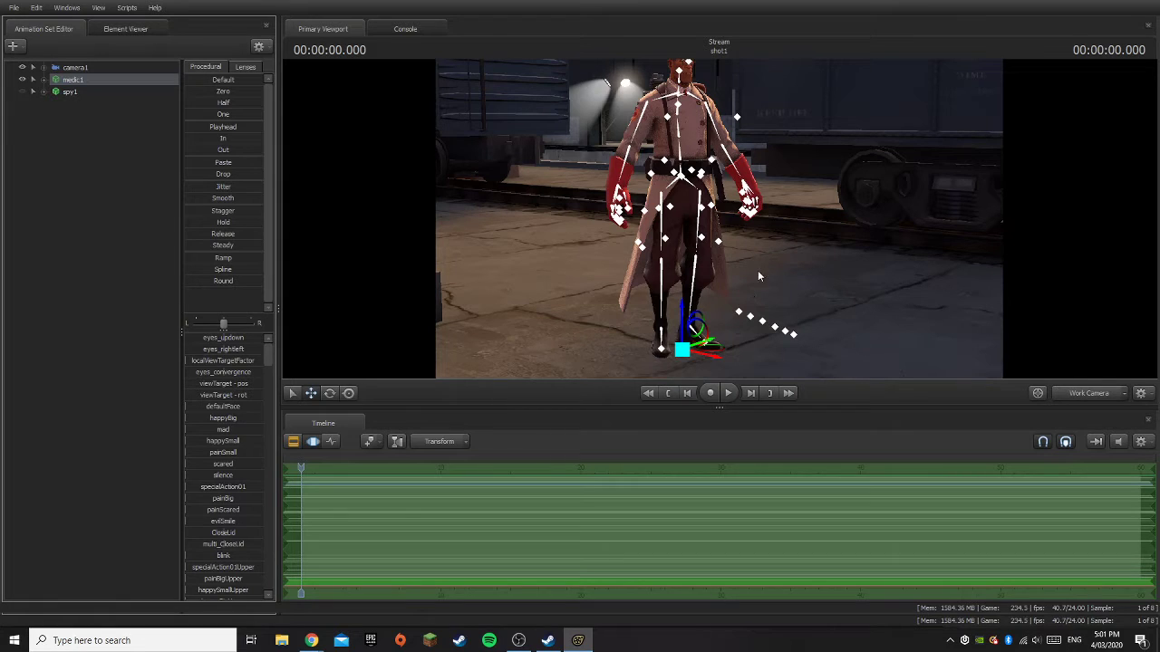
drag(760, 270, 822, 237)
key(a)
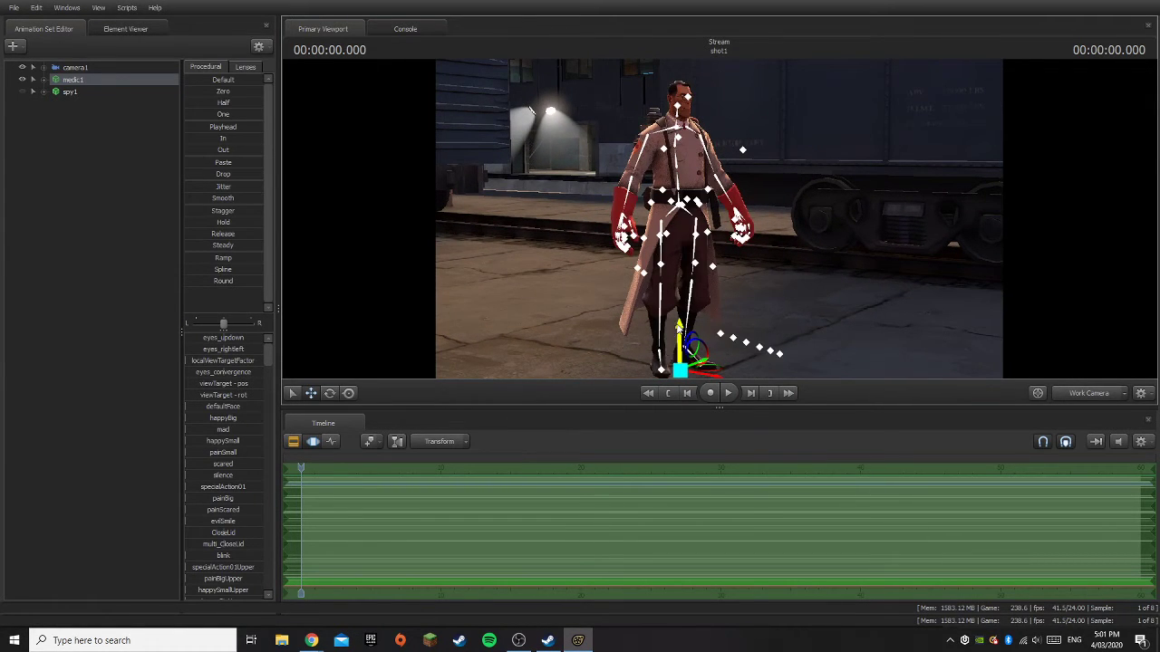
drag(678, 328, 678, 353)
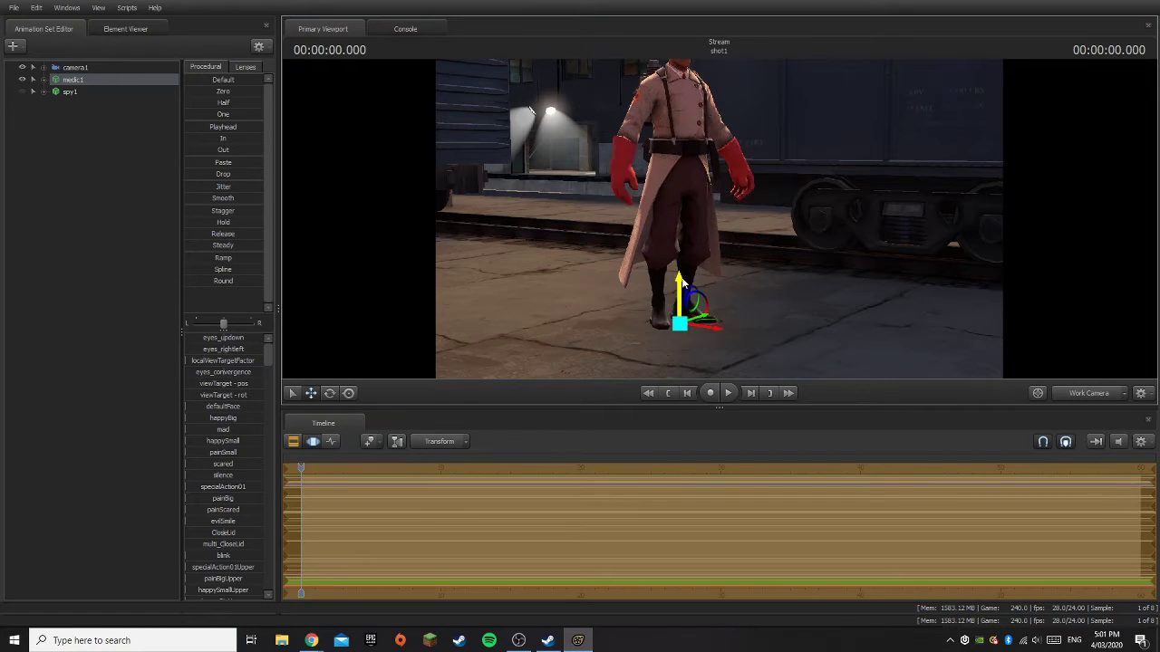
click(329, 393)
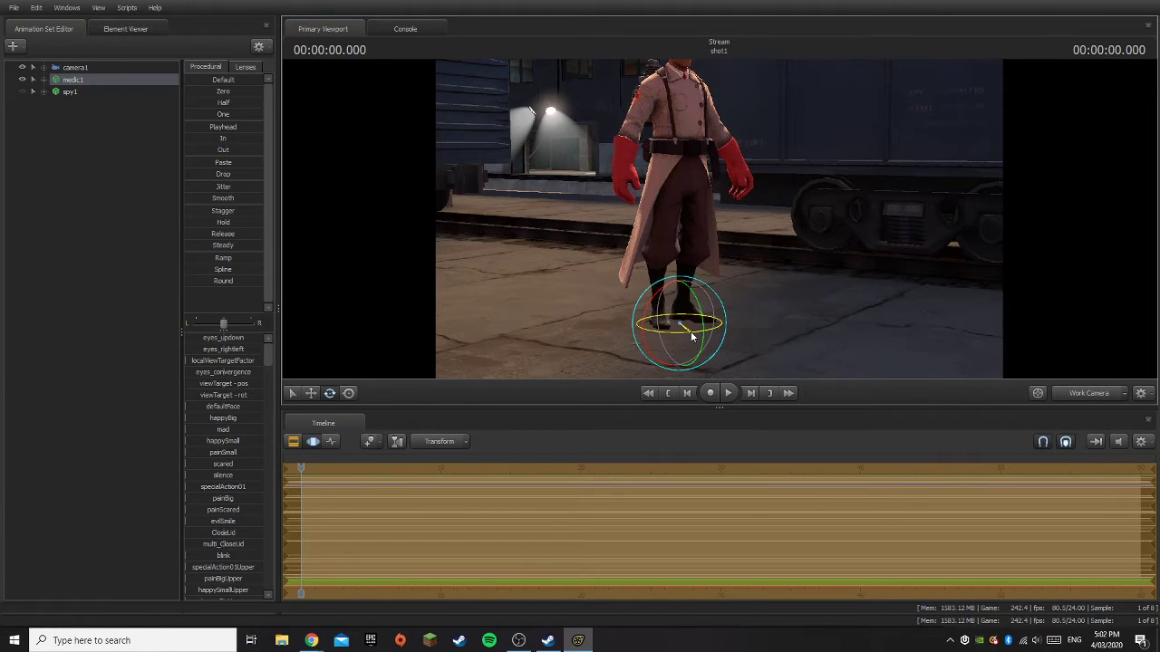
- Check medic1's placement through camera1 and fine-tune the model's height in the work camera view
click(1110, 394)
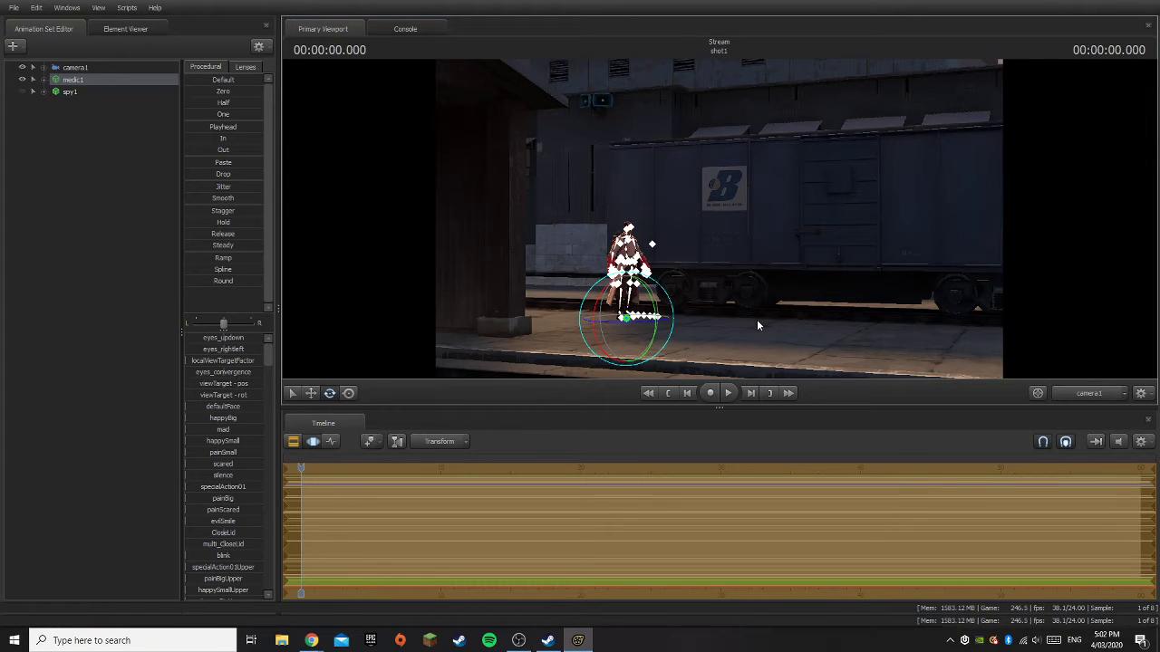
click(1099, 394)
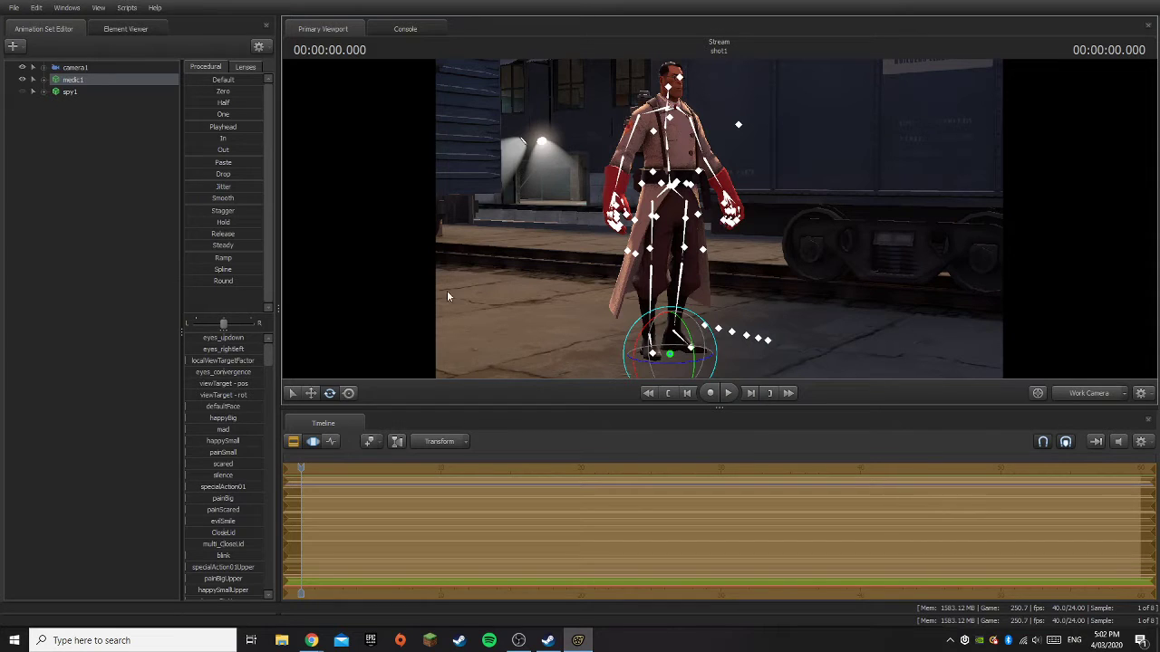
click(311, 393)
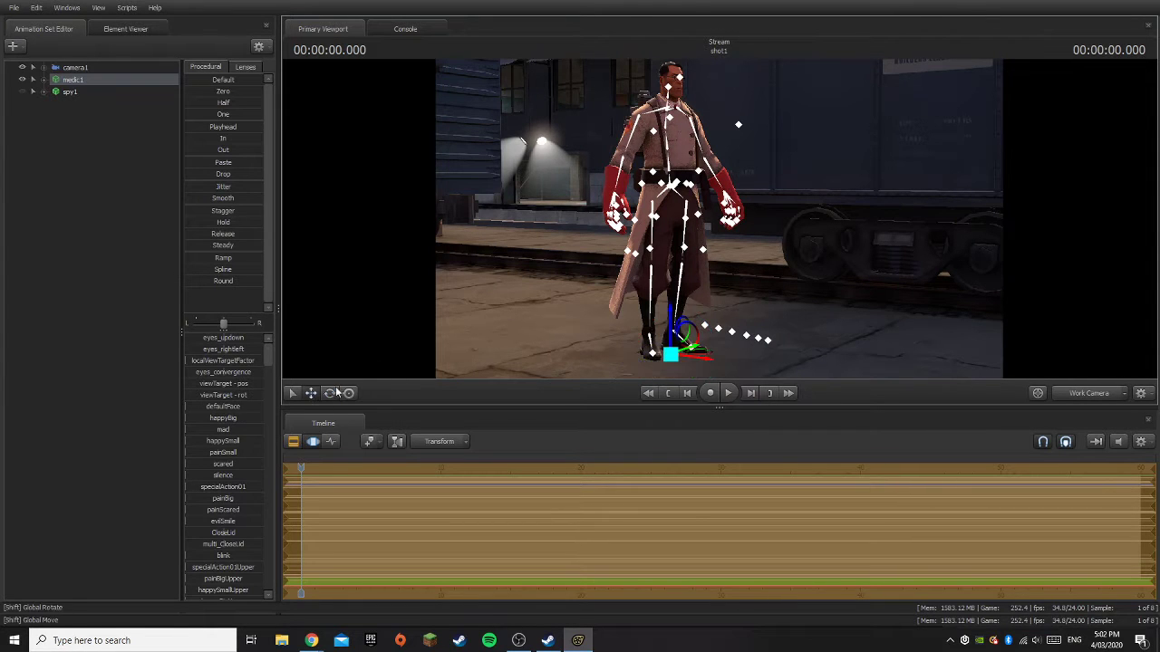
drag(672, 321, 672, 305)
- Examine medic1 from several angles to judge its stance and foot contact with the ground
mouse_move(514, 311)
mouse_down()
mouse_move(561, 340)
mouse_move(530, 355)
mouse_move(517, 462)
mouse_move(535, 308)
mouse_up()
key(s)
key(ctrl)
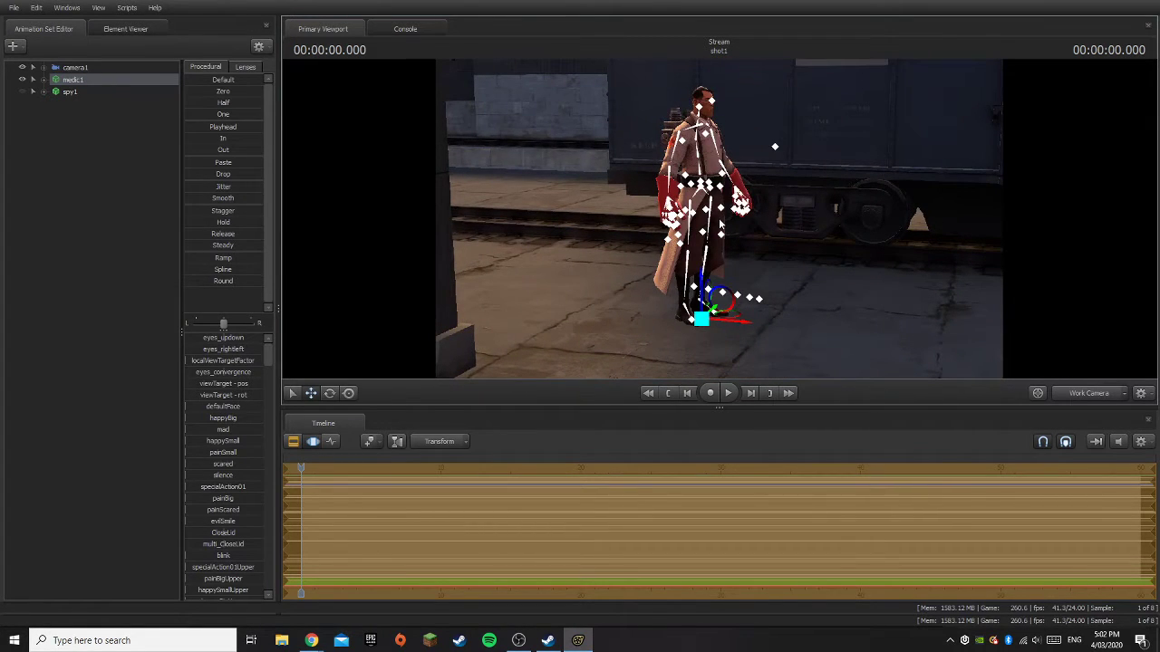
key(w)
drag(760, 215, 720, 185)
key(d)
key(ctrl)
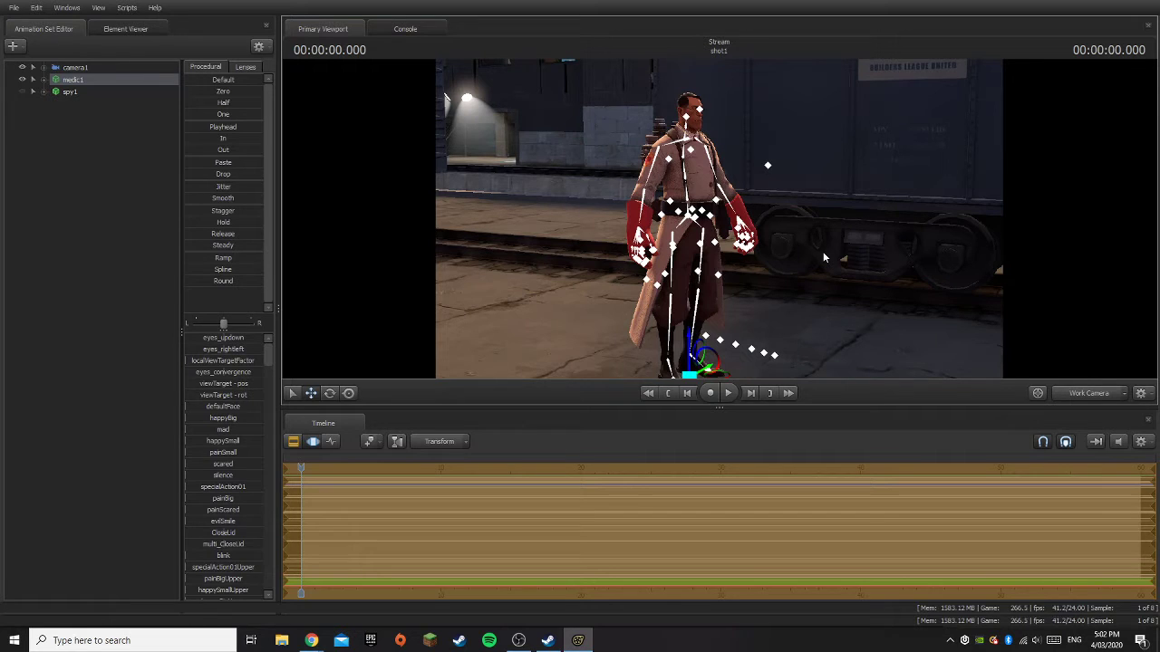
drag(845, 252, 843, 281)
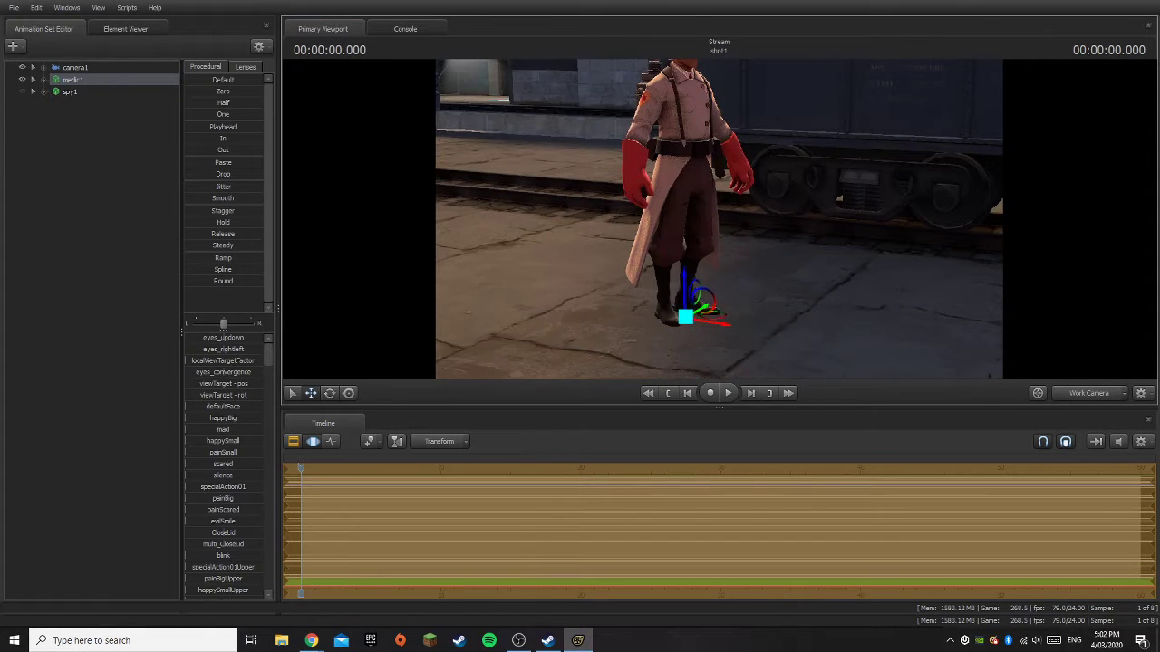
drag(720, 241, 720, 220)
key(ctrl)
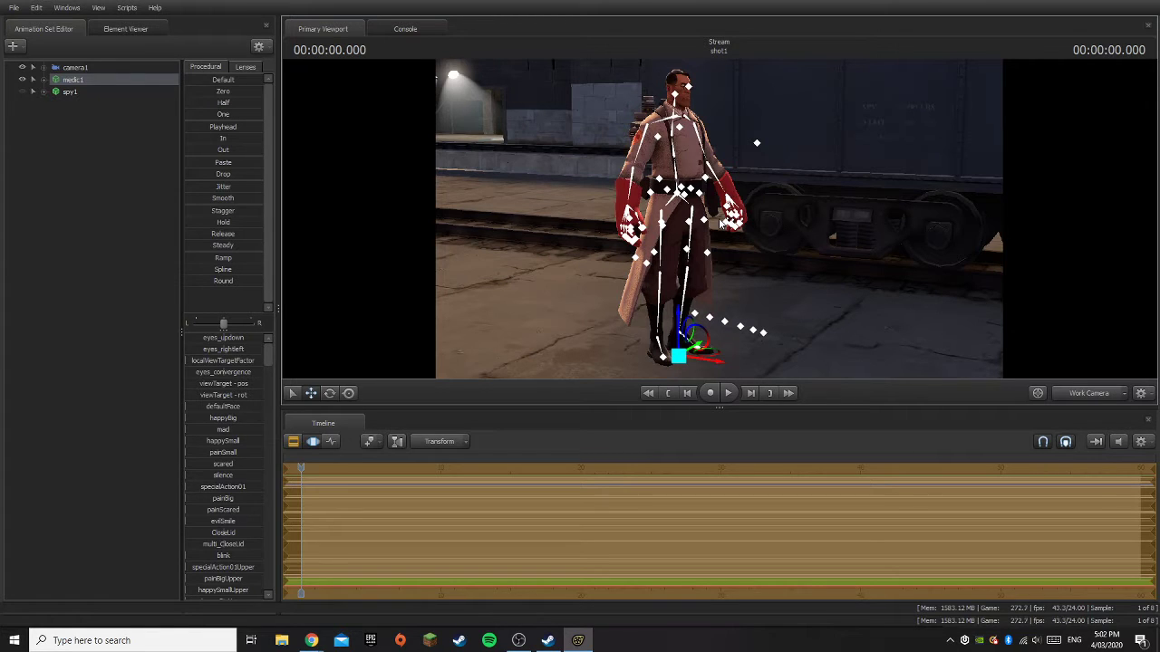
mouse_move(722, 222)
mouse_down()
mouse_move(716, 210)
mouse_move(741, 227)
mouse_move(724, 236)
mouse_up()
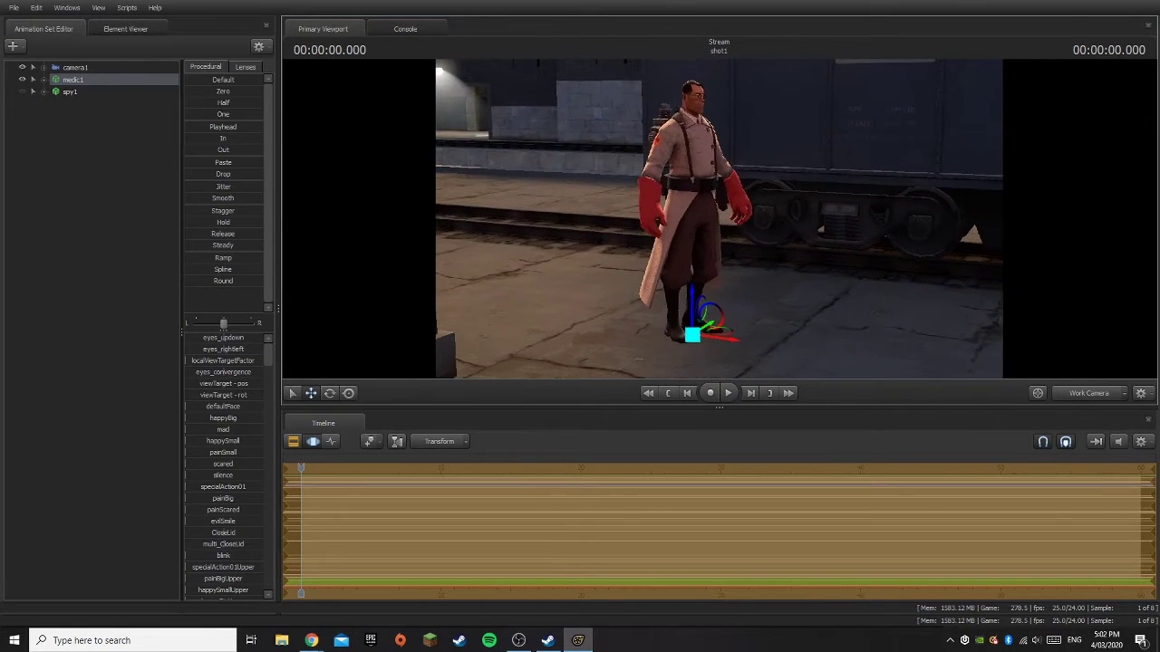
- Rotate bip_hip_R and bip_knee_R on medic1 so the right leg lifts and bends at the knee
click(677, 282)
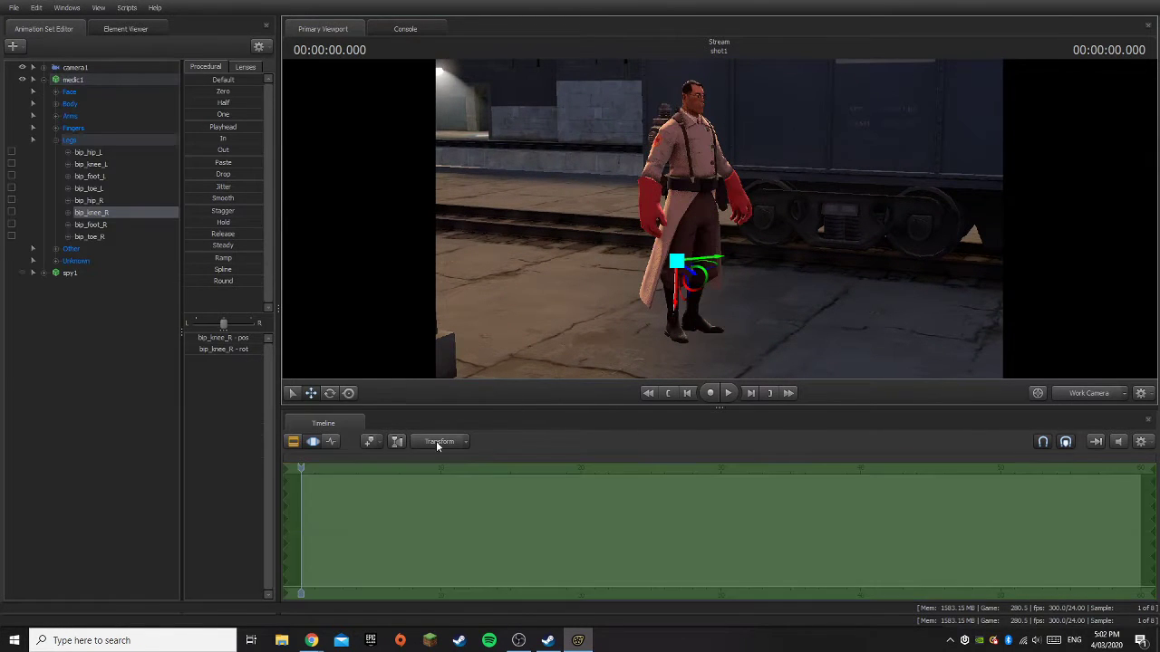
click(330, 394)
drag(522, 303, 708, 219)
key(w)
click(640, 238)
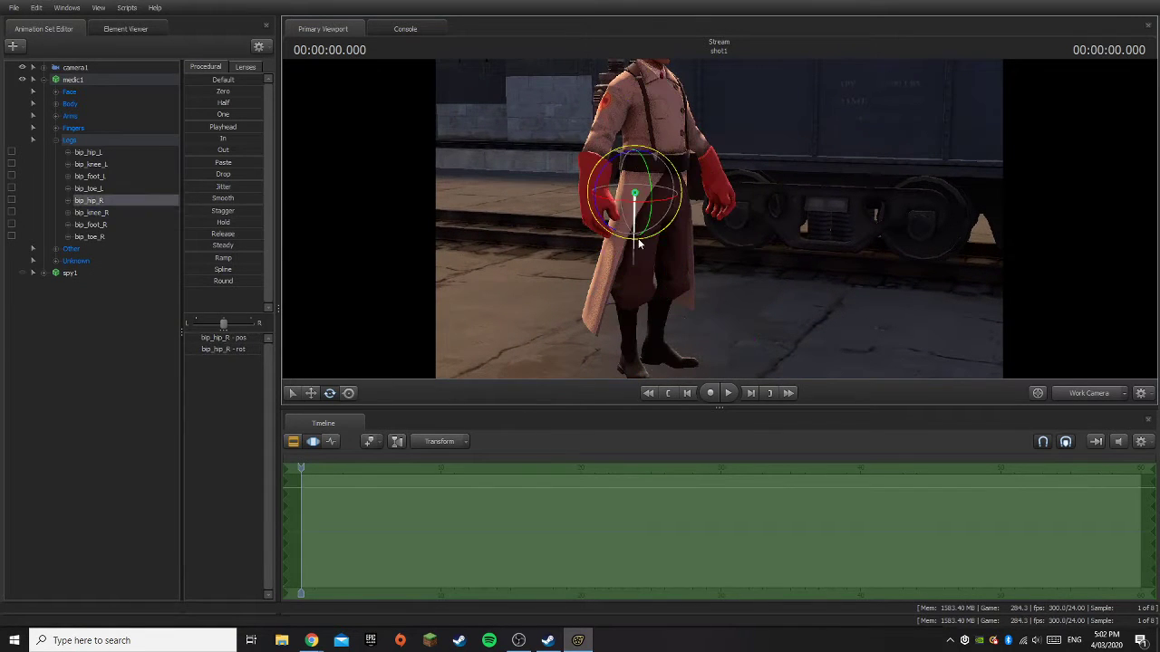
drag(651, 184, 654, 213)
drag(769, 244, 704, 219)
key(d)
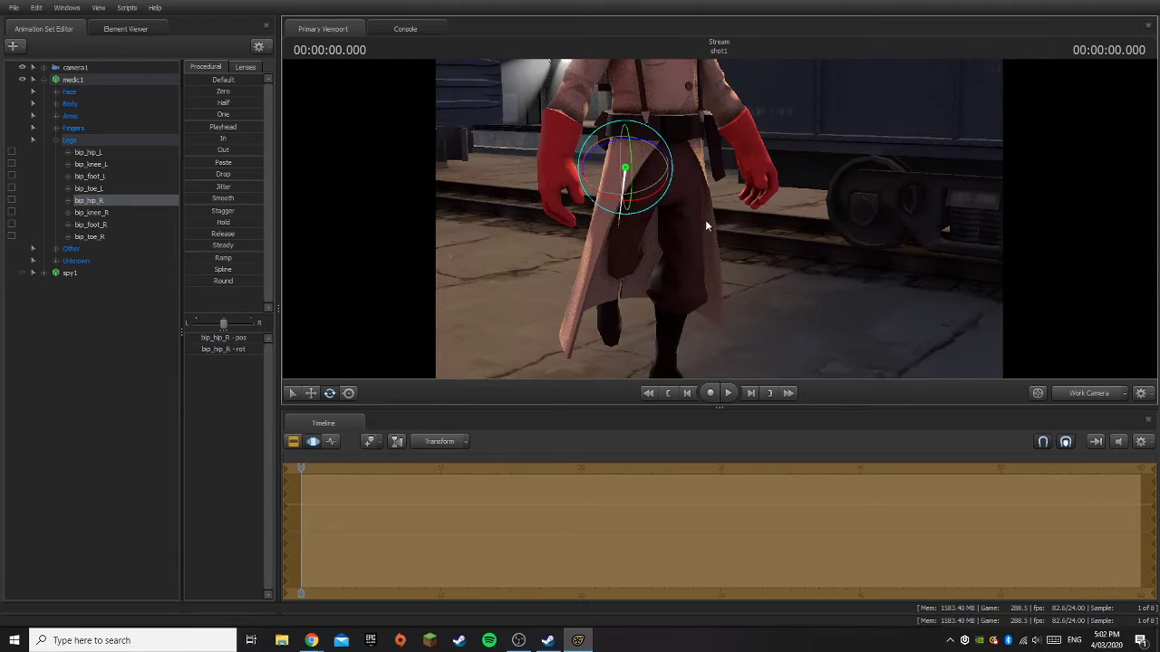
drag(648, 234, 621, 255)
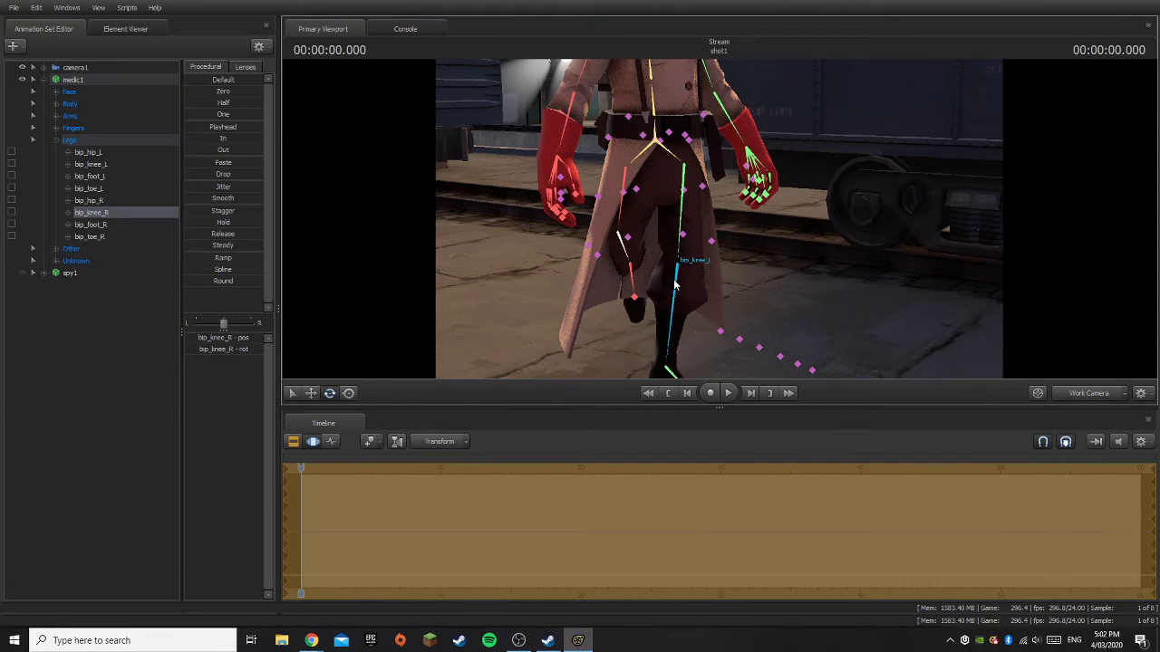
- Rotate bip_hip_L and bip_knee_L to straighten the Medic's left leg as the supporting leg
click(674, 285)
click(680, 218)
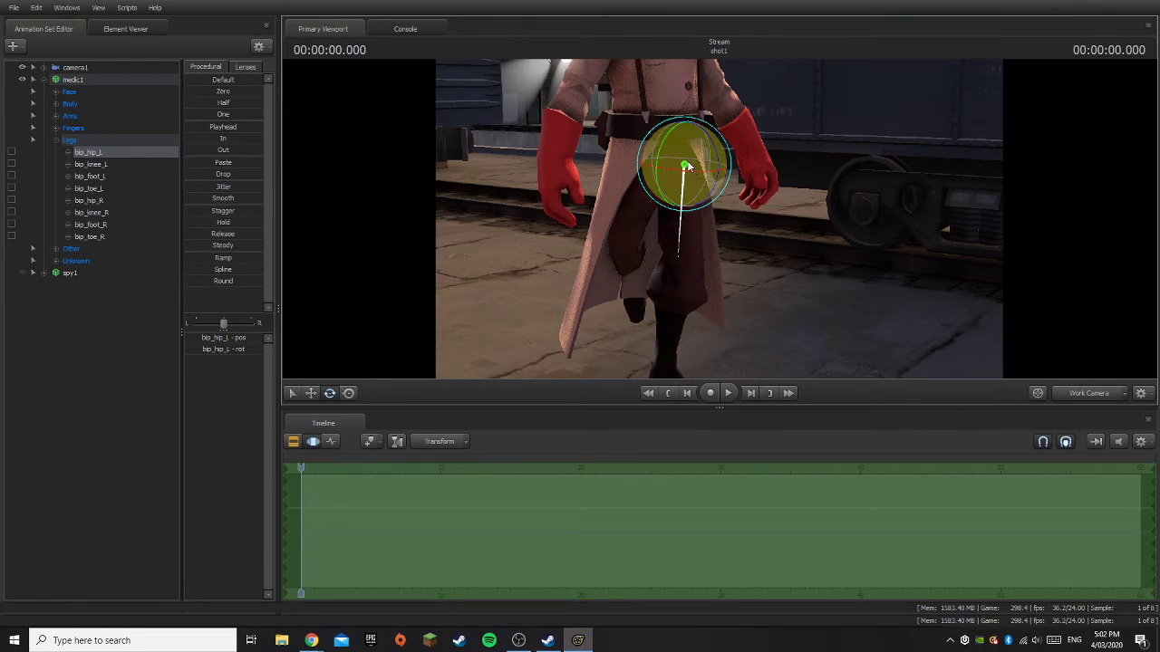
drag(715, 158, 655, 160)
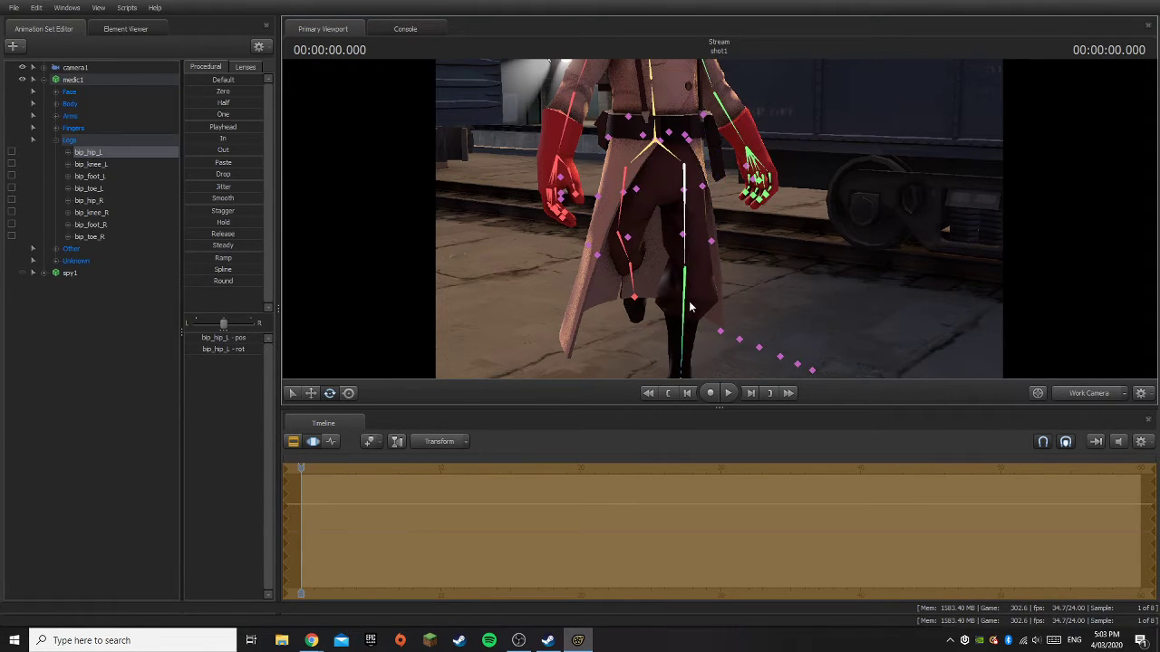
click(689, 308)
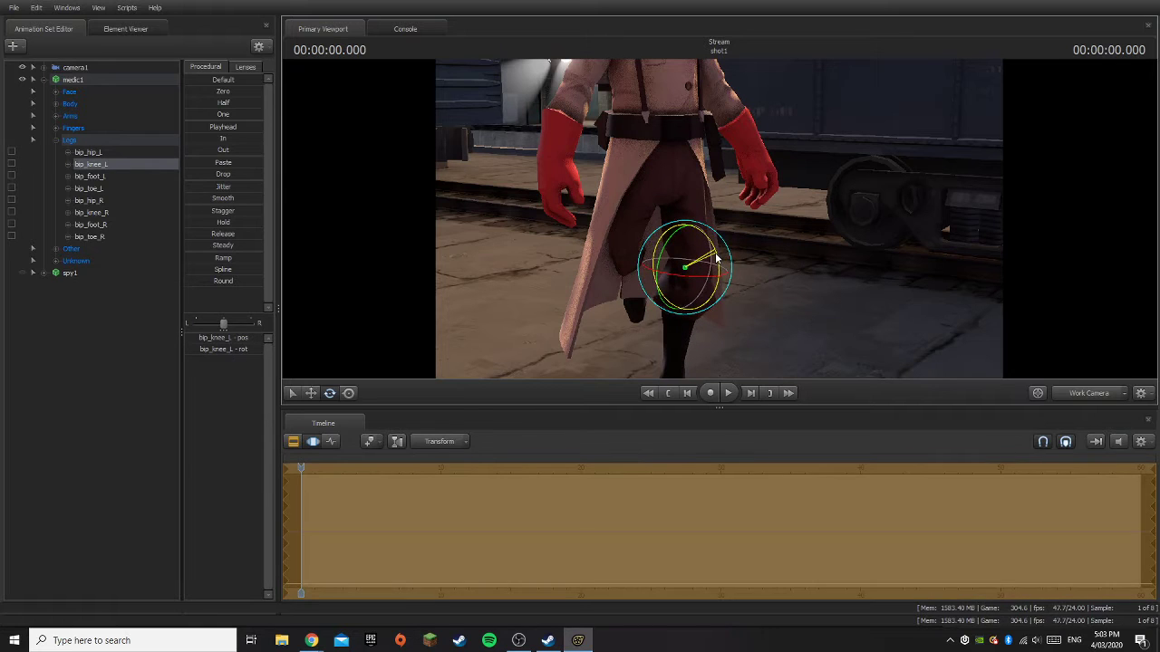
drag(715, 254, 706, 267)
click(94, 339)
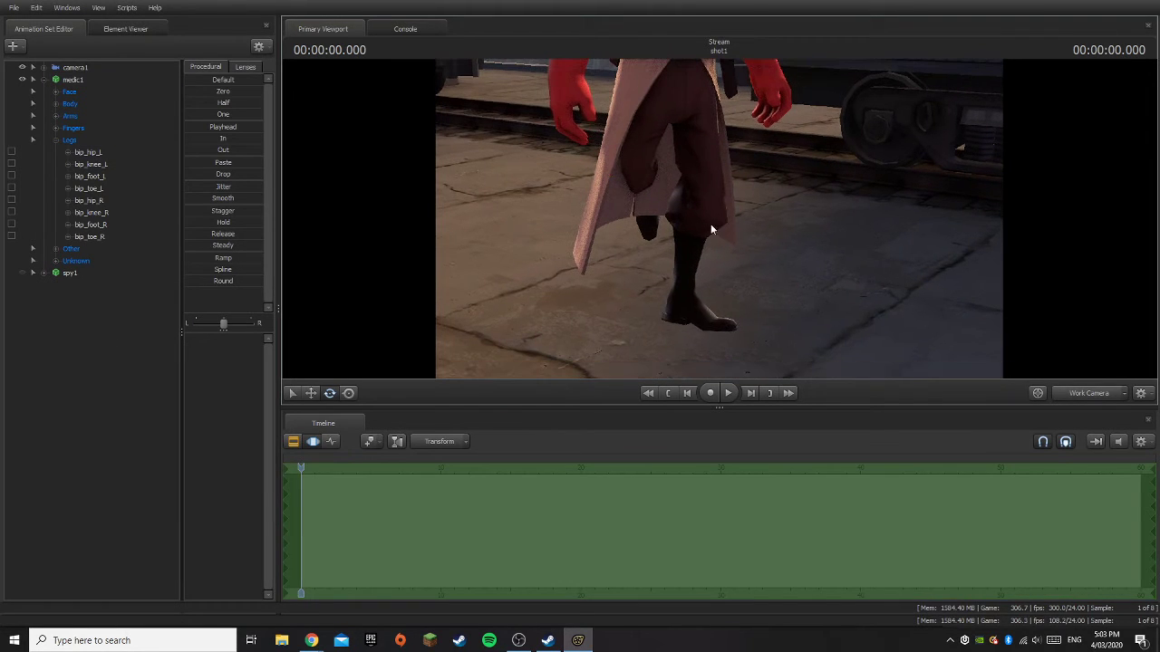
- Rotate bip_foot_L to level the standing foot and angle the raised bip_foot_R
click(716, 314)
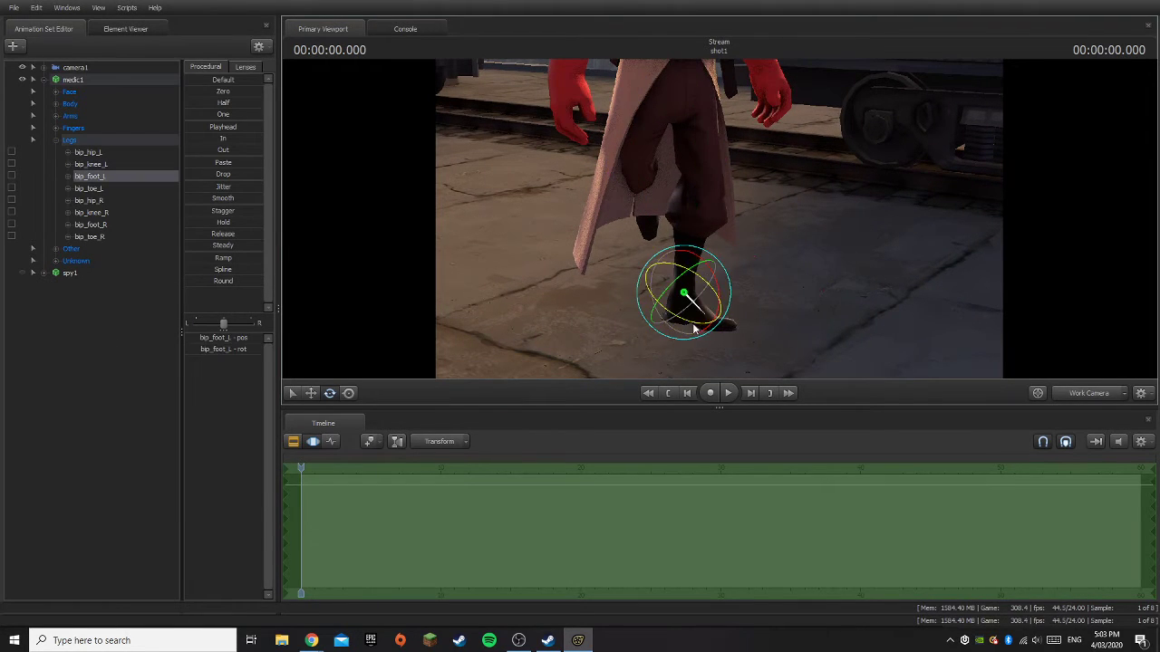
drag(709, 279, 716, 273)
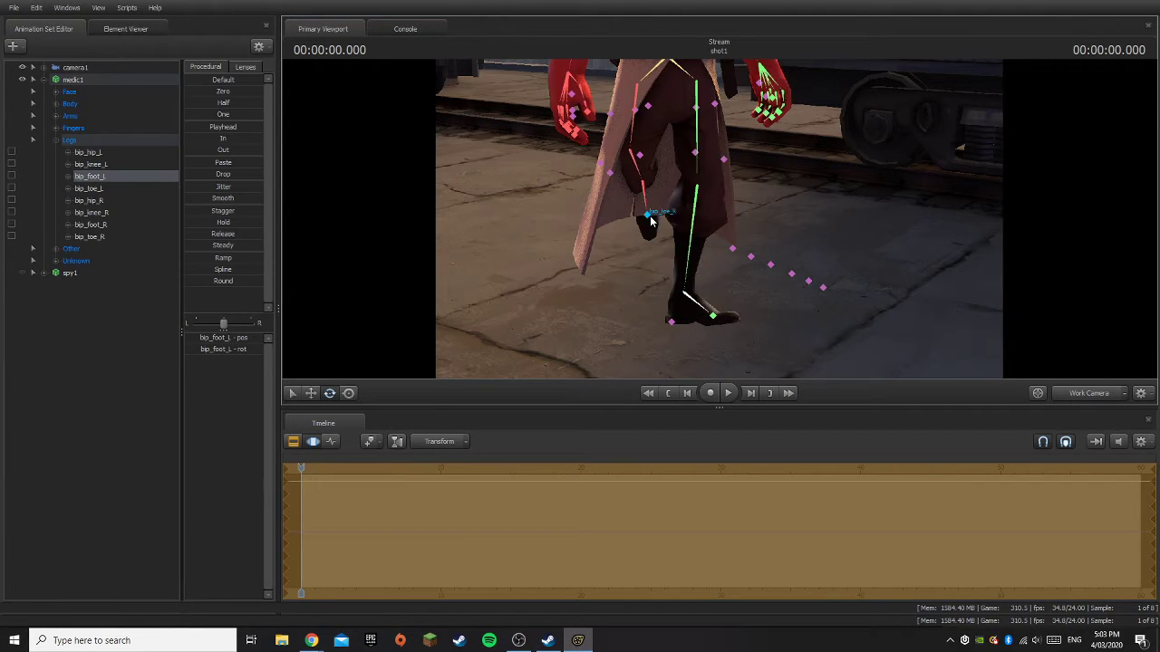
click(644, 211)
drag(640, 182, 638, 178)
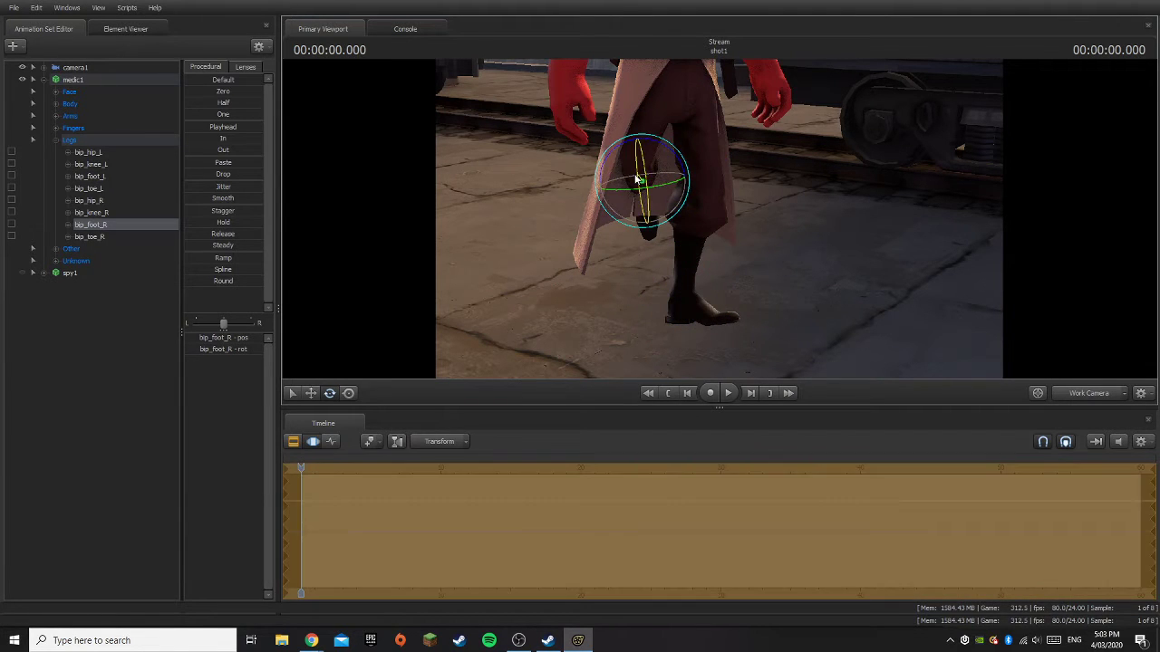
click(107, 345)
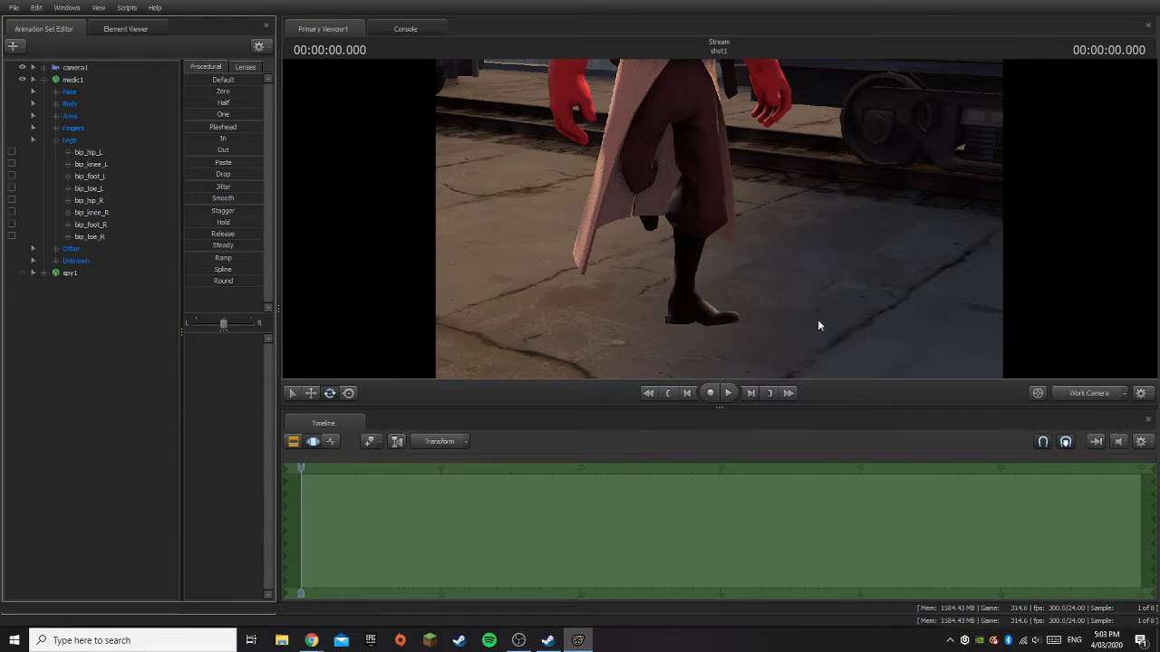
- Refine the rotation of bip_foot_L from the front and side so the standing foot rests flat on the pavement
click(1095, 395)
click(1095, 395)
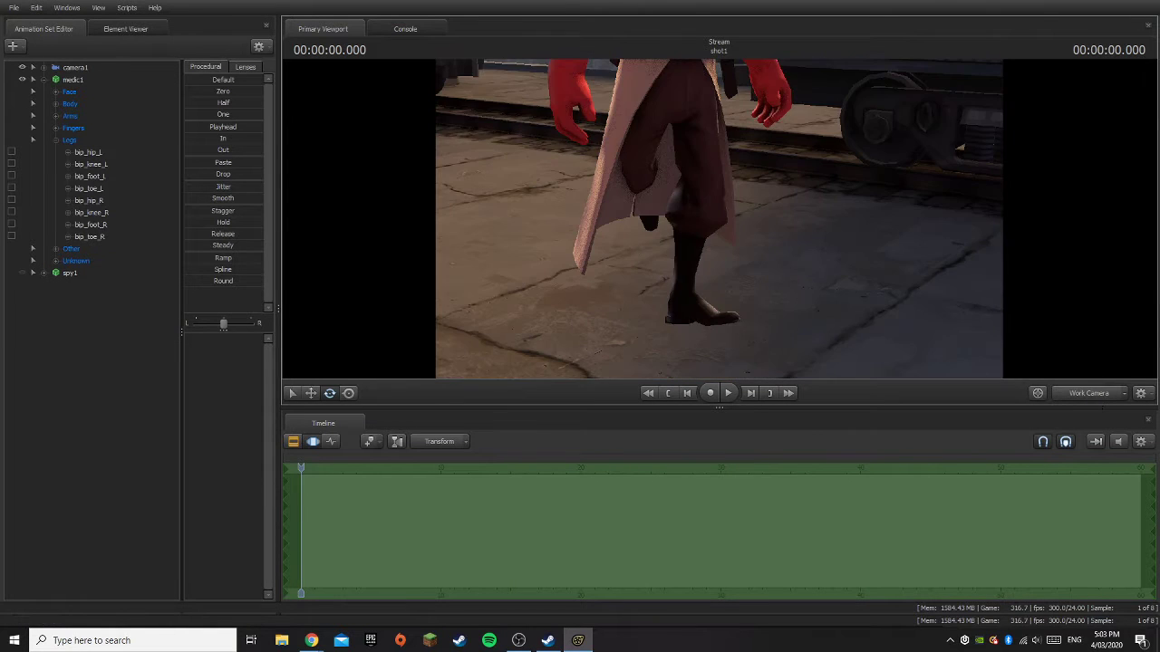
drag(718, 218, 722, 242)
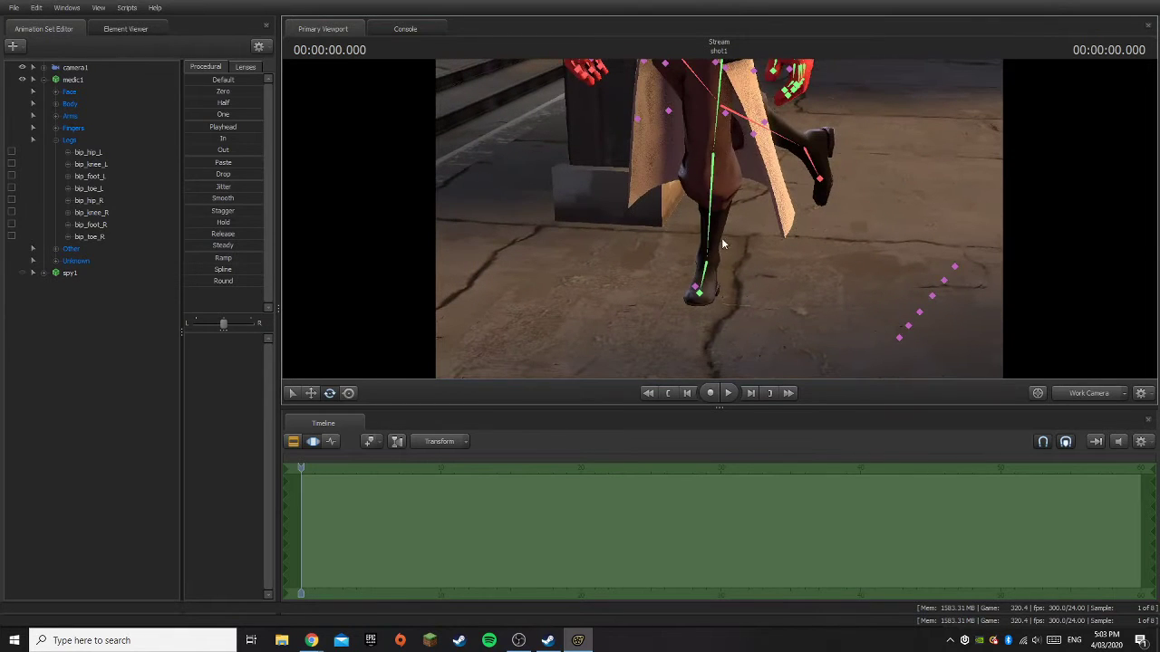
click(705, 279)
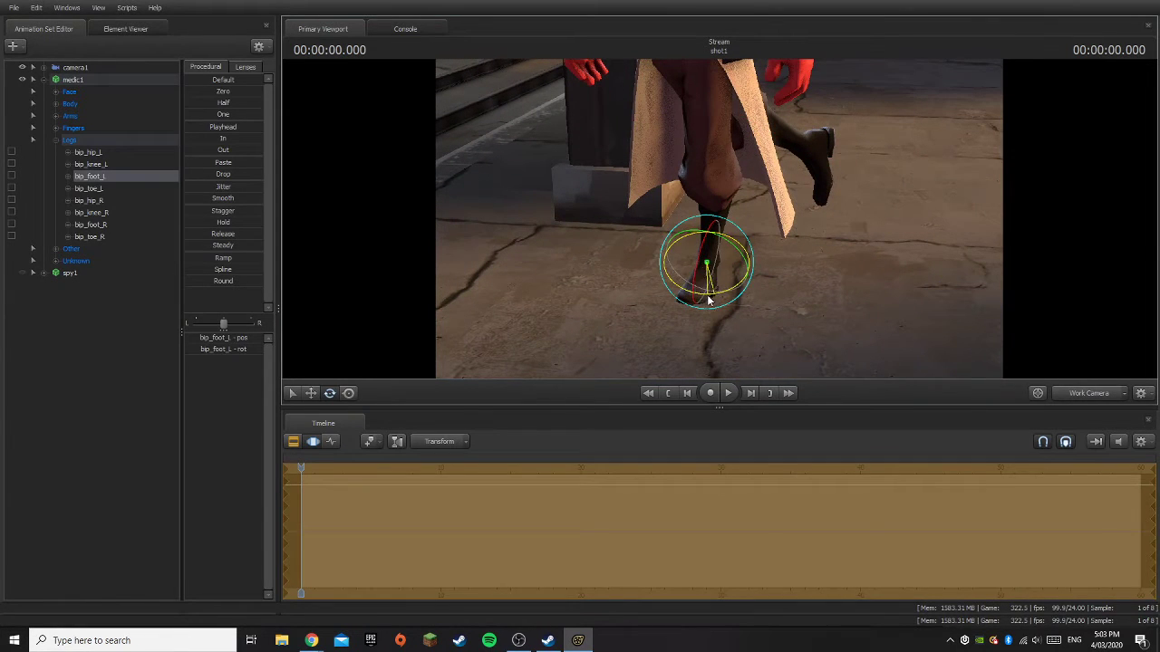
click(140, 382)
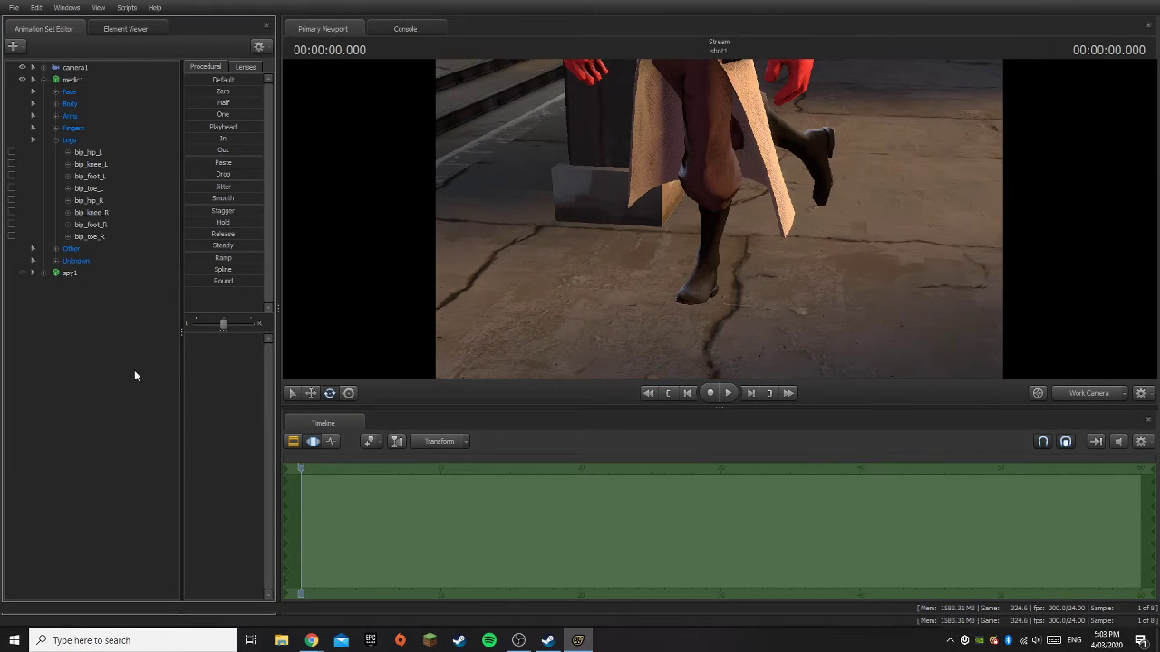
drag(634, 254, 718, 221)
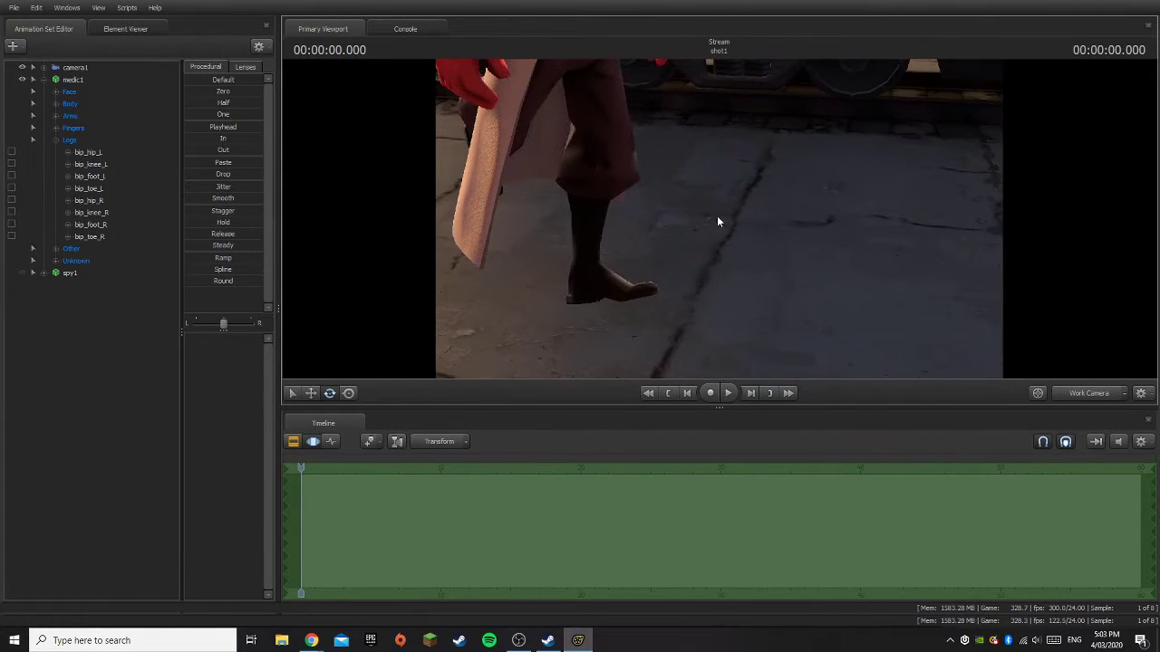
click(608, 284)
drag(624, 262, 621, 266)
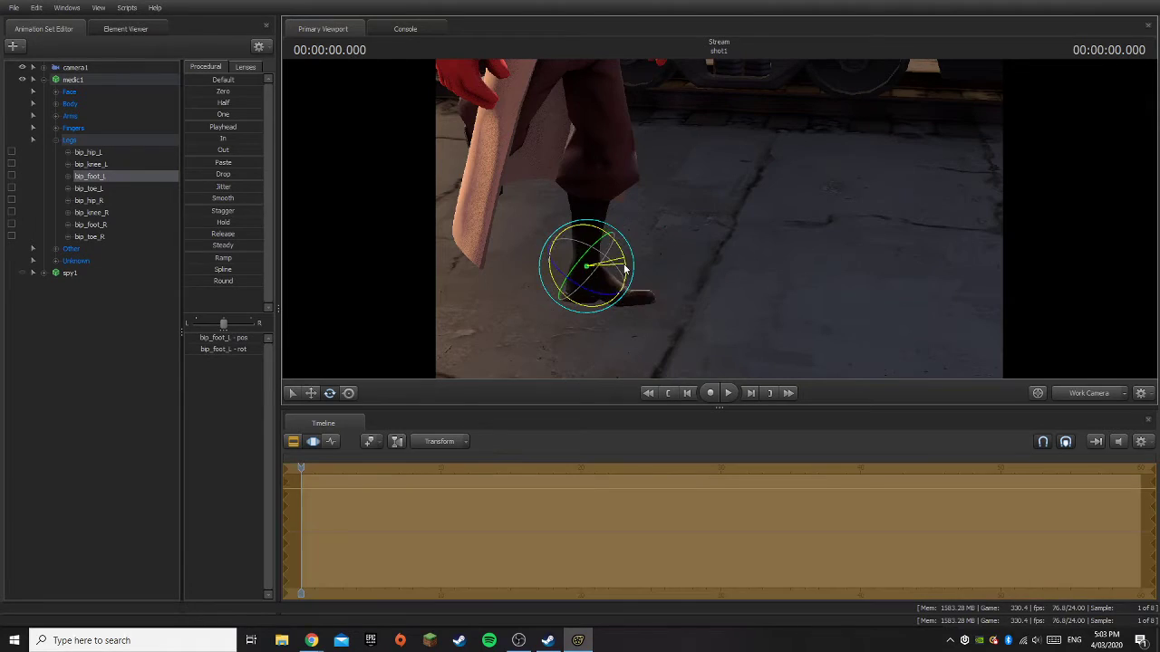
click(125, 377)
- Move prp_coat_back_1_M and prp_coat_back_2_M outward so the back of the coat covers the bent right leg
drag(683, 239, 718, 218)
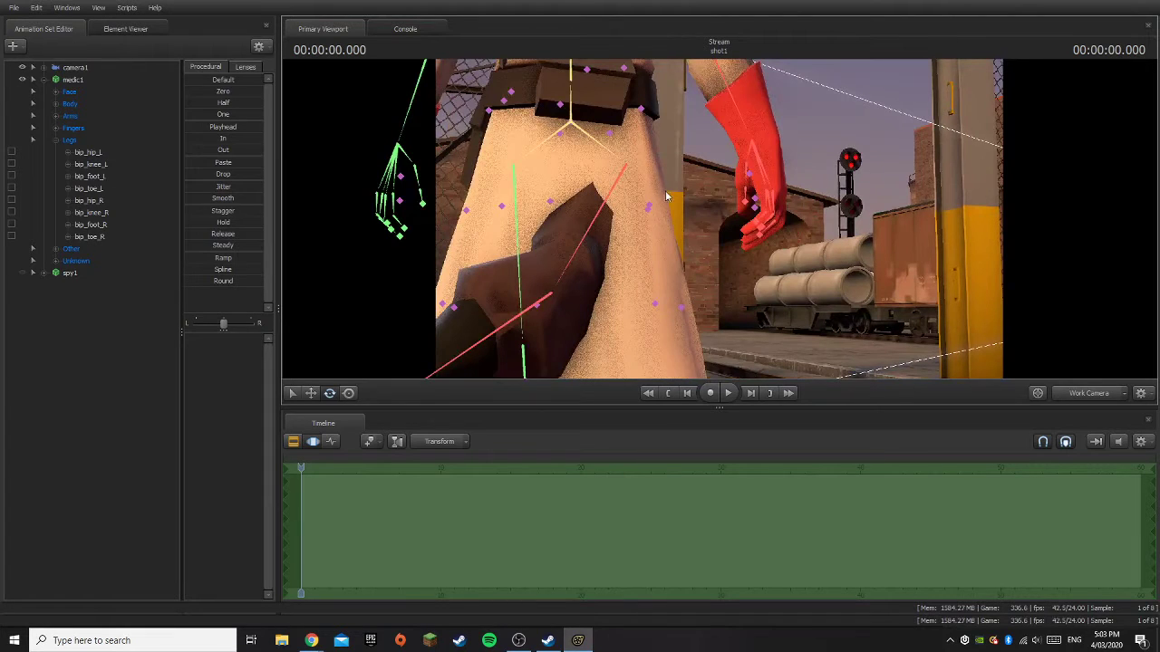
click(553, 206)
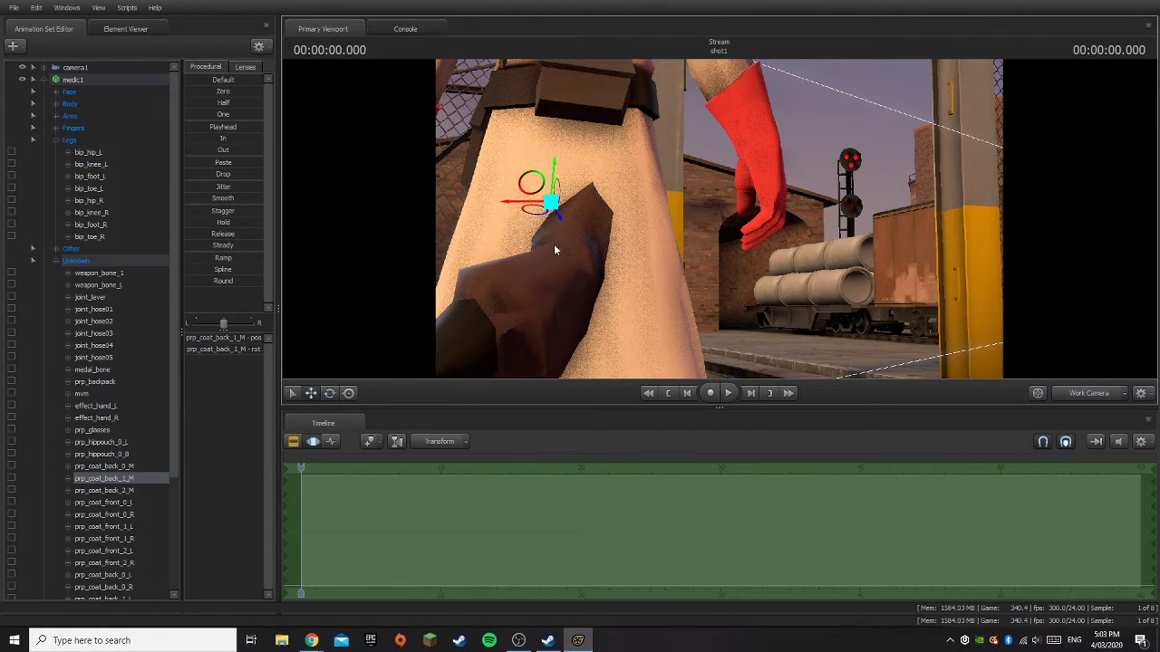
drag(557, 215, 651, 246)
key(s)
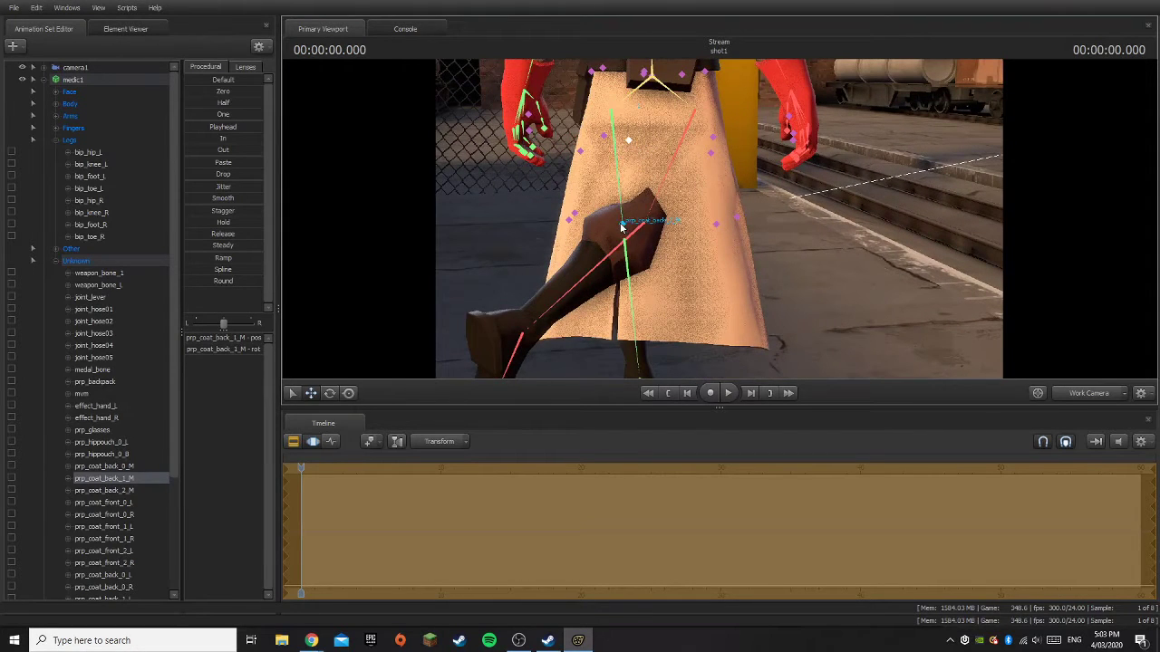
click(621, 227)
drag(634, 237, 598, 230)
key(ctrl)
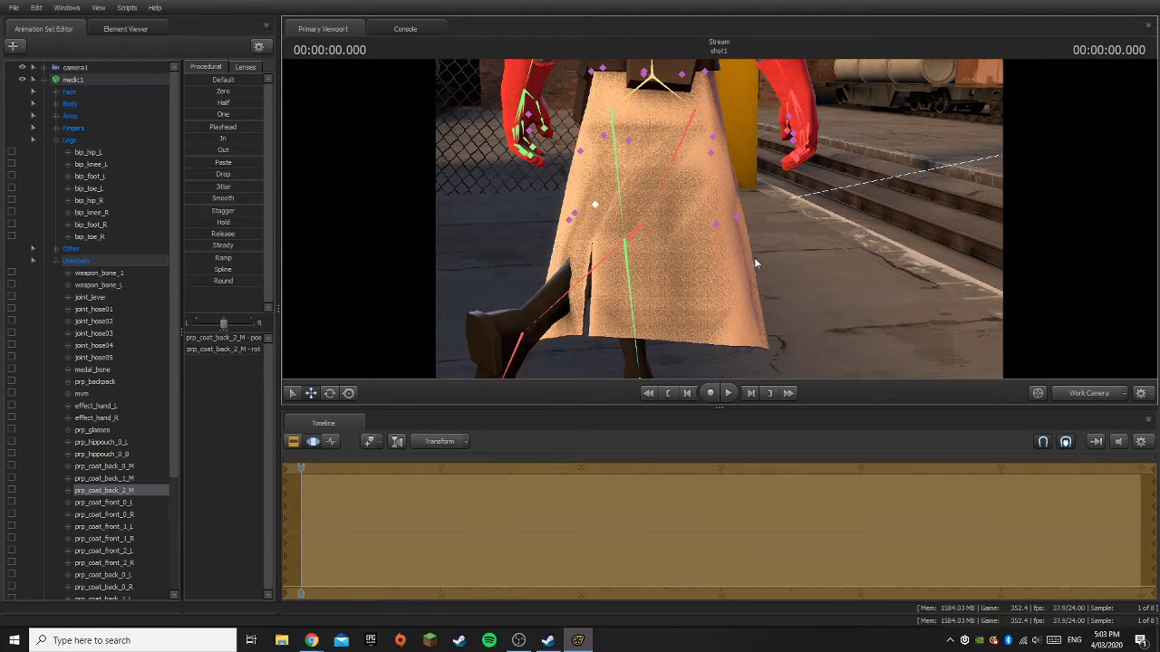
- Shift prp_coat_back_2_R sideways and upward to reshape that edge of the coat's back
ctrl+click(715, 228)
mouse_move(707, 233)
mouse_down()
mouse_move(688, 228)
mouse_move(652, 252)
mouse_move(691, 235)
mouse_move(708, 243)
mouse_up()
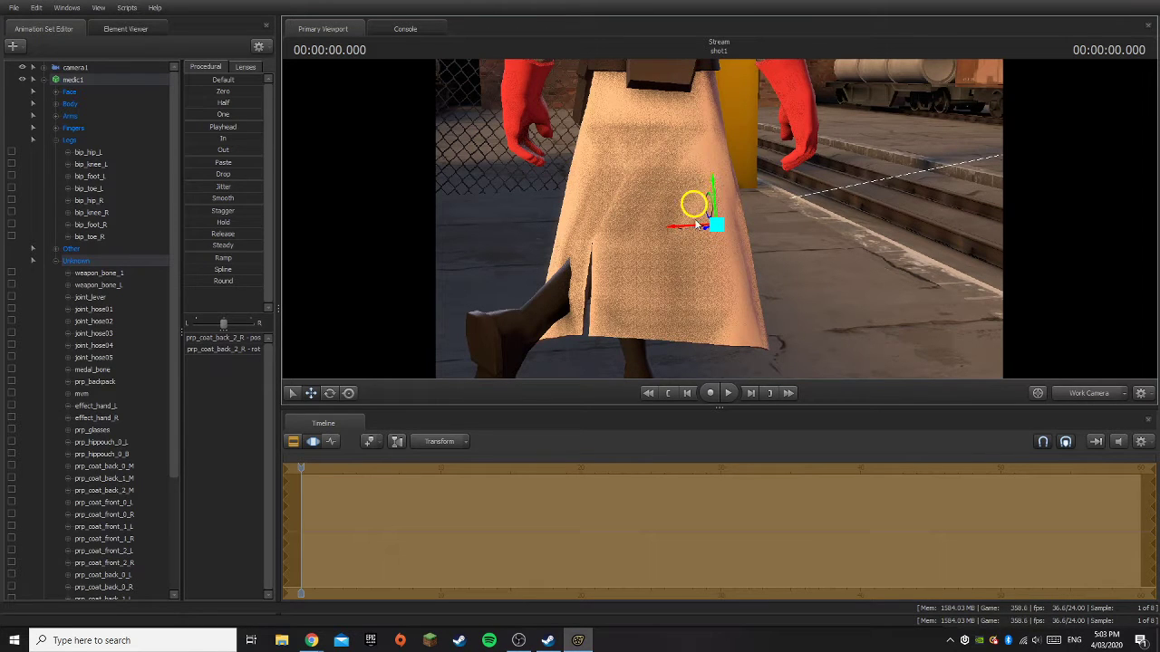
mouse_move(687, 232)
mouse_down()
mouse_move(660, 230)
mouse_move(709, 238)
mouse_up()
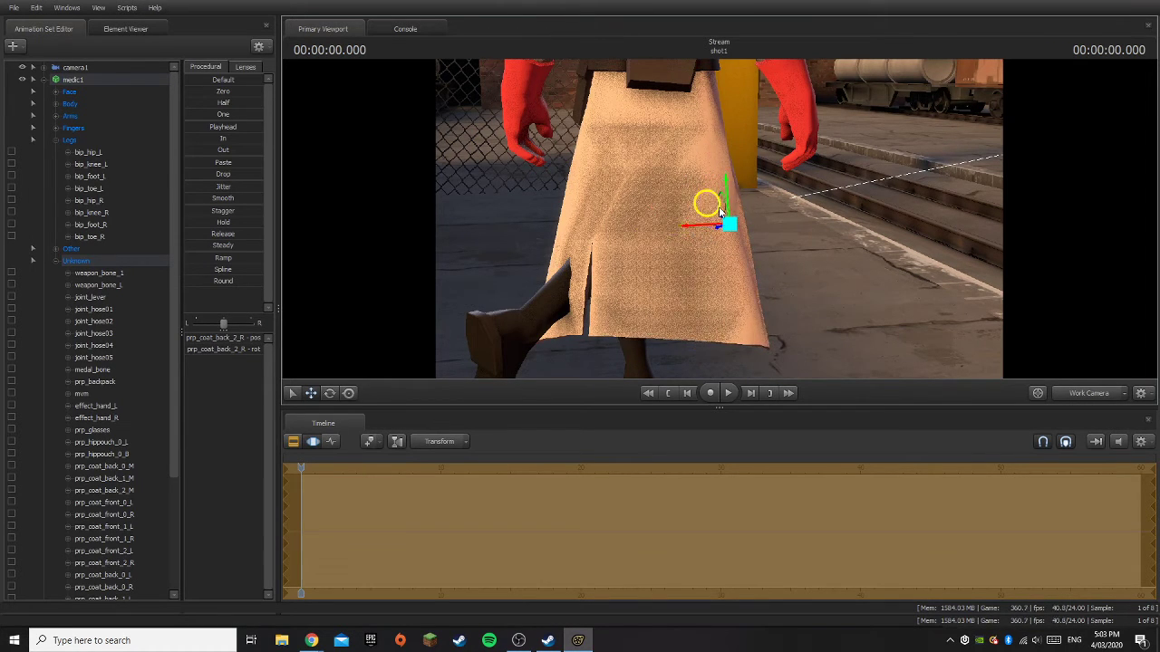
drag(725, 198, 727, 169)
- Pull prp_coat_back_2_M closer to the raised leg, judging the coat's drape from the side
key(a)
drag(822, 233, 942, 237)
drag(689, 219, 720, 219)
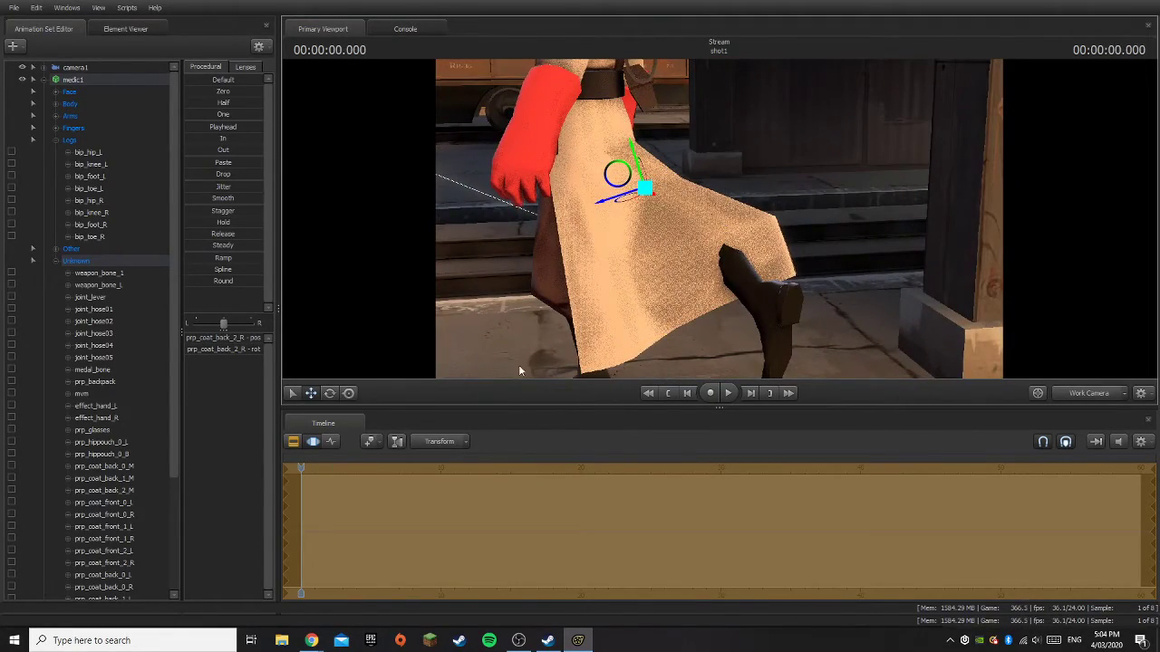
middle_drag(670, 271, 667, 271)
key(ctrl)
click(765, 192)
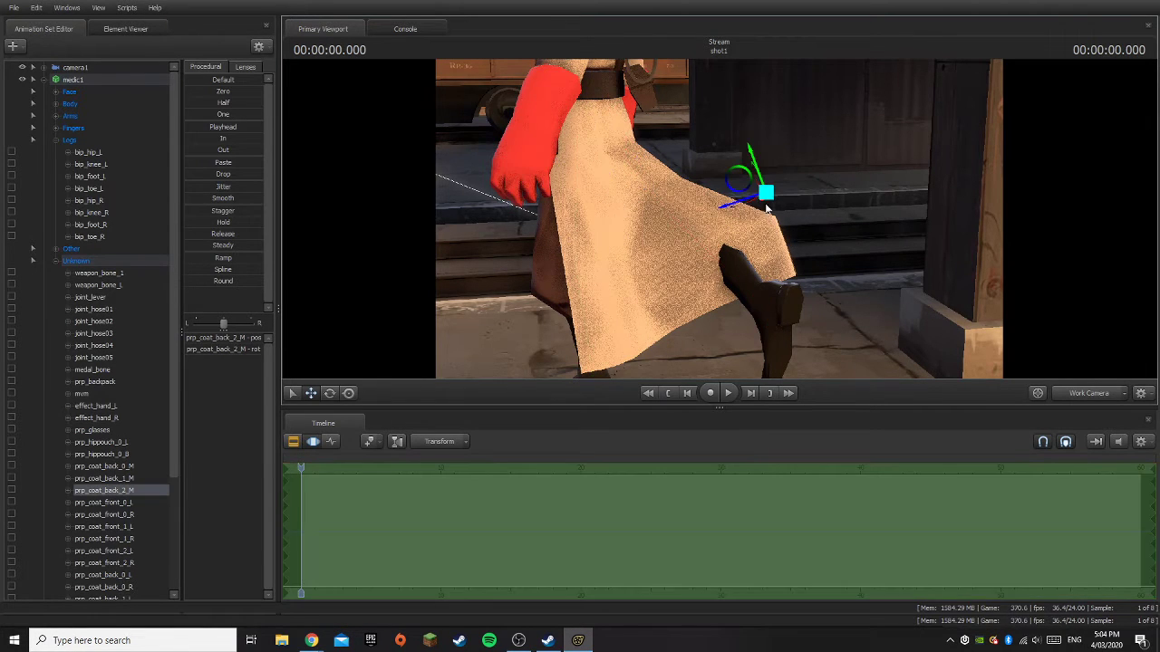
drag(751, 201, 740, 169)
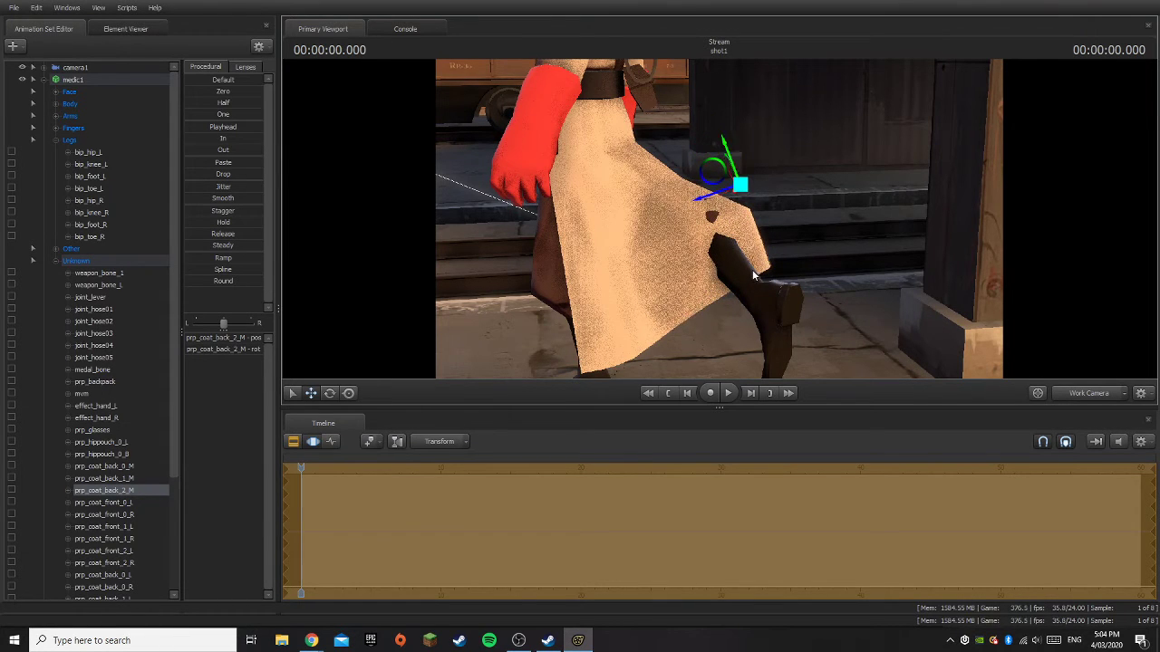
- Reposition prp_coat_back_2_L to shape the coat's left side toward the raised leg
key(ctrl)
click(621, 237)
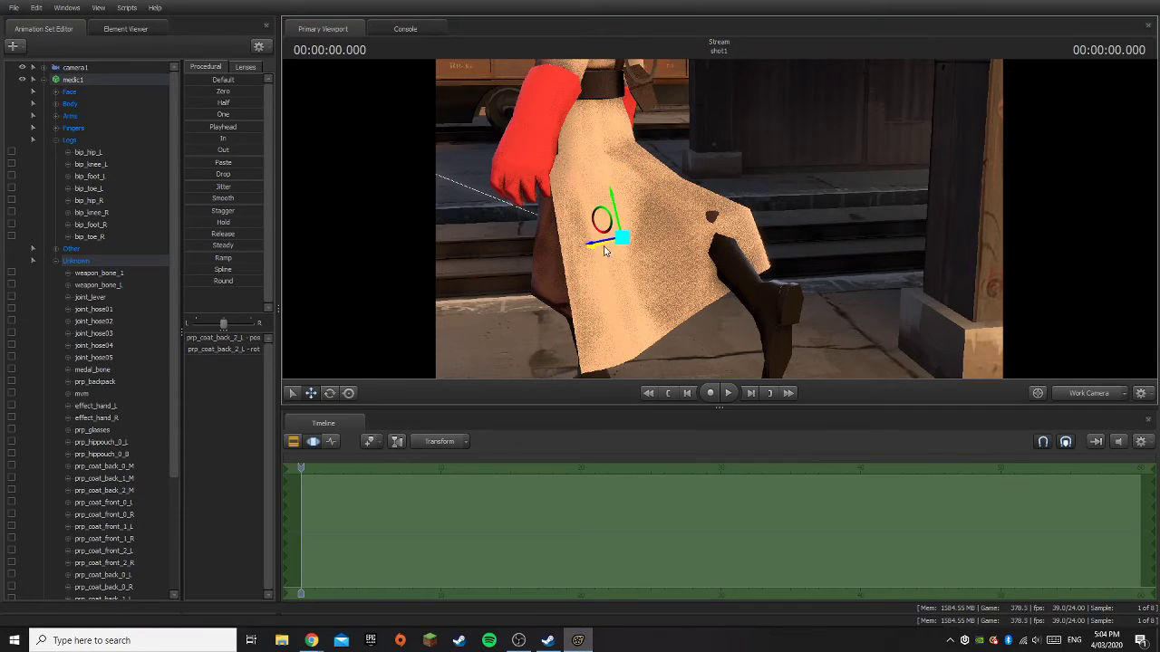
drag(605, 251, 759, 272)
key(a)
drag(796, 212, 693, 264)
key(d)
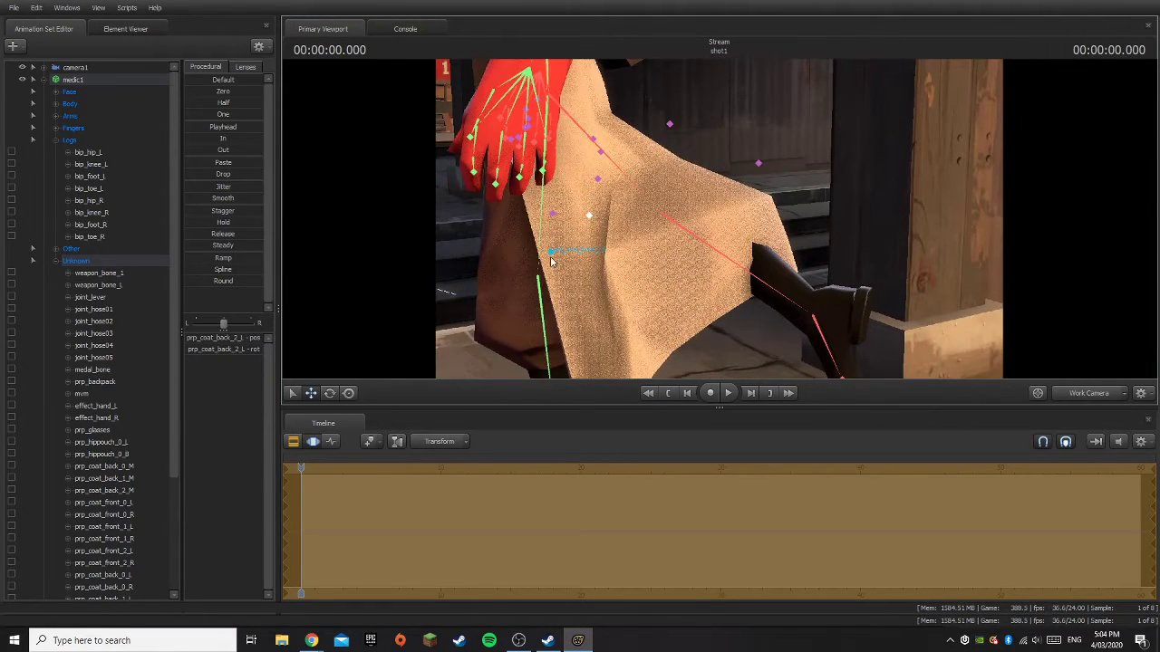
- Move prp_coat_front_2_L to adjust the front edge of the coat along the left thigh
ctrl+click(551, 258)
drag(668, 126, 586, 128)
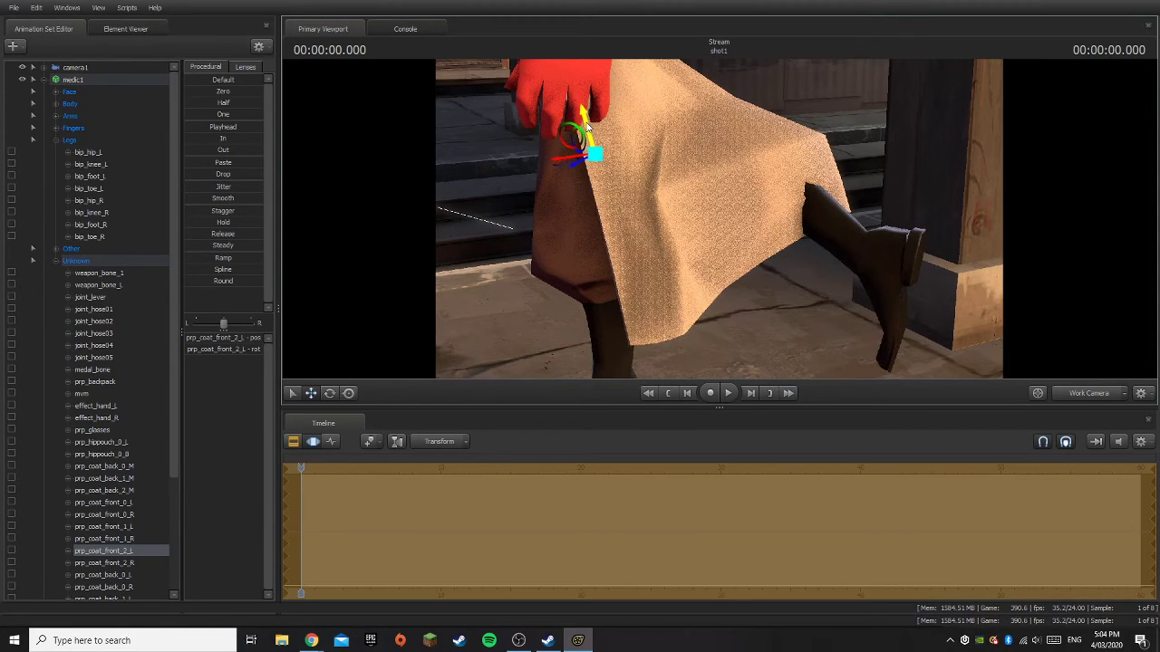
drag(580, 170, 540, 182)
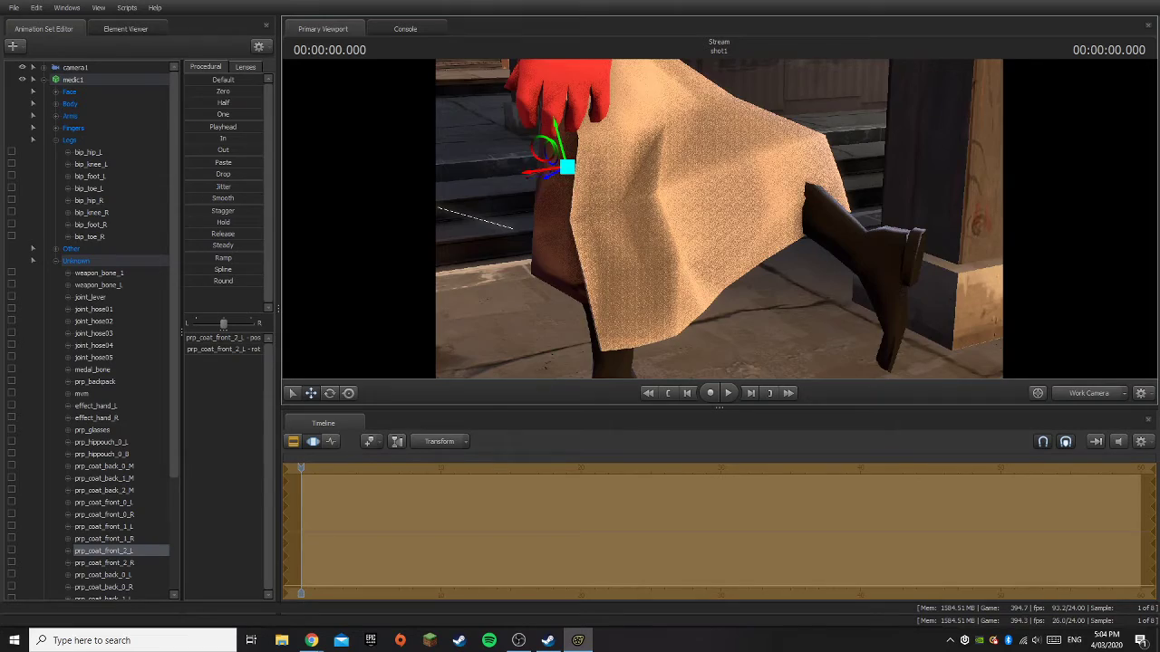
- Move prp_coat_back_0_L sideways at the belt to adjust the coat's upper left side
key(a)
drag(720, 219, 797, 217)
key(w)
key(a)
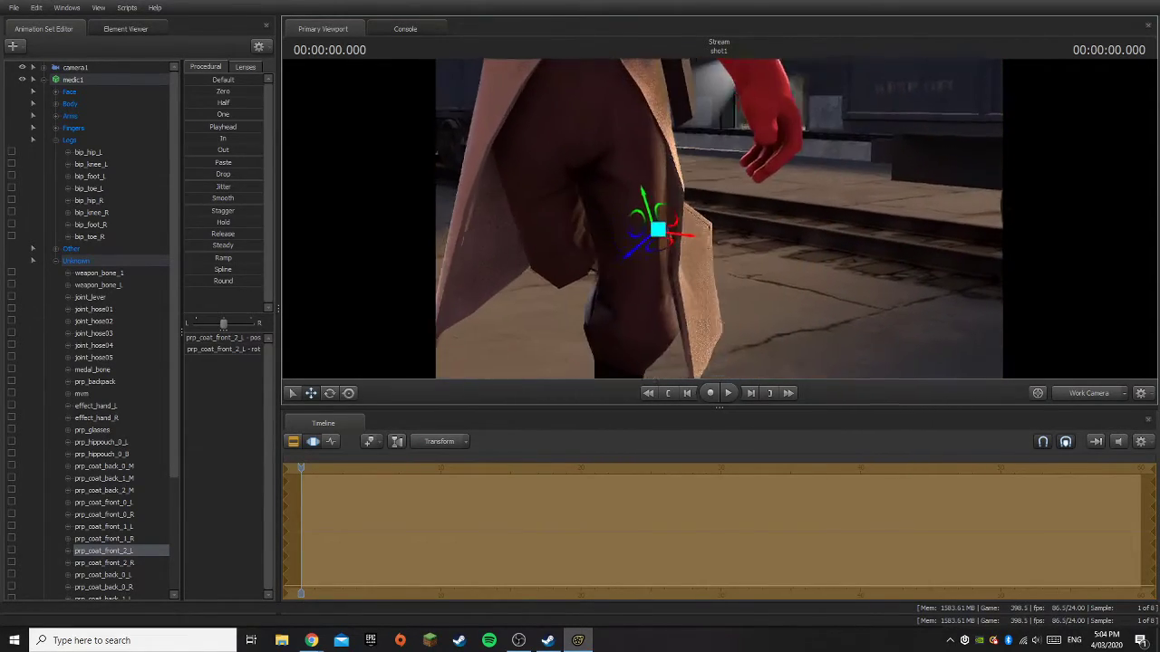
drag(692, 264, 721, 236)
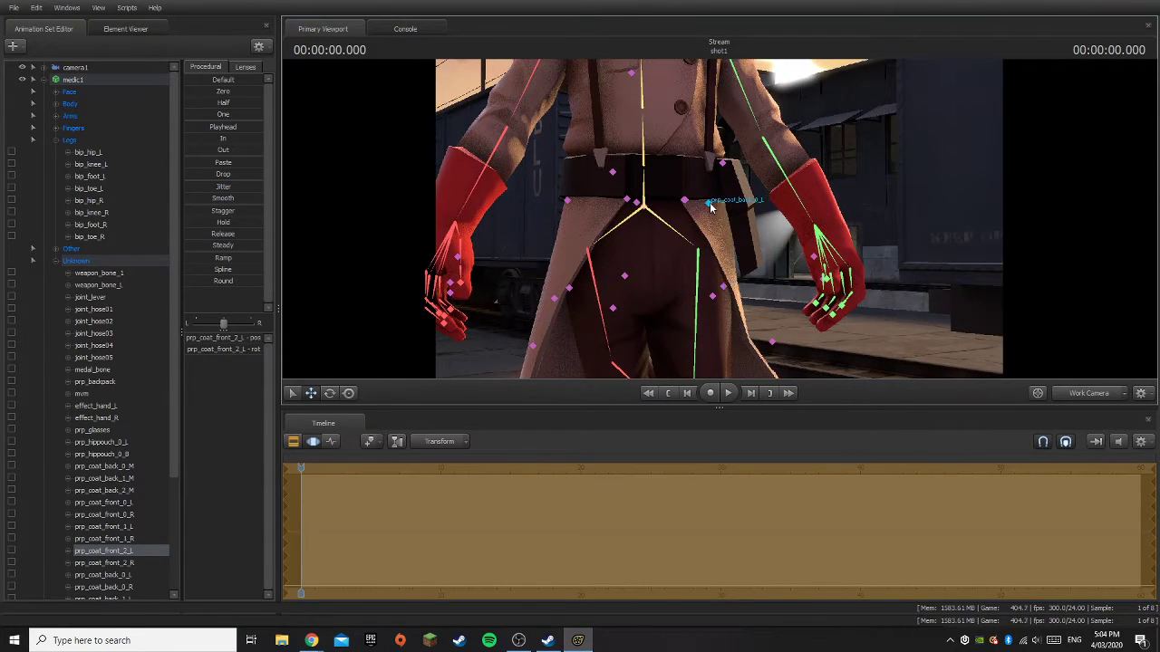
click(710, 206)
click(750, 207)
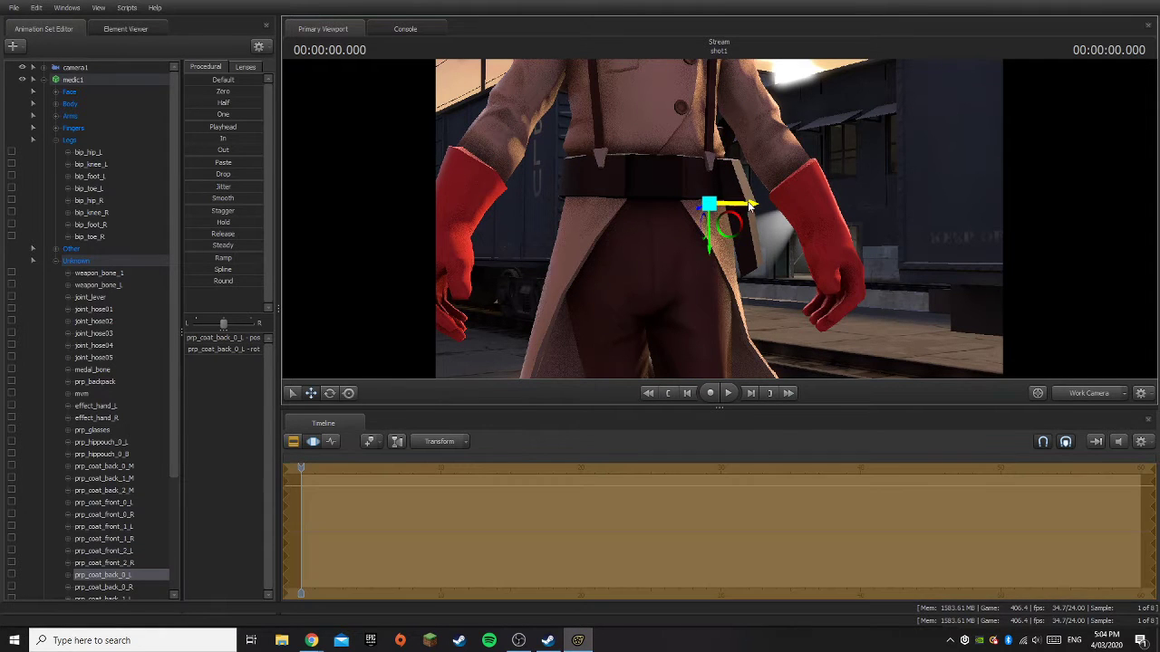
drag(767, 205, 675, 258)
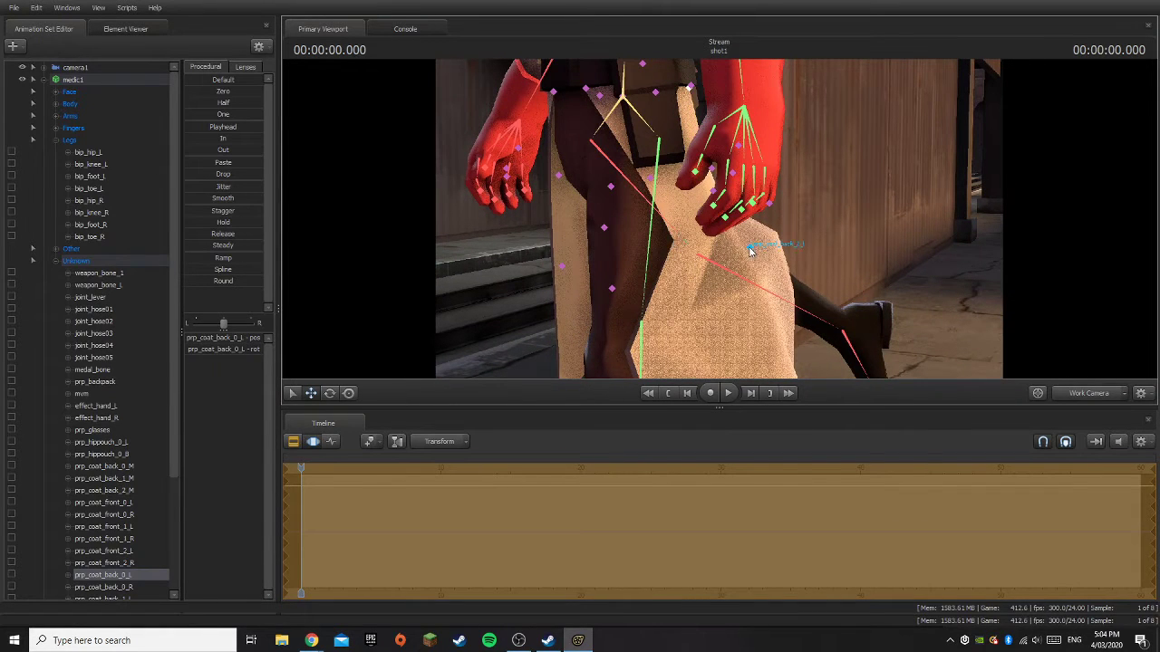
- Move prp_coat_front_1_L beside the left thigh to shape the middle of the coat's front edge
click(604, 233)
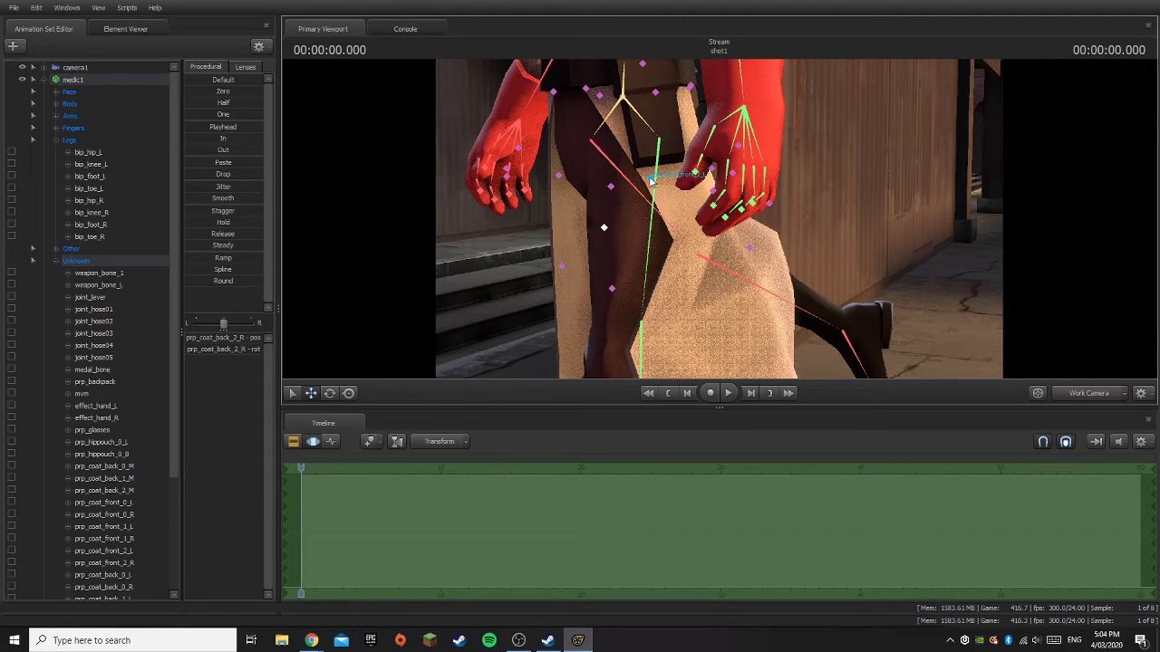
click(649, 179)
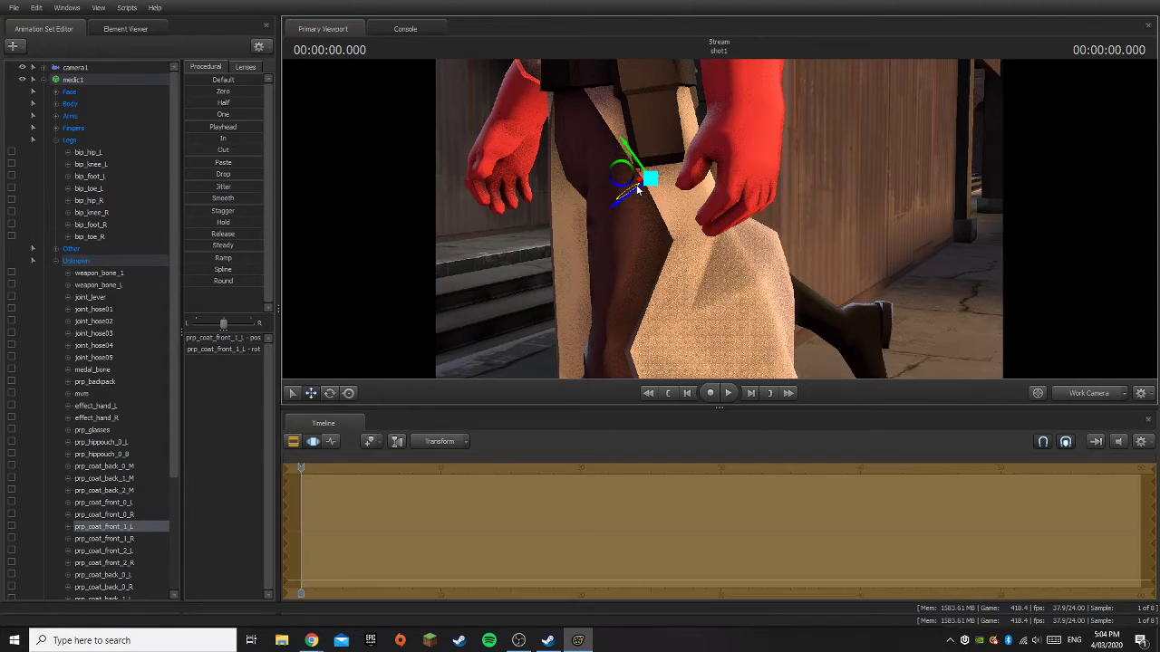
drag(637, 188, 693, 240)
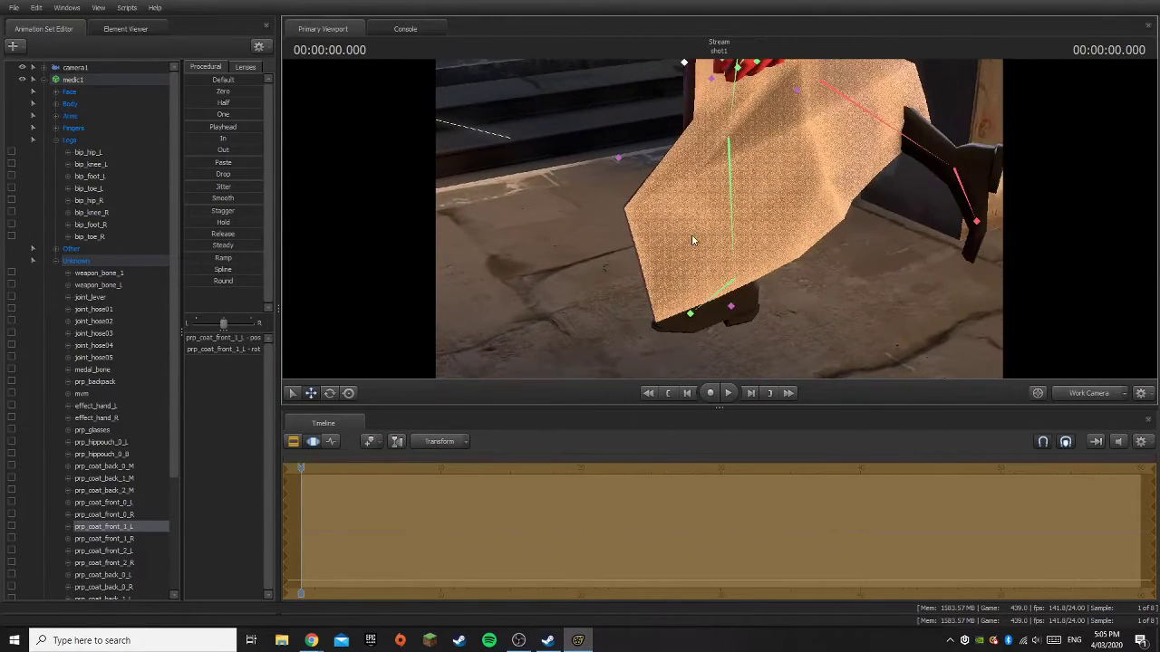
- Adjust prp_coat_front_2_L at the lower front corner of the coat's left flap, judging it from the side and front
click(621, 161)
drag(595, 170, 719, 218)
key(s)
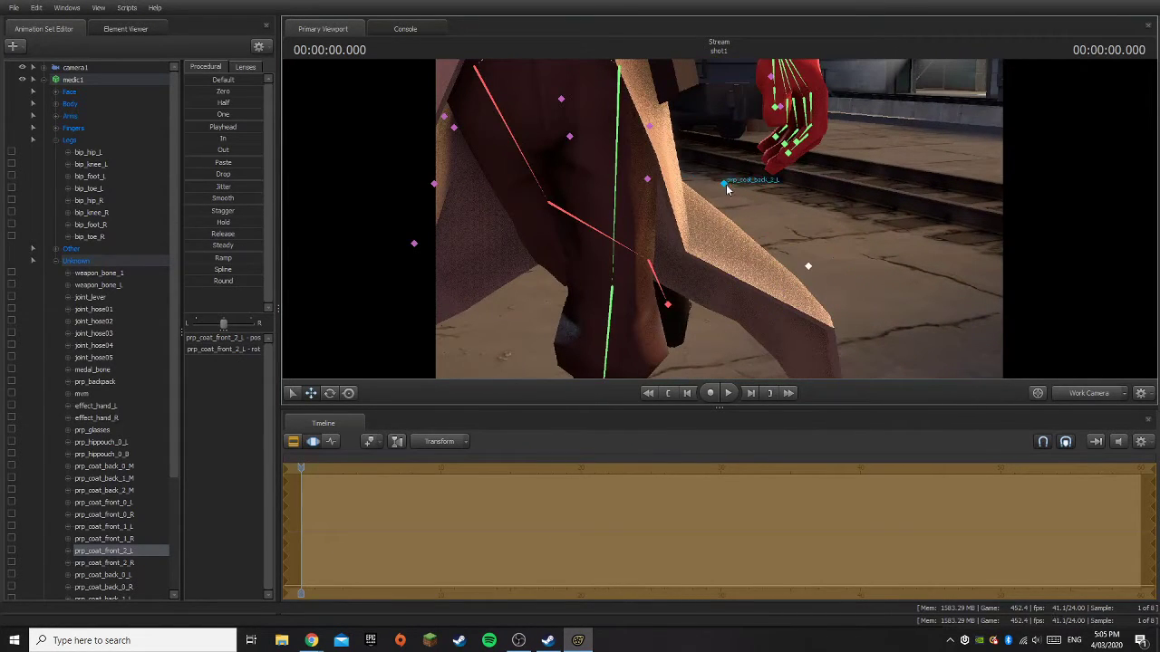
- Nudge prp_coat_back_1_L and prp_coat_front_1_L inward to bring the coat's left side closer to the leg
click(649, 129)
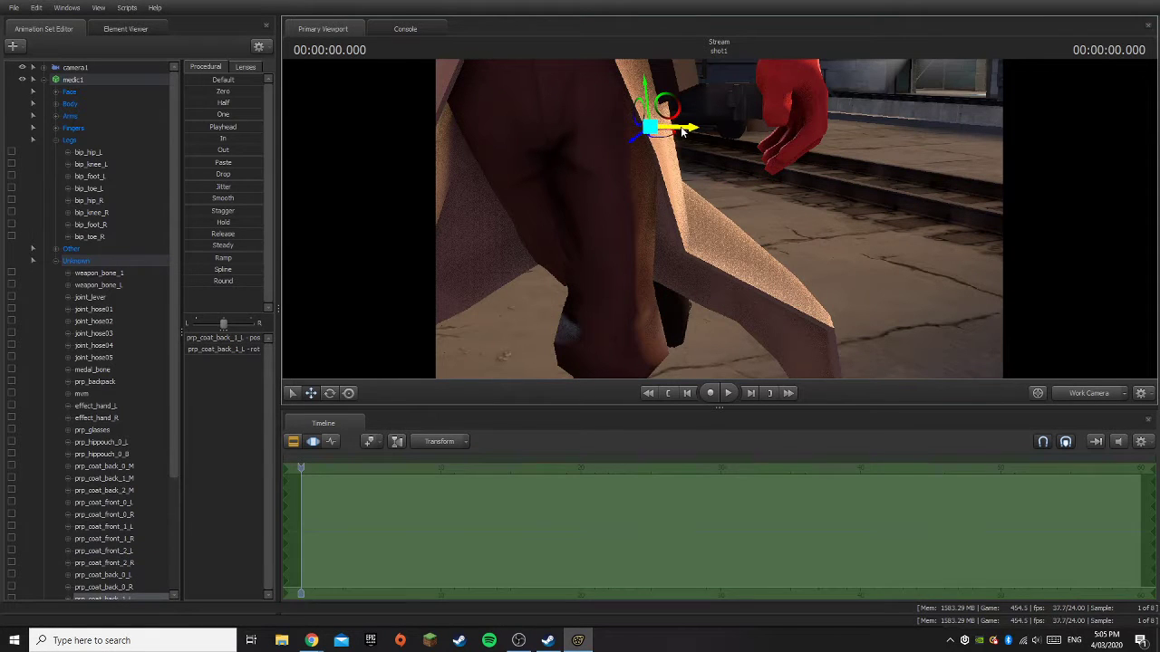
mouse_move(682, 131)
mouse_down()
mouse_move(699, 135)
mouse_move(677, 140)
mouse_up()
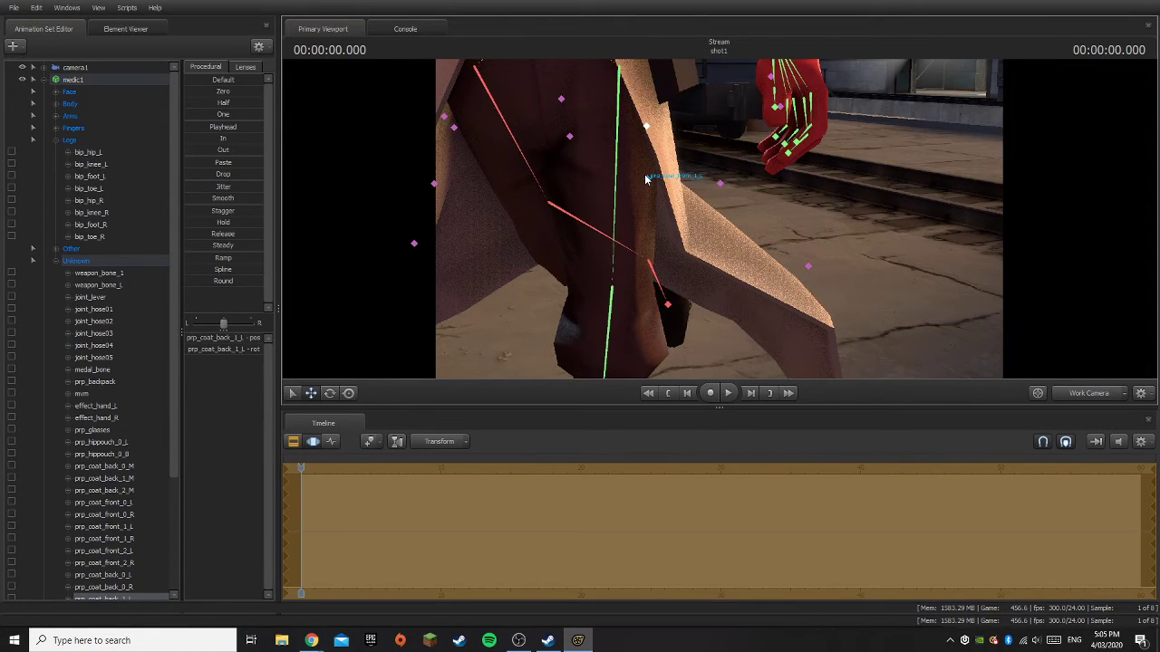
click(646, 178)
mouse_move(680, 187)
mouse_down()
mouse_move(694, 193)
mouse_move(624, 206)
mouse_move(627, 195)
mouse_up()
mouse_move(637, 134)
mouse_down()
mouse_move(628, 121)
mouse_move(636, 133)
mouse_up()
- Check the pose through camera1, then examine the back of the coat and the raised leg in the work camera
click(1075, 394)
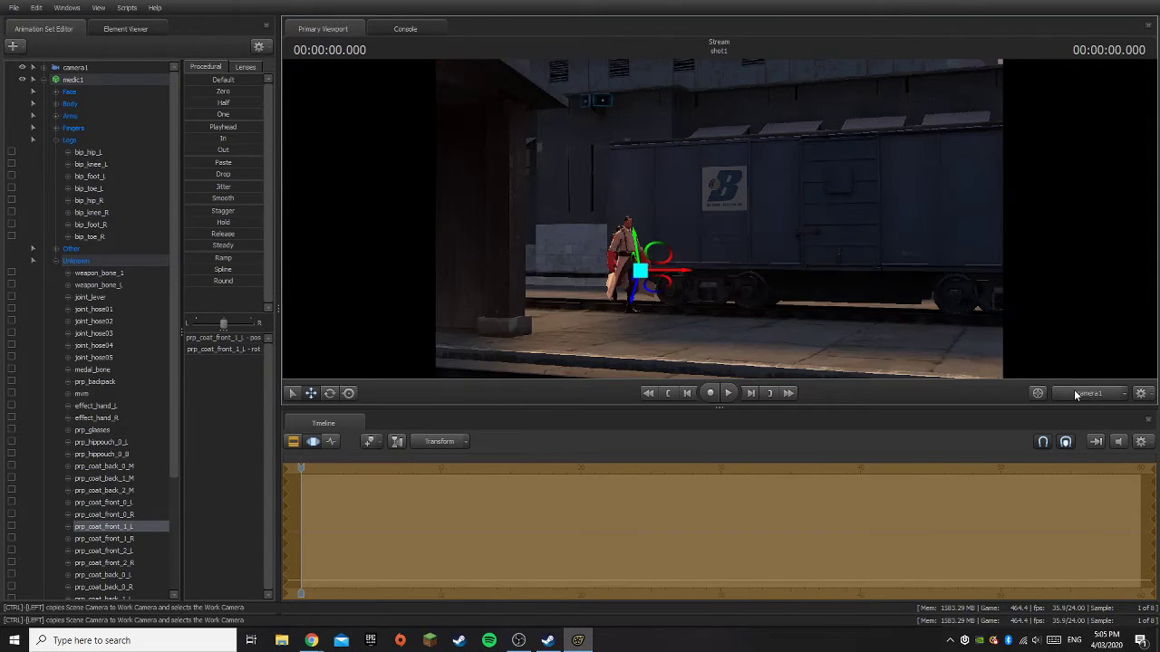
click(1076, 394)
drag(848, 244, 924, 237)
drag(718, 219, 663, 286)
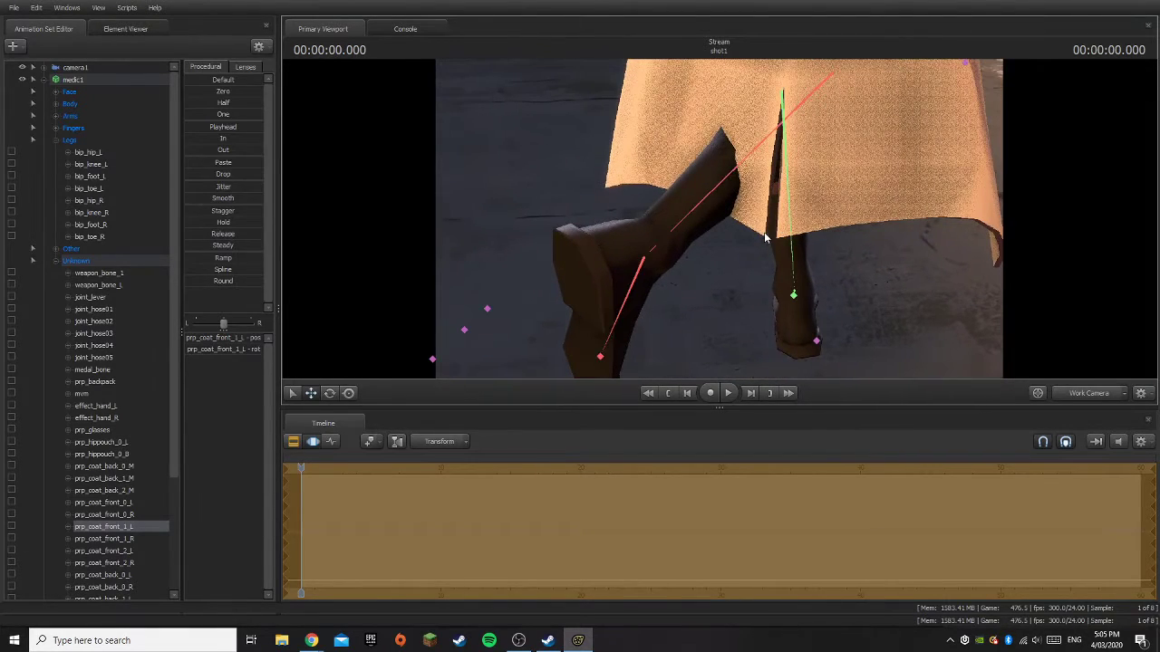
drag(900, 275, 884, 242)
drag(719, 219, 798, 228)
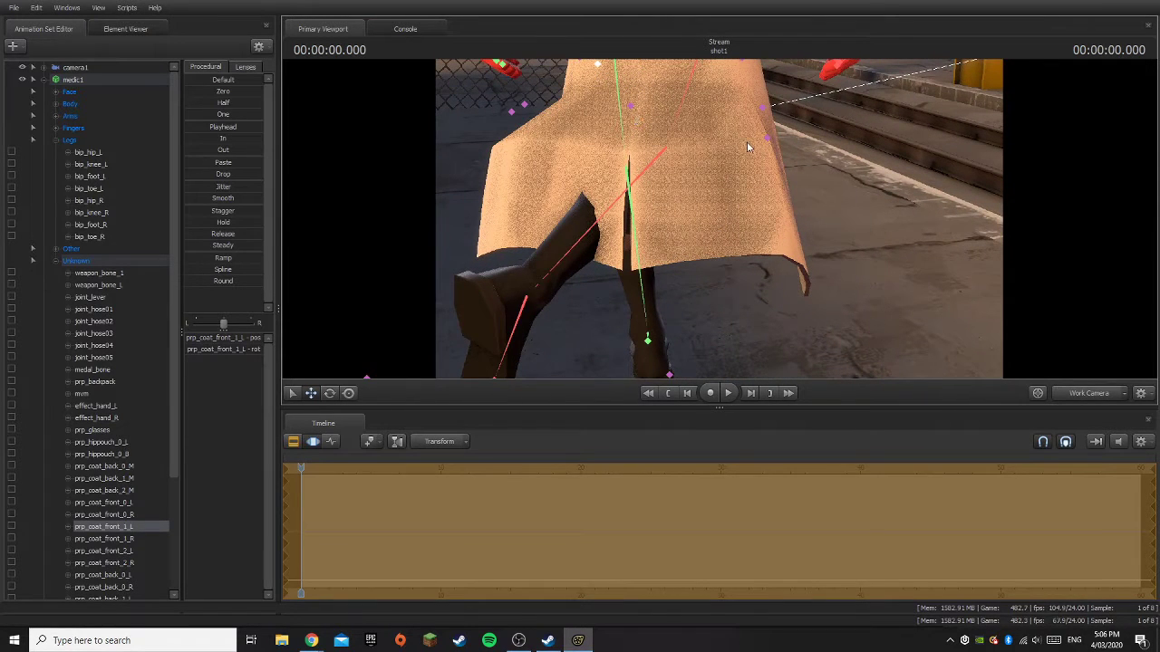
drag(457, 359, 611, 300)
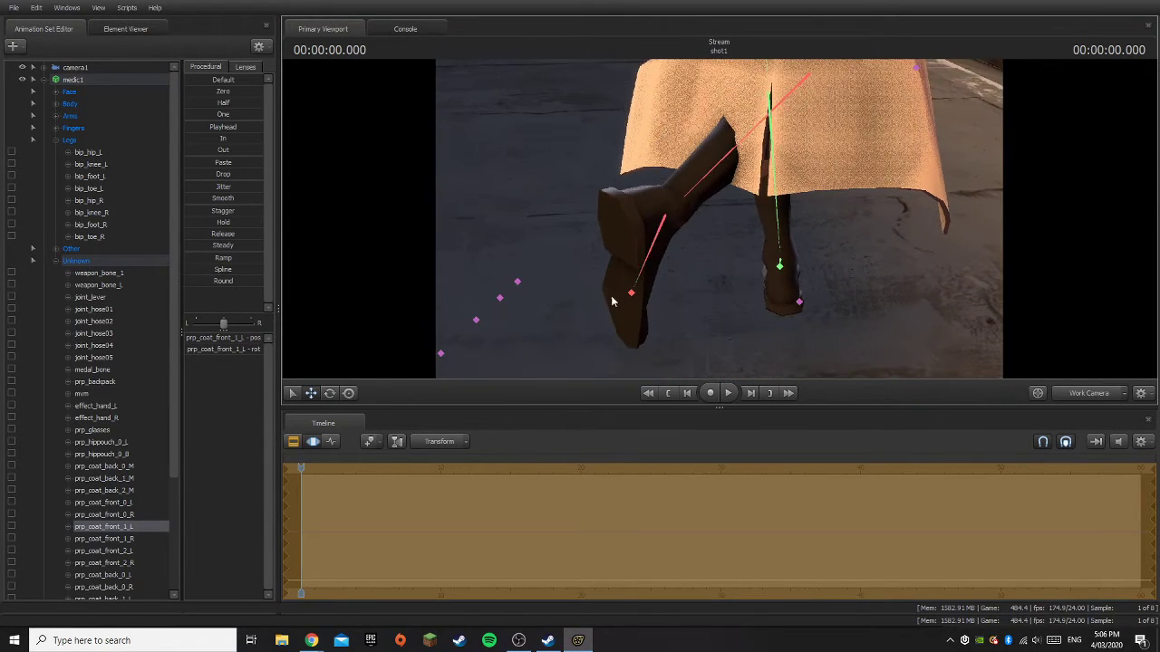
click(519, 284)
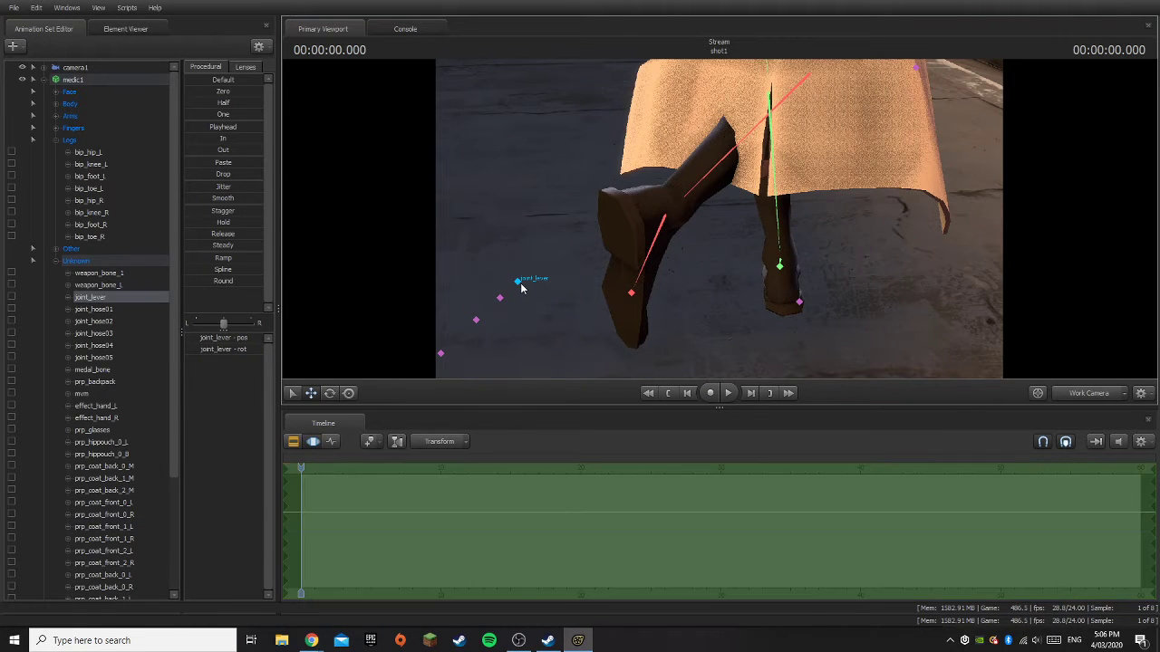
drag(535, 269, 590, 213)
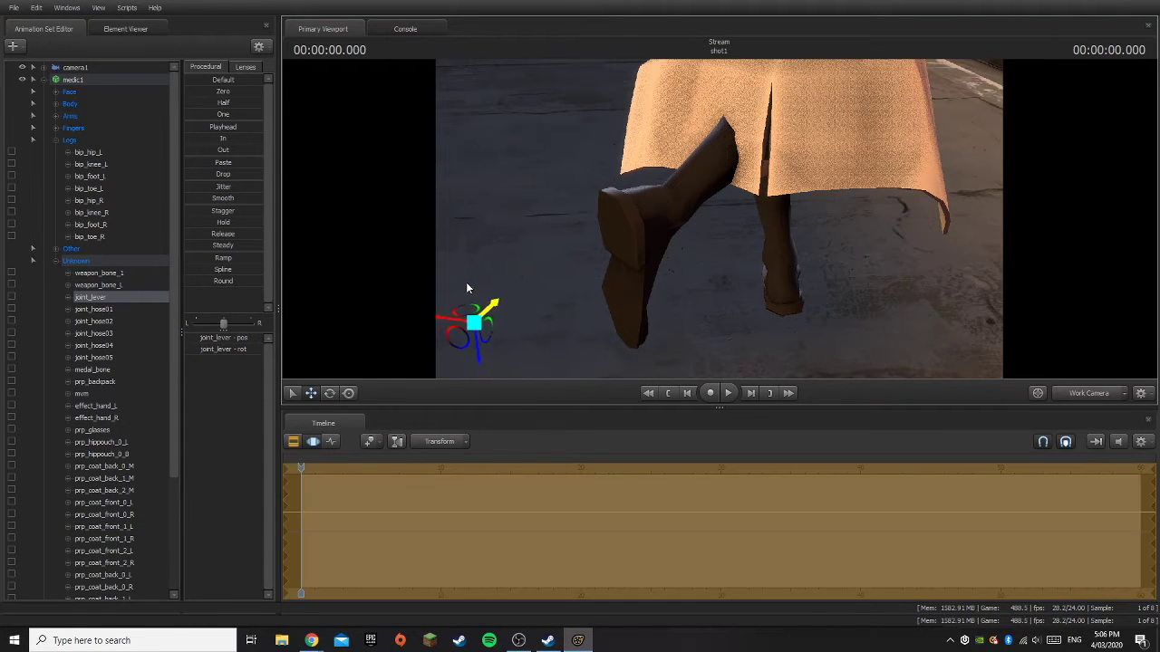
drag(526, 167, 523, 115)
key(s)
drag(580, 173, 710, 255)
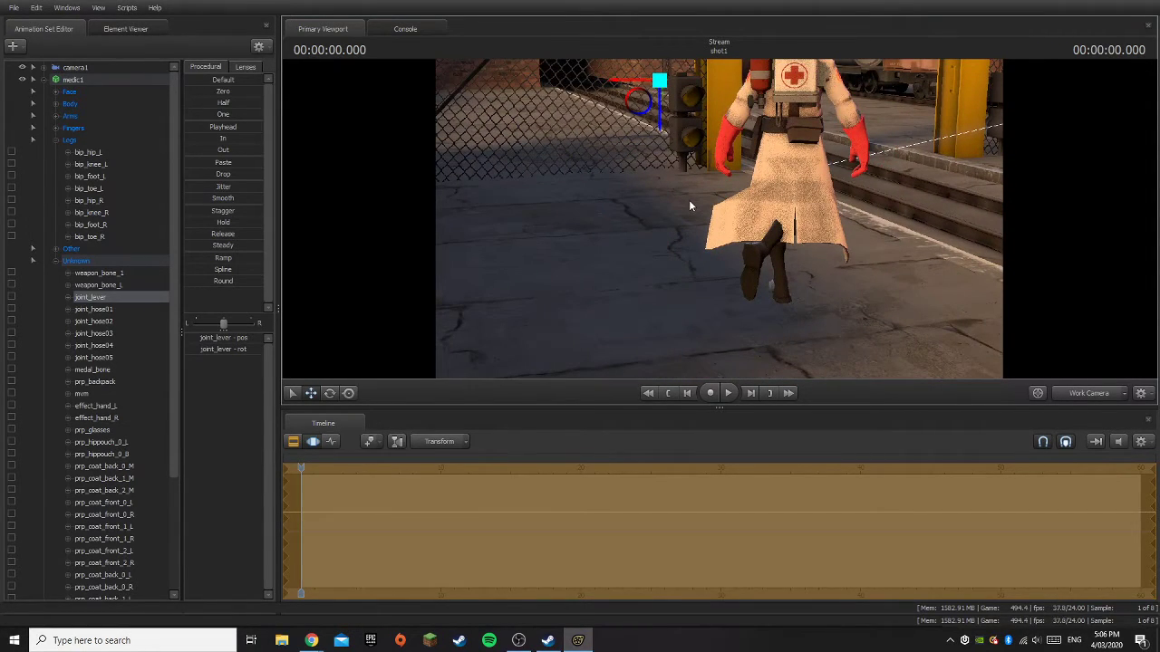
key(ctrl+z)
key(ctrl+z)
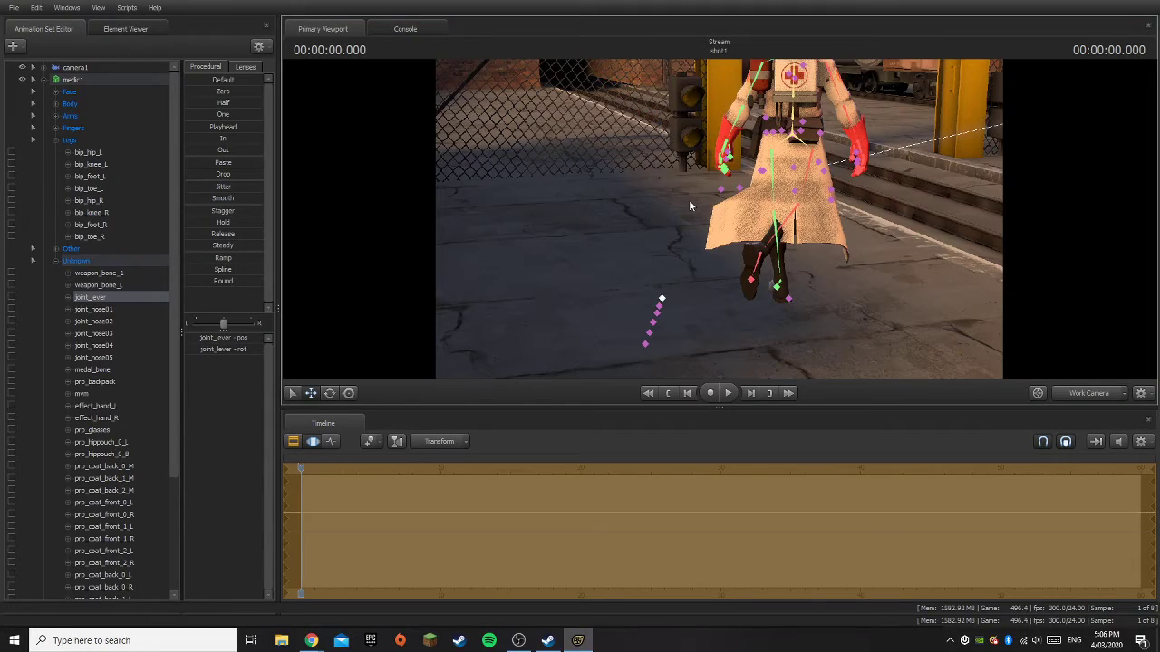
- Reposition camera1 low behind the Medic, looking up at his back, and return to the work camera
drag(669, 212, 829, 240)
key(w)
key(a)
key(s)
click(1100, 395)
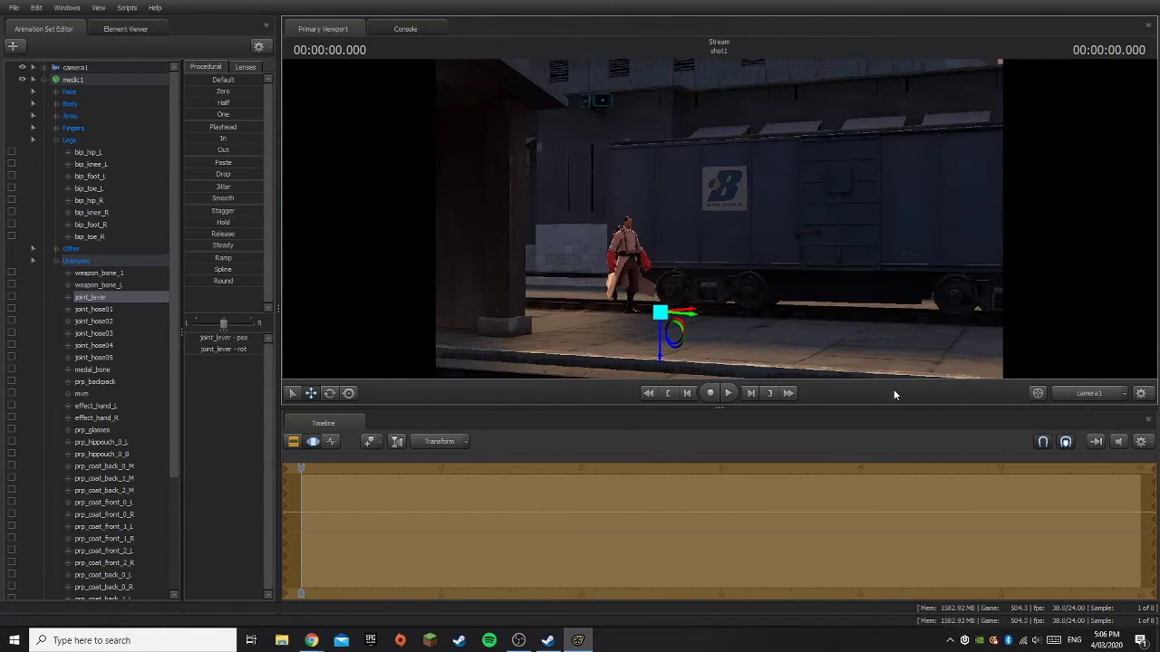
click(75, 68)
drag(628, 344, 719, 223)
key(w)
key(w)
key(s)
key(a)
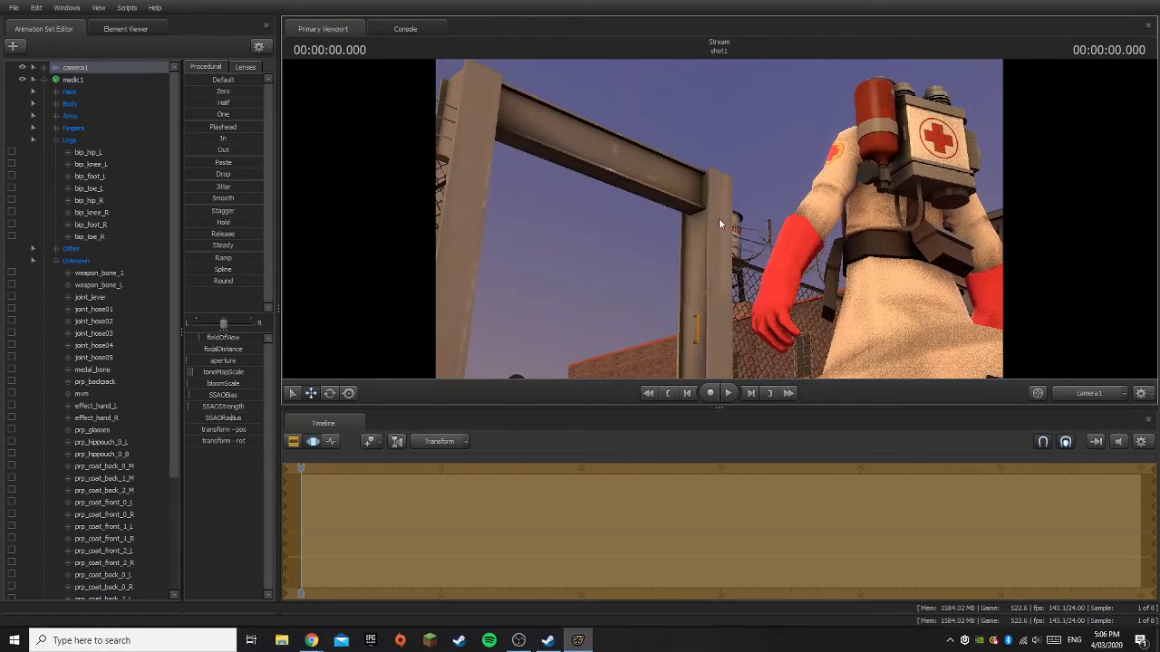
click(1096, 393)
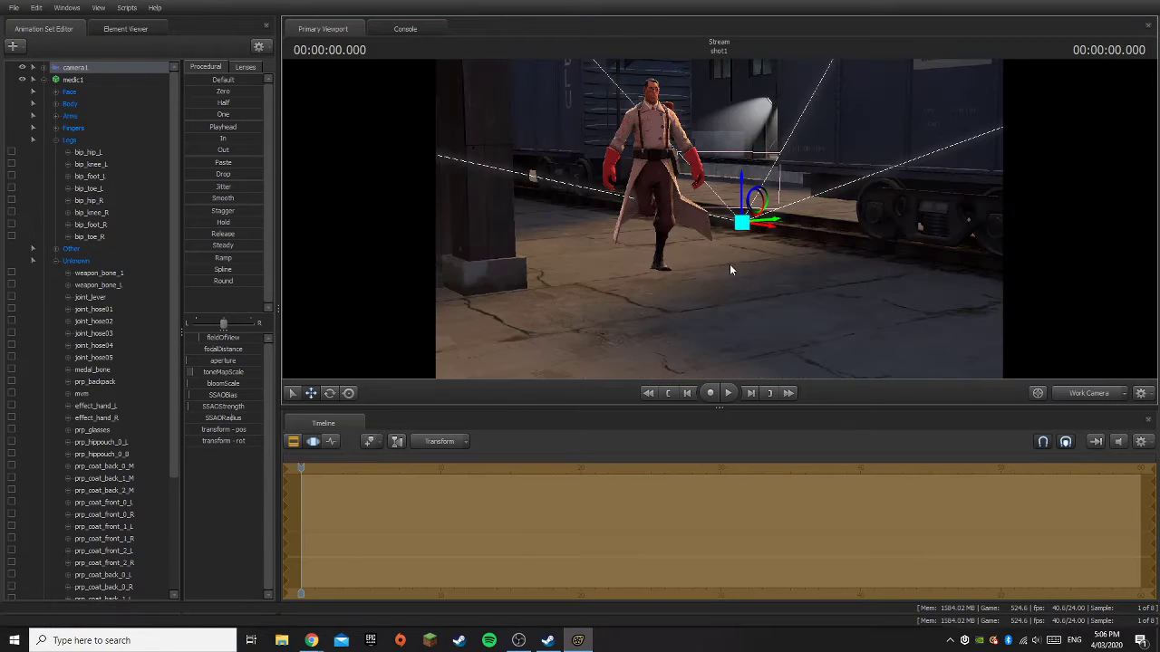
- Select the whole medic1 model and examine its pose and coat from the front
mouse_move(729, 263)
mouse_down()
mouse_move(747, 274)
mouse_move(736, 272)
mouse_up()
key(w)
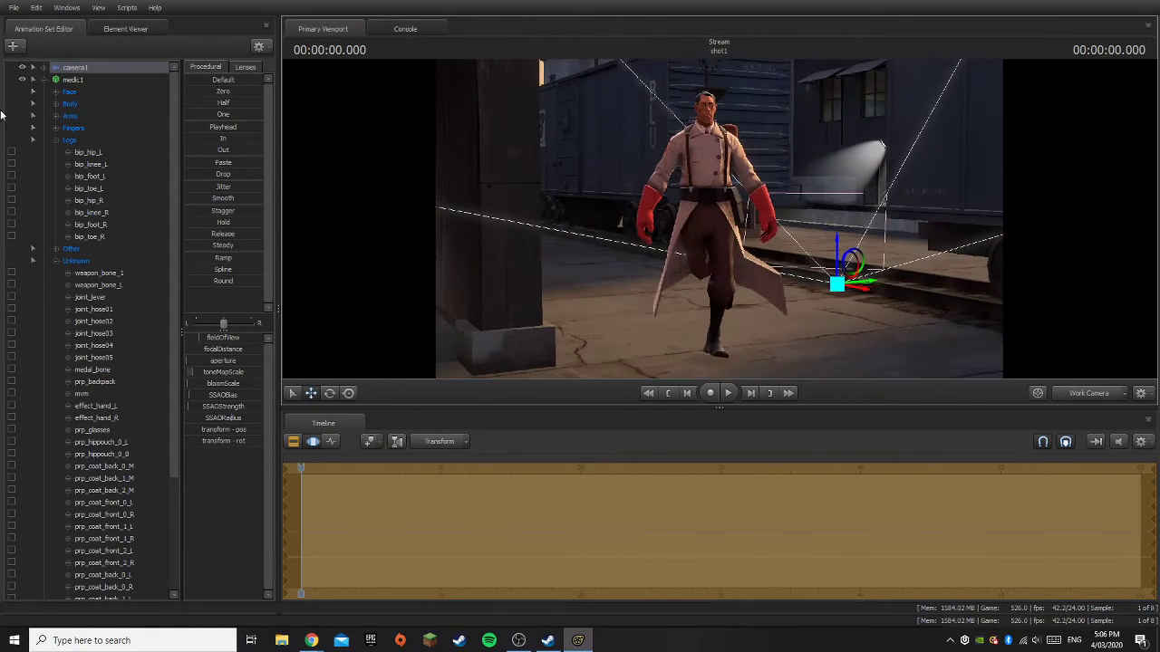
click(74, 81)
drag(625, 284, 608, 269)
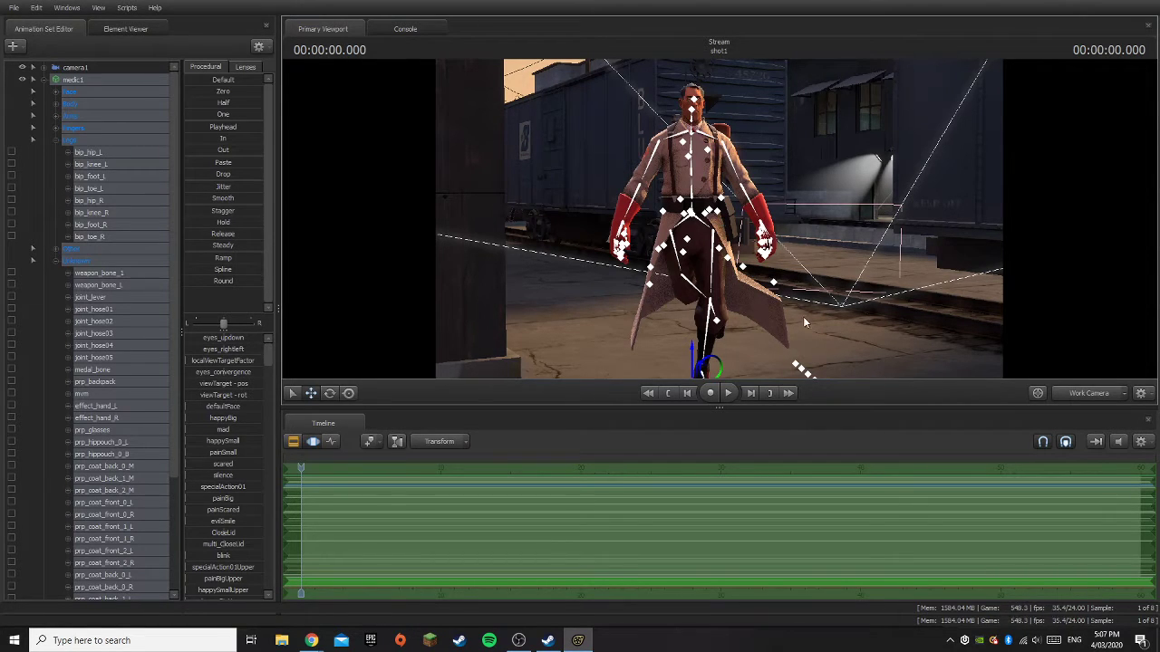
key(w)
drag(804, 323, 719, 218)
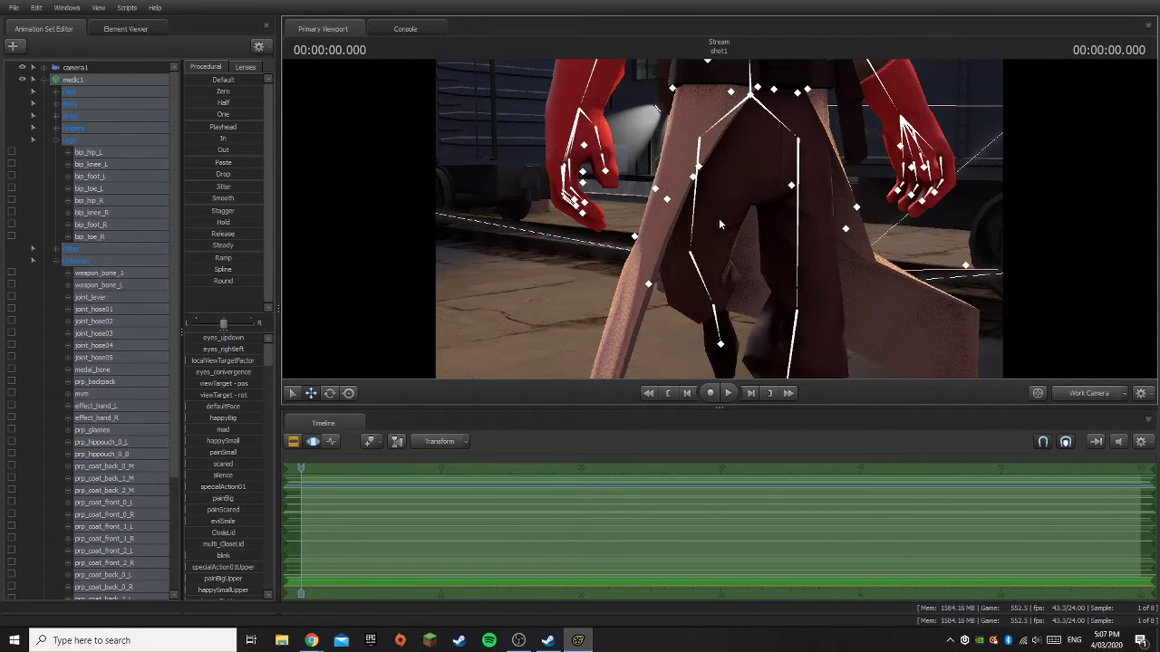
- Move prp_coat_front_2_R to adjust the front edge of the coat's right flap, checking the drape from the front
click(649, 285)
drag(765, 312, 613, 240)
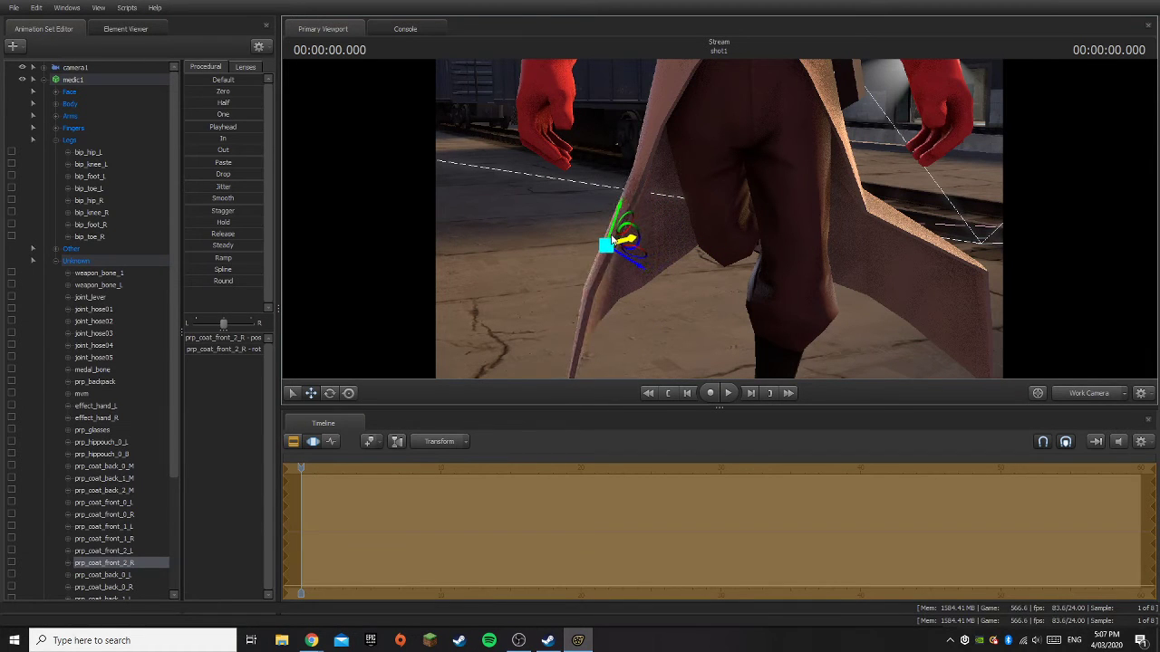
key(s)
drag(700, 268, 684, 238)
key(w)
key(s)
drag(684, 178, 697, 179)
key(w)
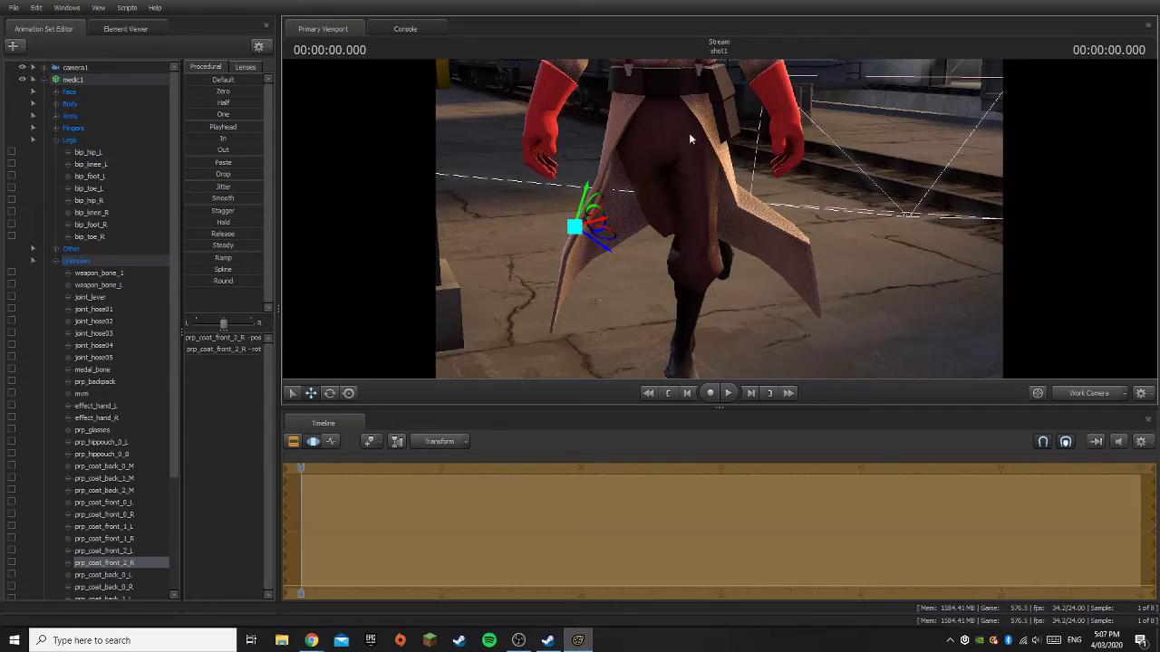
- Move prp_coat_back_2_L forward to reshape the coat's left side beside the supporting leg
drag(819, 318, 719, 217)
key(w)
key(d)
click(739, 214)
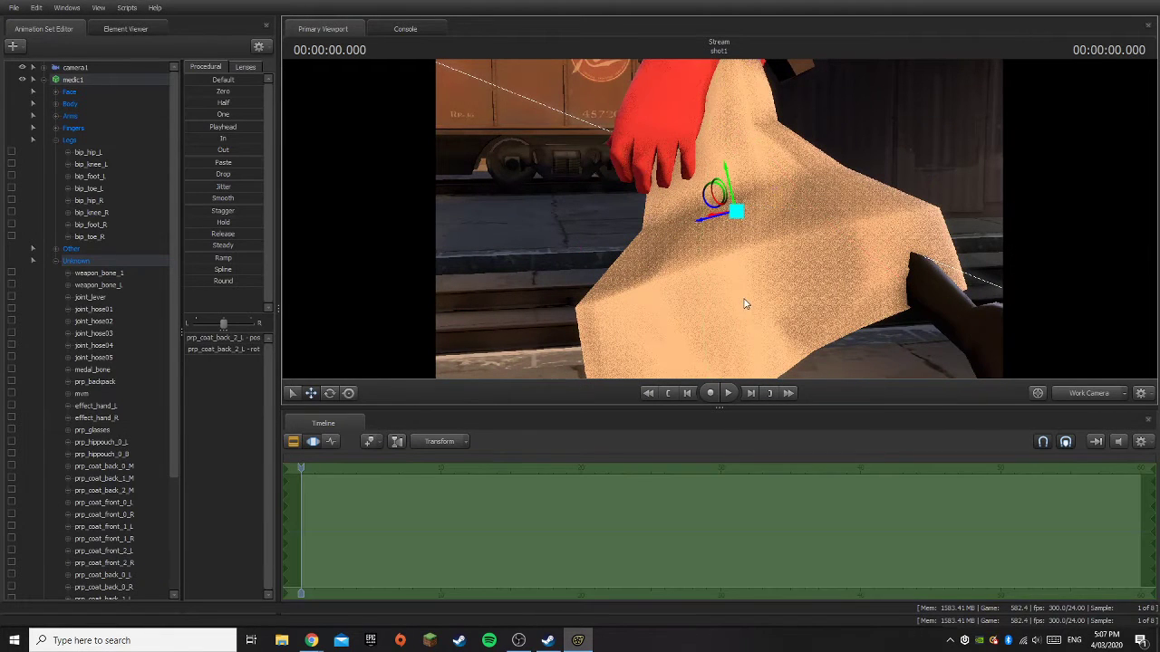
drag(710, 223, 692, 264)
key(ctrl)
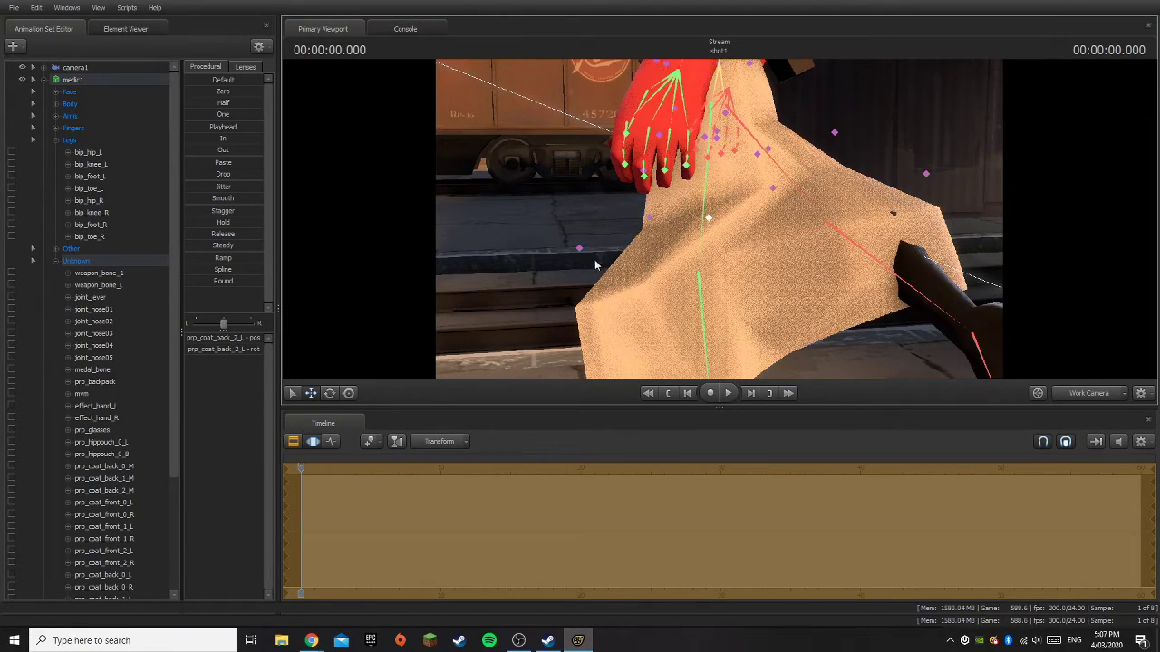
ctrl+click(642, 346)
drag(662, 301, 722, 225)
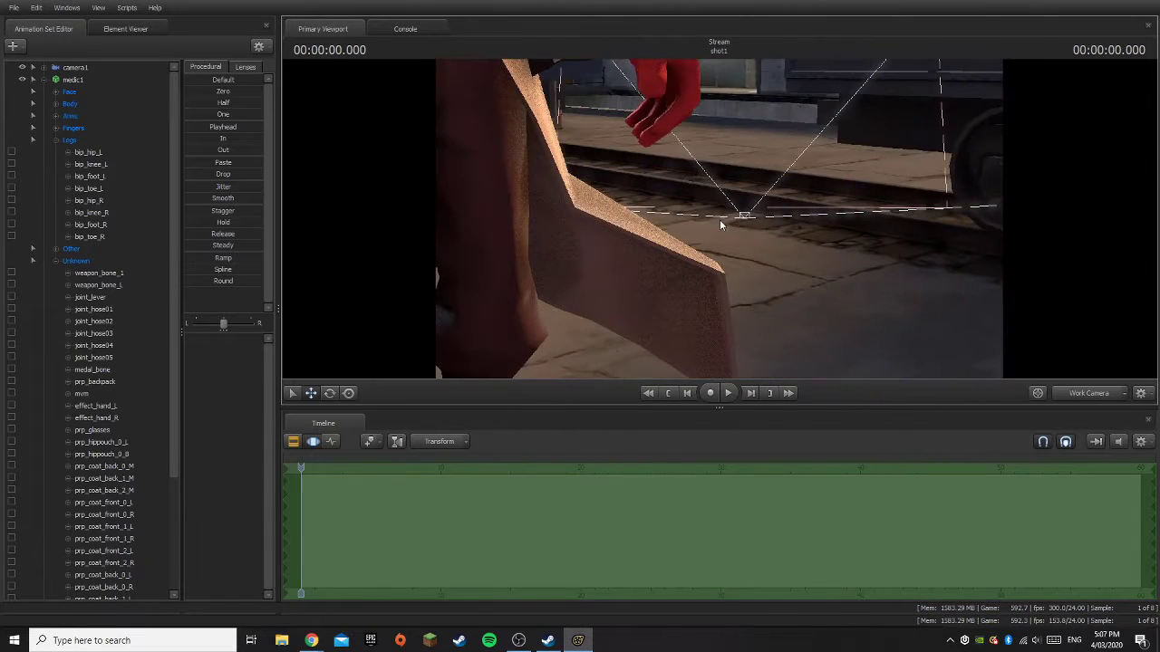
ctrl+click(697, 365)
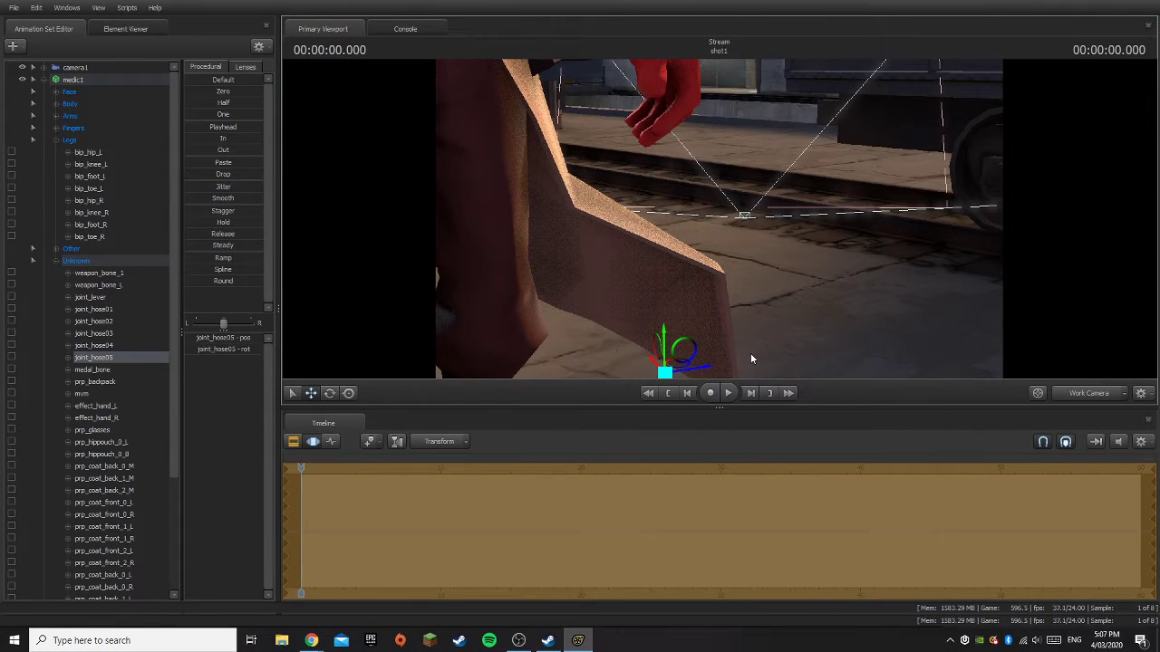
key(ctrl+z)
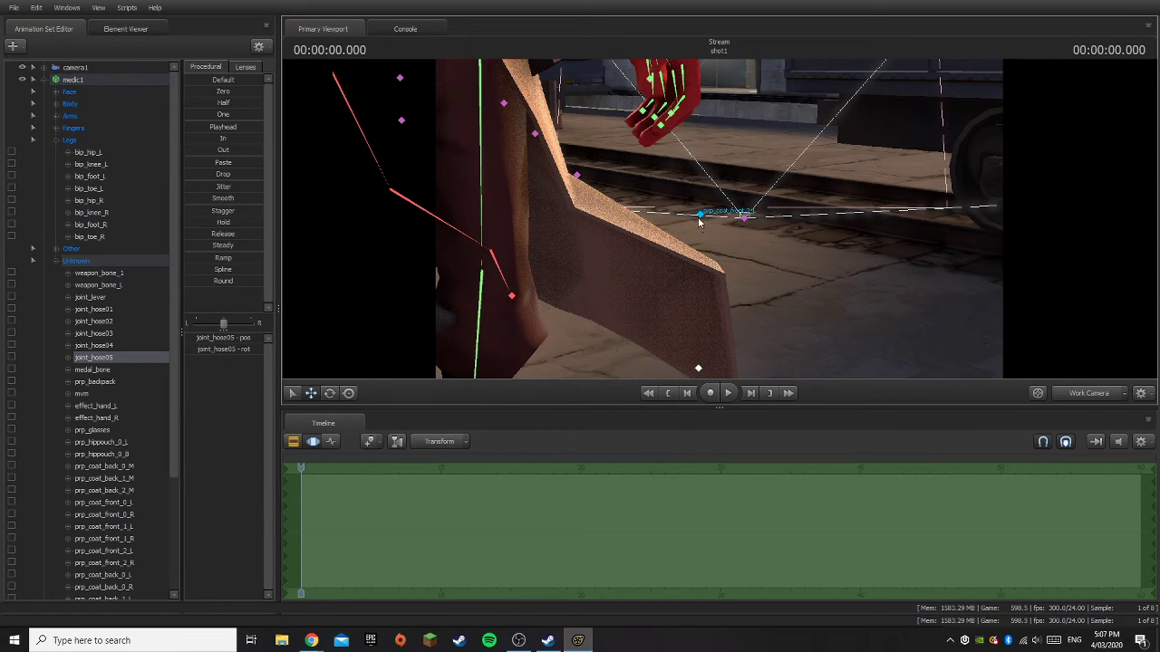
- Pull prp_coat_front_2_L inward and back toward the left leg so the coat's left flap flares less
ctrl+click(700, 216)
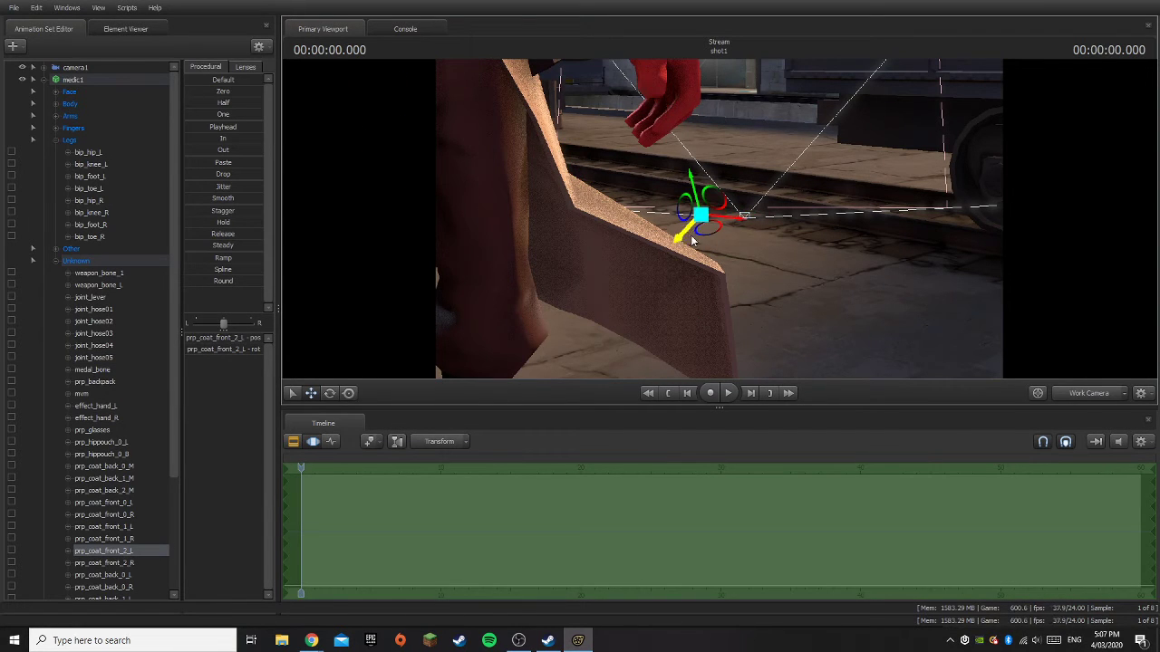
drag(692, 241, 634, 301)
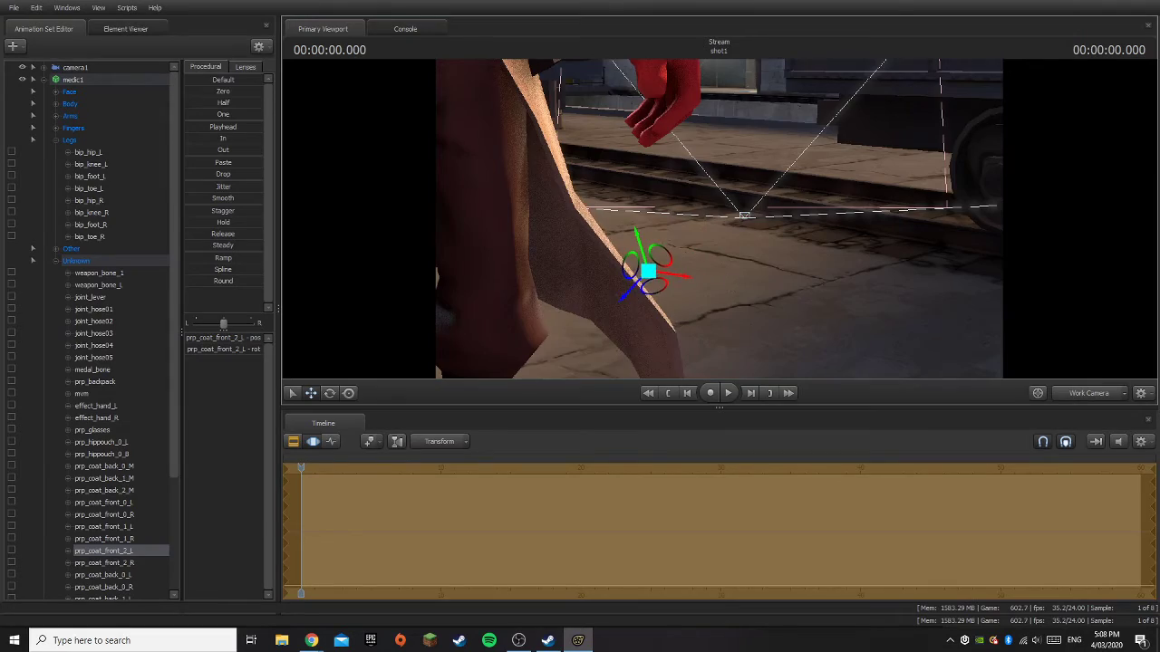
drag(718, 219, 527, 274)
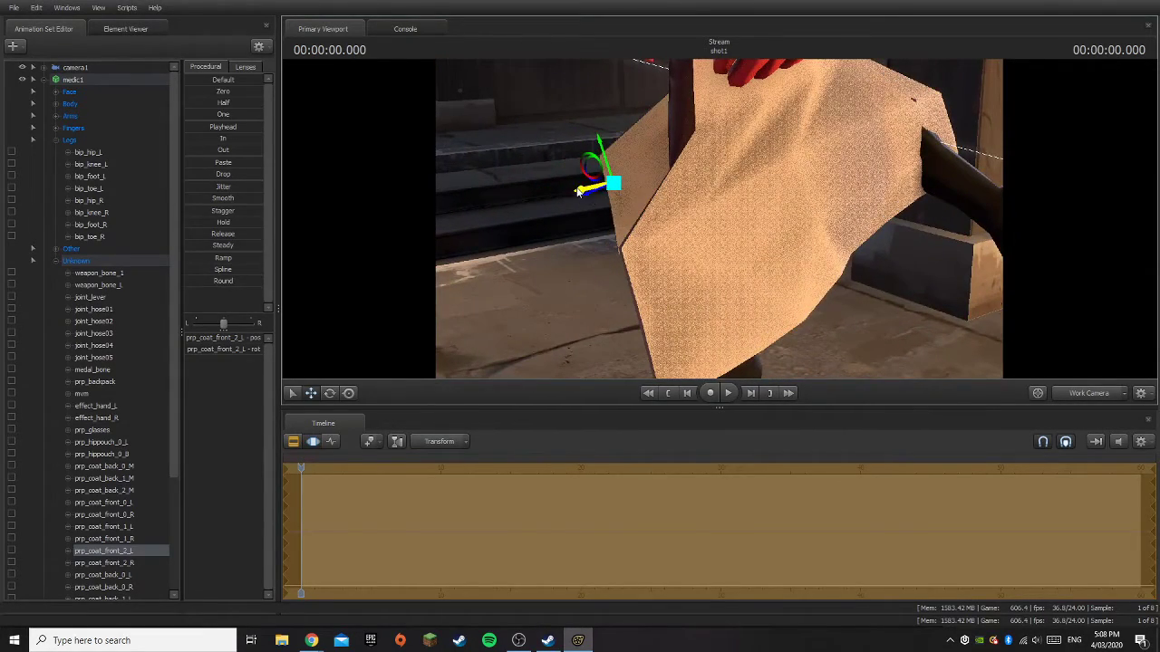
drag(578, 191, 627, 179)
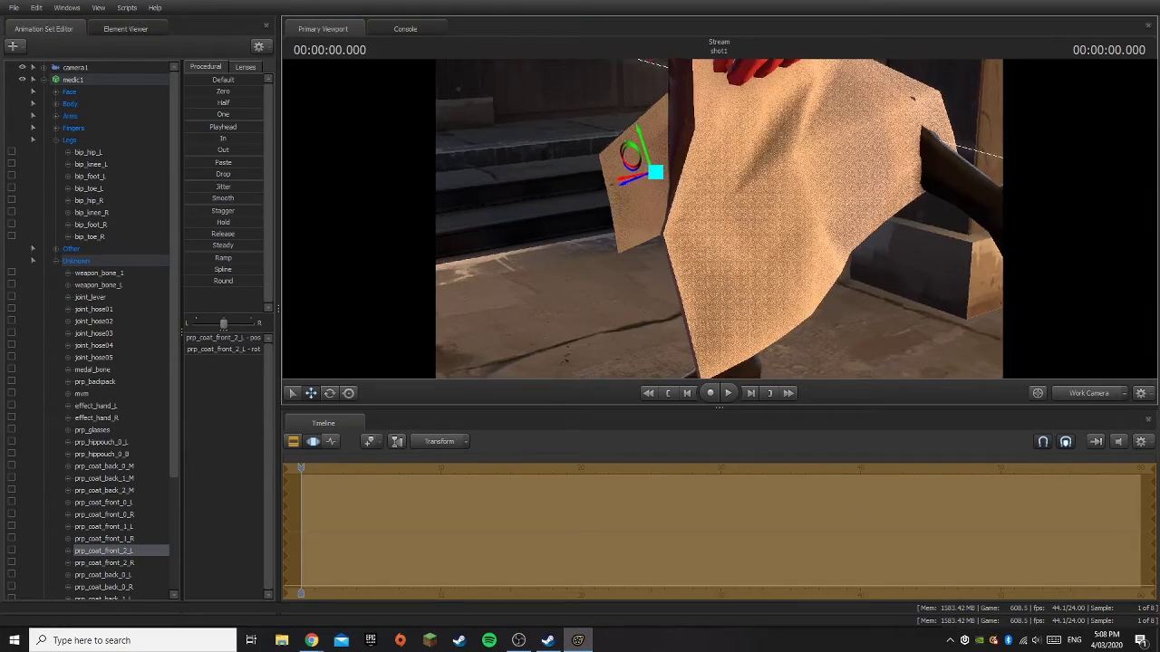
- Inspect the coat's left side, clear the bone selection, and move prp_coat_front_2_R to reshape the right flap
mouse_move(718, 219)
mouse_down()
mouse_move(735, 206)
mouse_move(787, 207)
mouse_move(883, 226)
mouse_move(721, 224)
mouse_up()
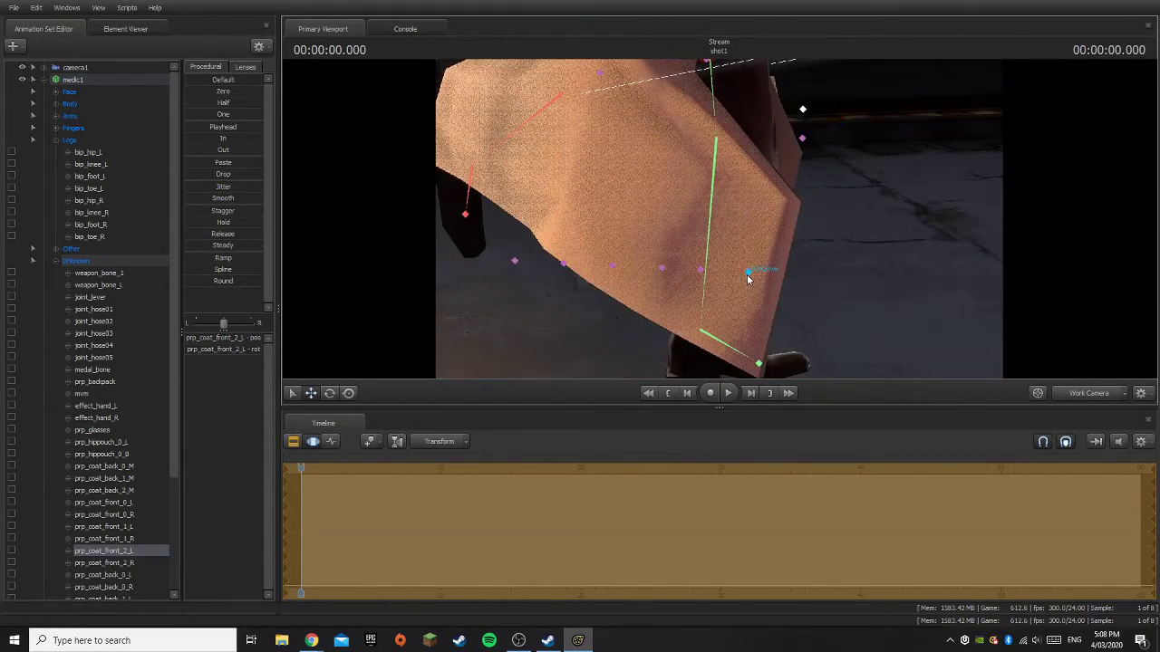
click(878, 281)
drag(858, 245, 720, 224)
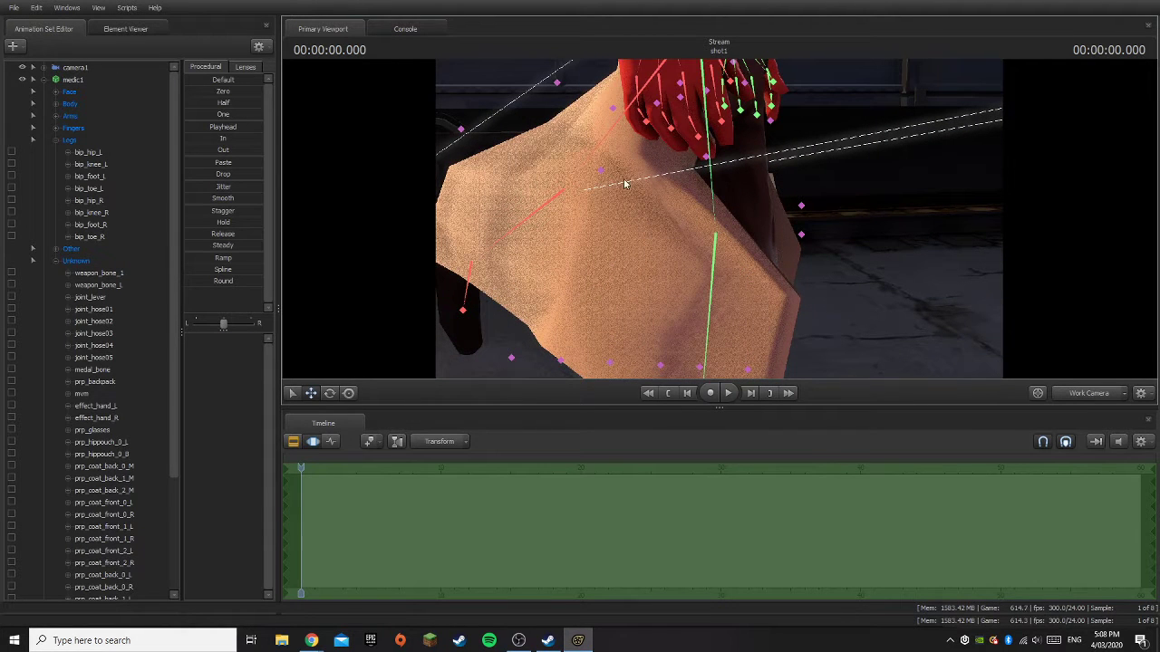
drag(759, 299, 721, 224)
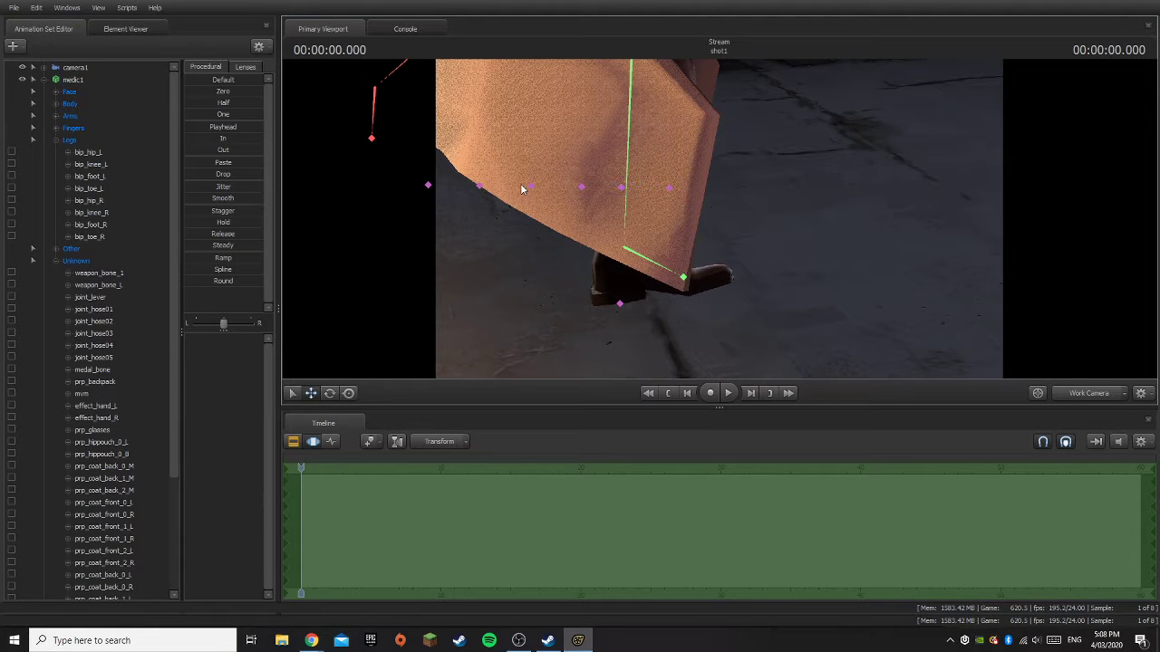
drag(766, 216, 732, 204)
click(728, 175)
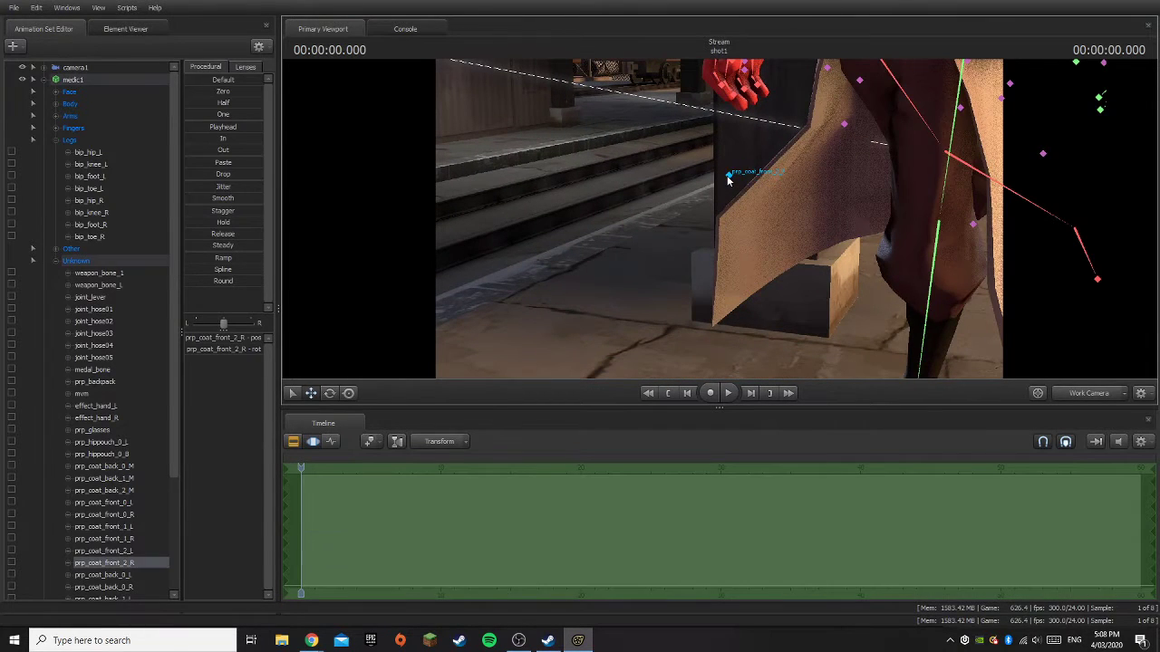
drag(788, 175, 805, 270)
- Look through camera1, select it, and shift its framing of the Medic beside the gate
click(1112, 393)
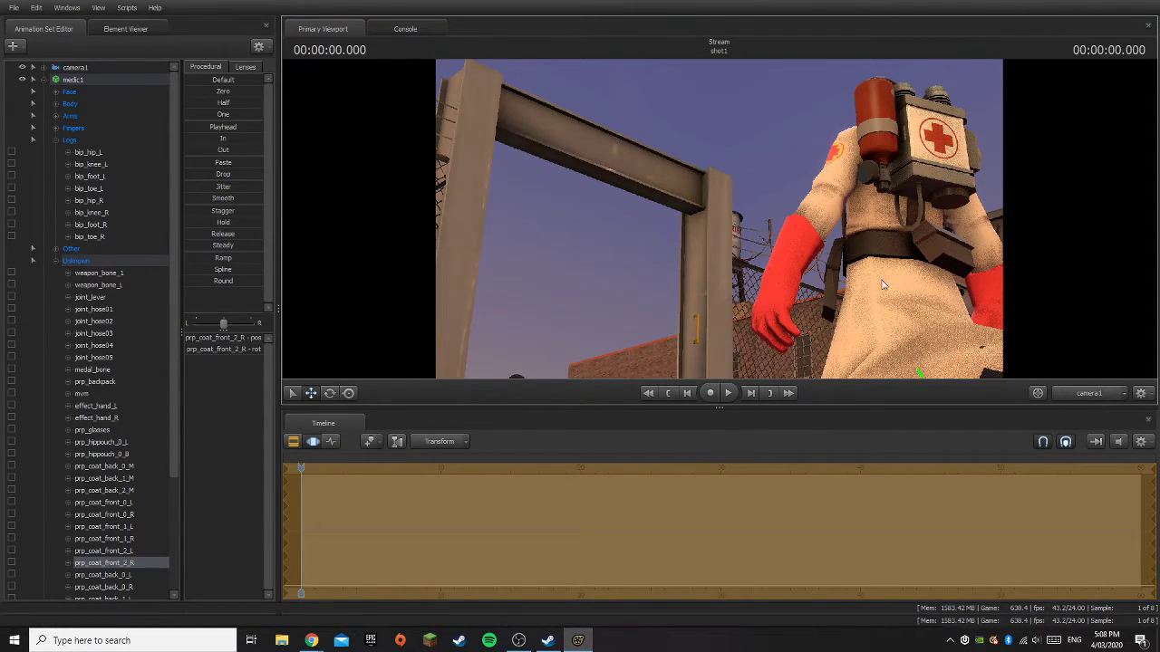
click(75, 68)
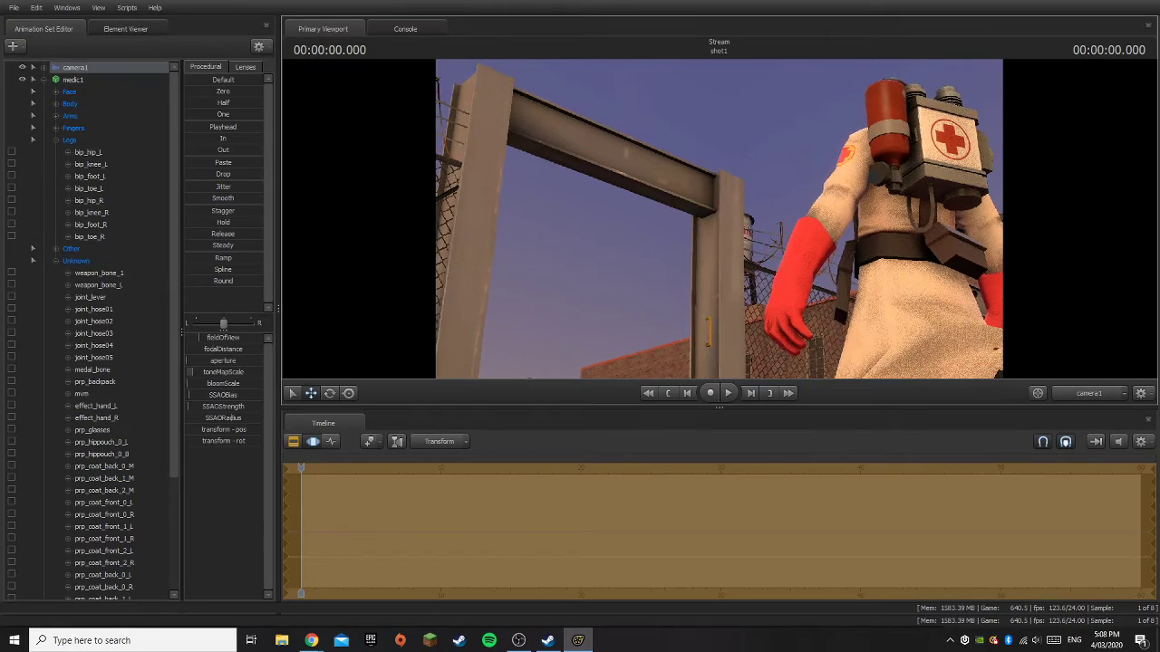
drag(718, 219, 711, 226)
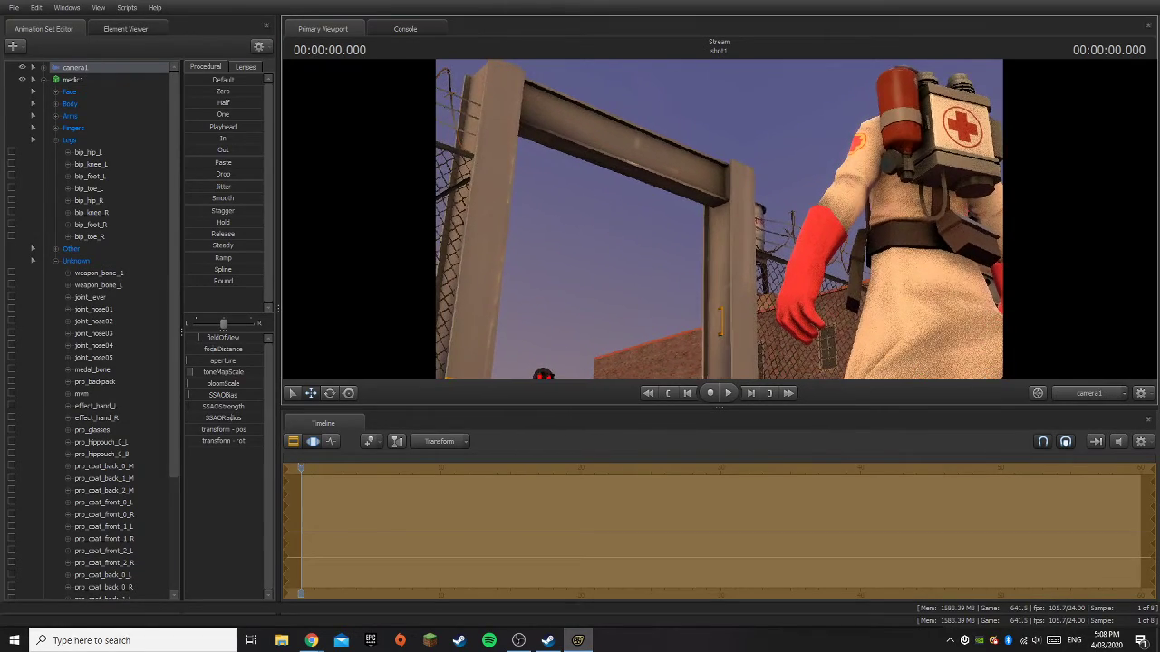
- Rotate bip_knee_R so the raised right lower leg swings inward toward the left leg, comparing with the camera1 shot
click(1094, 394)
drag(835, 270, 827, 313)
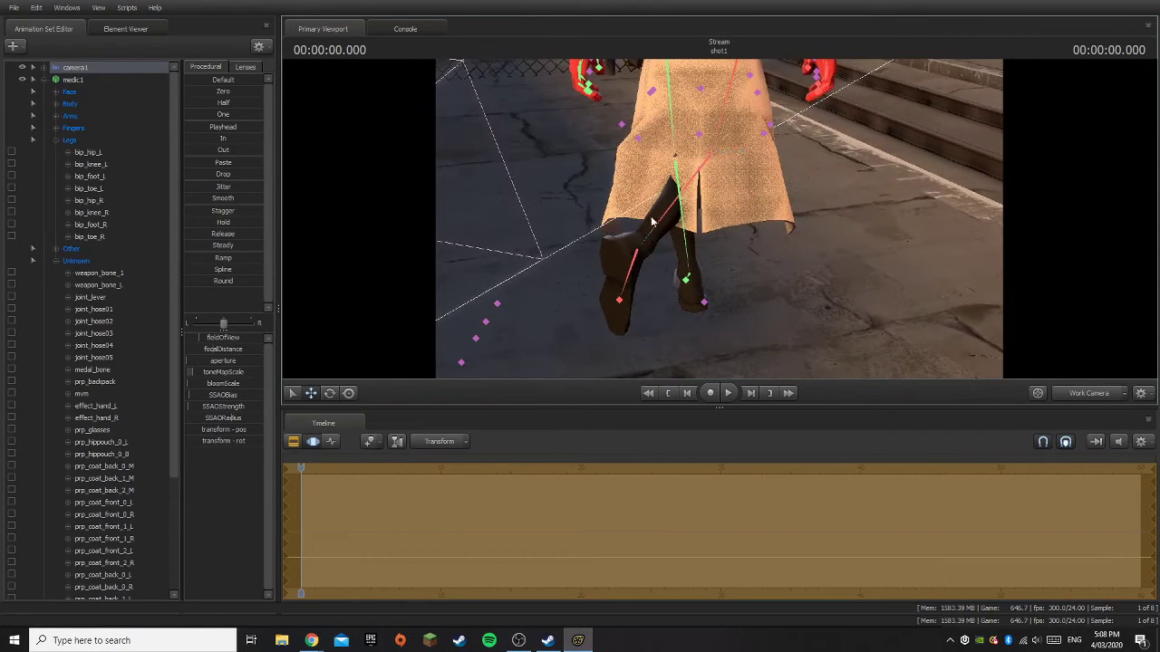
click(663, 218)
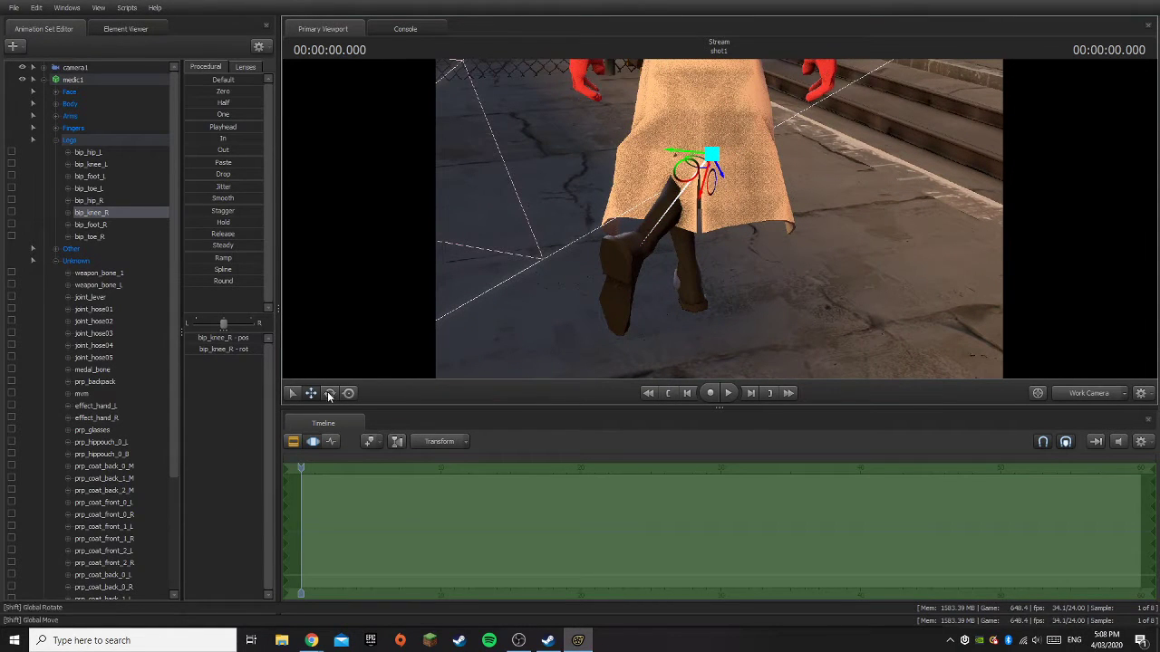
drag(707, 187, 713, 190)
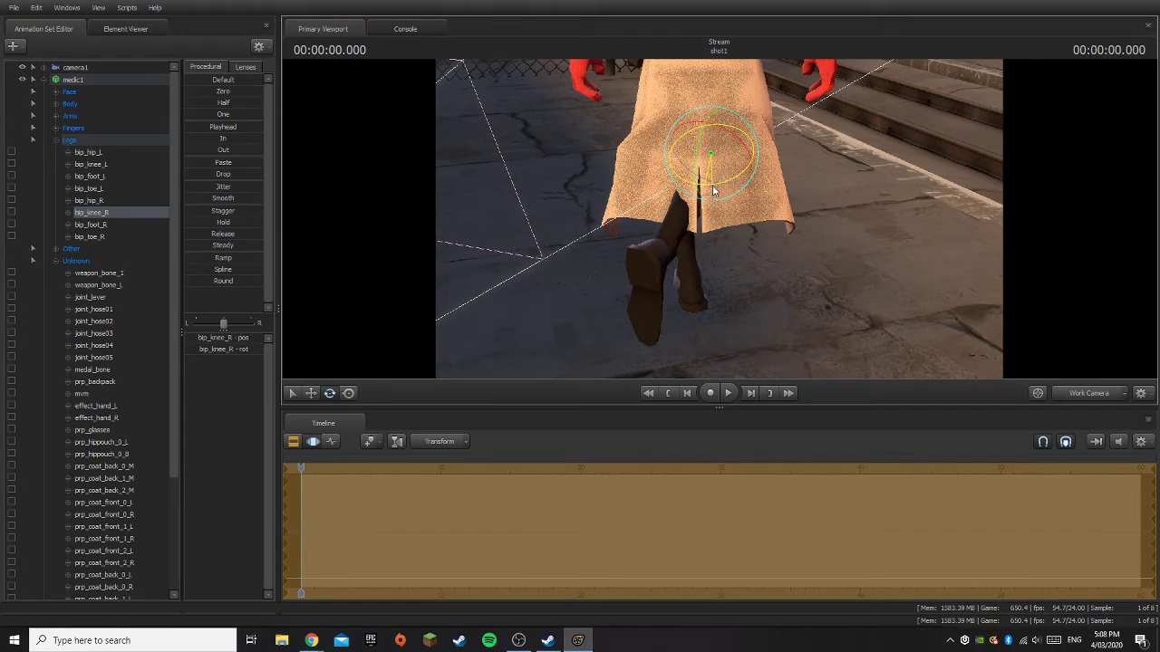
click(1094, 395)
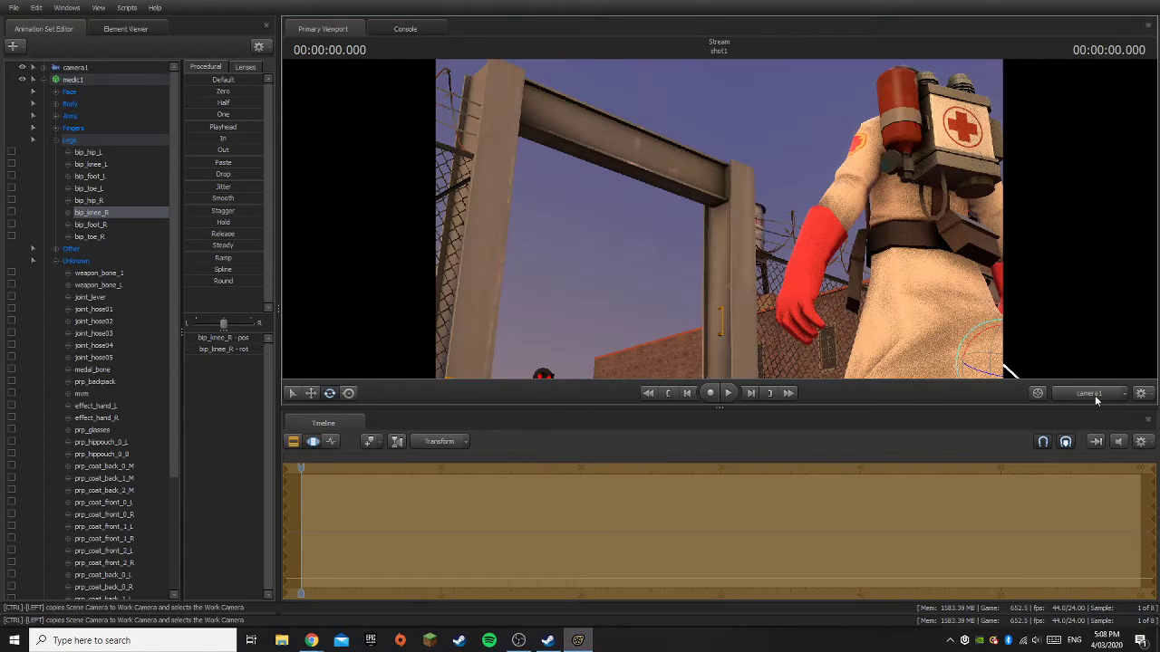
click(1094, 395)
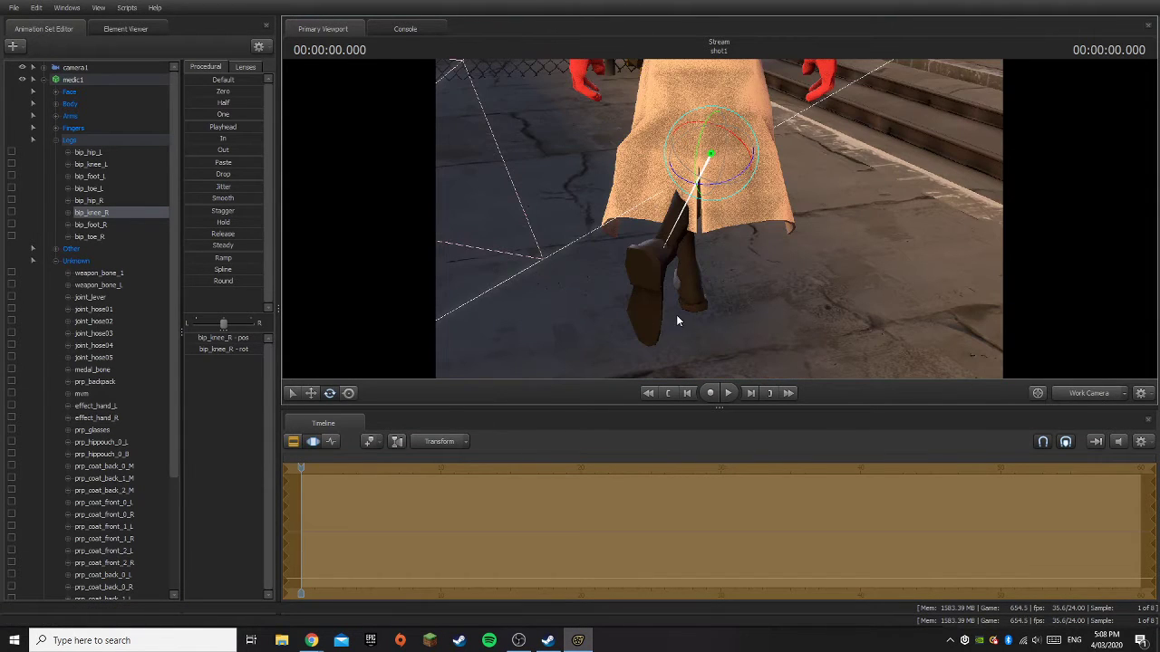
- Reposition camera1 to a lower, more distant view that shows the Medic's raised boot and coat from behind
click(1083, 396)
click(79, 68)
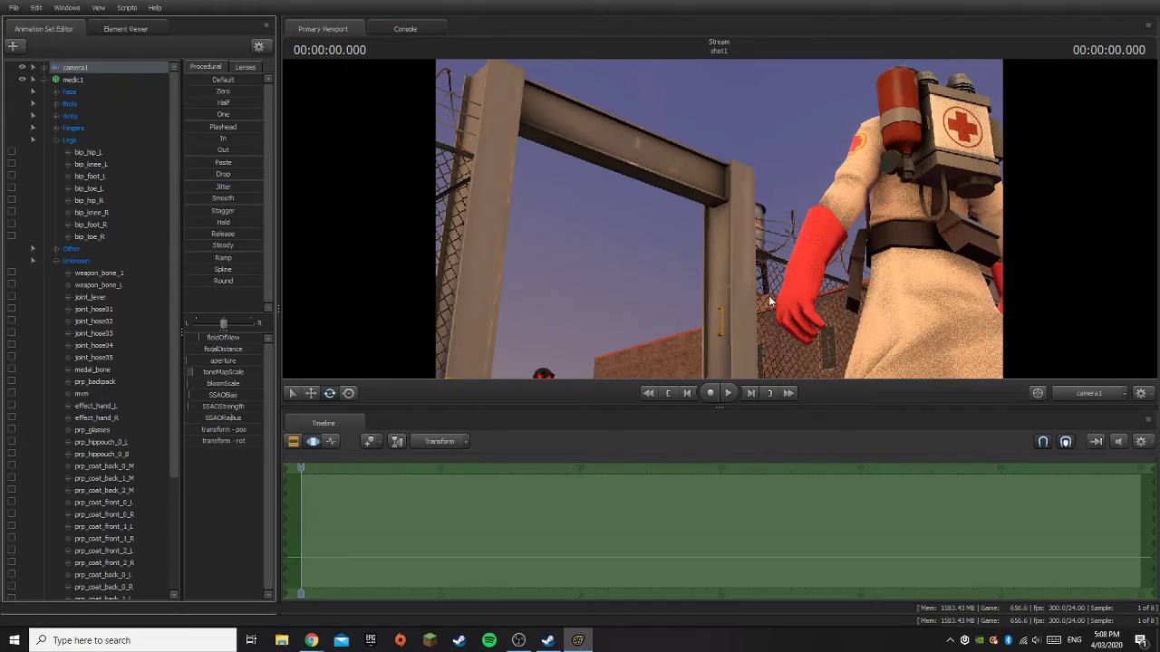
drag(770, 302, 718, 163)
key(s)
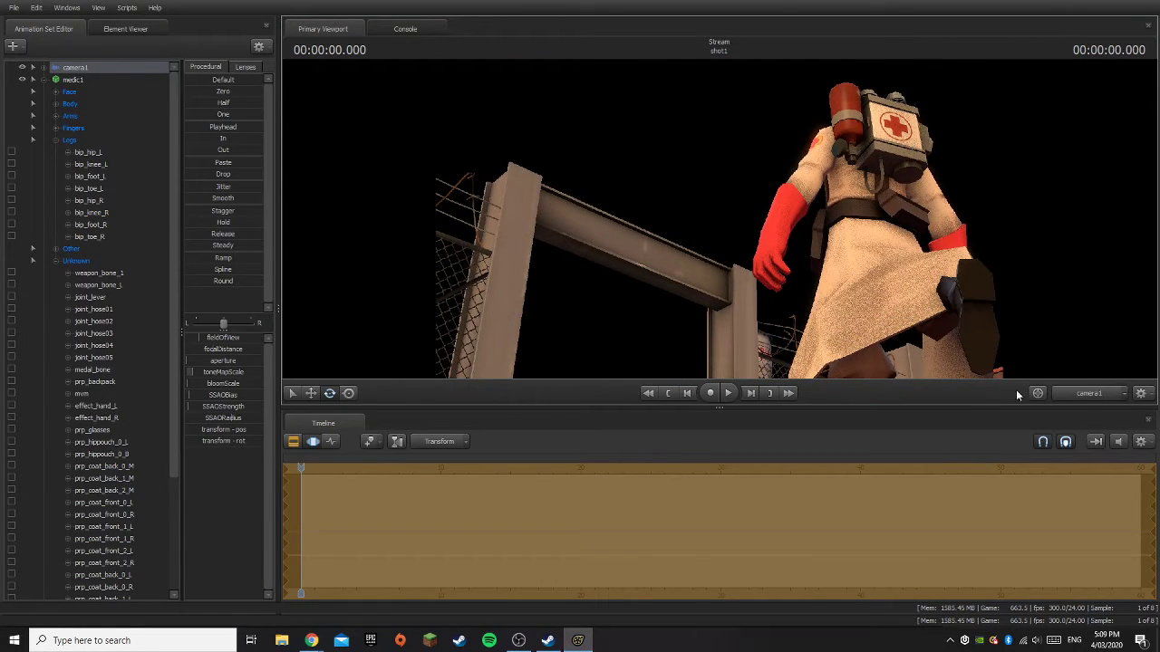
drag(856, 312, 833, 355)
- Return to the work camera and rotate bip_knee_R again to readjust the raised right lower leg
click(1107, 391)
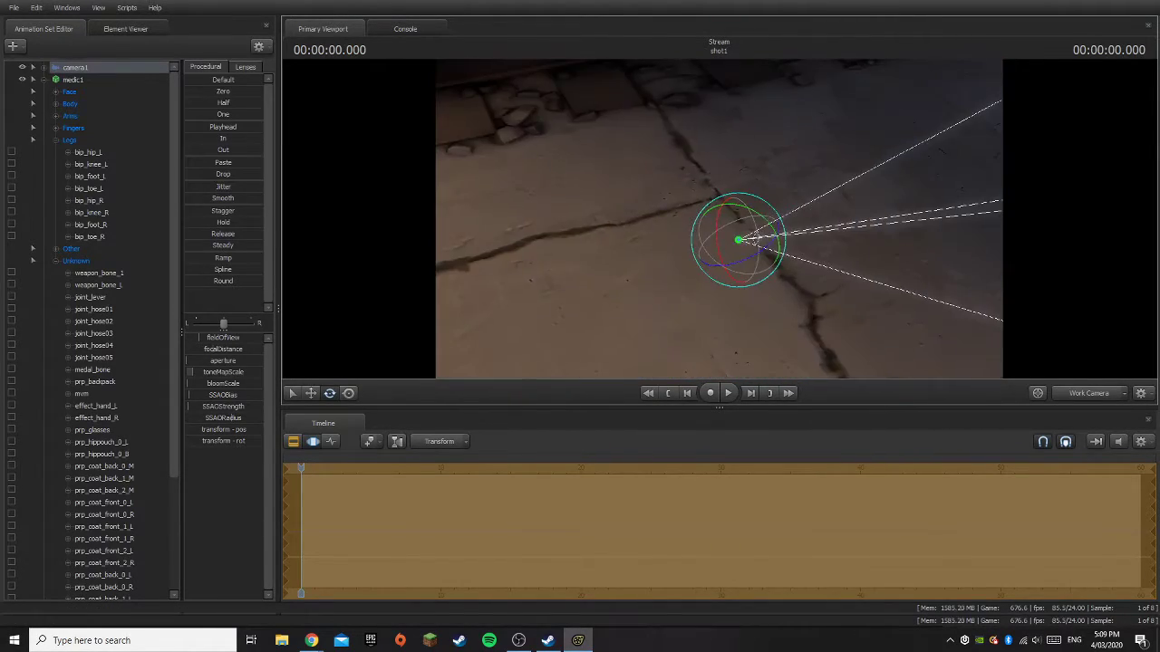
drag(743, 272, 736, 300)
key(w)
key(d)
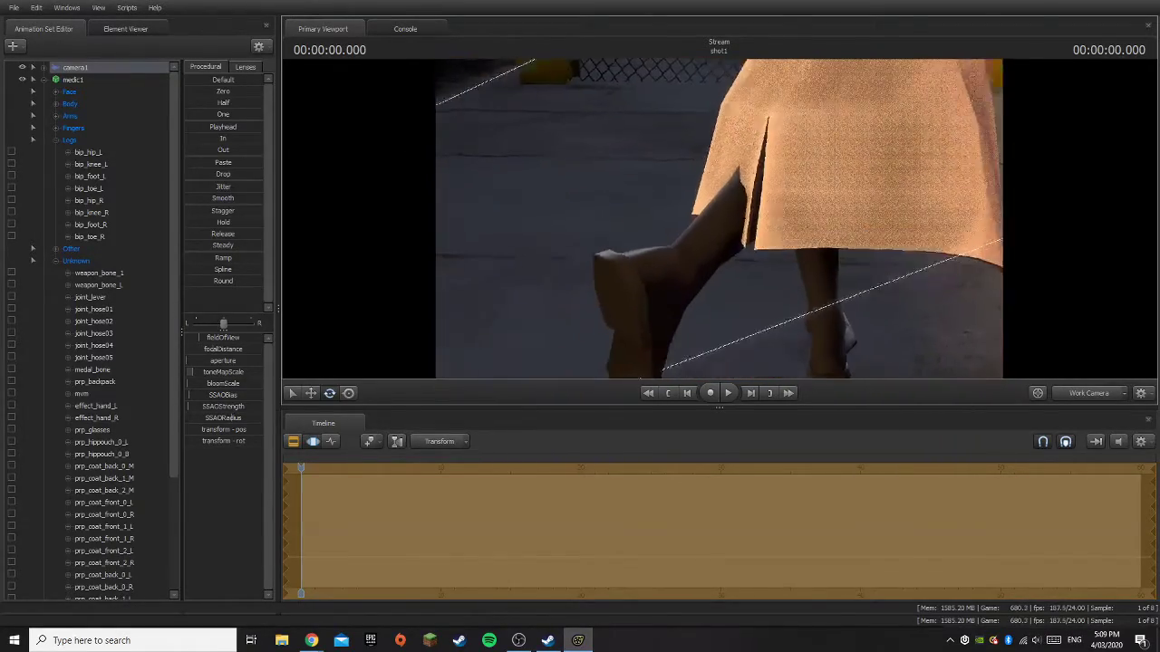
ctrl+click(727, 227)
drag(812, 114, 803, 130)
- Rotate bip_foot_L to tip the supporting foot's toes downward, collapse the medic1 controls and check the shot through camera1
mouse_move(716, 227)
mouse_down()
mouse_move(723, 246)
mouse_move(708, 228)
mouse_up()
key(d)
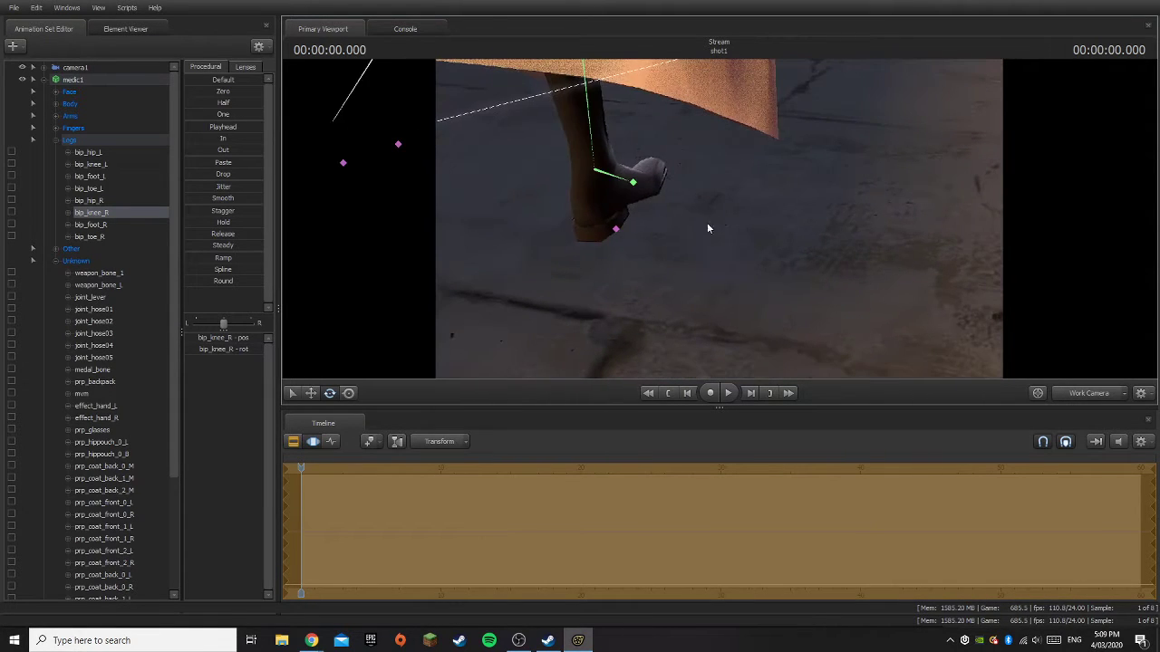
ctrl+click(617, 181)
drag(630, 161, 632, 166)
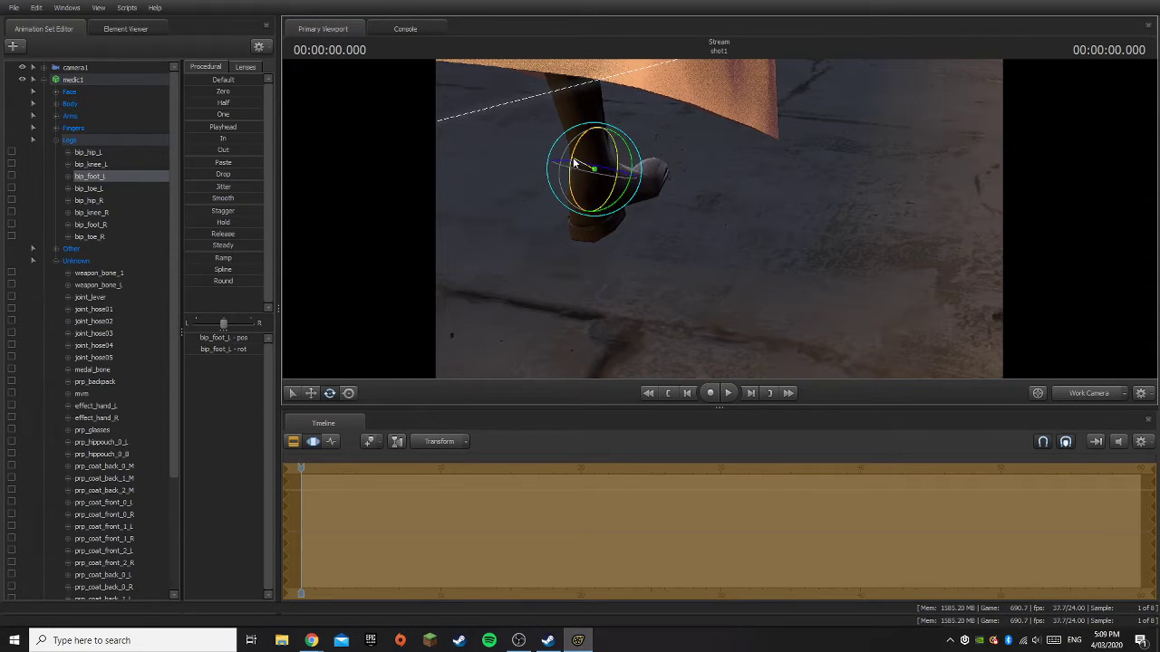
drag(574, 162, 574, 158)
click(632, 197)
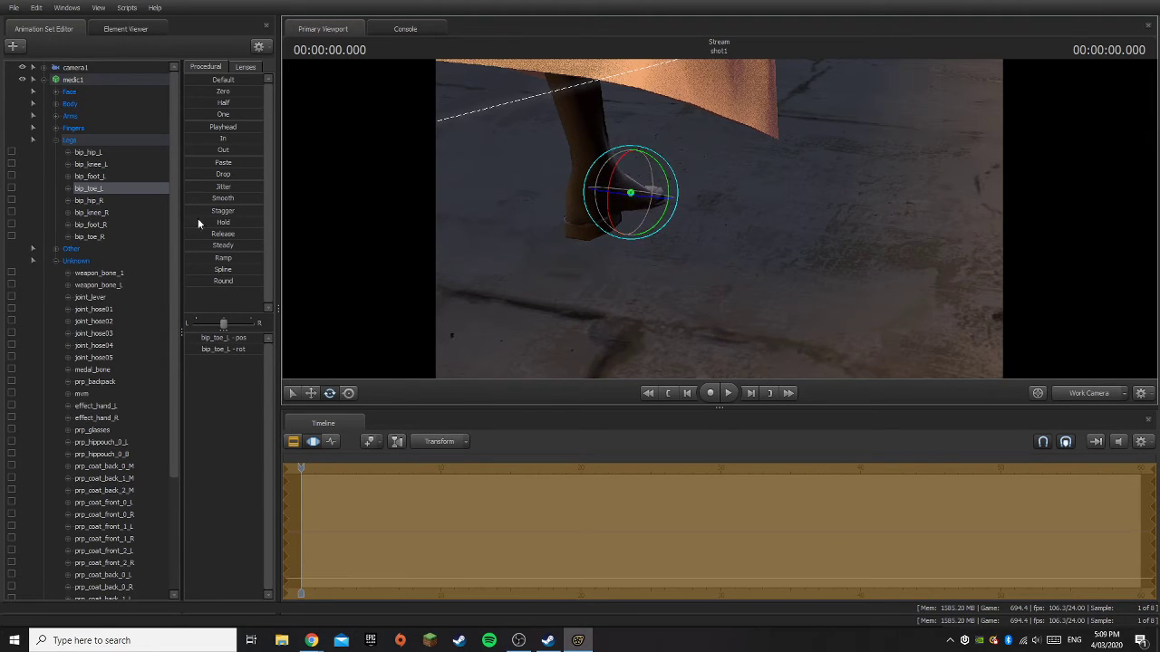
click(43, 80)
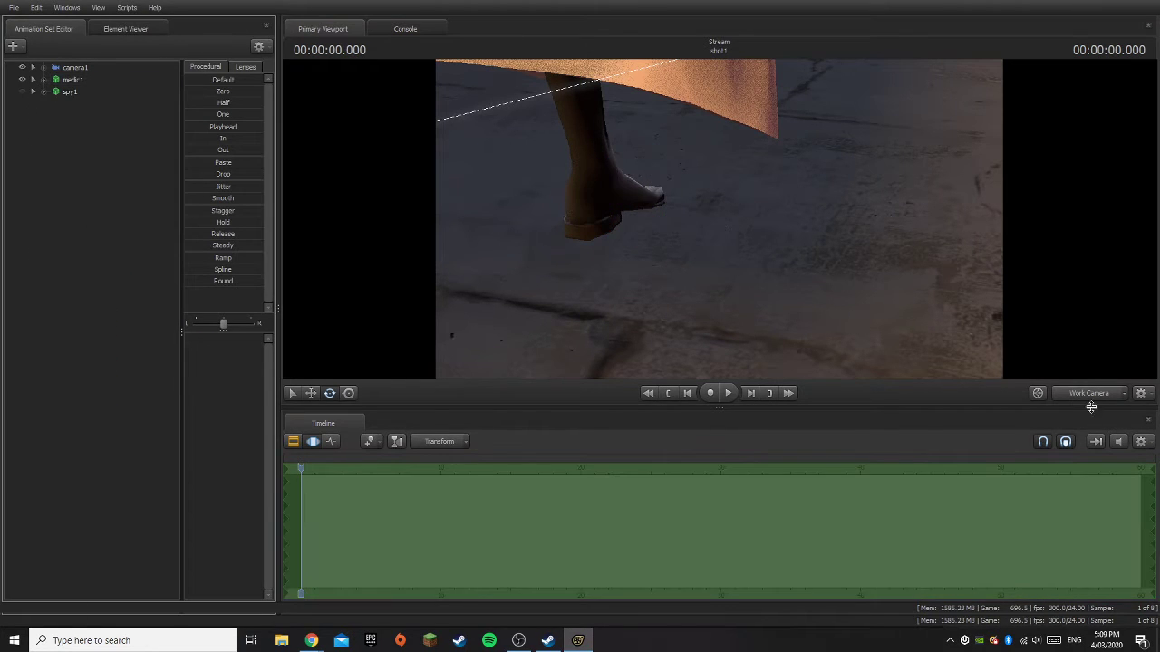
click(1088, 393)
click(1088, 393)
- Adjust the position and rotation of prp_coat_back_2_M so the back of the coat flares out less
drag(835, 247, 649, 279)
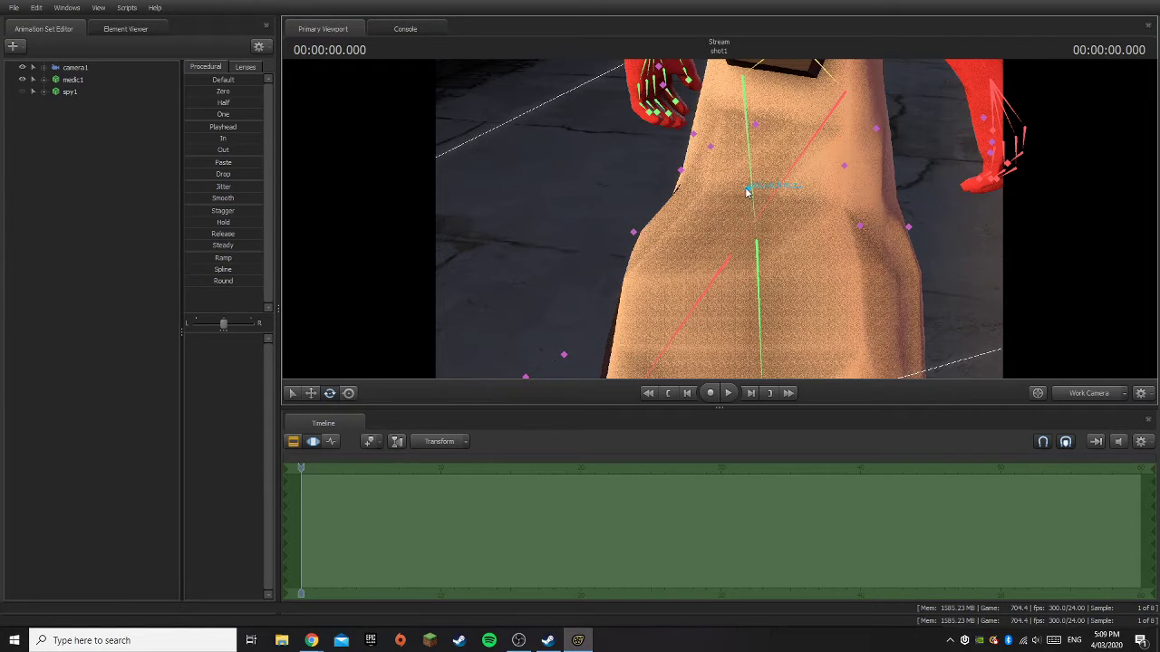
click(631, 234)
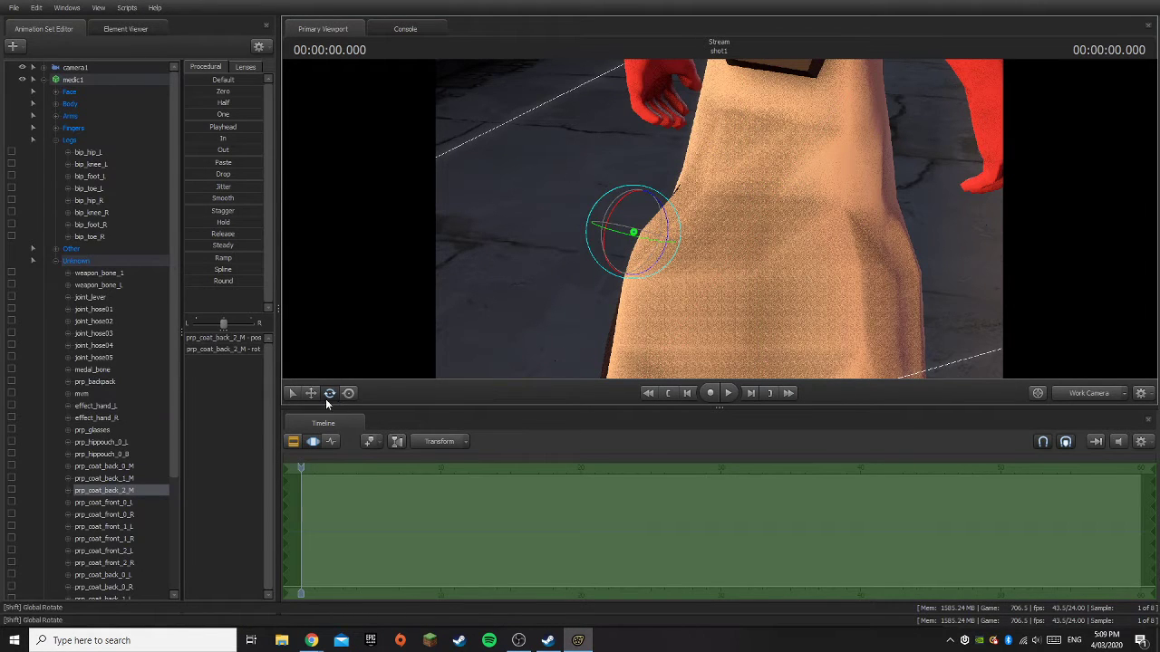
drag(658, 240, 665, 204)
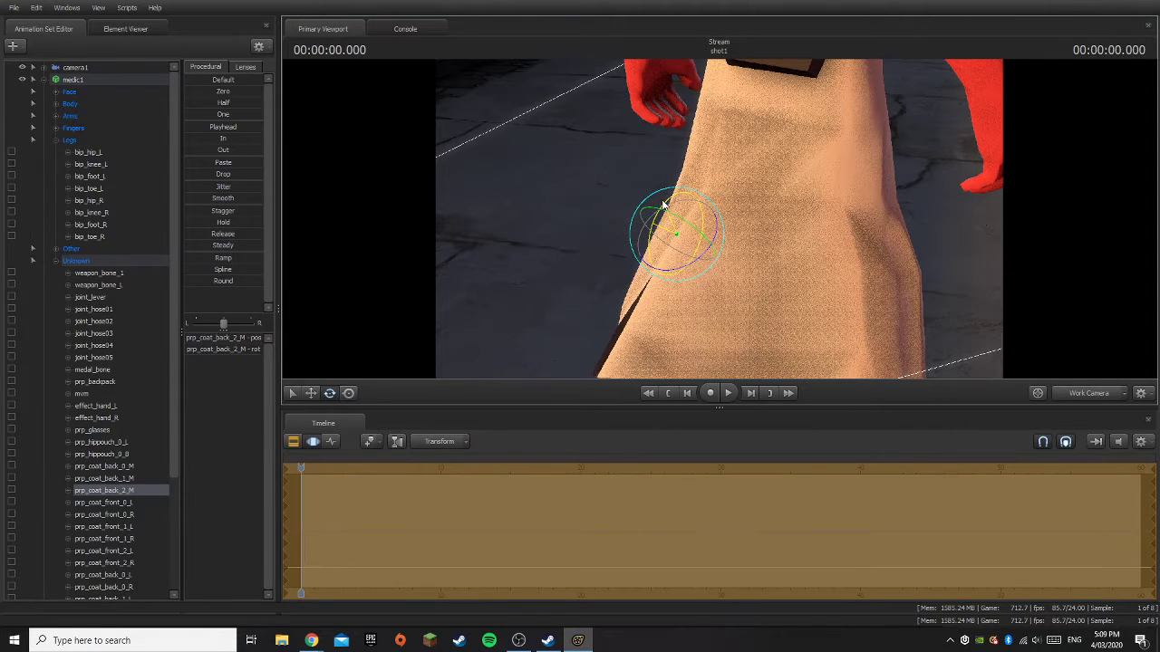
drag(779, 245, 720, 224)
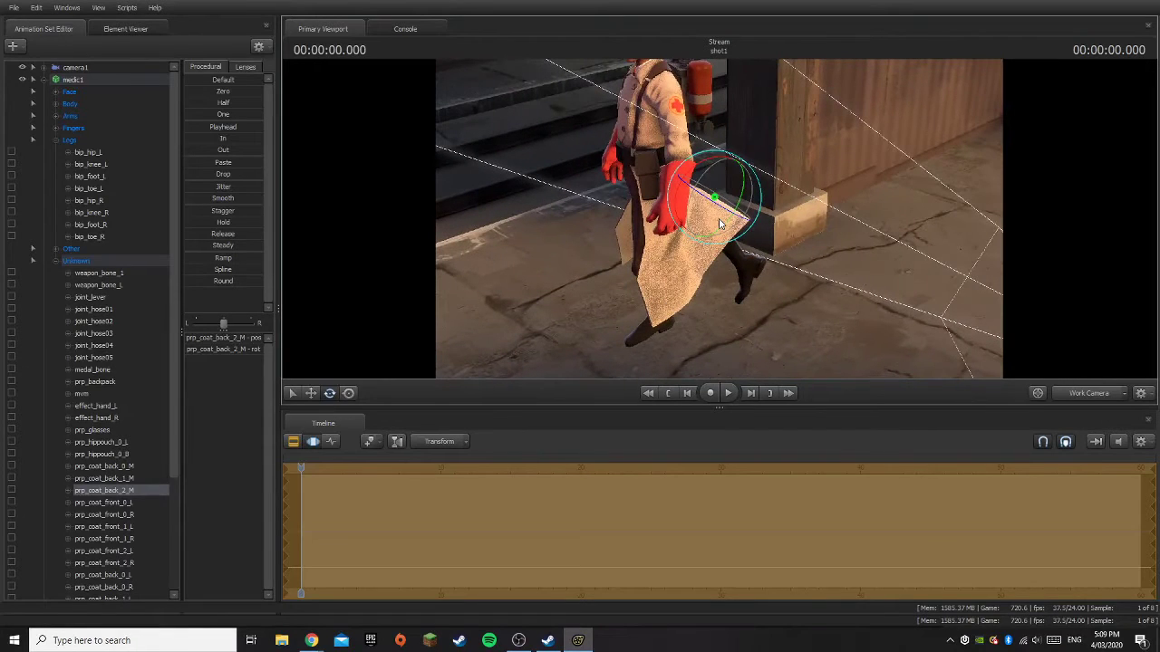
- Undo the leg, camera and coat edits step by step, back to before the coat was draped over the raised leg
key(ctrl+z)
key(ctrl+z)
key(ctrl+z)
key(ctrl+z)
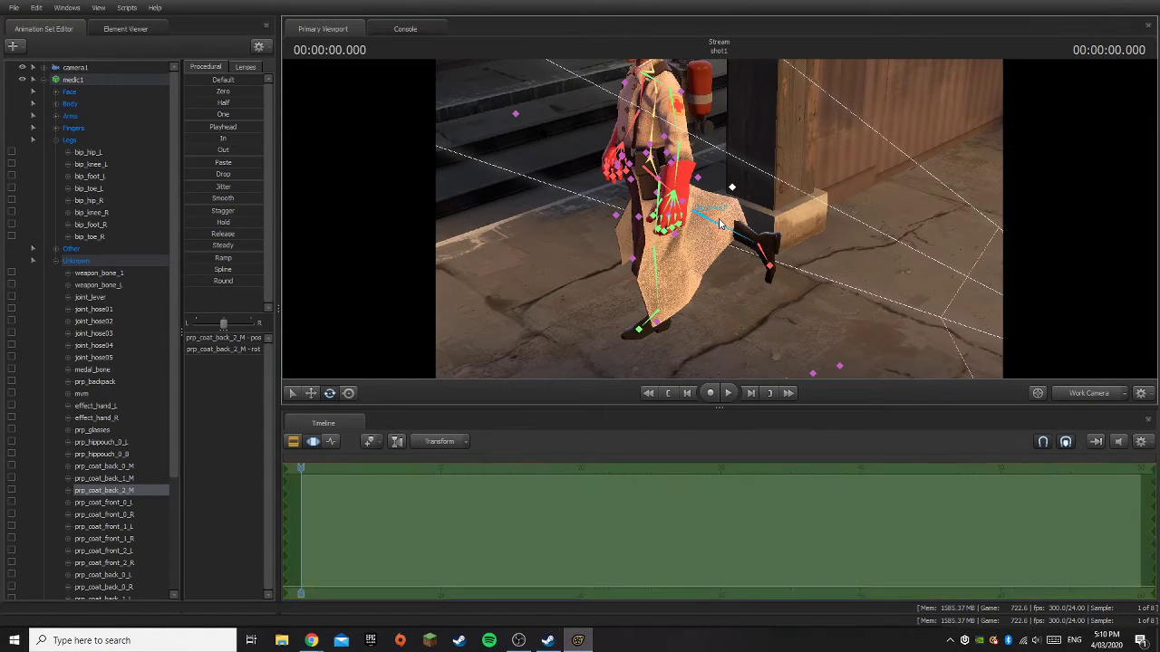
key(ctrl+z)
key(ctrl+z)
key(ctrl+z)
key(ctrl+z)
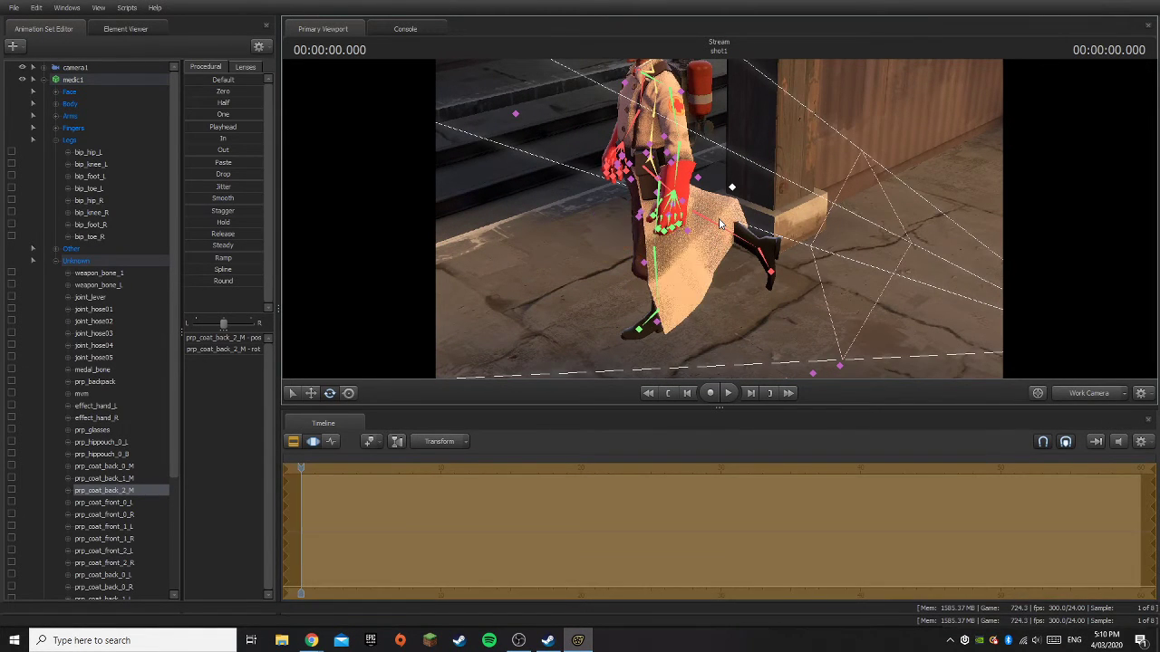
key(ctrl+z)
key(ctrl+z)
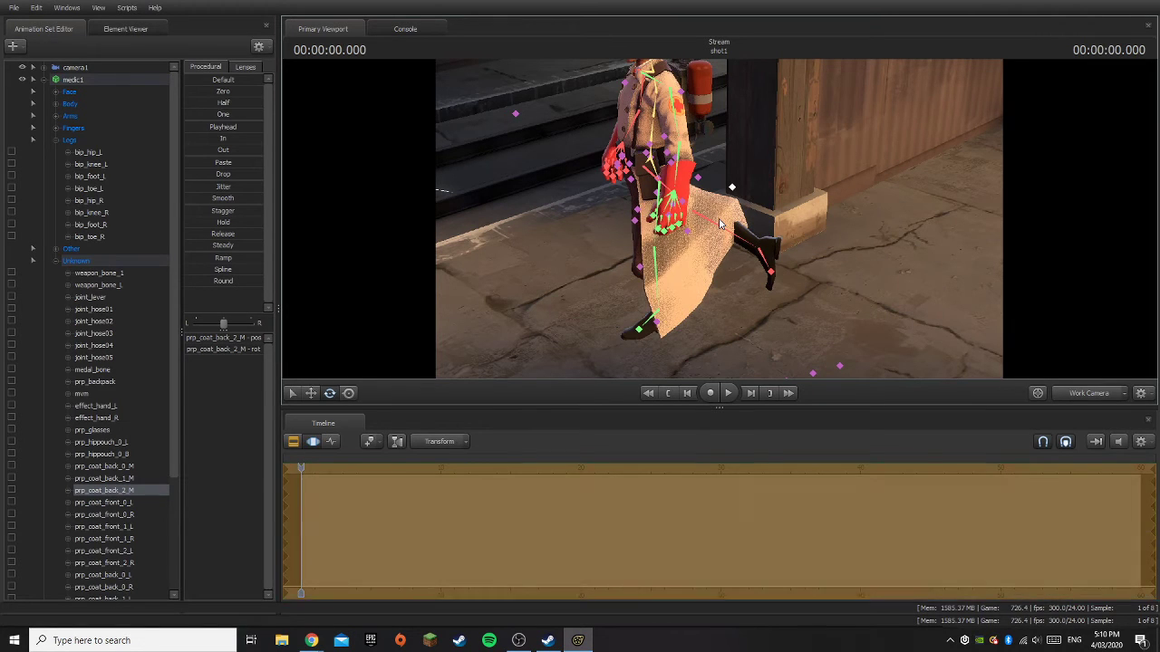
key(ctrl+z)
key(ctrl+z)
key(ctrl+z)
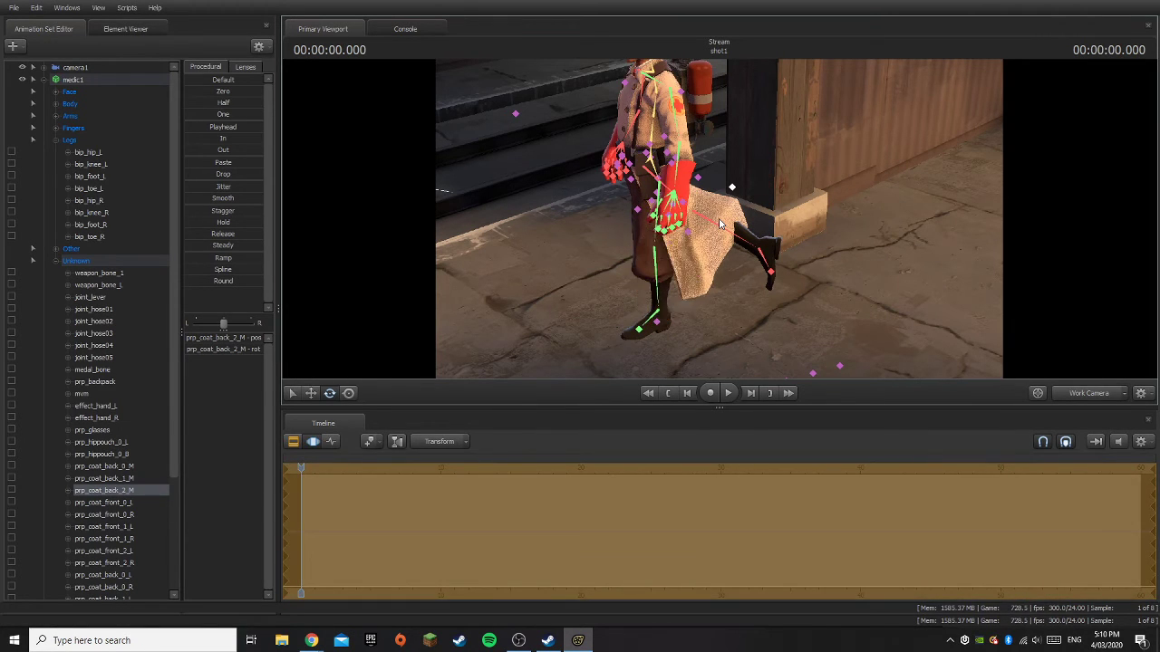
key(ctrl+z)
key(ctrl+z)
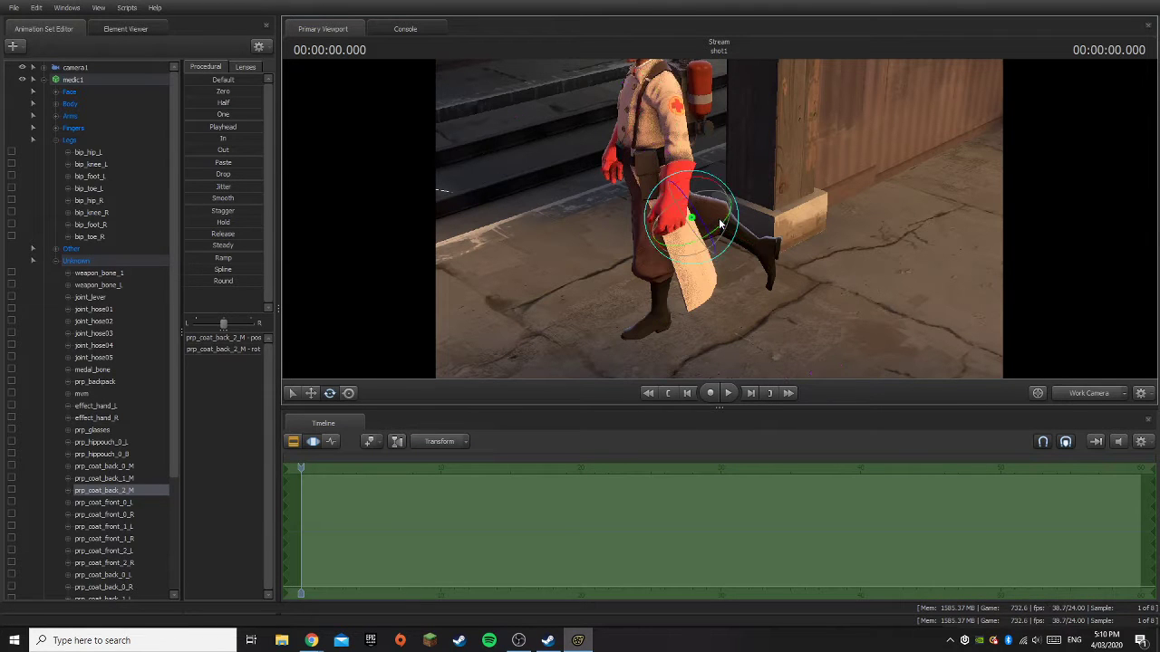
- Rotate prp_coat_back_1_M outward so the back of the coat drapes over the raised right leg
drag(767, 245, 761, 200)
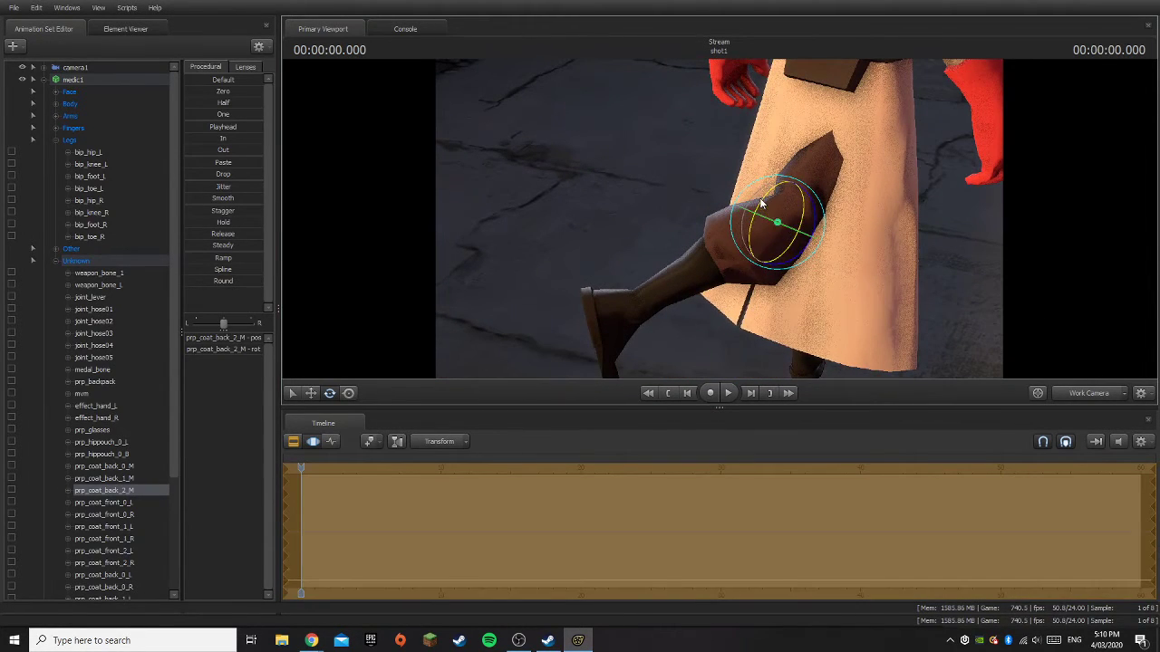
key(ctrl)
ctrl+click(797, 143)
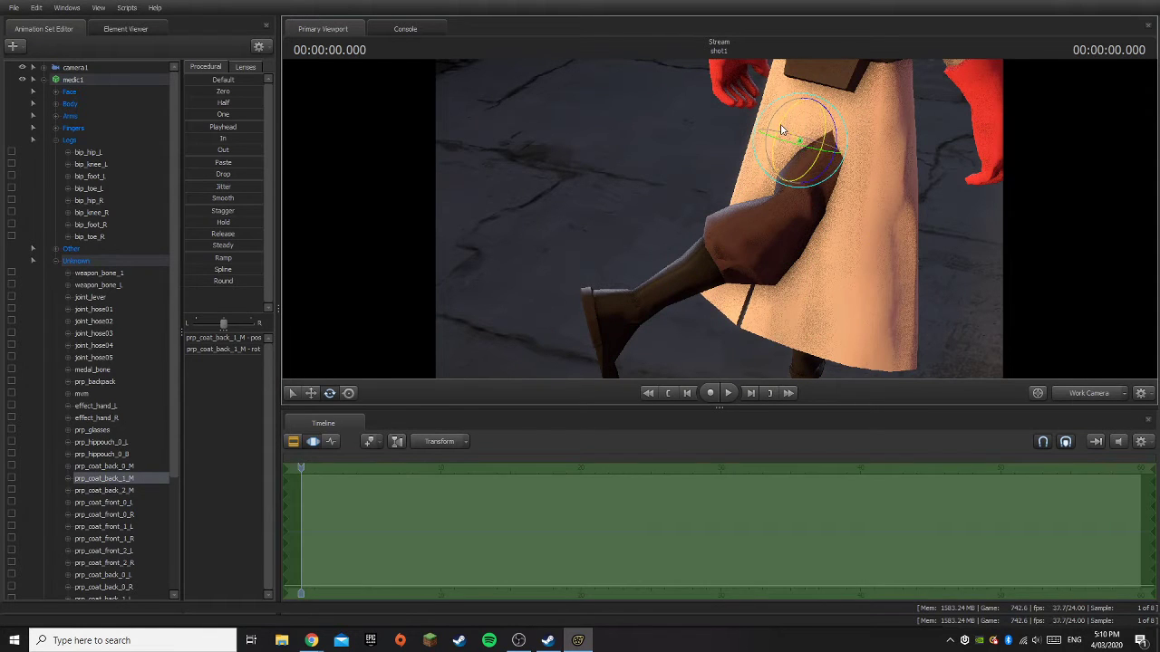
drag(782, 130, 805, 104)
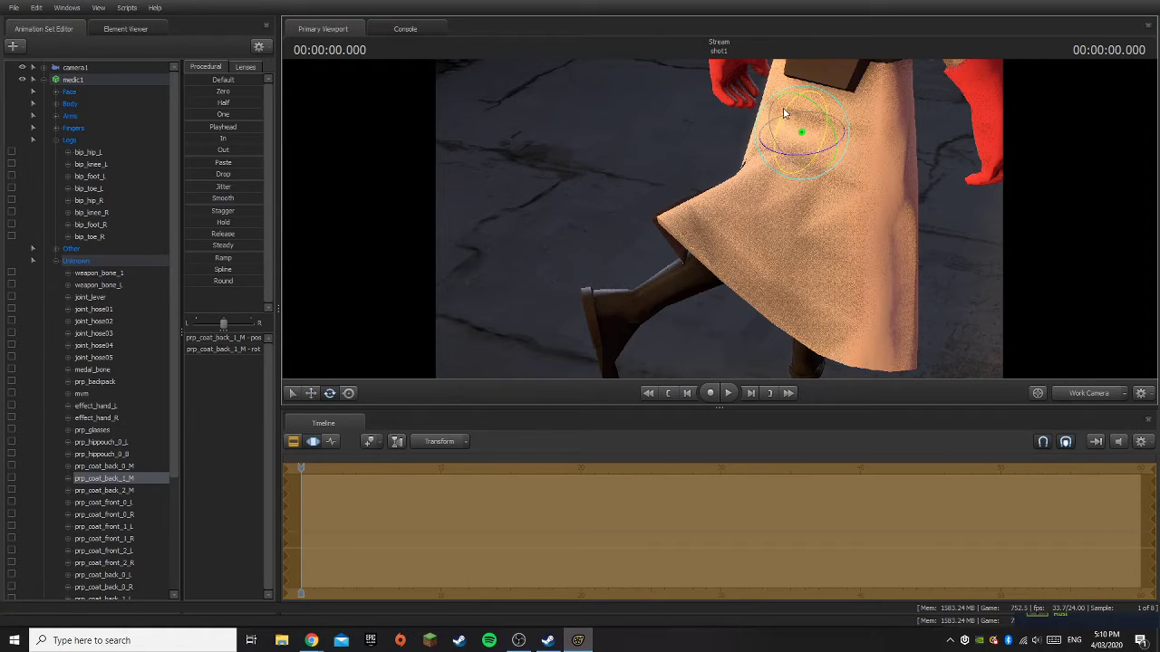
drag(783, 108, 806, 103)
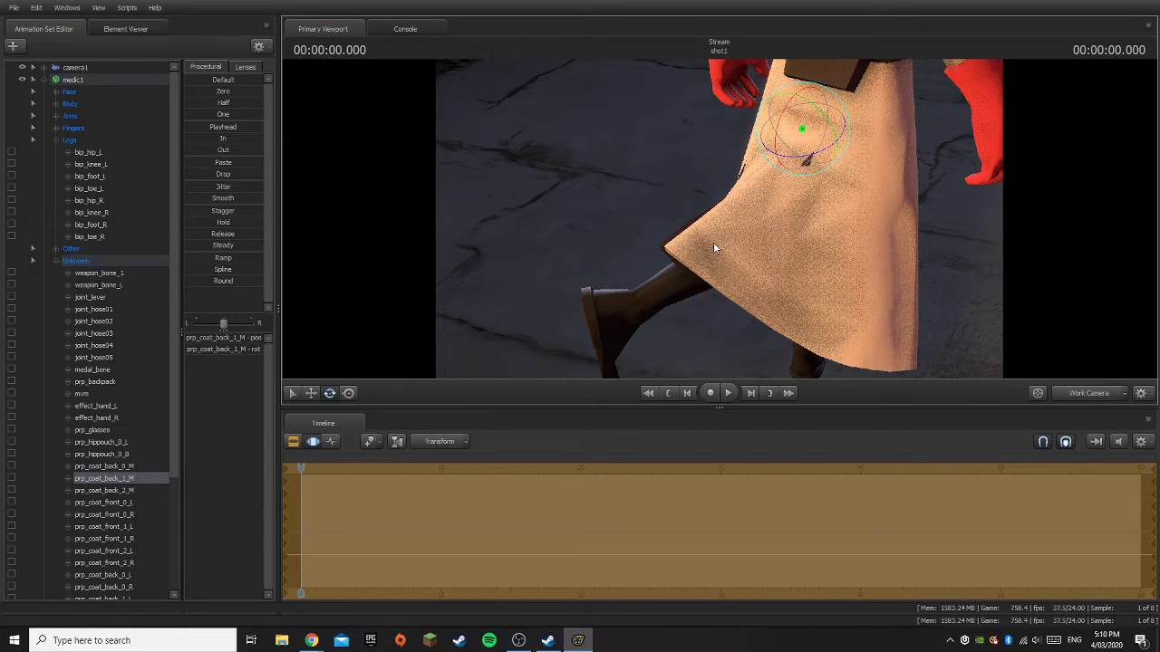
- Try to rotate prp_coat_front_2_L to reshape the coat's left front flap, and undo that rotation
key(ctrl)
ctrl+click(737, 187)
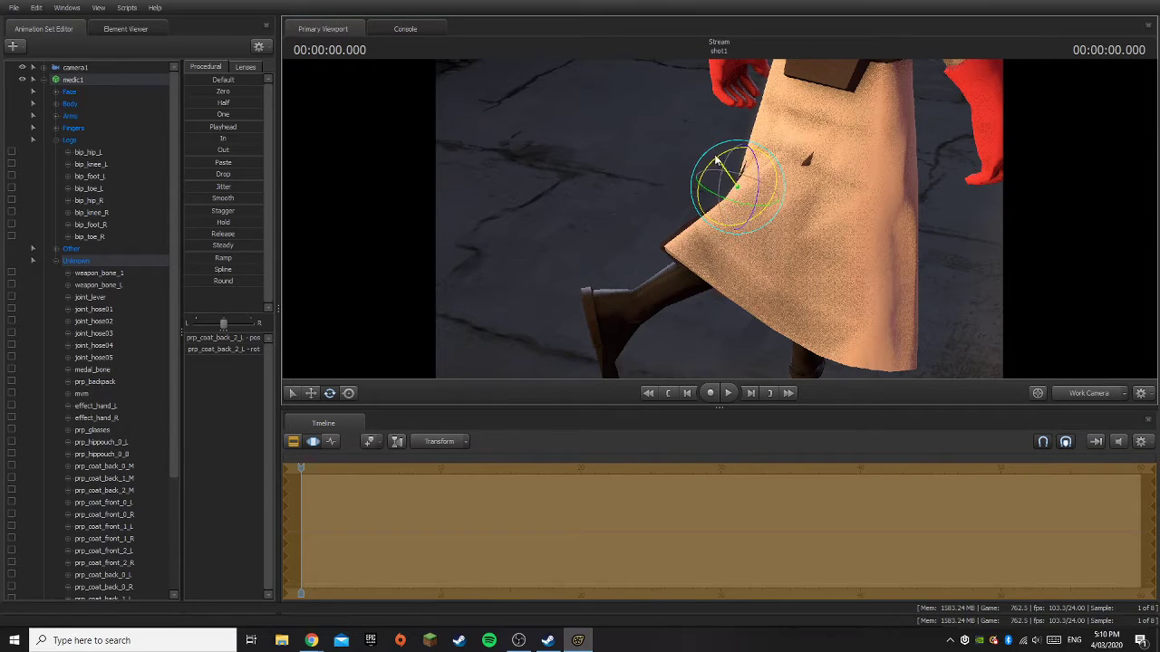
key(ctrl)
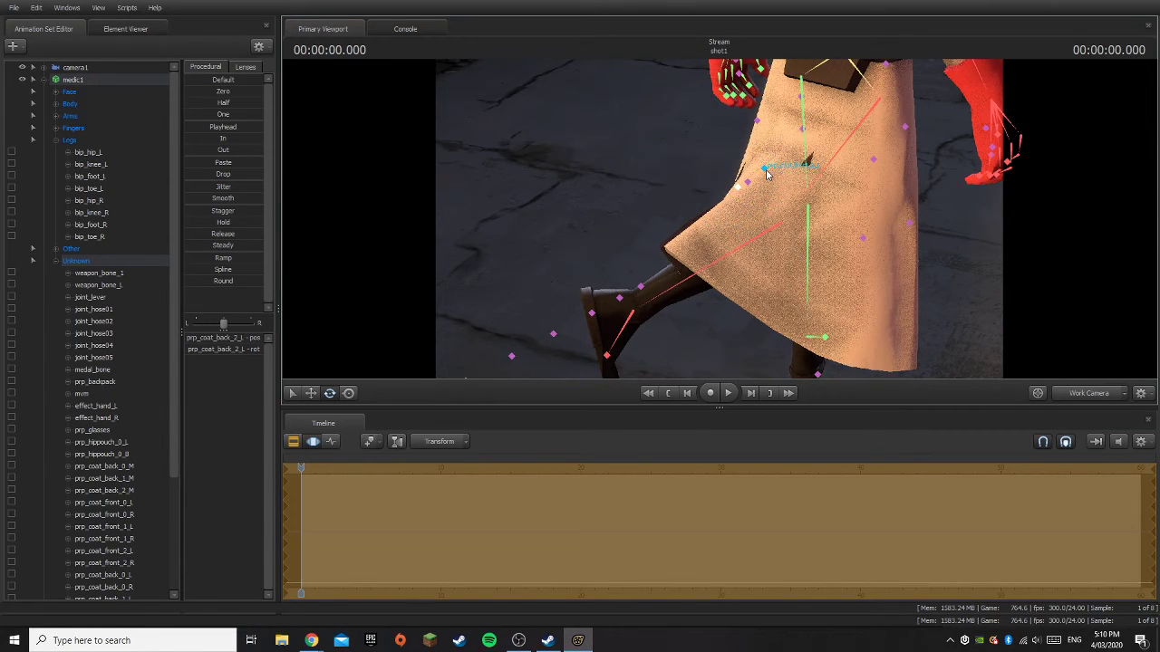
ctrl+click(765, 172)
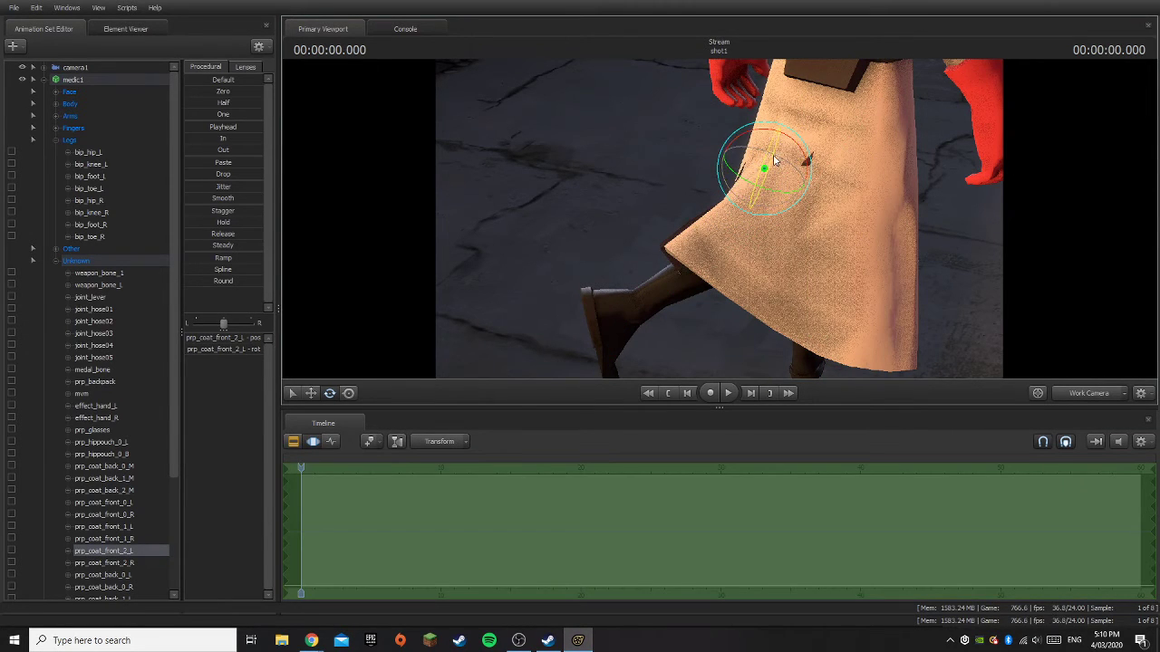
drag(776, 155, 723, 246)
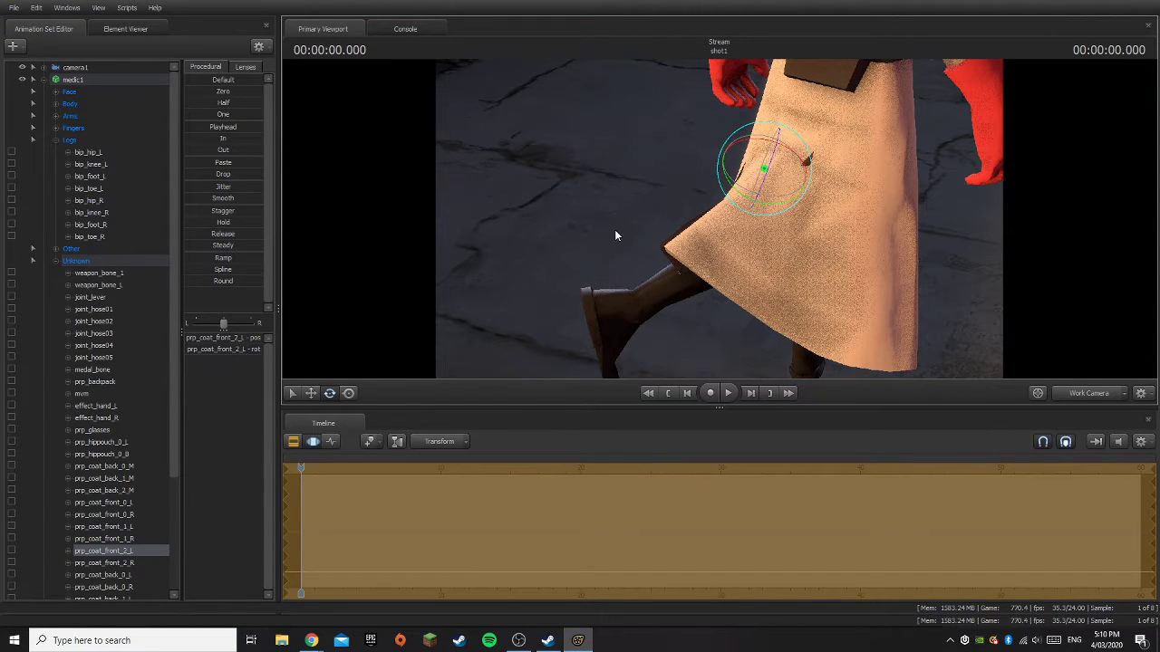
key(ctrl+z)
- Try to rotate prp_coat_back_2_R to reshape the right rear part of the coat beside the raised leg
drag(615, 235, 761, 244)
key(ctrl)
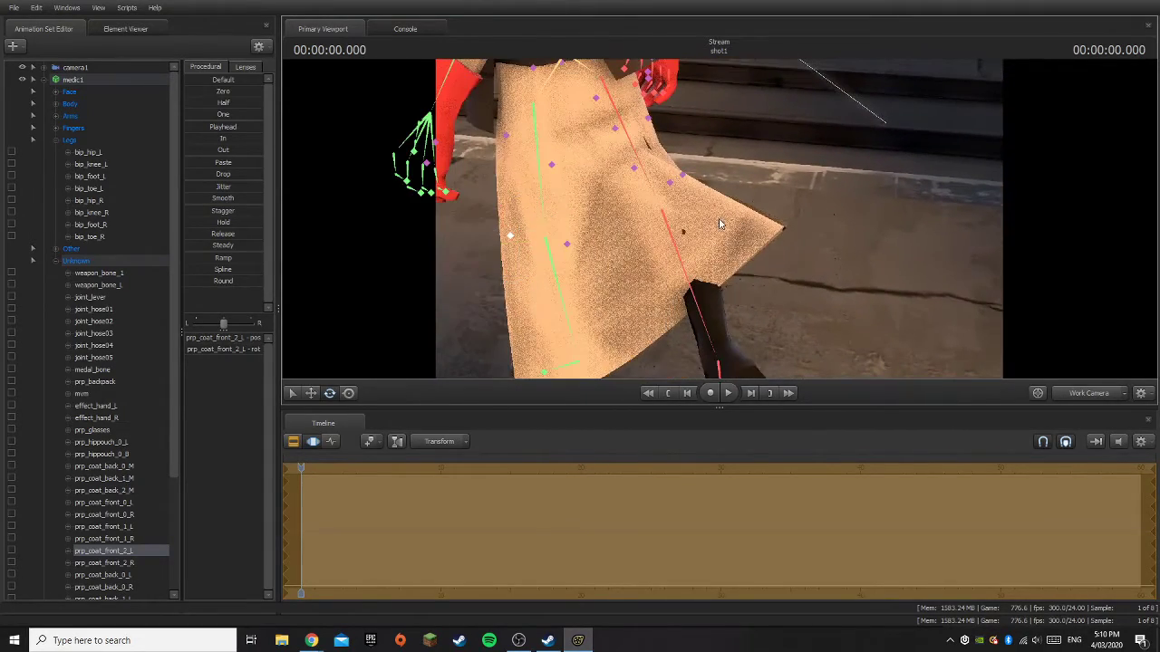
ctrl+click(670, 182)
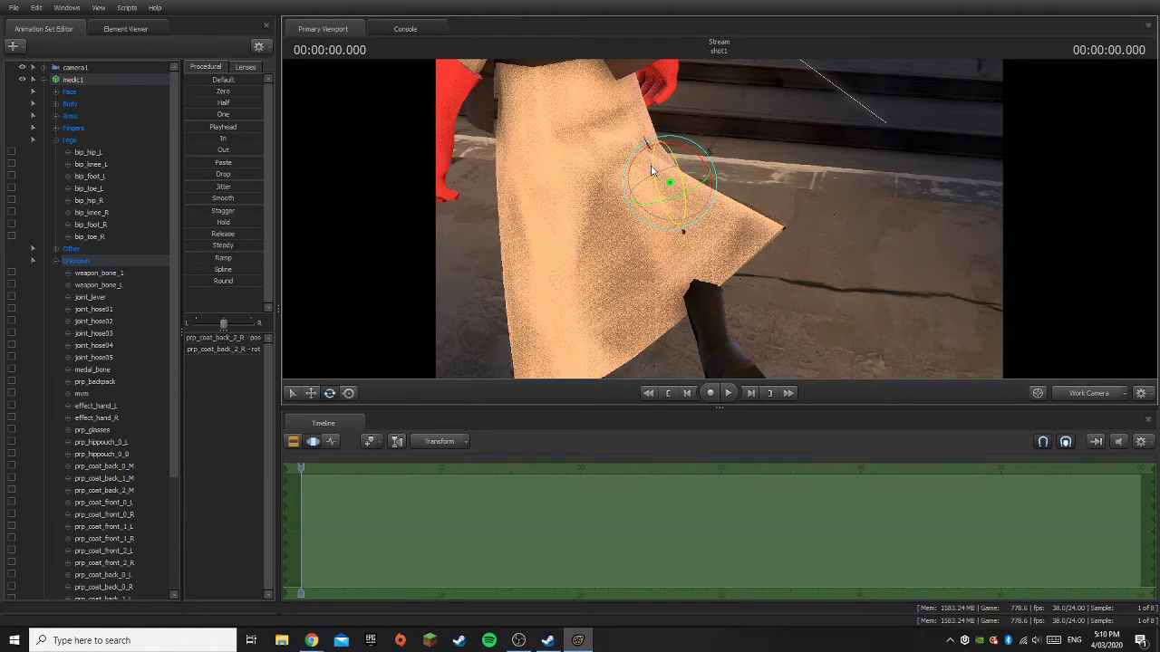
drag(645, 206, 719, 223)
ctrl+click(669, 182)
key(d)
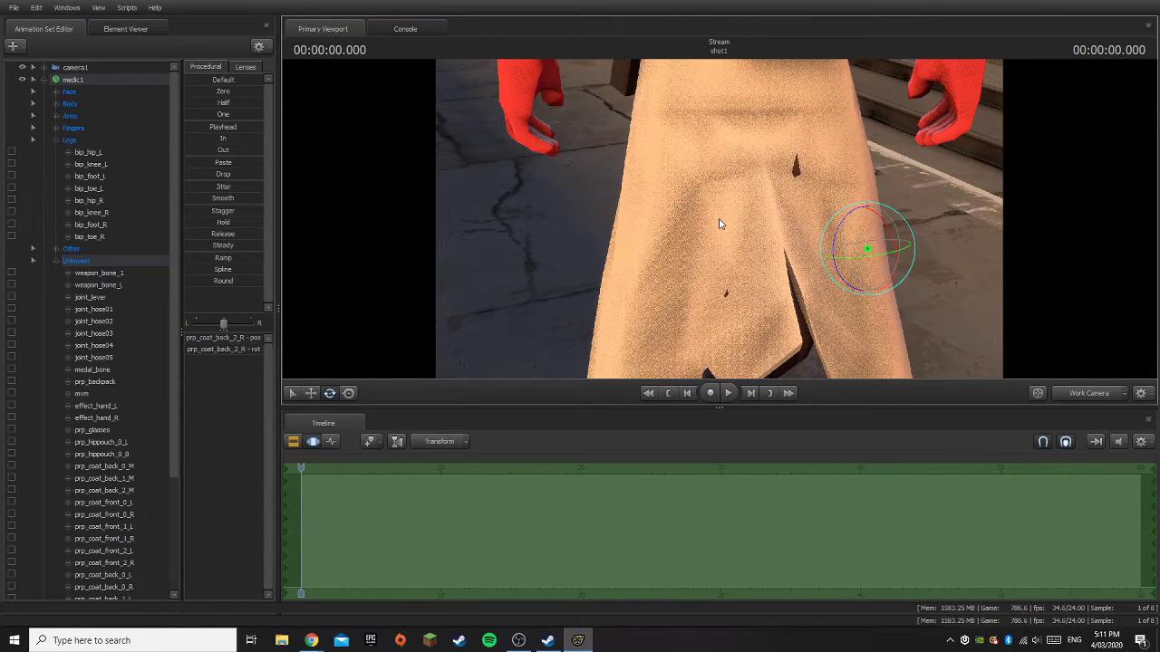
- Rotate prp_coat_back_2_M sideways to adjust the lower back of the coat around the rear slit
key(ctrl)
ctrl+click(773, 217)
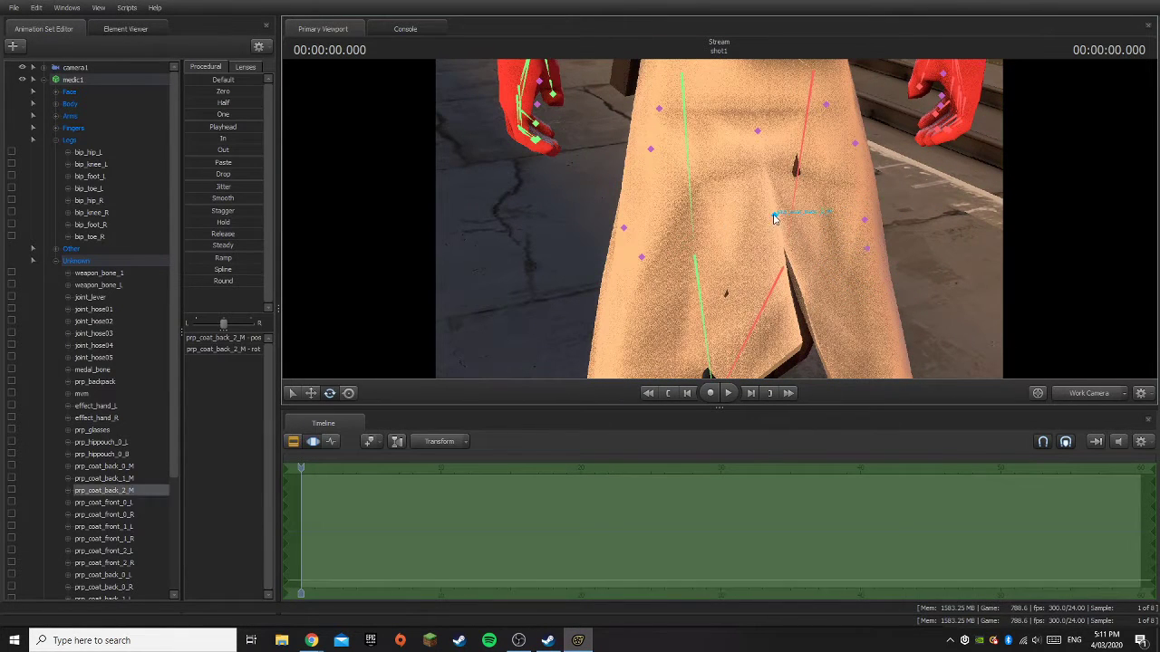
drag(742, 196, 802, 193)
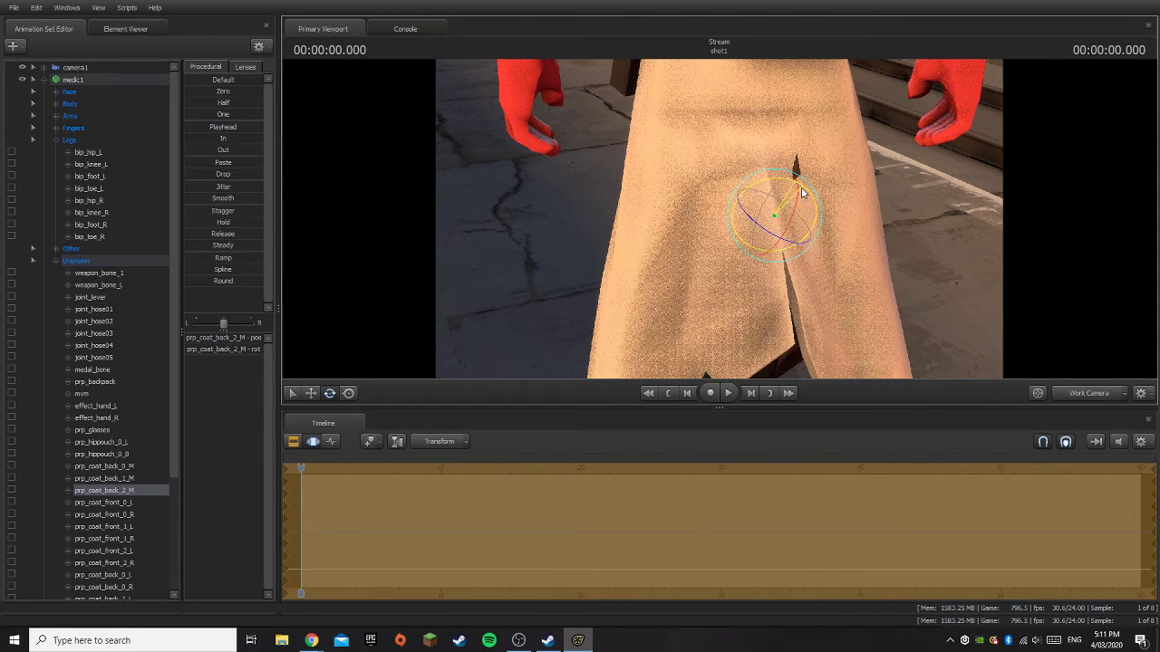
- Try to rotate prp_coat_front_1_R to swing the right side of the coat outward
key(ctrl)
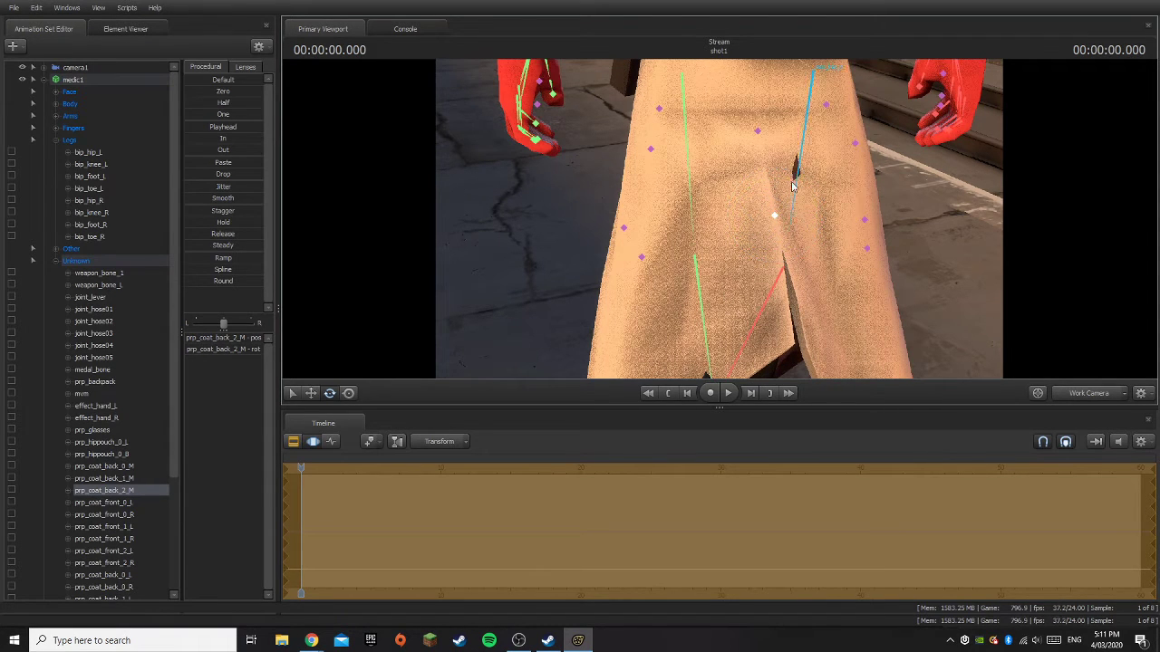
ctrl+click(827, 109)
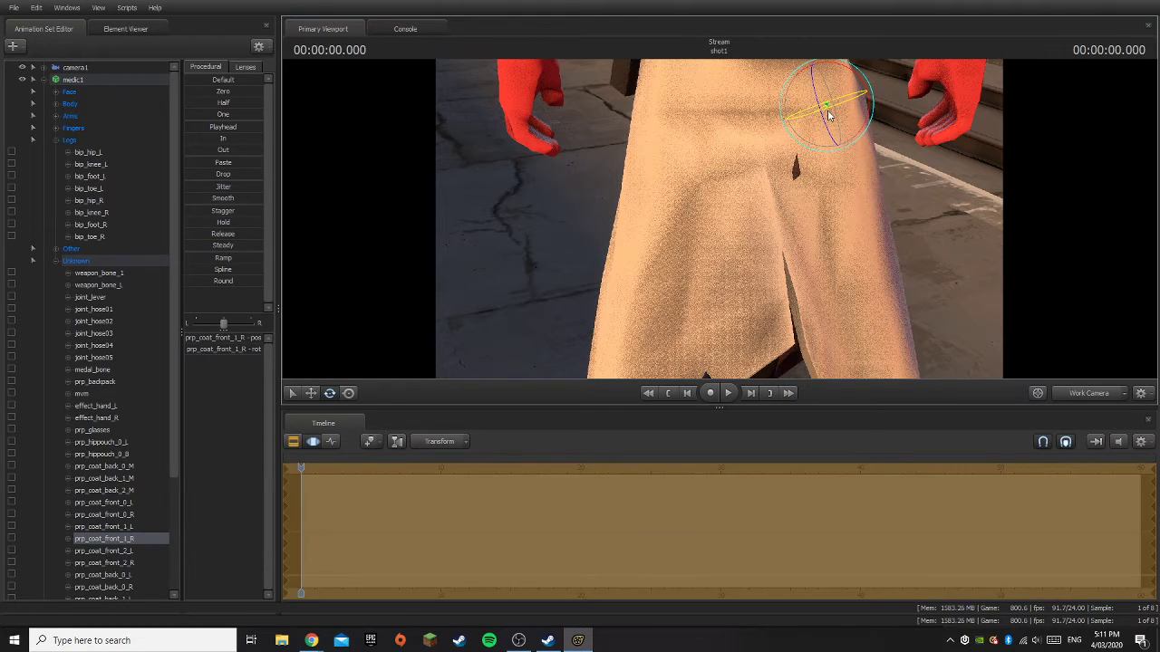
drag(827, 110, 873, 205)
key(ctrl)
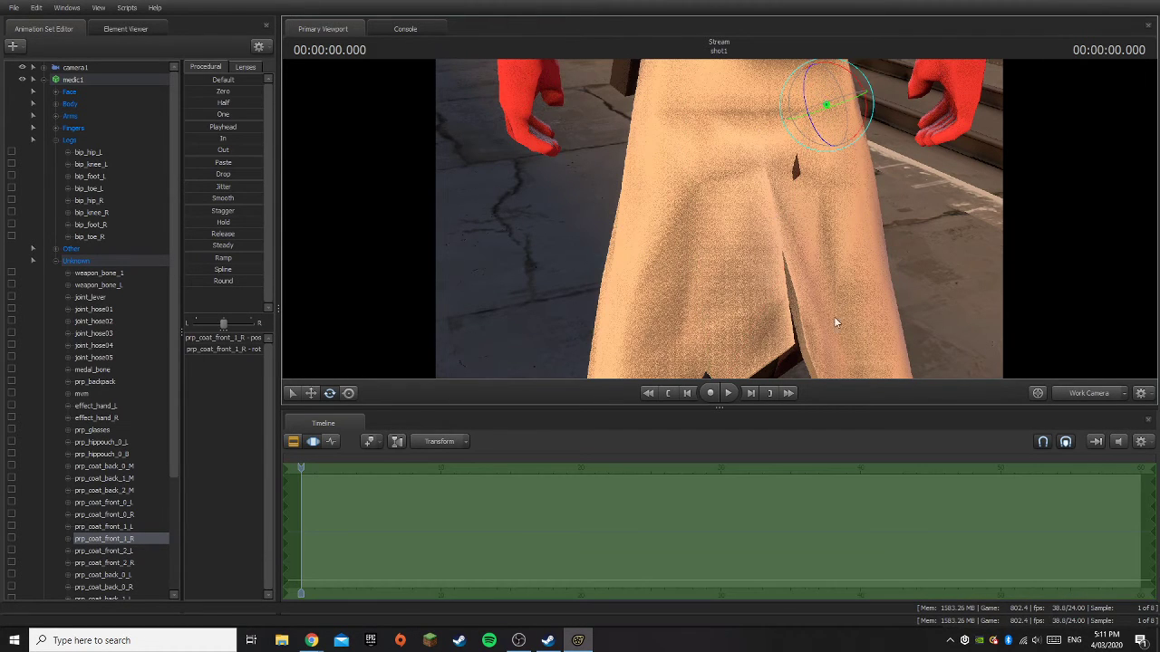
- Adjust the rotation of prp_coat_back_2_L and prp_coat_back_2_R on the two sides of the coat's lower back
key(ctrl)
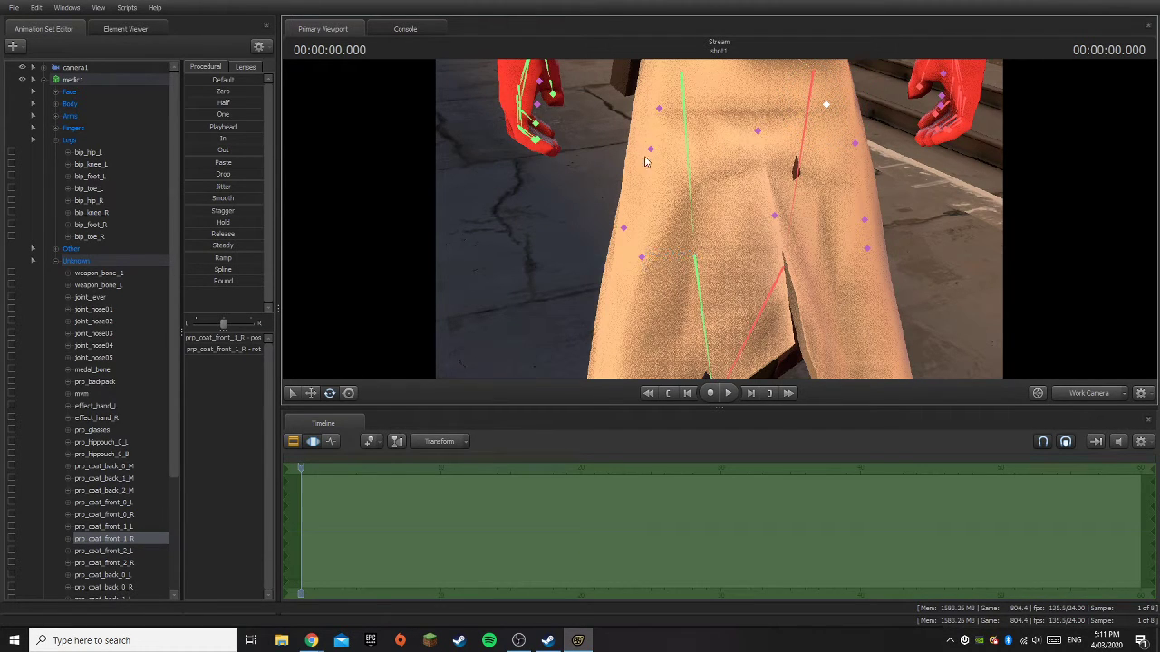
ctrl+click(643, 258)
mouse_move(643, 258)
mouse_down()
mouse_move(661, 244)
mouse_move(635, 263)
mouse_up()
mouse_move(719, 219)
mouse_down()
mouse_move(734, 203)
mouse_move(715, 216)
mouse_up()
key(ctrl)
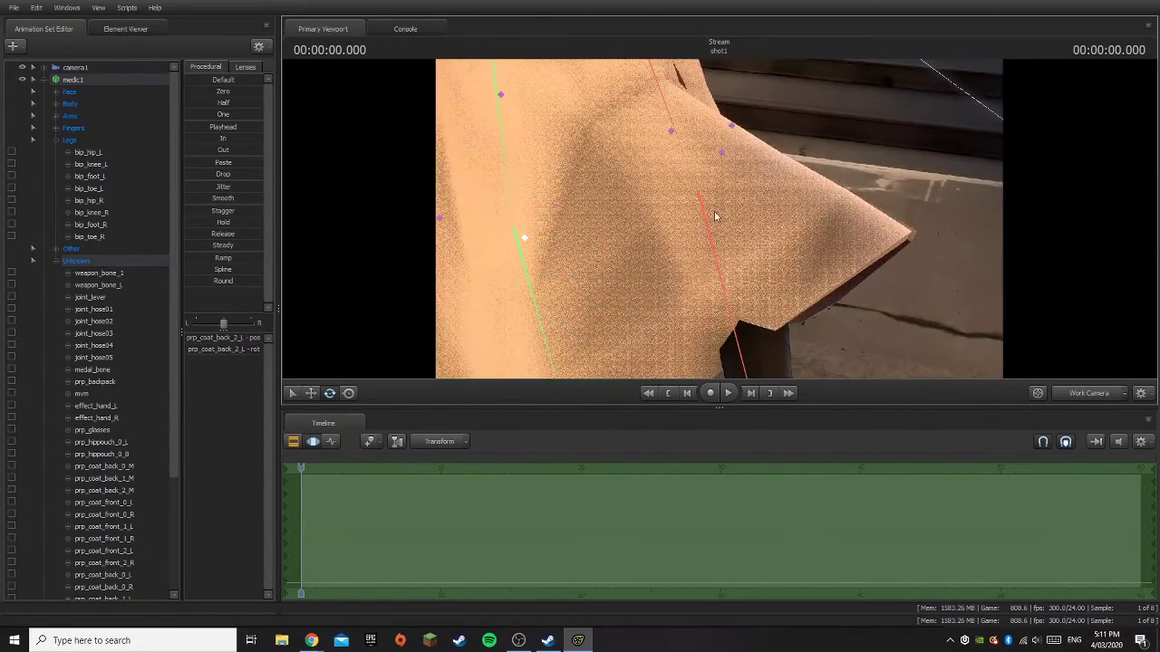
ctrl+click(722, 160)
drag(803, 196, 721, 224)
- Rotate prp_coat_back_2_M and prp_coat_back_2_R so the raised leg no longer pokes through the back of the coat
key(ctrl)
ctrl+click(713, 148)
drag(737, 159, 765, 184)
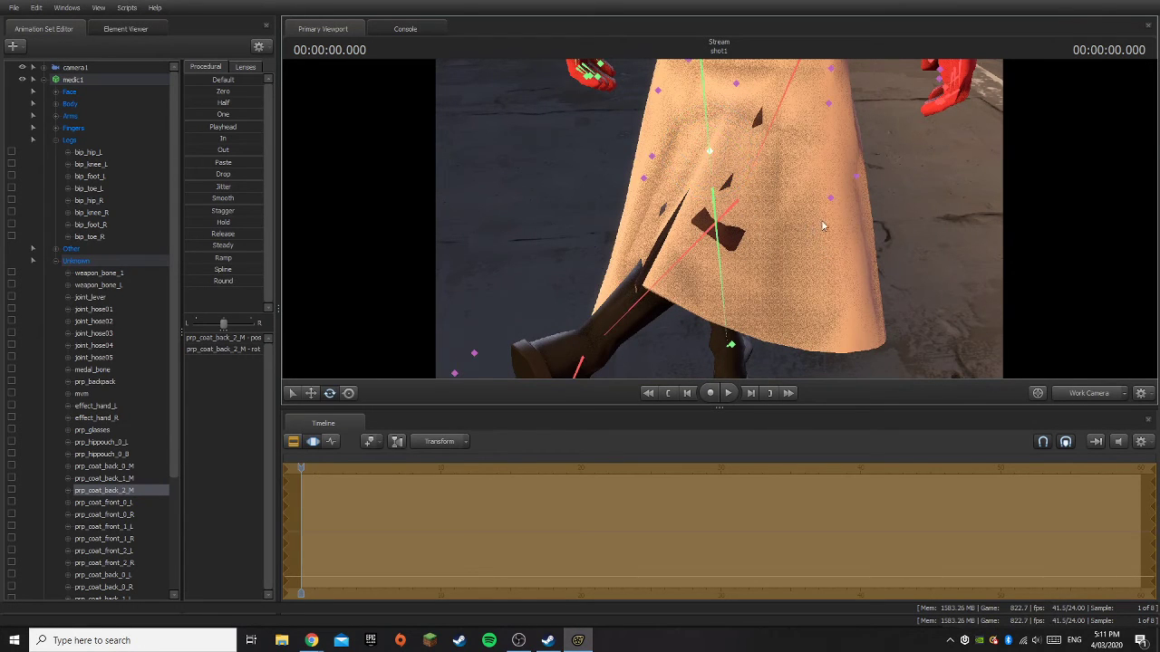
click(830, 198)
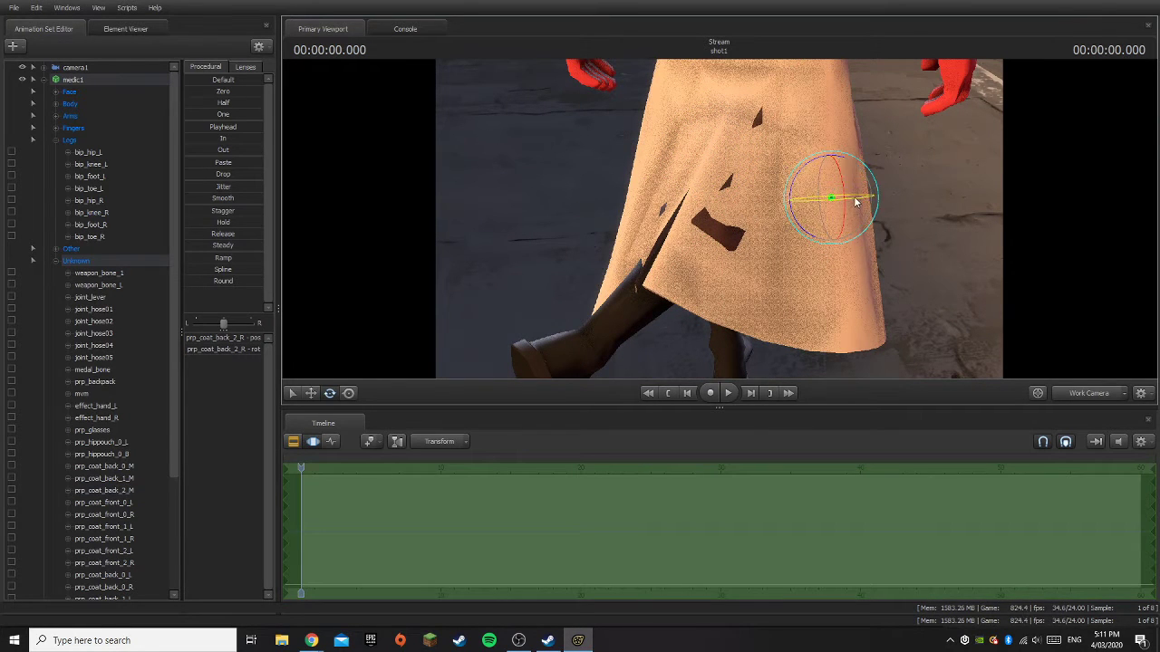
drag(855, 203, 864, 201)
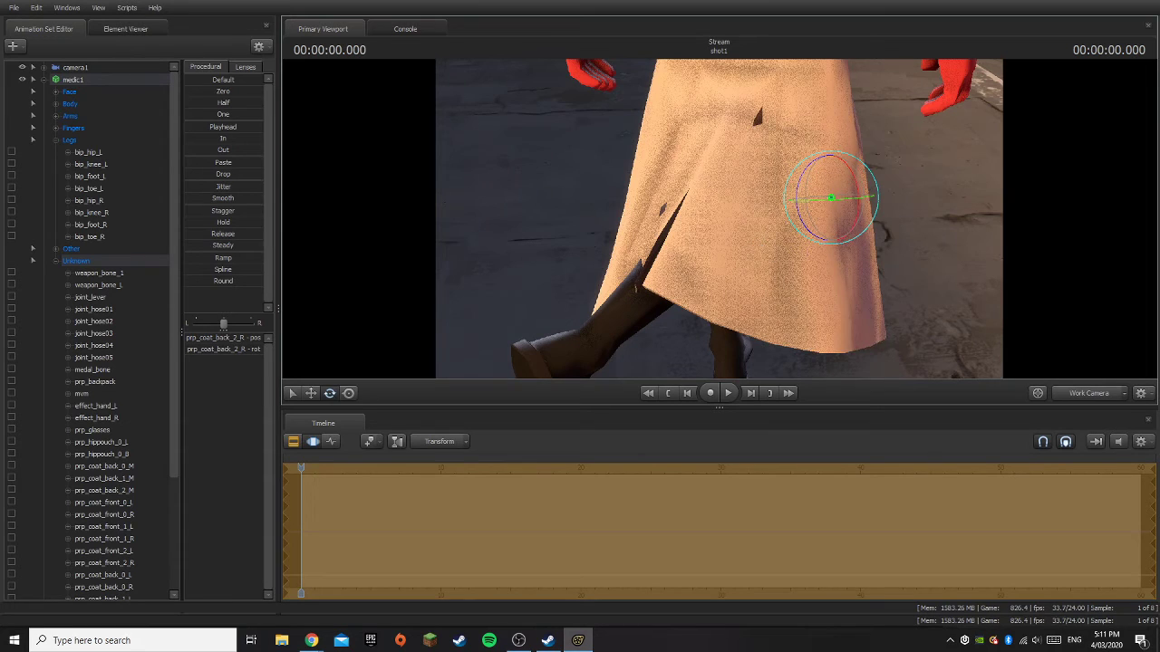
- Adjust prp_coat_back_2_L and move prp_coat_back_1_M slightly upward to reduce the clipping in the coat's back
key(a)
drag(707, 219, 673, 216)
click(666, 219)
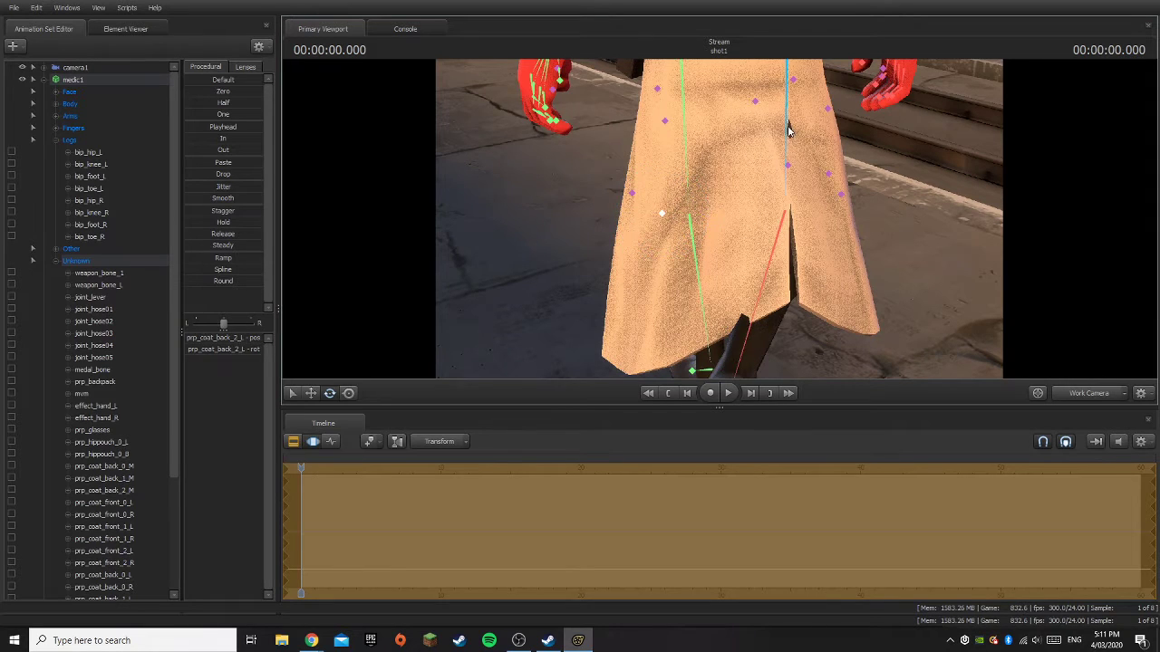
click(753, 101)
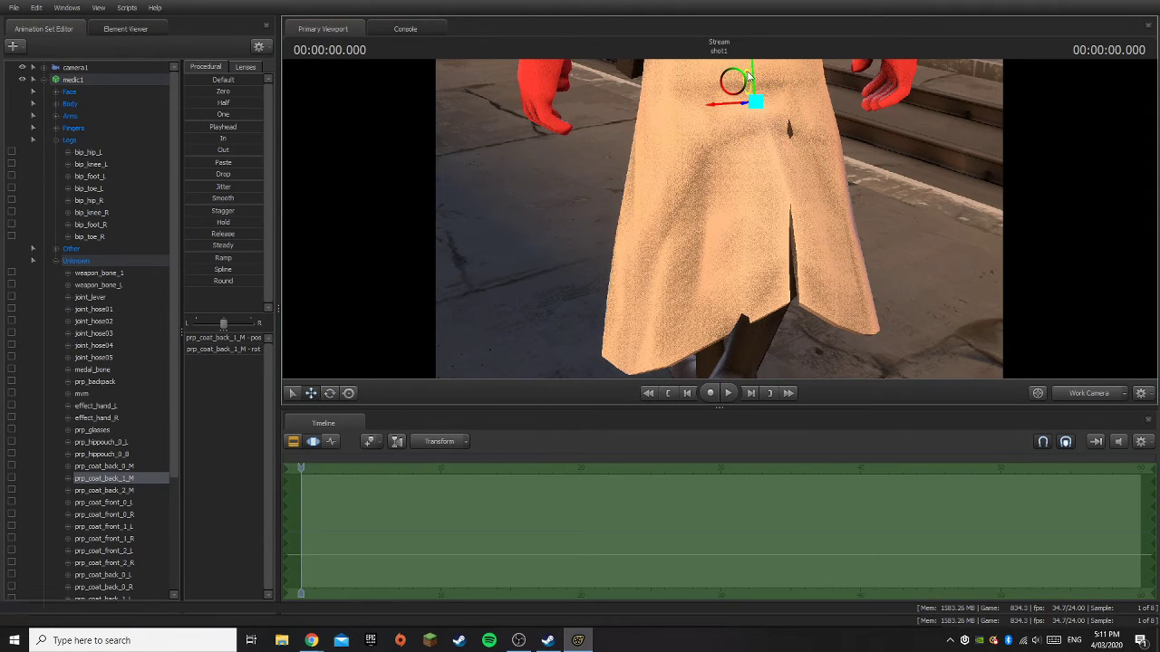
drag(752, 79, 753, 82)
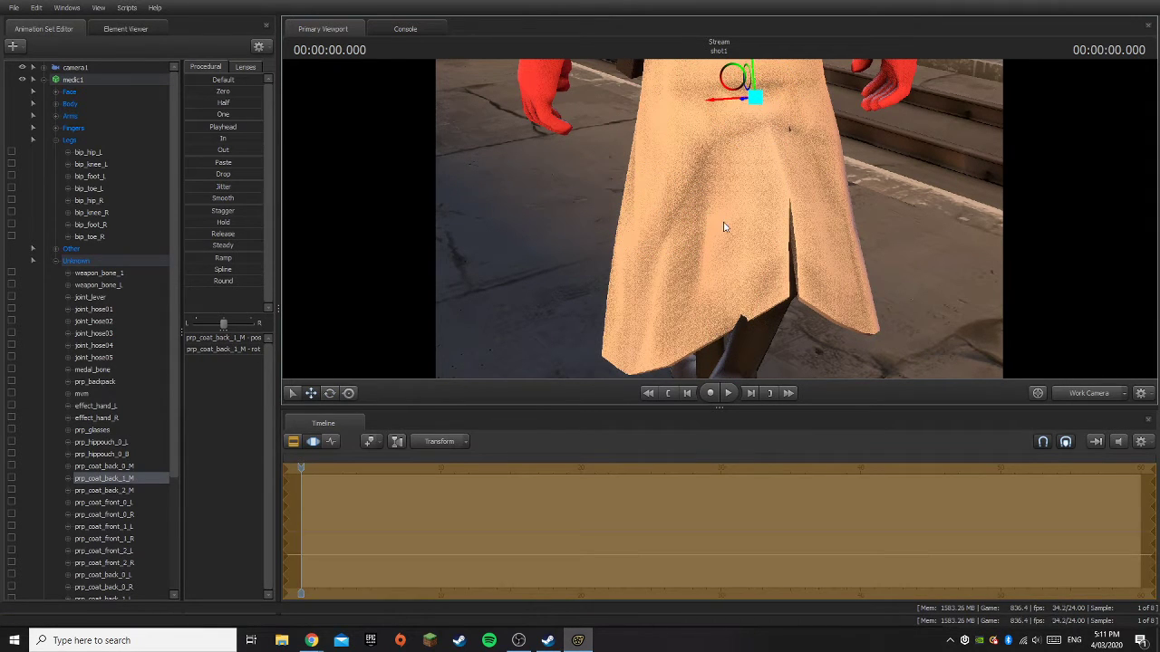
- Rotate prp_coat_front_2_R and prp_coat_front_2_L to adjust how the coat's front flaps hang beside the legs
drag(719, 219, 992, 216)
drag(889, 233, 664, 280)
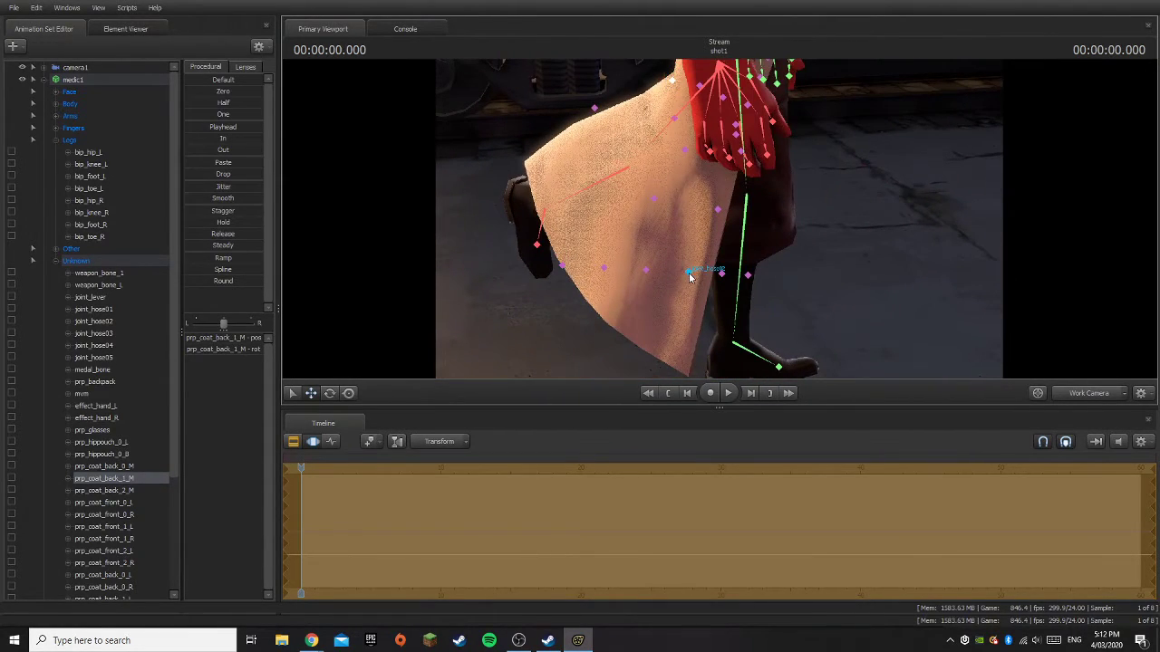
click(718, 211)
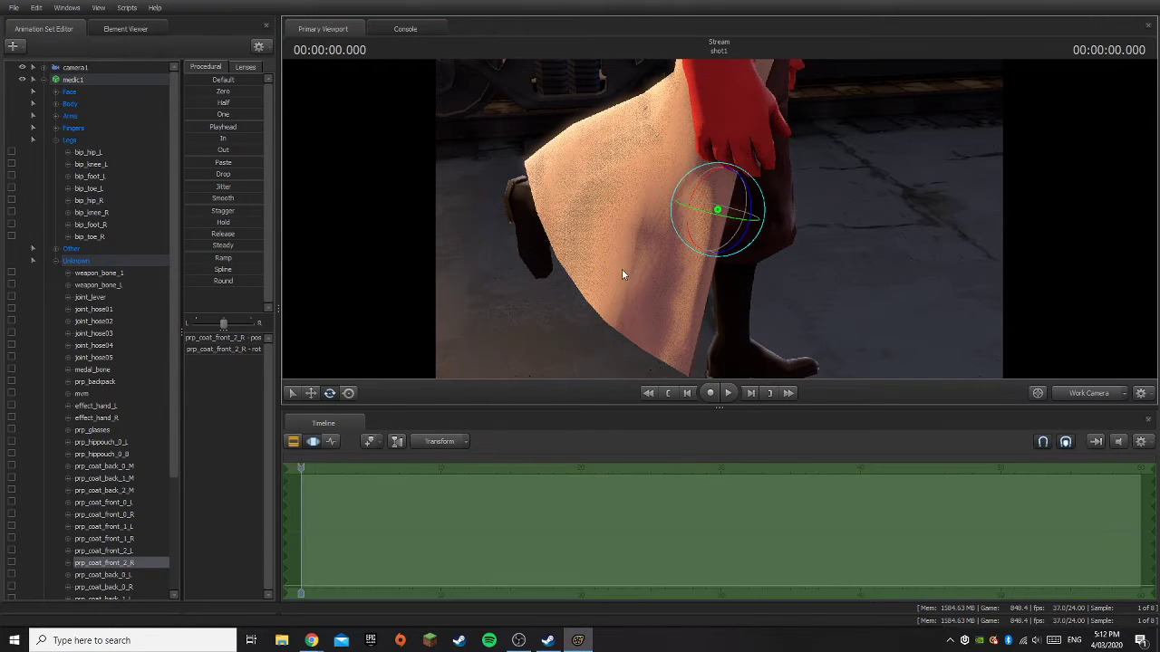
drag(754, 210, 671, 176)
ctrl+click(650, 209)
drag(539, 282, 718, 217)
- Rotate bip_toe_L to tip the toes of the supporting left foot downward
key(w)
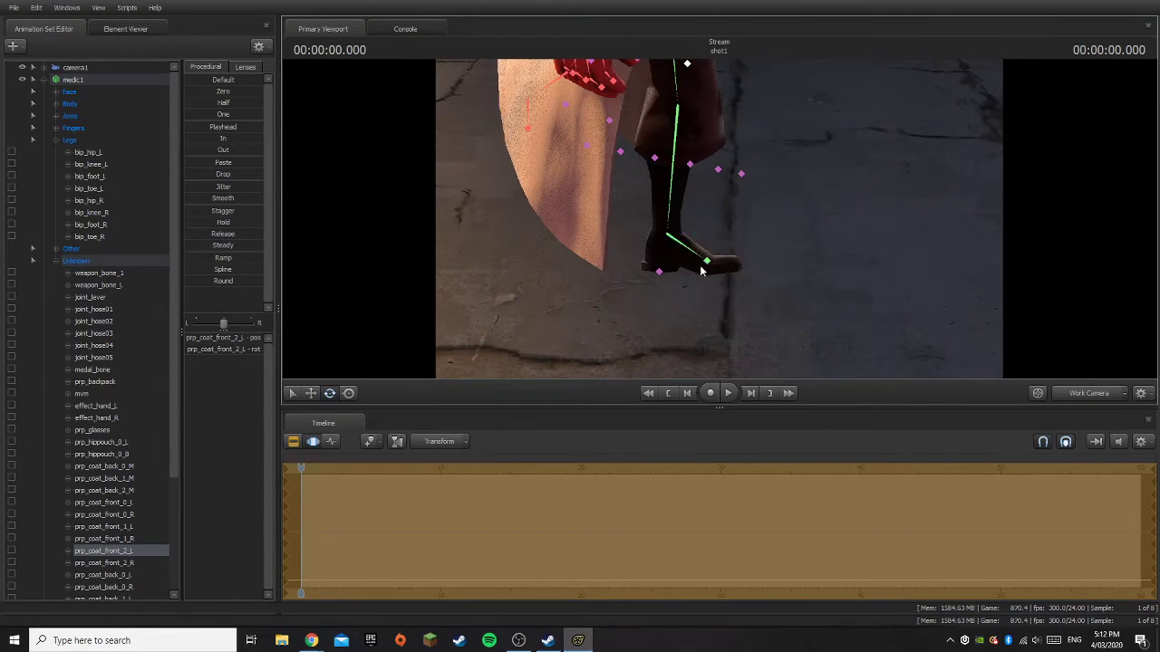
click(701, 260)
drag(700, 260, 730, 245)
click(723, 282)
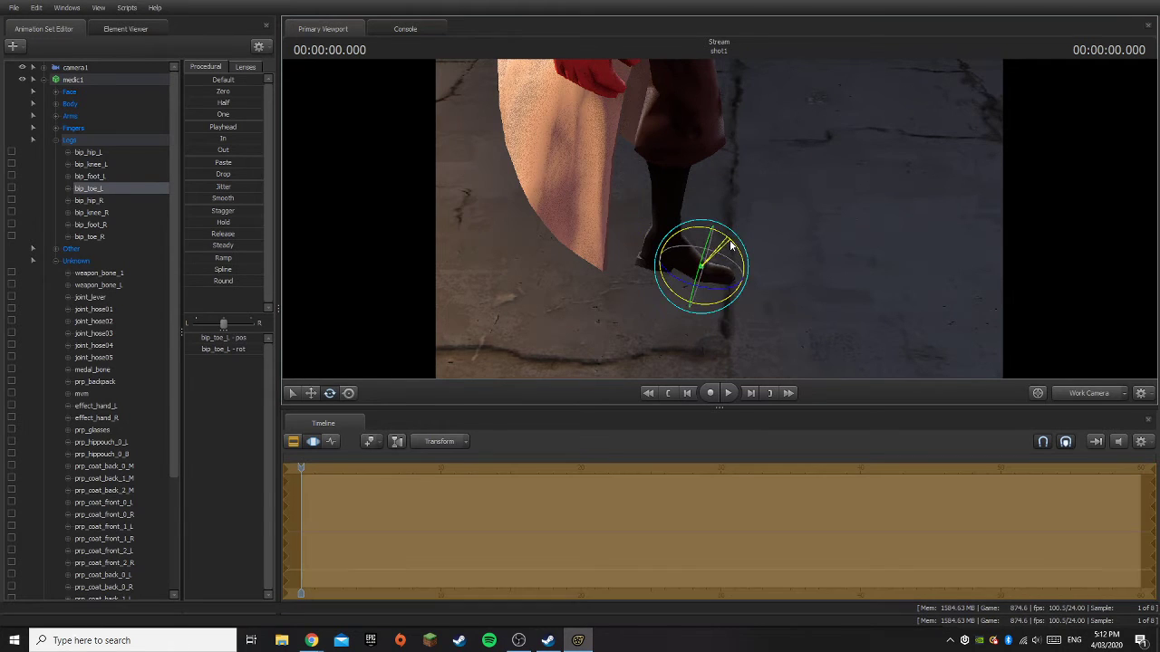
- Rotate bip_hip_L to swing the supporting left leg slightly outward
drag(801, 238, 724, 244)
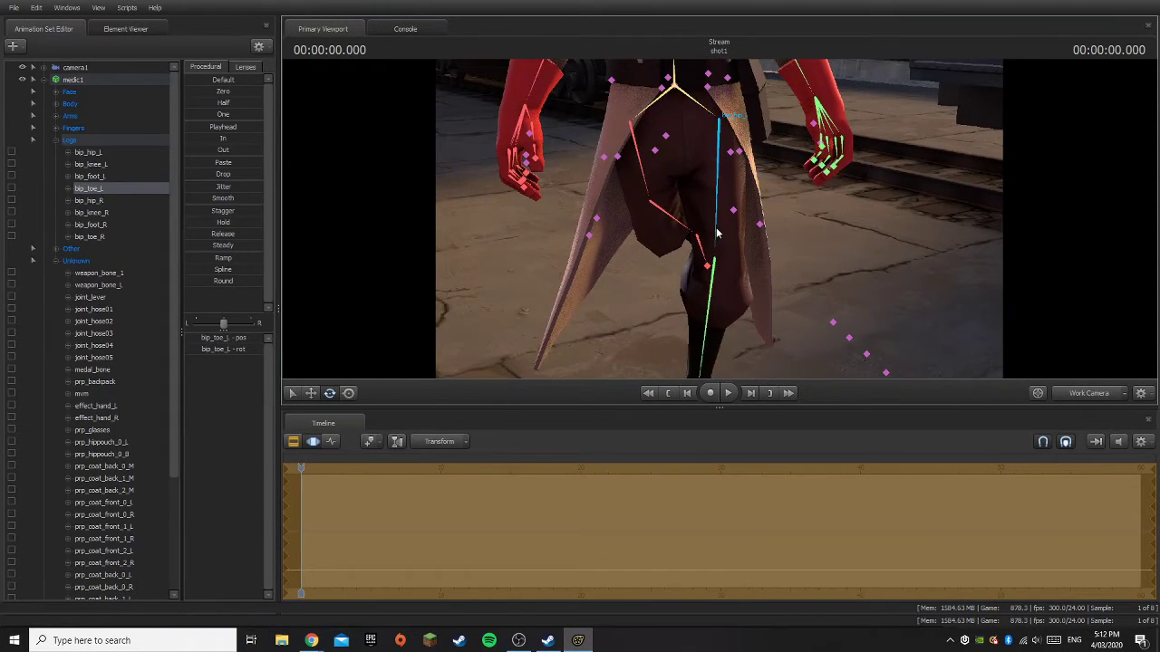
click(715, 233)
drag(703, 87, 700, 88)
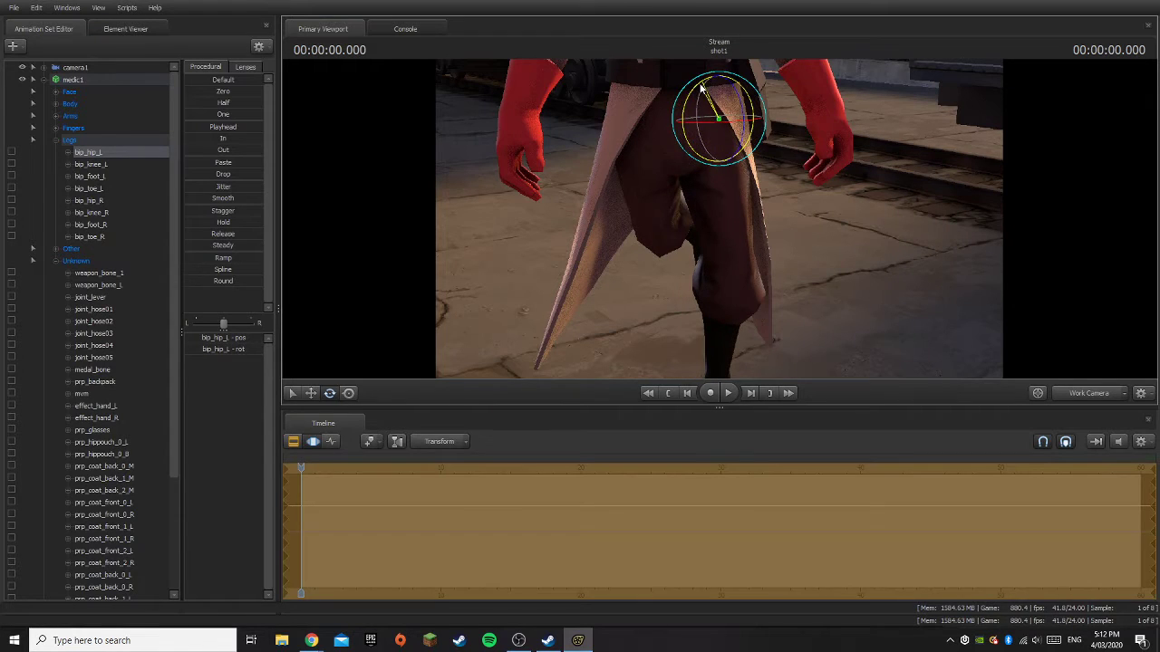
- Try to rotate bip_hip_R to adjust the raised right leg, and undo that rotation
click(649, 195)
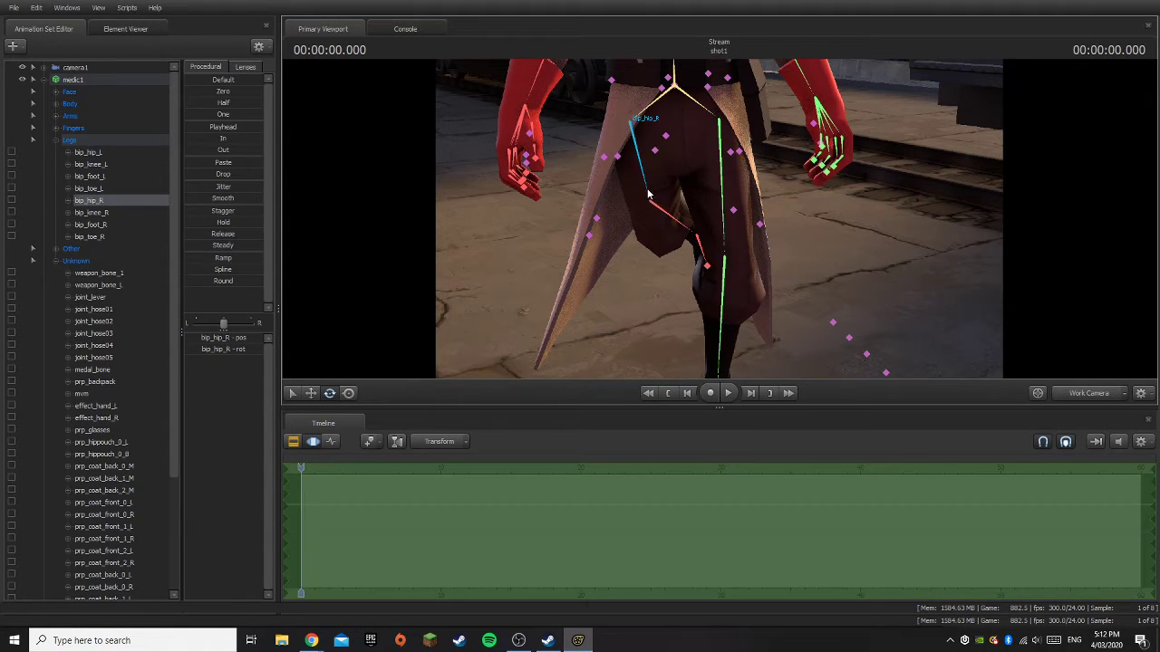
drag(630, 87, 625, 84)
key(ctrl+z)
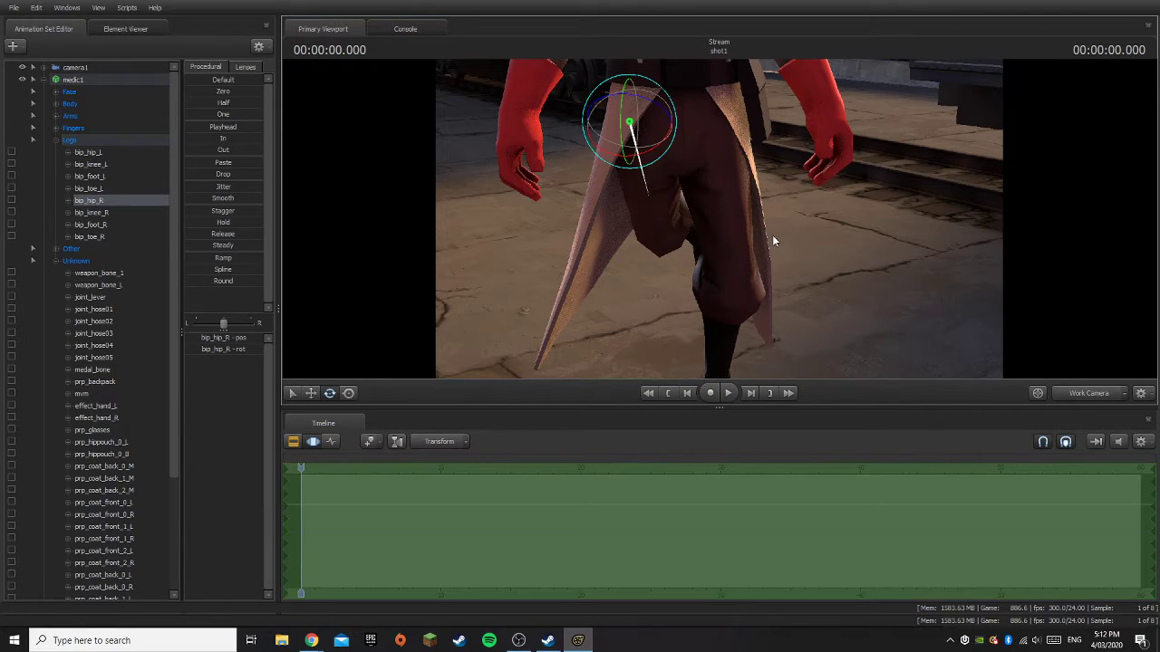
- Collapse the medic1 controls and reposition camera1 to a low angle behind the Medic, with him on the right of the frame
click(44, 80)
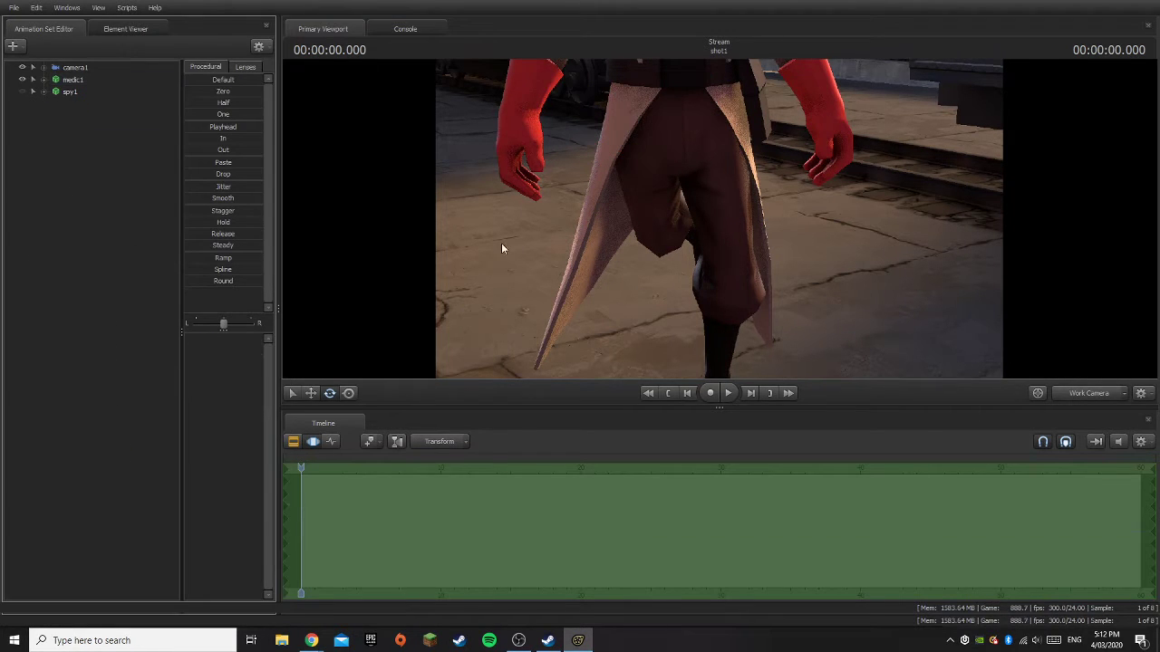
click(1098, 396)
click(1097, 396)
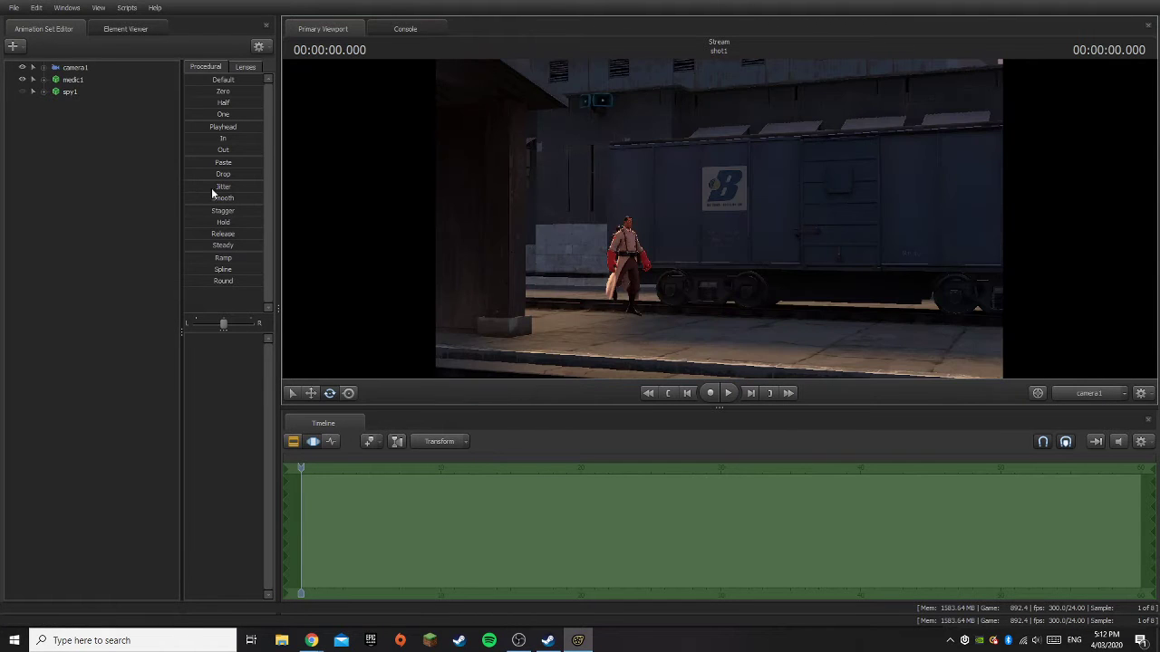
click(84, 69)
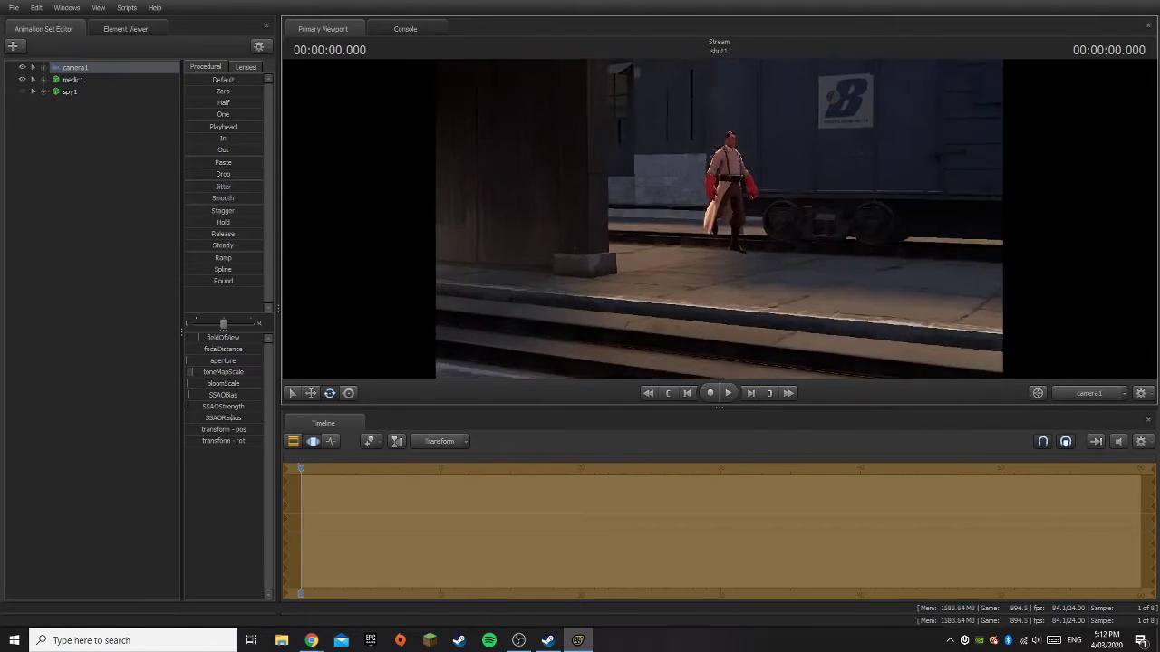
key(w)
drag(720, 219, 977, 123)
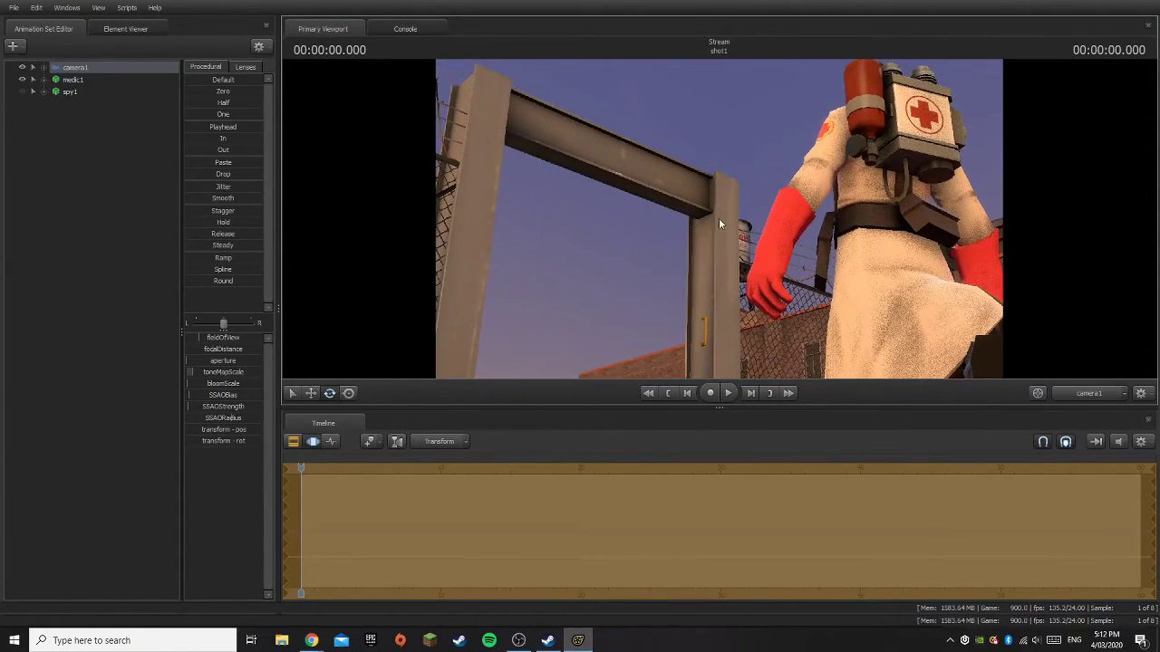
- Inspect the coat from behind through the work camera and return to the camera1 shot
click(1090, 395)
click(711, 273)
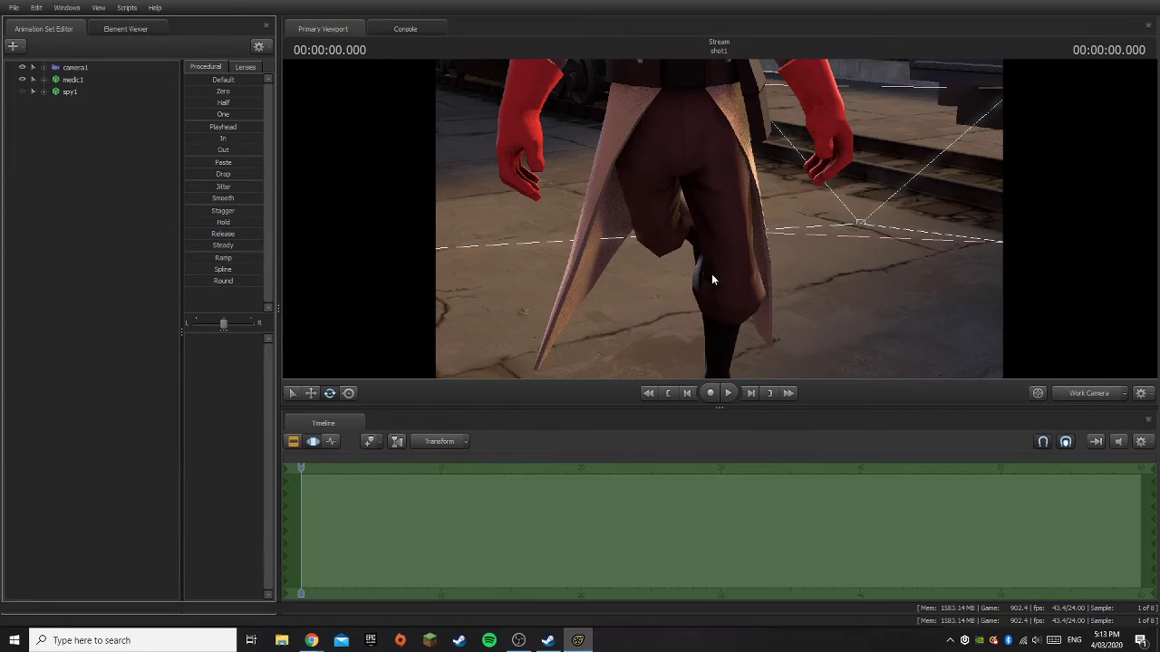
drag(711, 274, 826, 279)
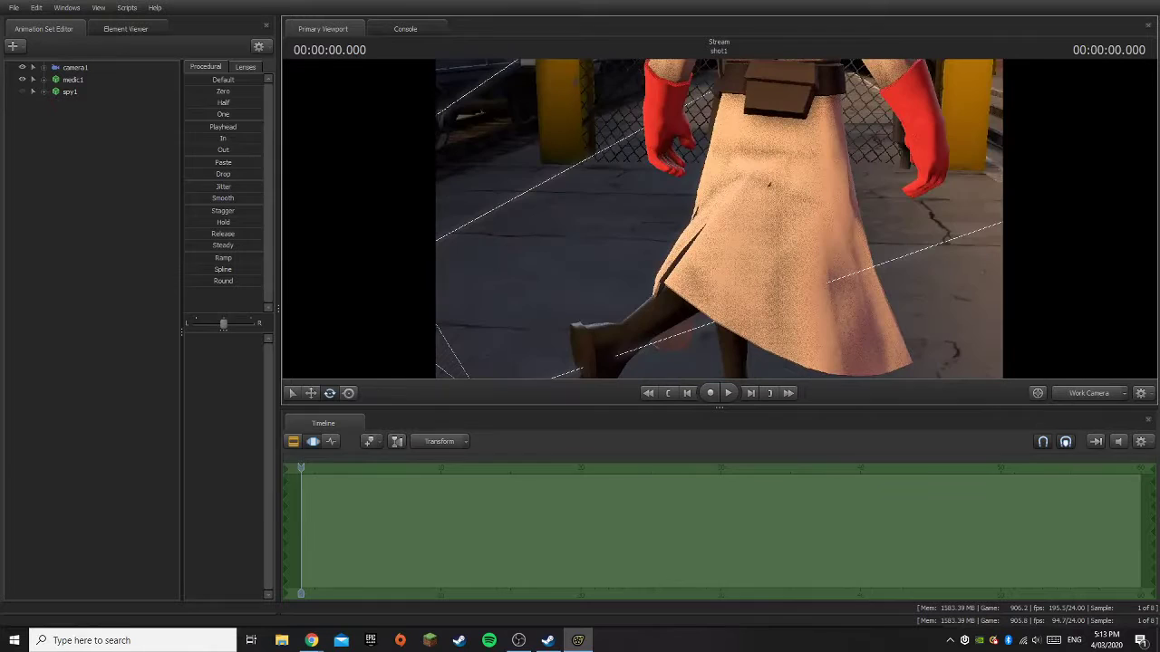
click(1082, 394)
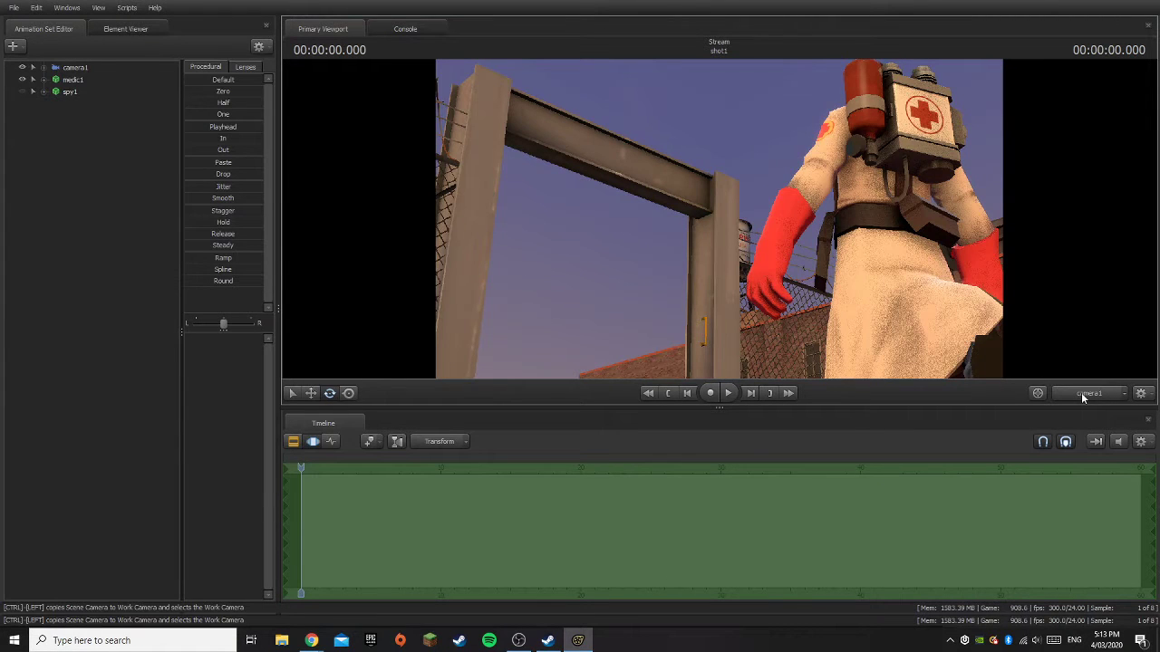
- Slightly rotate bip_knee_R from the work camera, then collapse the medic1 controls and check the result through camera1
click(1082, 395)
drag(787, 355, 716, 216)
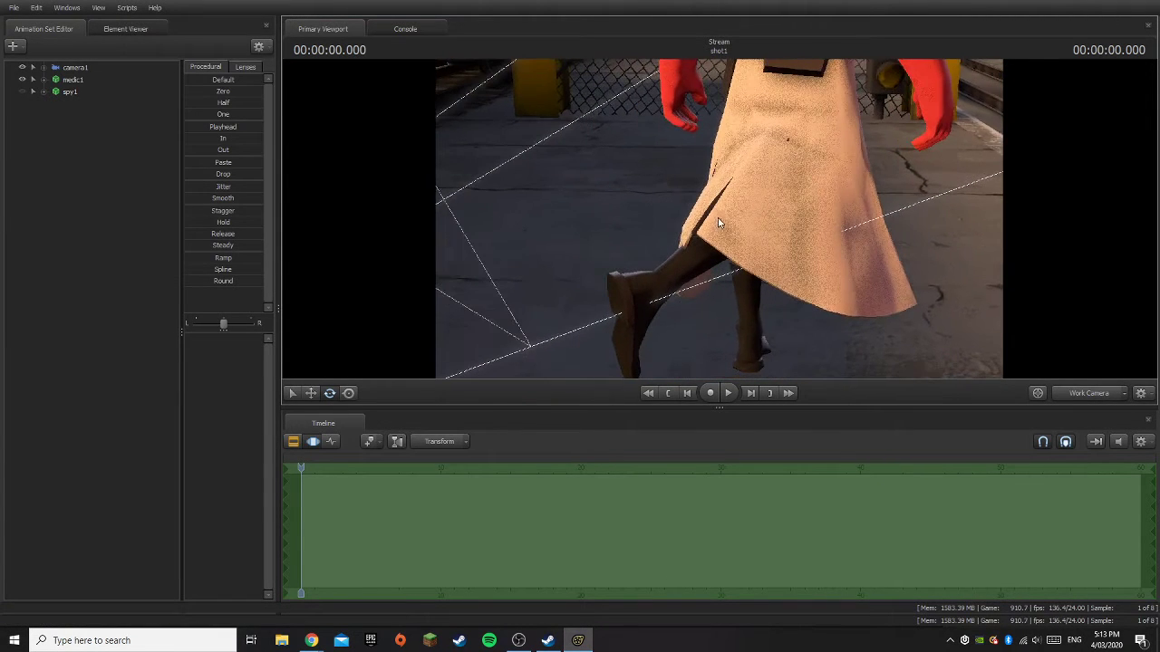
click(701, 258)
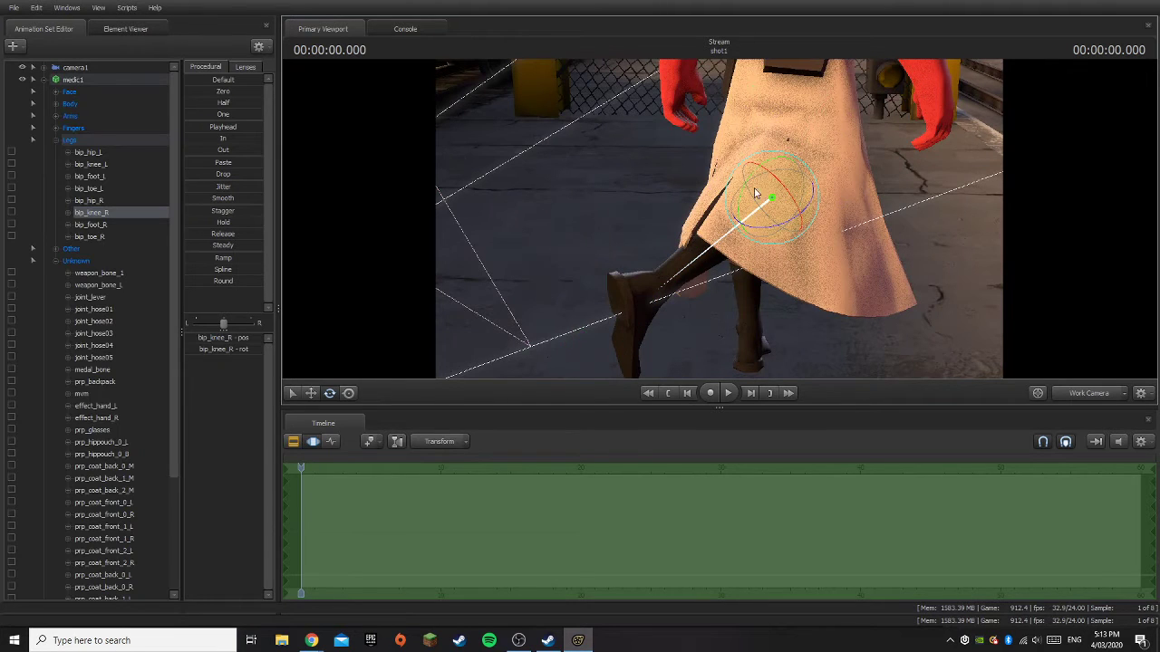
drag(761, 234, 762, 233)
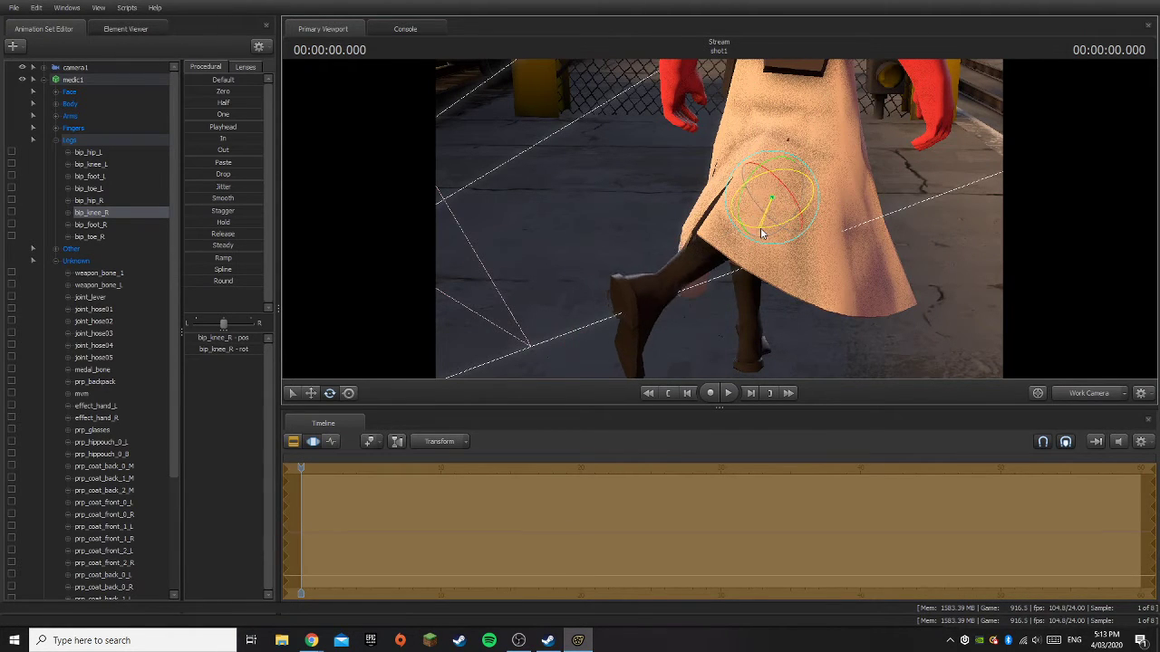
click(44, 80)
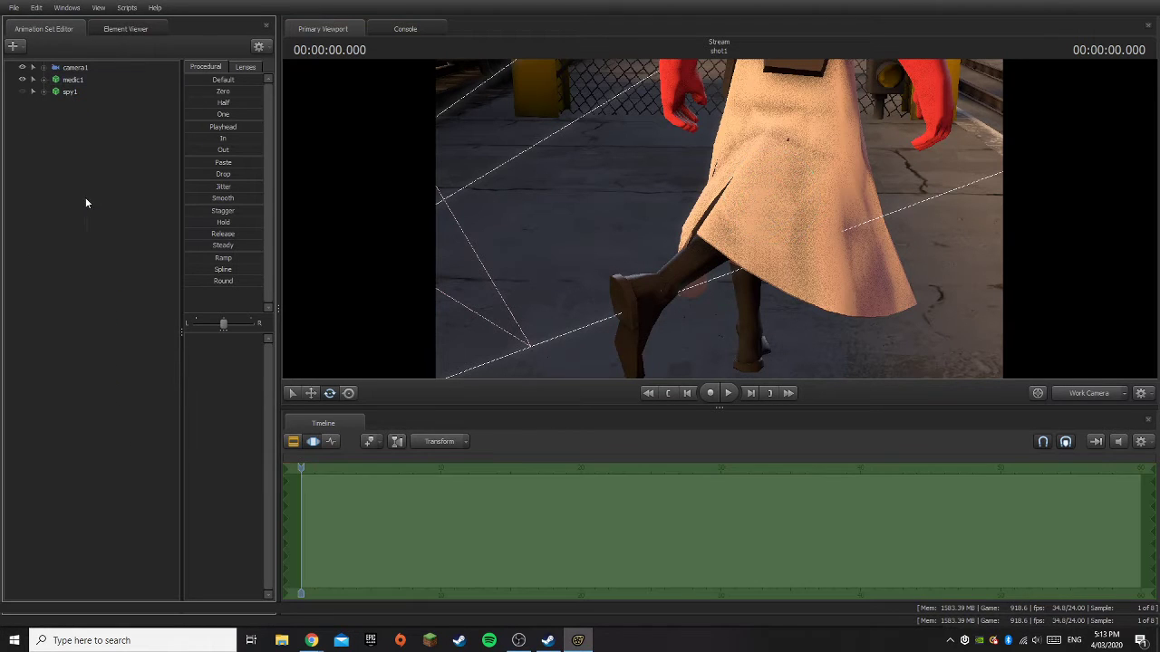
click(1104, 392)
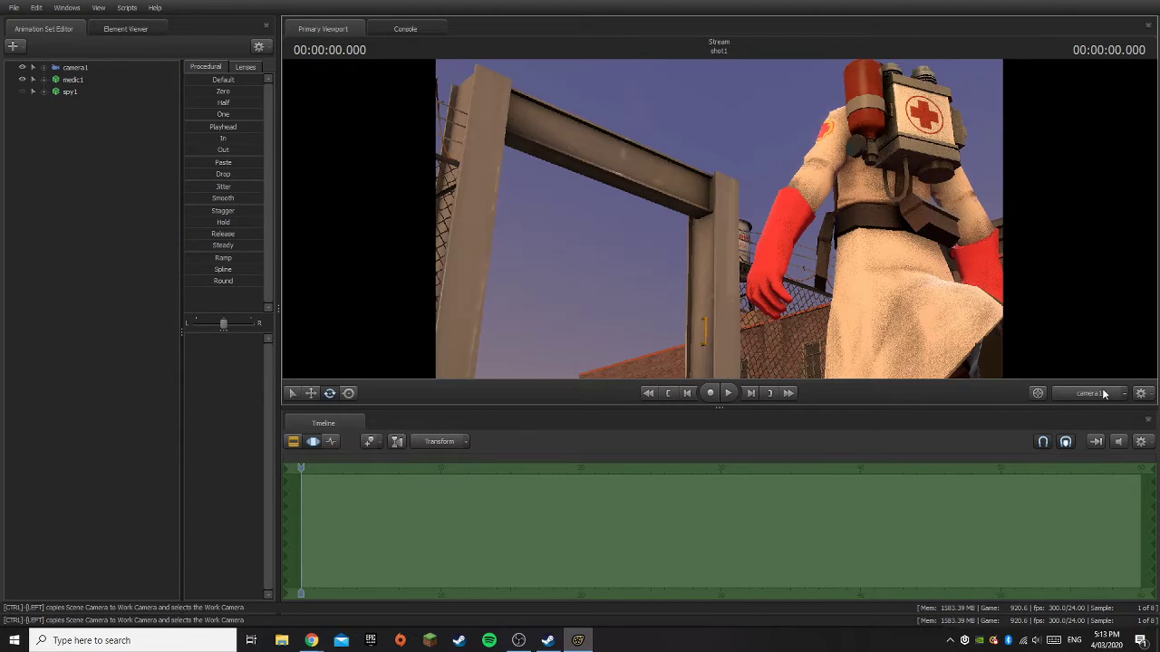
- Rotate prp_coat_front_2_L to adjust the lower end of the left front coat flap, and collapse the medic1 controls
click(1104, 394)
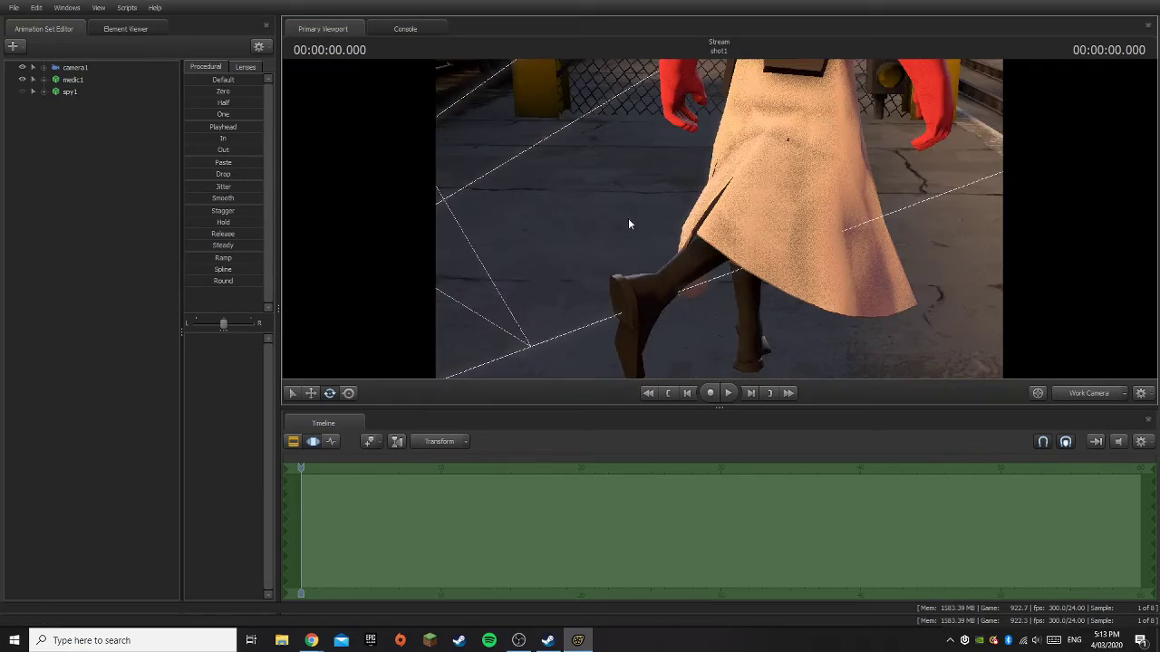
drag(629, 224, 674, 314)
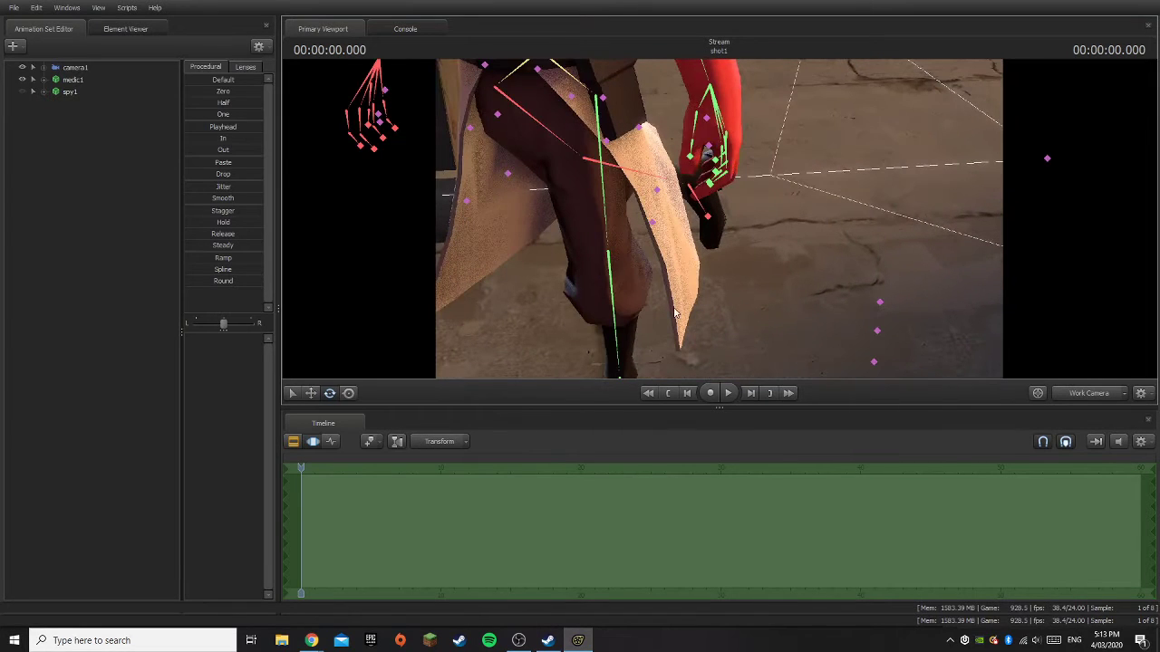
click(650, 224)
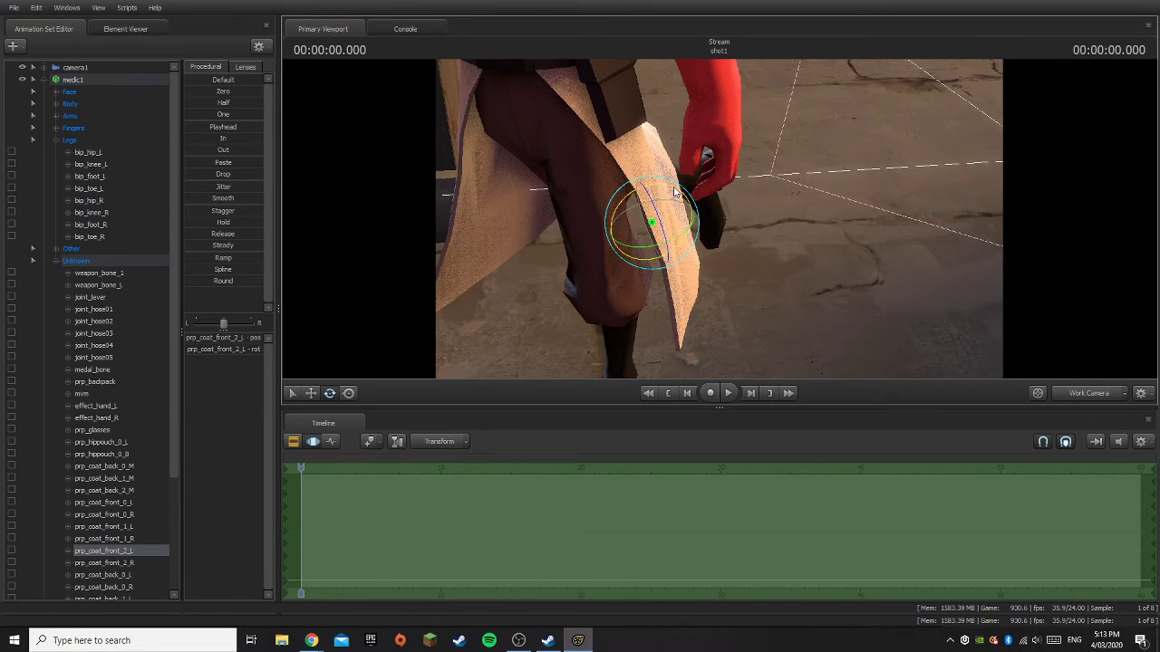
drag(675, 192, 720, 223)
click(43, 80)
- Rotate bip_upperArm_L and bip_lowerArm_L to hold the left arm close to the body with the elbow bent
click(682, 208)
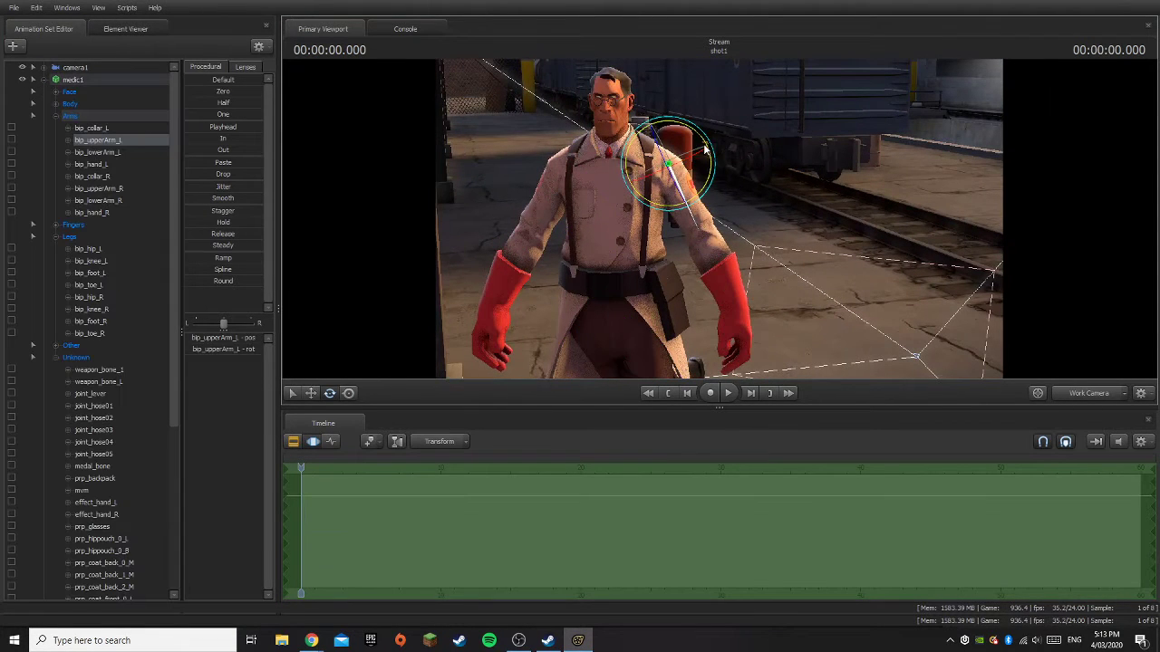
drag(706, 148, 694, 136)
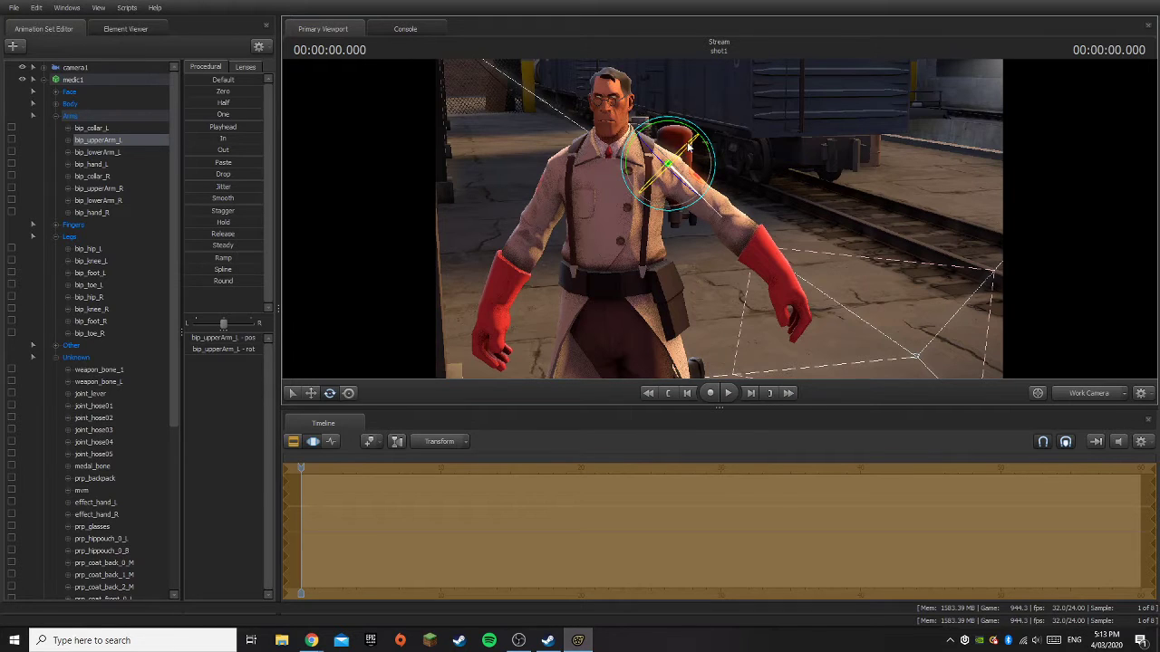
drag(684, 131, 719, 224)
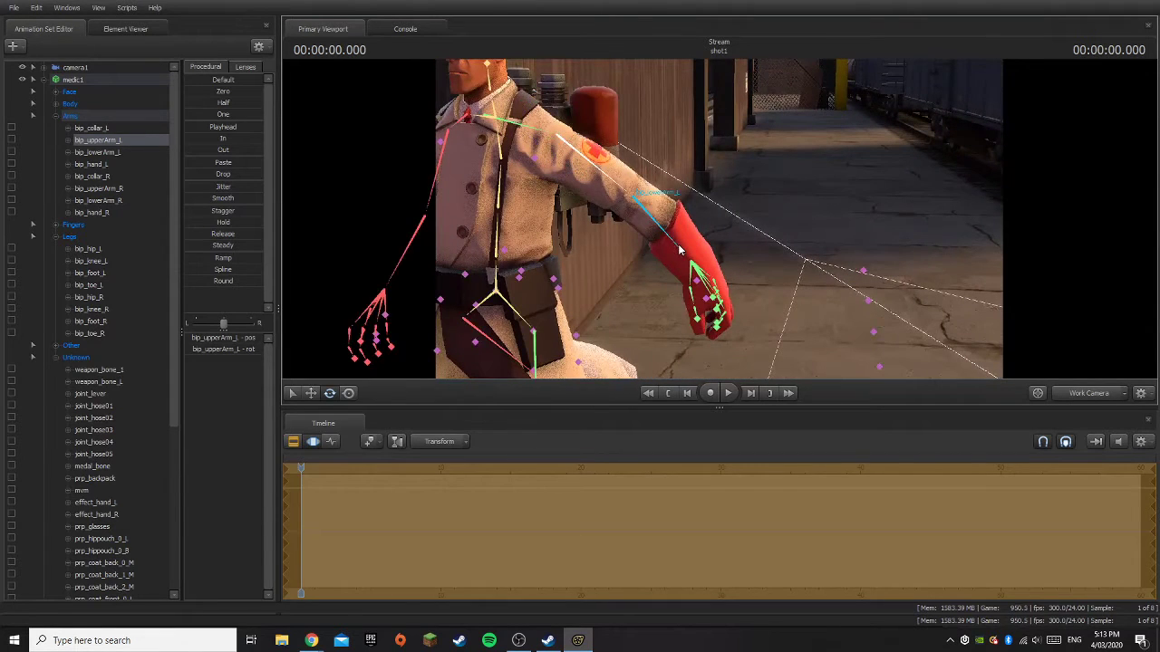
click(638, 181)
drag(616, 169, 647, 183)
click(580, 157)
key(a)
drag(669, 245, 720, 219)
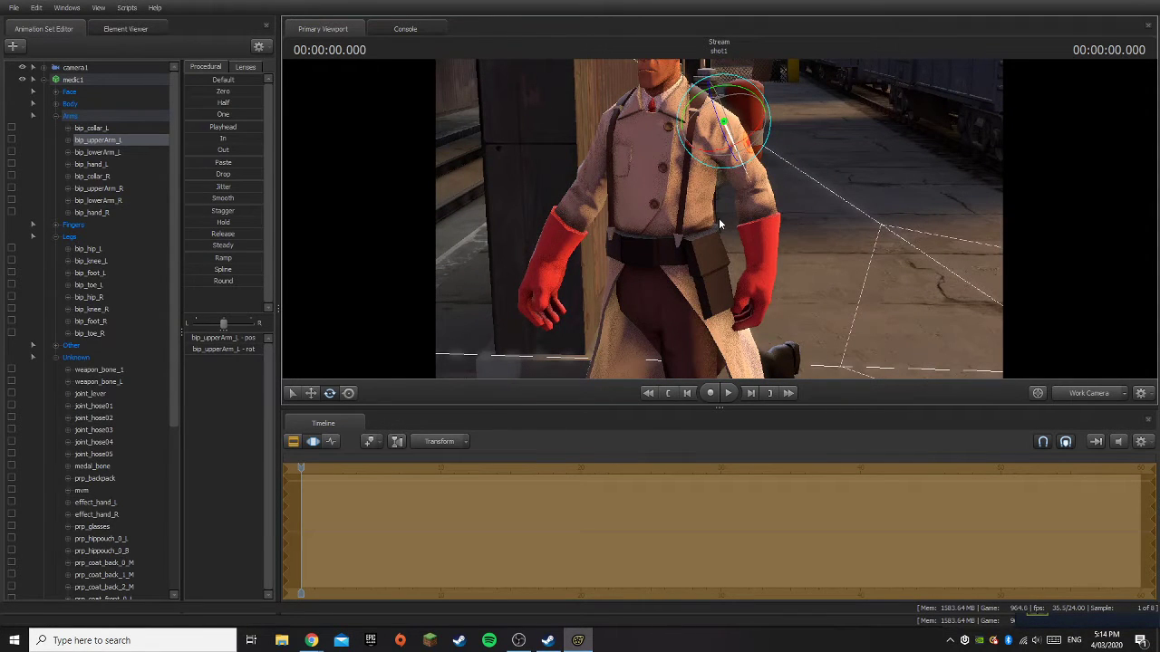
- Rotate bip_hand_L to turn the left hand at the wrist
key(Right)
click(756, 270)
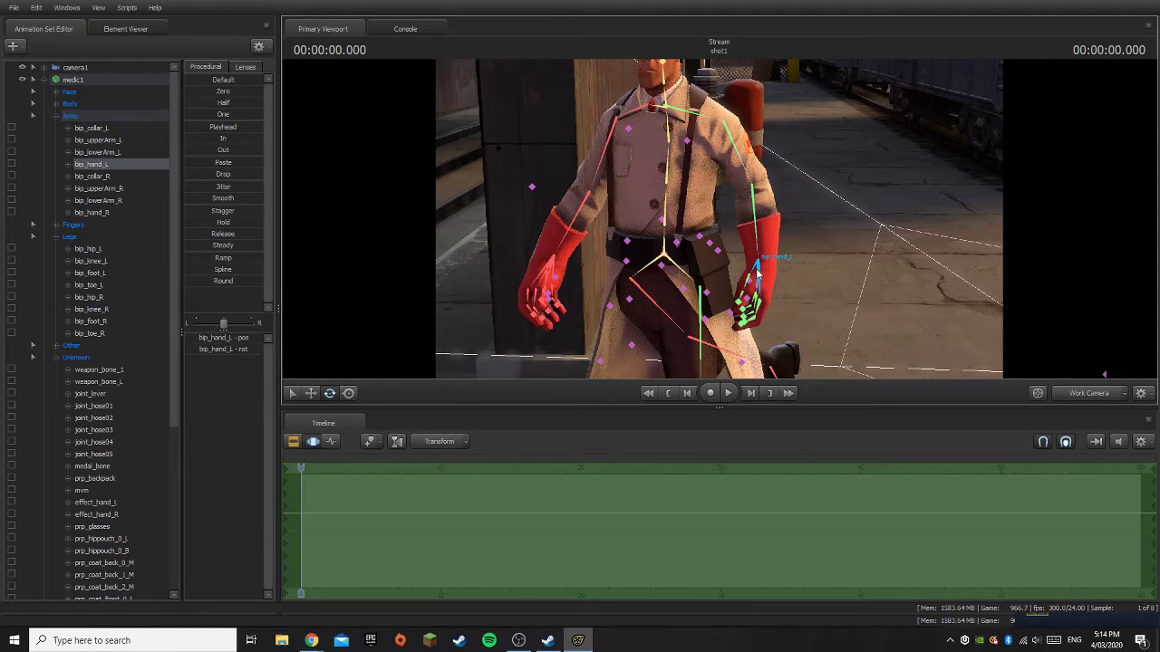
drag(757, 238, 760, 246)
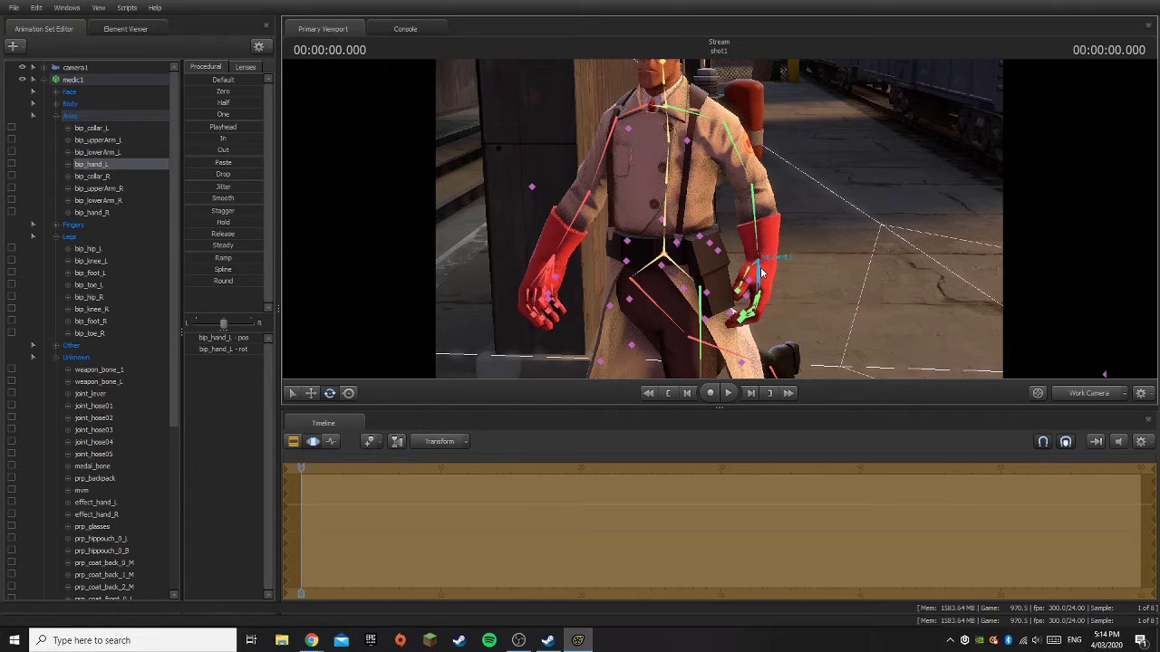
click(762, 270)
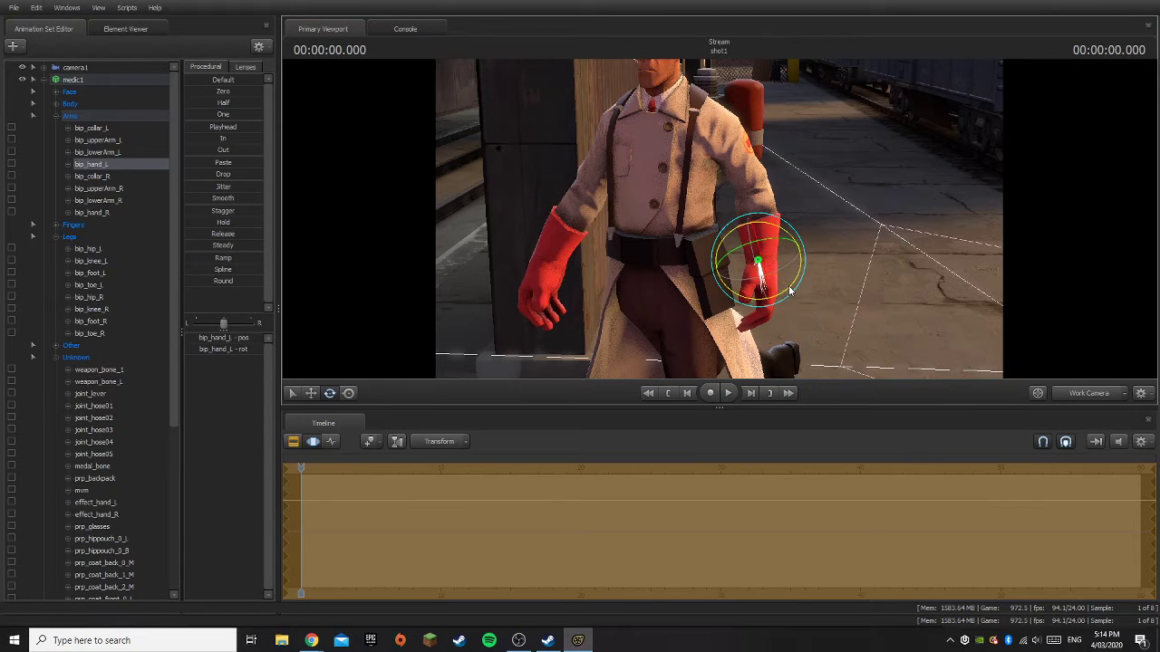
- Rotate bip_upperArm_R to swing the right upper arm away from the body
key(ctrl)
drag(817, 222, 906, 185)
key(a)
ctrl+click(623, 250)
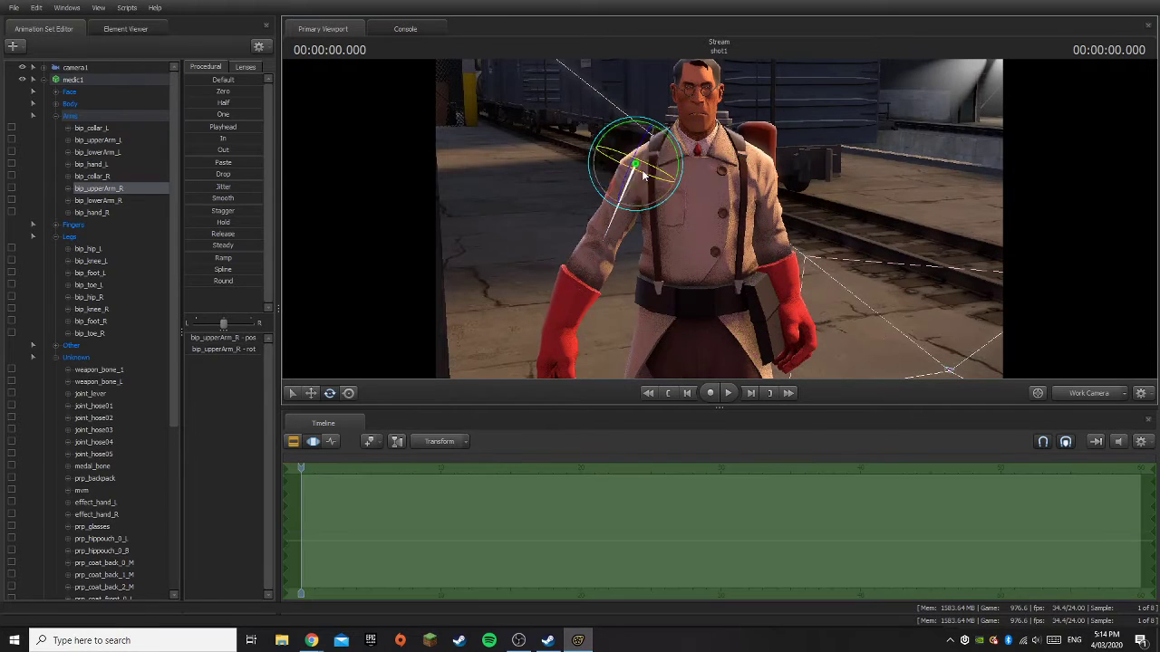
drag(644, 175, 571, 277)
- Rotate bip_lowerArm_R to raise the right forearm in front of the Medic
key(ctrl)
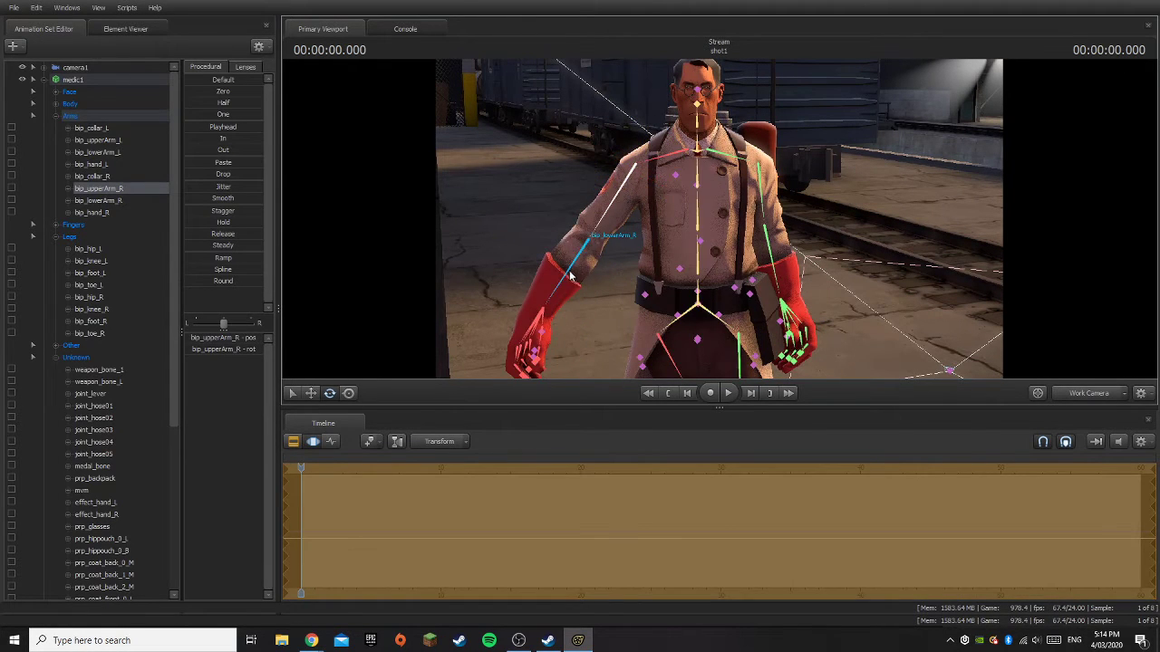
ctrl+click(570, 276)
drag(591, 231, 719, 217)
key(ctrl)
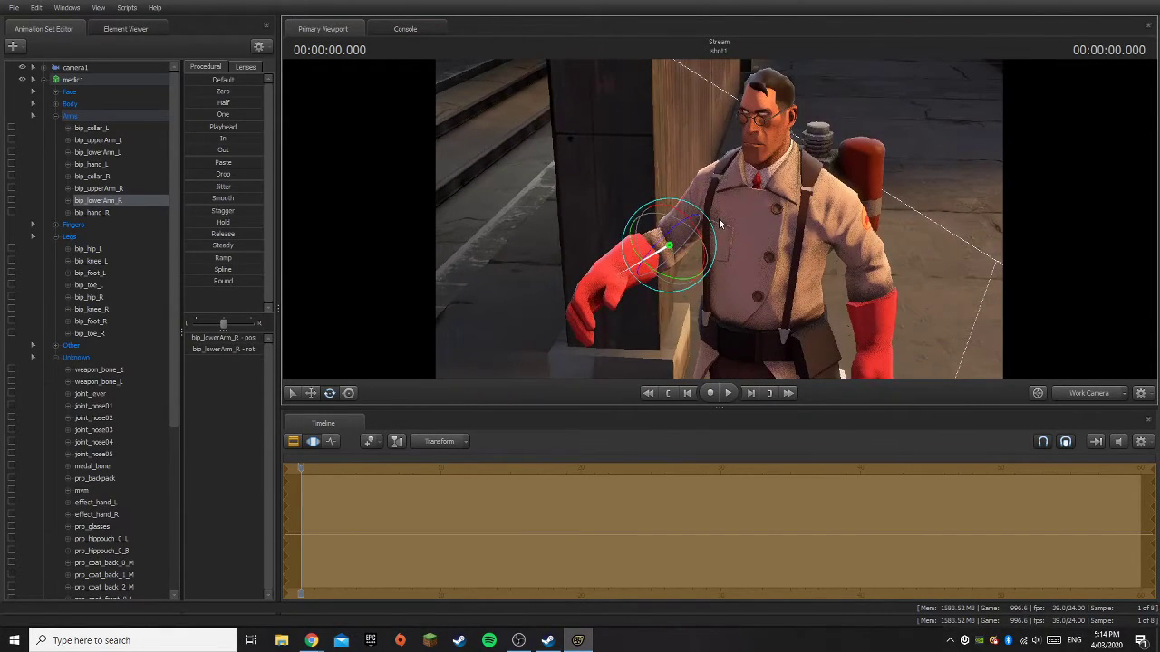
- Collapse the Unknown and Legs control groups of medic1 and clear the bone selection
click(55, 358)
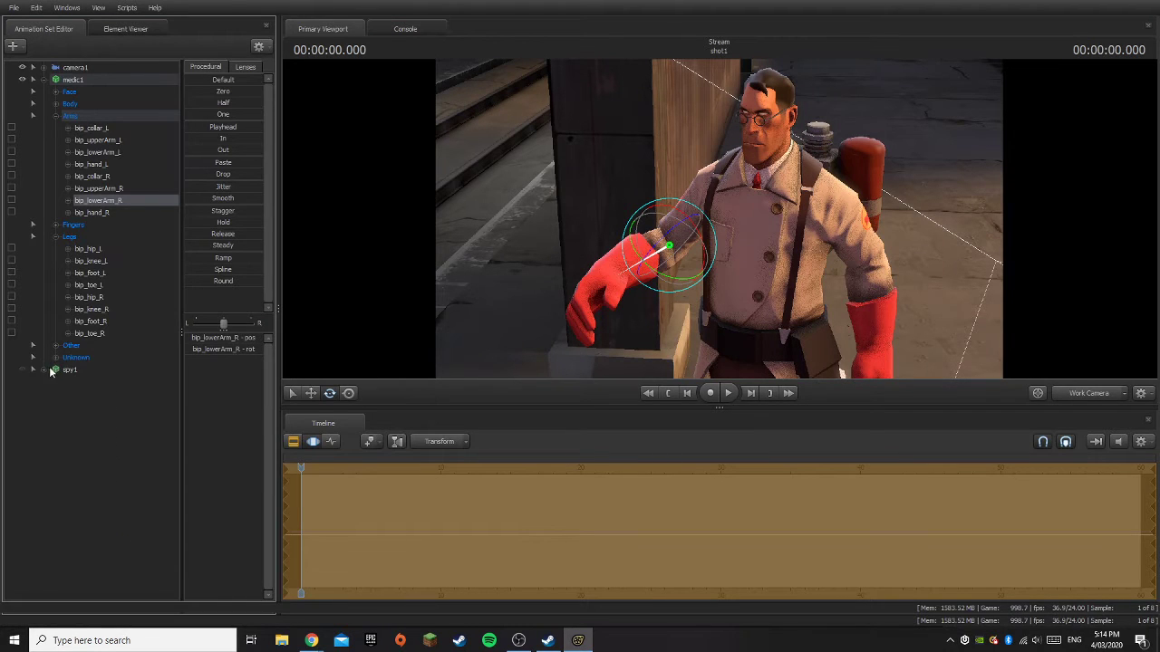
click(54, 240)
click(97, 363)
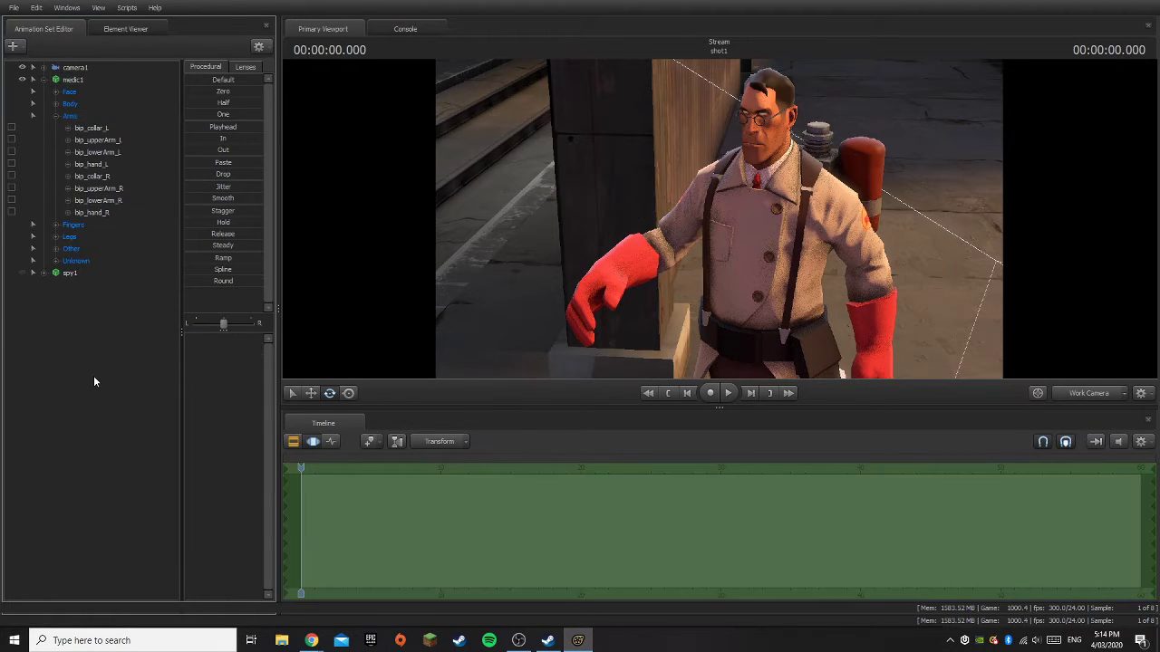
- Rotate bip_spine_2 and bip_spine_1 to adjust the lean of the Medic's upper torso
drag(844, 268, 718, 218)
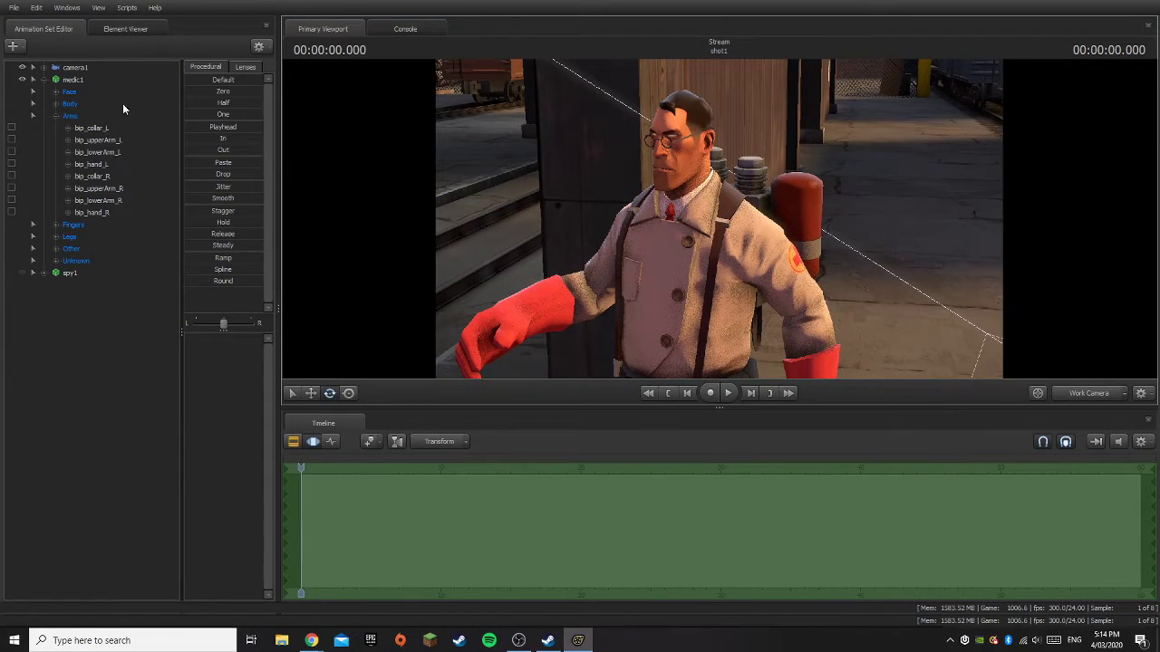
drag(634, 217, 720, 223)
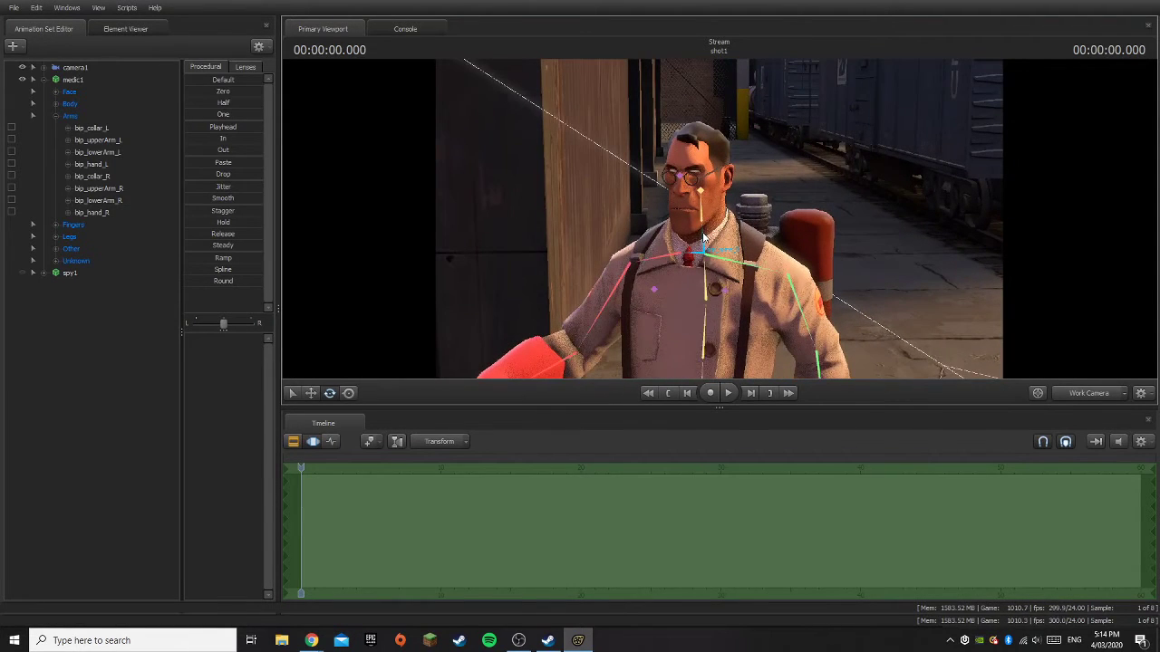
click(706, 269)
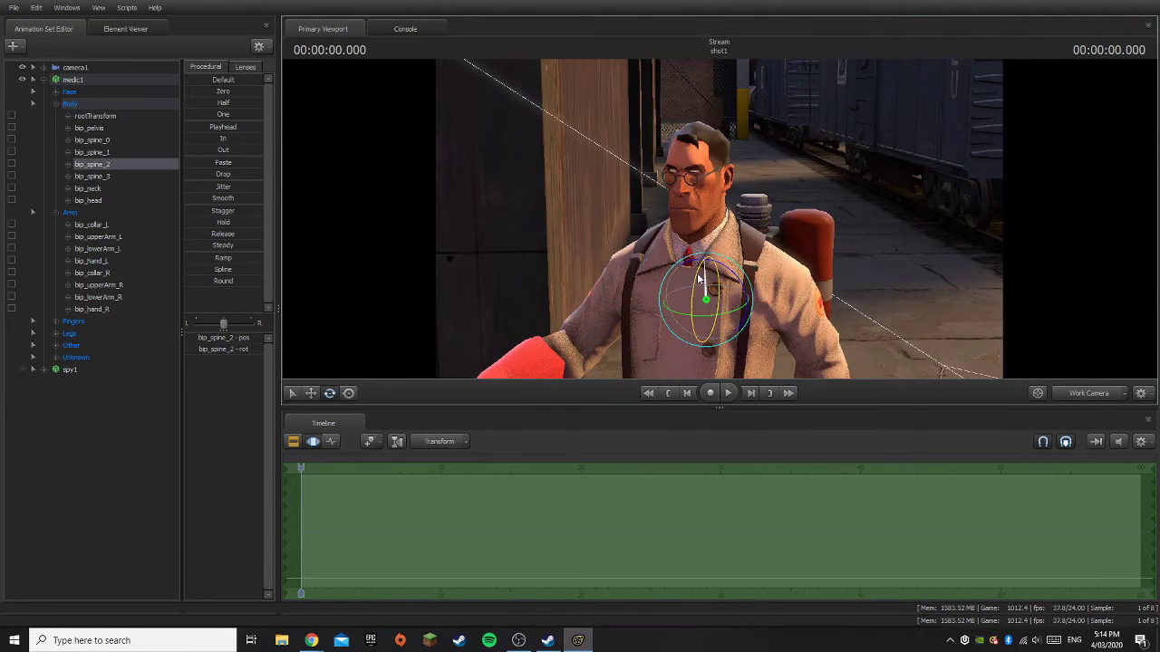
drag(697, 273, 661, 295)
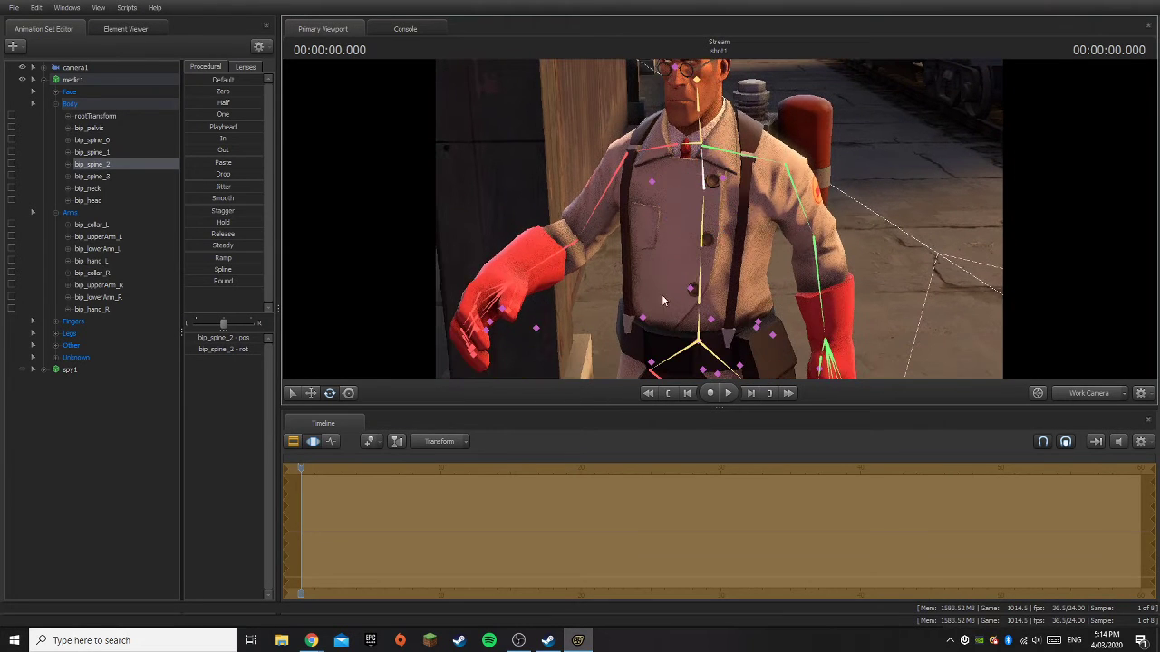
click(700, 243)
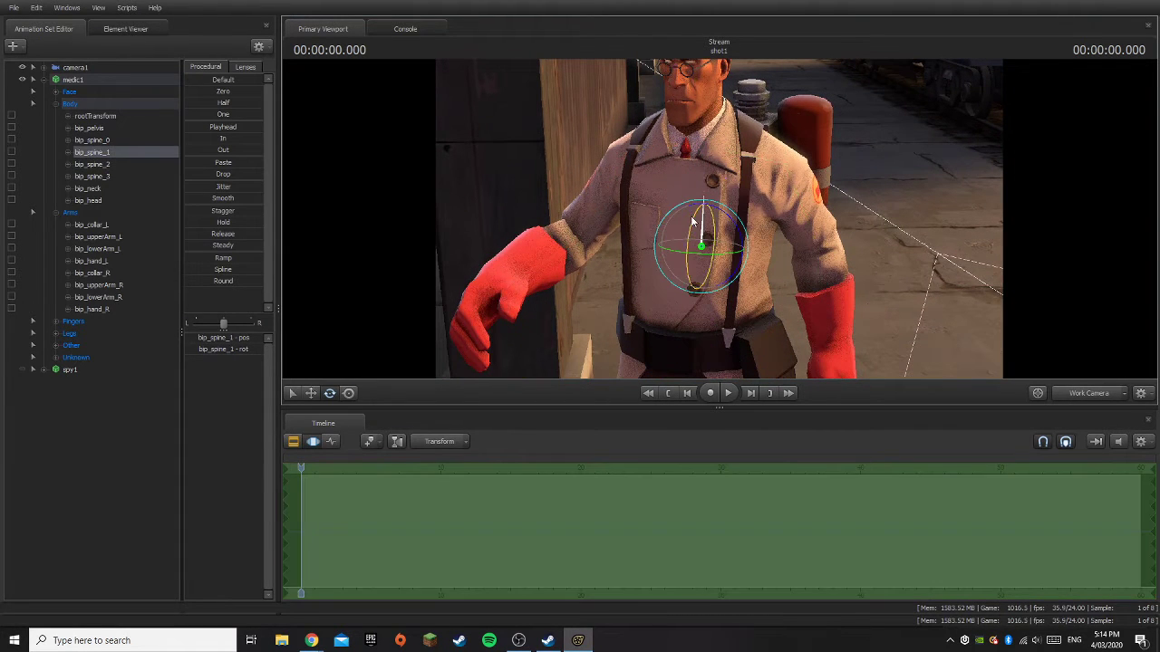
drag(693, 218, 669, 127)
- Undo the last rotation of prp_glasses and readjust the glasses on the Medic's face
click(116, 430)
ctrl+click(694, 179)
ctrl+click(687, 138)
ctrl+click(680, 121)
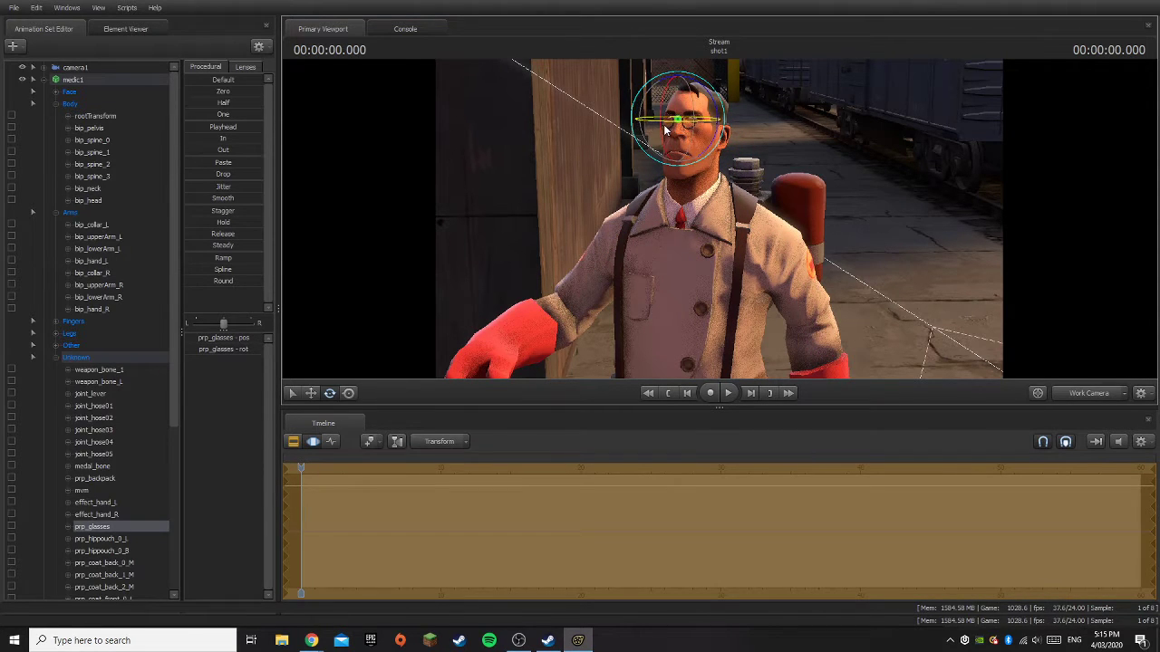
key(ctrl+z)
drag(698, 83, 699, 85)
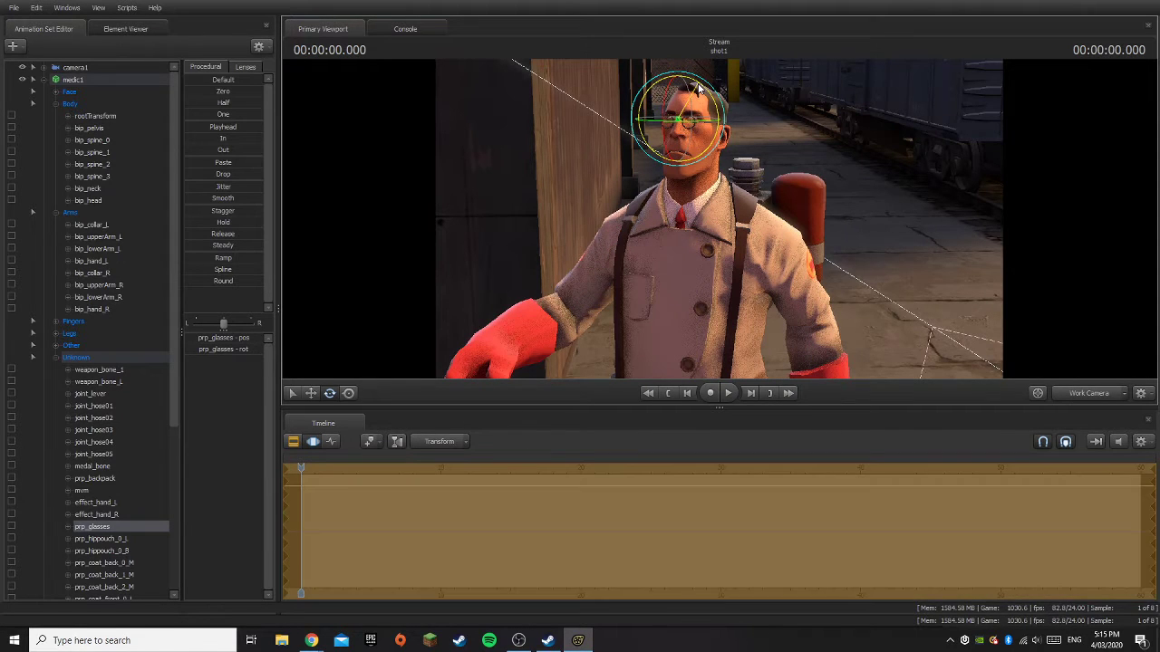
- Collapse the Body, Unknown and Arms control groups, clear the selection, and check the pose through camera1
click(56, 105)
click(56, 261)
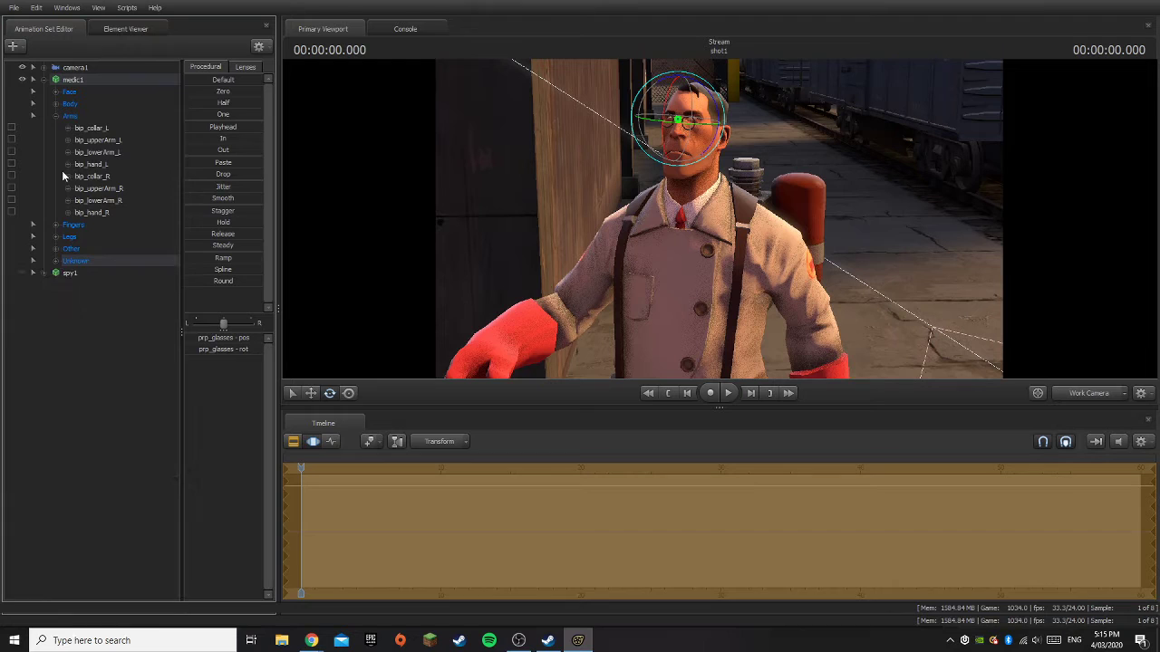
click(56, 117)
click(690, 248)
click(1088, 393)
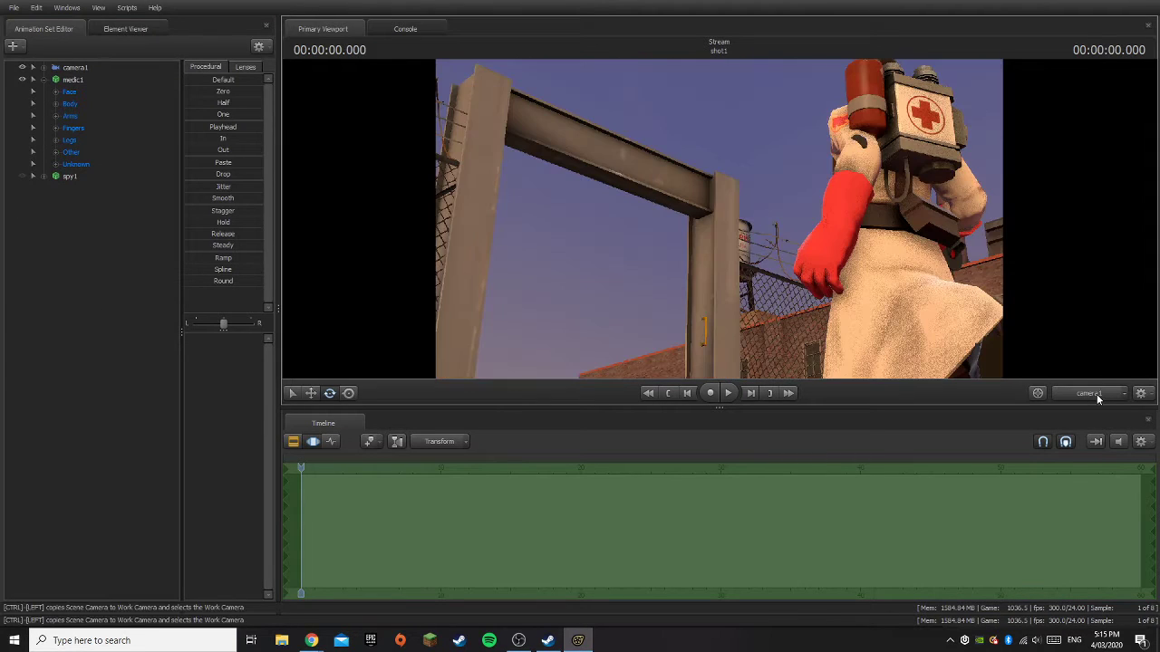
- Return to the work camera and adjust bip_lowerArm_L around the gap at the left elbow
click(1090, 393)
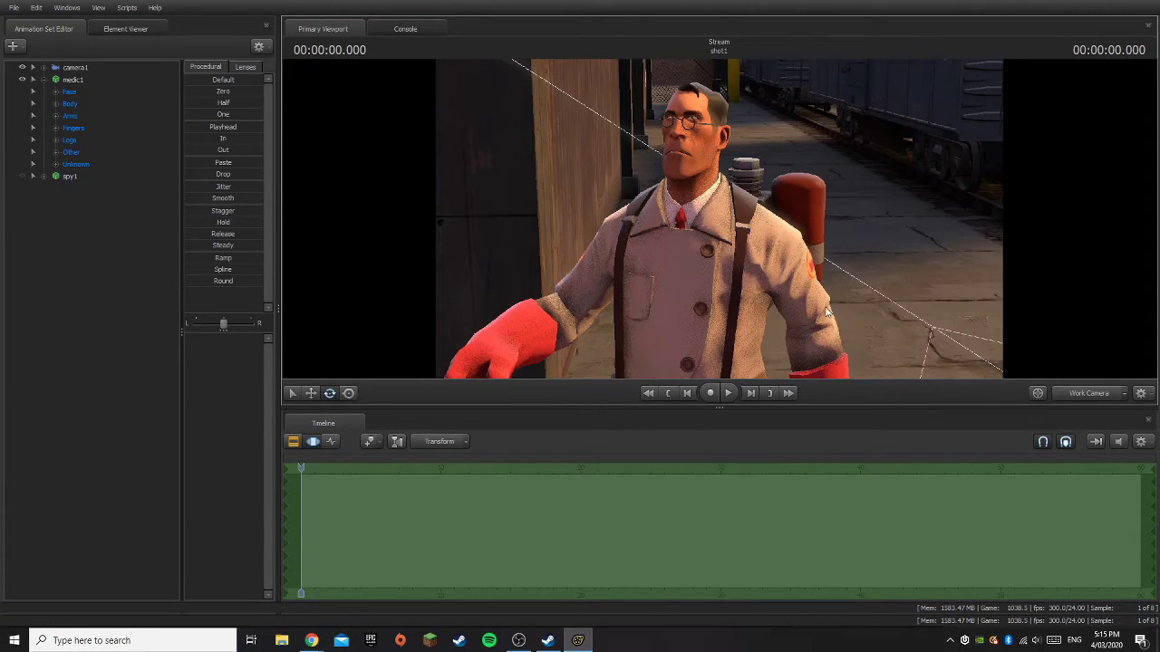
key(d)
drag(719, 218, 511, 227)
drag(769, 217, 621, 185)
key(ctrl)
key(d)
key(a)
key(a)
key(d)
key(ctrl)
ctrl+click(714, 241)
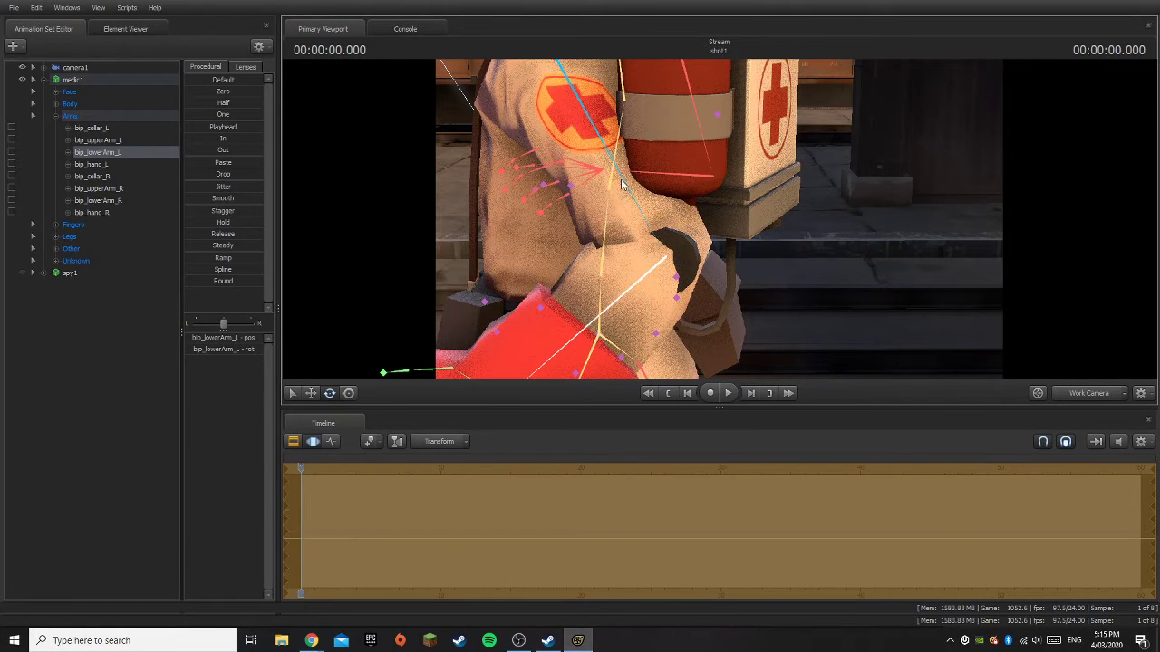
- Try rotating bip_upperArm_L to close the gap at the left elbow, and undo the change
ctrl+click(609, 157)
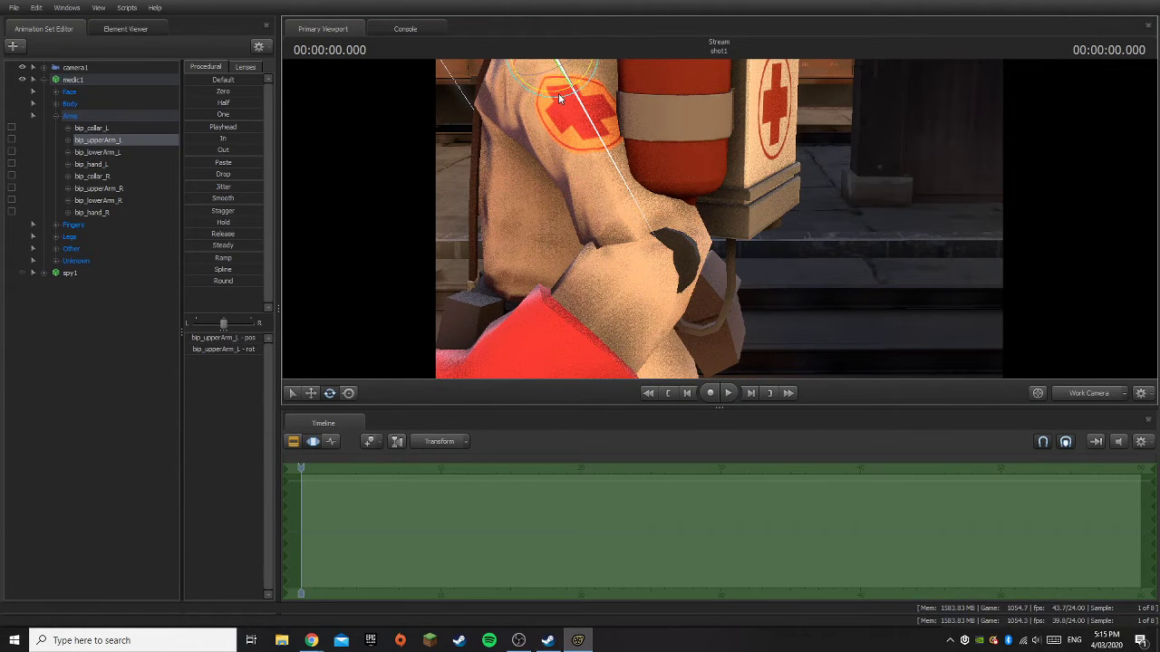
drag(558, 94, 539, 100)
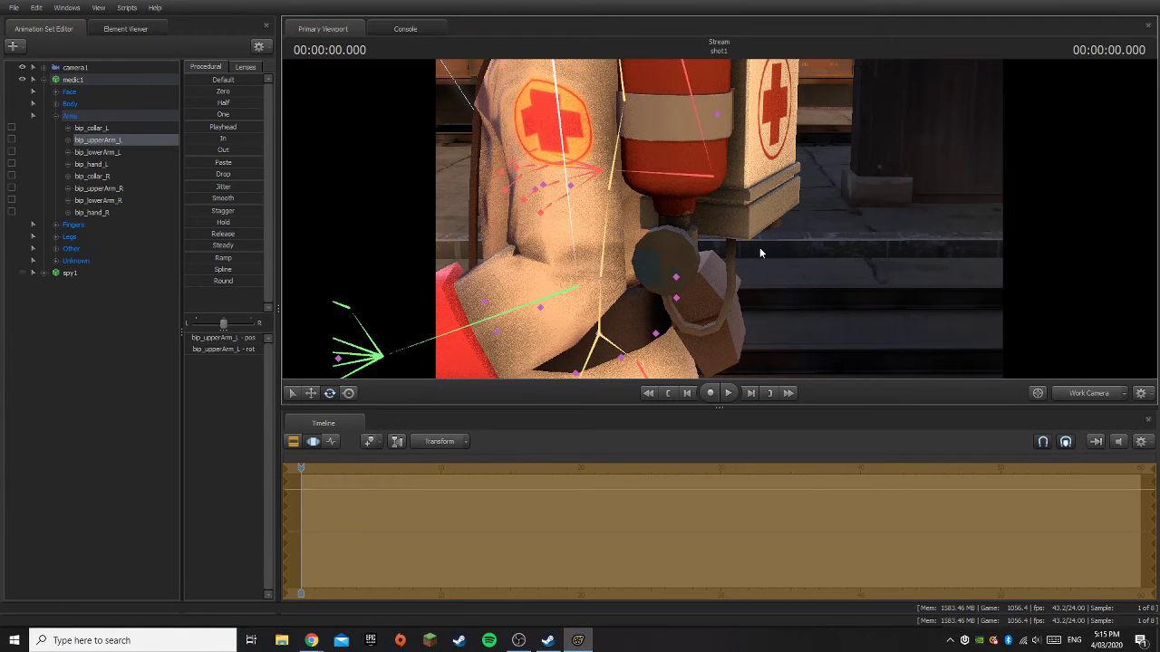
key(ctrl+z)
key(ctrl+z)
- Rotate bip_upperArm_L to bring the left elbow forward and close the sleeve gap, then clear the selection
drag(759, 248, 775, 215)
key(s)
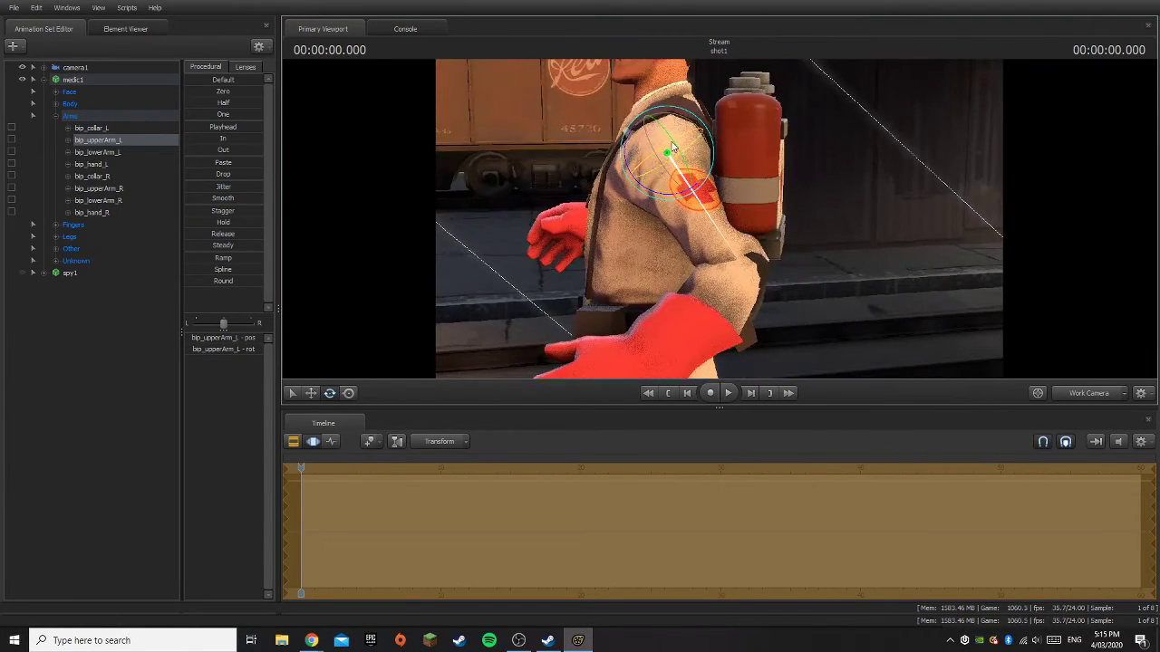
drag(672, 145, 674, 154)
key(ctrl+z)
drag(660, 128, 697, 190)
click(166, 434)
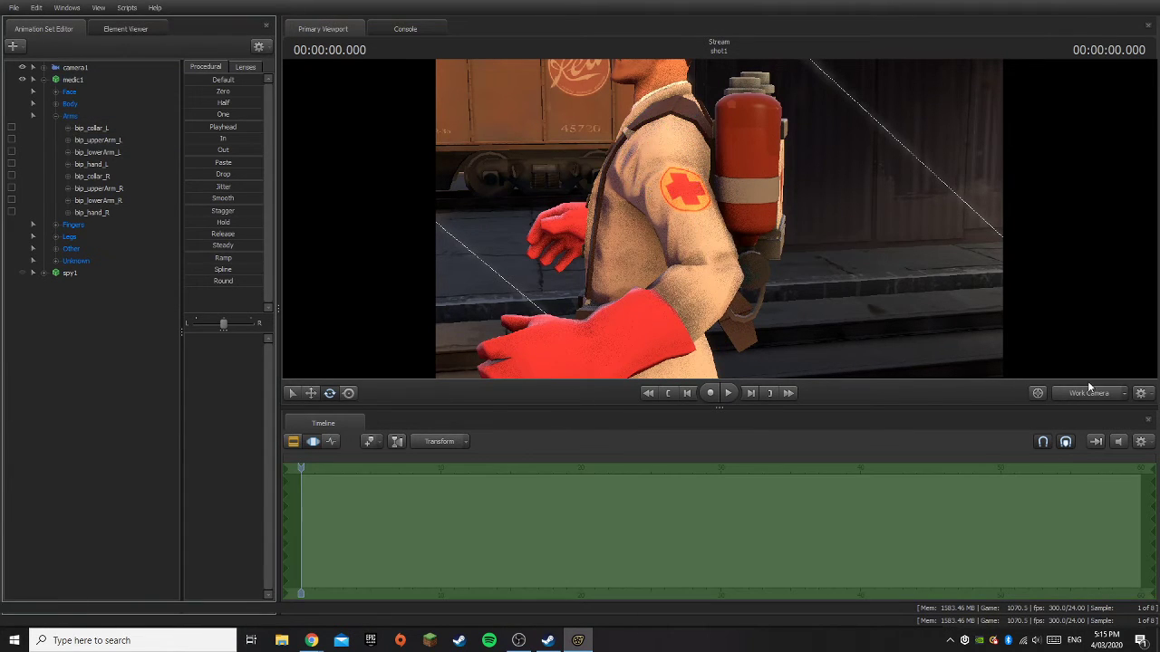
- Compare the pose between camera1 and the work camera, shift camera1's framing slightly, and return to the work camera with nothing selected
click(1101, 392)
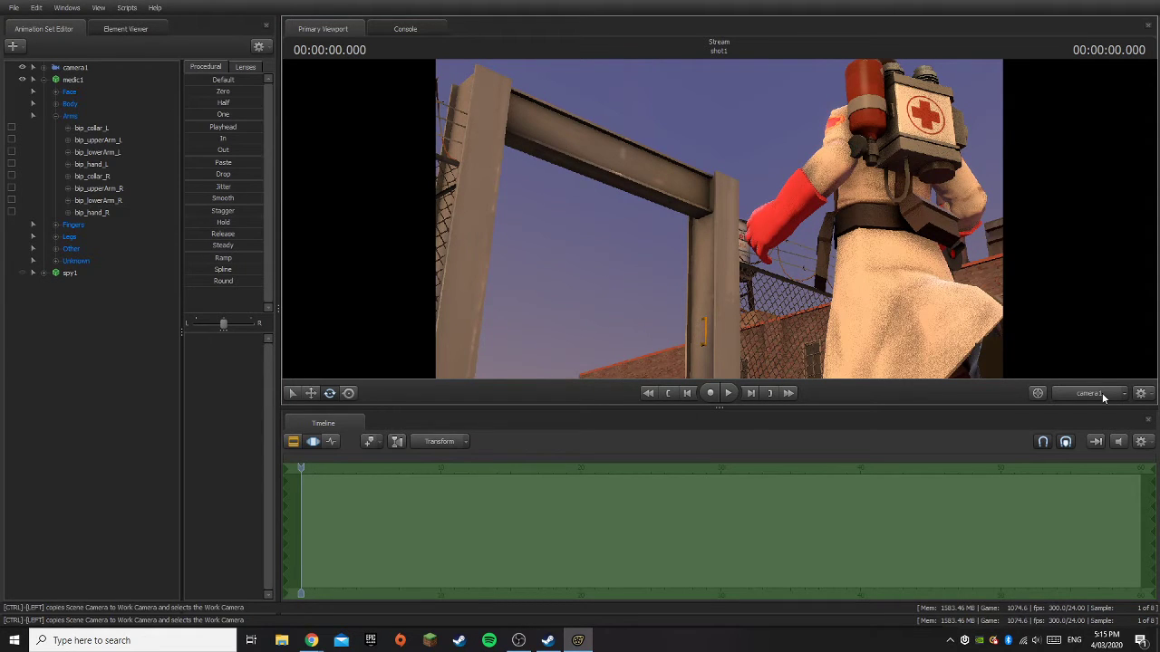
click(1102, 392)
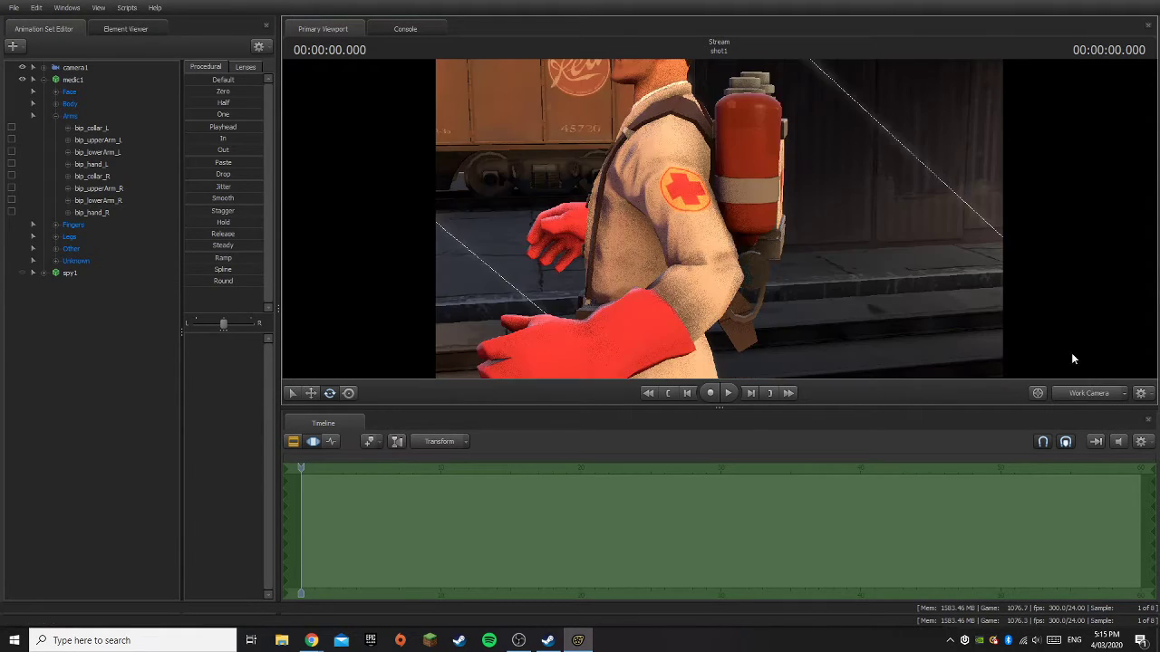
click(1090, 395)
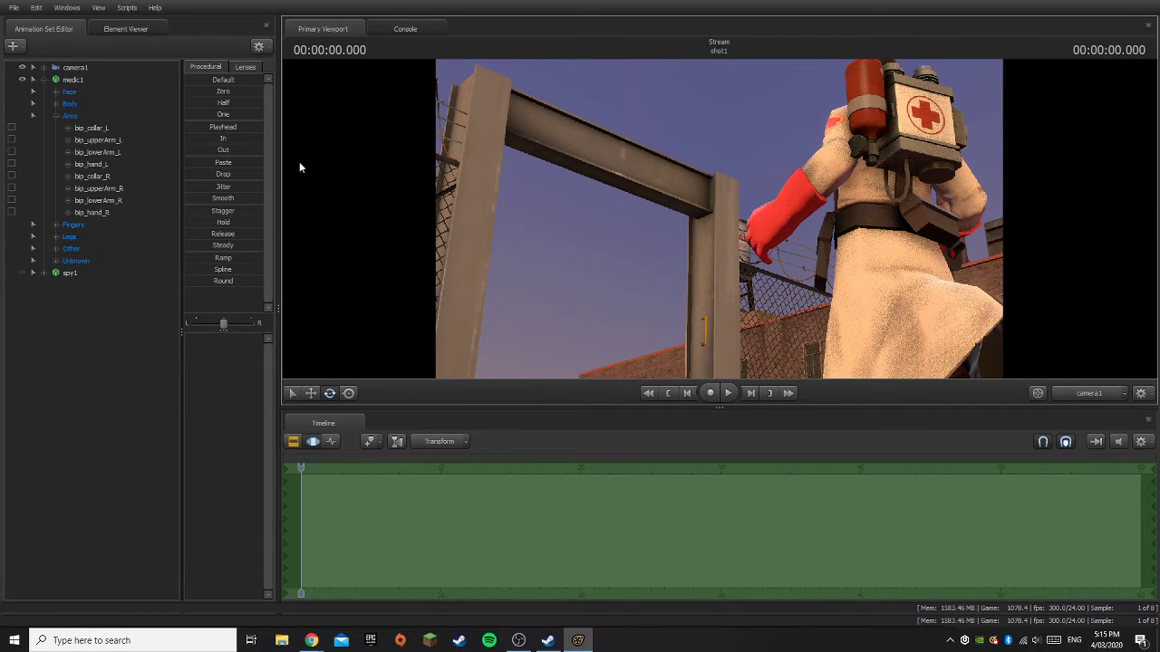
click(91, 69)
drag(711, 282, 721, 287)
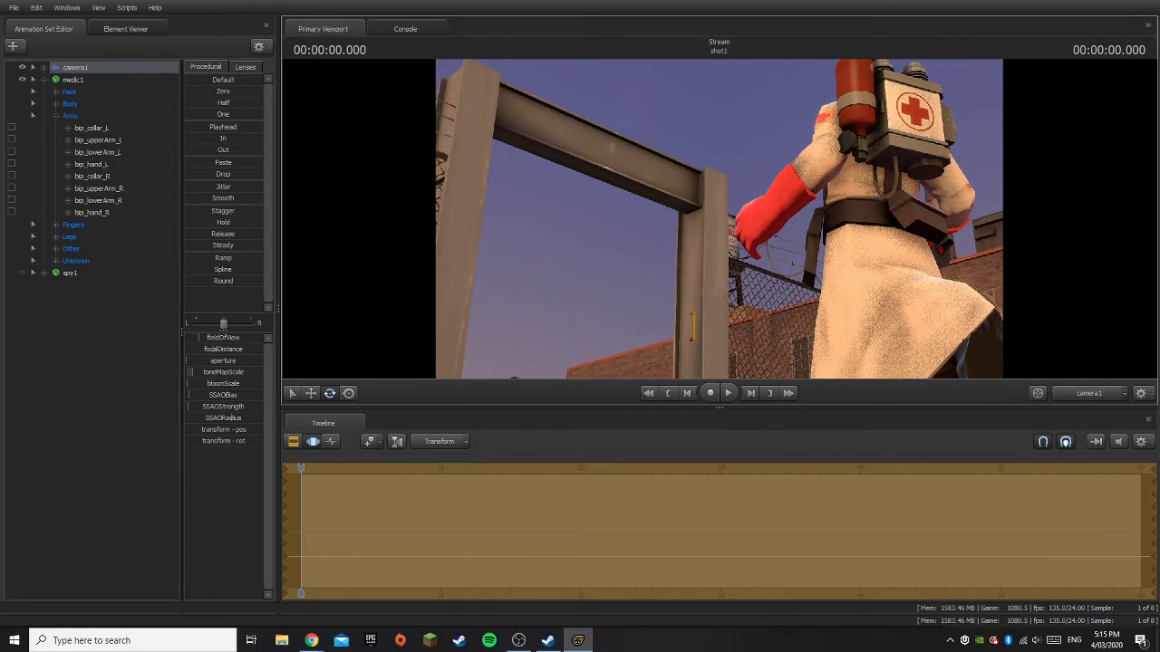
key(F4)
click(89, 386)
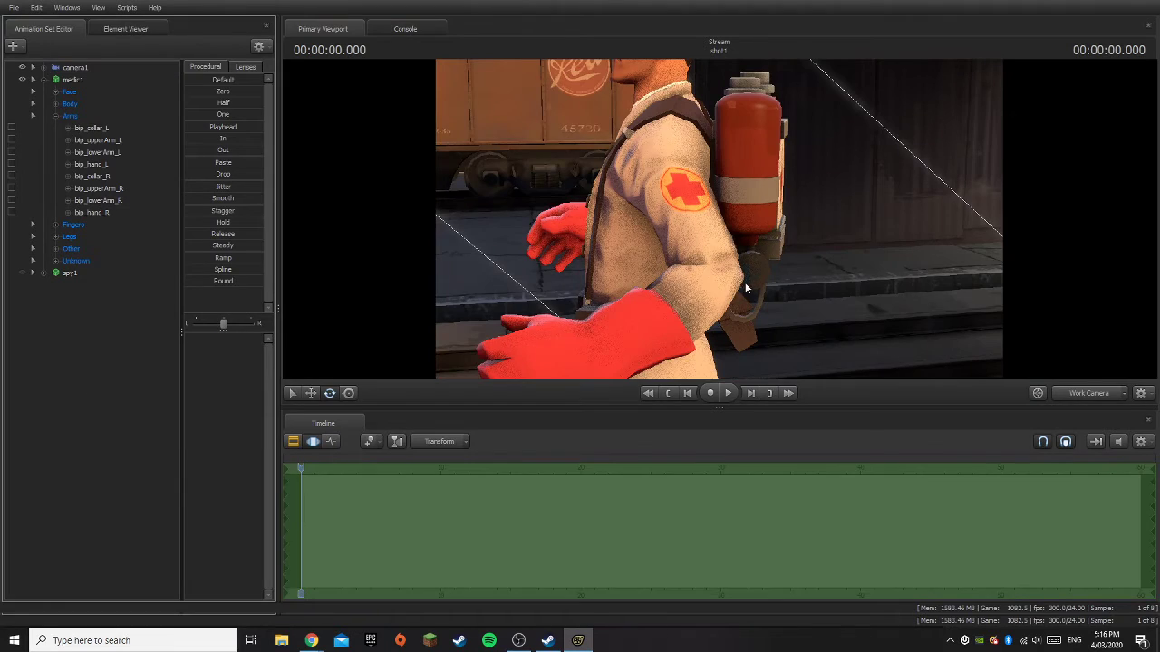
- Collapse the Arms group and attach the amputator saw model to medic1's right hand
drag(745, 281, 672, 216)
click(55, 116)
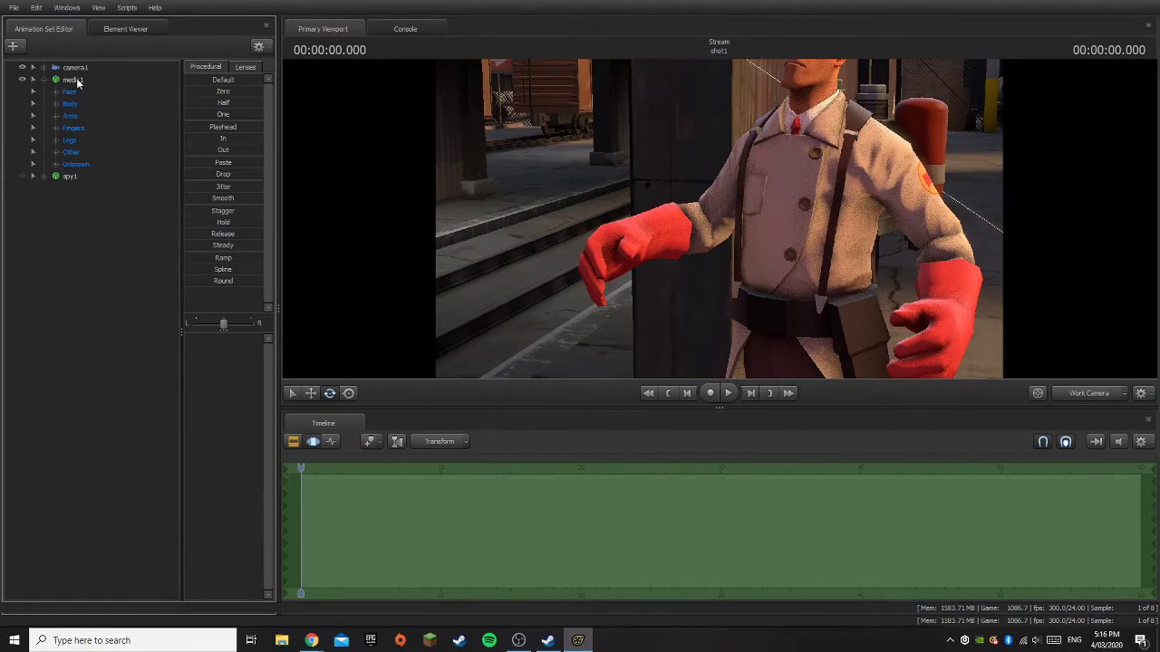
click(76, 80)
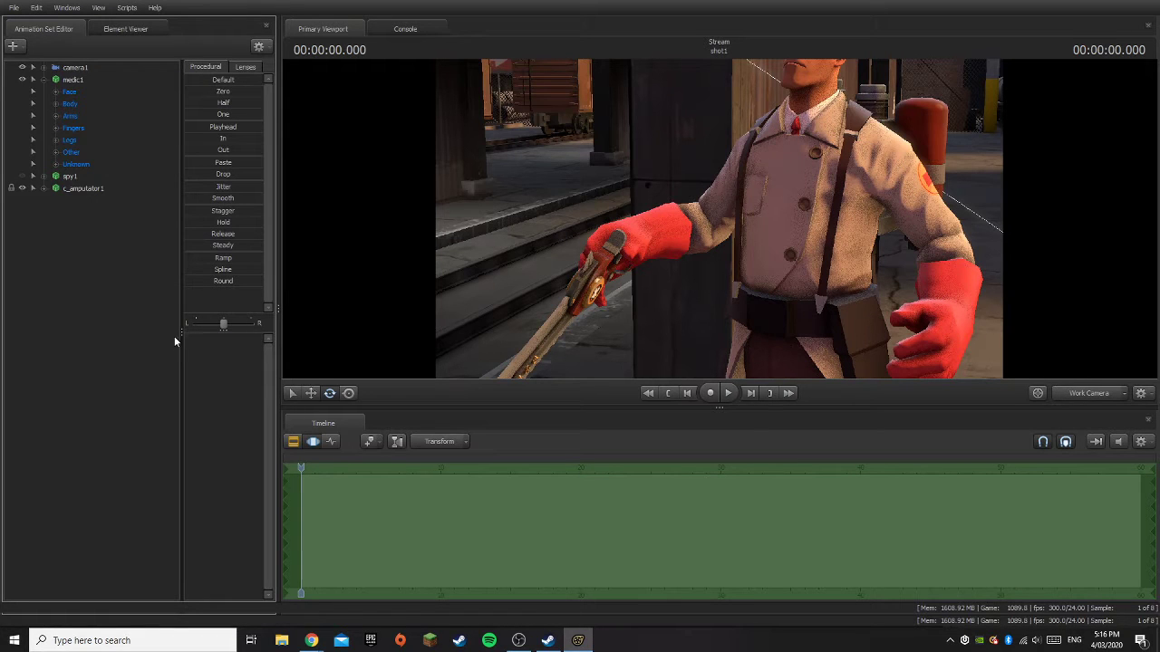
- Rotate bip_thumb_1_R to bring the right thumb down toward the amputator's handle
drag(831, 274, 719, 218)
key(a)
key(w)
key(w)
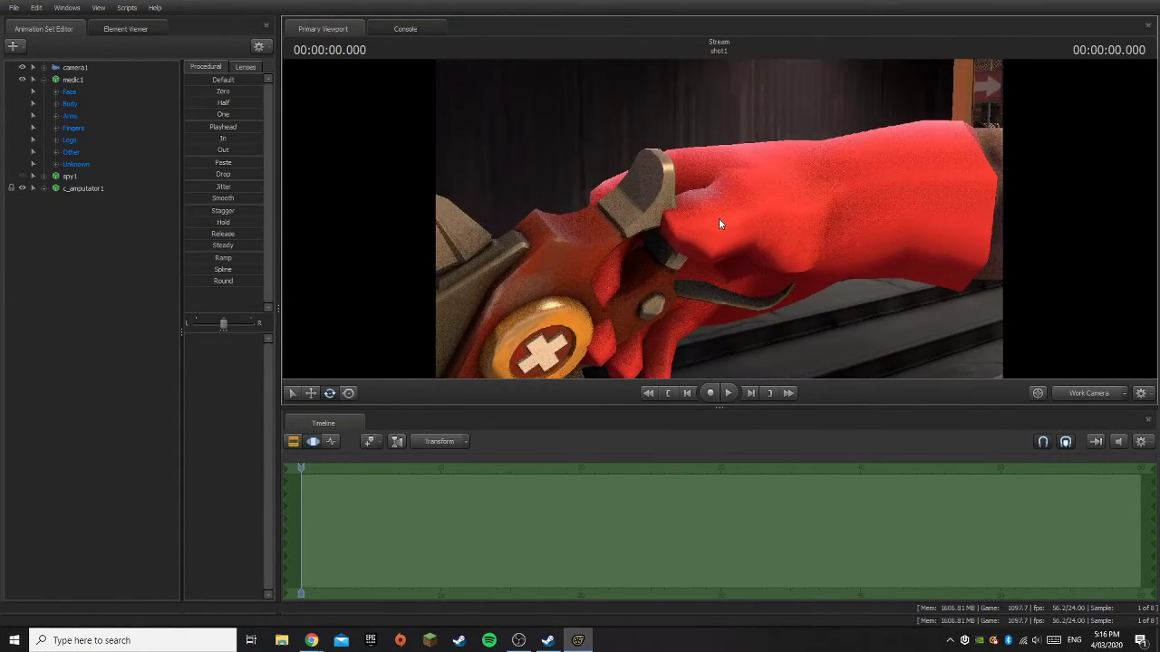
click(722, 228)
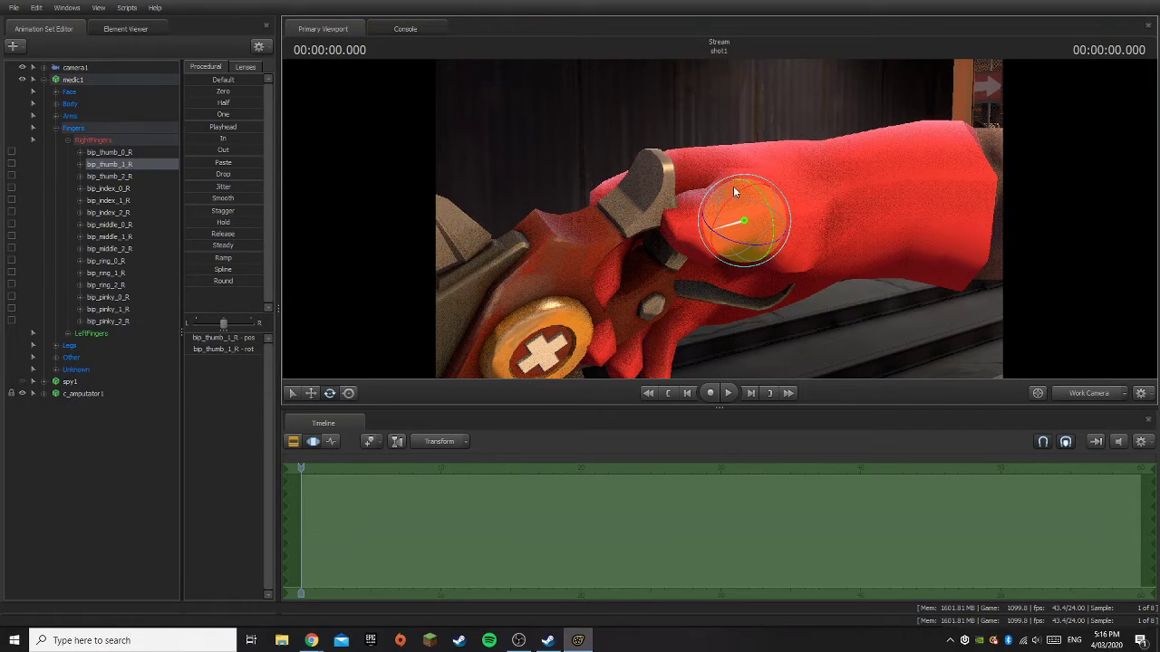
drag(741, 196, 649, 272)
- Try bending the right thumb tip with bip_thumb_2_R, and undo the last changes
click(696, 254)
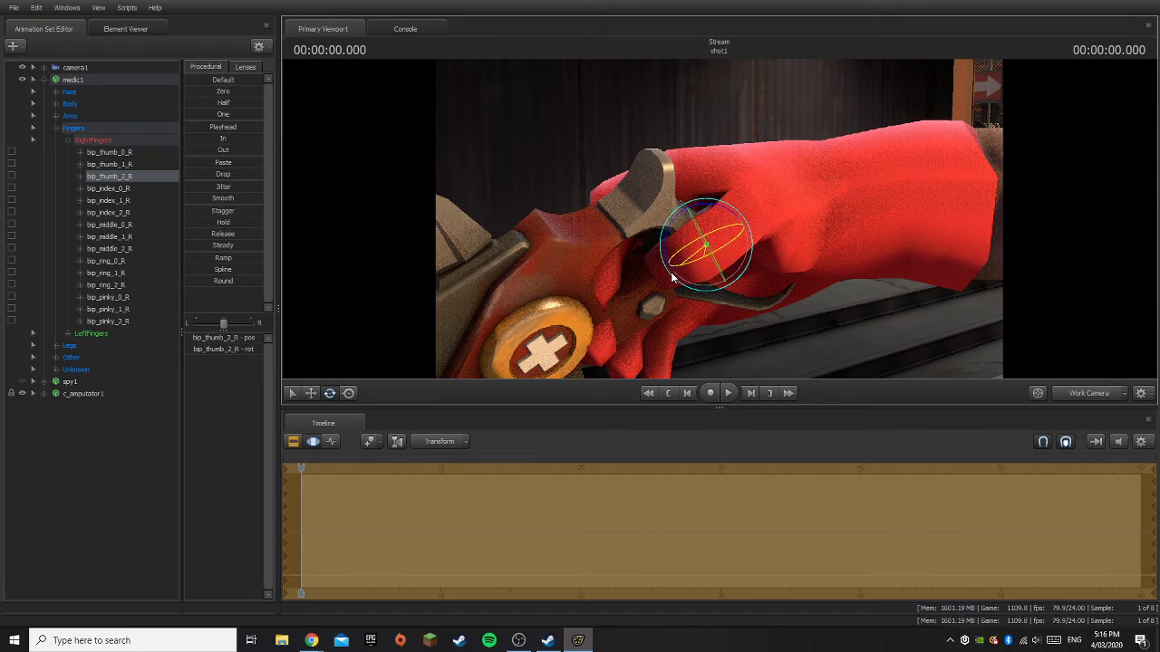
drag(715, 209, 726, 214)
drag(776, 317, 698, 358)
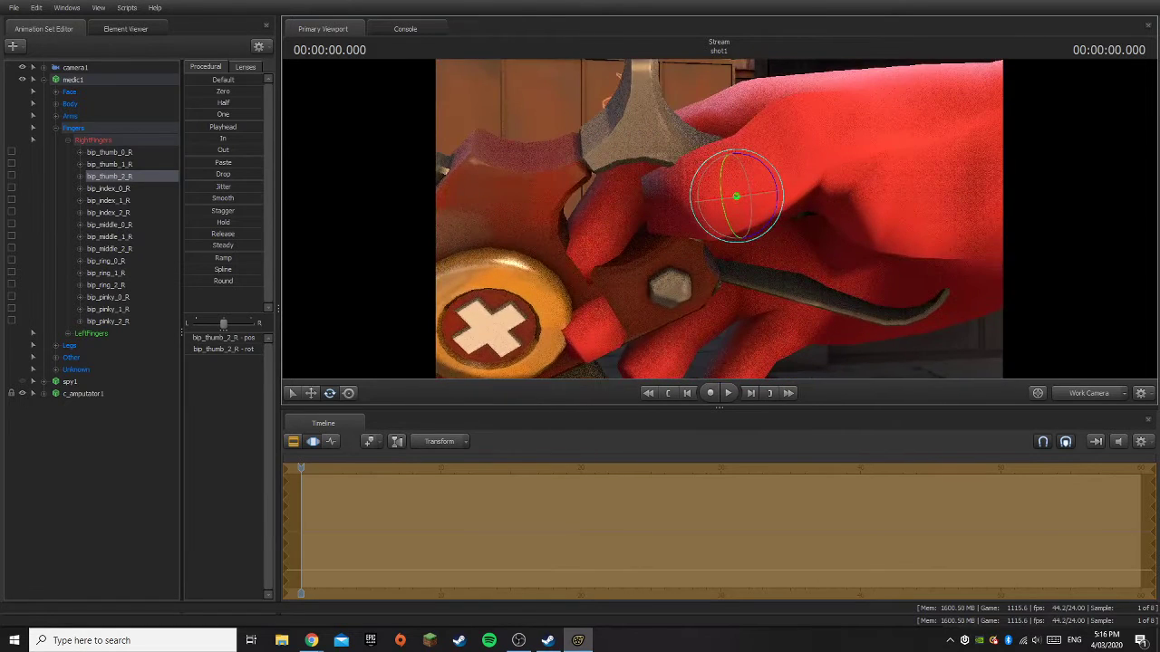
key(ctrl+z)
key(ctrl+z)
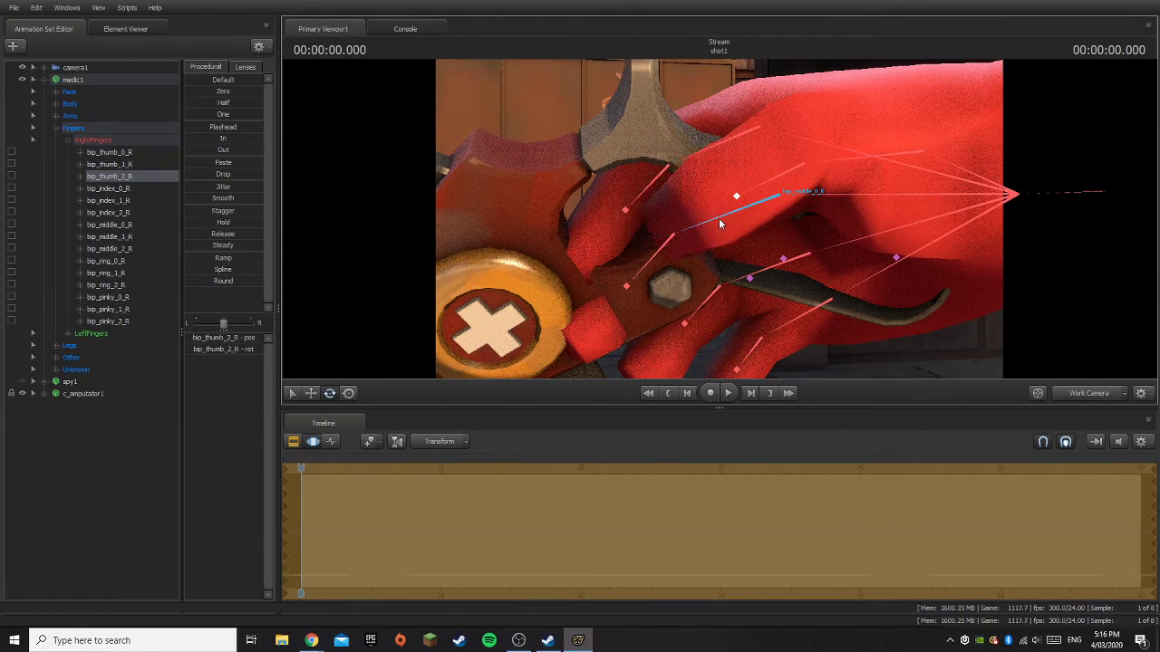
- Rotate bip_index_1_R and bip_index_2_R to curl the right index finger around the amputator's handle
key(ctrl)
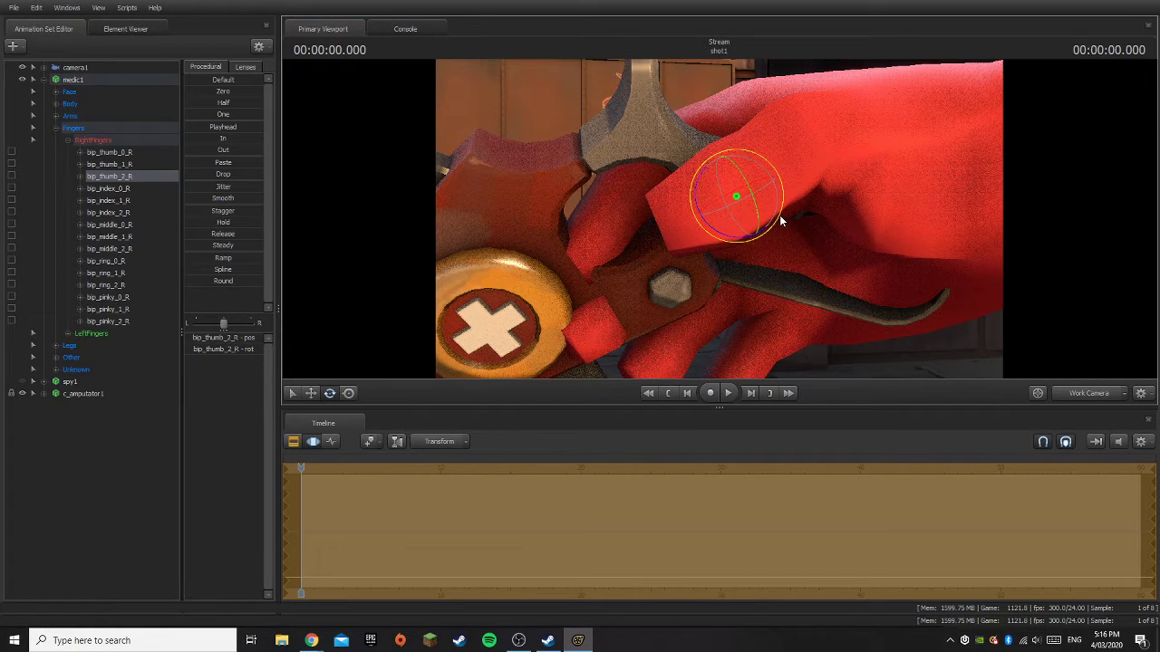
key(ctrl)
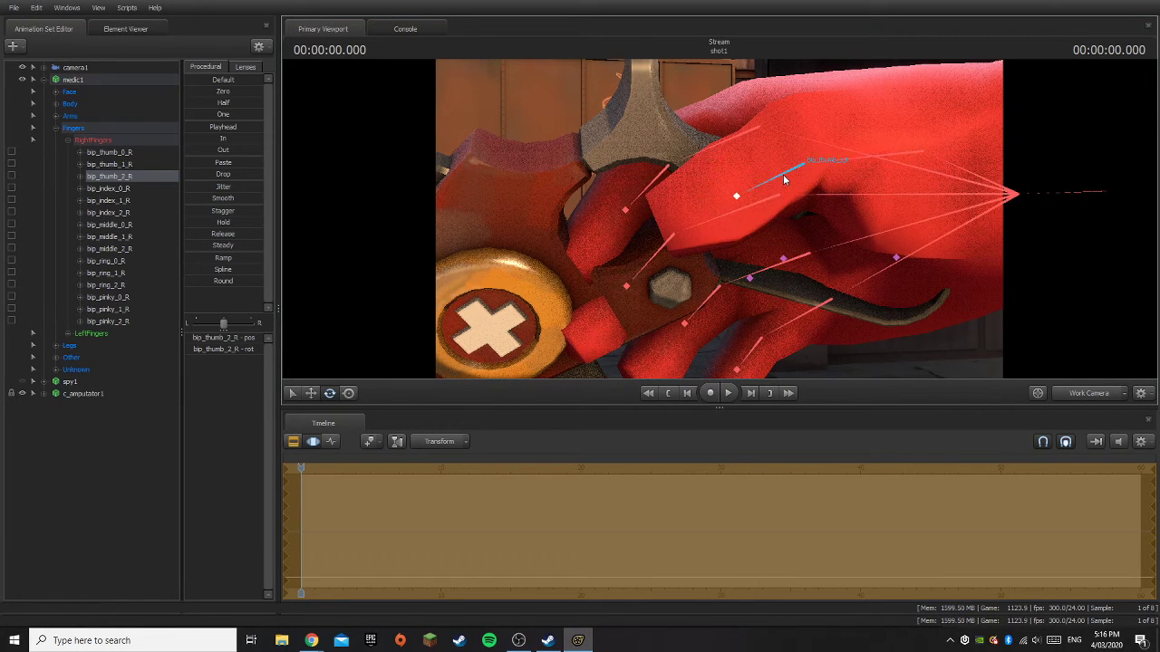
ctrl+click(736, 138)
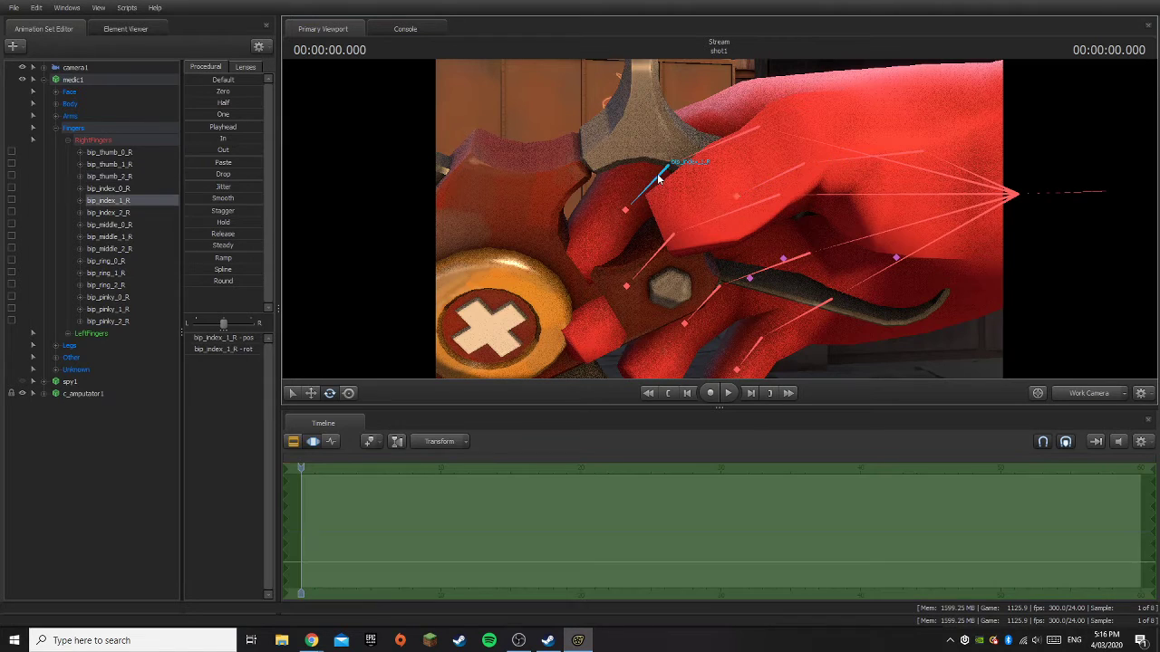
mouse_move(676, 188)
mouse_down()
mouse_move(683, 179)
mouse_move(666, 221)
mouse_move(693, 197)
mouse_up()
key(ctrl)
ctrl+click(644, 210)
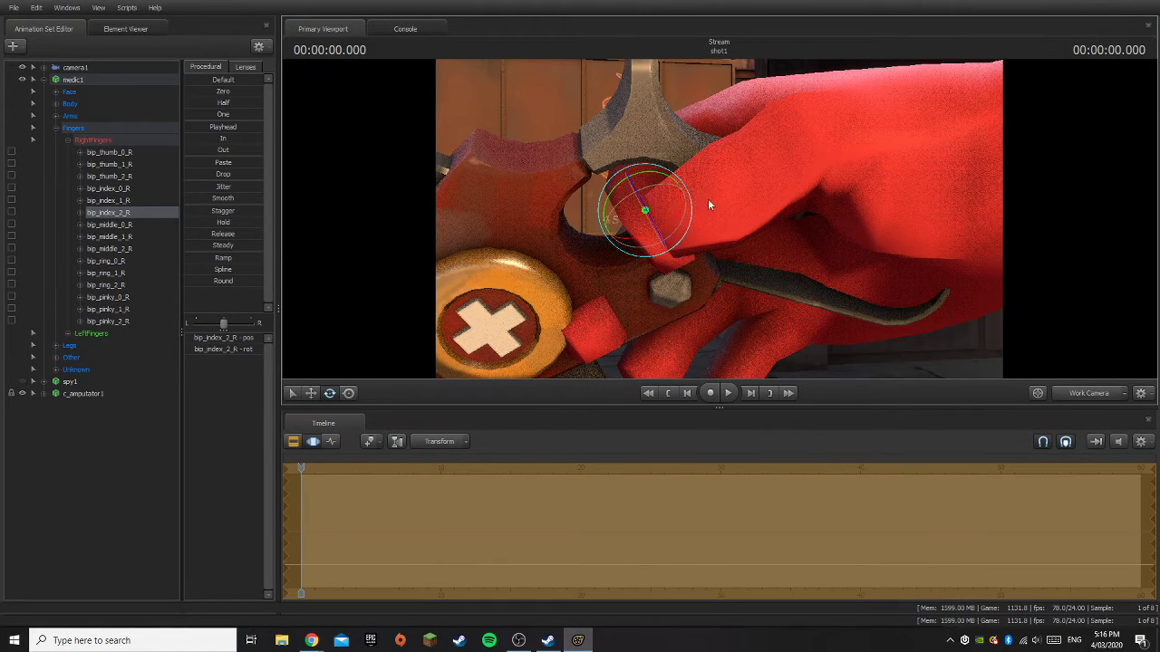
- Rotate bip_thumb_1_R and bip_thumb_2_R to close the right thumb over the curled index finger
ctrl+click(789, 168)
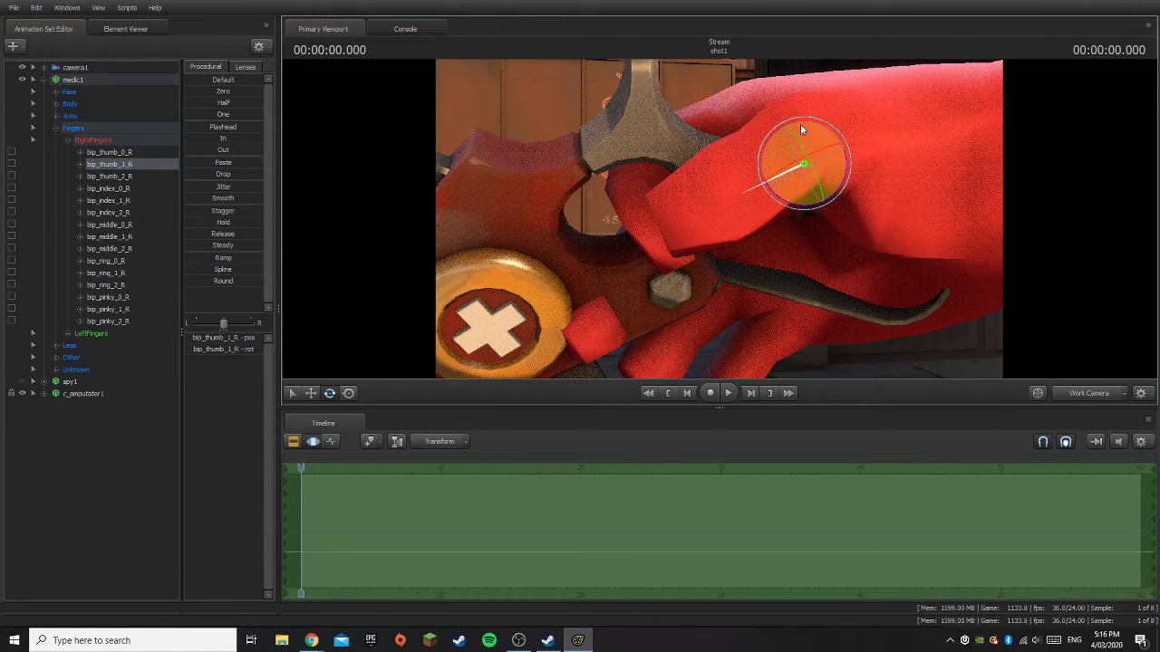
drag(802, 125, 846, 150)
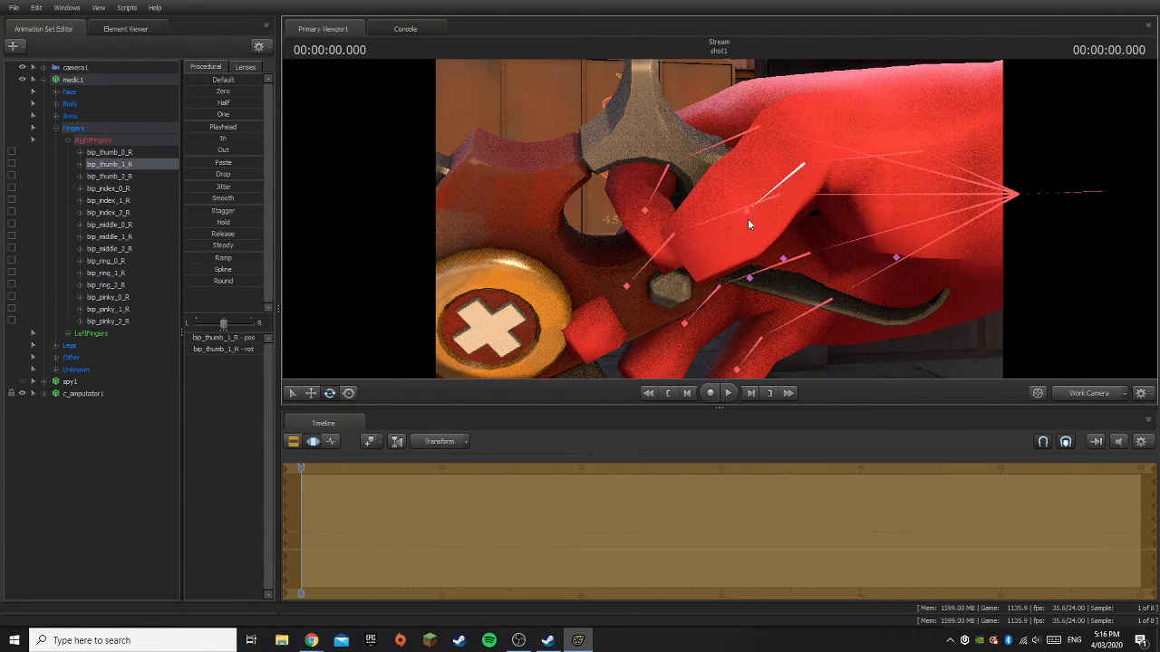
ctrl+click(746, 212)
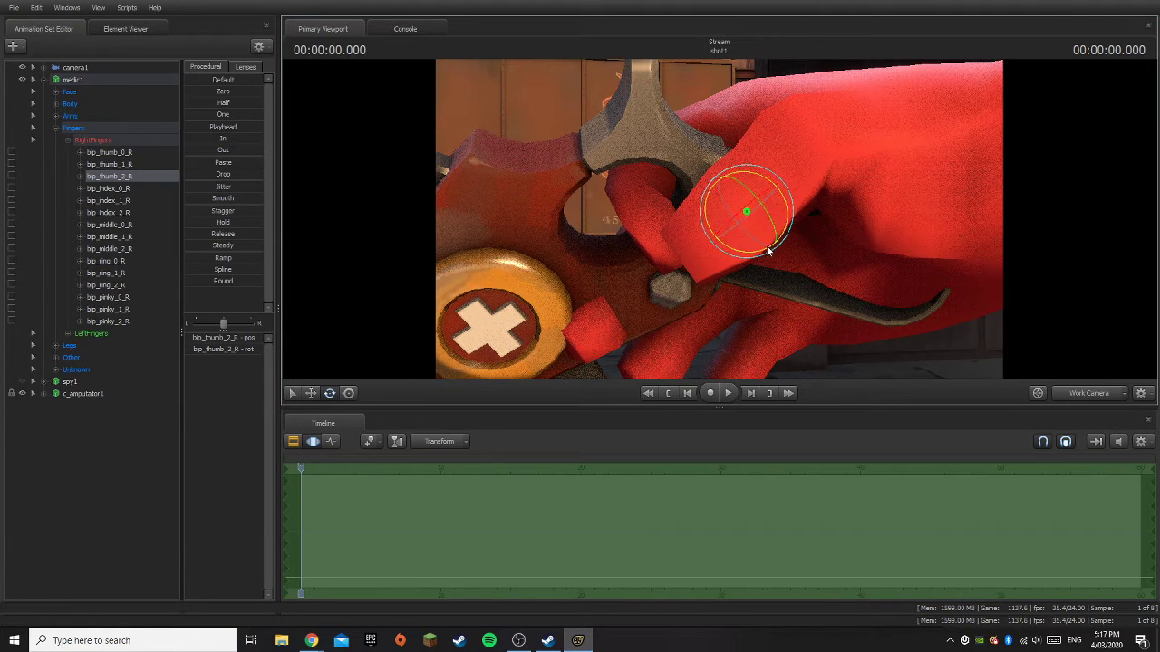
drag(766, 246, 687, 221)
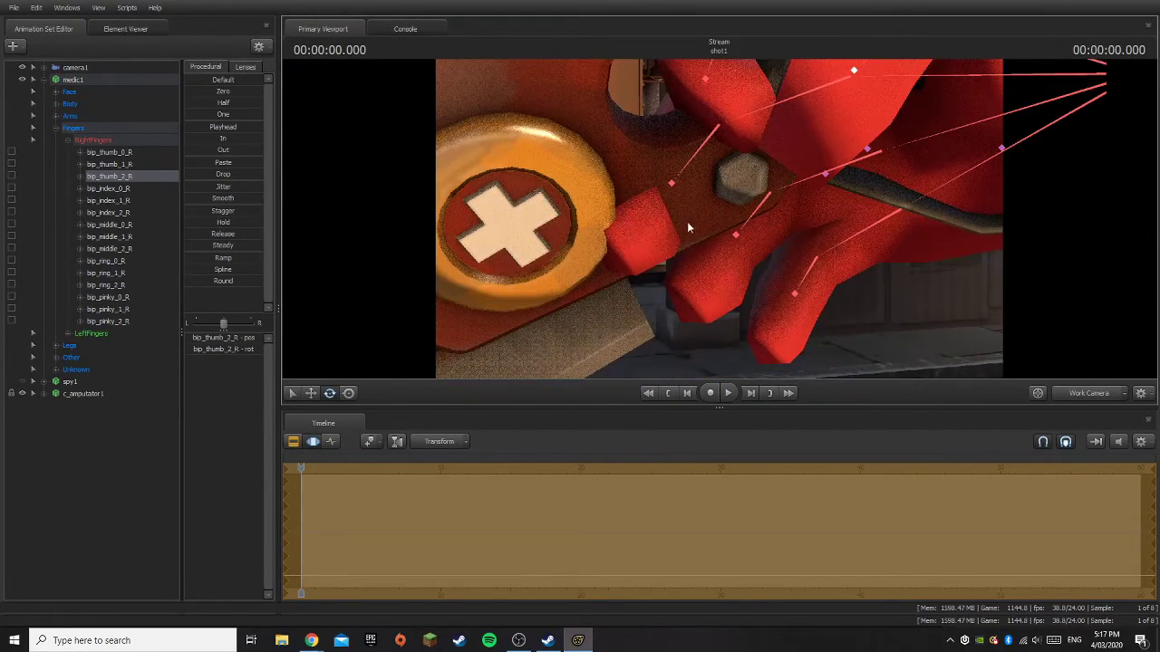
- Rotate bip_middle_0_R, bip_middle_1_R and bip_middle_2_R to wrap the right middle finger around the saw handle
click(747, 116)
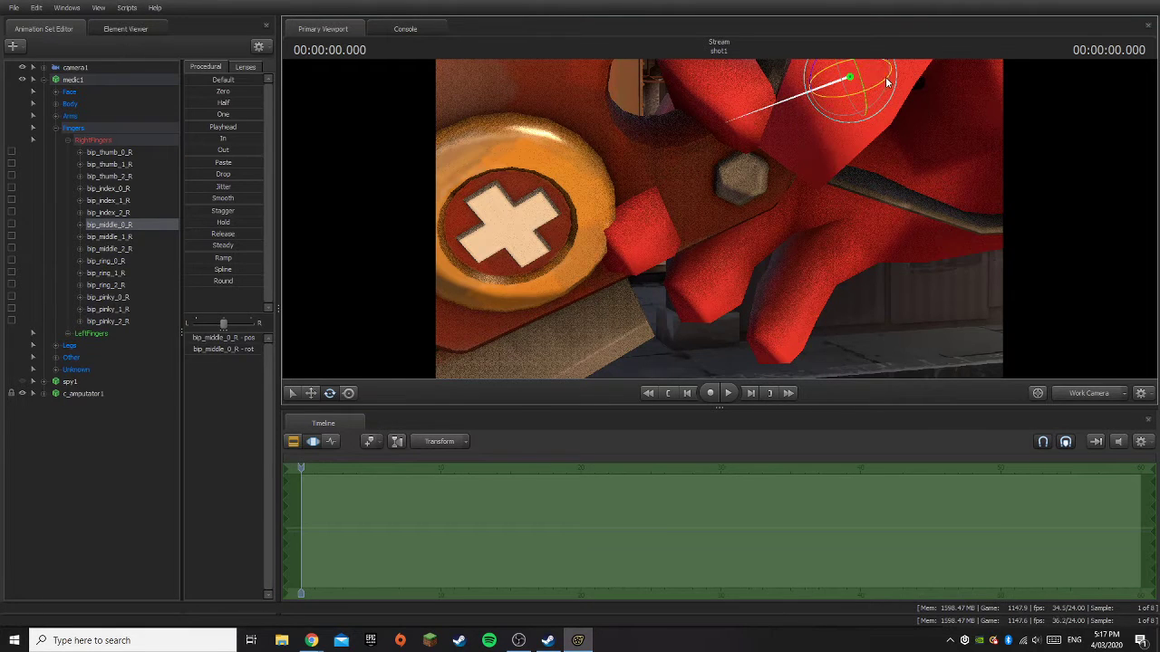
drag(910, 148, 911, 97)
drag(827, 102, 852, 154)
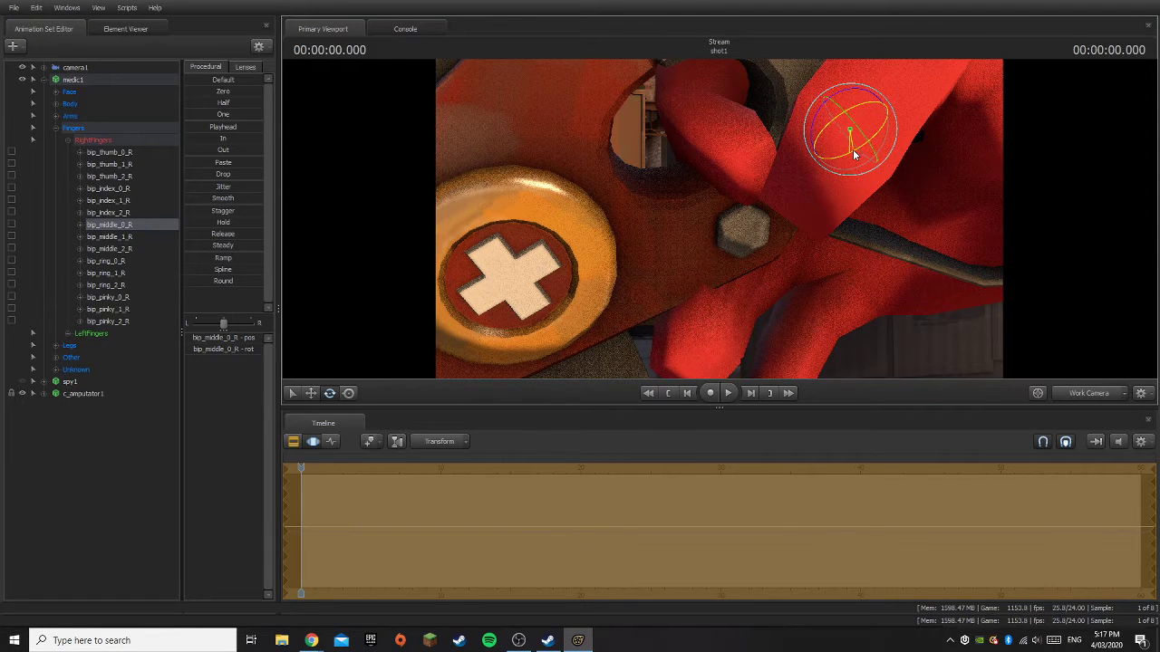
click(743, 220)
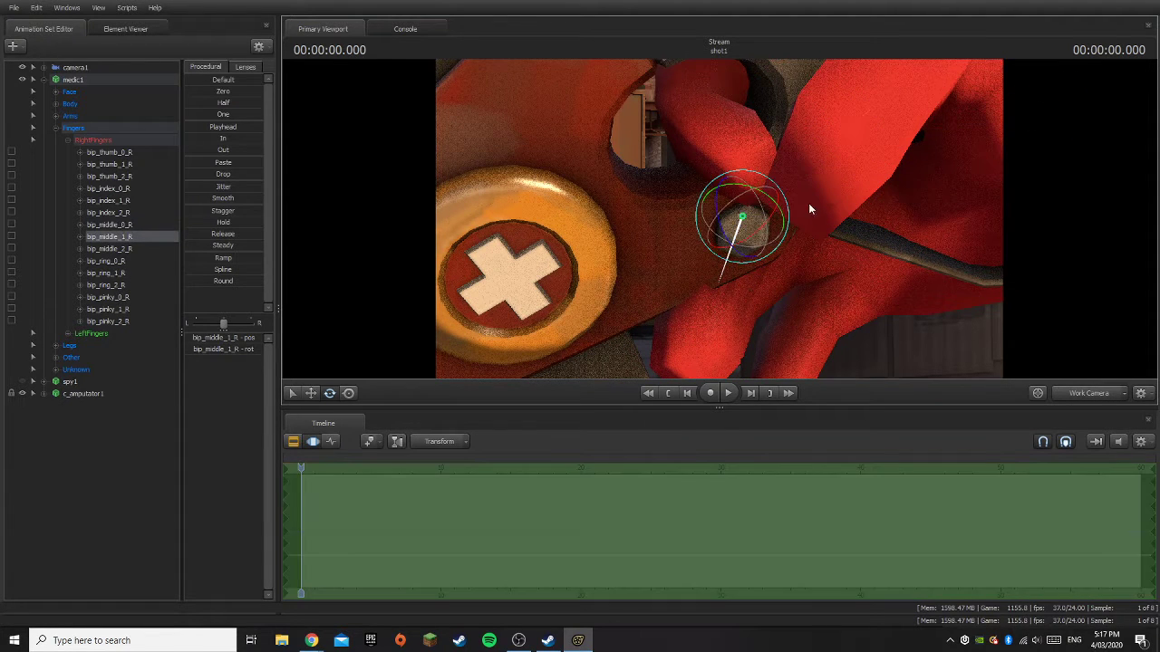
drag(808, 203, 790, 195)
click(784, 250)
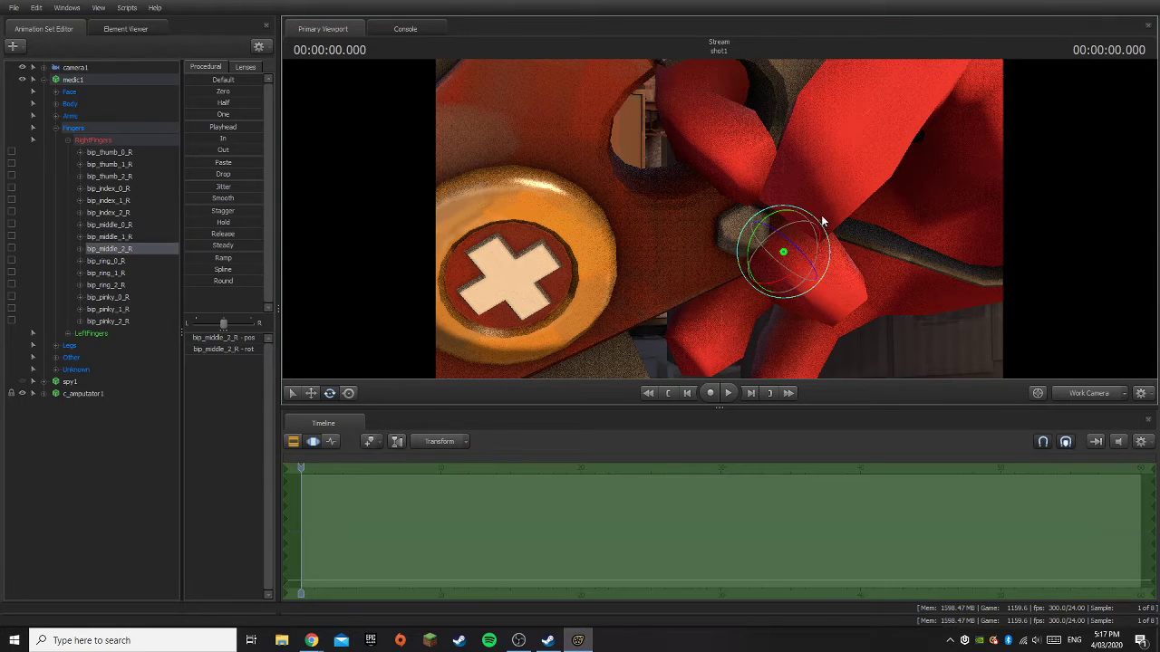
drag(815, 259, 756, 183)
- Rotate bip_ring_1_R and bip_ring_2_R to curl the right ring finger around the saw handle
click(718, 199)
click(625, 263)
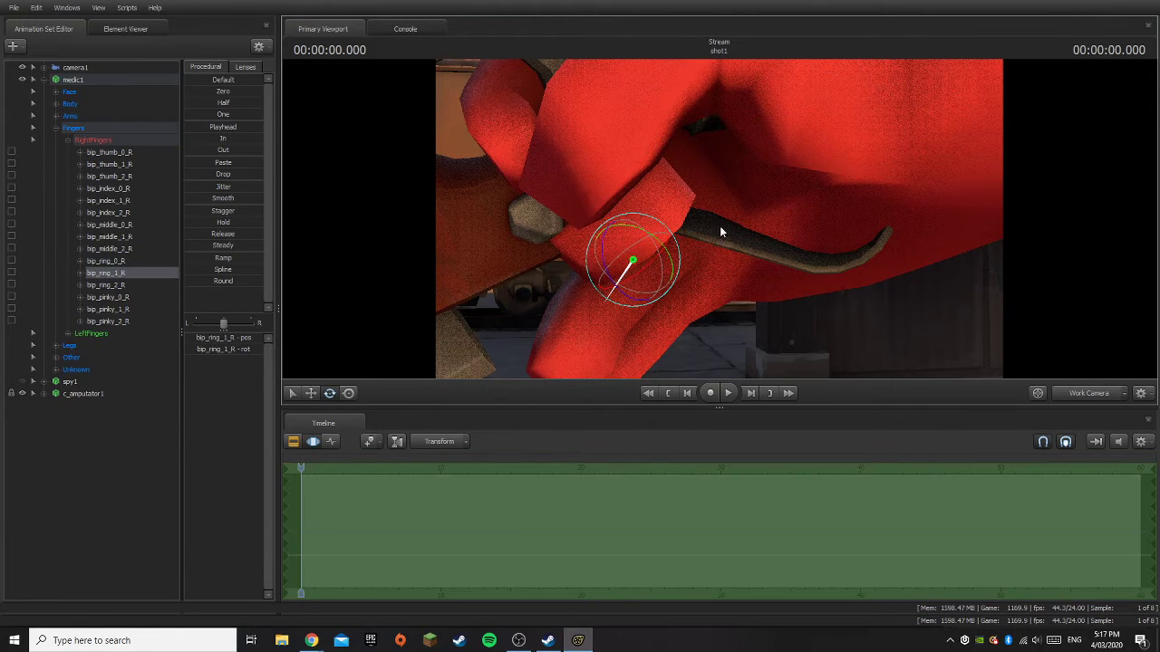
drag(630, 279, 667, 257)
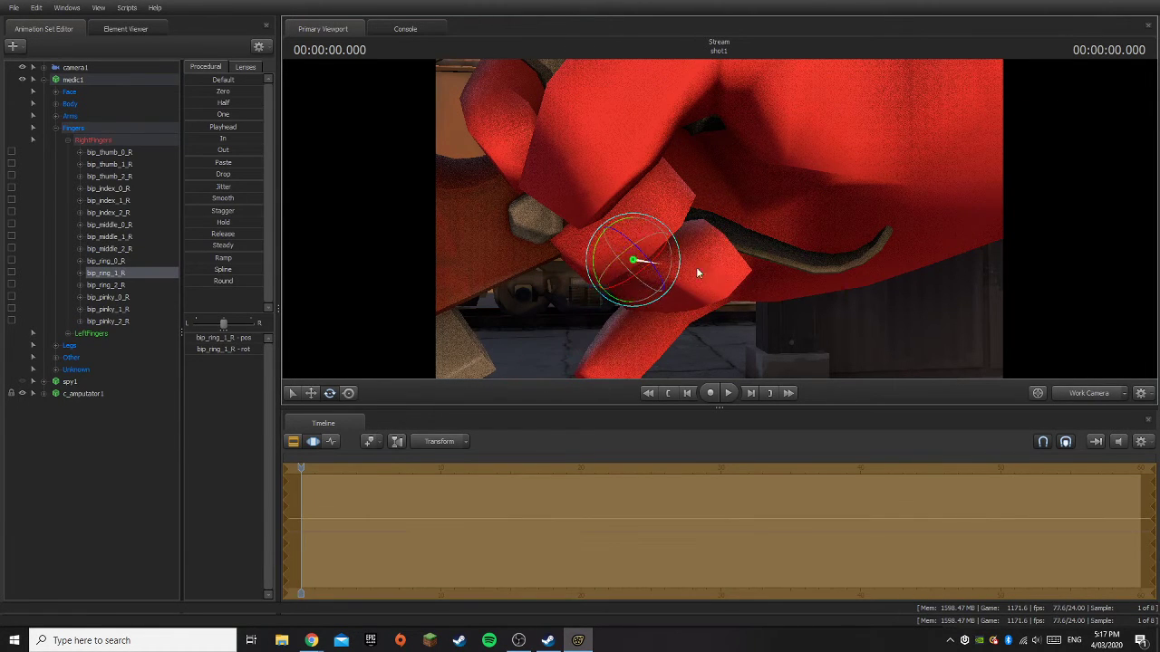
click(664, 264)
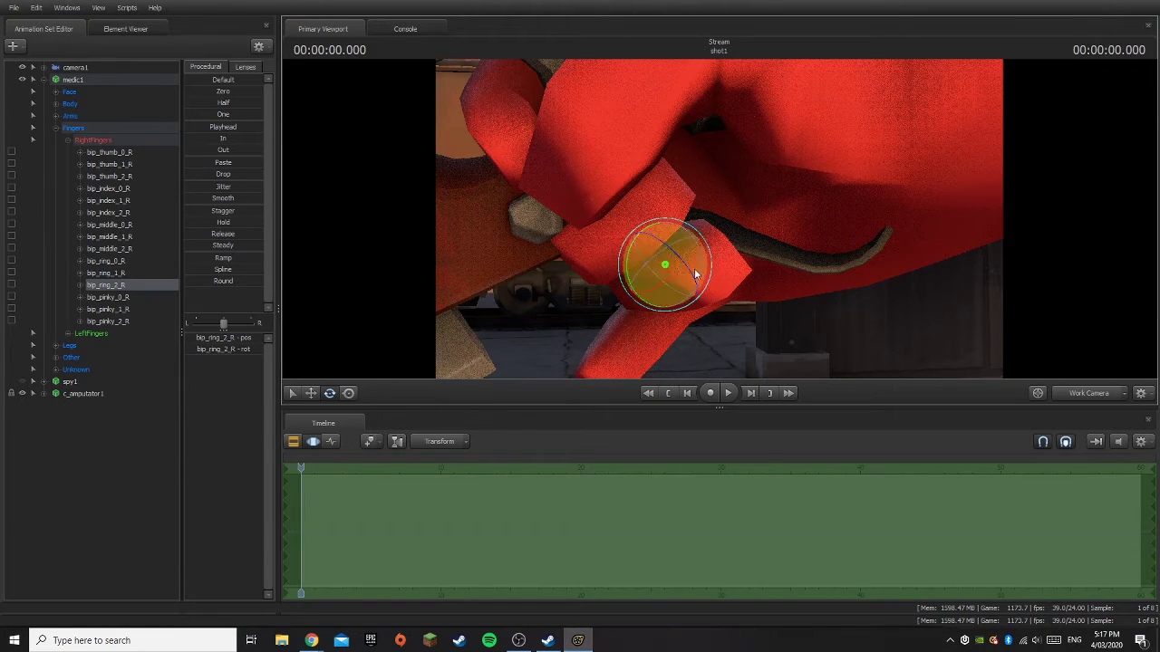
drag(688, 276, 689, 181)
- Rotate bip_pinky_1_R and bip_pinky_2_R to fold the right little finger into the grip
click(672, 196)
click(617, 264)
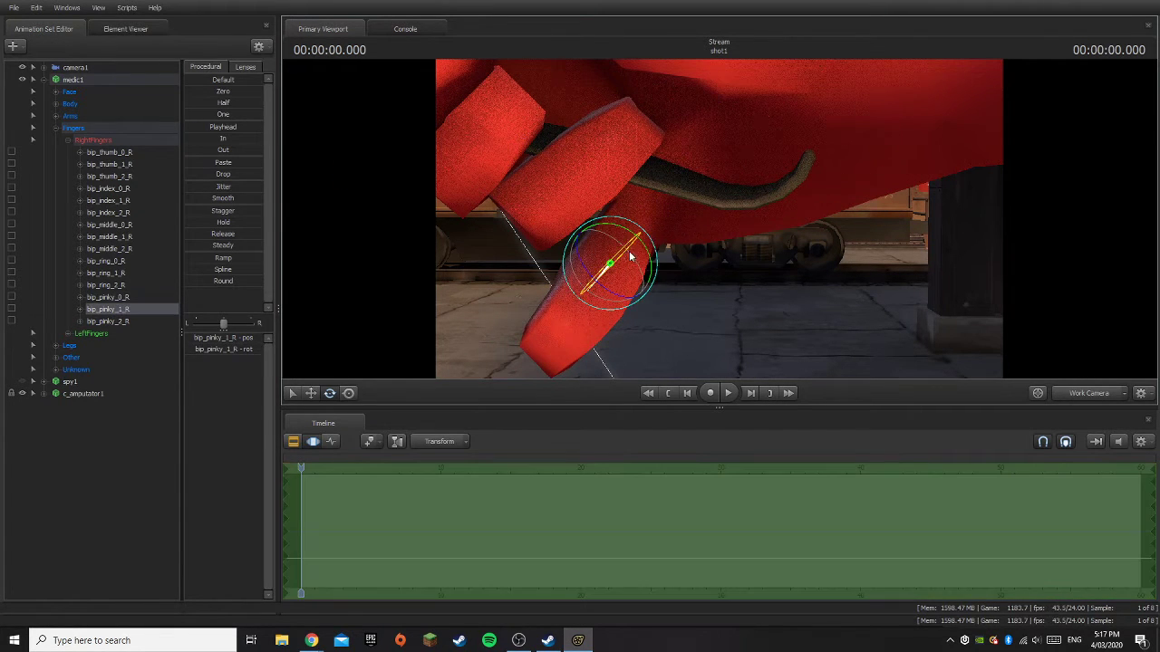
click(616, 252)
drag(618, 255, 660, 218)
key(ctrl)
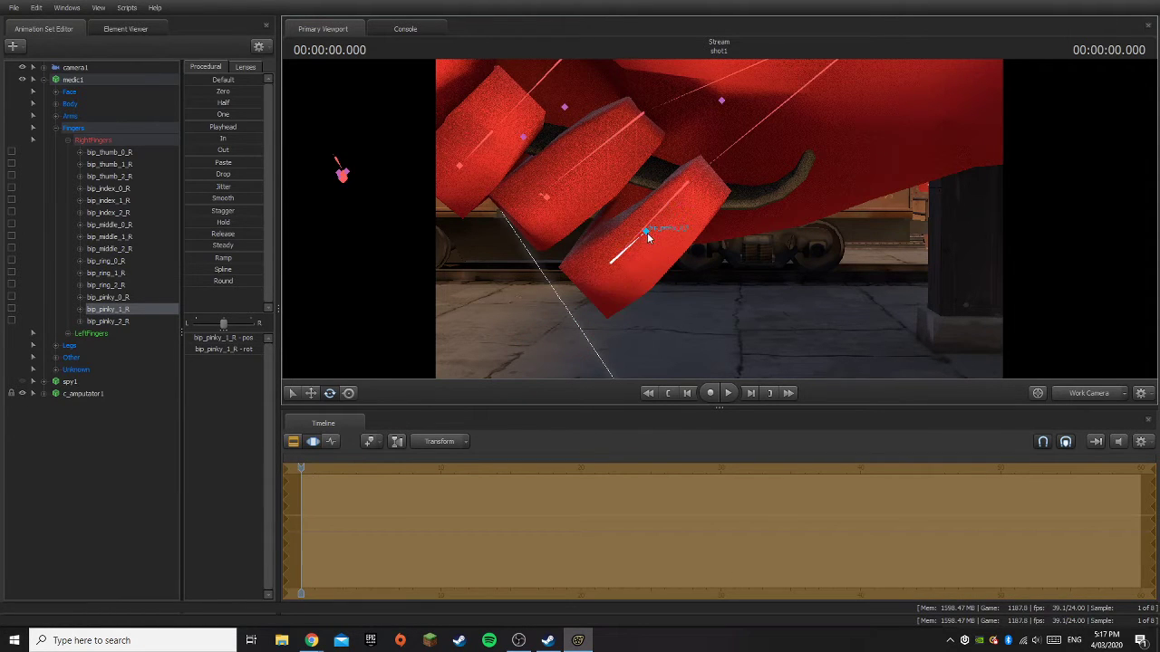
click(647, 233)
click(627, 250)
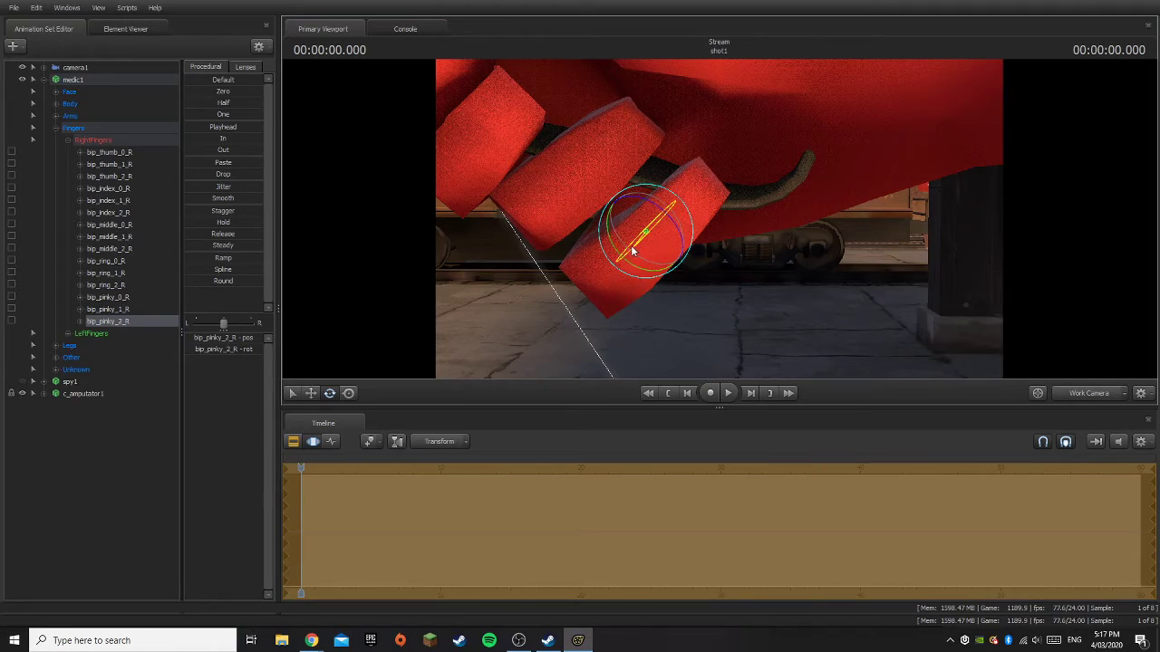
drag(633, 251, 412, 284)
- Check the saw grip from farther back and through camera1, and return to the work camera
key(d)
key(s)
key(s)
click(1089, 395)
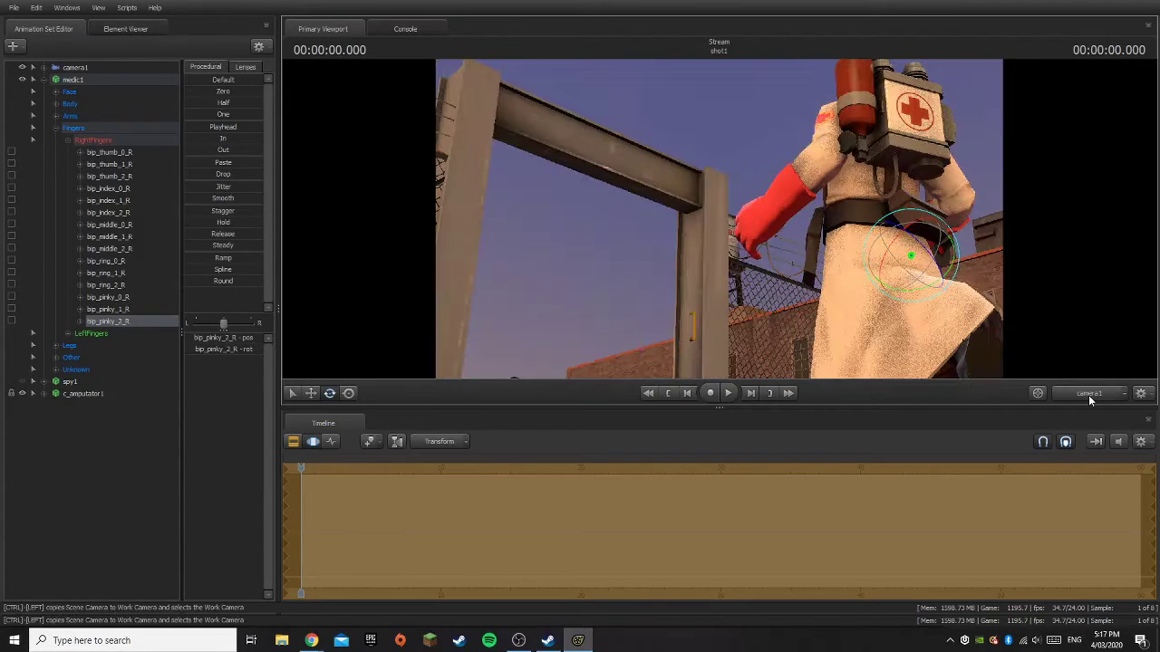
click(1089, 396)
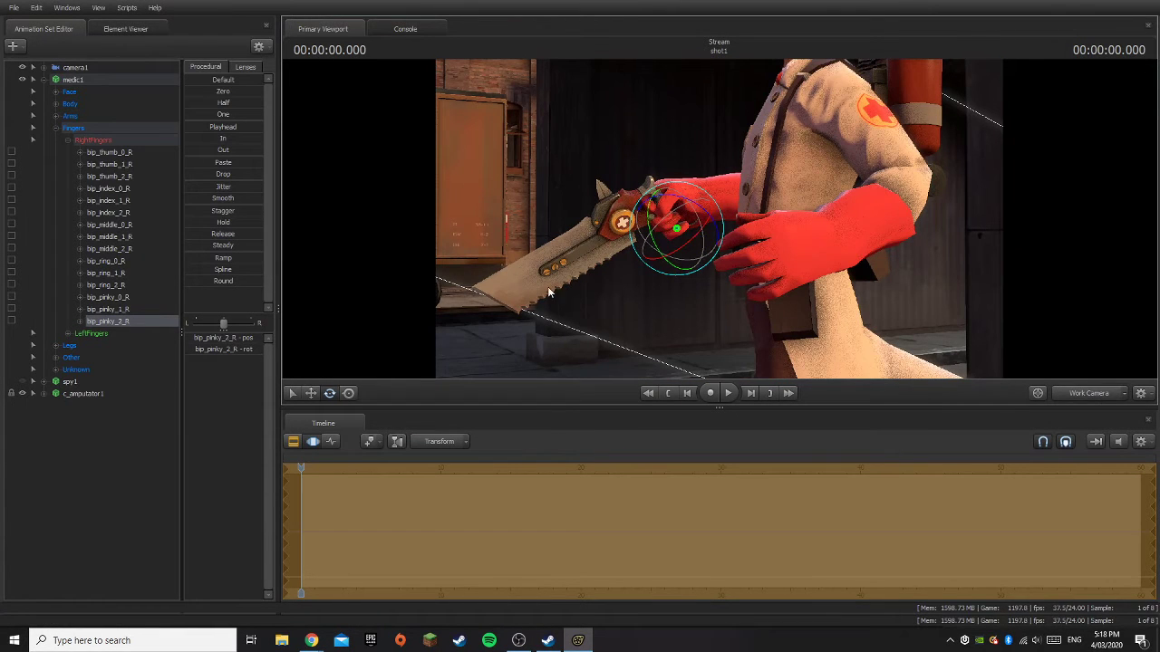
- Clear the bone selection and collapse the RightFingers and Fingers control groups
click(136, 462)
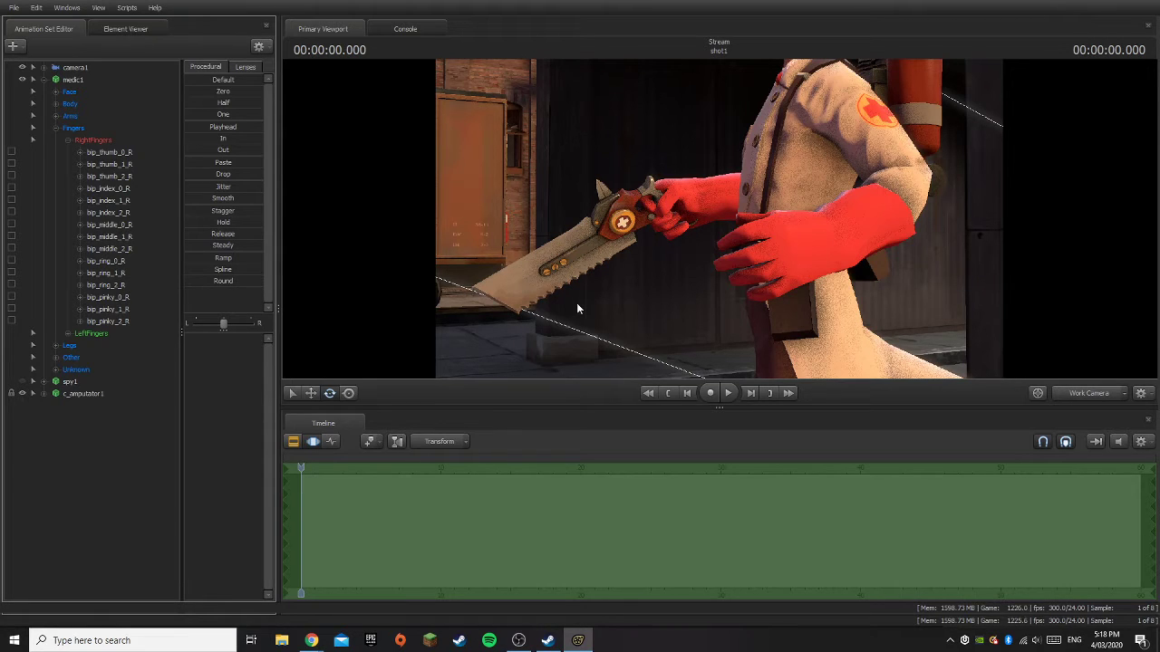
drag(656, 300, 784, 234)
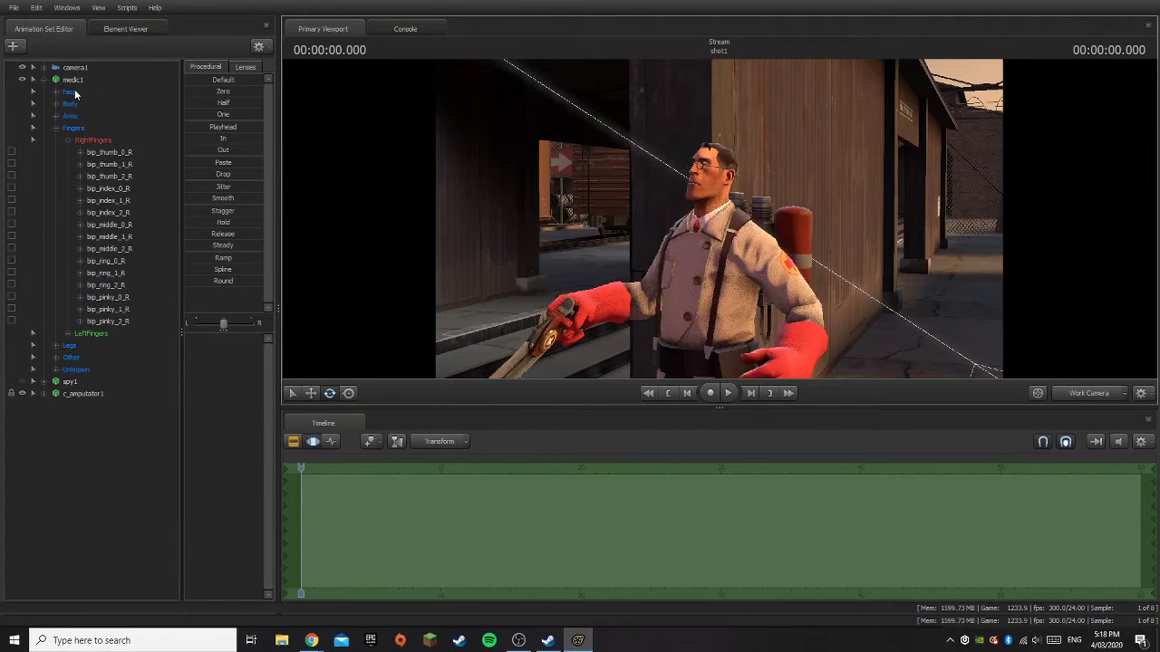
click(67, 140)
click(55, 129)
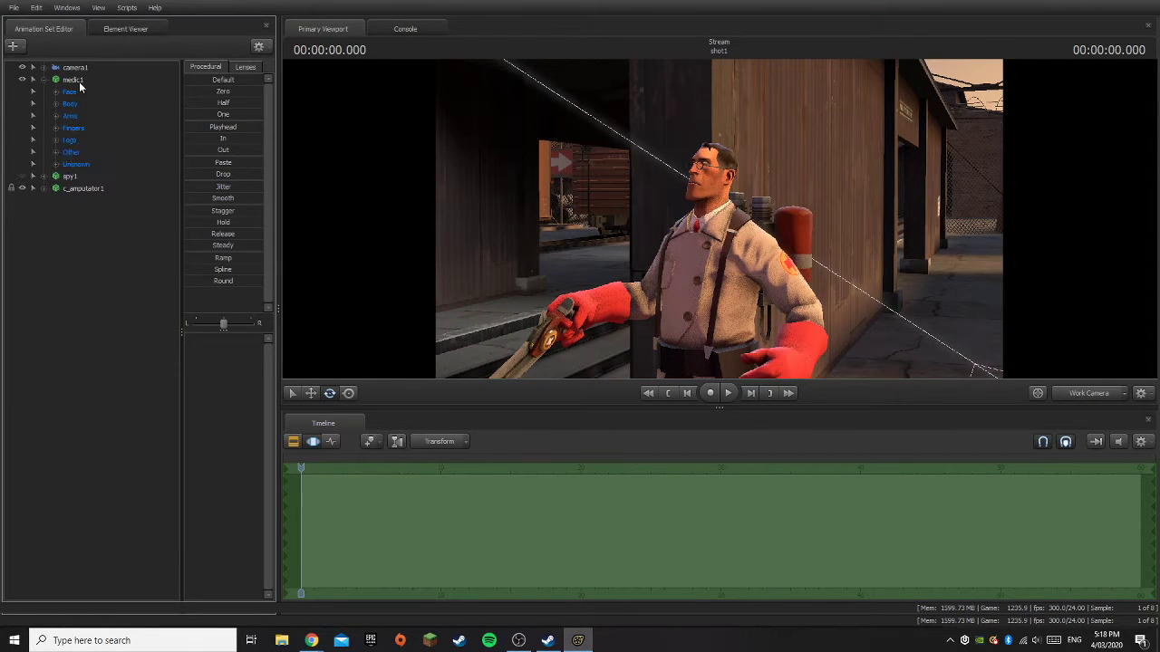
- Add the xms2013_medic_robe, xms2013_medic_hood and medic_blighted_beak models to the scene and lock them to the Medic
click(78, 81)
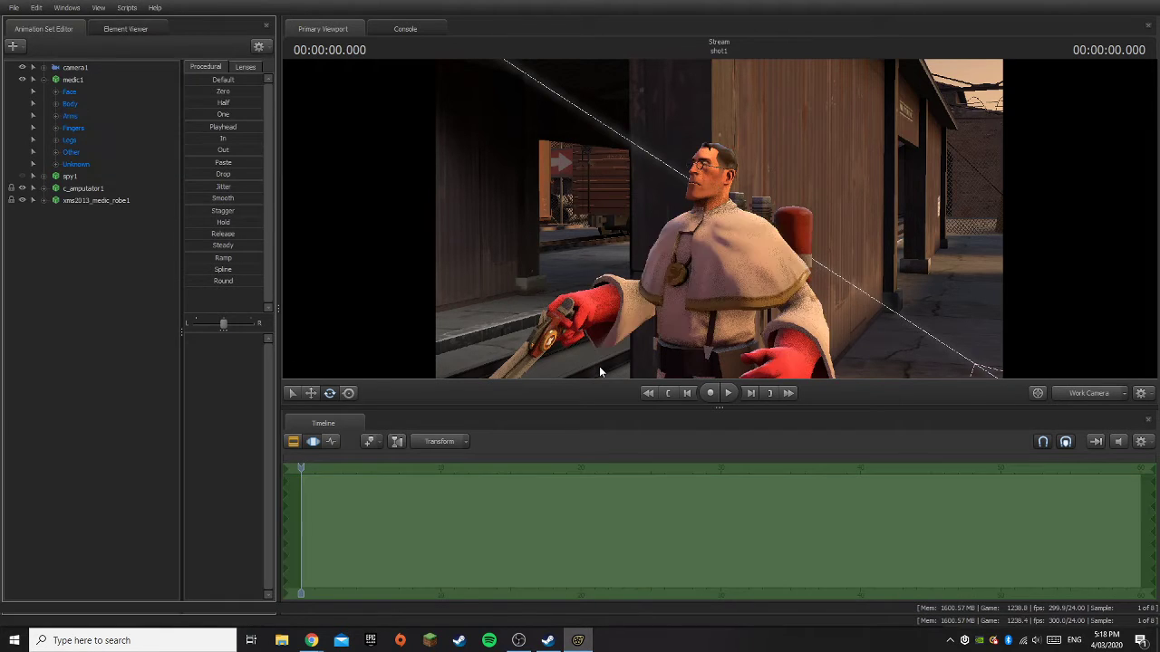
click(71, 83)
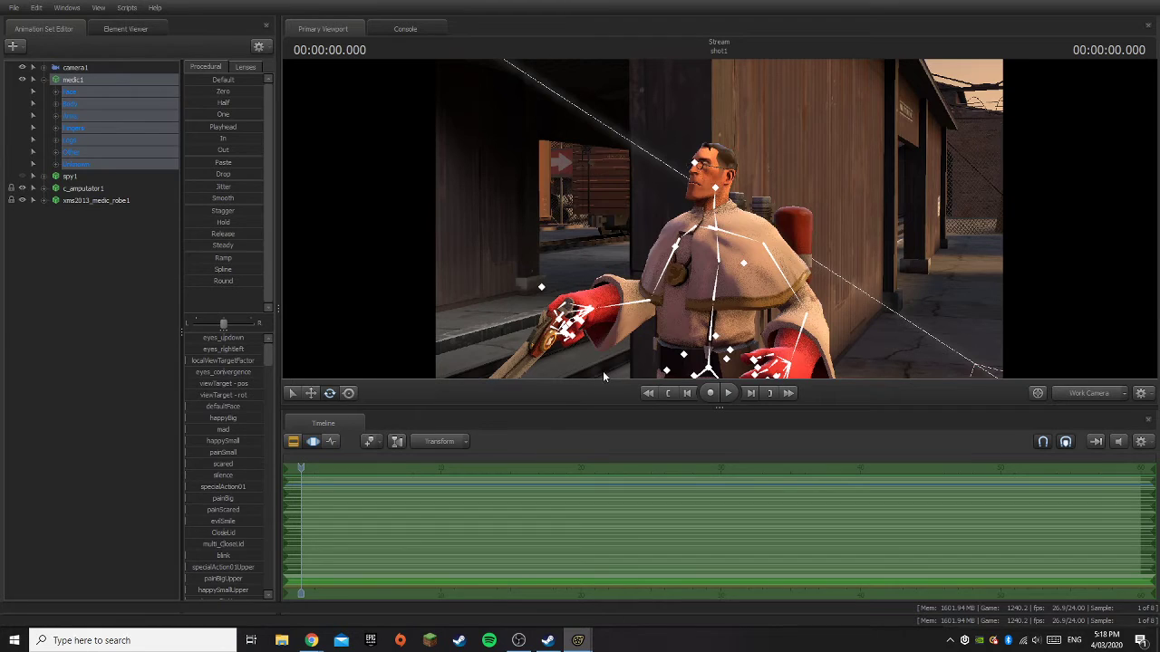
click(74, 82)
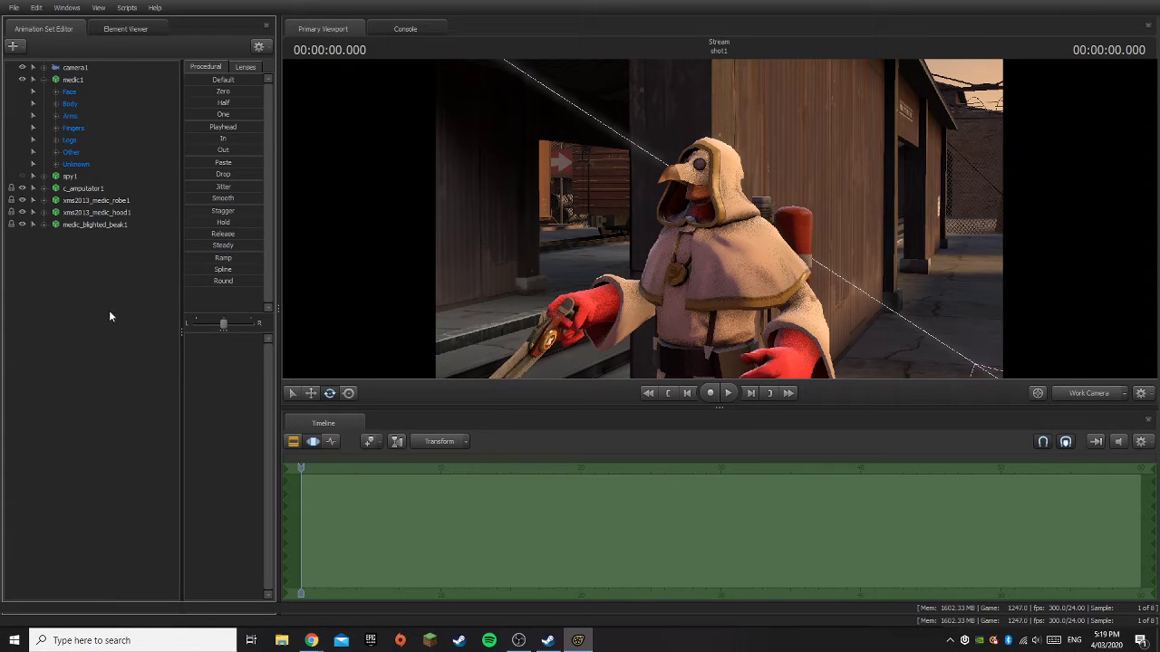
- Raise the happyBig and mad expressions in the Medic's Full Face controls
key(w)
drag(715, 271, 951, 260)
key(a)
key(w)
mouse_move(719, 219)
mouse_down()
mouse_move(711, 312)
mouse_move(707, 186)
mouse_move(719, 219)
mouse_up()
key(s)
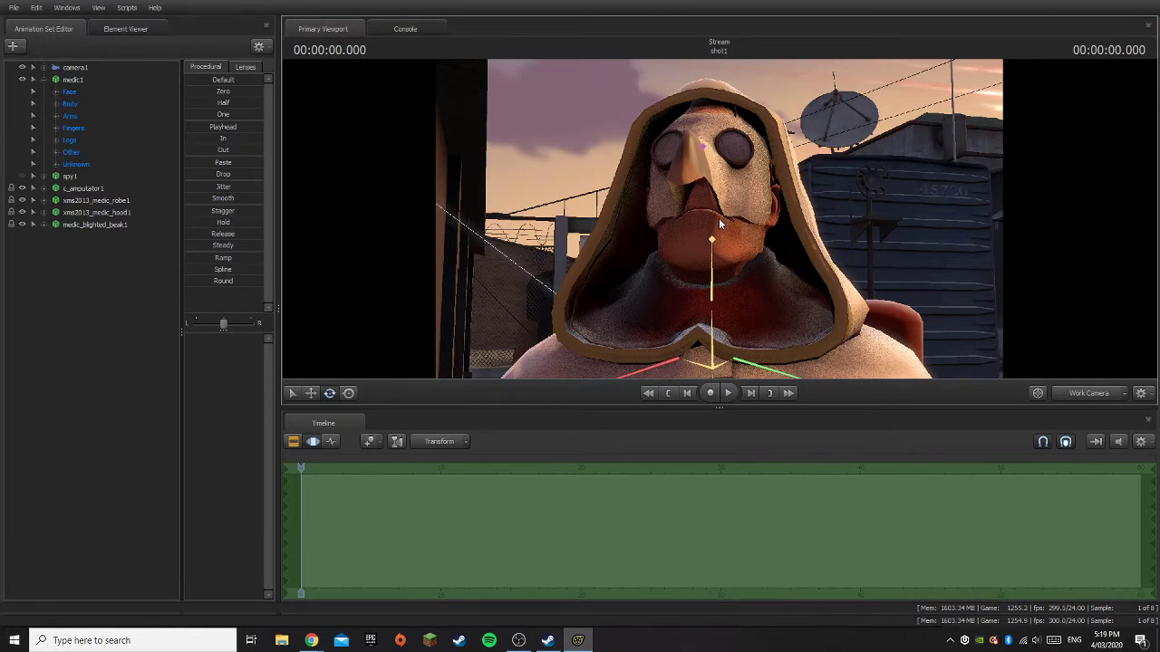
click(72, 82)
click(72, 82)
click(57, 93)
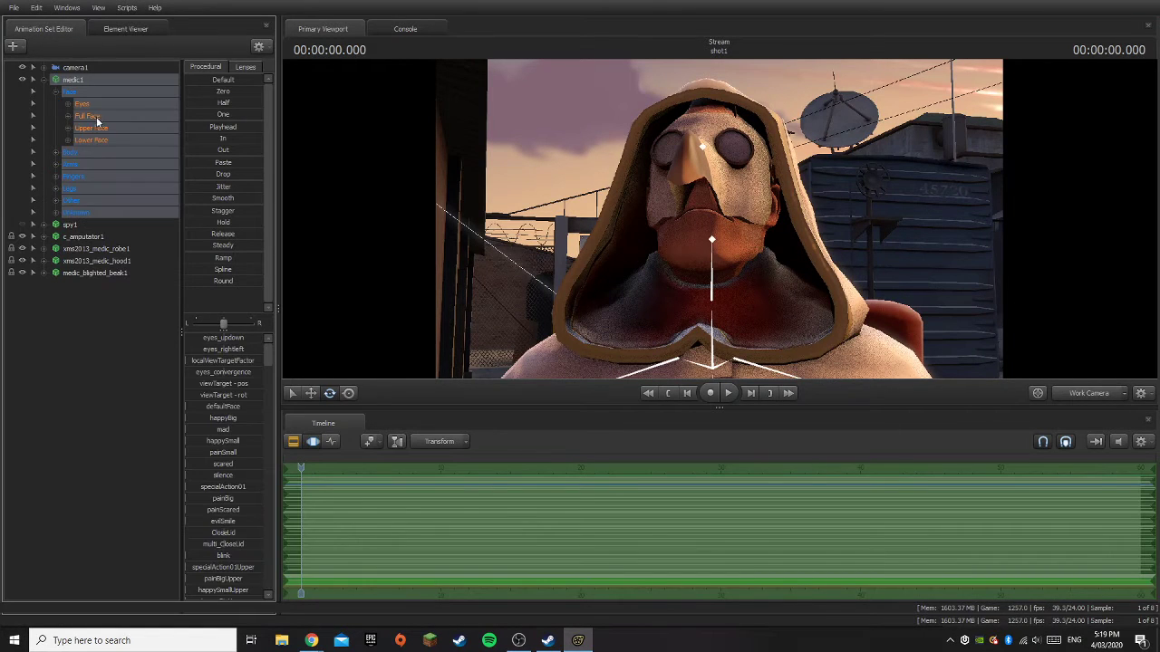
click(95, 118)
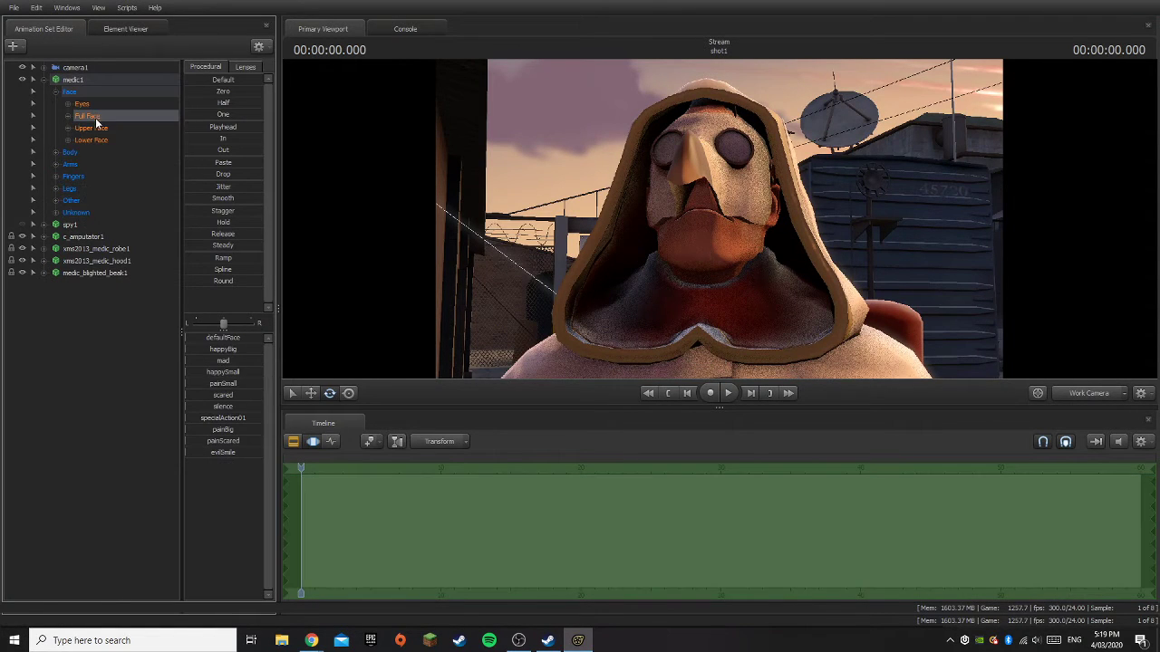
click(223, 350)
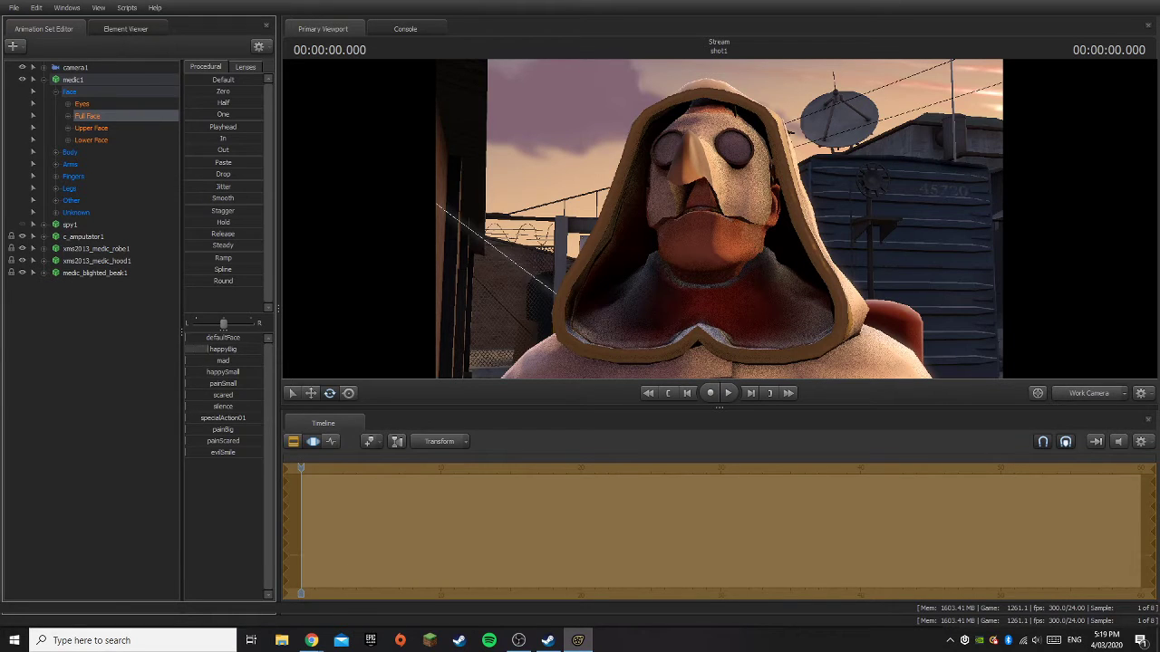
drag(213, 364, 238, 351)
- Hide medic_blighted_beak1 to expose the face and raise happyBig further for a wide, toothy grin
key(w)
mouse_move(566, 295)
mouse_down()
mouse_move(568, 362)
mouse_move(580, 292)
mouse_up()
key(s)
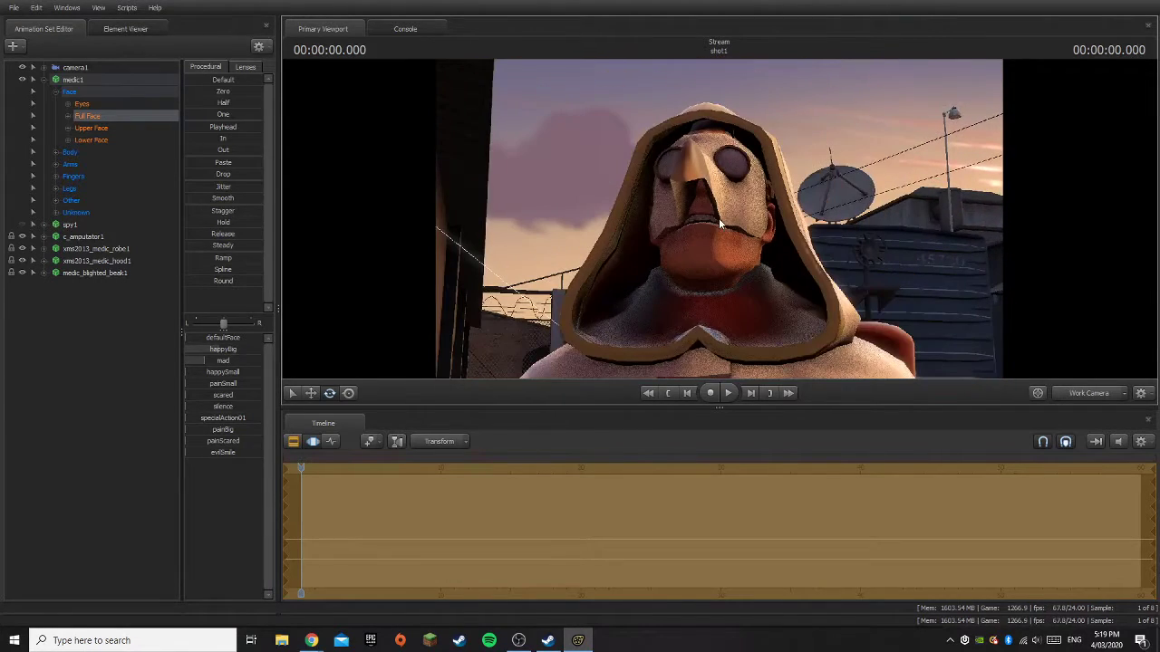
click(22, 274)
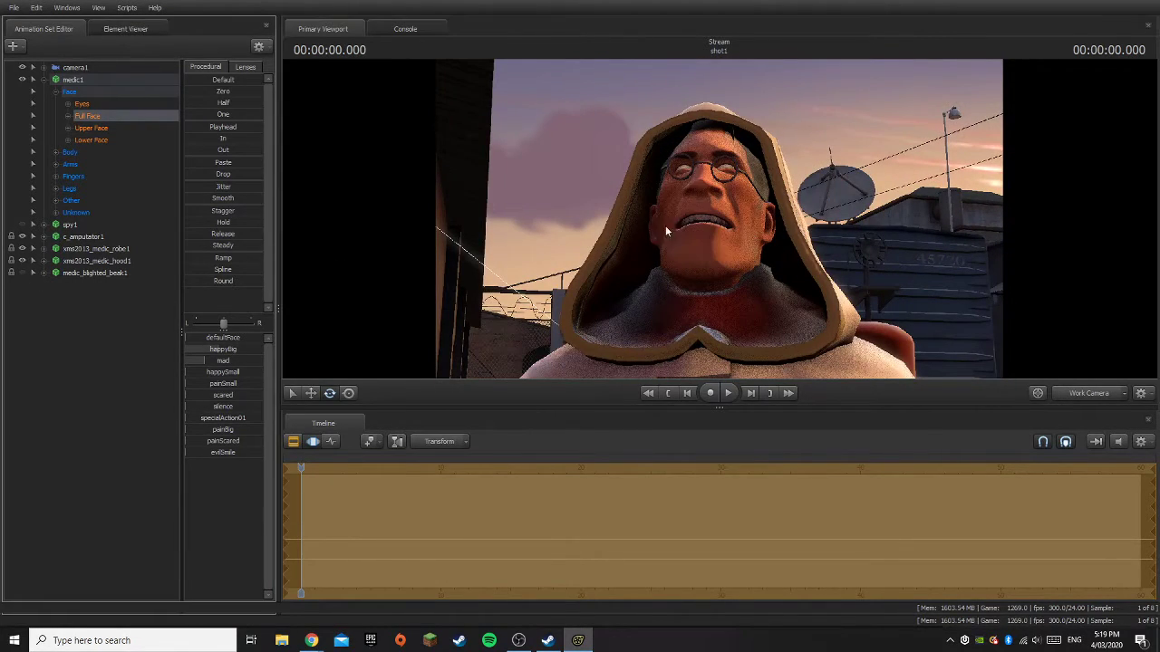
drag(665, 225, 667, 322)
key(w)
mouse_move(720, 219)
mouse_down()
mouse_move(719, 308)
mouse_move(713, 218)
mouse_up()
key(s)
key(w)
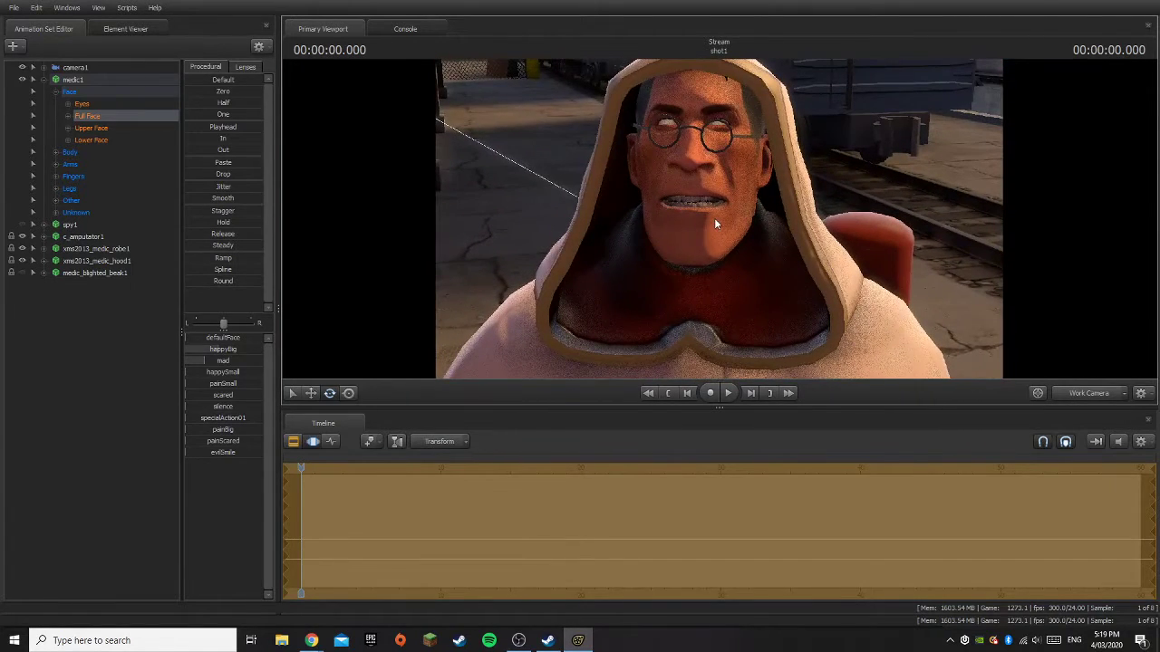
drag(239, 349, 247, 350)
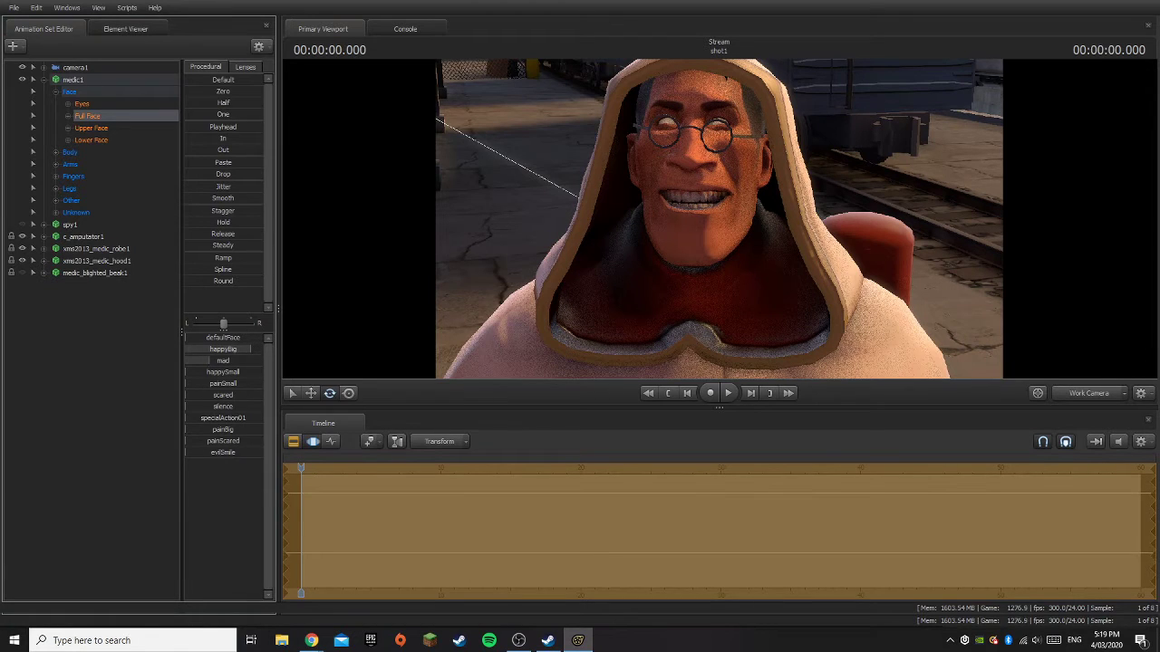
- Adjust eyes_updown in the Eyes controls to lower the Medic's gaze, and clear the selection
click(104, 382)
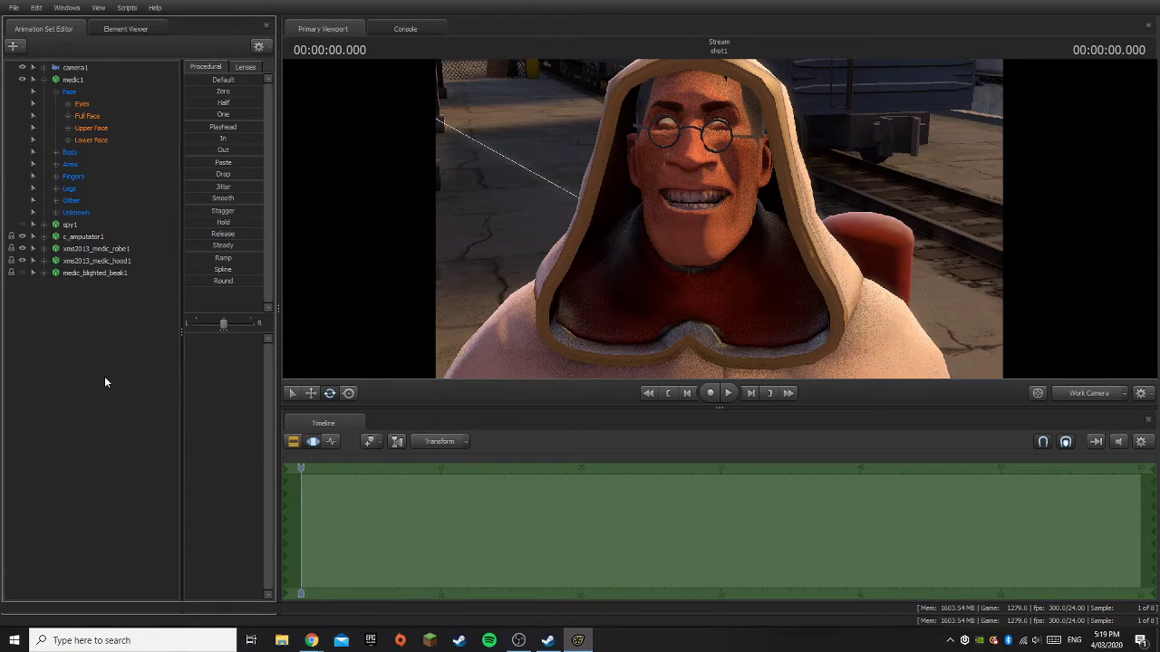
click(82, 103)
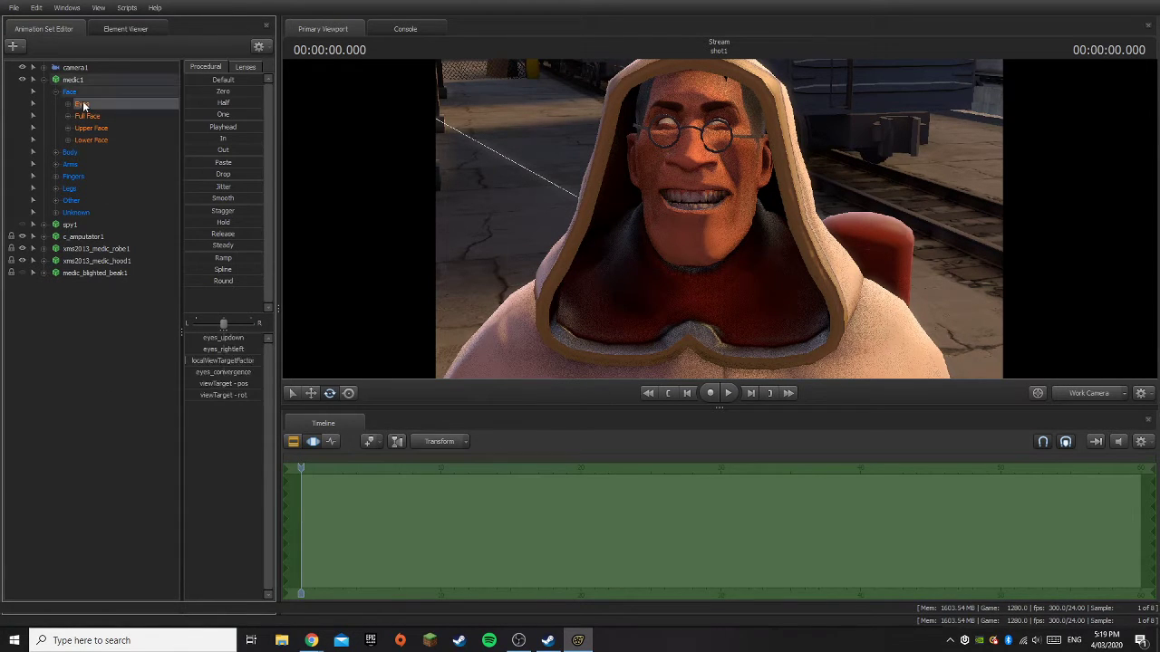
click(225, 337)
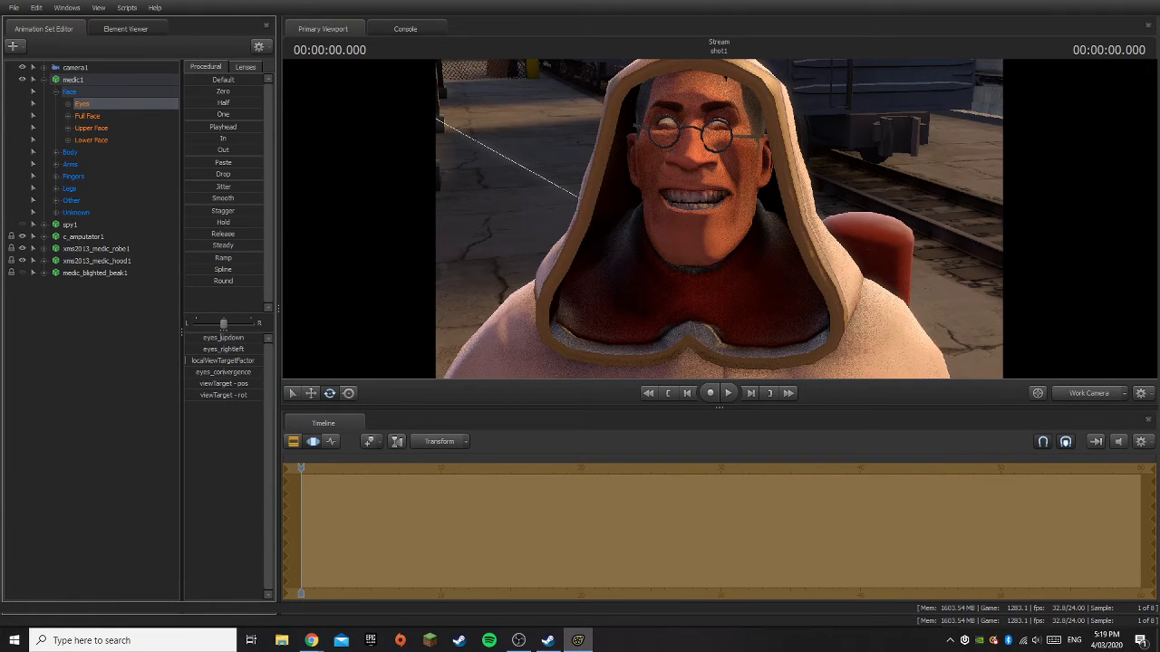
click(122, 391)
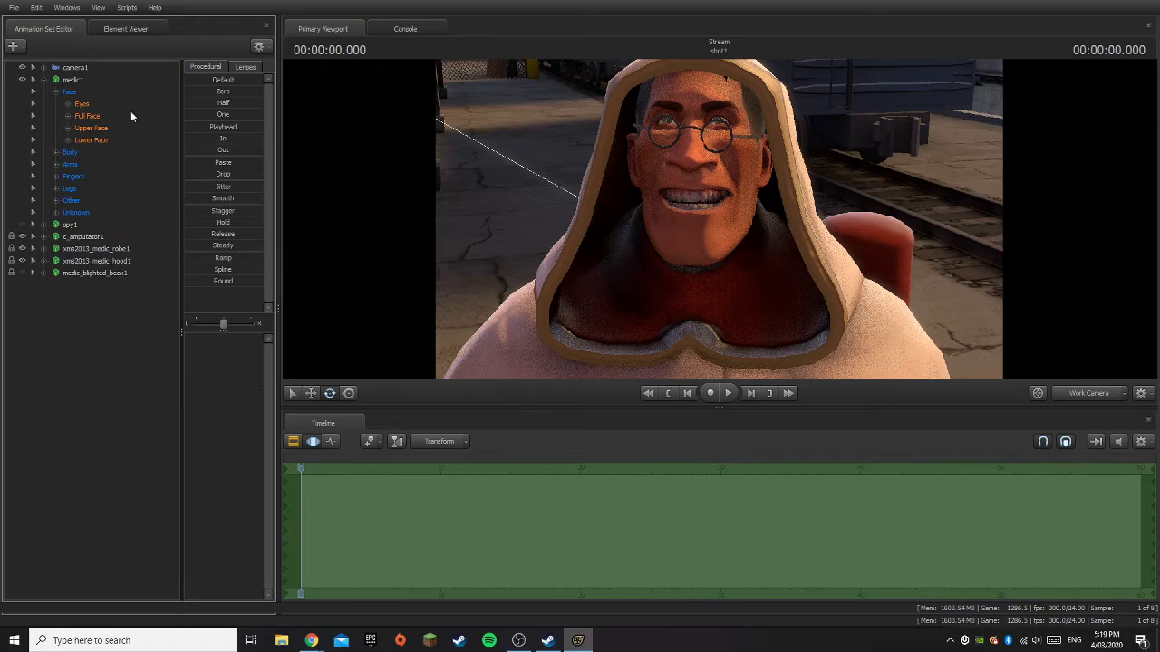
- Collapse the Face and medic1 control groups and unhide medic_blighted_beak1
click(56, 92)
click(44, 80)
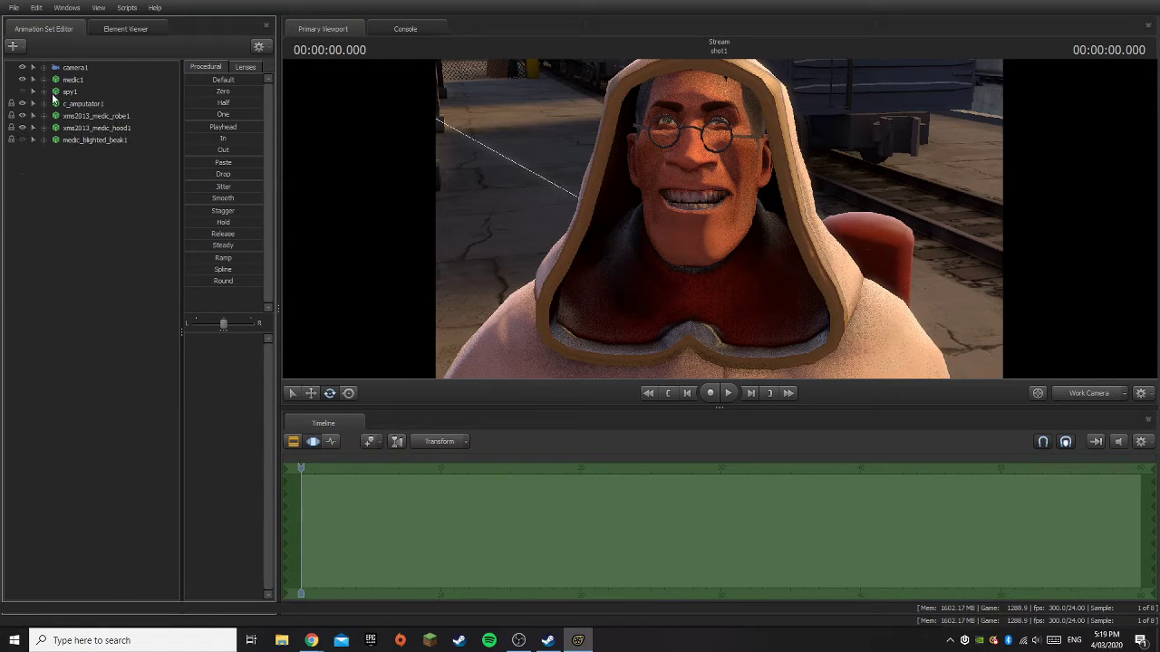
click(21, 140)
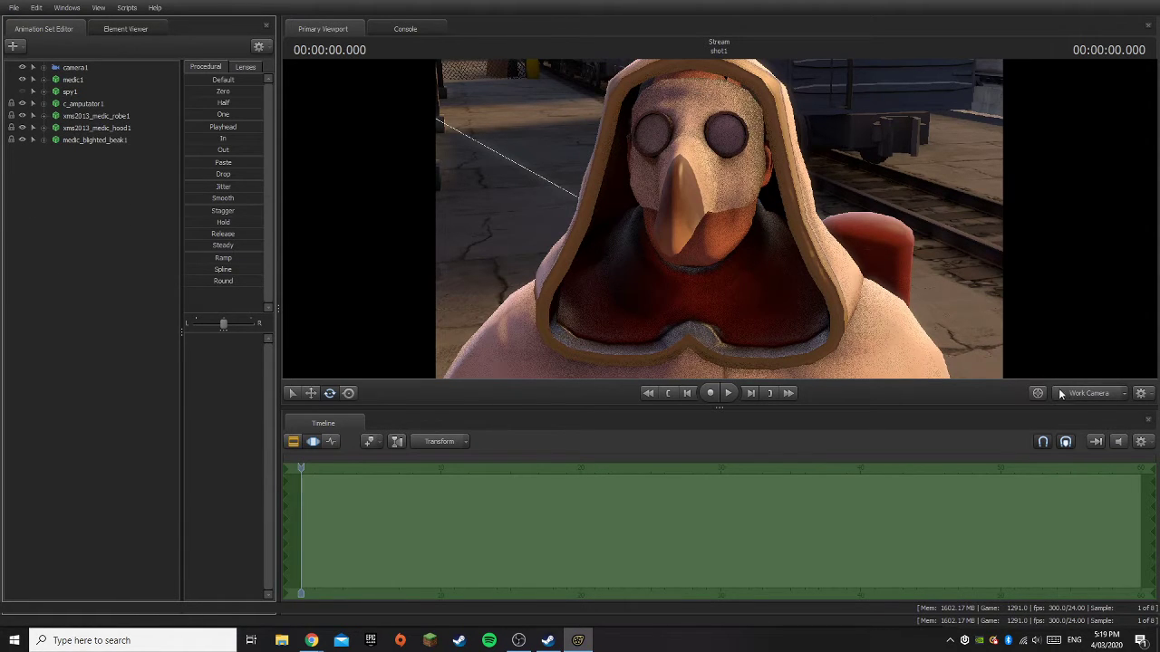
- Check the shot through camera1, and rotate bip_lowerArm_R to reposition the forearm holding the saw
click(1095, 396)
click(1095, 396)
drag(870, 272, 843, 308)
key(s)
mouse_move(719, 218)
mouse_down()
mouse_move(738, 136)
mouse_move(725, 226)
mouse_move(718, 217)
mouse_up()
key(ctrl)
ctrl+click(692, 213)
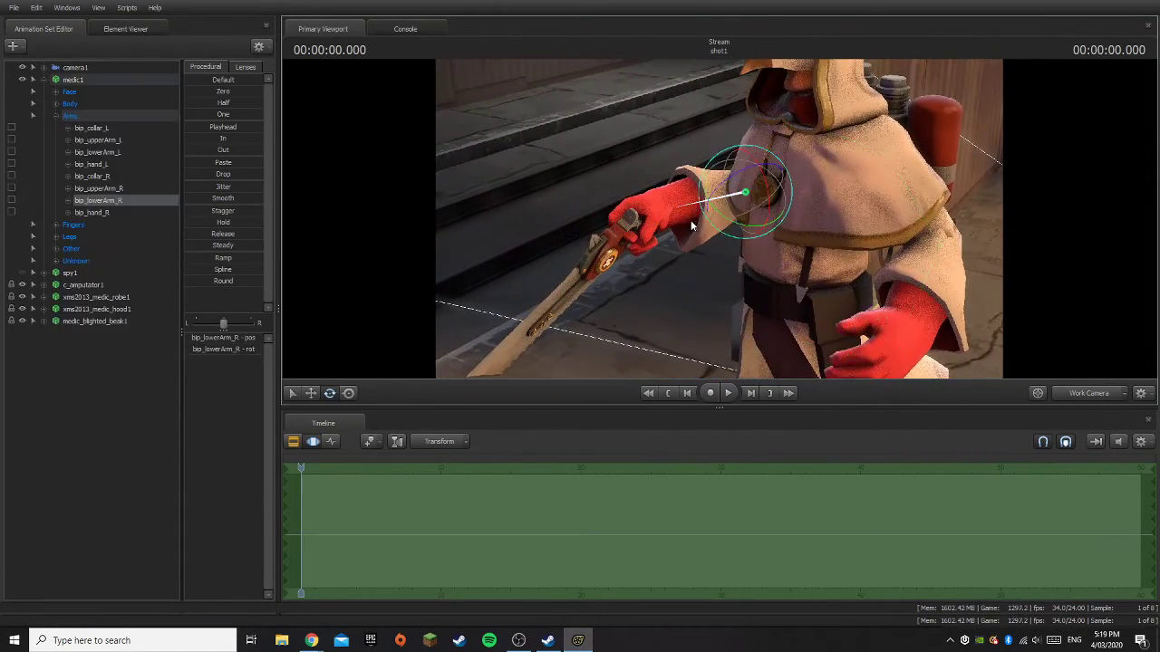
key(ctrl)
drag(732, 175, 668, 178)
ctrl+click(667, 196)
click(152, 351)
- Rotate bip_hand_R to raise the saw blade to nearly horizontal, and clear the selection
mouse_move(598, 244)
mouse_down()
mouse_move(788, 238)
mouse_move(705, 232)
mouse_up()
click(686, 221)
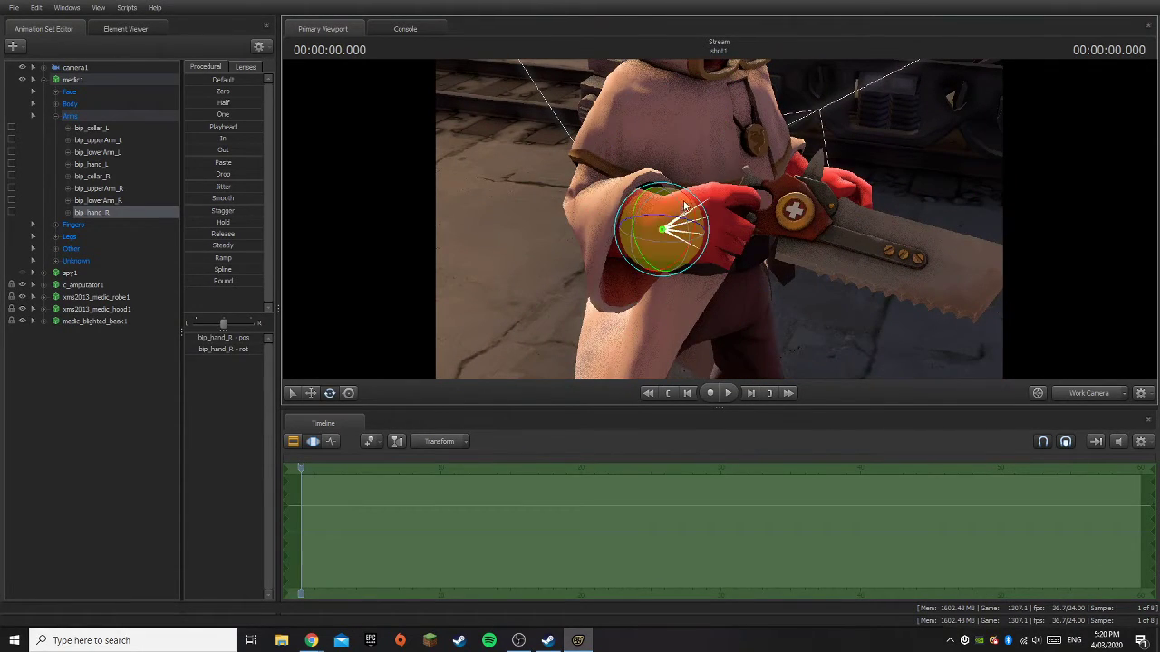
drag(694, 218, 632, 217)
click(141, 388)
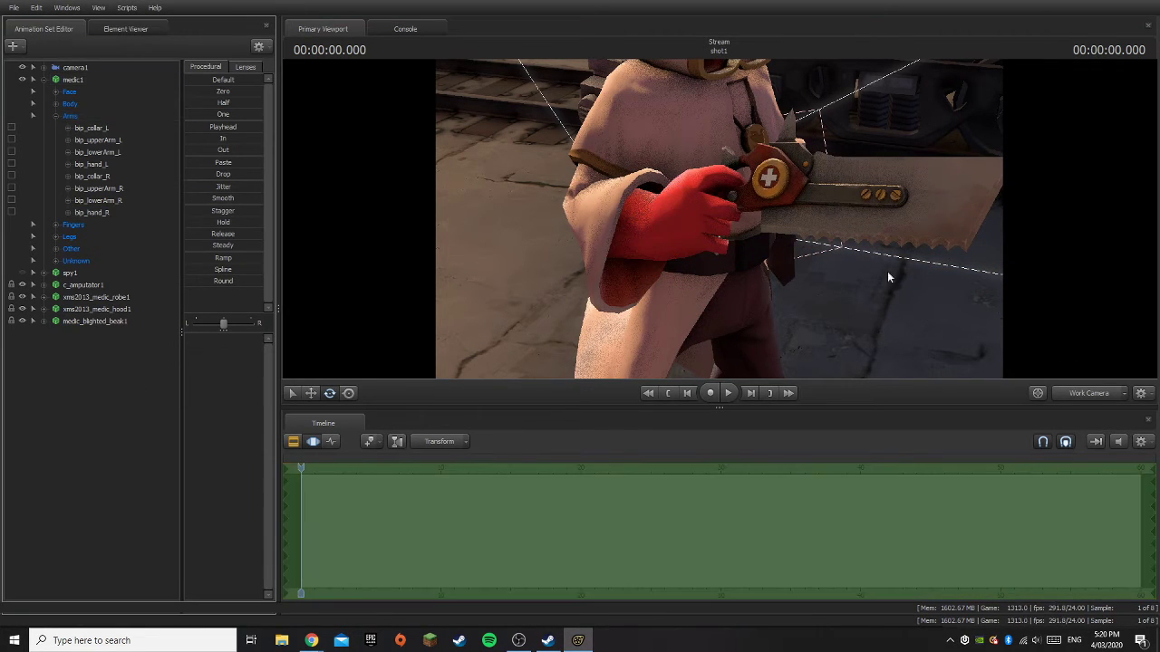
- Rotate bip_lowerArm_L so the left forearm hangs farther from the hip pouch, and clear the selection
drag(887, 276, 745, 224)
key(s)
key(d)
key(w)
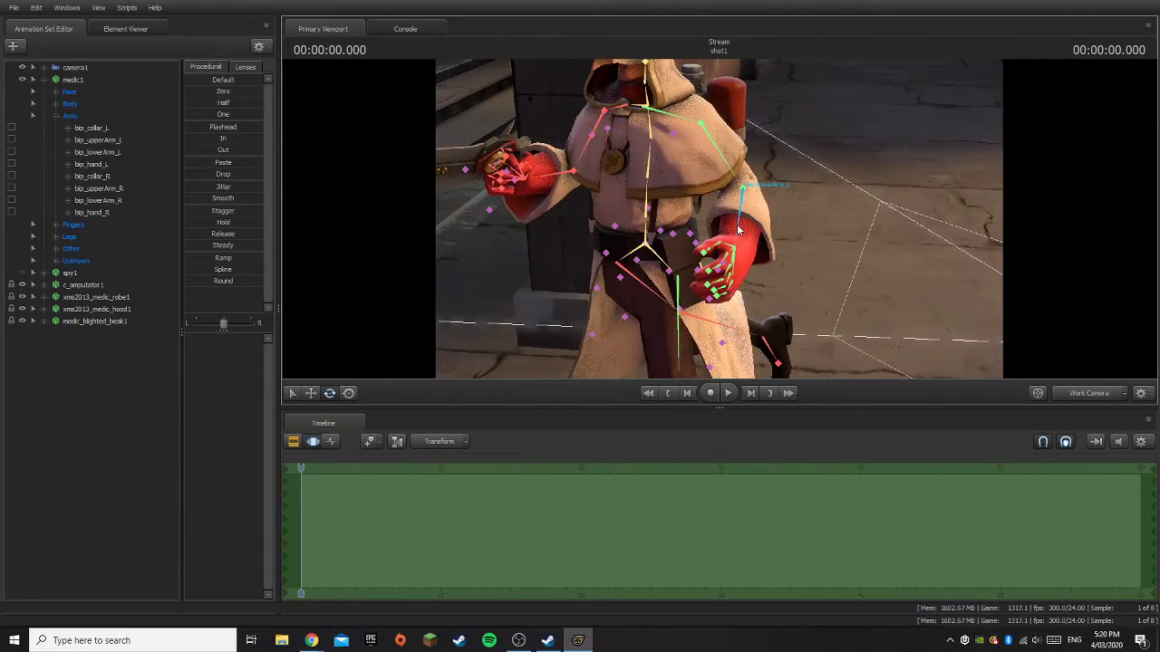
click(736, 188)
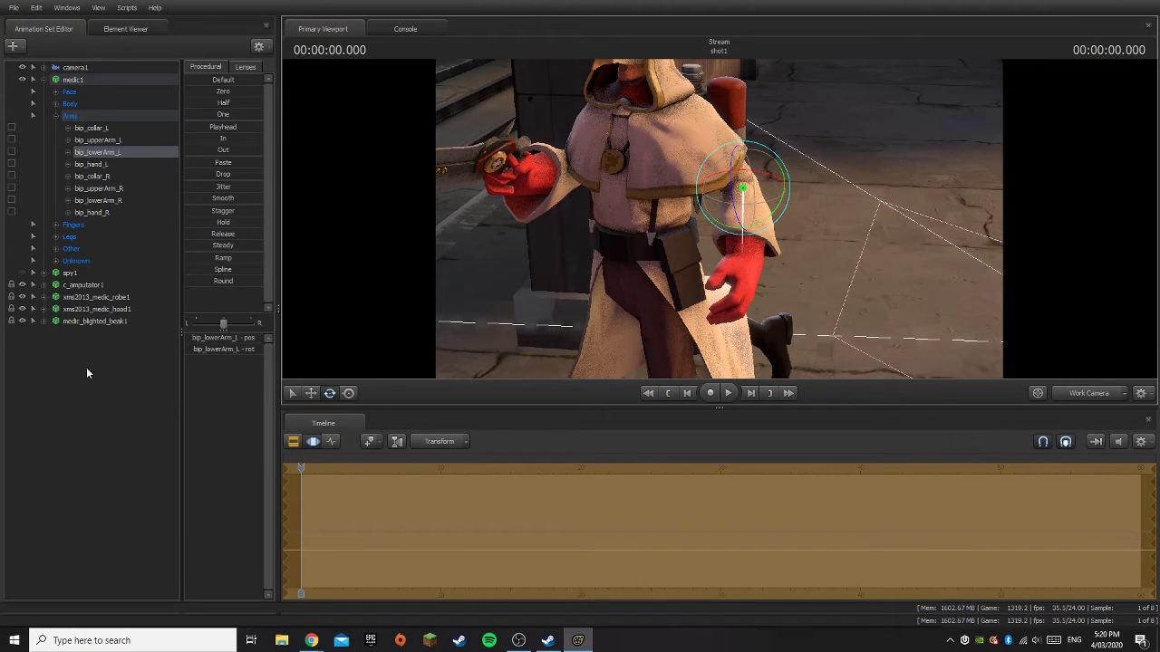
click(833, 329)
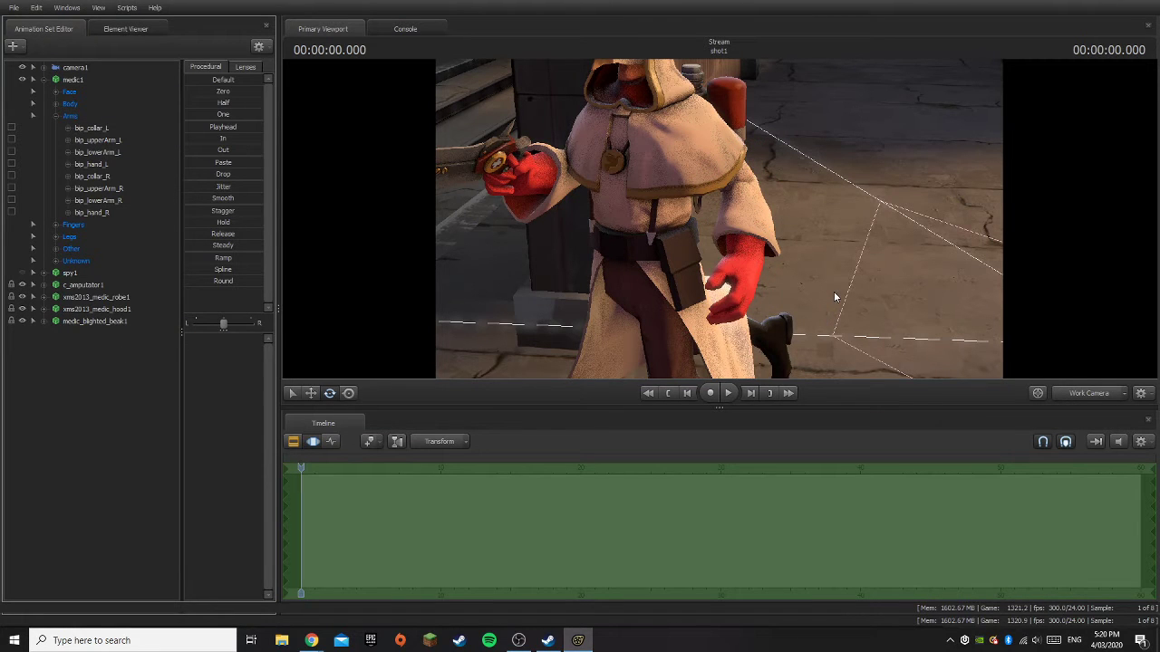
- Rotate prp_hippouch_0_L to tilt the hip pouch outward from the body, and collapse the medic1 controls
drag(834, 291, 722, 219)
key(w)
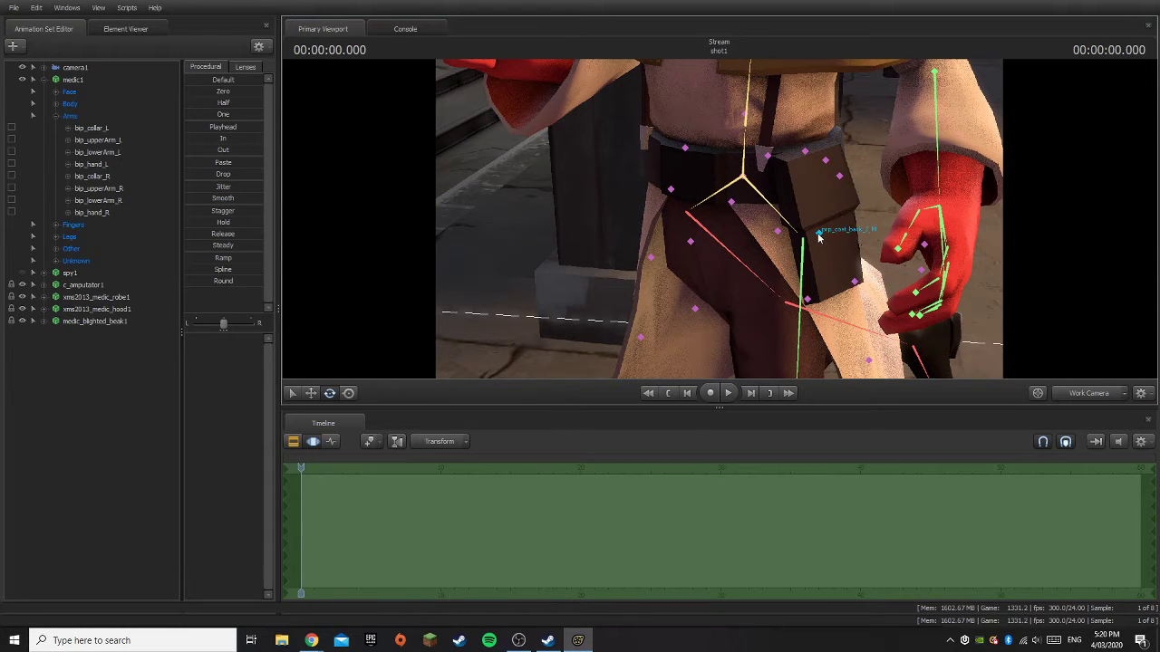
drag(816, 233, 718, 217)
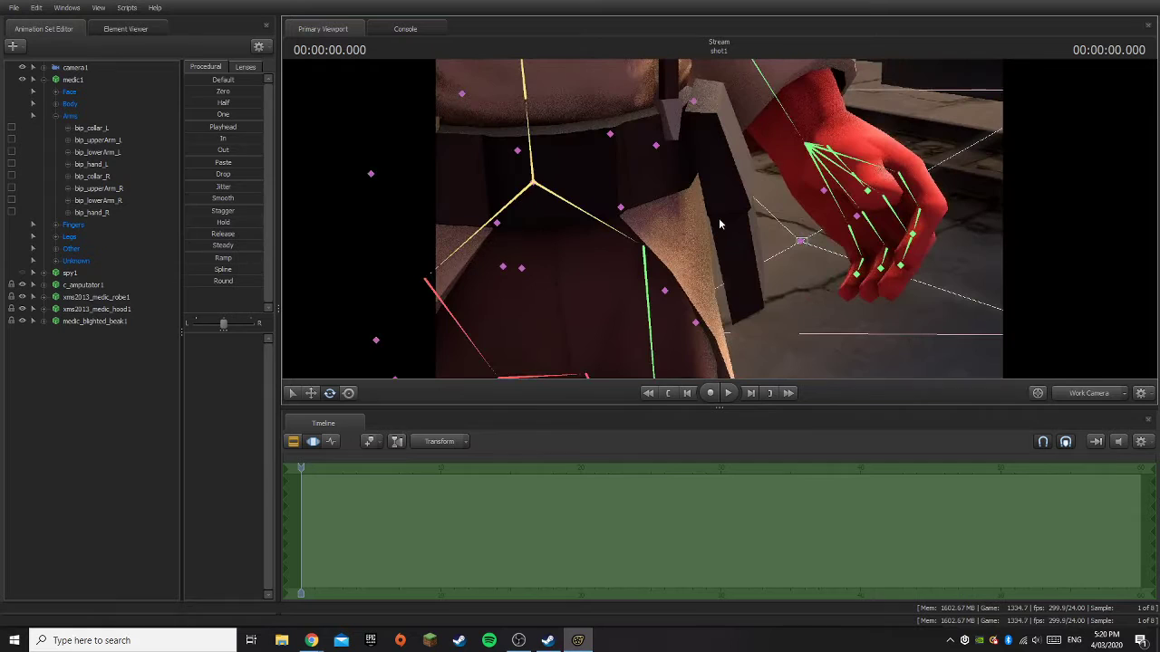
click(694, 103)
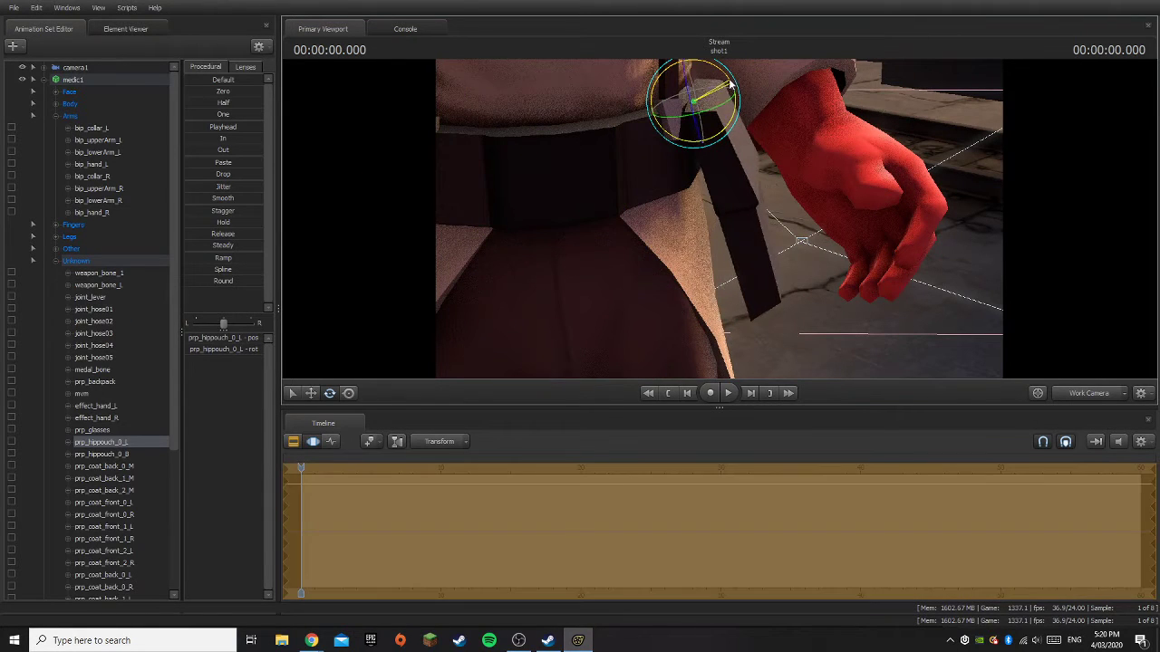
drag(730, 84, 725, 87)
click(44, 79)
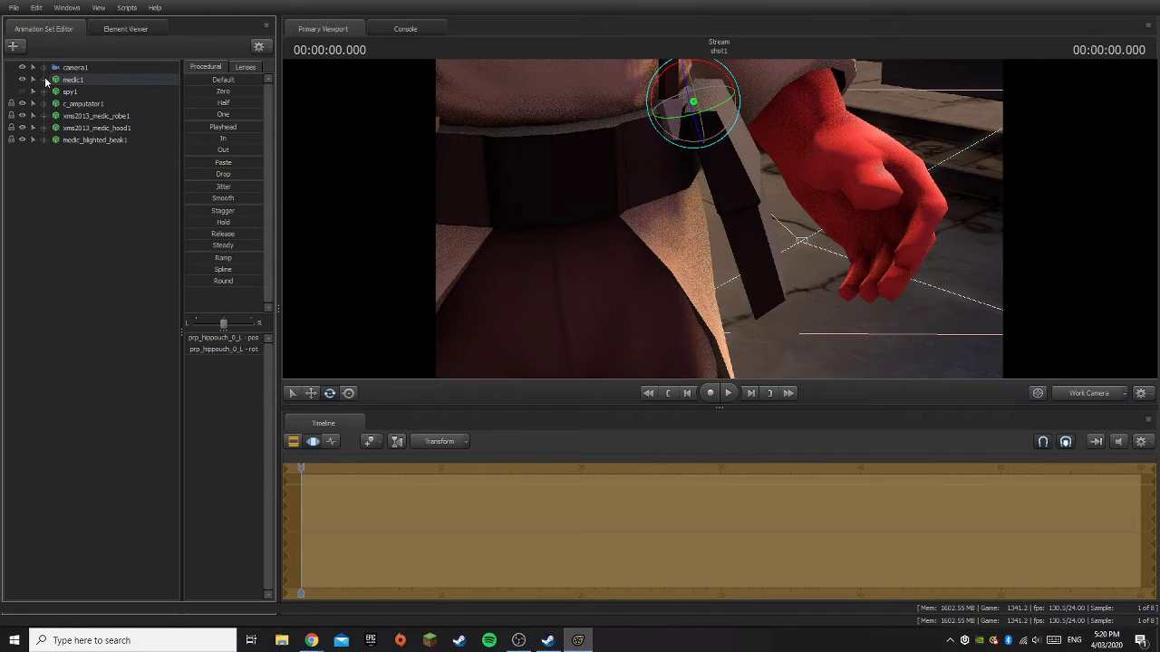
key(s)
mouse_move(719, 219)
mouse_down()
mouse_move(707, 217)
mouse_move(696, 181)
mouse_move(718, 217)
mouse_up()
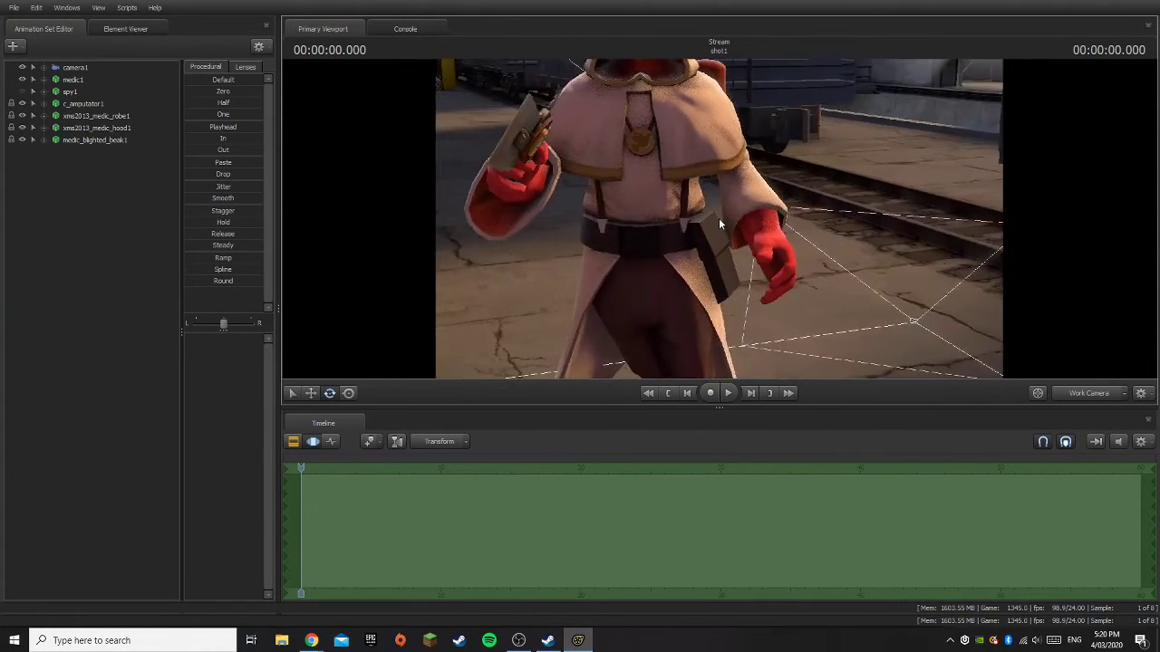
- Rotate bip_knee_R to straighten the right lower leg's sideways angle, and collapse the Medic's control groups
click(1100, 394)
click(1100, 392)
drag(693, 258, 738, 214)
key(w)
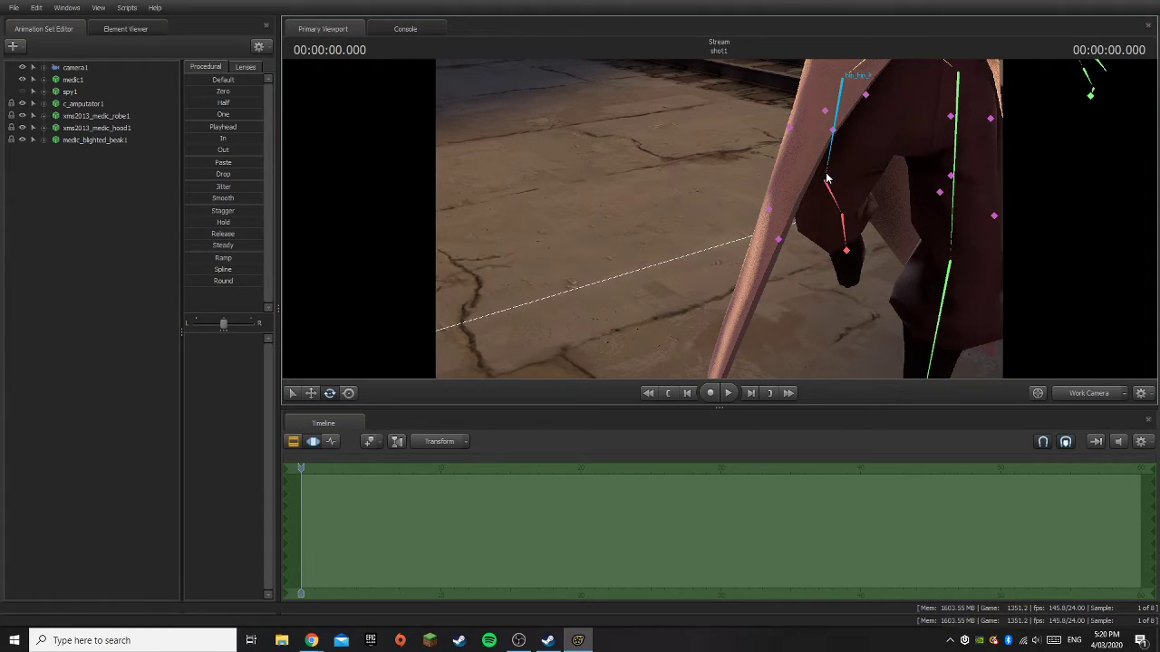
click(827, 178)
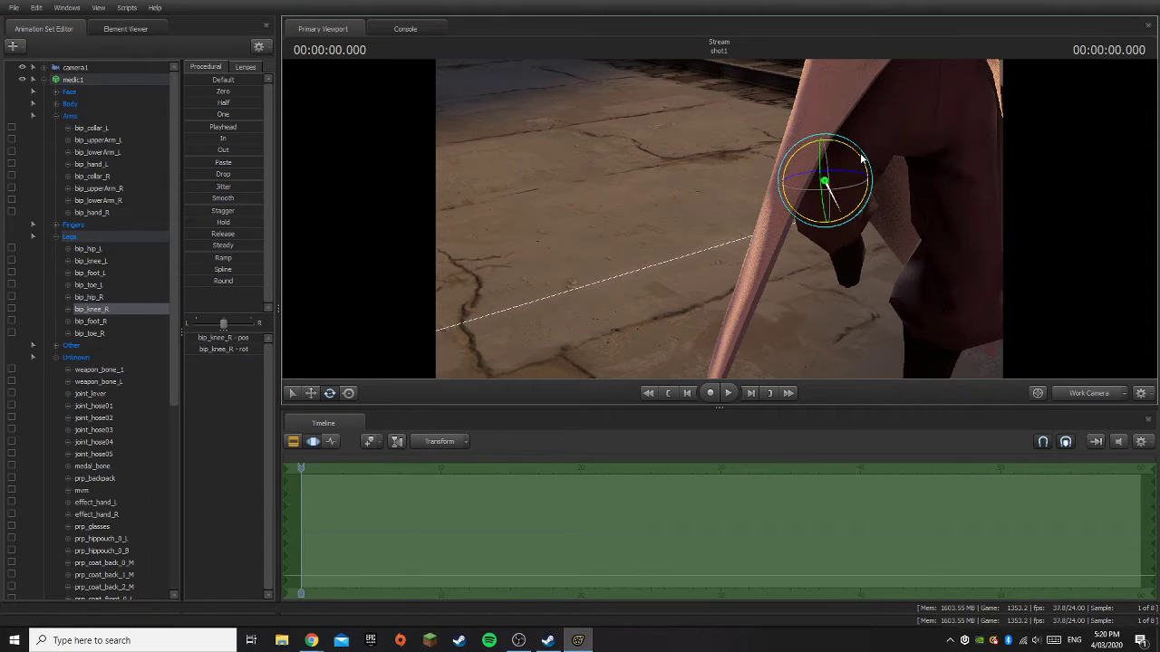
drag(862, 160, 847, 185)
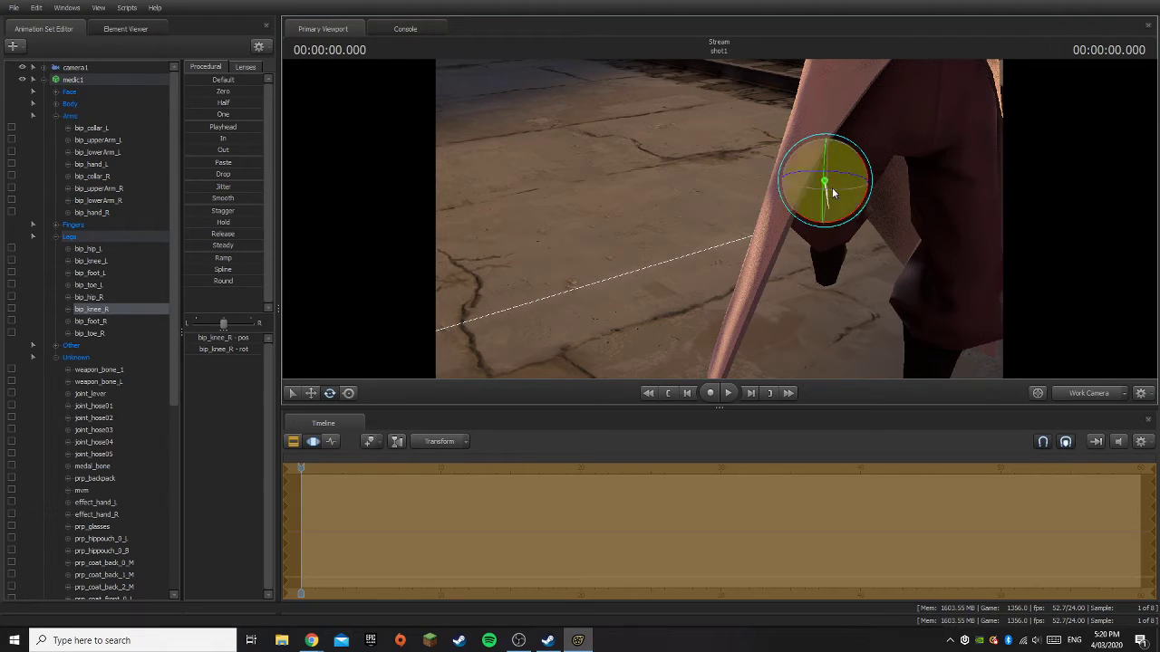
click(55, 116)
click(56, 140)
click(55, 164)
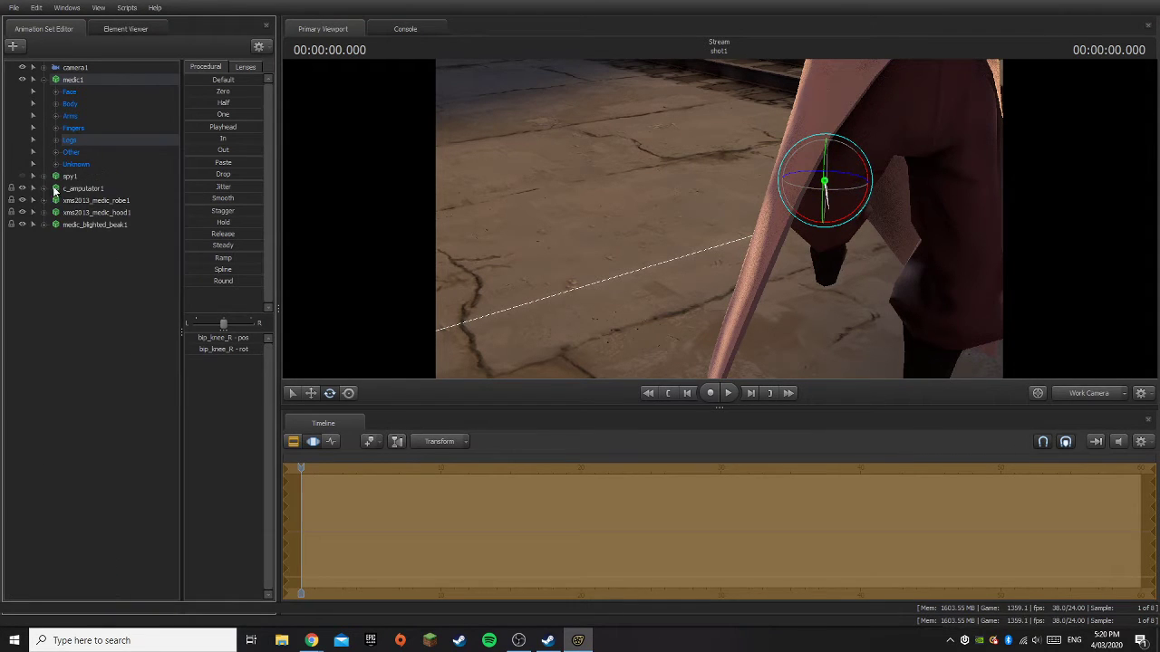
click(81, 274)
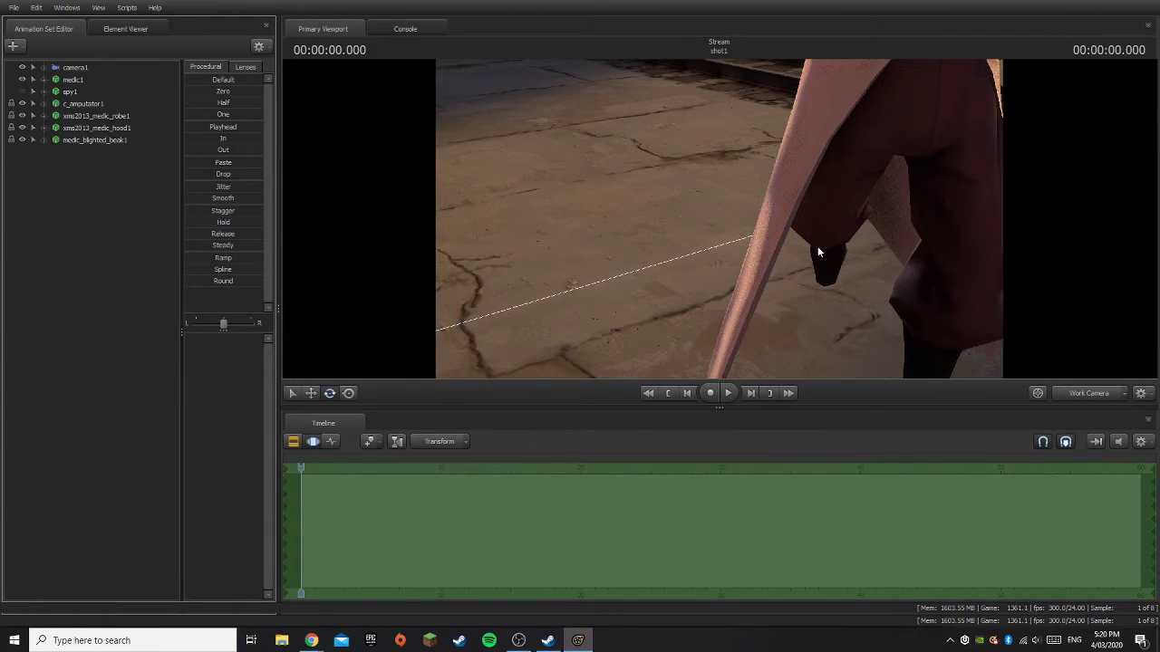
- Rotate bip_hip_L to turn the Medic's left supporting leg slightly
key(s)
mouse_move(817, 252)
mouse_down()
mouse_move(851, 218)
mouse_move(824, 281)
mouse_move(834, 272)
mouse_move(819, 226)
mouse_move(806, 272)
mouse_up()
key(w)
key(ctrl)
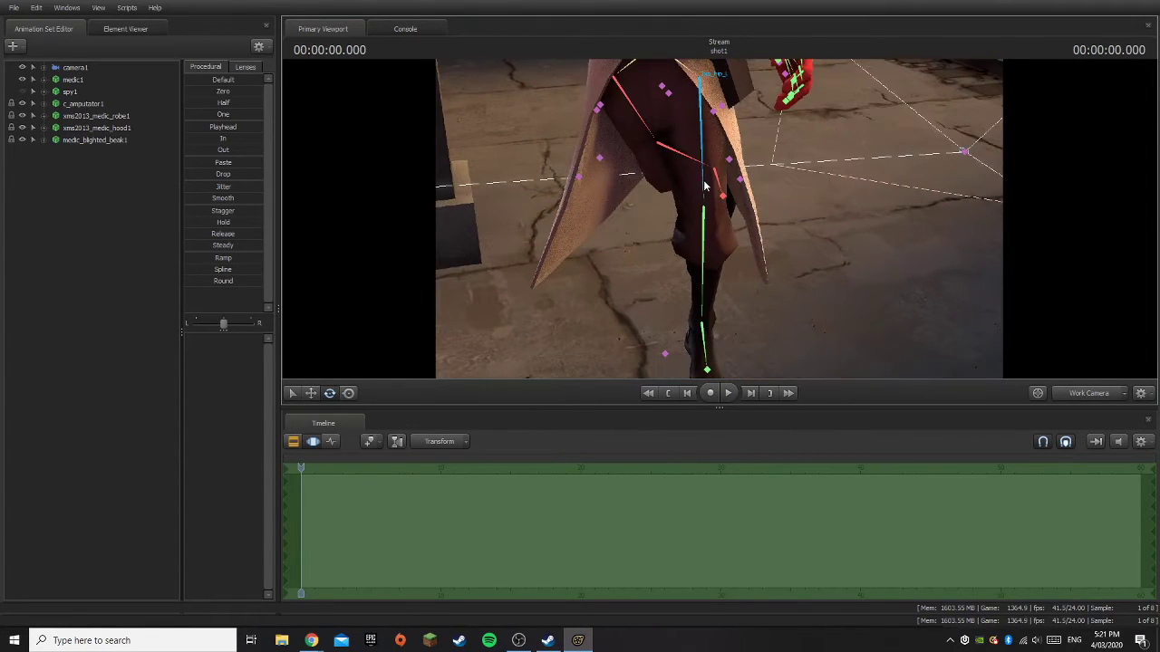
ctrl+click(704, 186)
drag(734, 84, 735, 85)
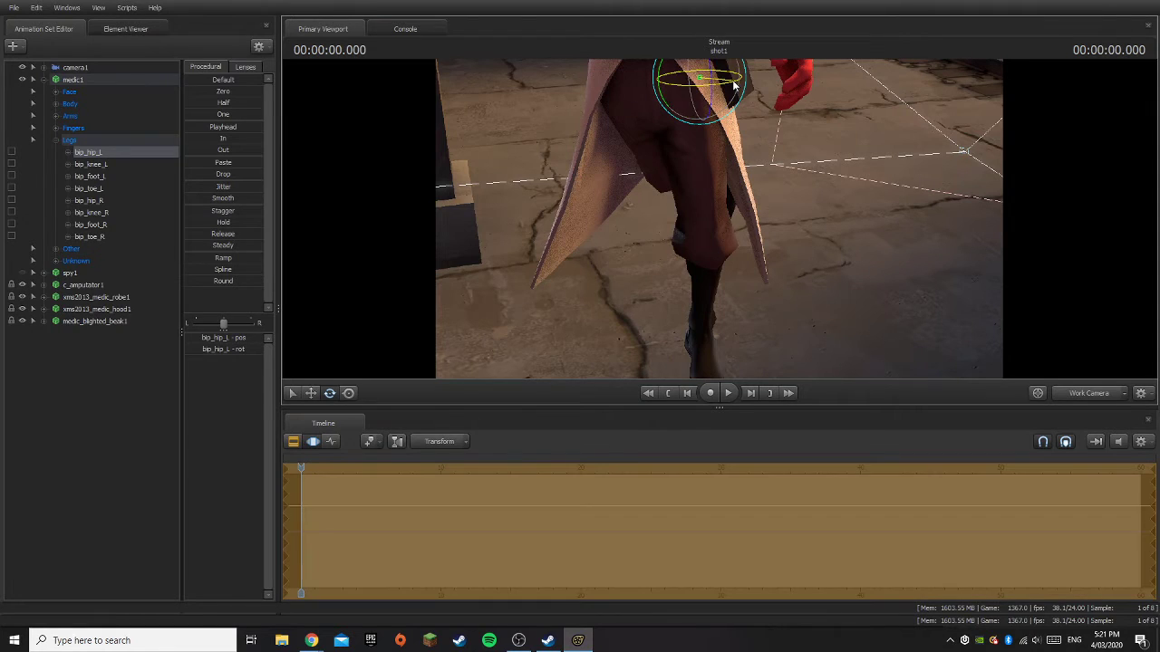
- Rotate bip_knee_L to slightly adjust the Medic's left lower leg, and clear the selection
ctrl+click(704, 267)
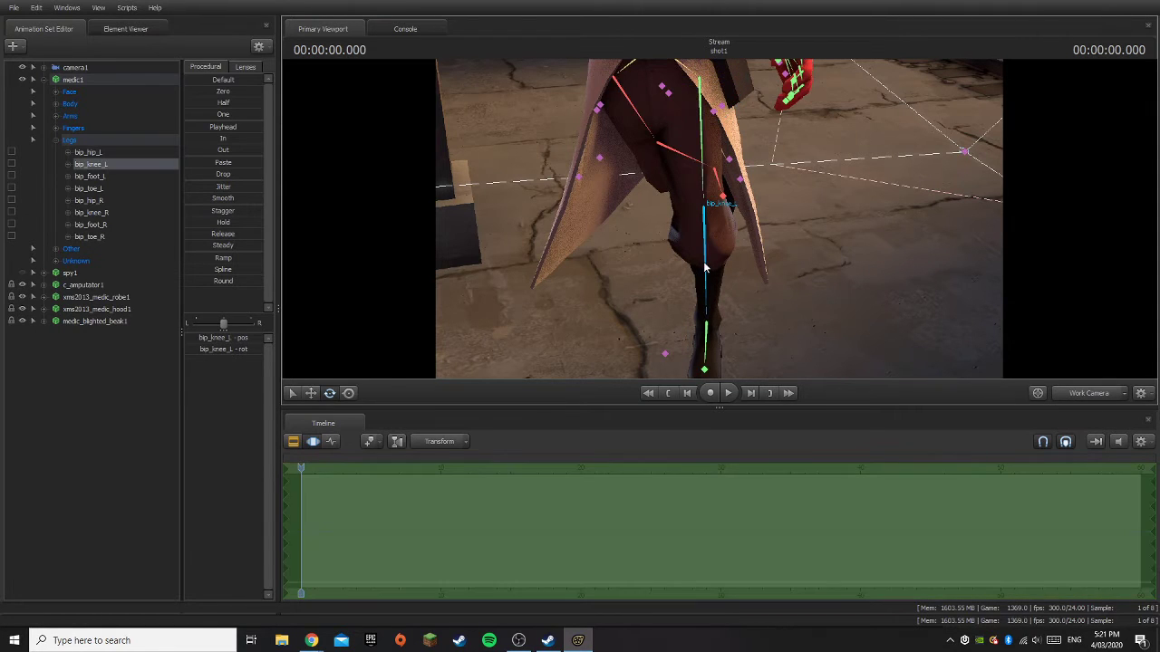
click(704, 188)
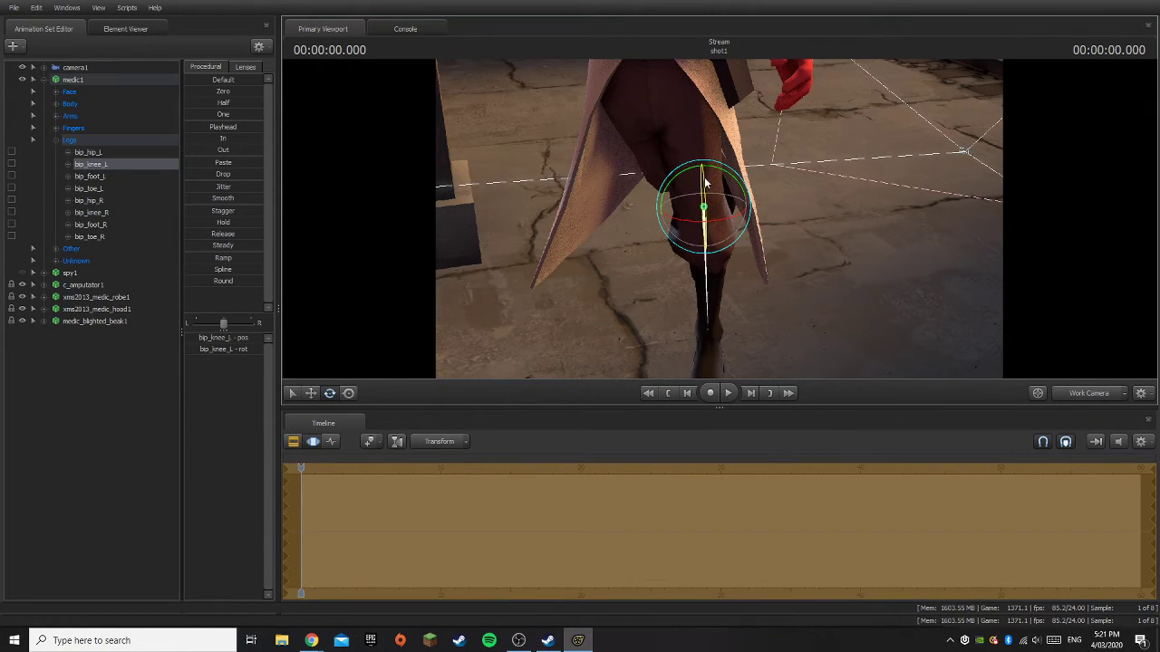
click(113, 417)
- Rotate bip_hip_R to twist the Medic's raised right thigh slightly, and clear the selection
key(s)
drag(634, 236, 717, 230)
key(w)
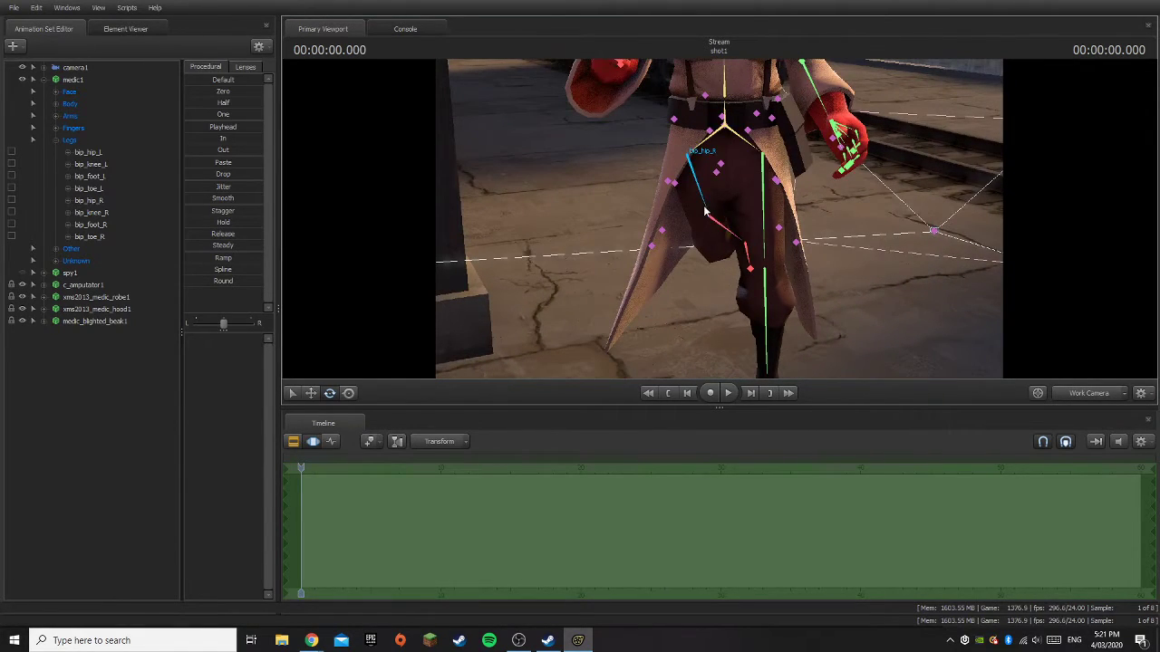
click(705, 211)
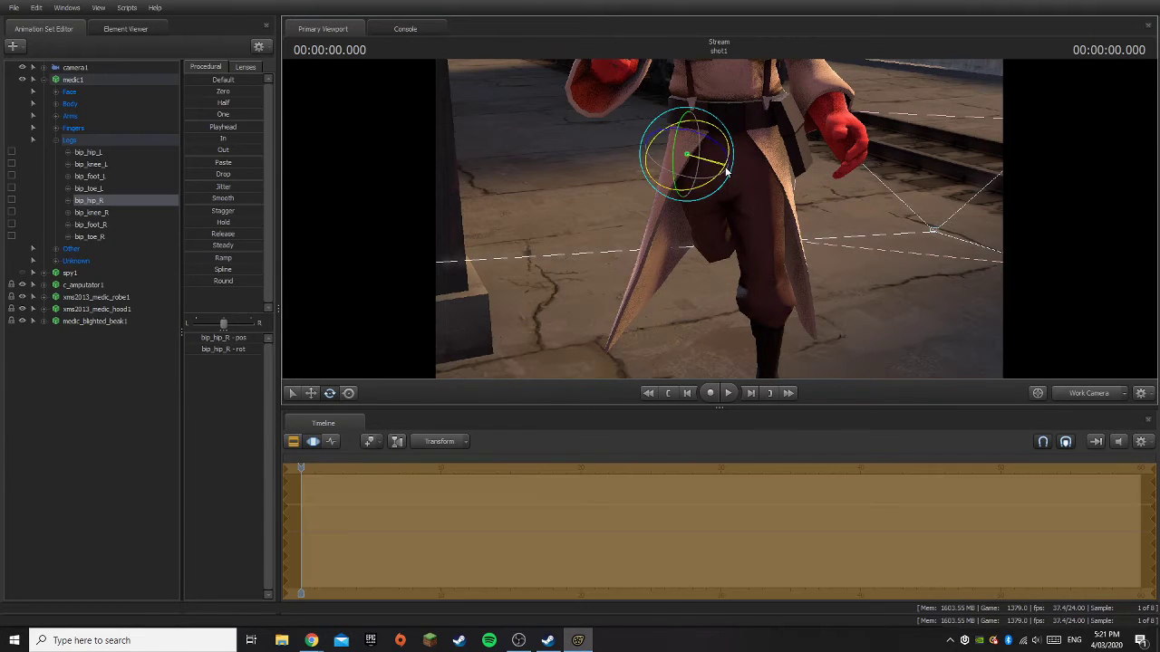
drag(725, 177, 730, 168)
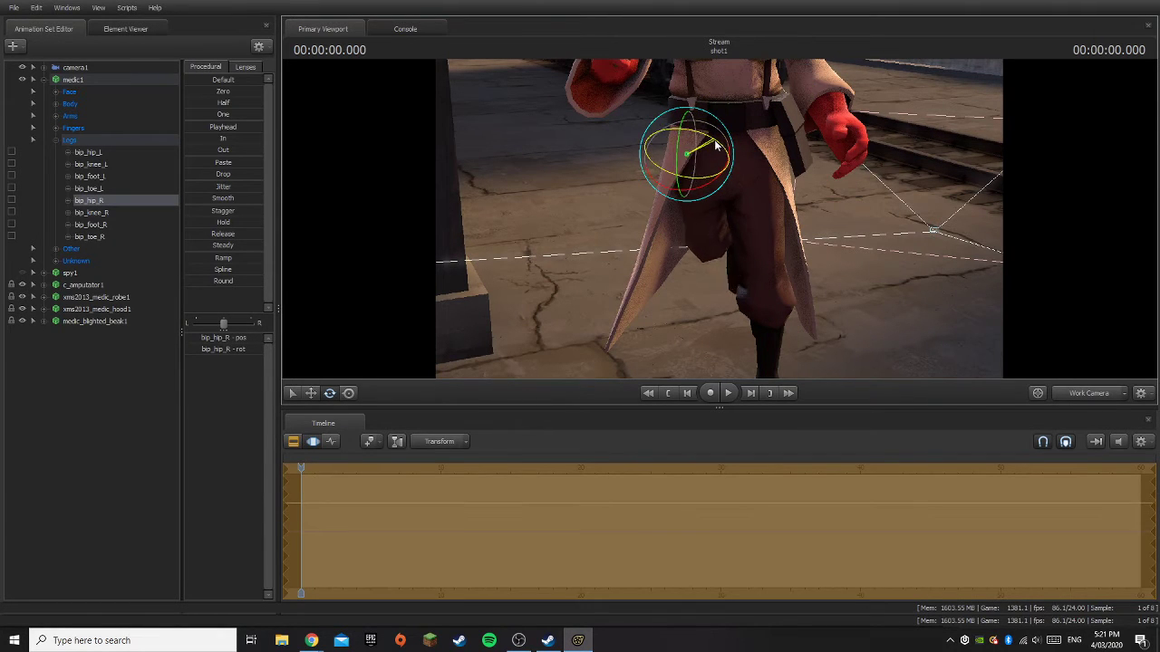
click(102, 417)
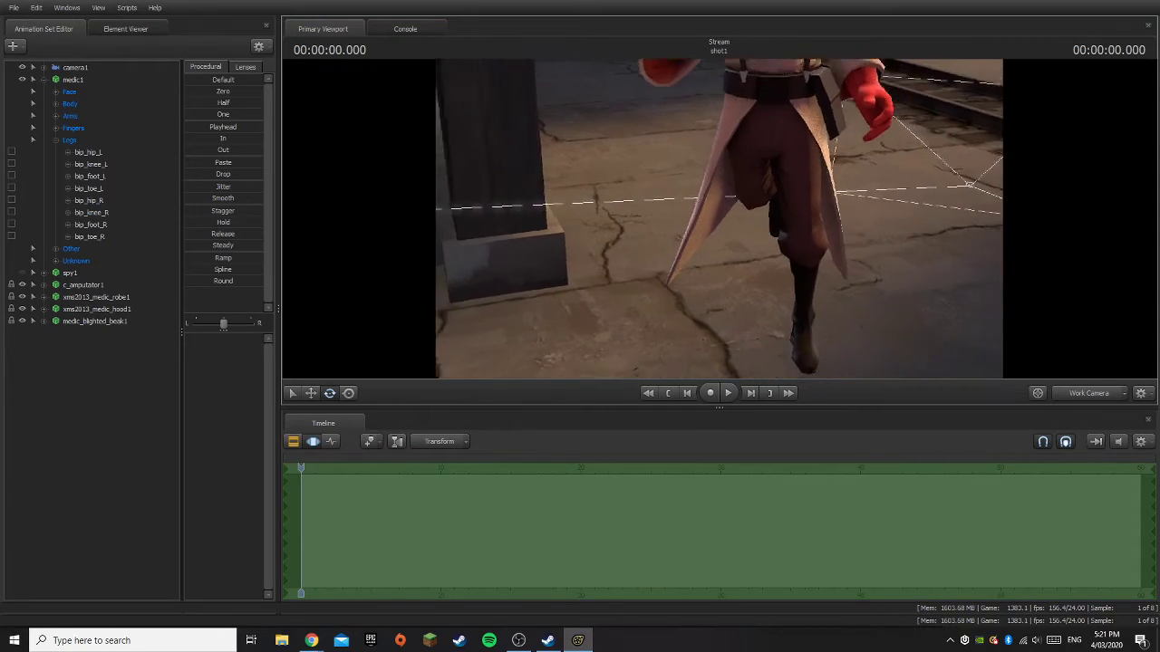
- Check the Medic's full stride pose from the front and through camera1, and return to the Work Camera
mouse_move(719, 220)
mouse_down()
mouse_move(711, 272)
mouse_move(719, 195)
mouse_move(702, 253)
mouse_move(698, 222)
mouse_move(719, 224)
mouse_up()
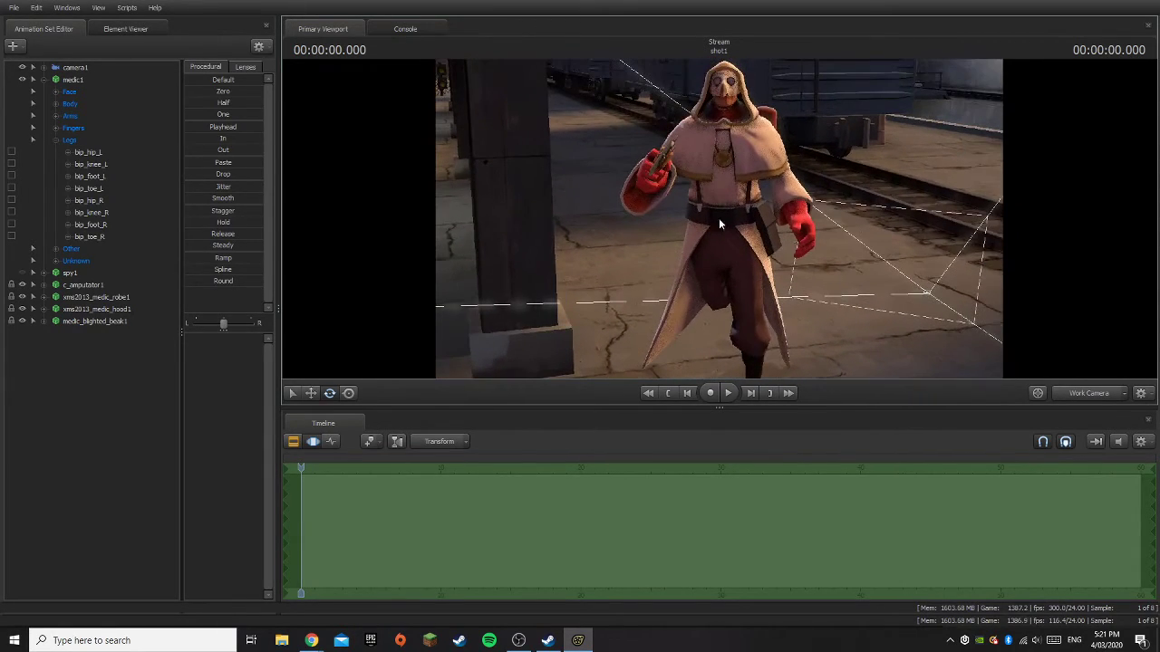
click(1080, 398)
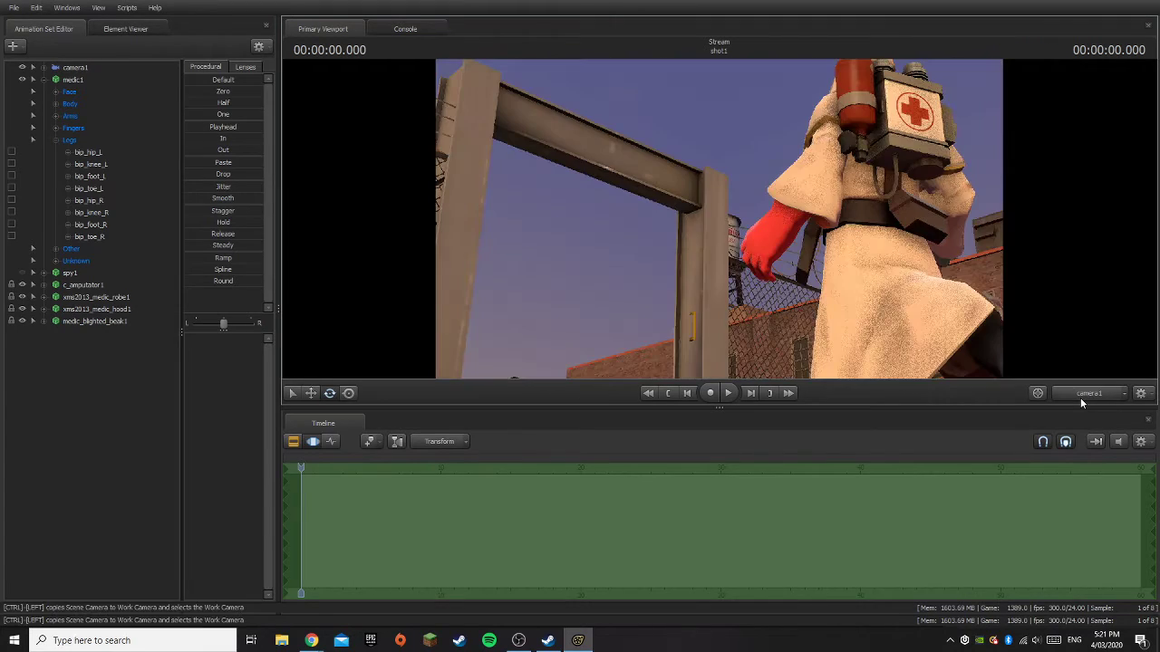
click(1080, 398)
drag(713, 268, 770, 256)
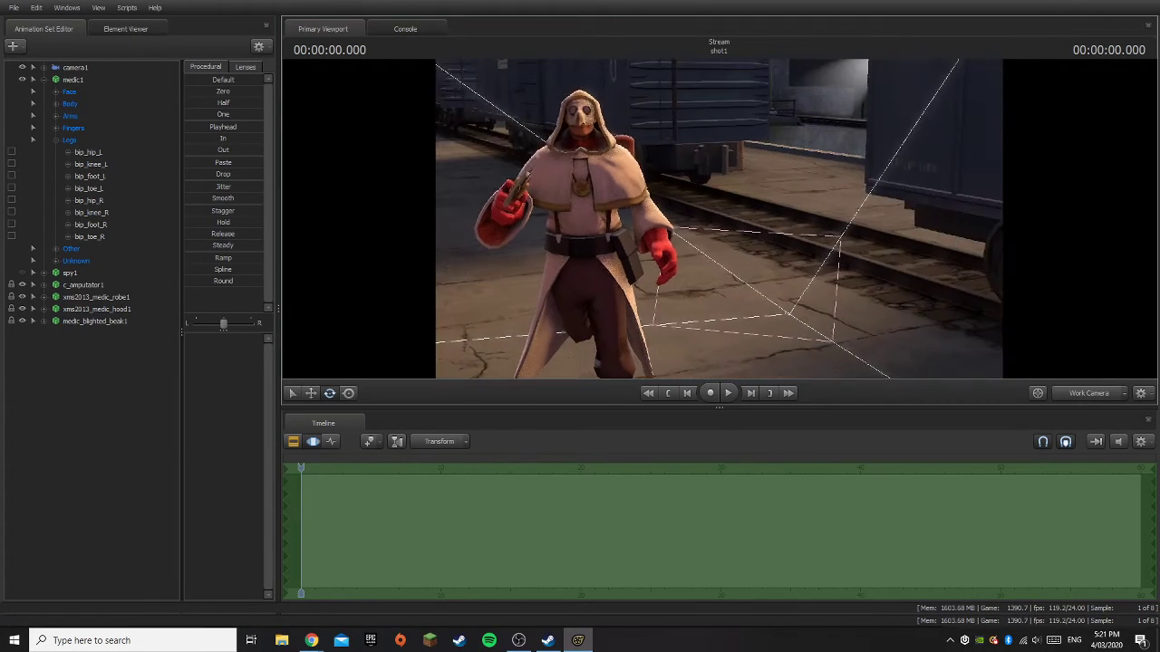
drag(719, 219, 370, 218)
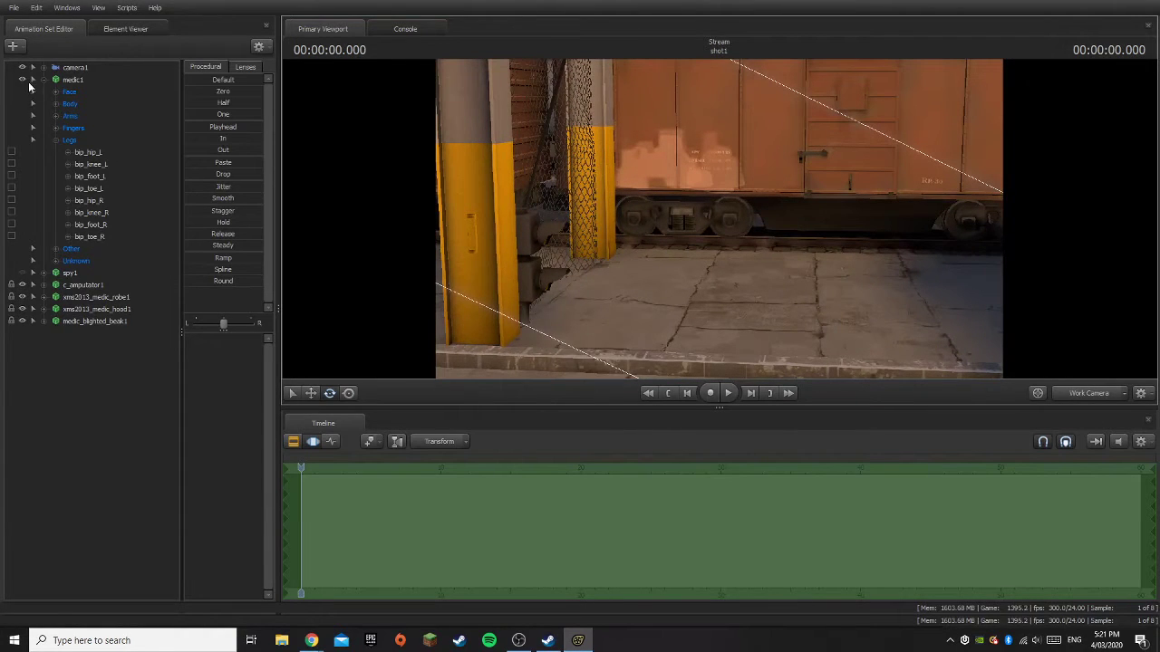
- Make spy1 visible in the scene and place it at the end of the animation set list
click(23, 273)
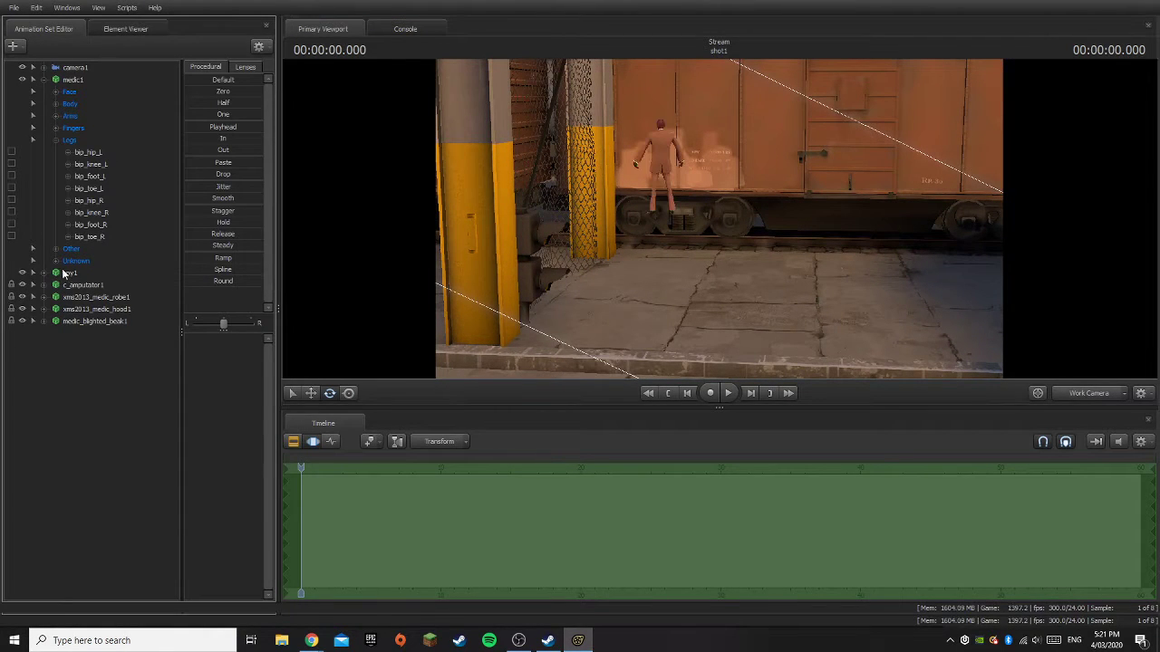
click(70, 274)
drag(66, 358, 66, 357)
- Move the whole spy model away from the train car and across the ground to stand near the medic
click(311, 394)
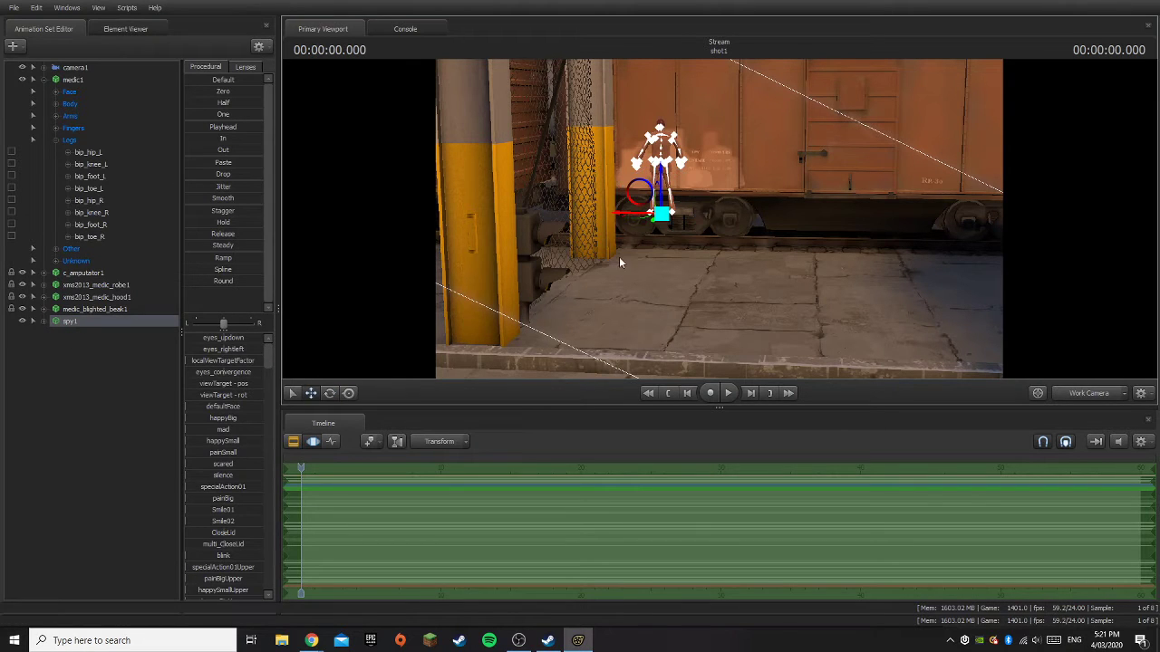
drag(652, 224, 504, 393)
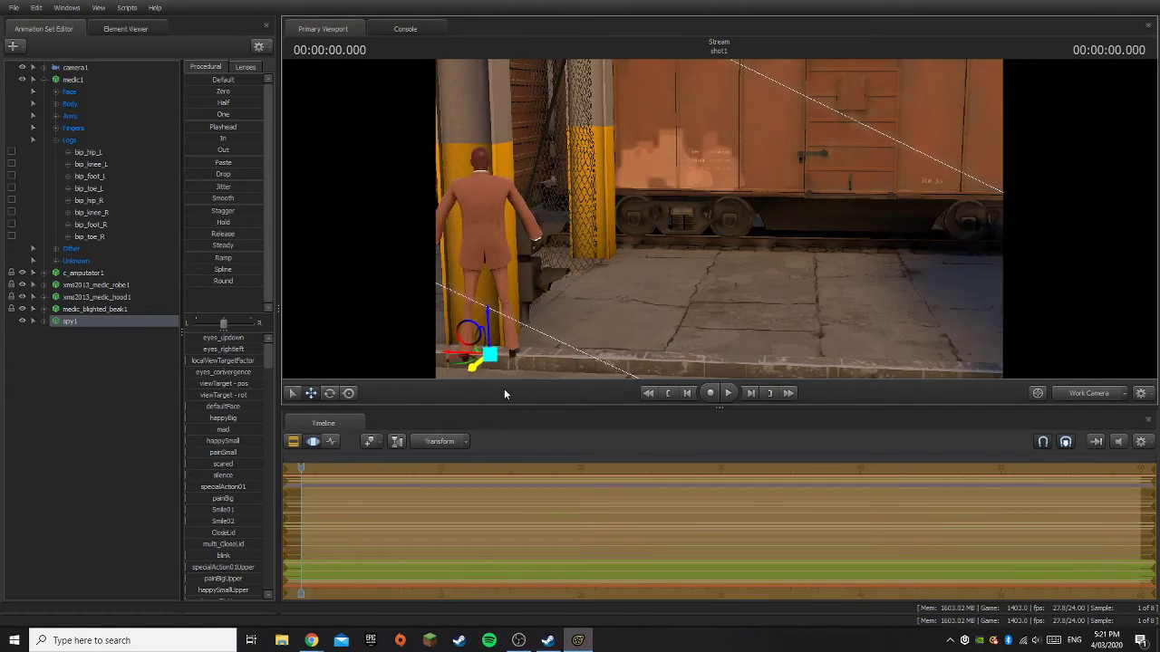
drag(459, 356, 735, 367)
drag(761, 272, 951, 333)
key(s)
key(w)
drag(645, 243, 852, 395)
drag(815, 326, 1146, 317)
key(a)
key(s)
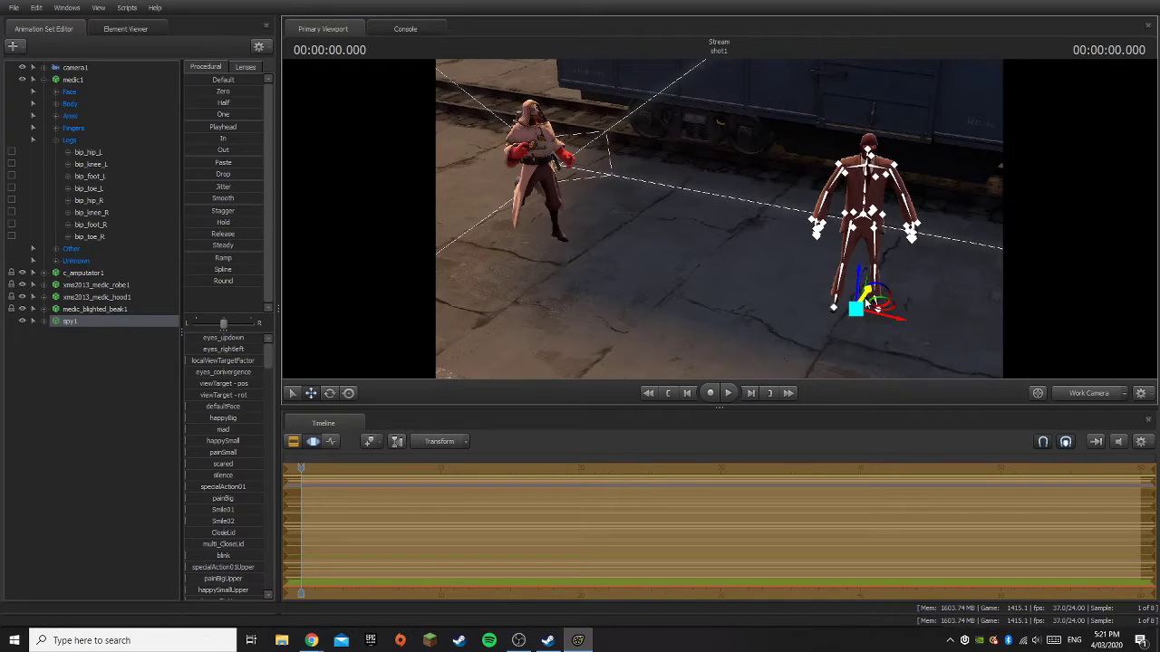
drag(868, 306, 677, 266)
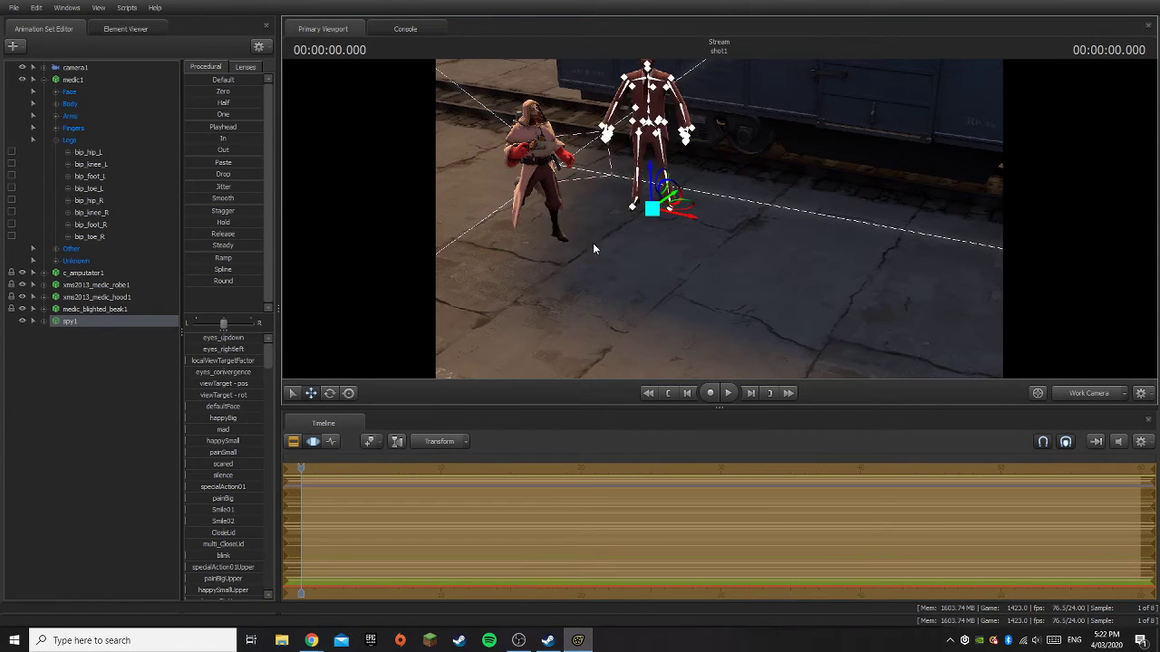
- Rotate the spy about its vertical axis to face the medic and check the framing through camera1
key(w)
drag(594, 246, 677, 195)
key(a)
key(d)
key(s)
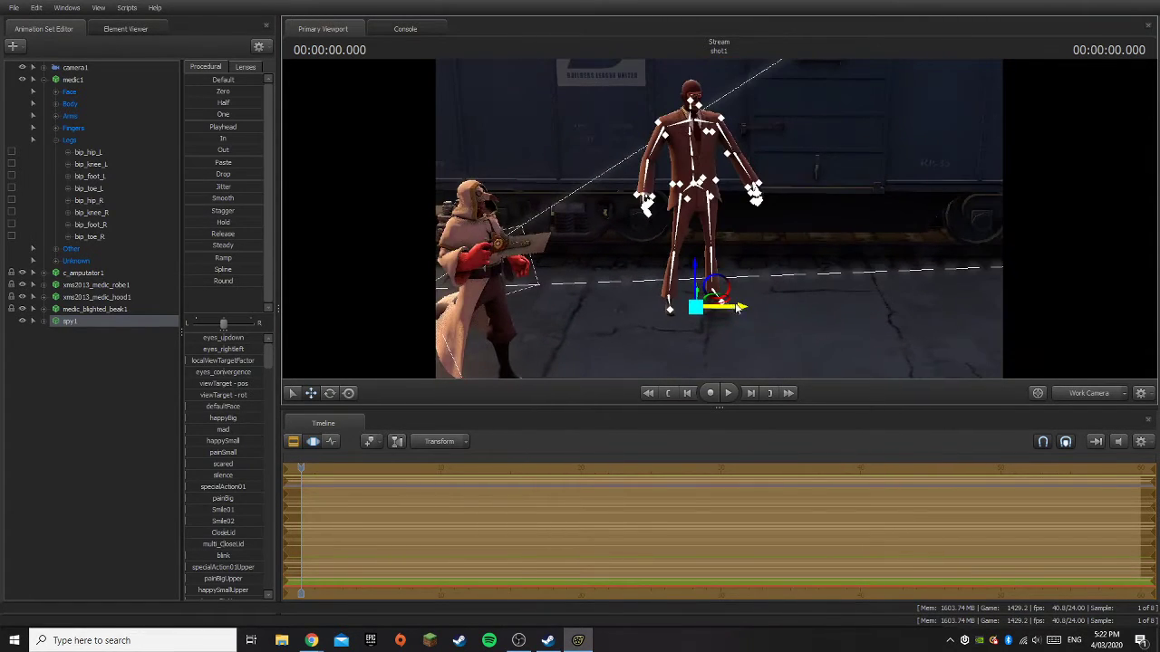
click(330, 393)
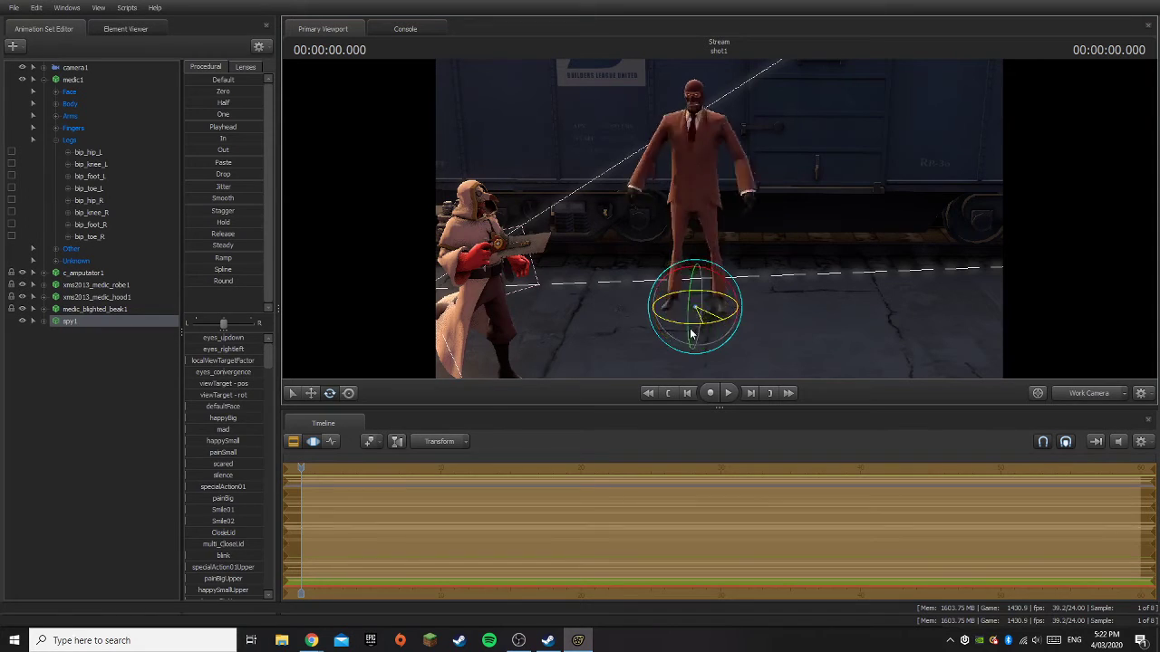
drag(691, 329, 631, 329)
click(1113, 396)
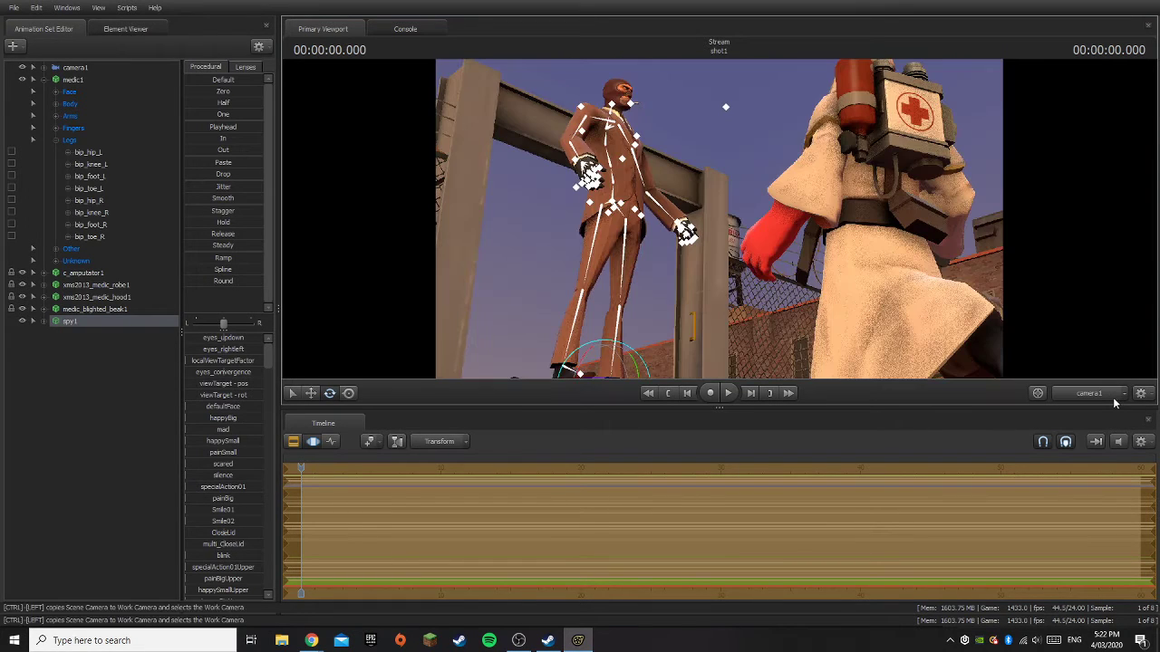
click(1113, 399)
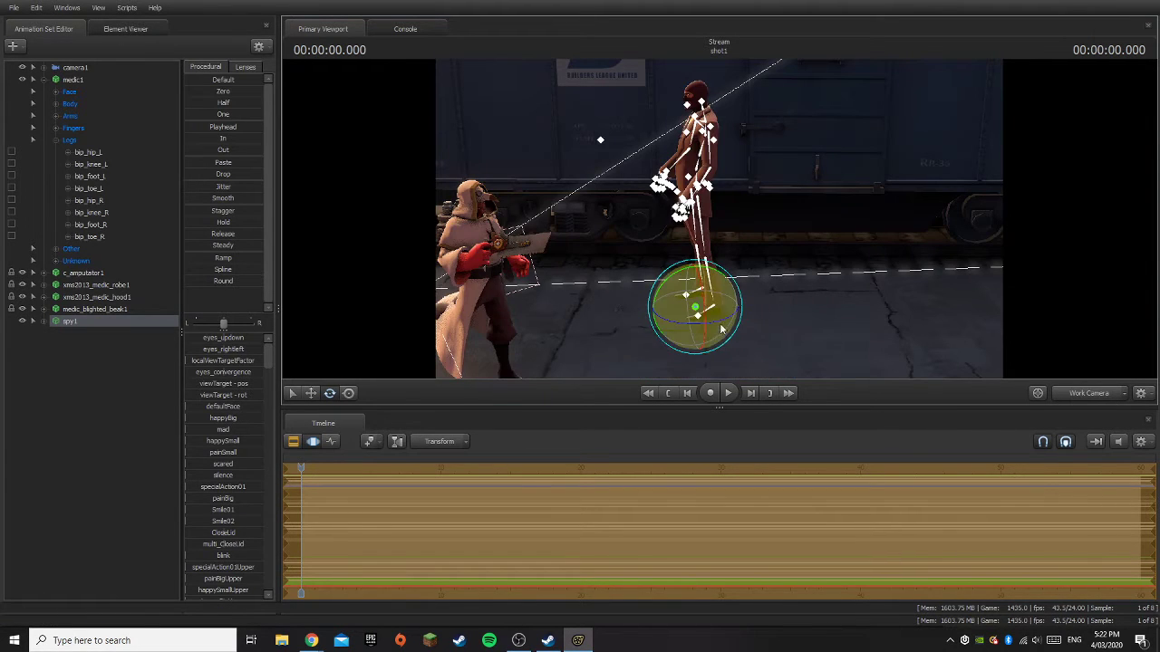
- Fine-tune the spy's facing direction toward the medic, comparing it against the camera1 view
drag(717, 324, 701, 329)
click(1087, 401)
click(1087, 400)
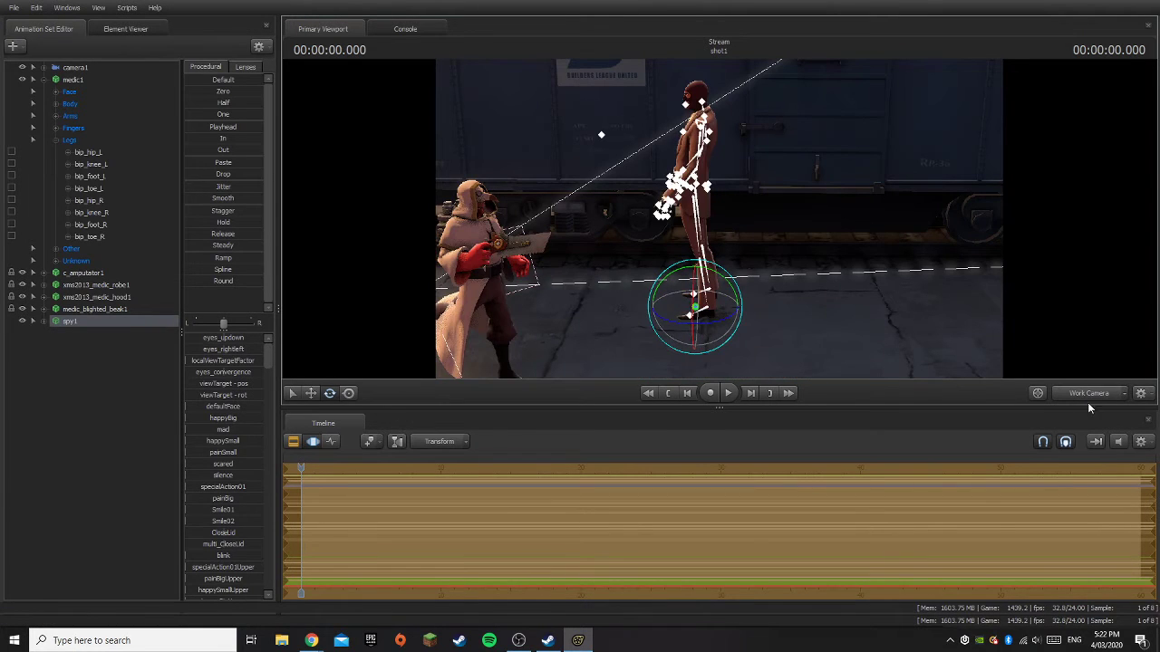
click(1095, 398)
click(1095, 398)
drag(720, 219, 804, 274)
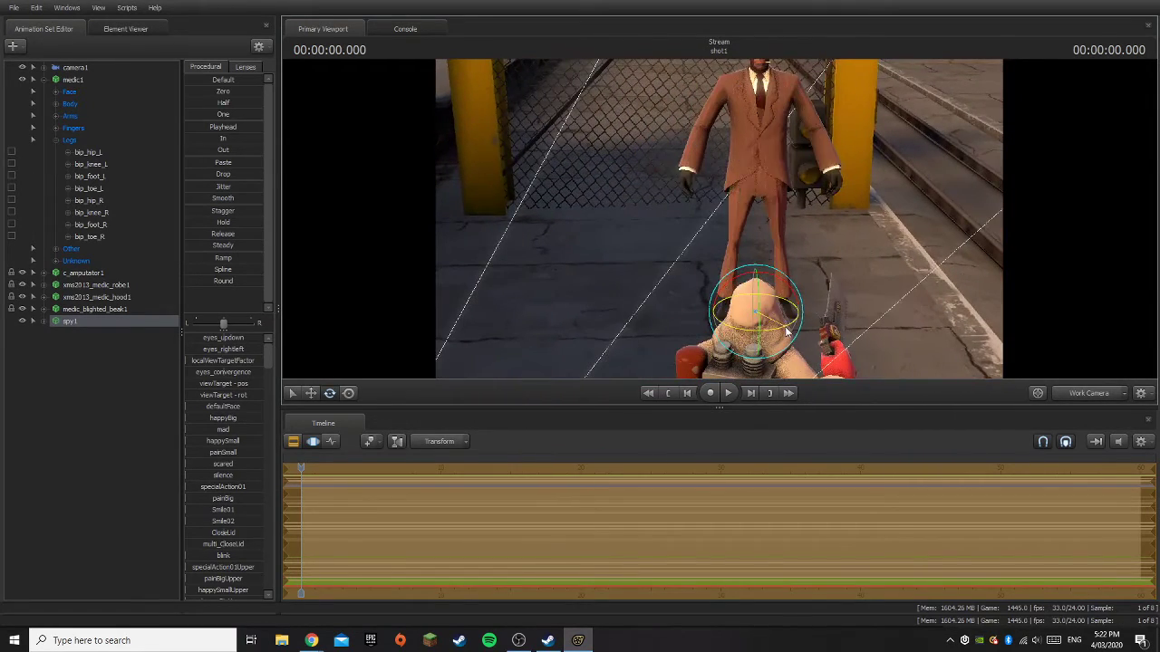
- Swing the spy's right thigh forward at bip_hip_R and bend the lower leg back at bip_knee_R
click(61, 380)
drag(719, 220, 811, 222)
click(631, 240)
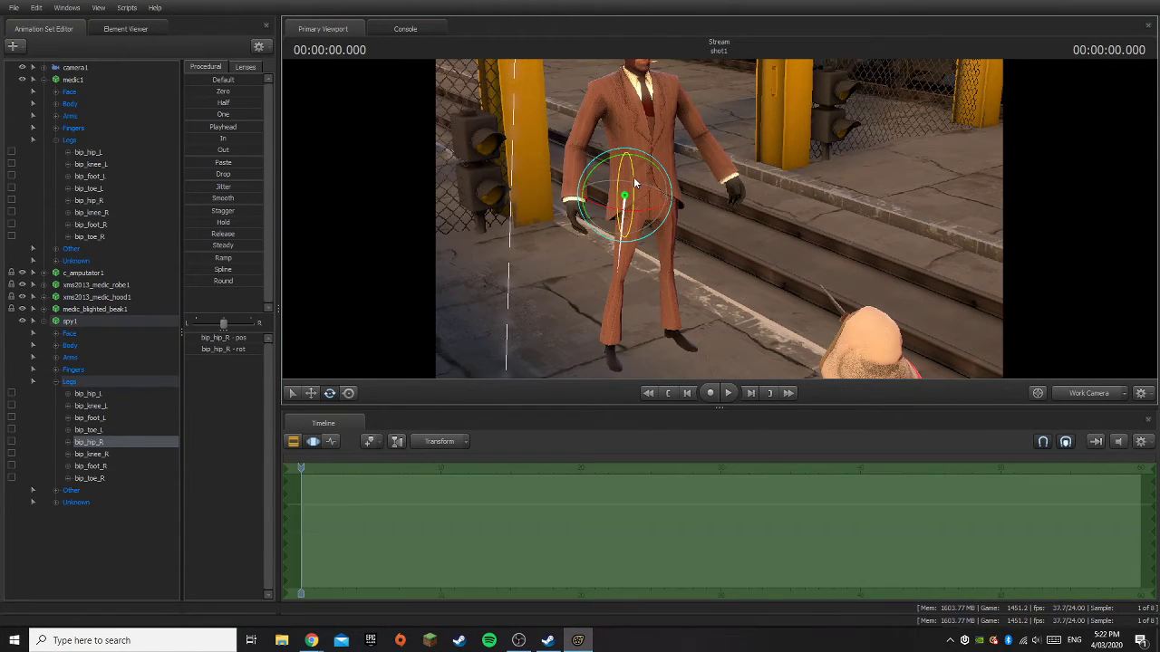
drag(631, 173, 632, 143)
click(649, 247)
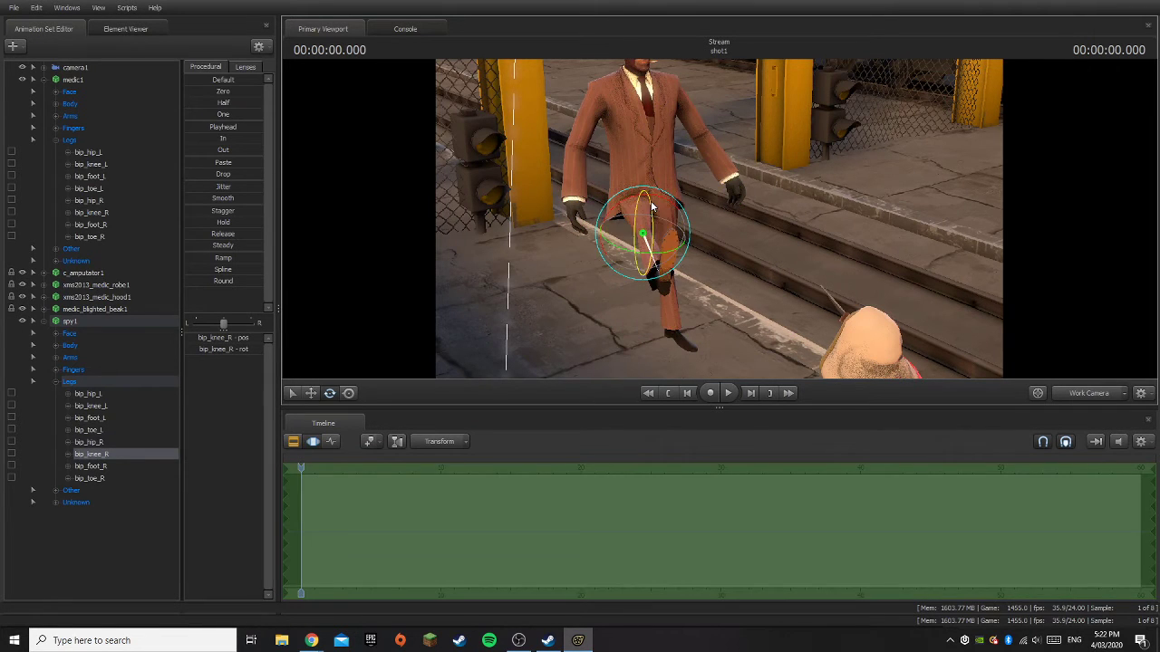
drag(651, 207, 657, 232)
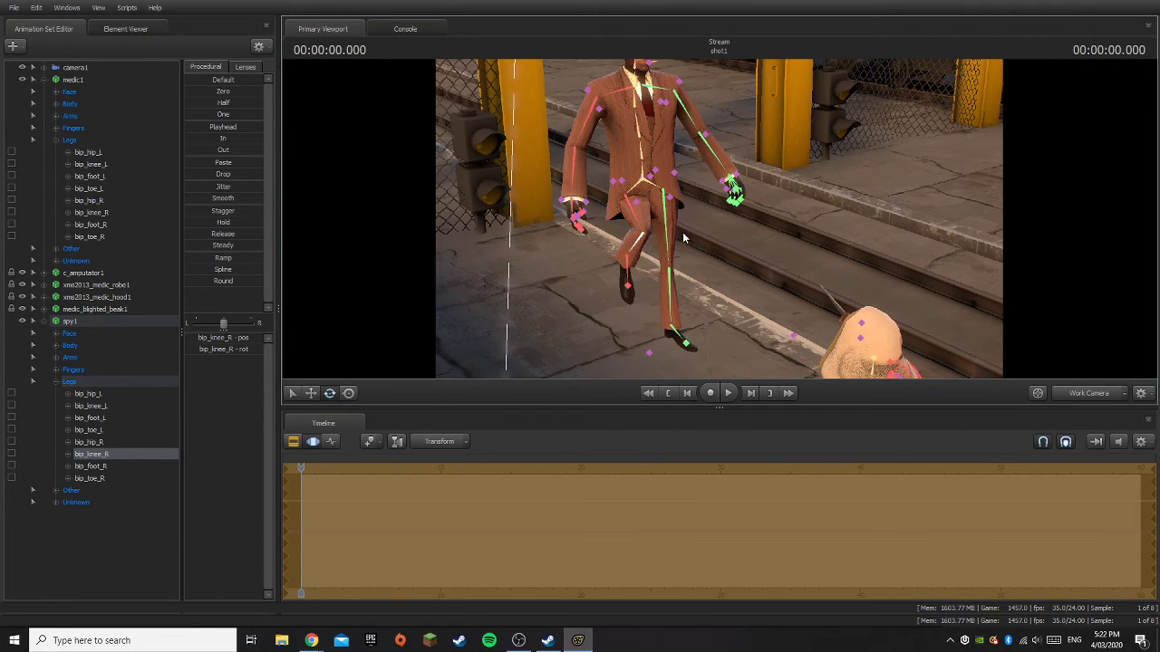
- Raise the spy's left thigh forward at bip_hip_L and fold the lower leg down at bip_knee_L
click(671, 219)
drag(673, 218, 667, 109)
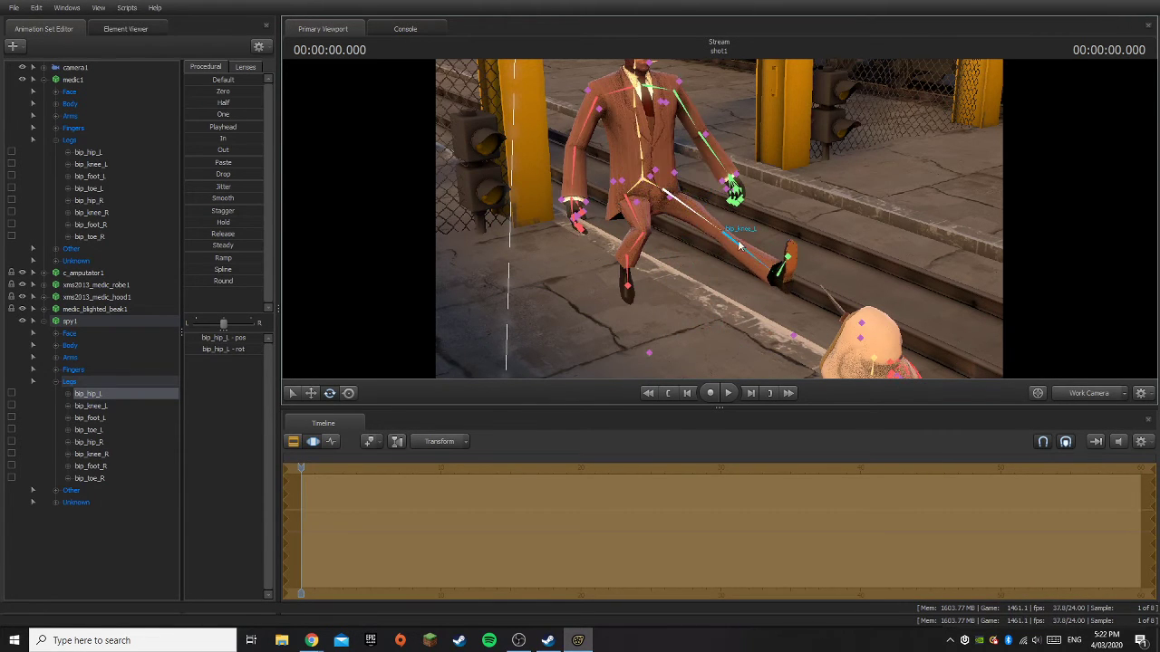
ctrl+click(737, 243)
drag(736, 207, 750, 296)
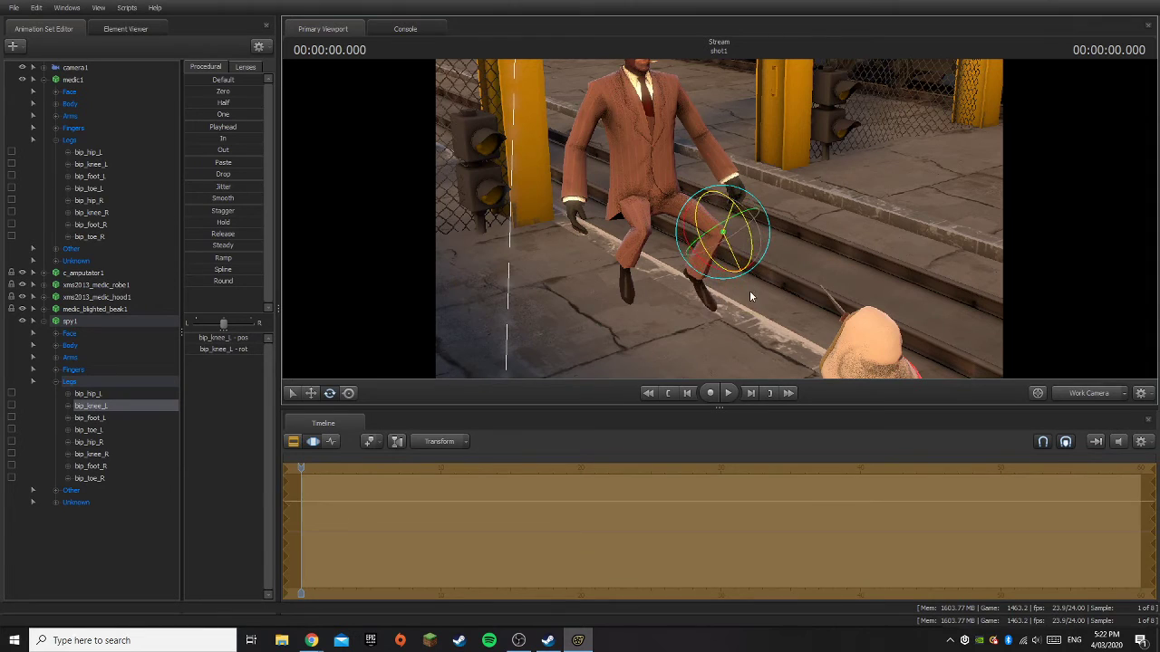
- Rotate the spy's feet at bip_foot_R and bip_foot_L so both point downward
key(a)
drag(673, 263, 619, 270)
key(w)
ctrl+click(599, 308)
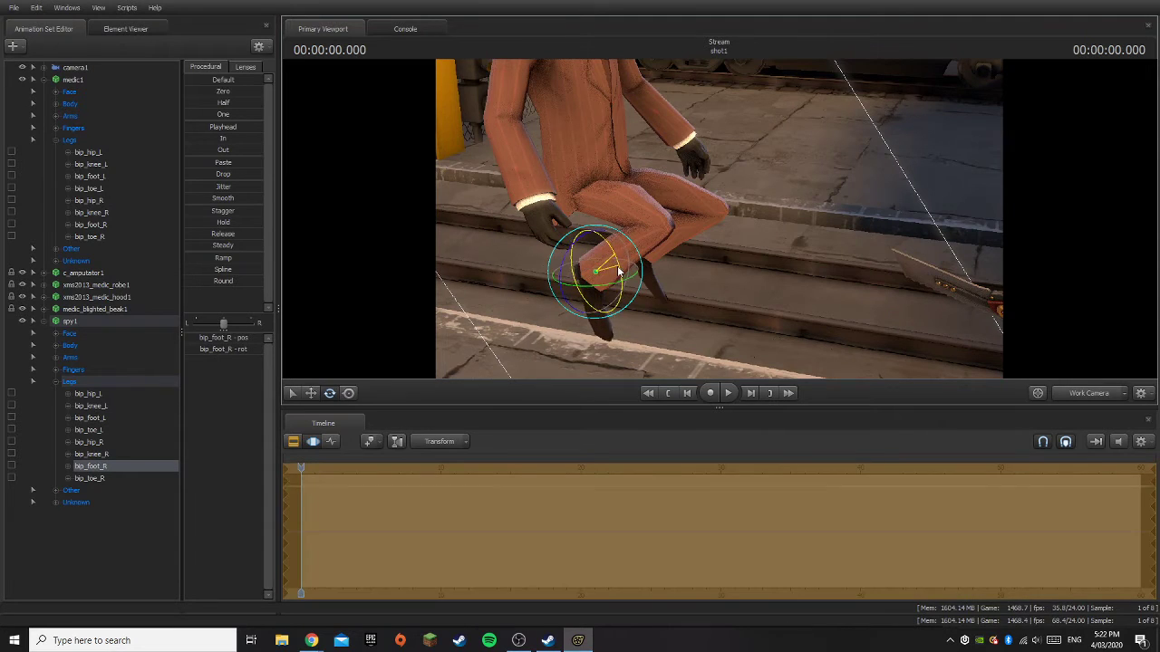
ctrl+click(664, 261)
drag(675, 229, 718, 224)
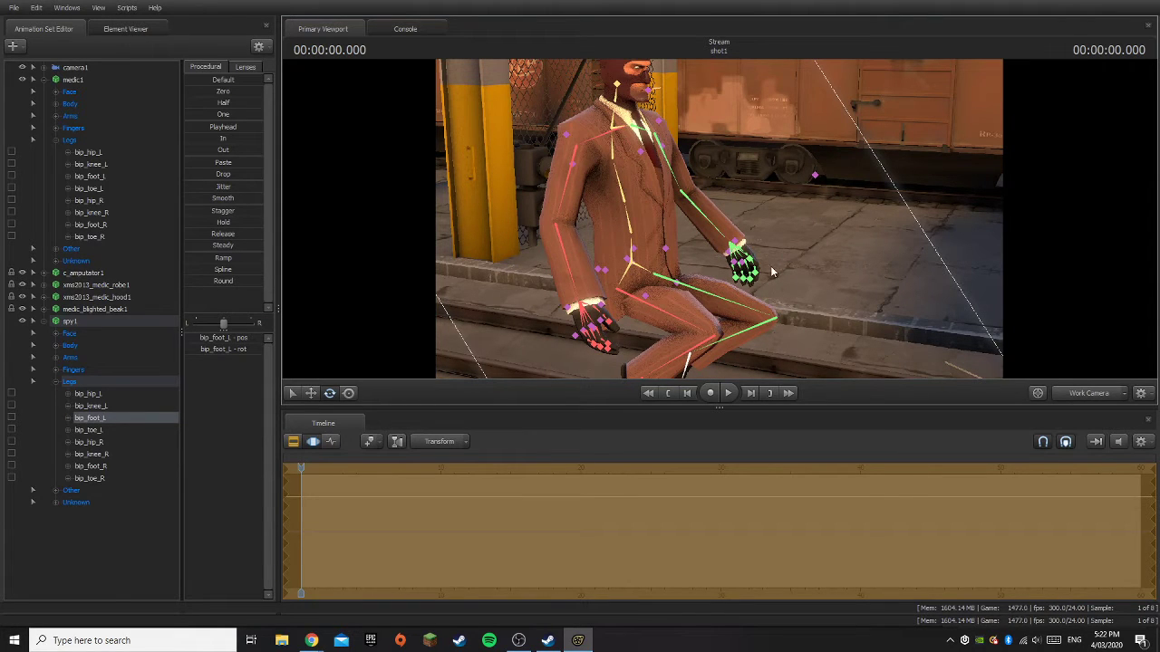
- Rotate the spy's toe bones bip_toe_R and bip_toe_L to follow the pointed feet
drag(782, 229, 798, 279)
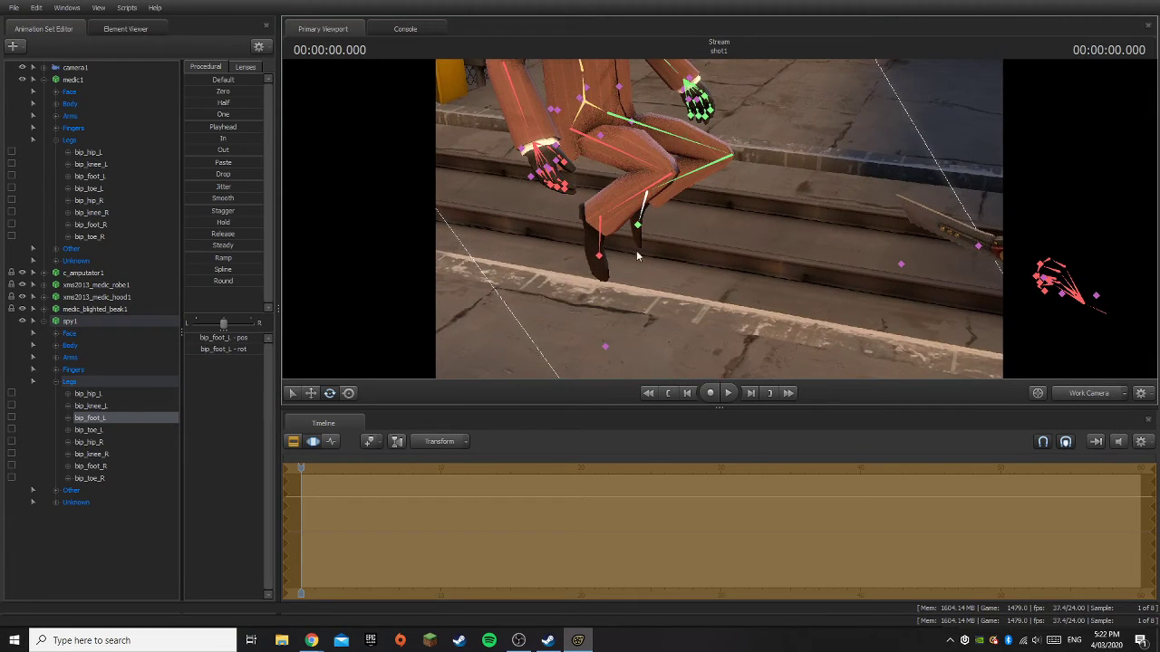
click(598, 259)
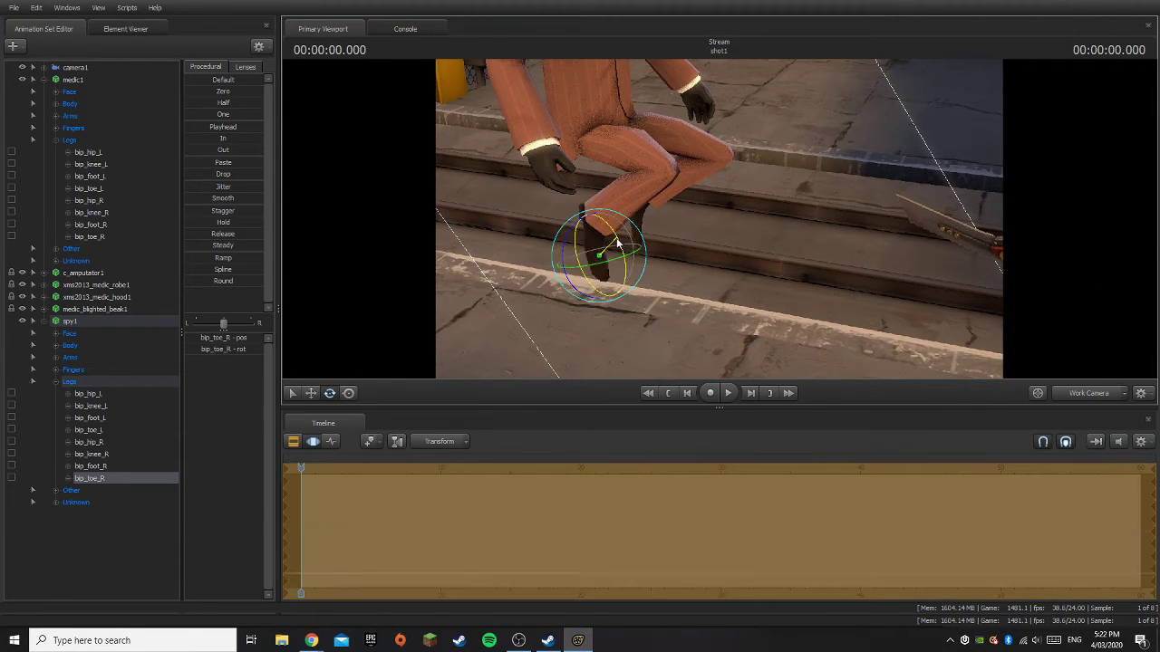
drag(622, 250, 625, 252)
key(ctrl)
ctrl+click(638, 225)
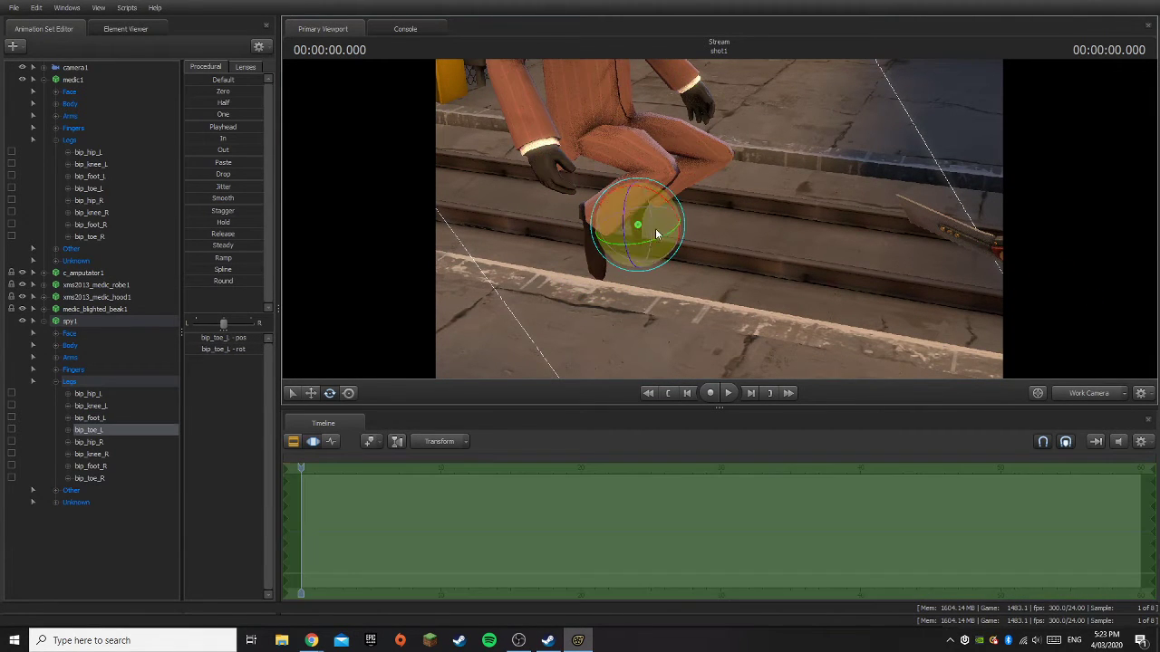
drag(718, 218, 703, 163)
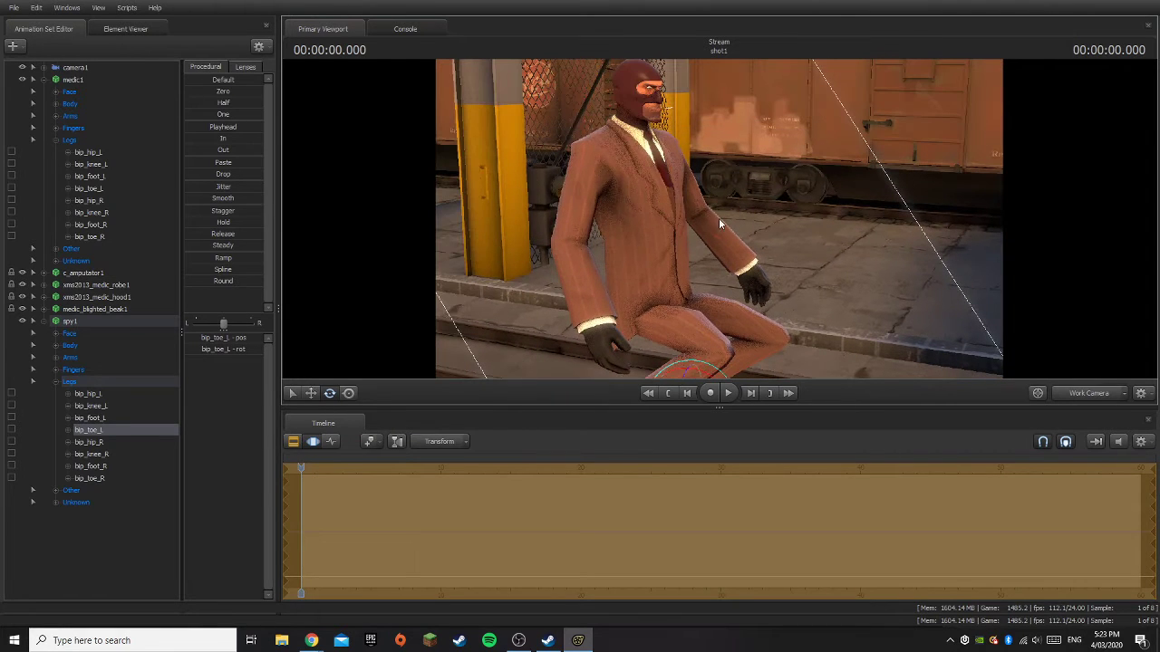
mouse_move(660, 259)
ctrl+mouse_down()
mouse_move(622, 272)
mouse_move(696, 272)
ctrl+mouse_up()
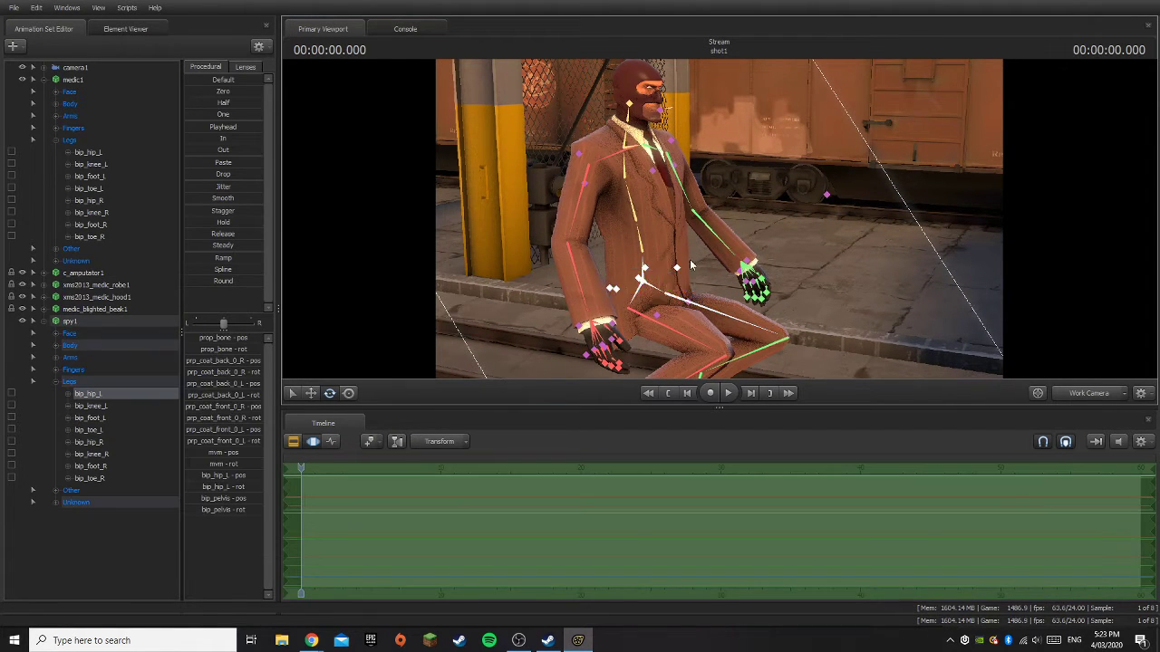
mouse_move(634, 251)
mouse_down()
mouse_move(618, 259)
mouse_move(636, 250)
mouse_up()
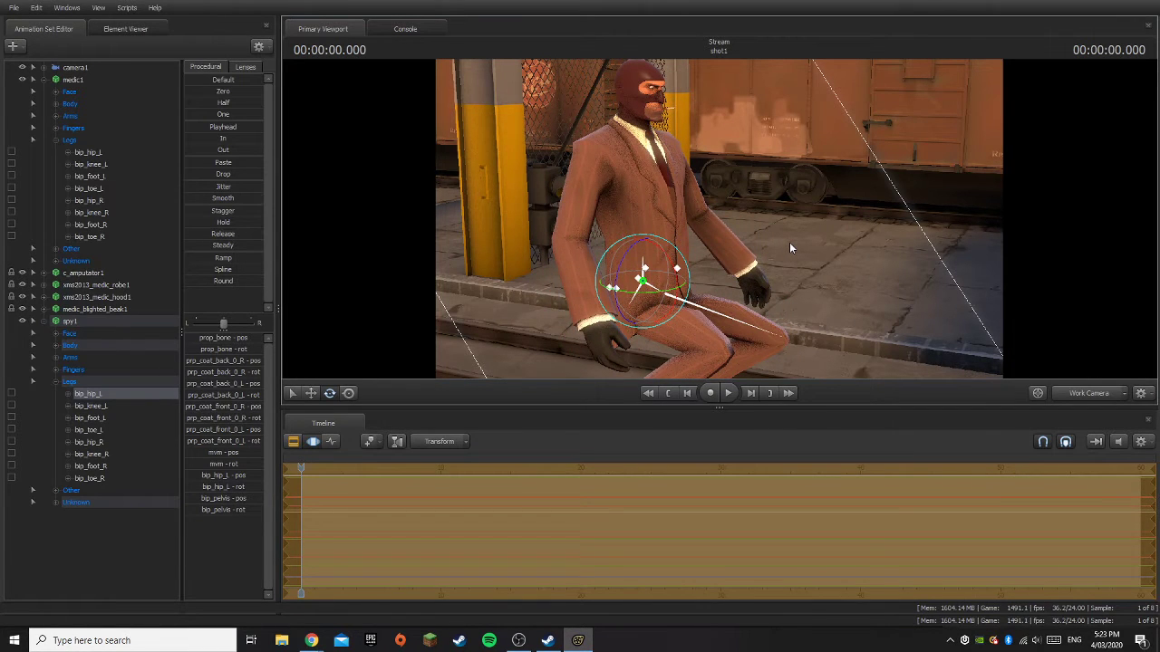
key(ctrl+z)
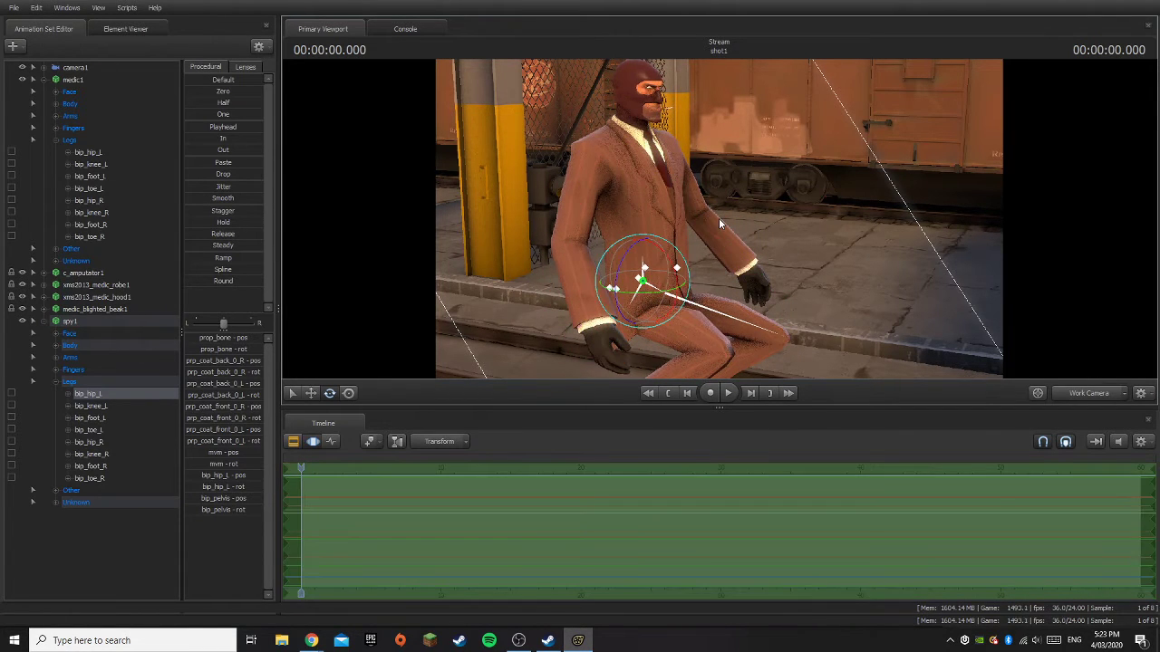
- Rotate the spy's right collar, upper arm and lower arm so the bent arm is raised out to the side
key(ctrl)
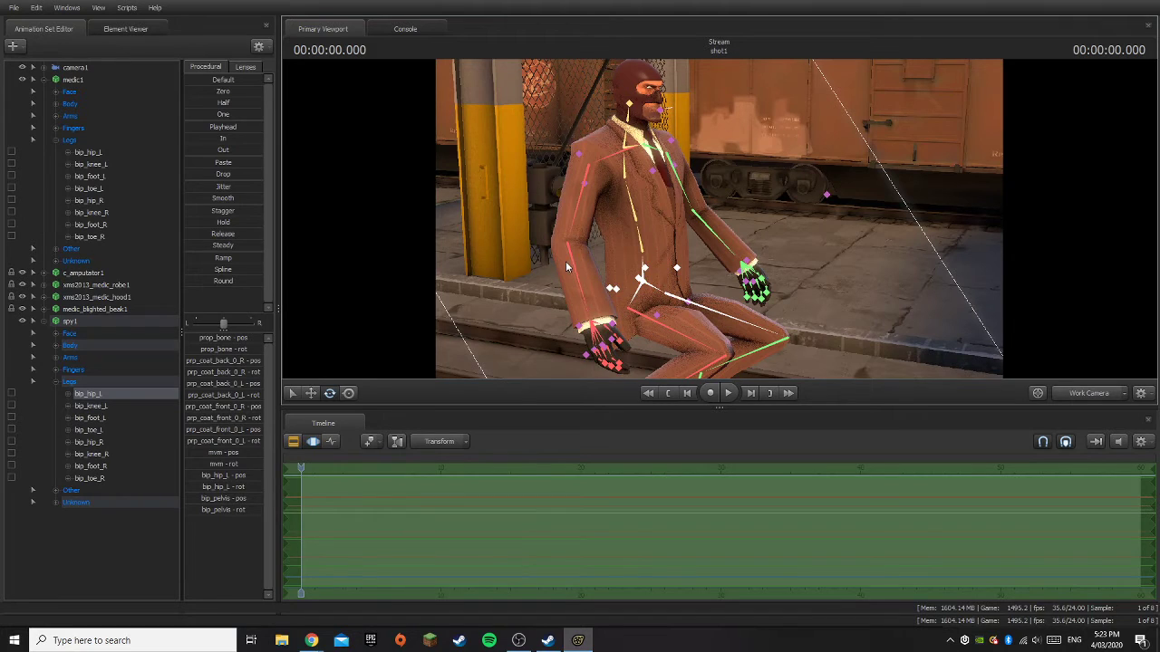
ctrl+click(607, 167)
drag(611, 138, 578, 164)
key(ctrl)
ctrl+click(574, 178)
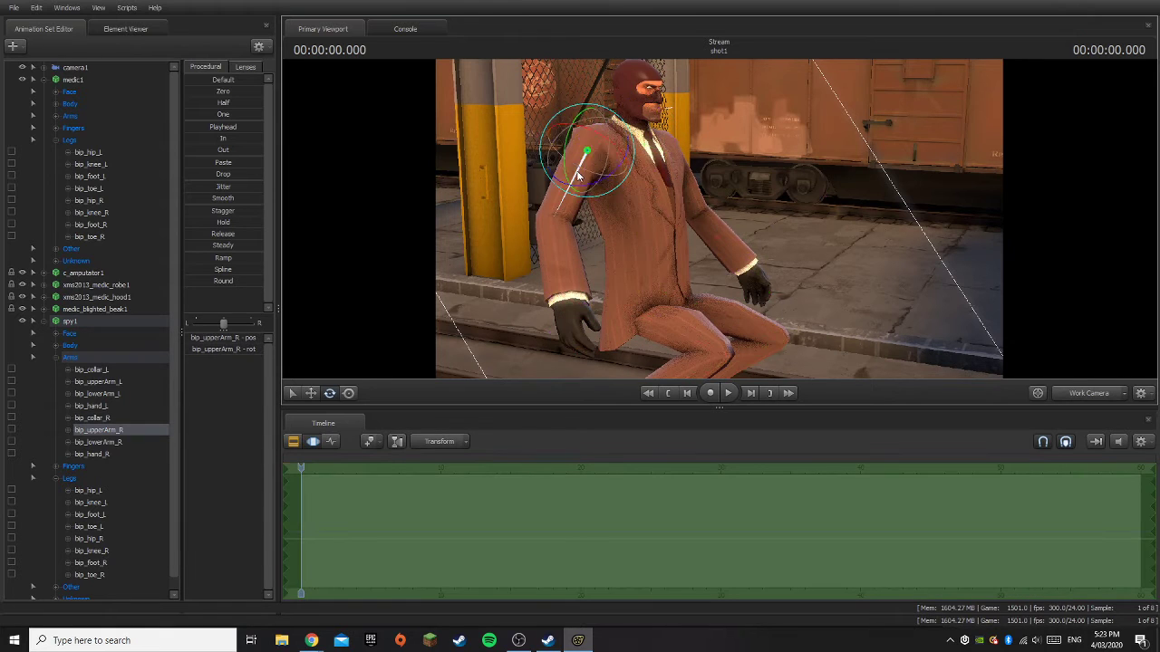
drag(575, 122, 593, 183)
ctrl+click(580, 212)
- Lift the spy's left shoulder slightly at bip_collar_L and rotate bip_upperArm_L to bring the arm closer to the body
drag(732, 248, 709, 205)
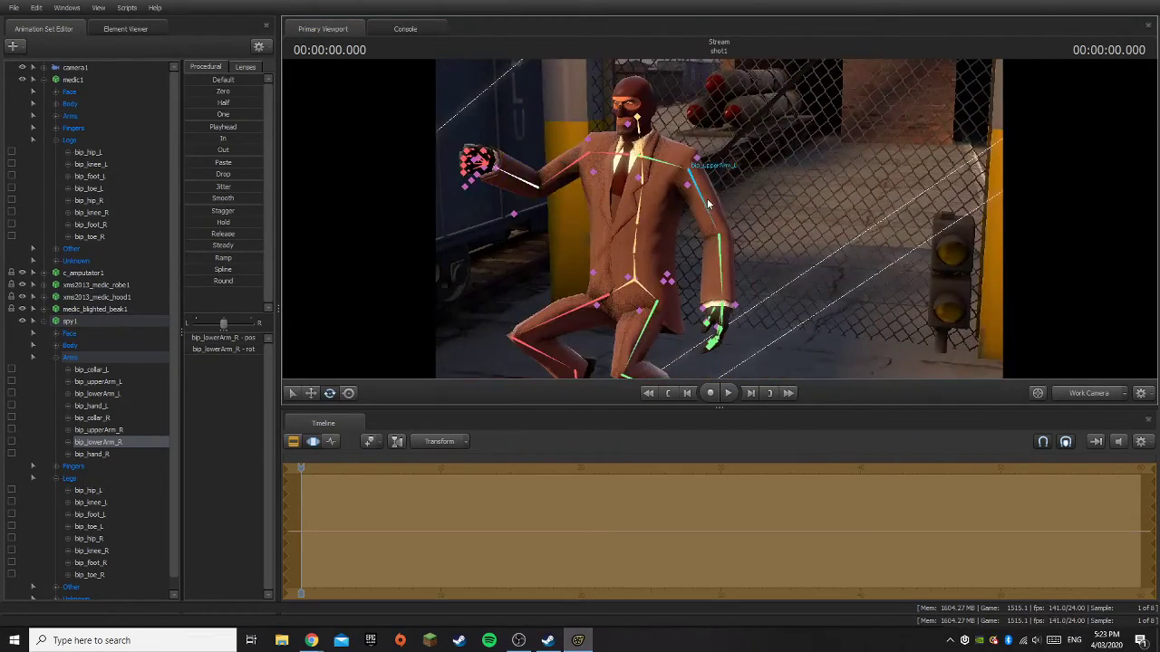
click(708, 205)
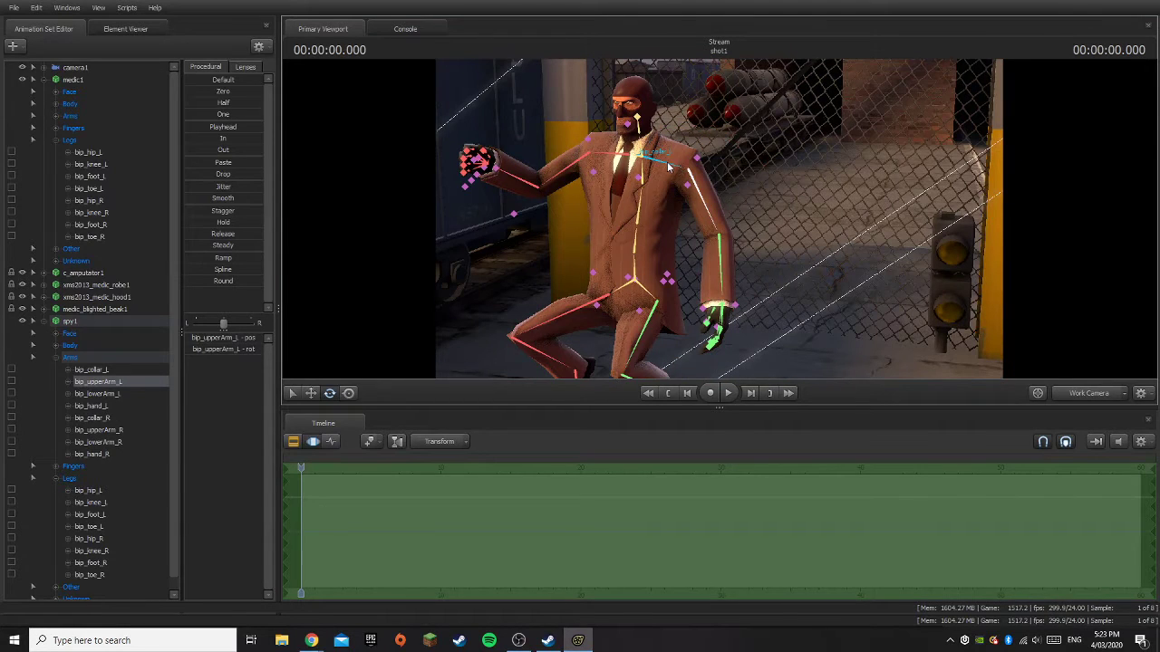
click(668, 165)
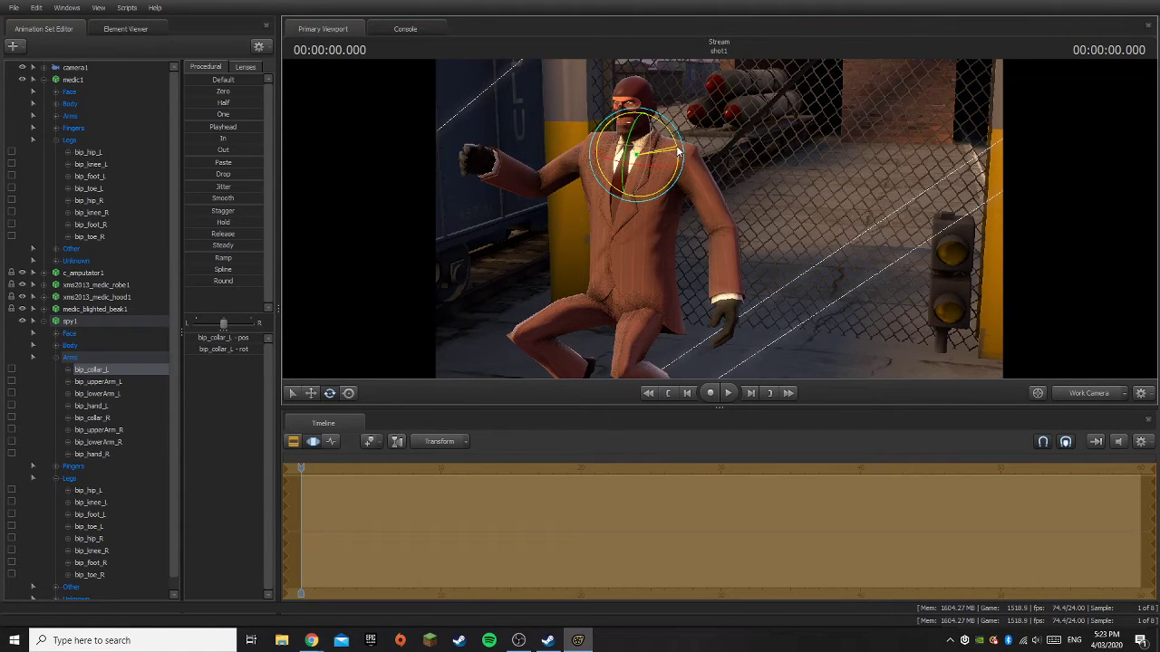
click(687, 161)
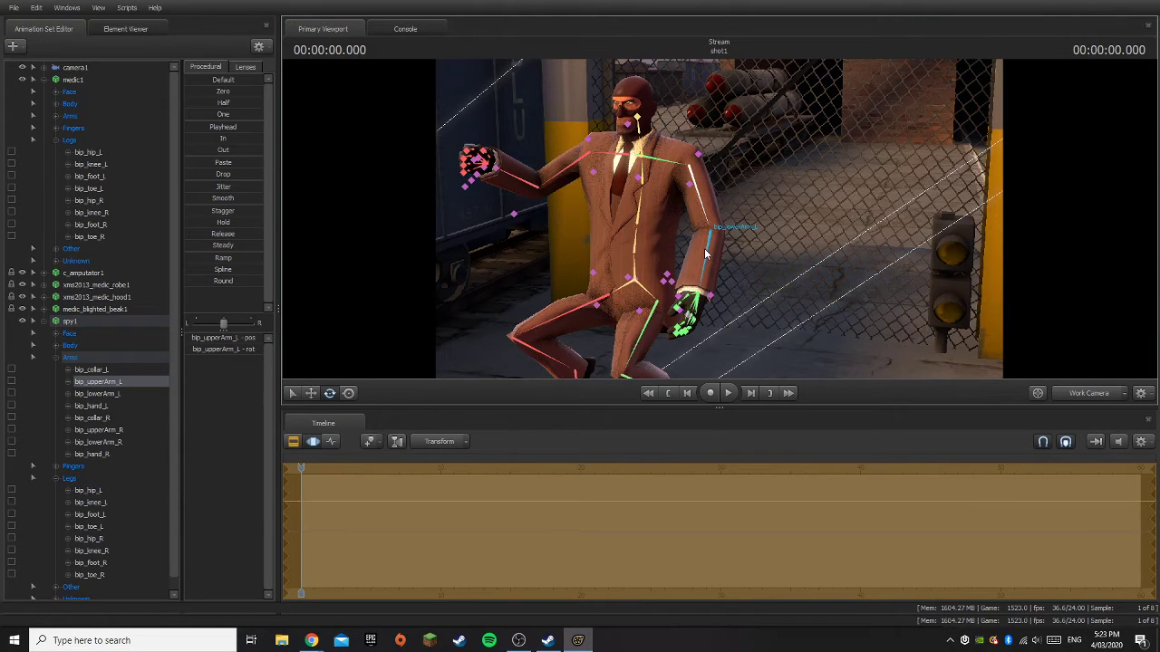
- Bend the spy's left forearm at bip_lowerArm_L so it crosses in front of the torso
click(706, 254)
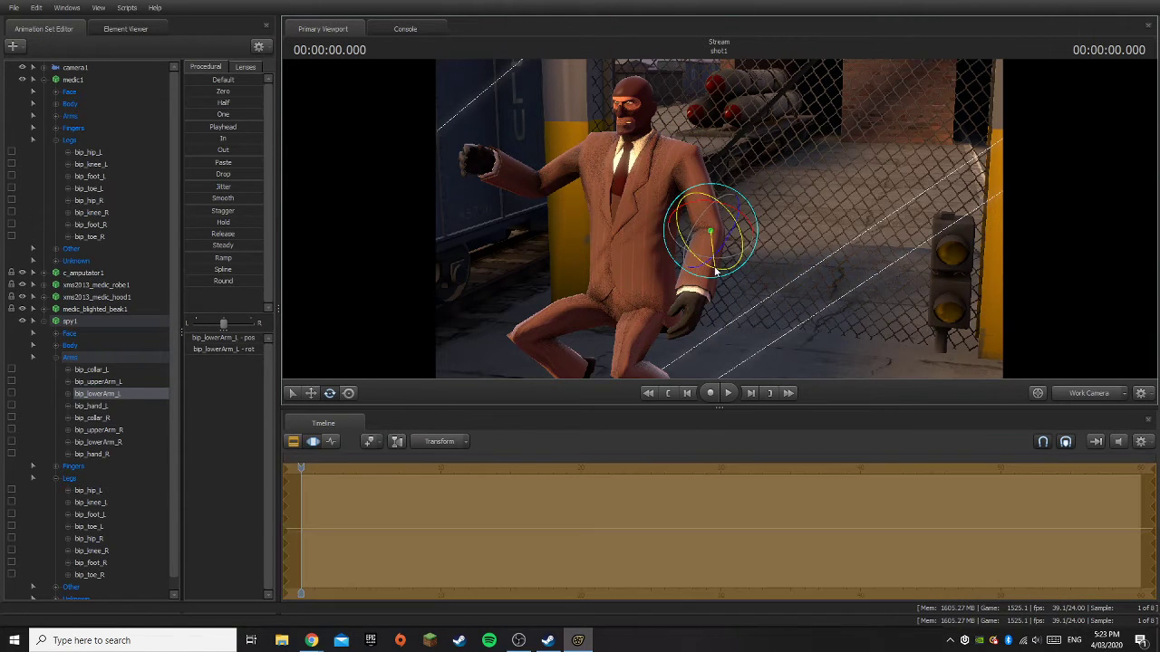
drag(715, 271, 698, 261)
mouse_move(734, 223)
mouse_down()
mouse_move(694, 233)
mouse_move(711, 237)
mouse_up()
drag(785, 218, 874, 233)
key(w)
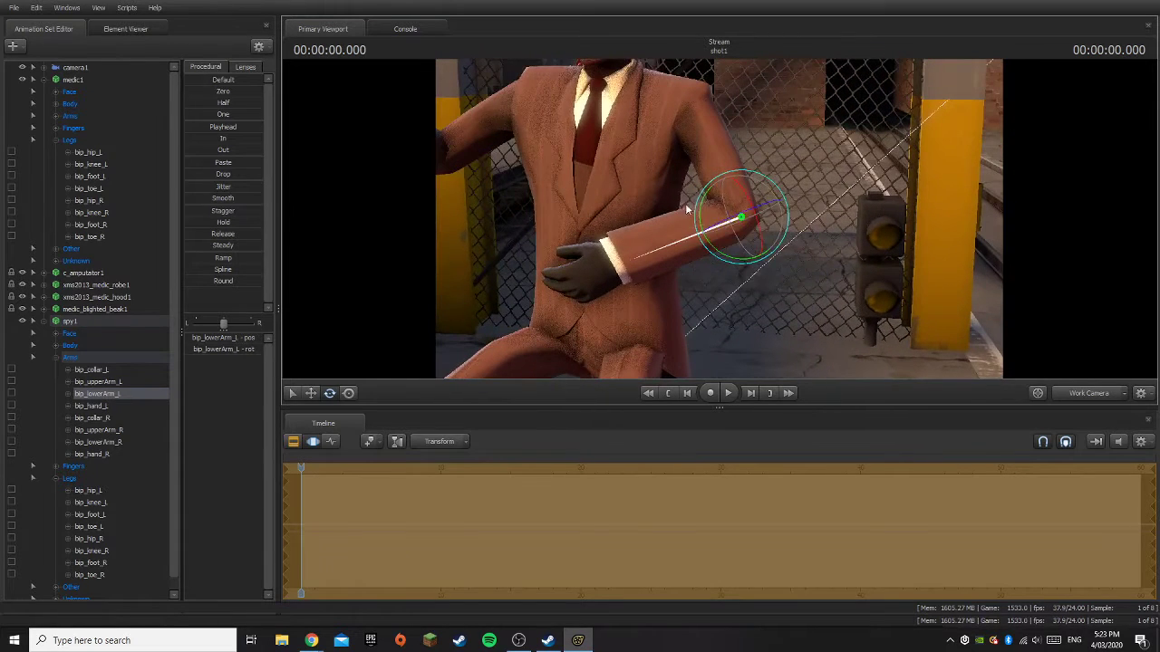
drag(700, 213, 706, 198)
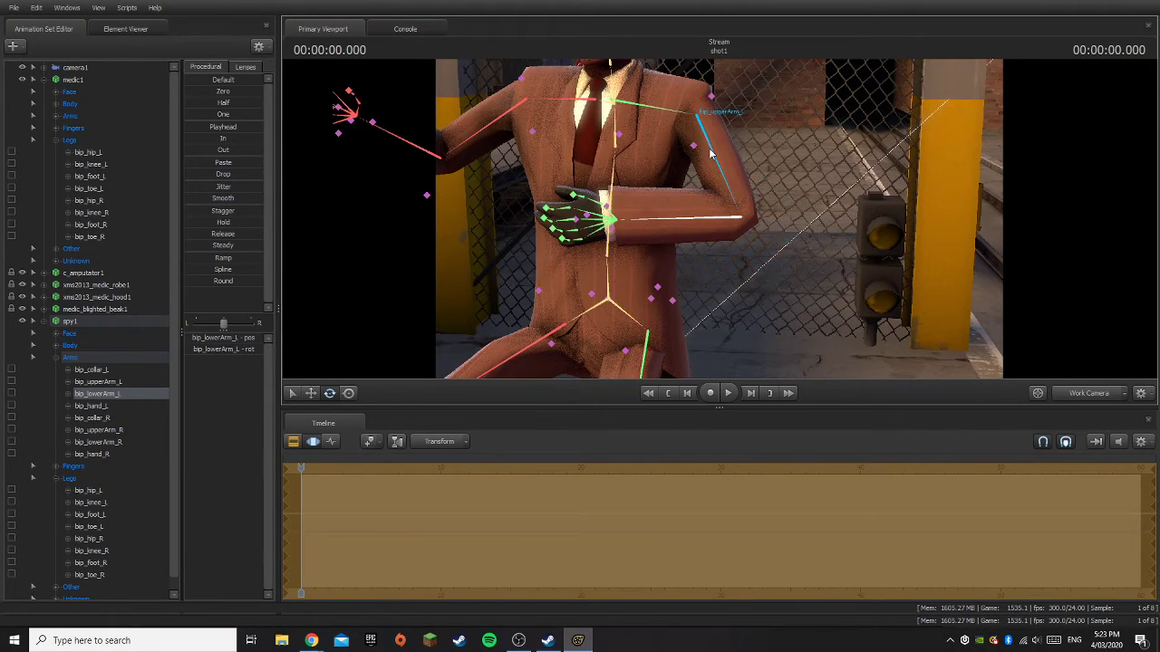
- Swing the spy's left upper arm slightly outward and angle bip_lowerArm_L and bip_hand_L so the hand droops in front of the torso
click(715, 102)
drag(723, 96, 718, 77)
click(724, 203)
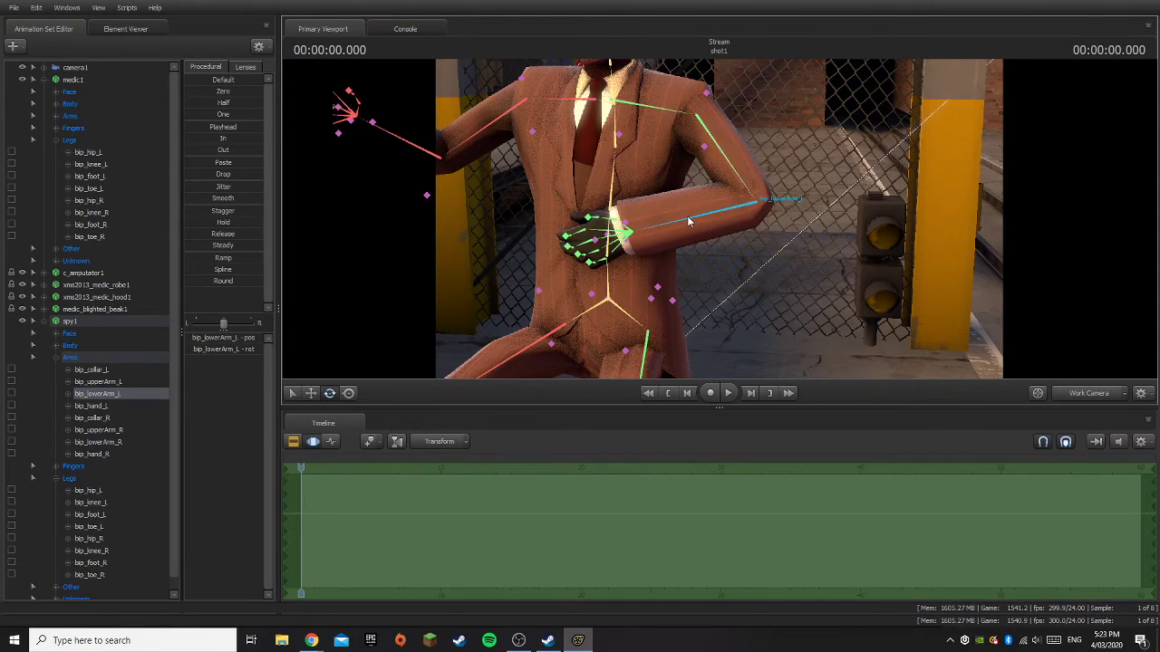
drag(731, 205, 736, 199)
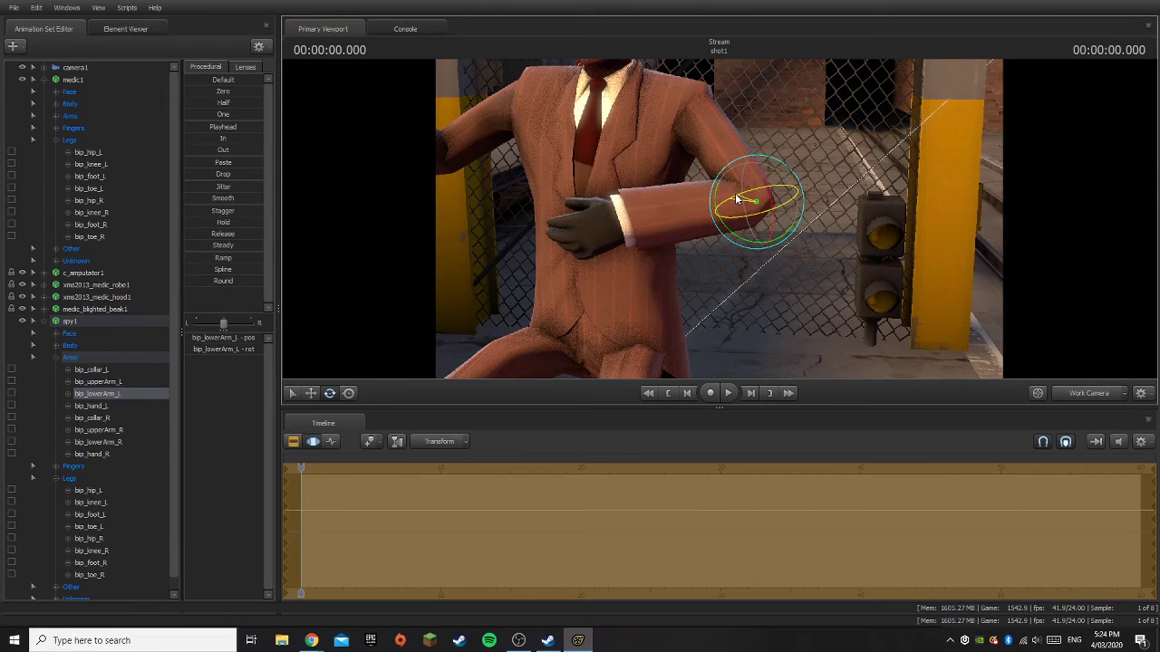
click(605, 234)
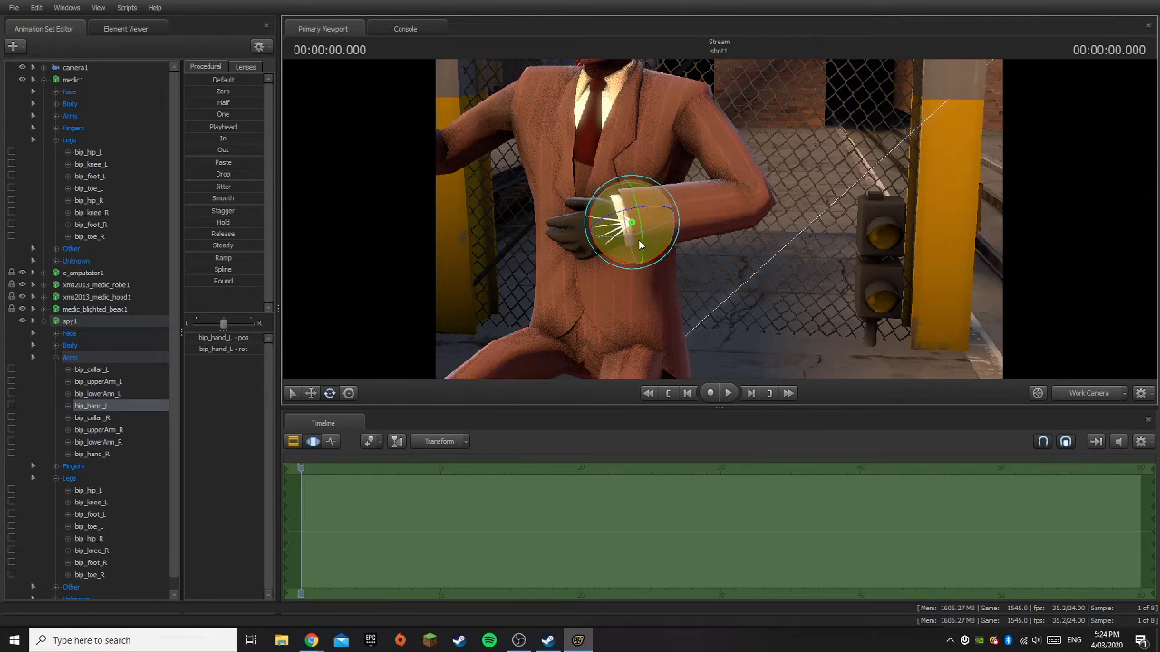
drag(645, 243, 637, 213)
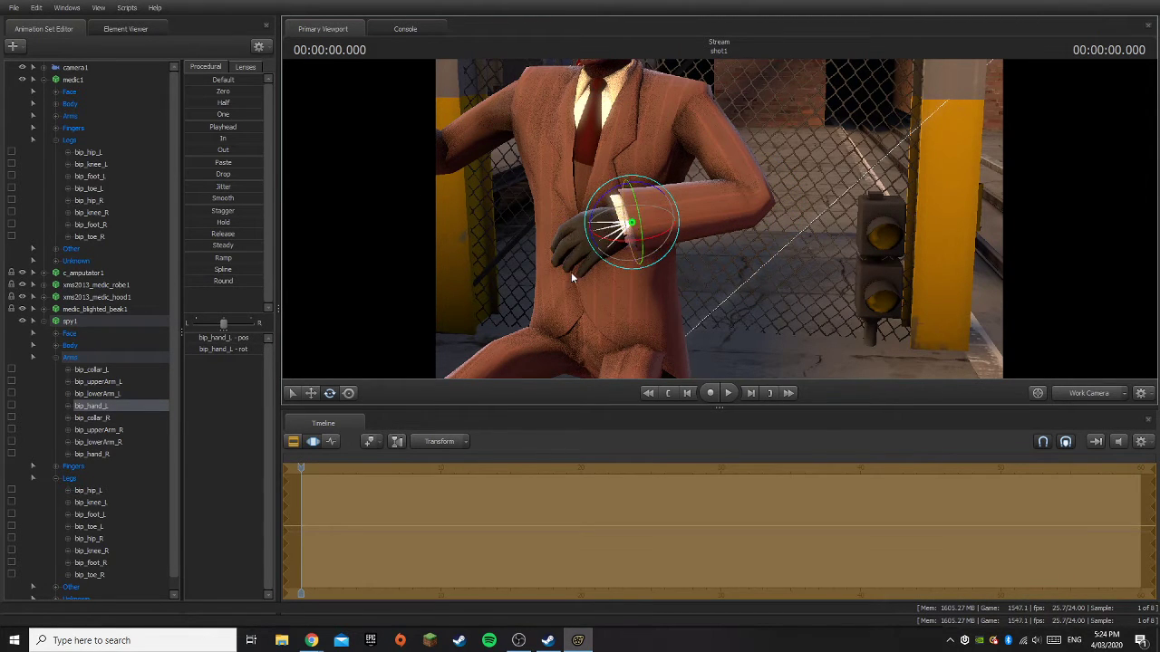
- Curl the spy's left thumb inward by rotating bip_thumb_1_L, bip_thumb_2_L and bip_thumb_0_L
key(ctrl)
drag(719, 220, 748, 201)
key(w)
key(ctrl)
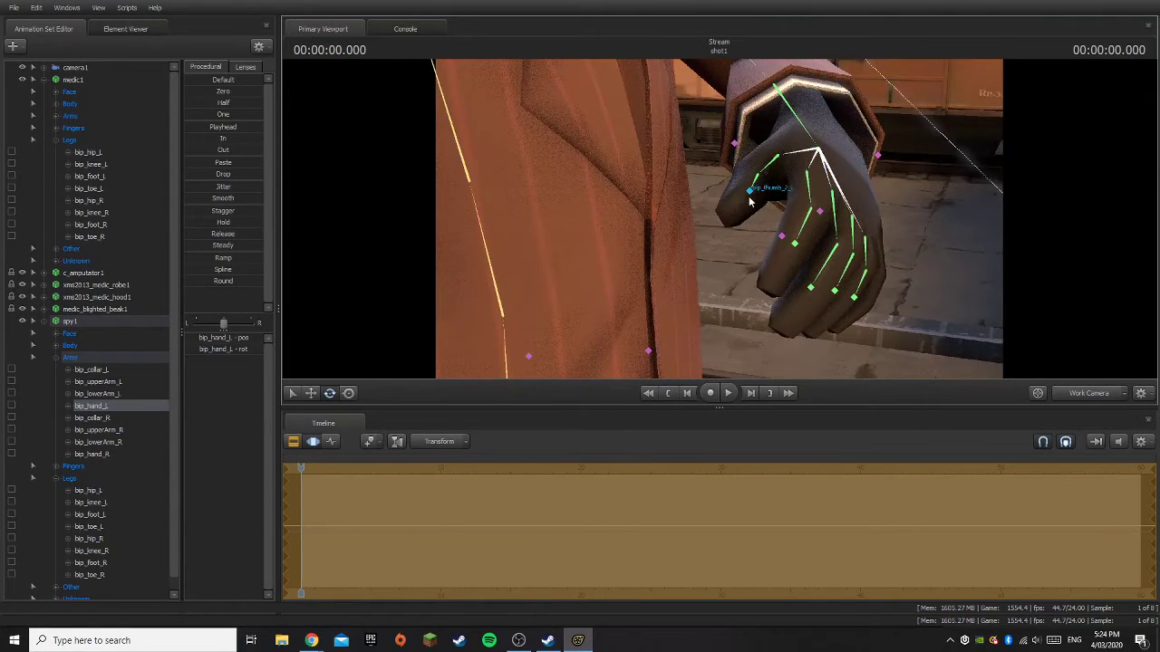
click(749, 201)
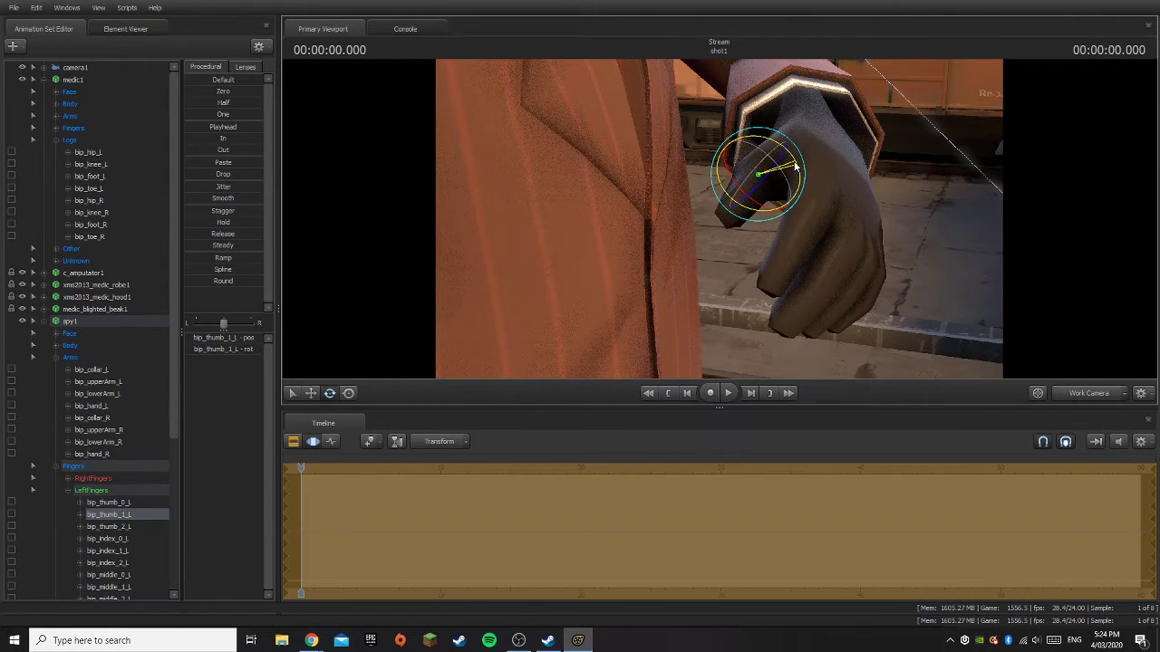
drag(760, 179, 777, 171)
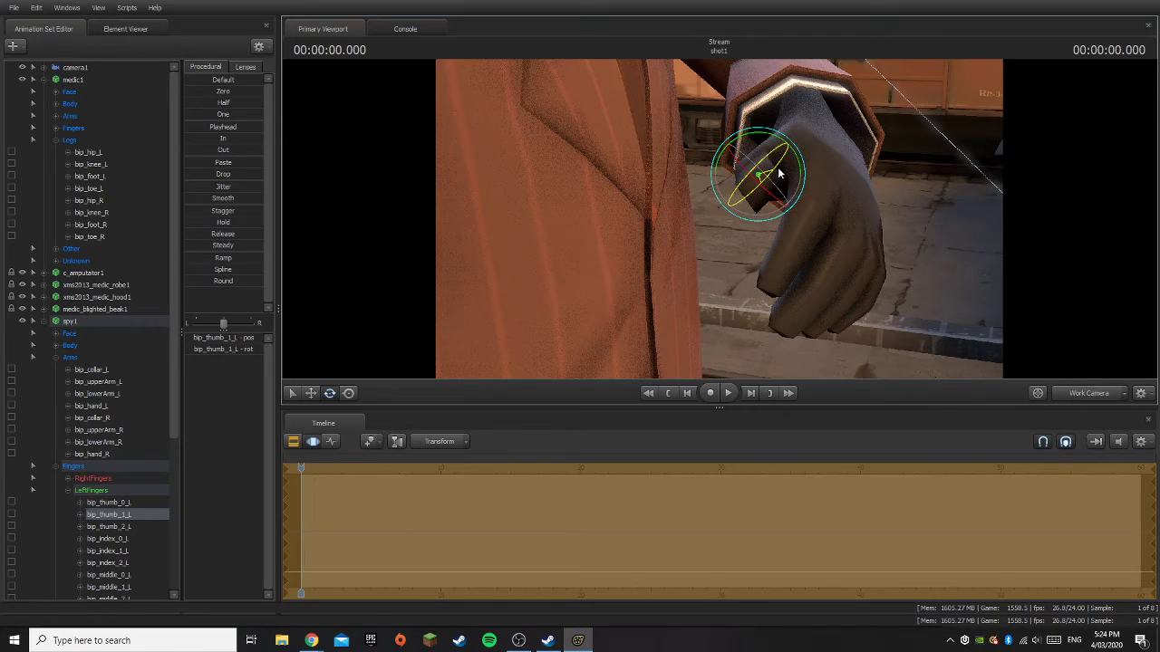
key(ctrl)
click(762, 193)
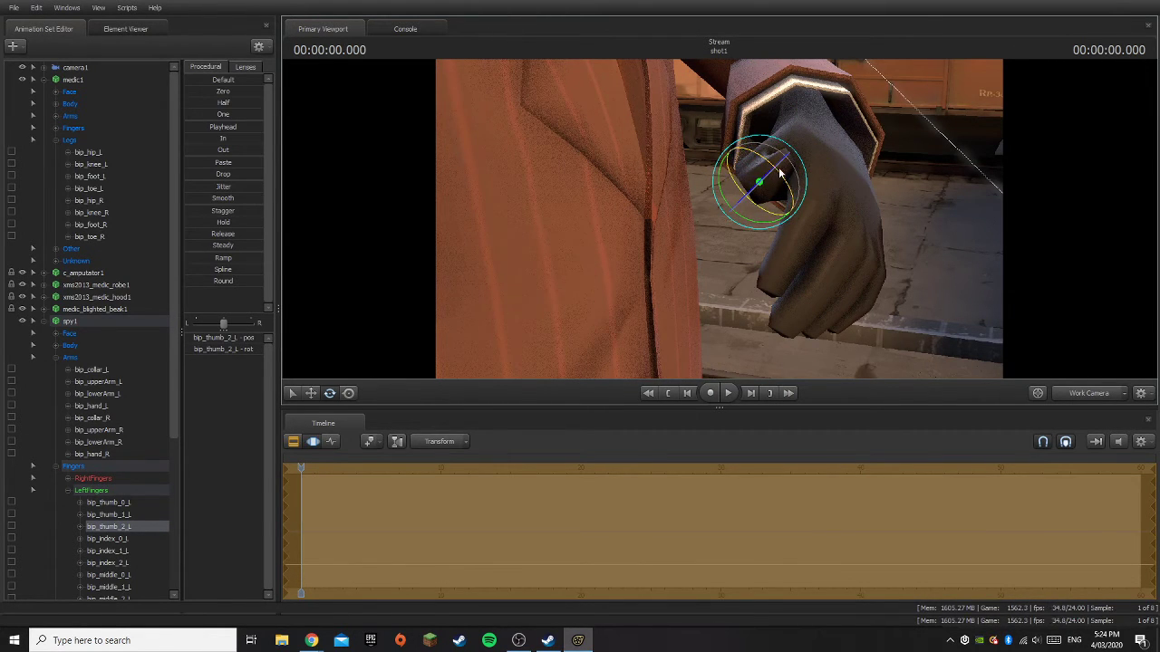
key(ctrl)
ctrl+click(773, 163)
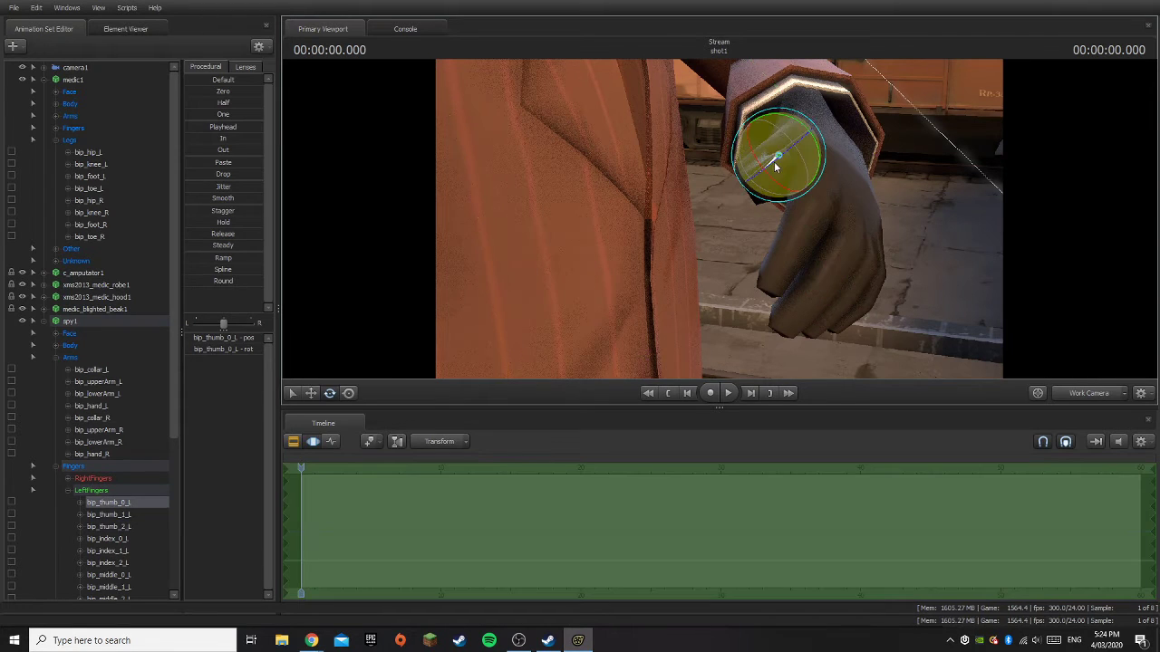
drag(763, 132, 807, 180)
- Curl the spy's left index and middle fingers toward the palm by rotating their base and second bones
key(ctrl)
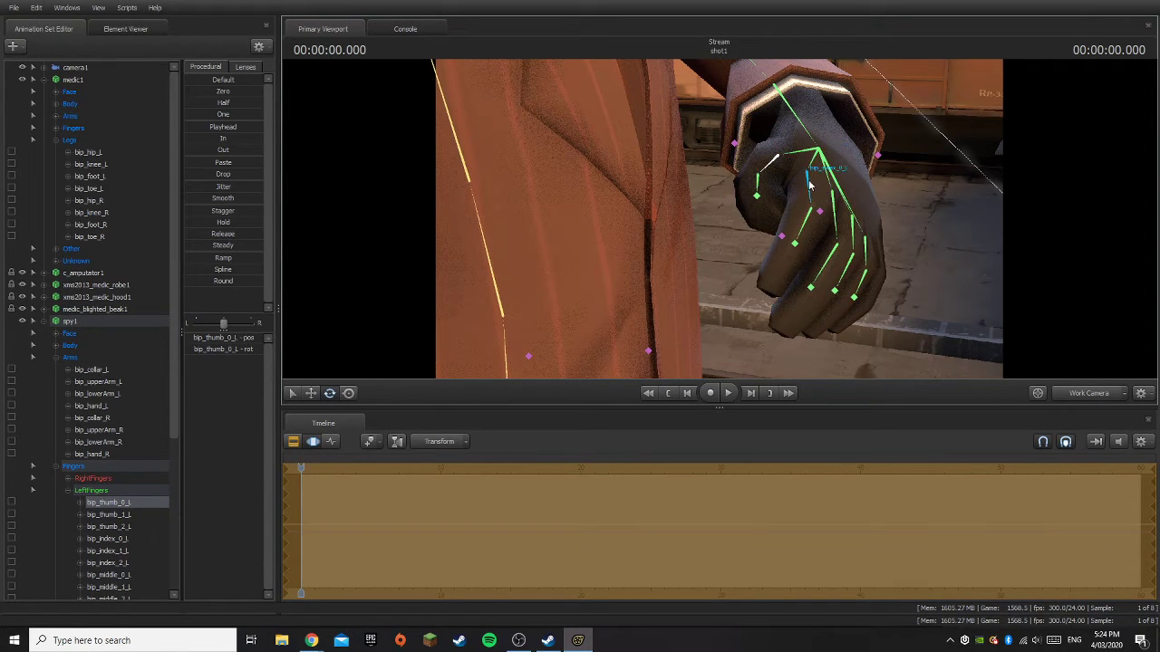
ctrl+click(808, 180)
drag(837, 156, 725, 227)
ctrl+click(789, 239)
key(d)
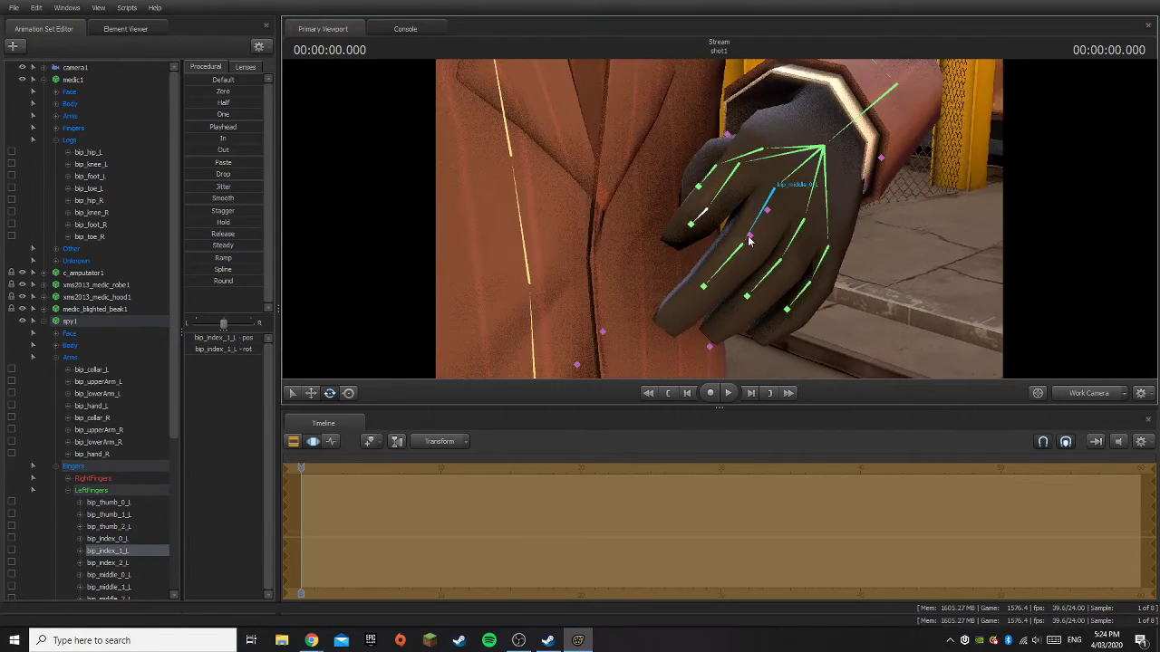
ctrl+click(754, 233)
drag(803, 172, 790, 171)
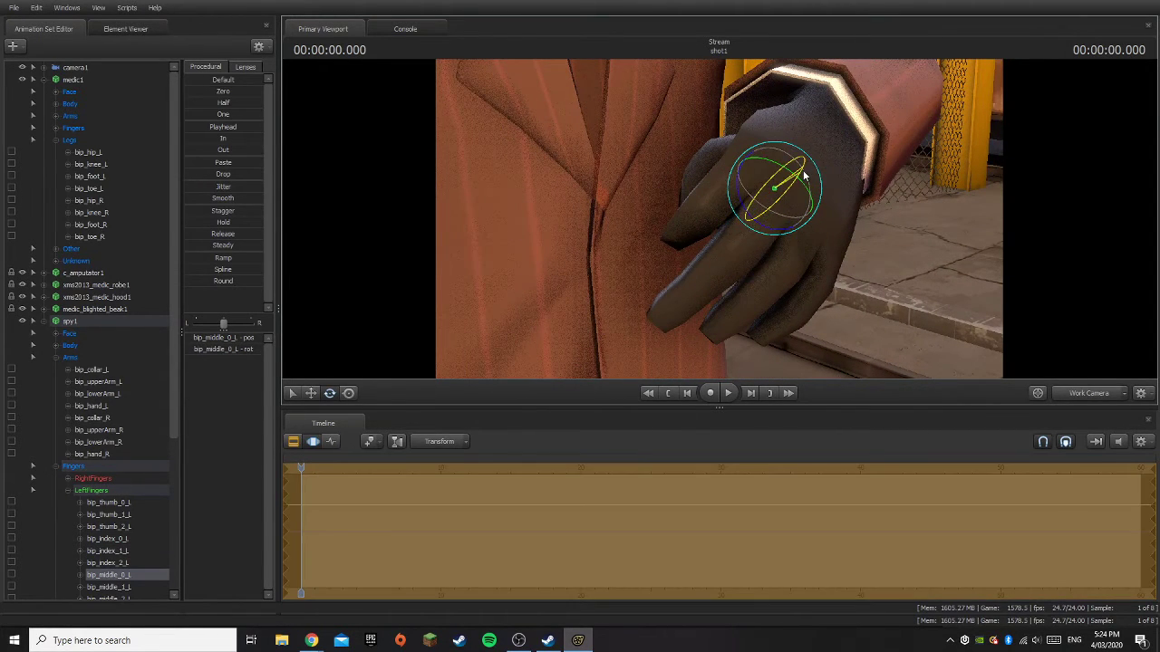
ctrl+click(786, 220)
drag(760, 236, 748, 283)
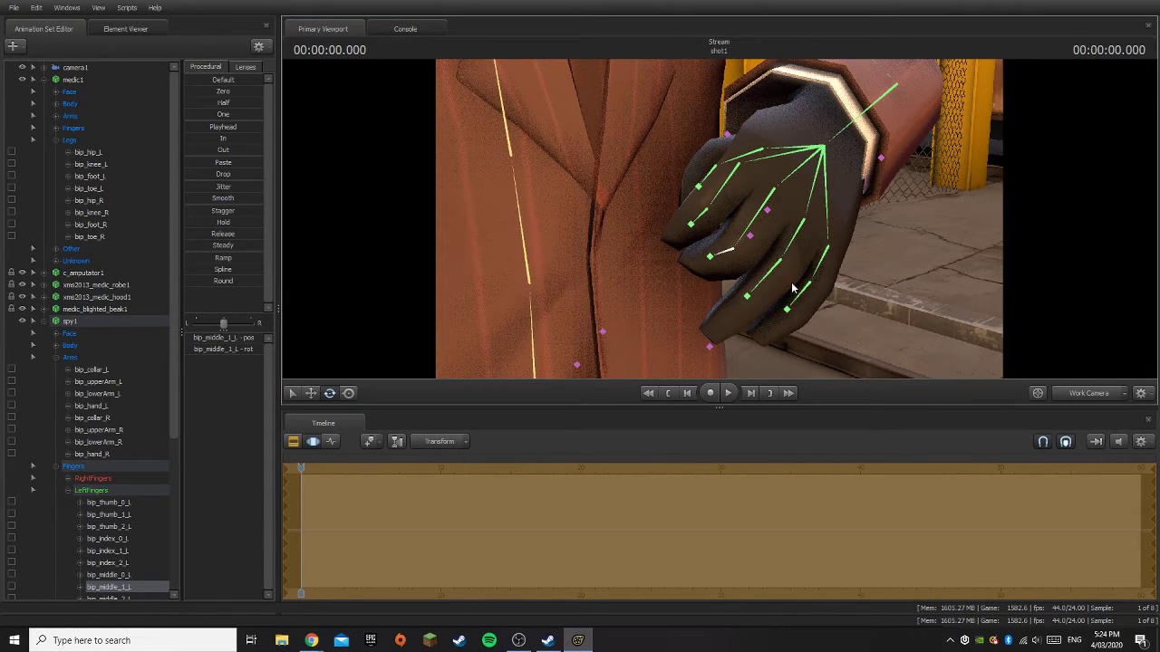
- Bend the spy's left ring and pinky fingers inward at bip_ring_1_L and bip_pinky_1_L
ctrl+click(796, 234)
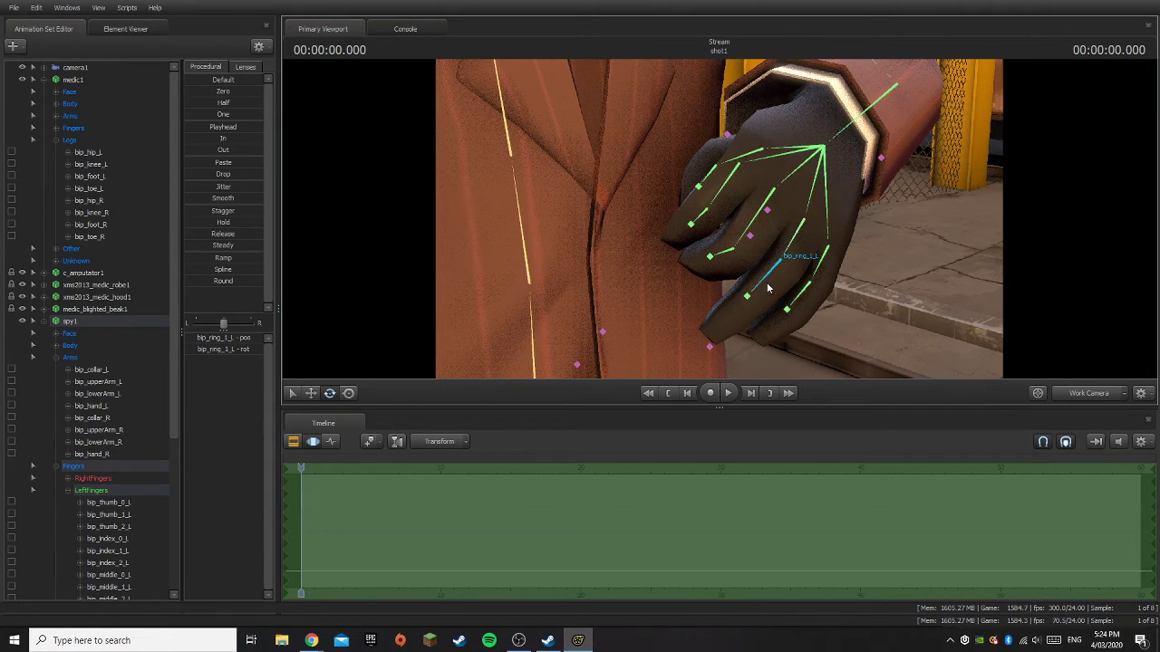
drag(809, 250, 838, 300)
key(ctrl)
ctrl+click(799, 303)
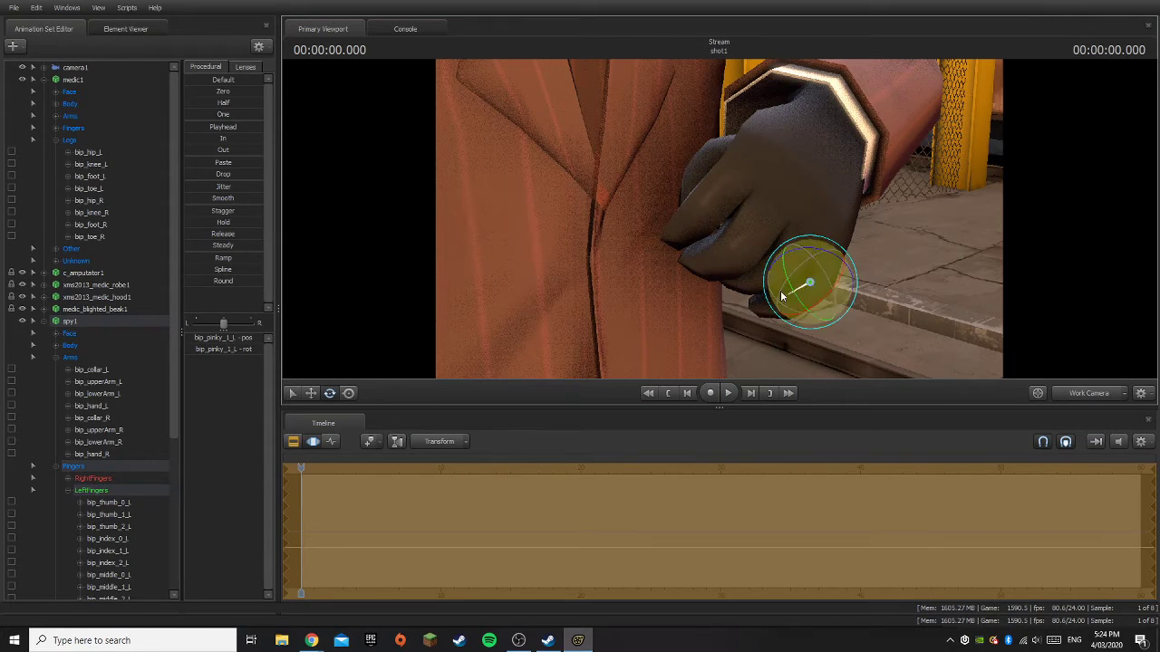
key(ctrl)
- Fine-tune the curl of the spy's left middle finger at its base bone bip_middle_0_L
ctrl+click(730, 255)
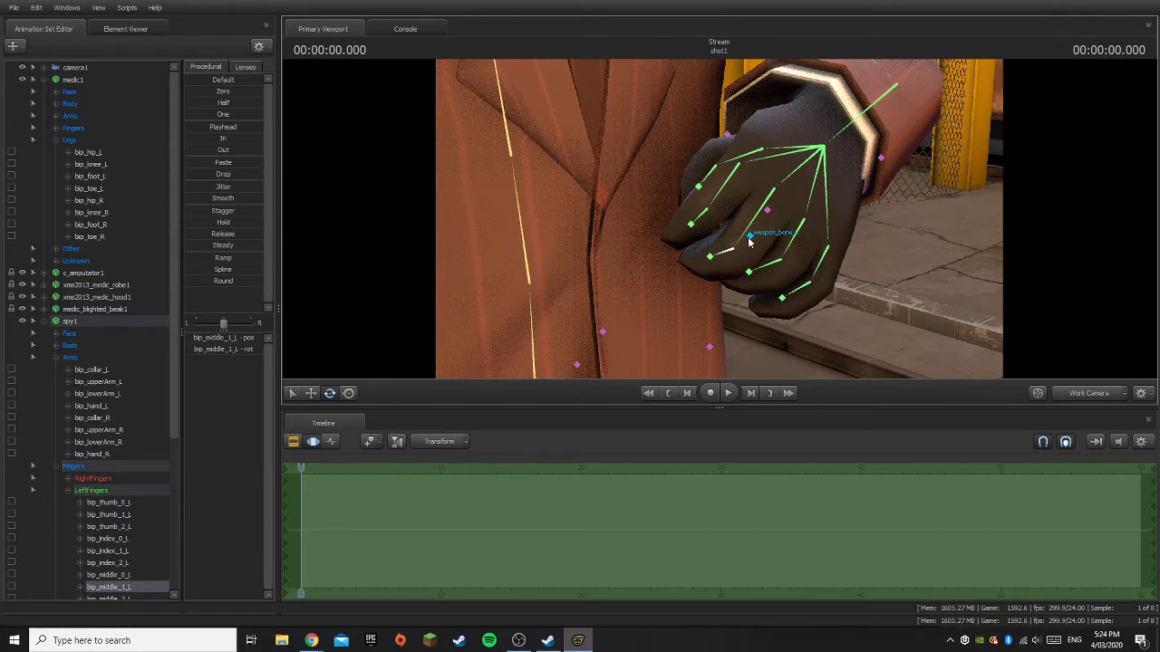
ctrl+click(752, 229)
drag(800, 180, 800, 184)
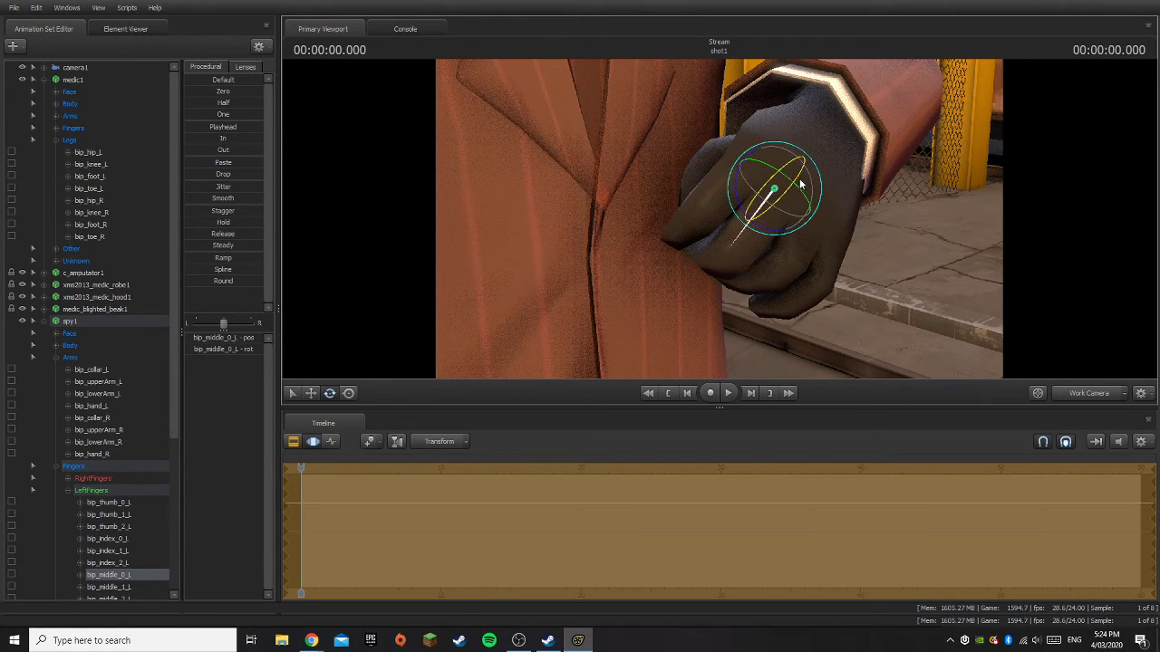
- Move the whole spy1 model slightly higher and closer to the medic as framed by camera1
drag(890, 256, 872, 270)
key(s)
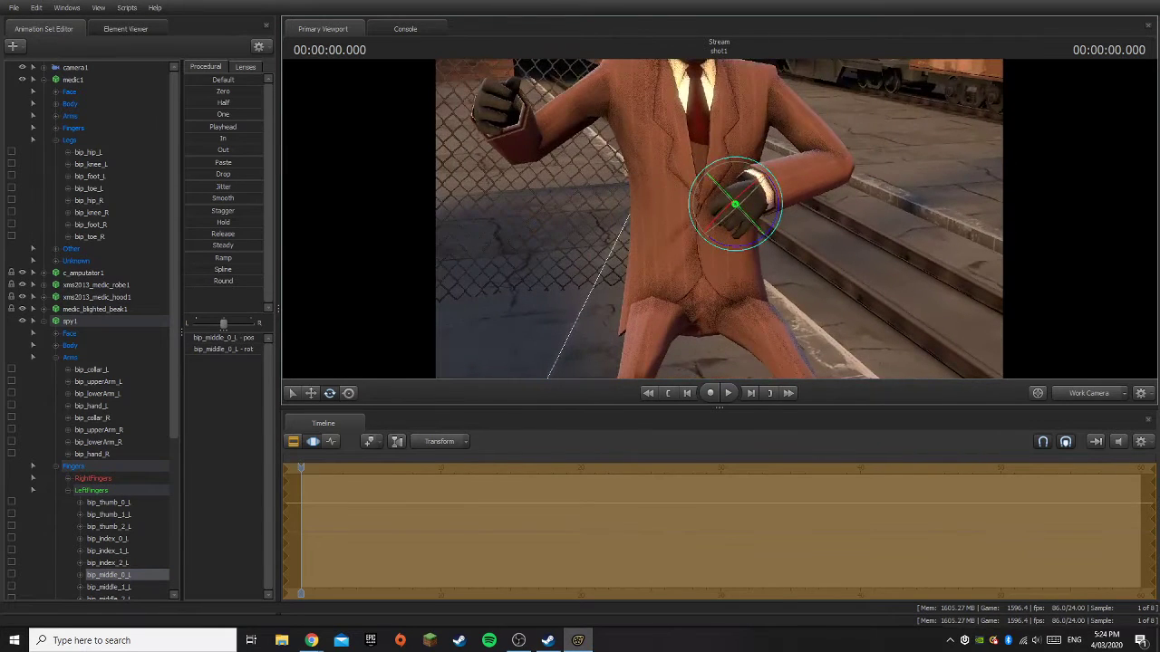
click(1090, 392)
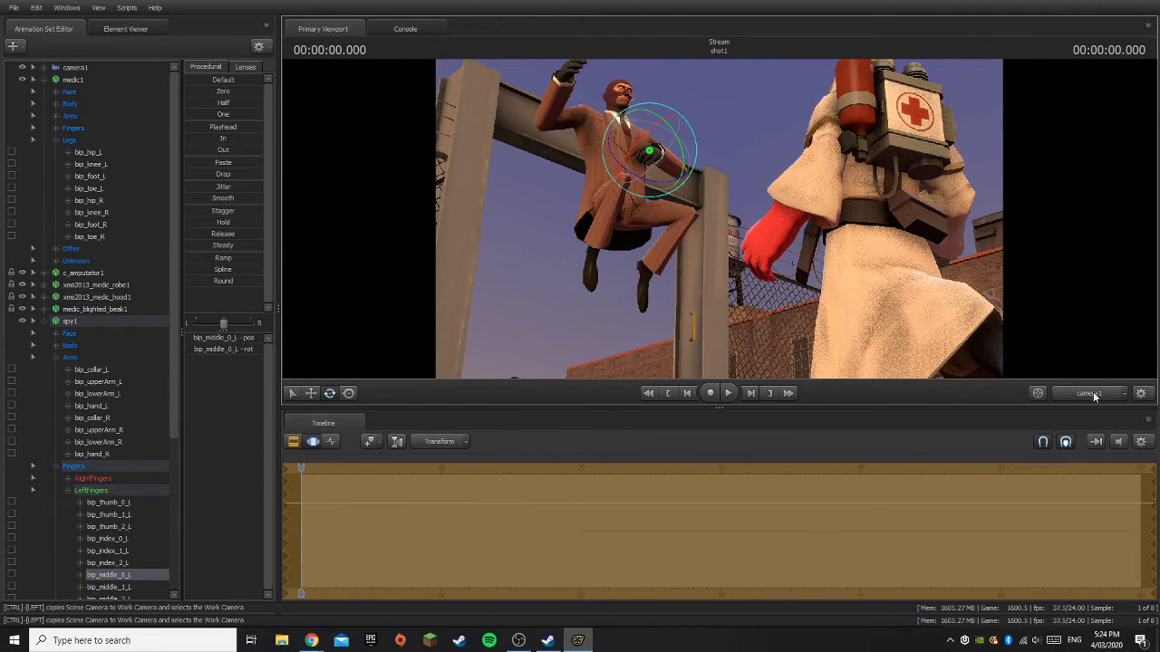
click(313, 393)
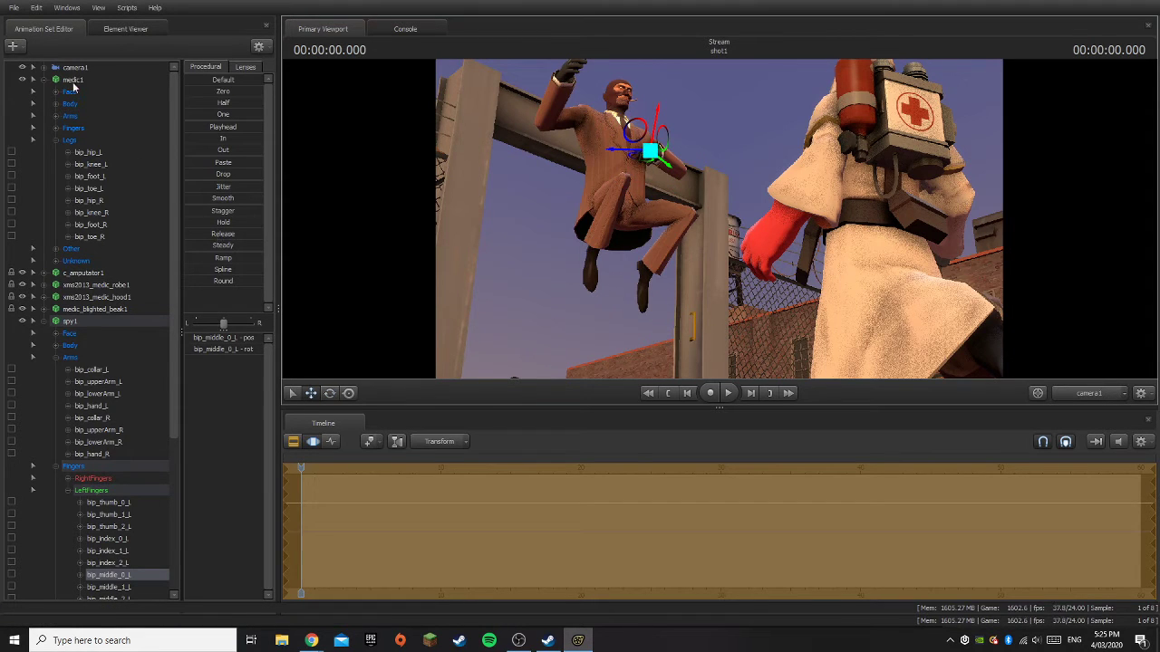
click(76, 324)
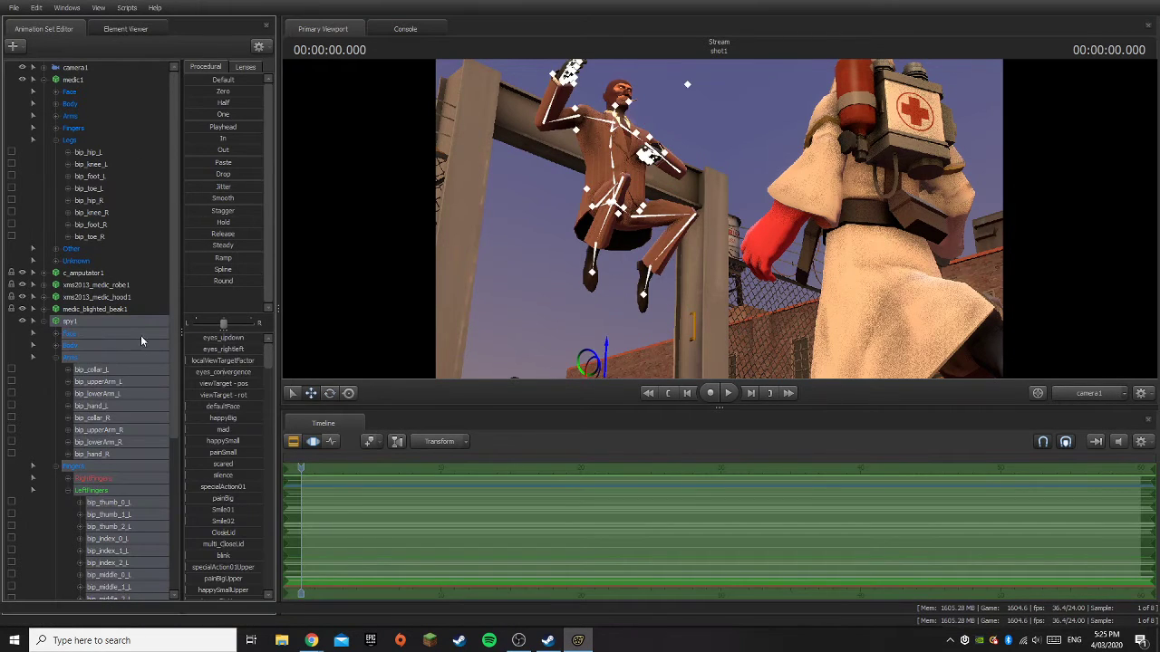
drag(606, 343, 624, 364)
click(329, 392)
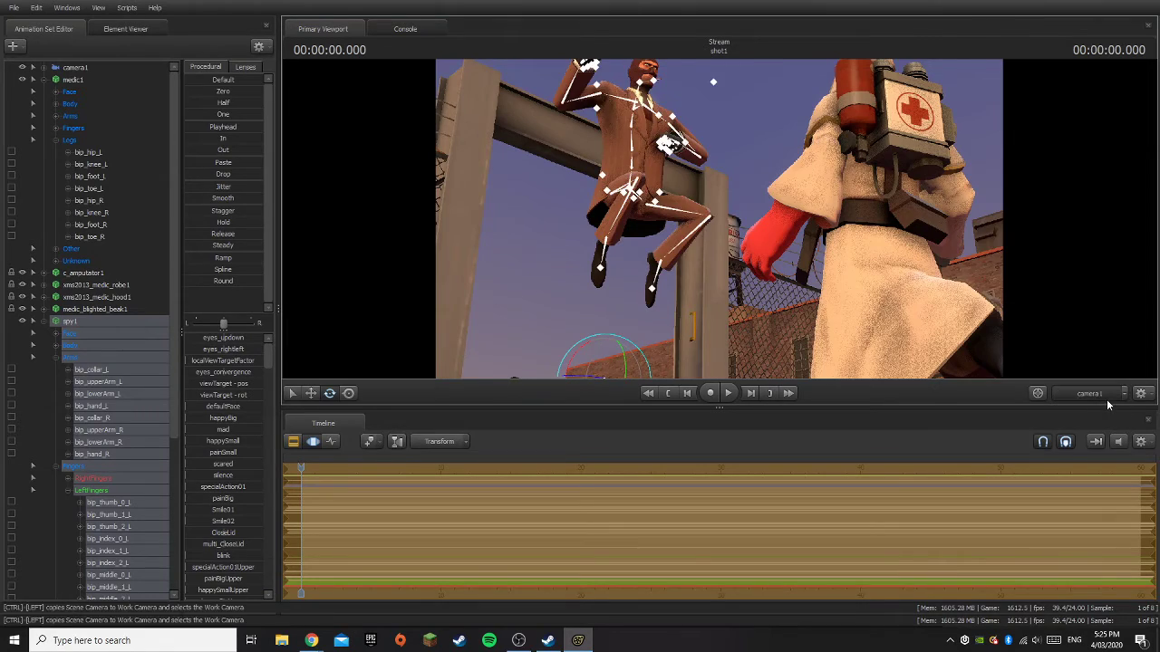
- Rotate the spy's bip_neck and bip_head to adjust the head toward the medic, and collapse the spy1 controls
click(1107, 398)
drag(906, 271, 1037, 335)
key(s)
key(w)
key(a)
drag(738, 231, 720, 224)
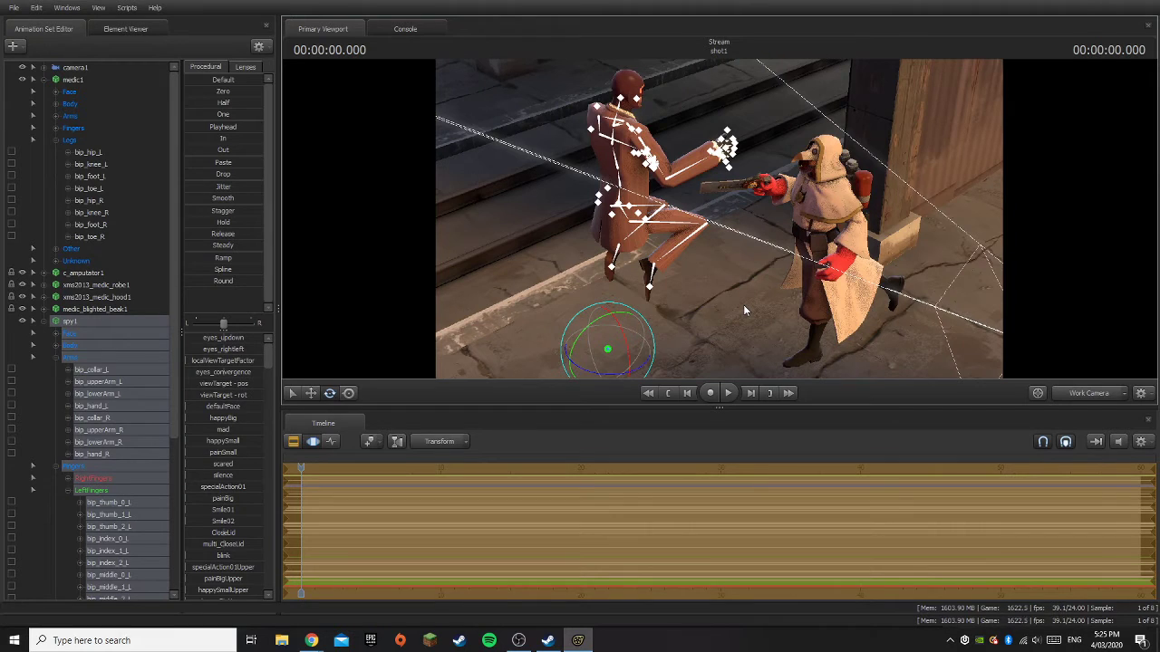
click(647, 101)
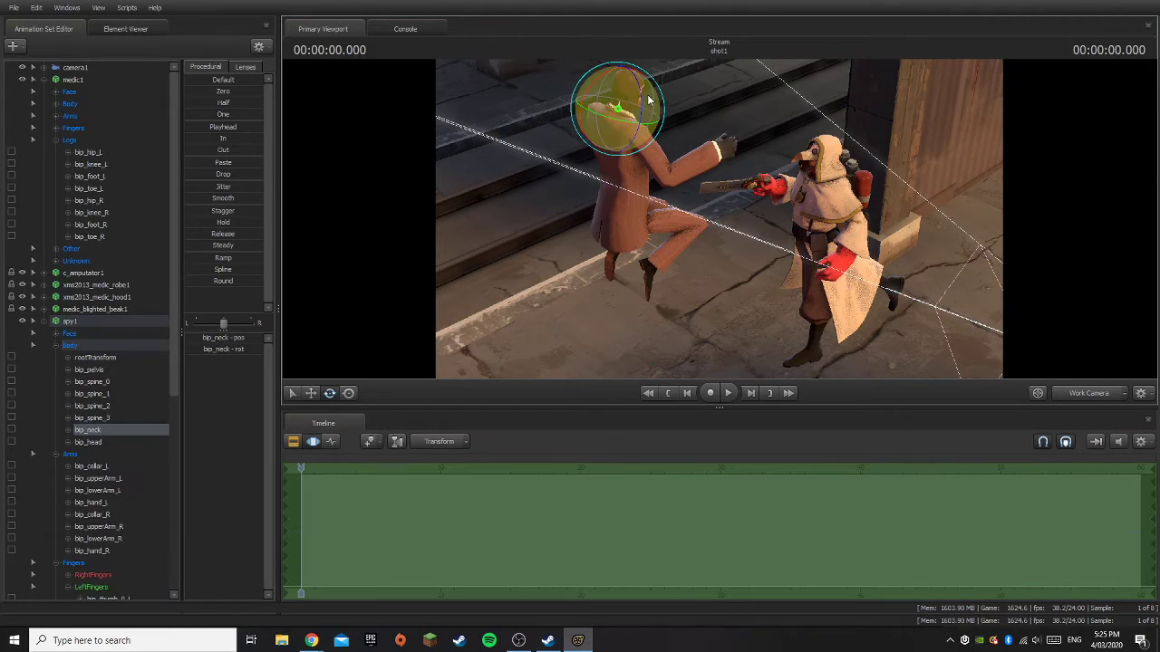
drag(638, 76, 651, 115)
ctrl+click(622, 98)
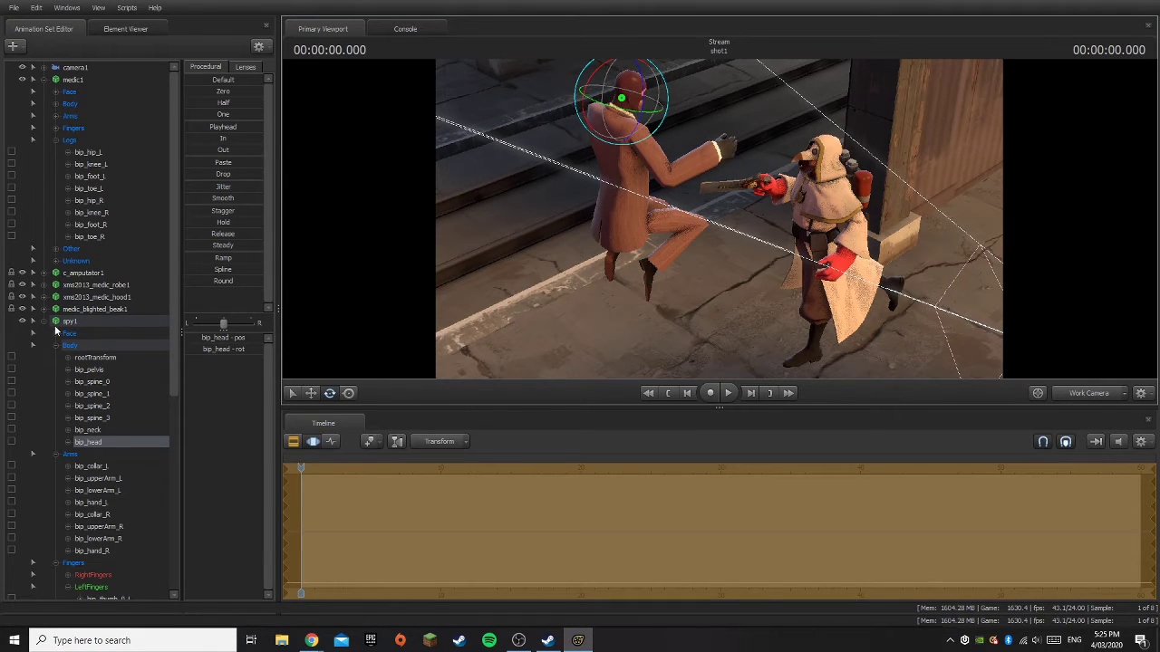
click(34, 322)
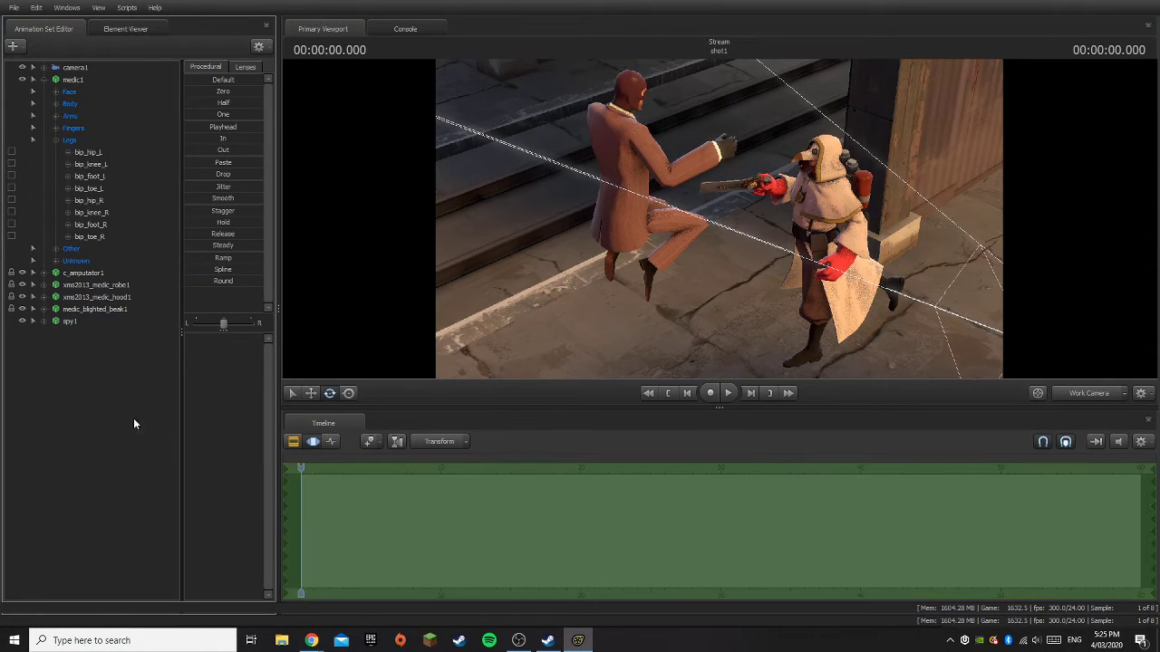
- Reposition camera1 to a raised side view that looks down on both the spy and the medic
click(1075, 394)
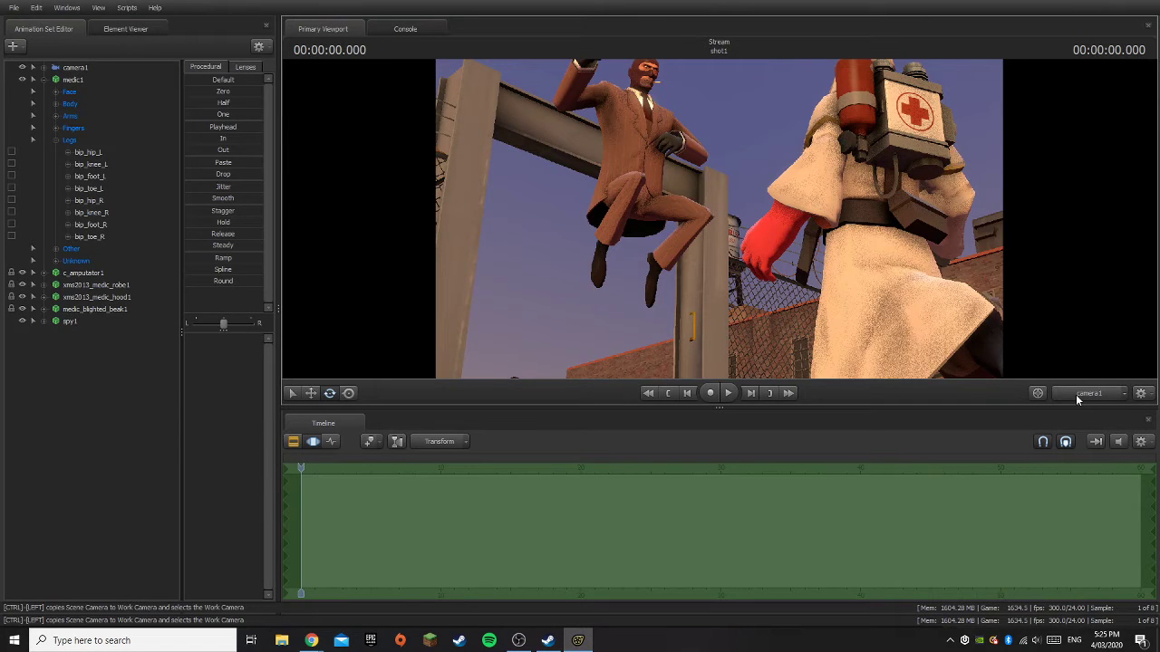
click(1075, 394)
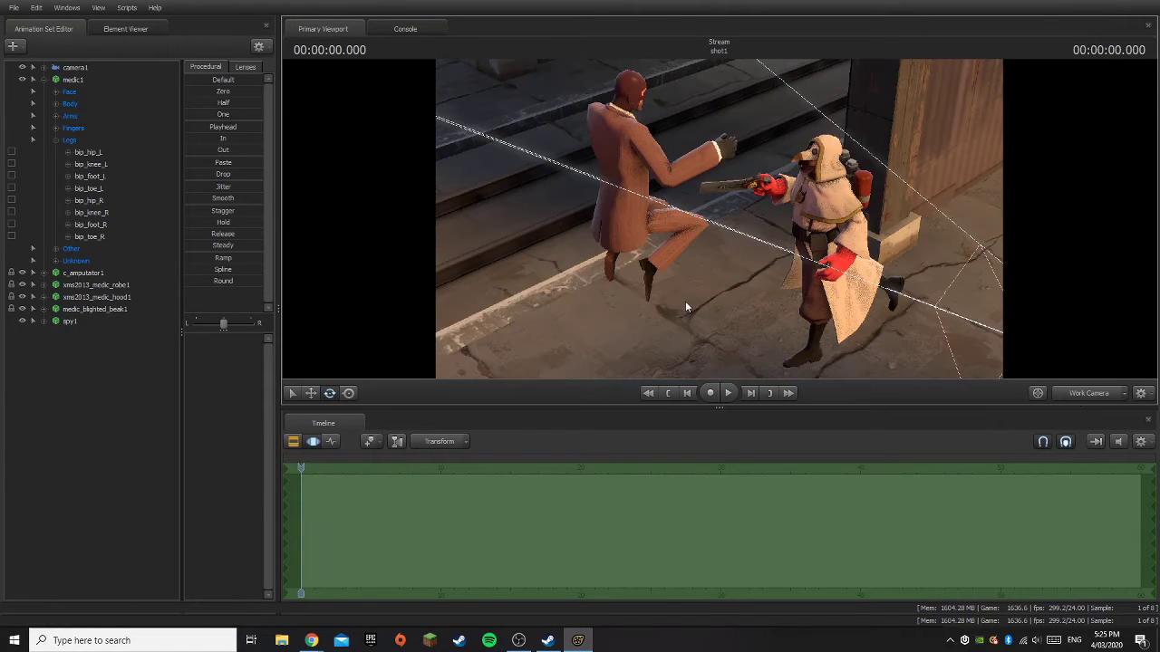
drag(685, 303, 743, 259)
click(1075, 394)
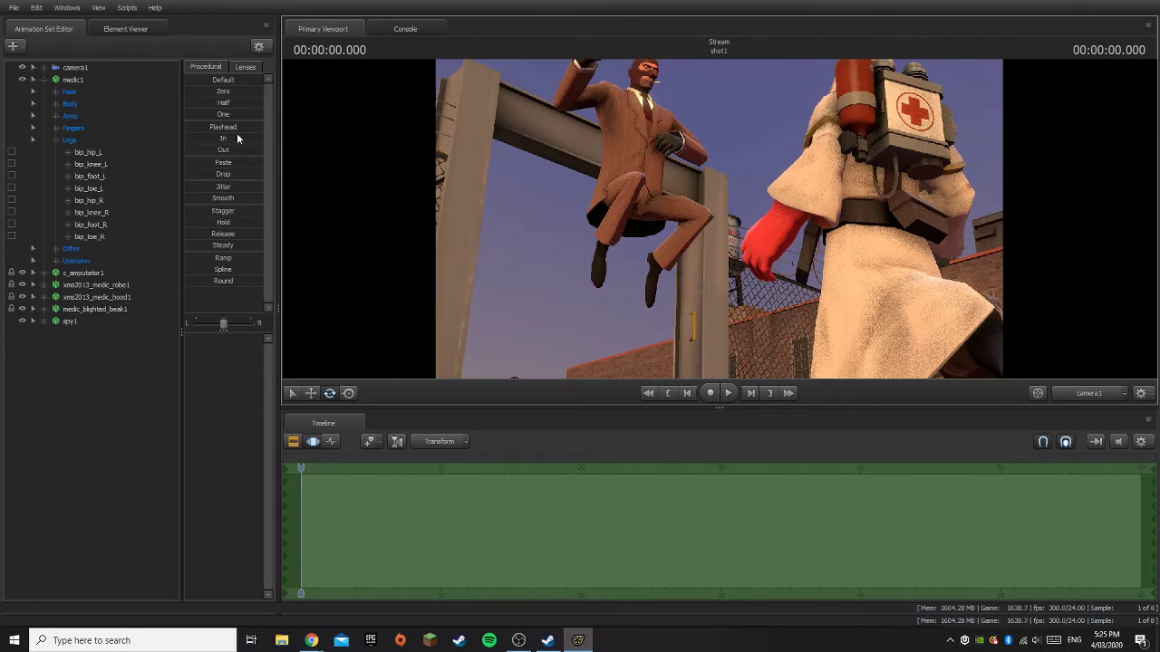
click(79, 68)
drag(546, 255, 696, 308)
key(w)
key(s)
key(w)
key(s)
key(w)
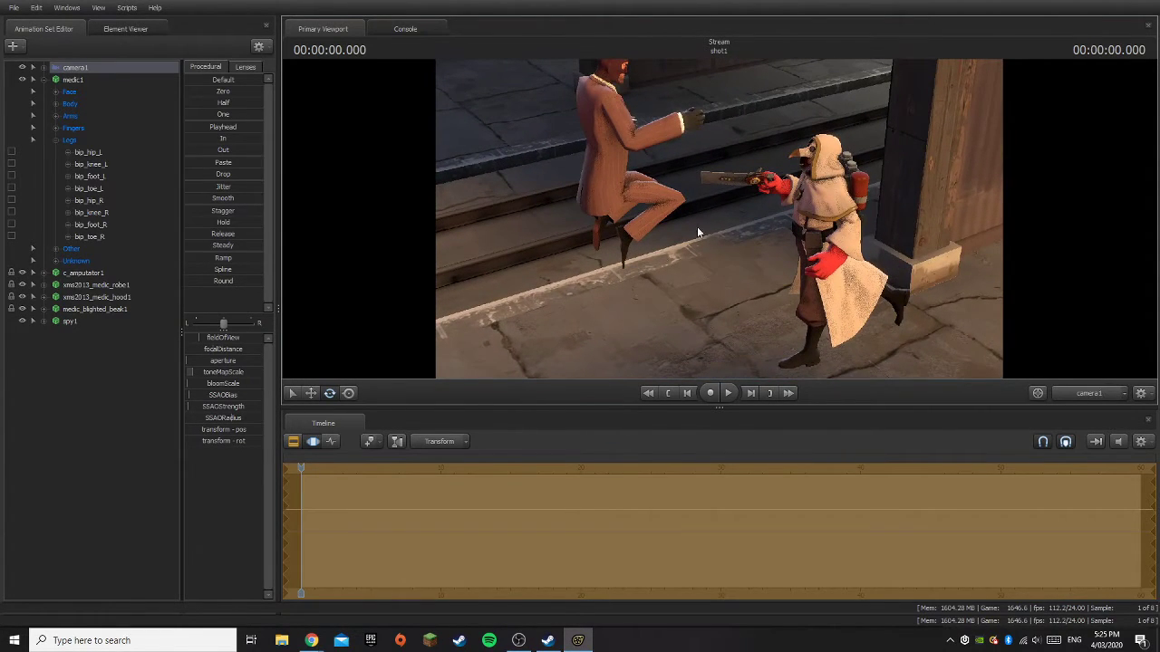
- Roll camera1 to a tilted angle that keeps both characters in frame, and deselect it in the work camera view
click(1103, 393)
drag(781, 287, 580, 280)
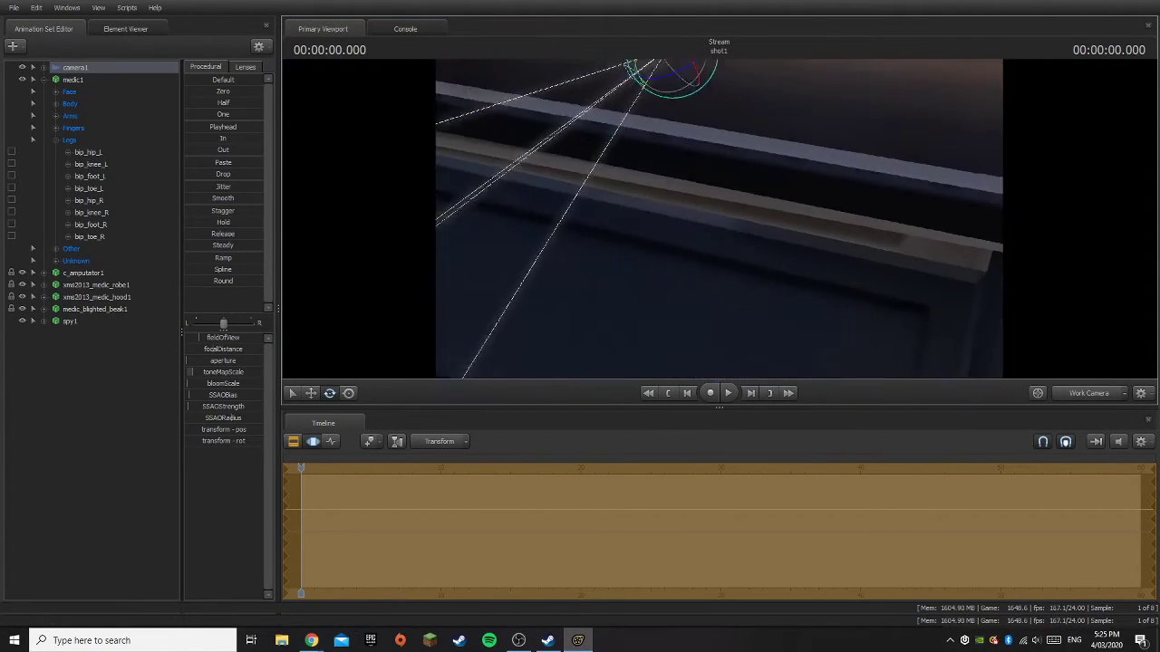
drag(736, 290, 727, 208)
click(1079, 394)
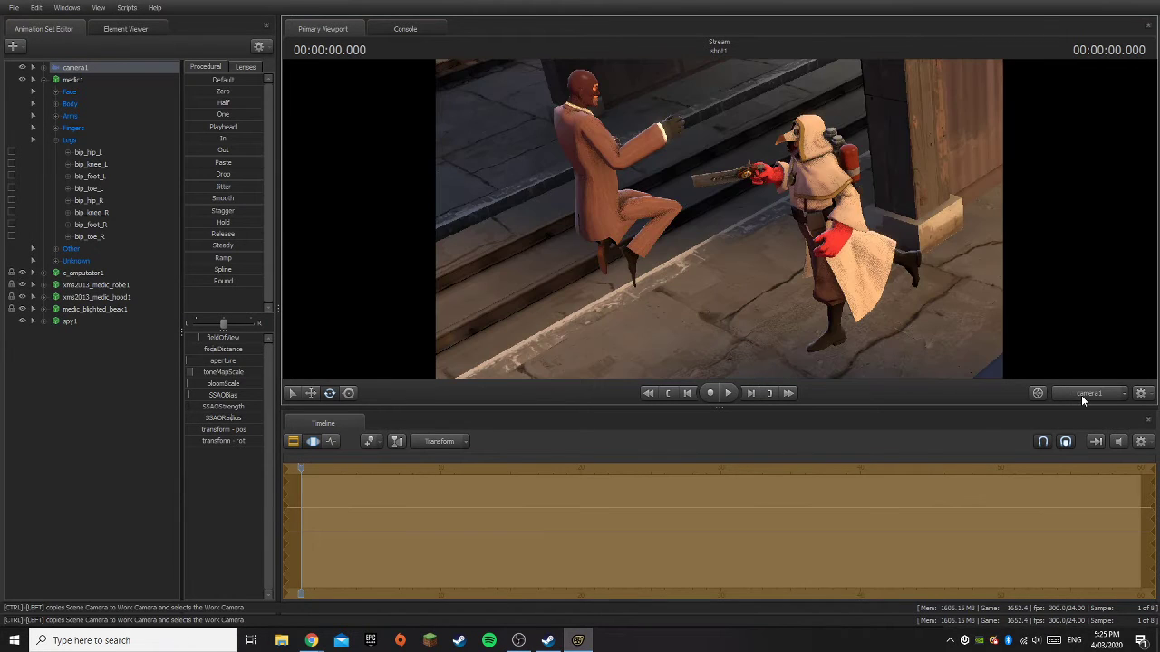
click(1081, 395)
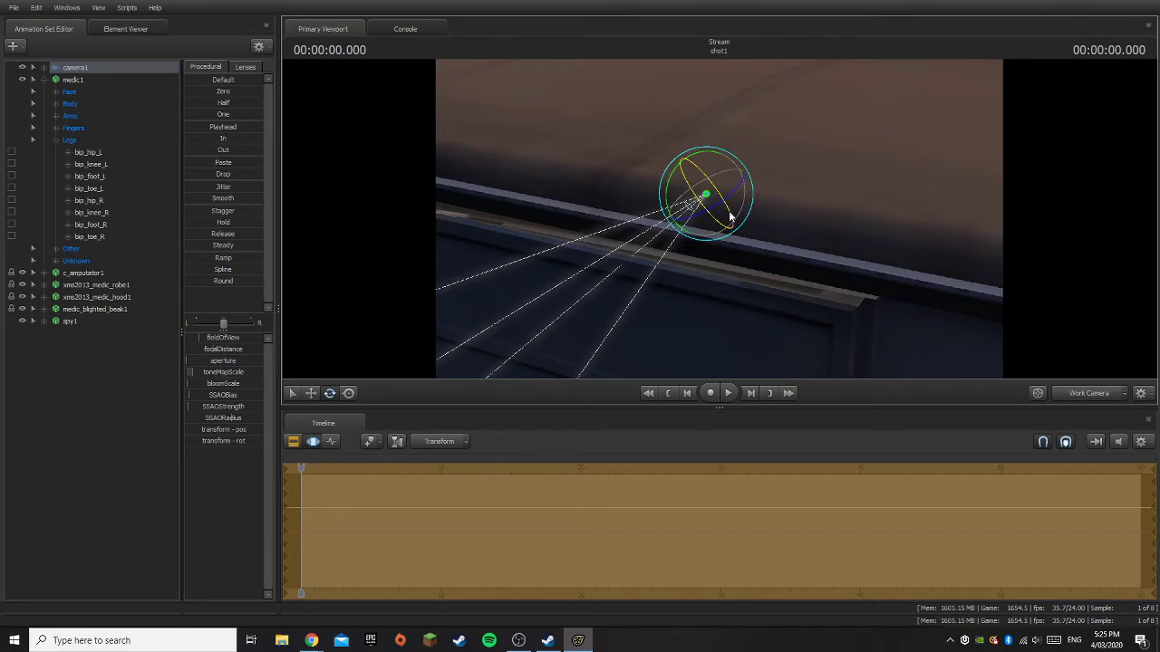
drag(732, 212, 730, 213)
click(1078, 395)
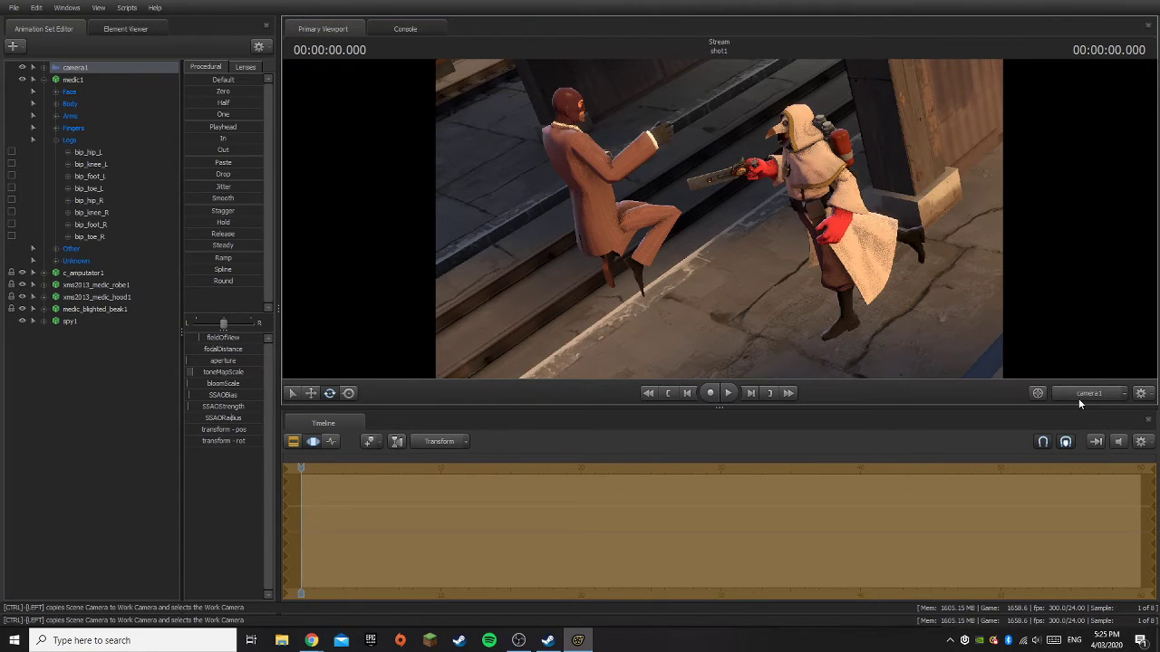
click(1081, 395)
click(104, 388)
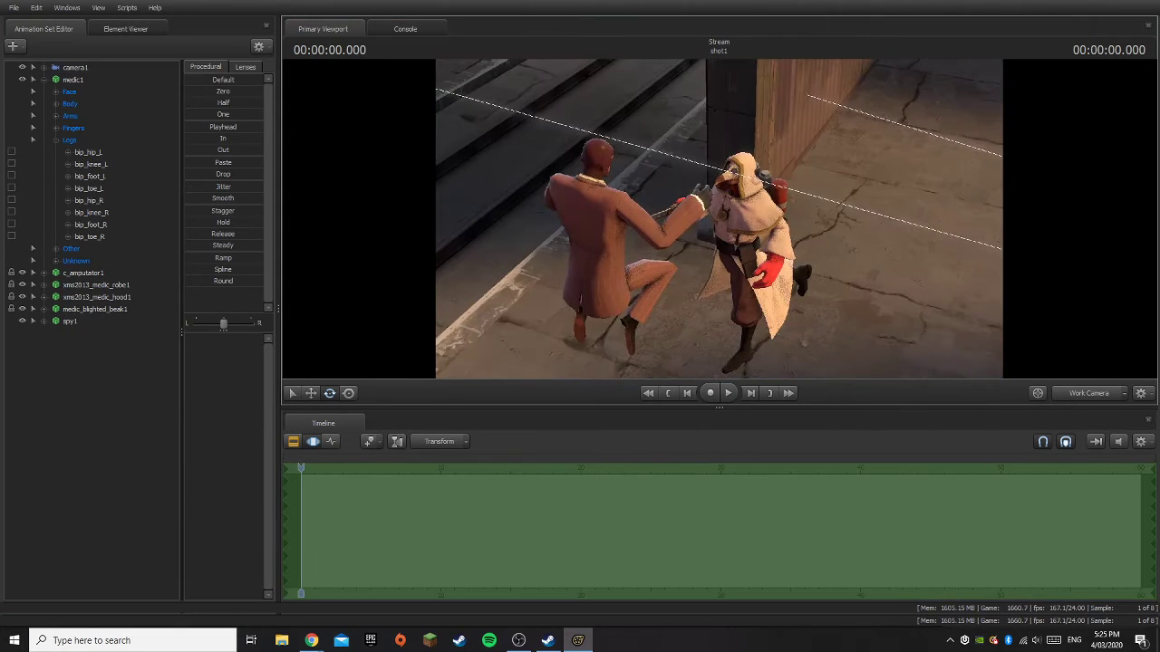
- Try to rotate the spy's prp_coat_front_0_R bone to adjust the right front of the coat
drag(719, 223, 697, 228)
key(w)
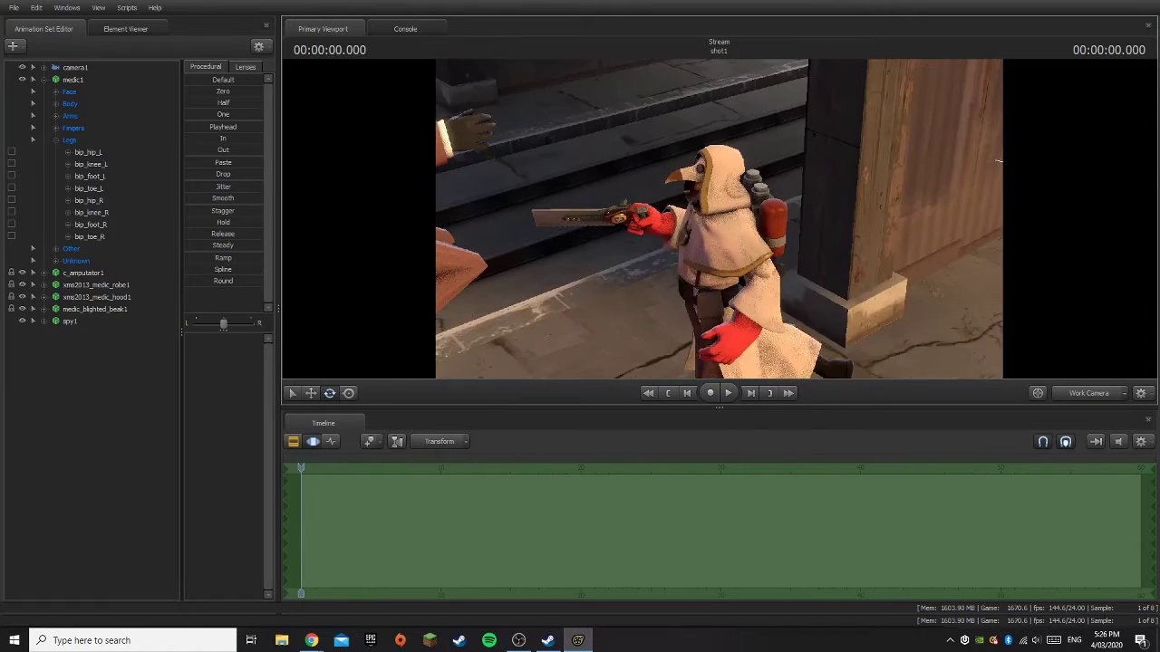
key(w)
drag(719, 238, 719, 238)
key(s)
key(ctrl)
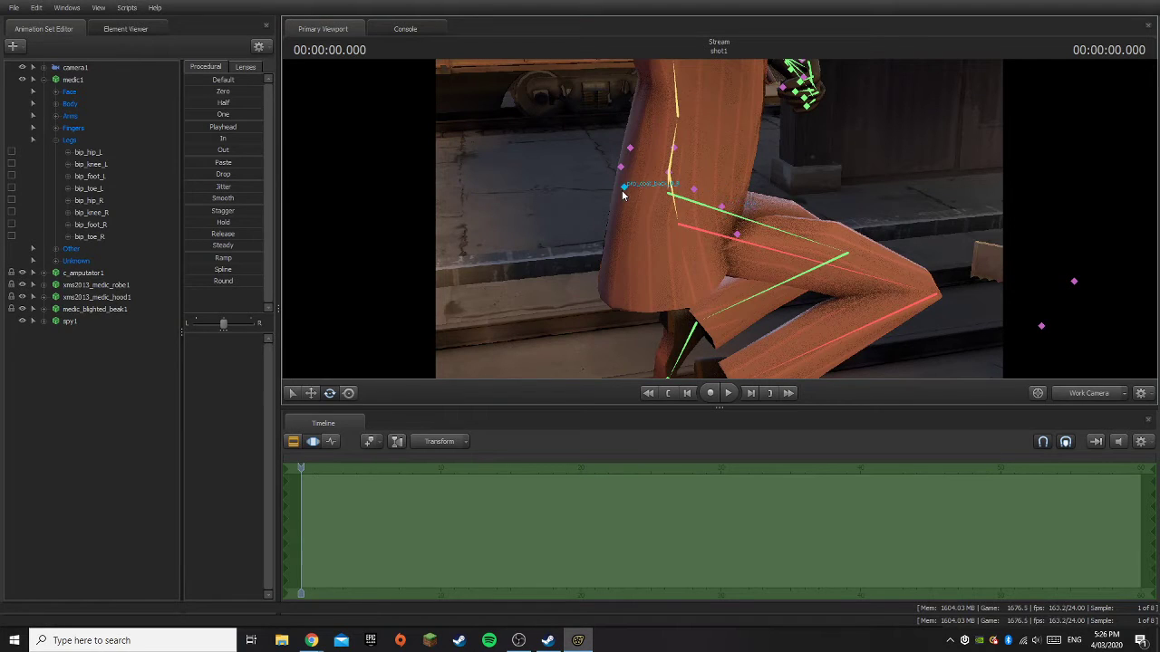
click(694, 191)
key(d)
drag(694, 189, 683, 229)
drag(690, 175, 562, 203)
key(d)
drag(719, 218, 652, 214)
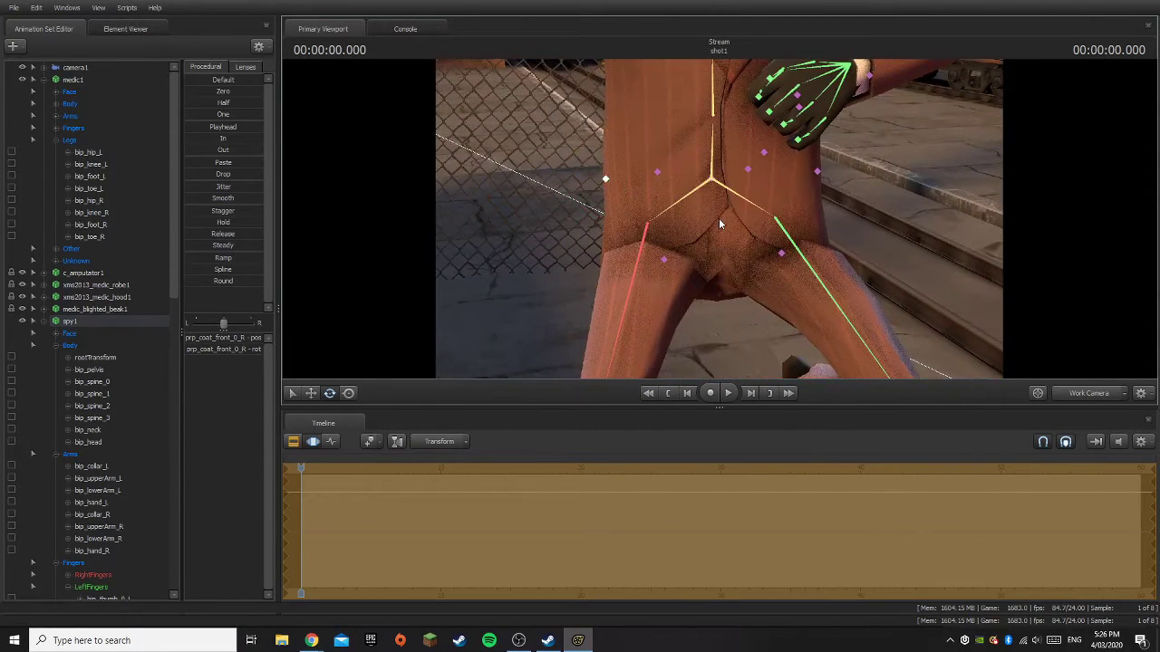
- Try to rotate the spy's prp_coat_front_0_L bone to adjust the left front of the coat
click(658, 173)
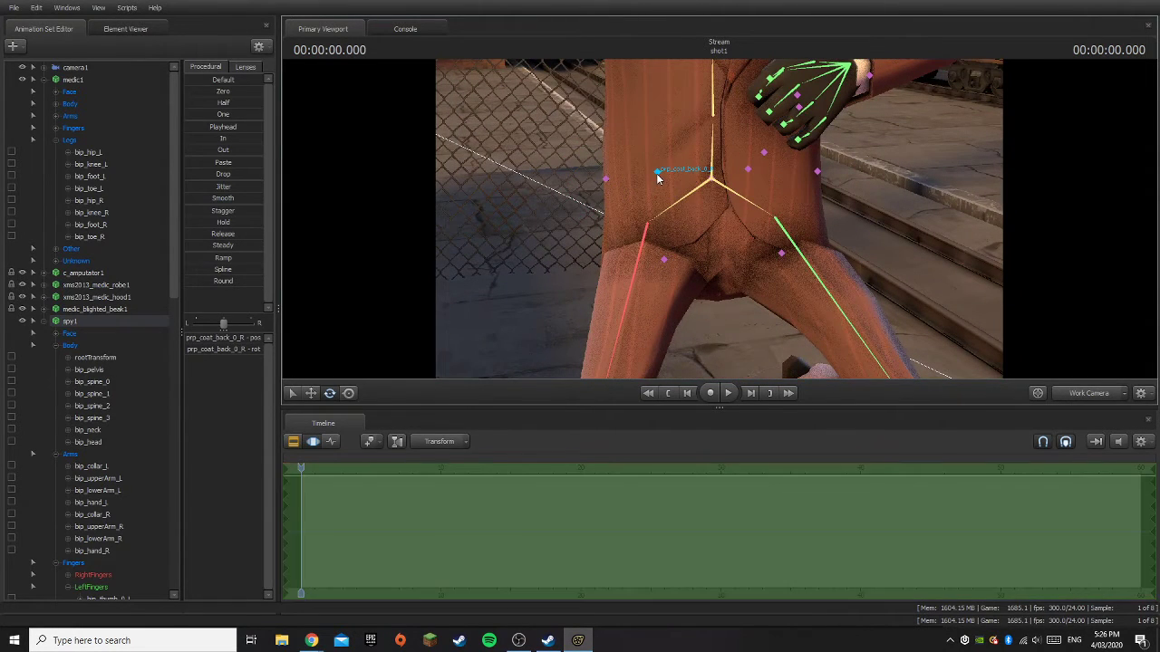
click(817, 170)
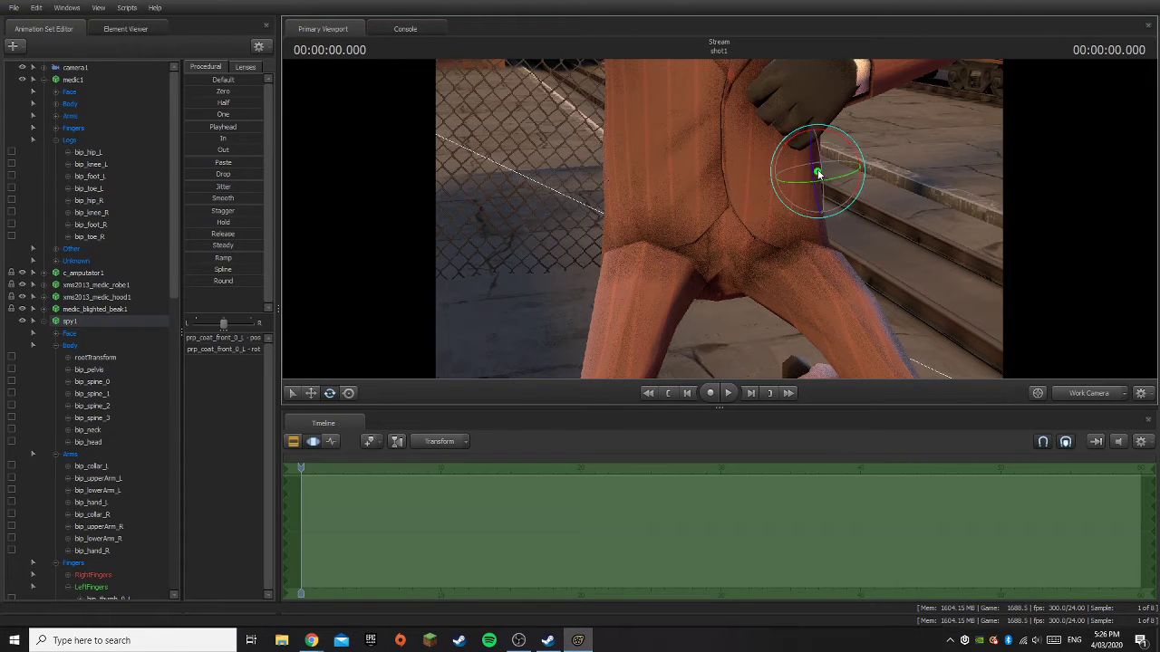
drag(817, 196, 719, 220)
- Try to rotate the spy's bip_hip_R, and undo the recent pose changes
key(ctrl)
ctrl+click(826, 223)
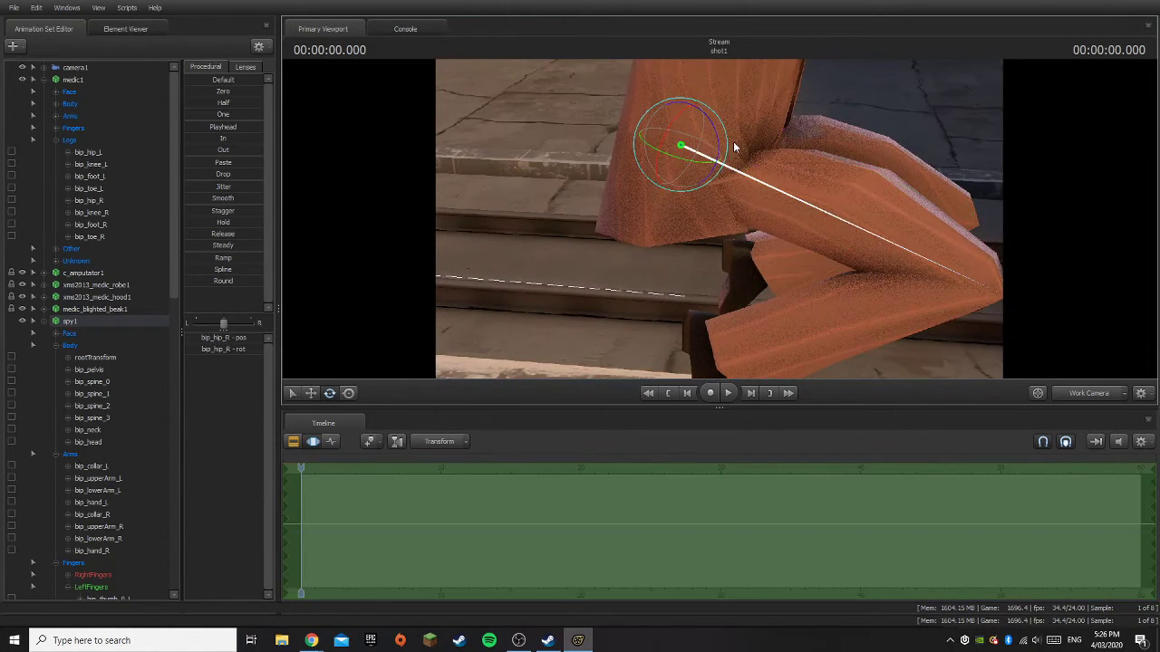
drag(719, 142, 717, 218)
key(ctrl+z)
key(ctrl+z)
key(ctrl+z)
key(ctrl+z)
key(ctrl+z)
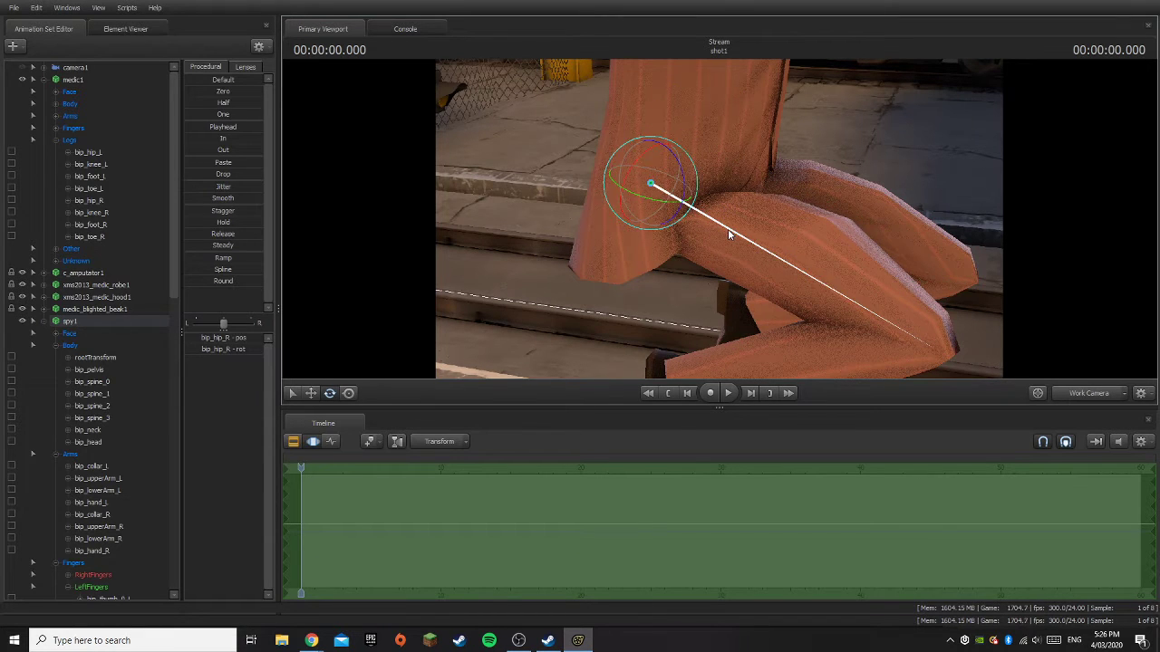
- Rotate the spy's bip_hip_R to lower the right thigh, adjust bip_hip_L slightly, and check the pose through camera1
click(685, 178)
drag(685, 178, 859, 179)
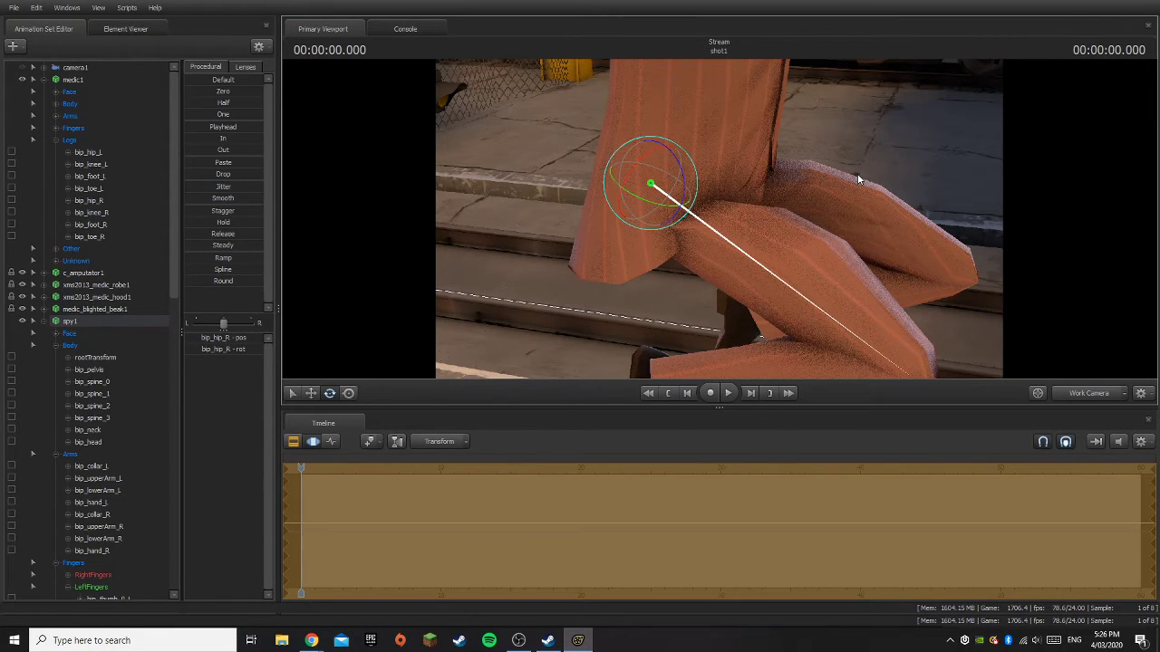
drag(890, 135, 722, 271)
click(723, 271)
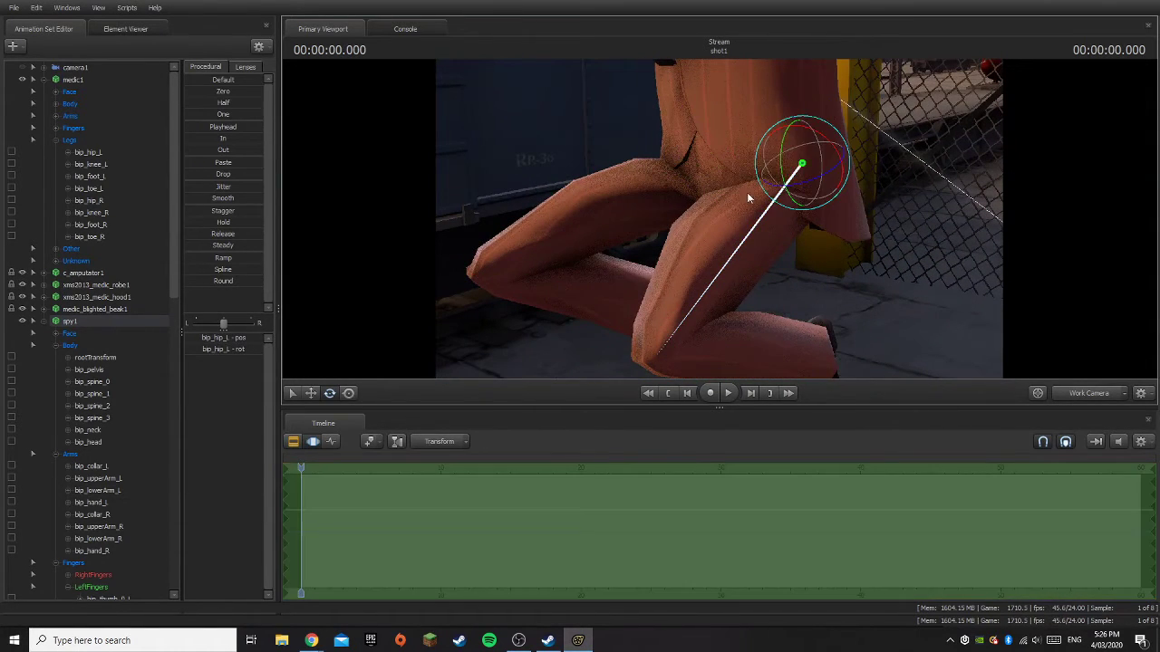
drag(784, 145, 783, 142)
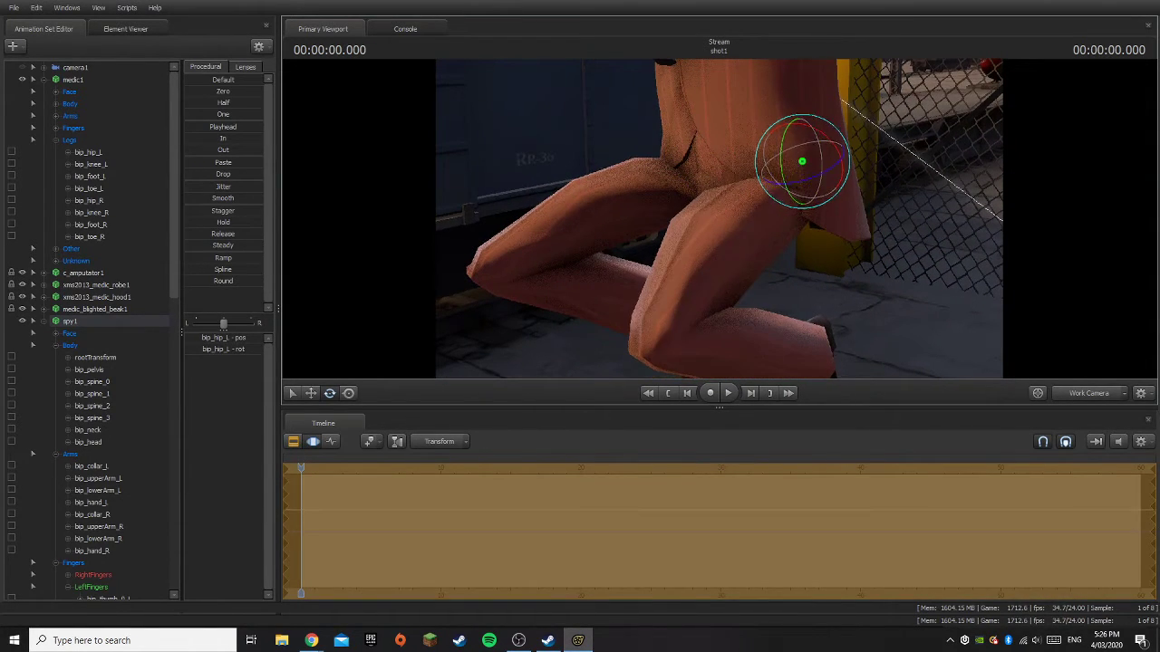
drag(888, 136, 494, 145)
click(1085, 395)
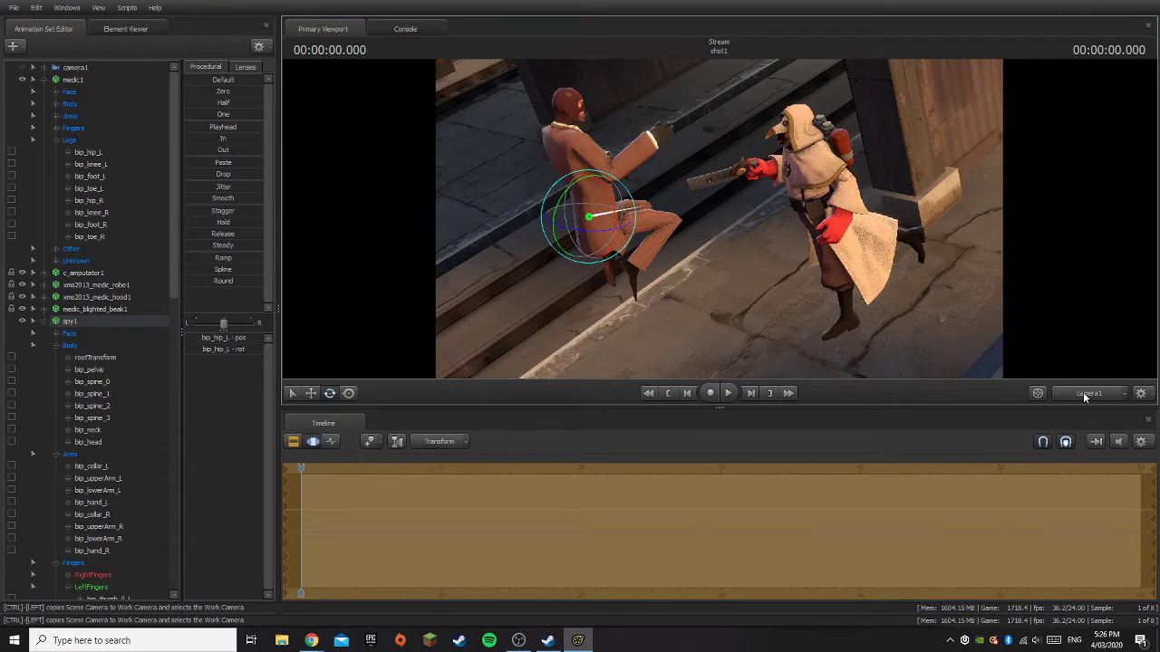
- Rotate the spy's prp_coat_back_0_L and prp_coat_back_0_R bones to flare the coat tails backward
click(1084, 397)
drag(813, 266, 731, 243)
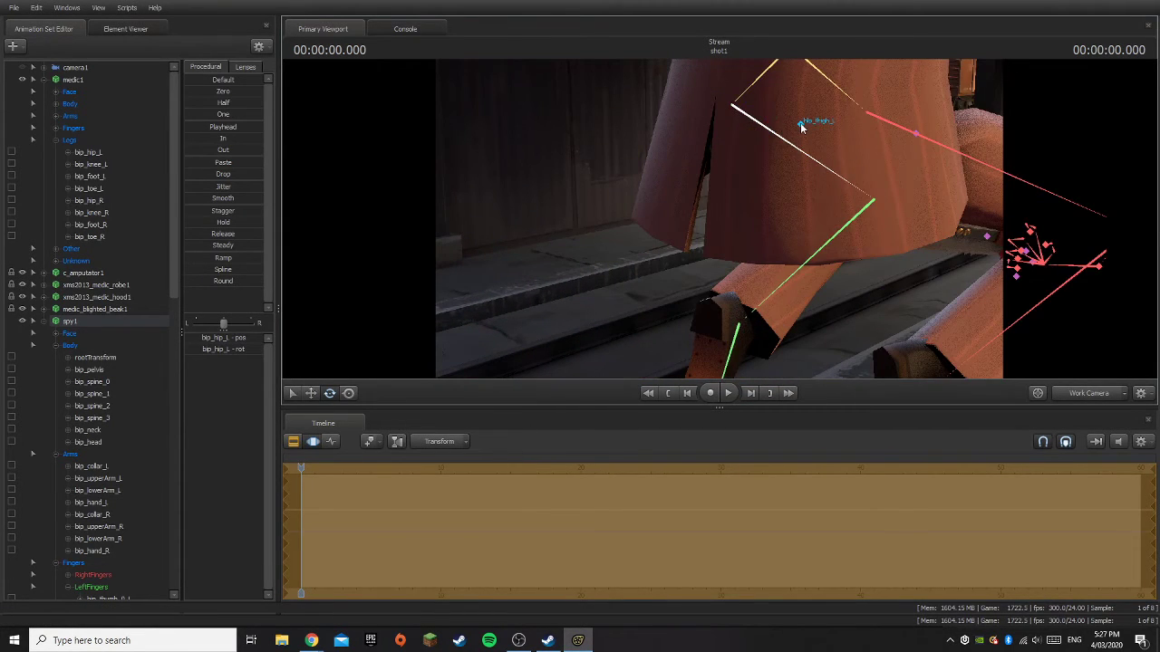
click(796, 204)
drag(793, 207, 718, 217)
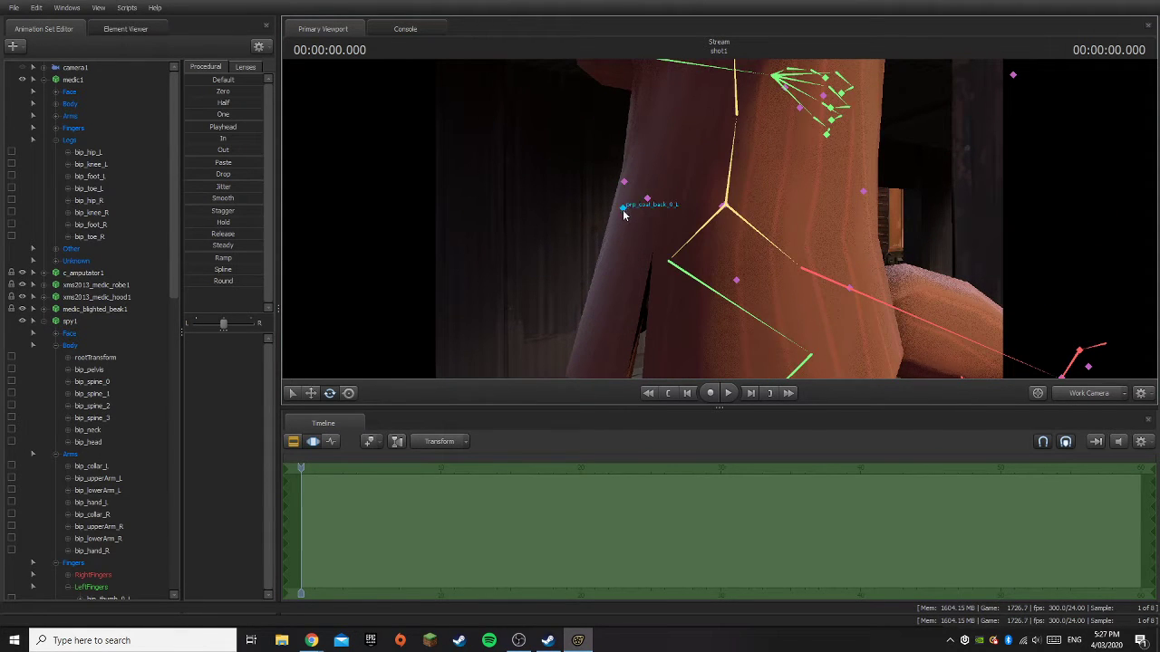
click(626, 210)
drag(619, 171, 631, 165)
drag(693, 204, 716, 228)
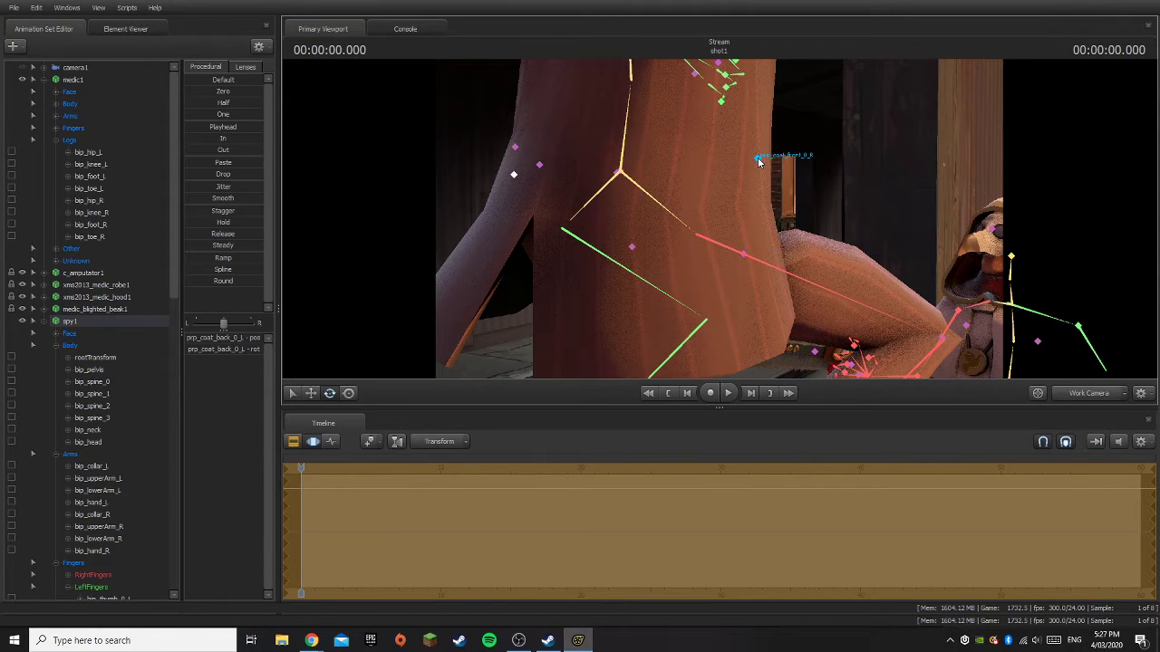
click(615, 175)
drag(600, 151, 604, 134)
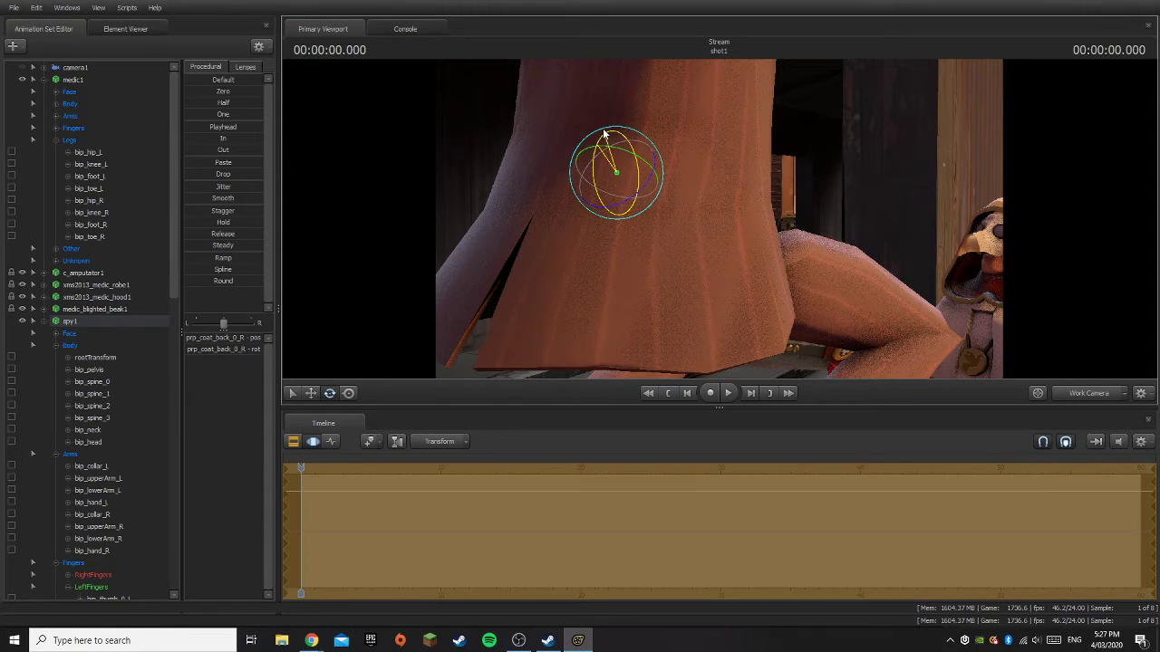
- Check the coat through camera1, and collapse the medic1 and spy1 controls
click(1065, 394)
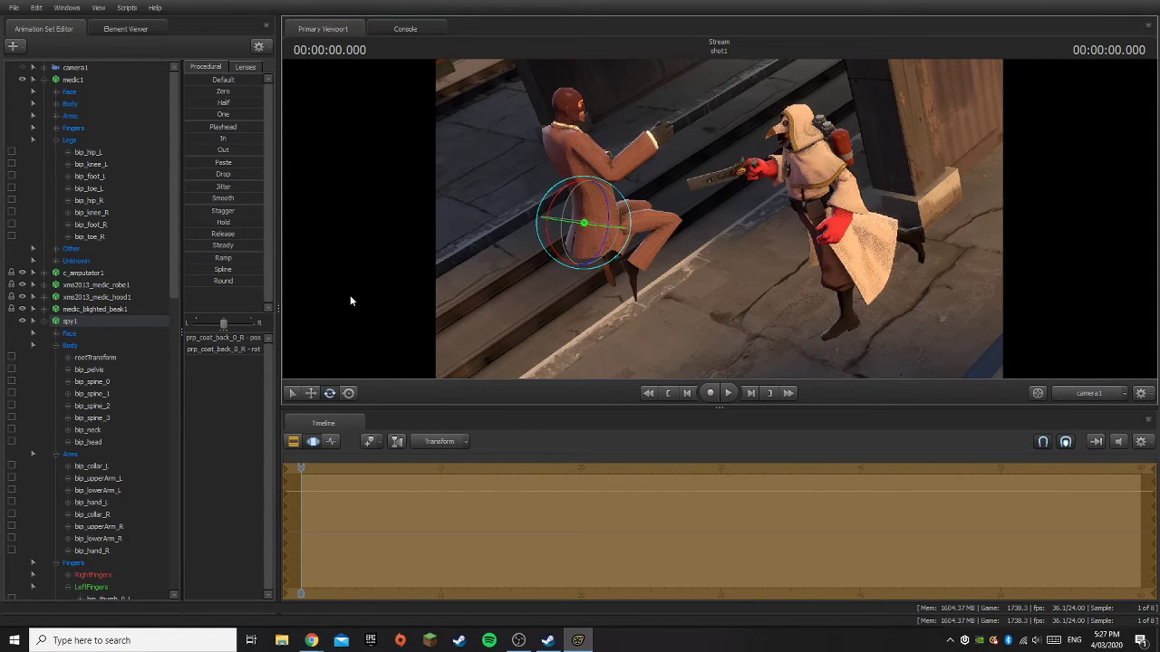
click(34, 80)
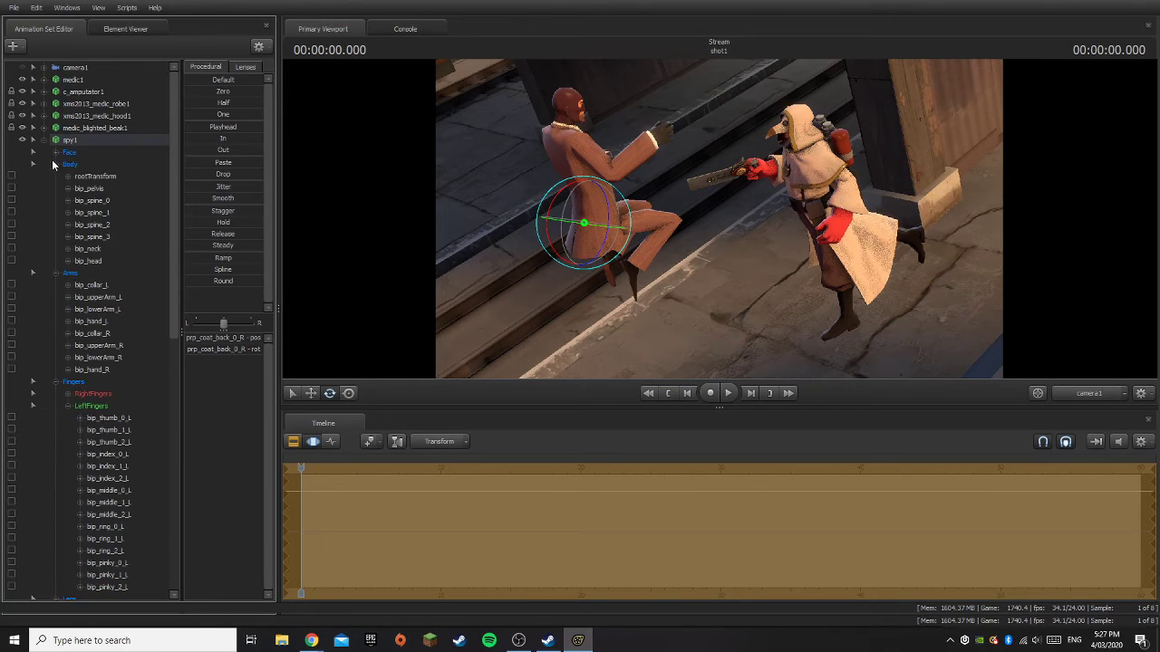
click(34, 140)
click(449, 352)
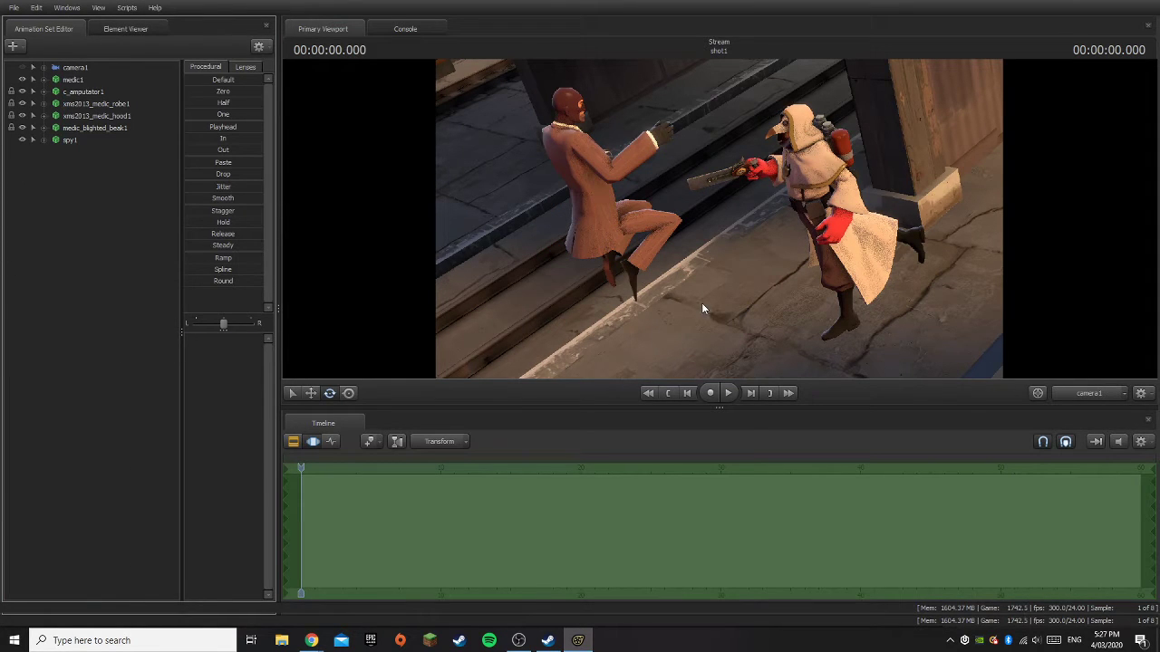
- Frame the spy's face with the work camera, and expand spy1 with its Body, Arms, Fingers, Legs and Unknown groups collapsed
click(1095, 393)
drag(789, 272, 718, 218)
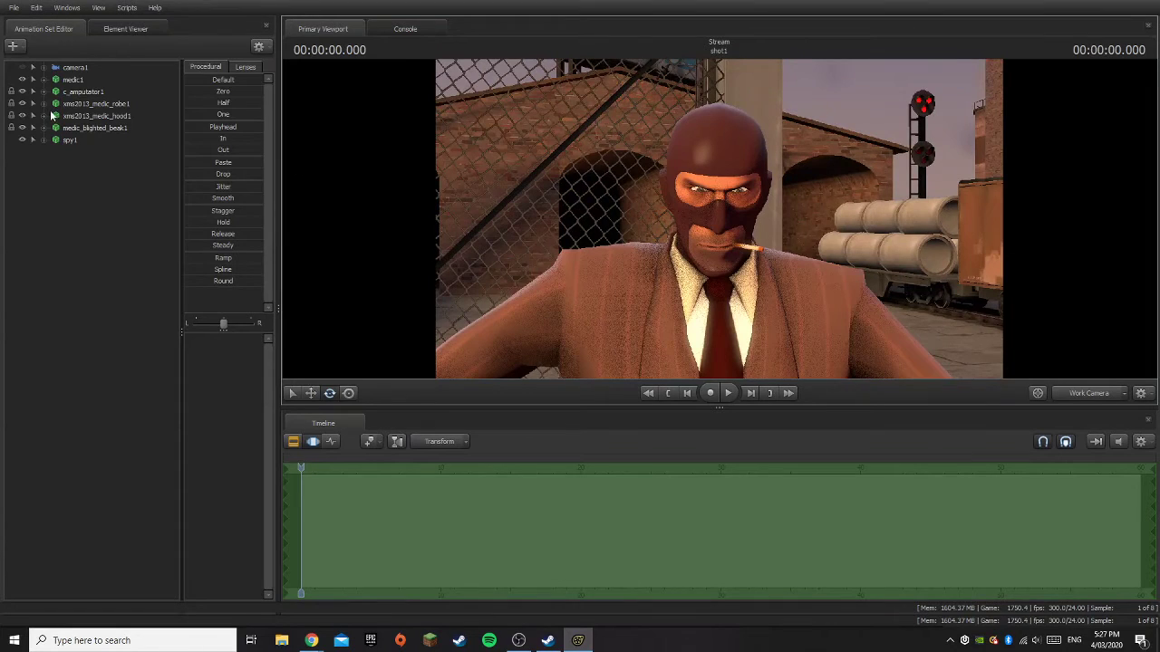
click(42, 141)
click(55, 164)
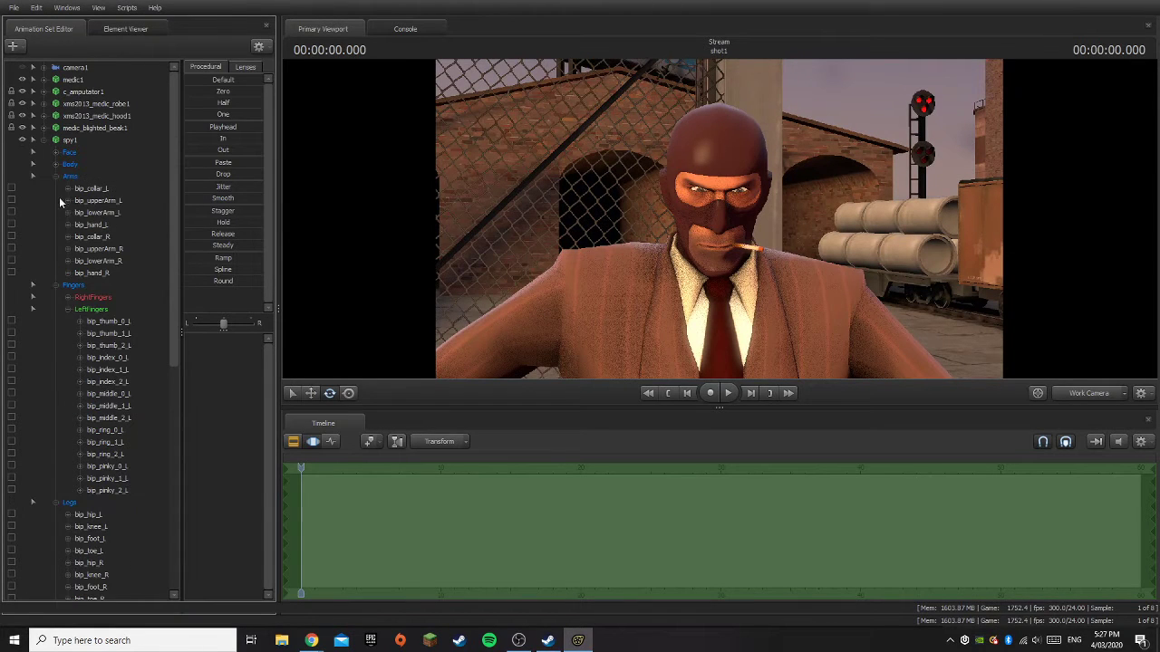
click(55, 176)
click(56, 187)
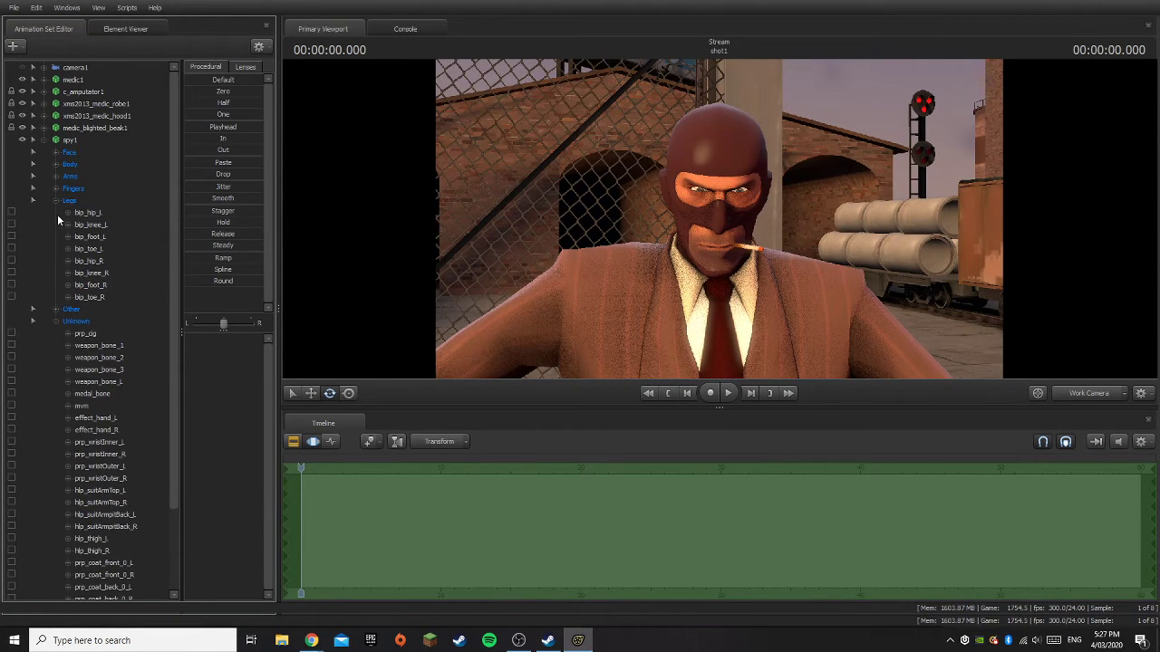
click(56, 199)
click(54, 225)
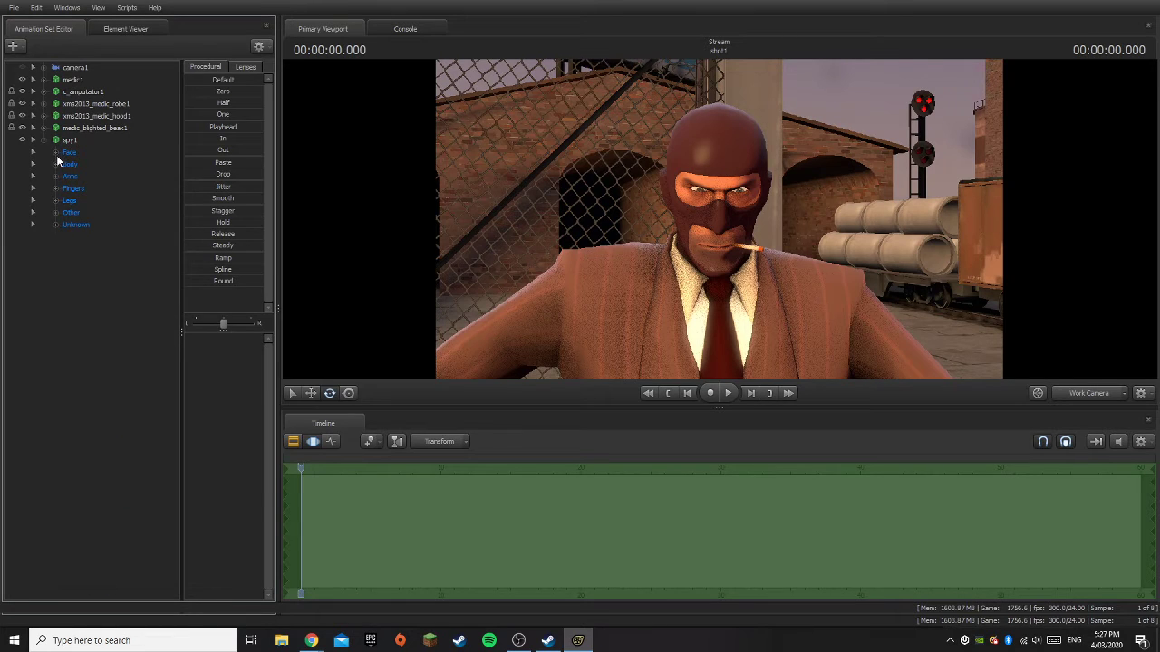
- Raise the happyBigUpper control in the spy's Upper Face group to its maximum
click(55, 152)
click(91, 188)
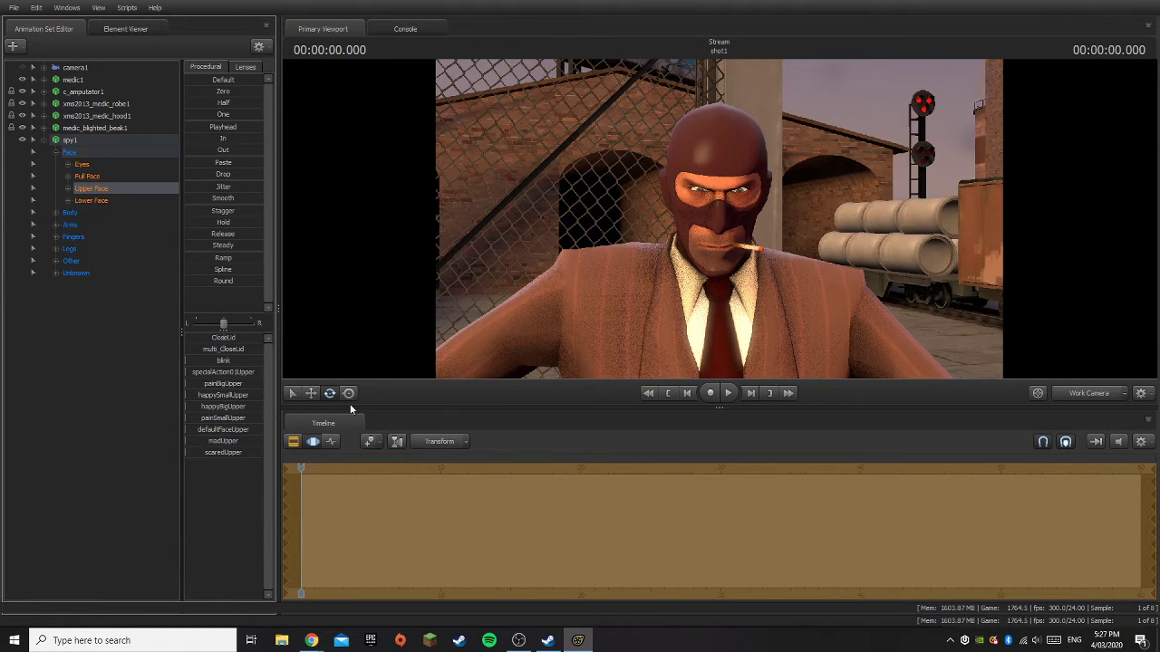
drag(215, 407, 258, 408)
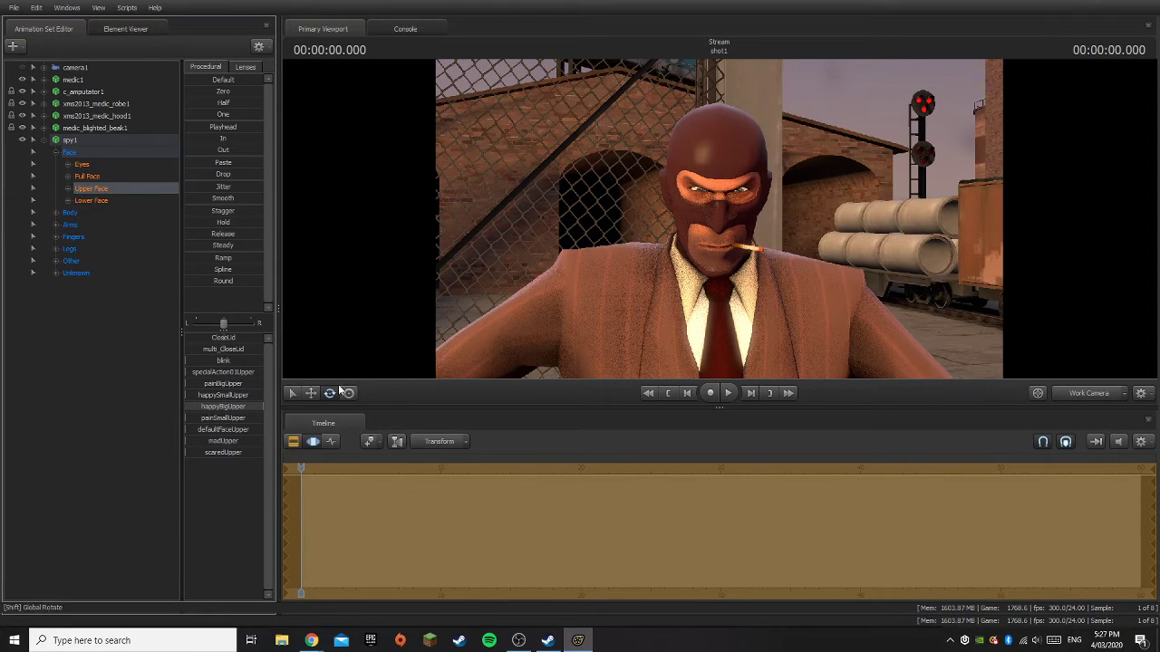
- Raise the SH control in the spy's Lower Face group slightly to part the lips, and deselect the group
click(90, 200)
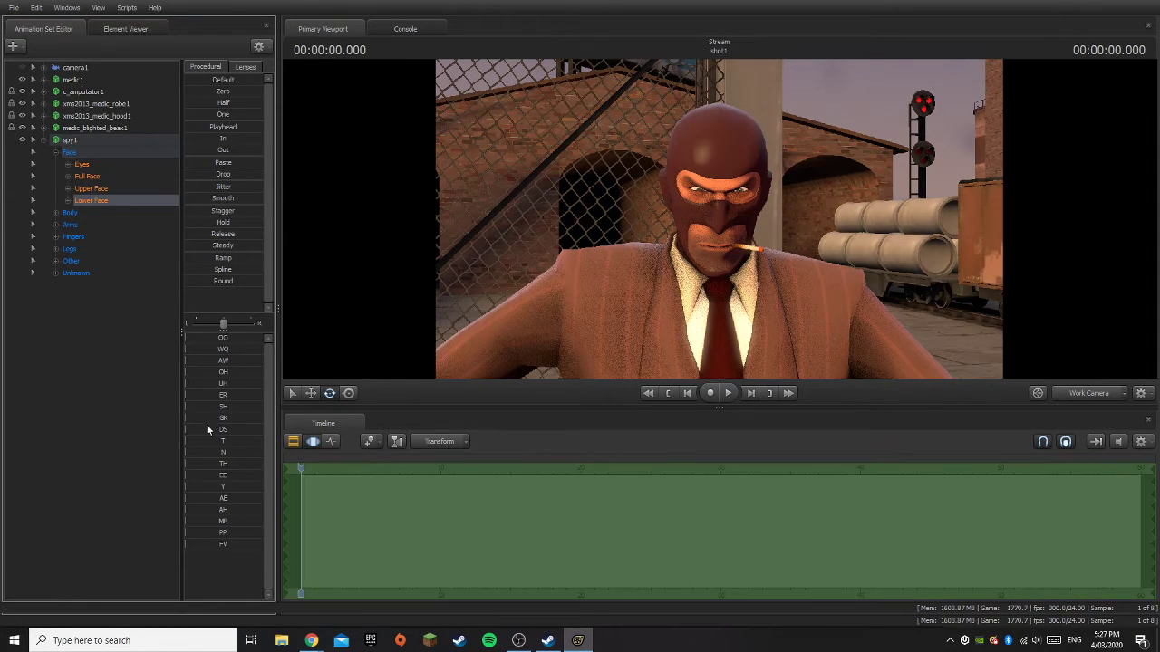
drag(223, 361, 151, 390)
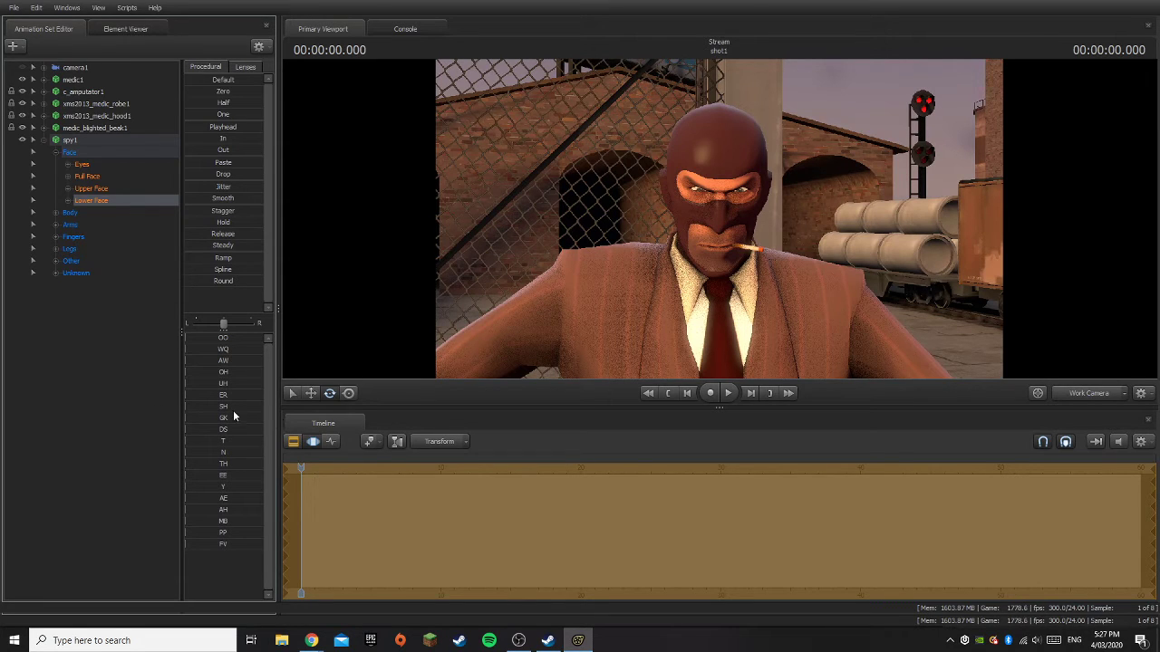
mouse_move(237, 407)
mouse_down()
mouse_move(313, 407)
mouse_move(250, 406)
mouse_up()
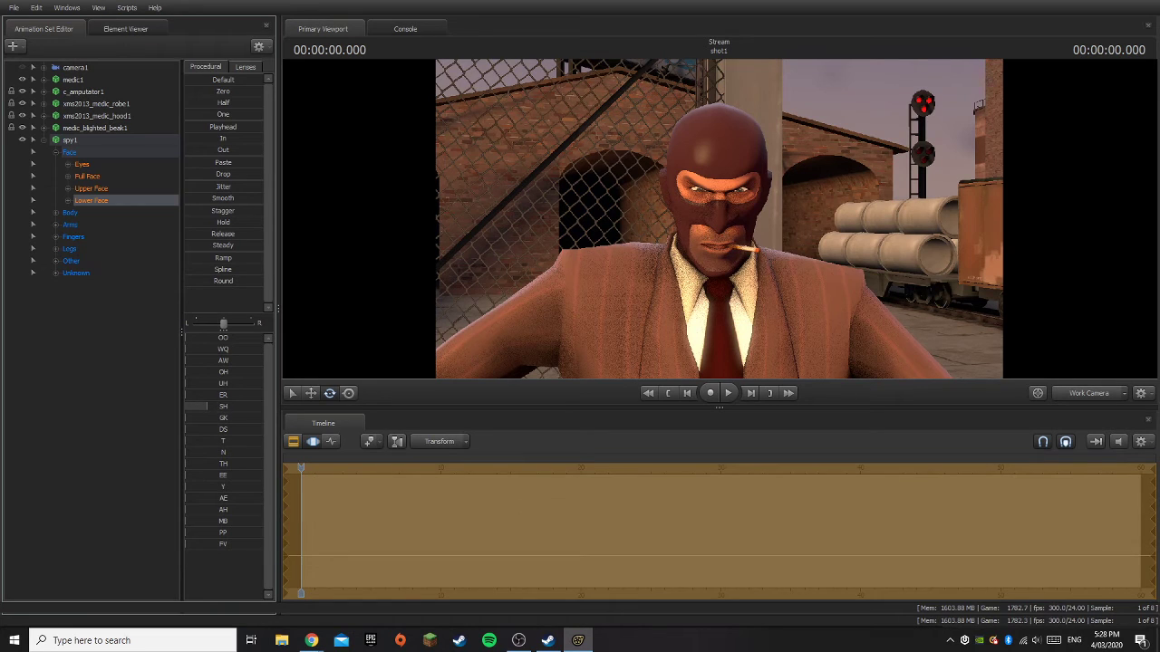
click(120, 415)
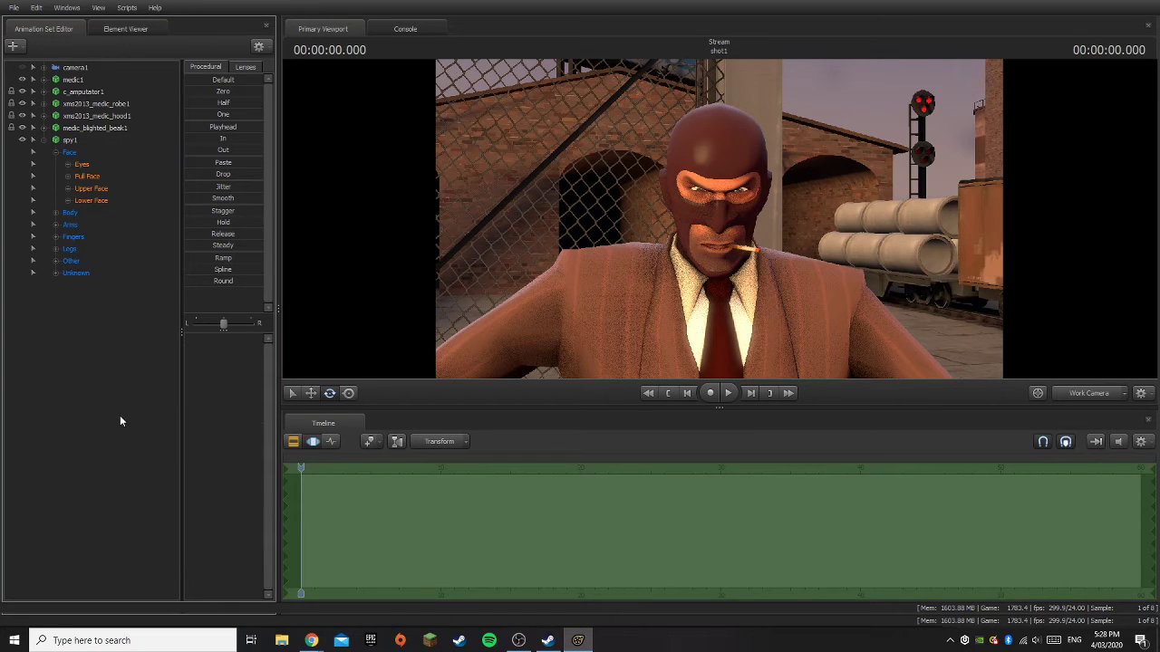
- Reposition camera1 to a lower, closer tilted view of the spy and the medic
click(1113, 395)
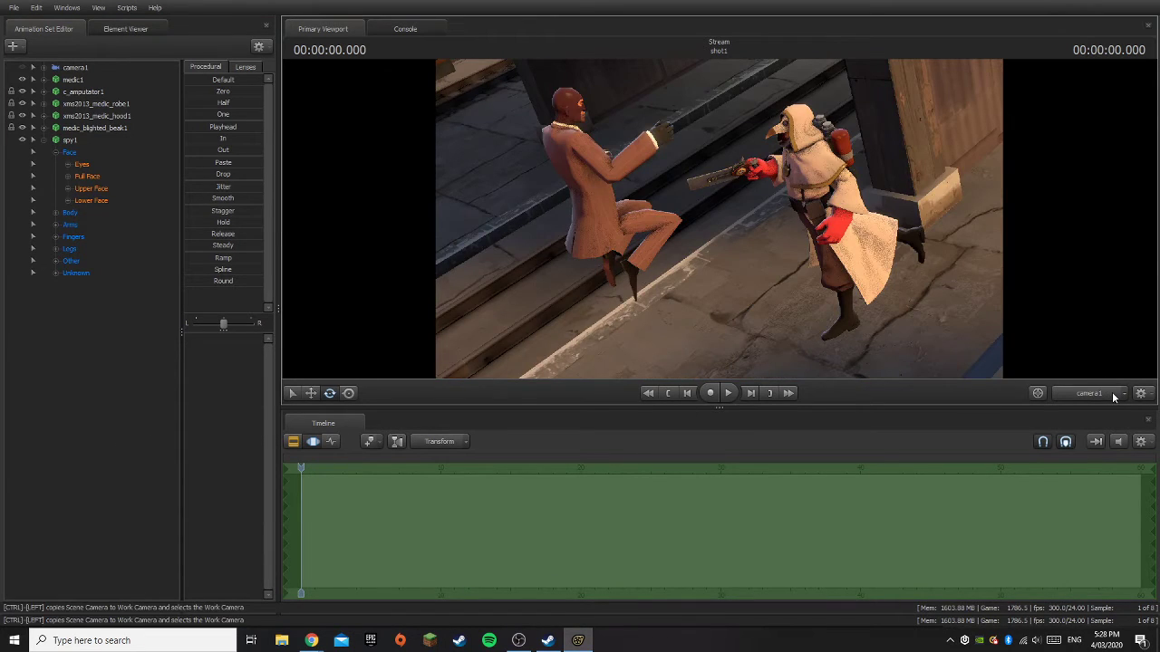
click(87, 71)
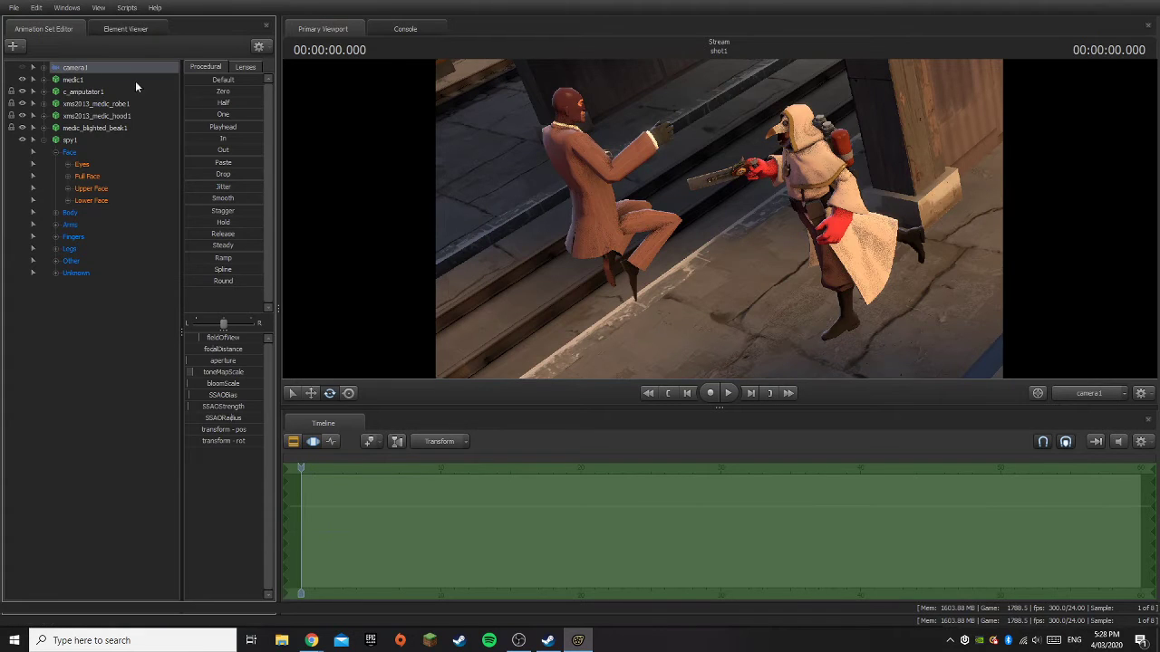
drag(801, 249, 785, 185)
key(d)
key(d)
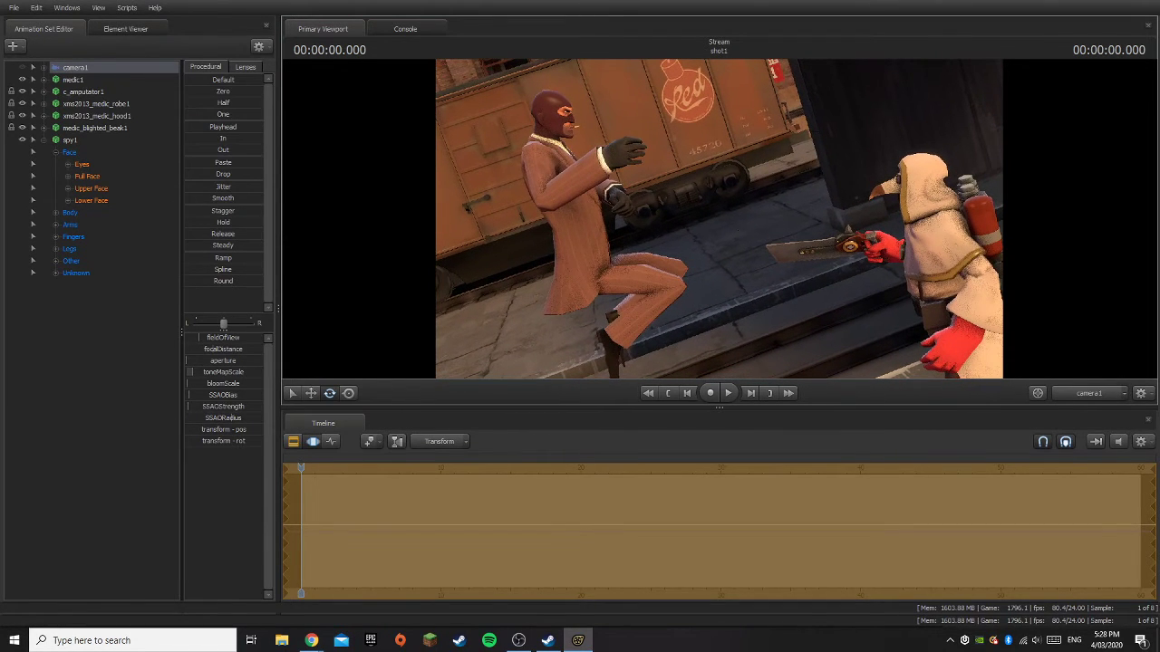
- Deselect camera1, collapse the spy's Face controls, and frame the spy's arms and torso with the work camera
click(1091, 393)
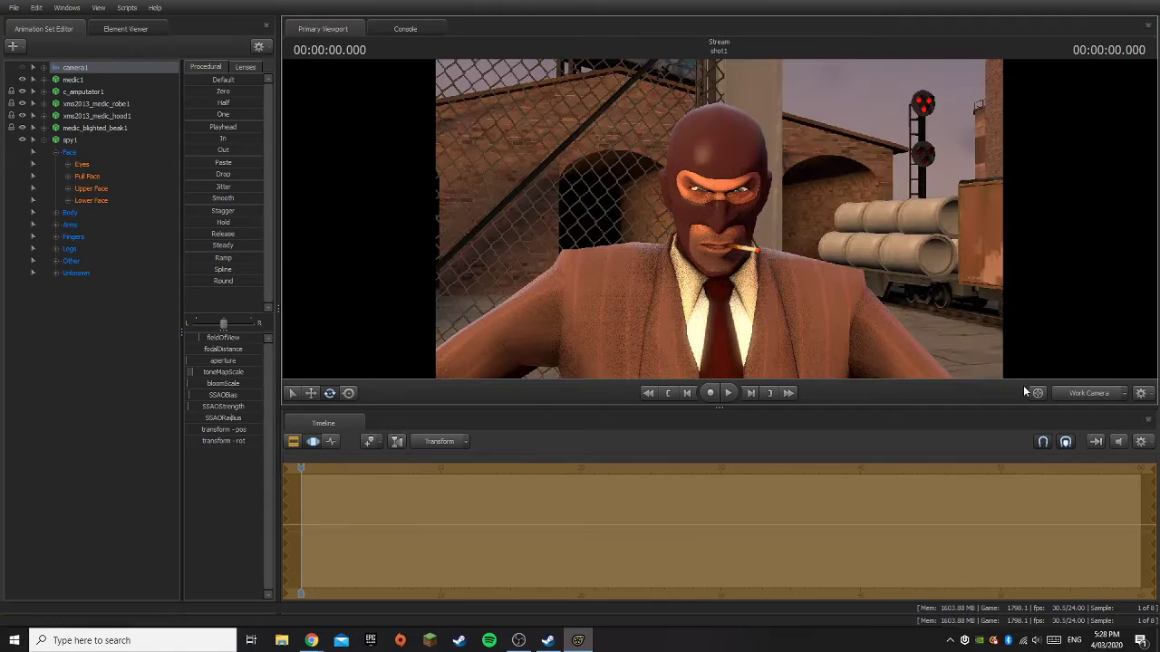
click(104, 346)
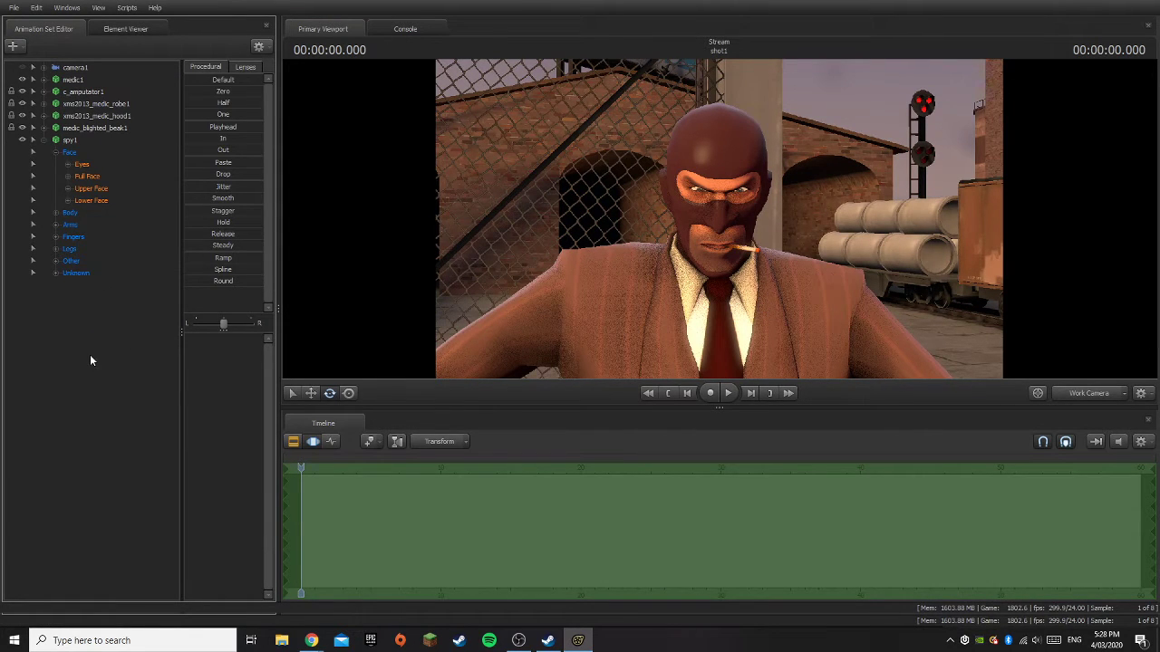
click(55, 152)
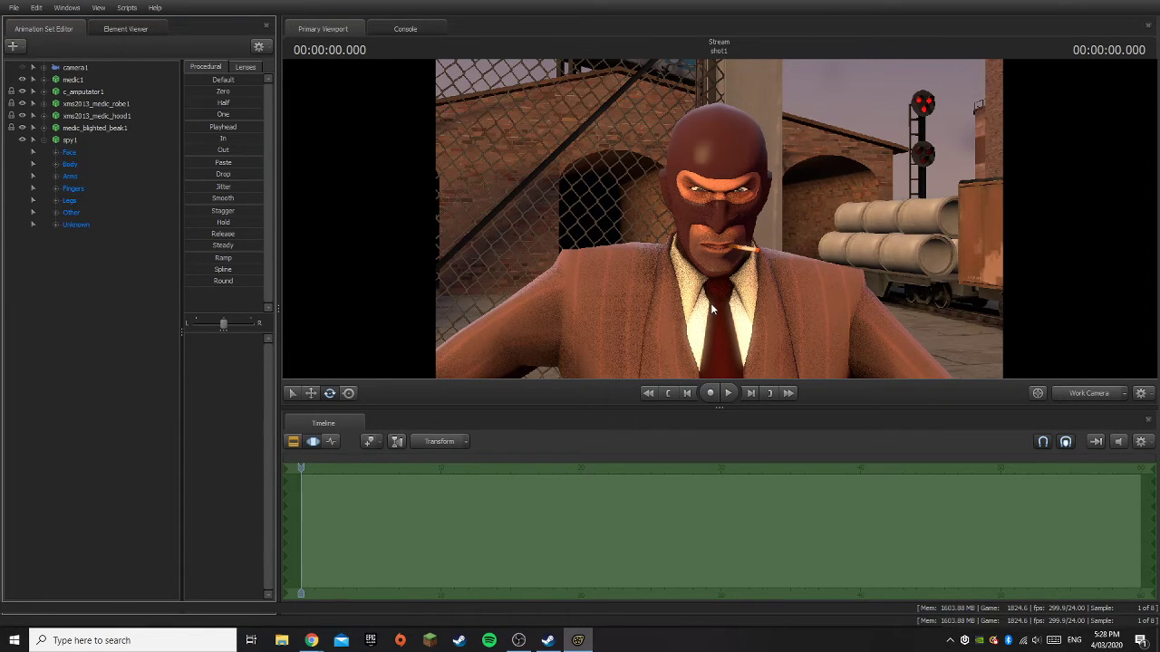
drag(712, 305, 718, 218)
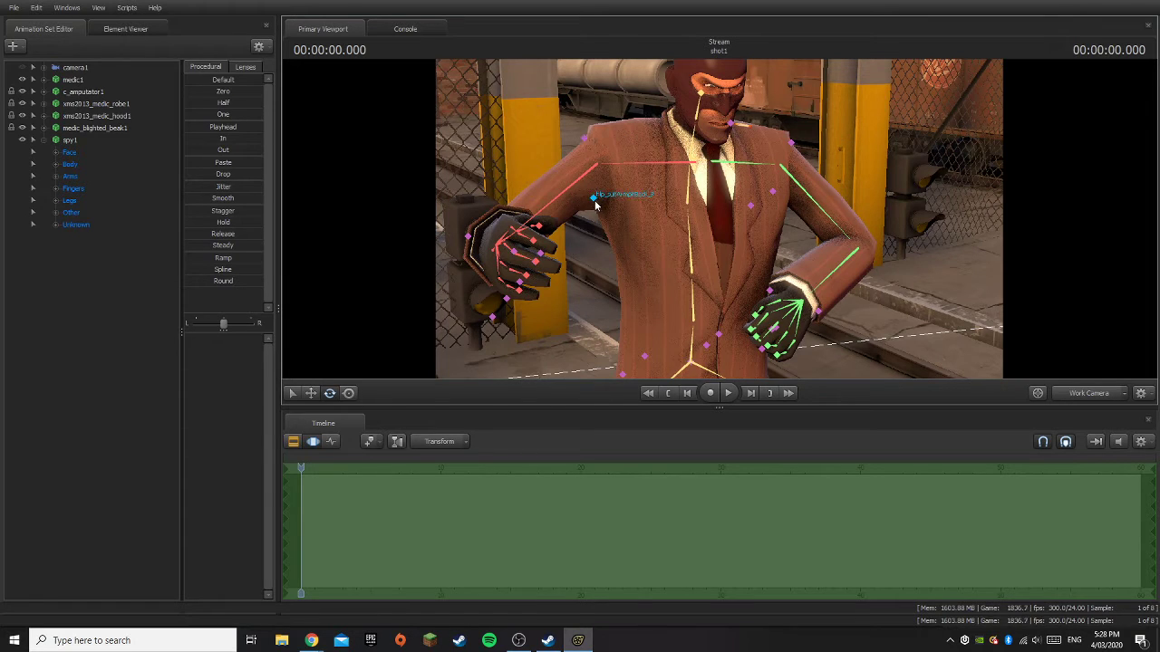
- Rotate the spy's hlp_suitArmTop_R bone to reshape the suit's right shoulder, and collapse the Unknown group
click(584, 141)
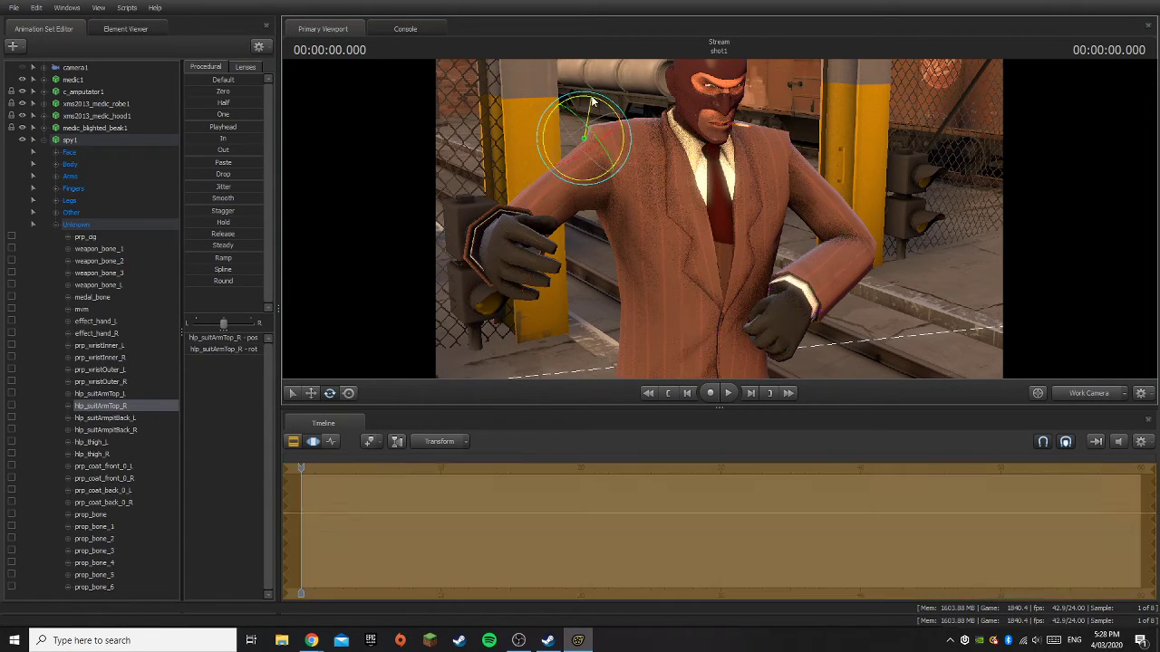
drag(611, 106, 600, 137)
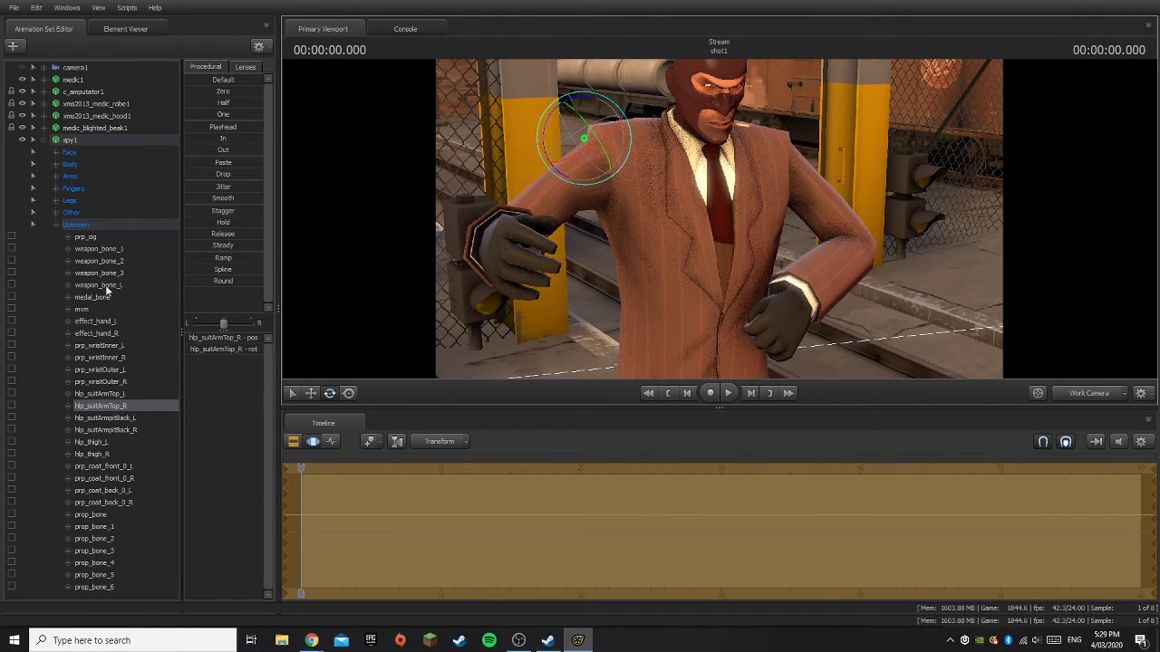
click(56, 225)
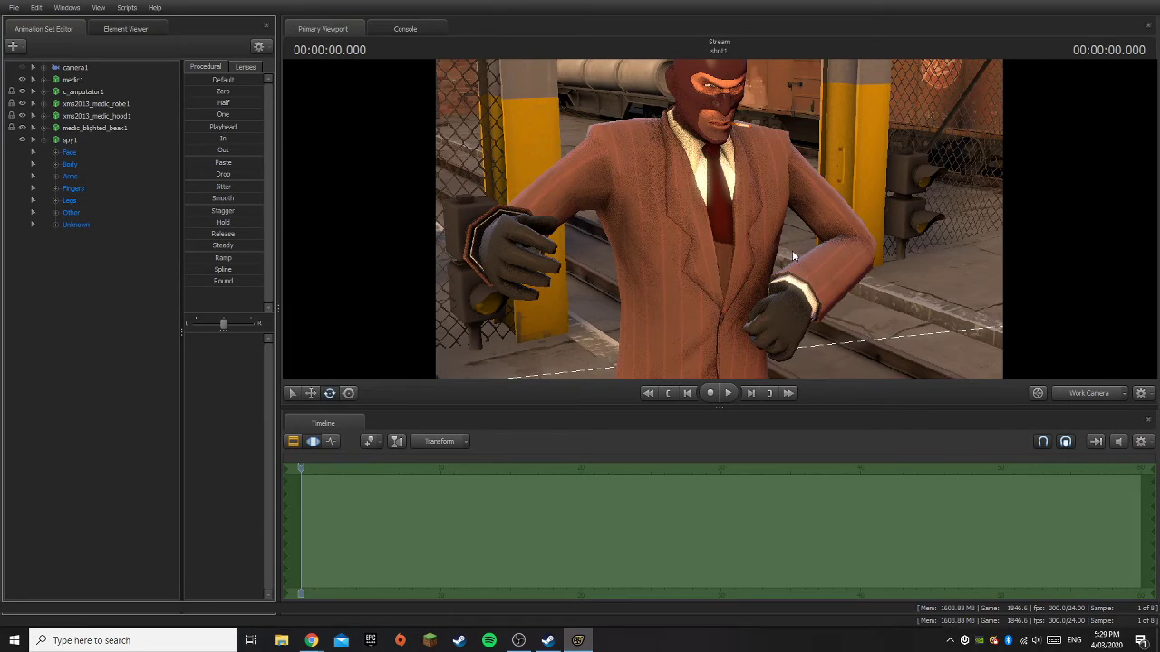
key(s)
drag(793, 251, 720, 219)
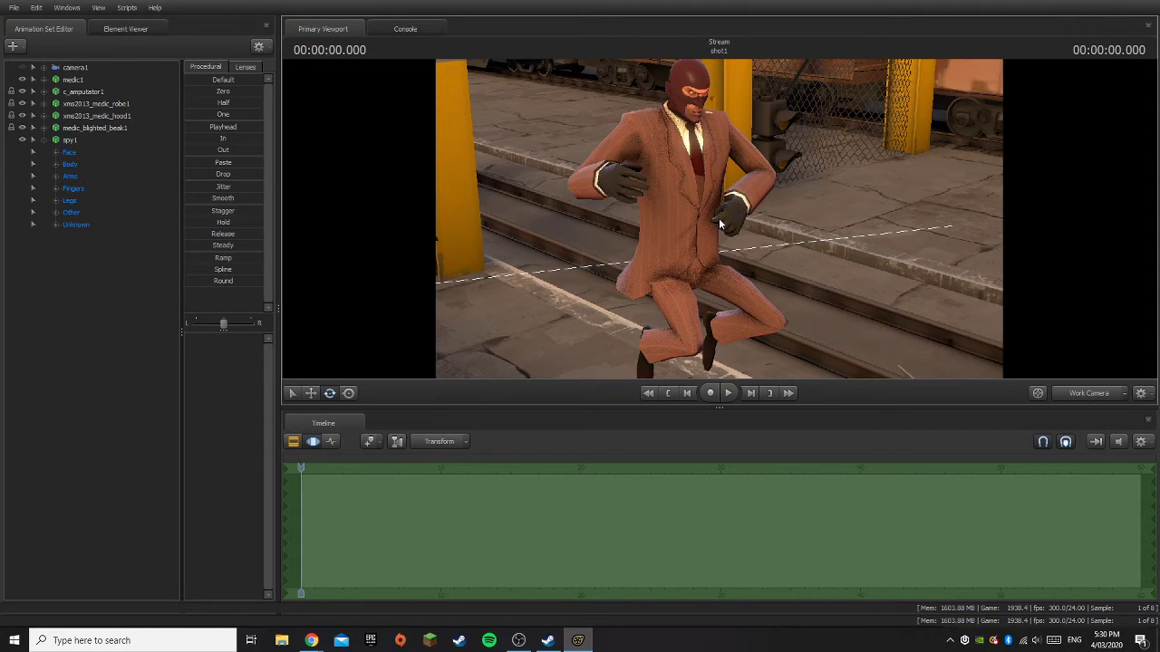
- Add the shogun_ninjamask and dec15_a_hat_to_kill_for models to the spy, attached as locked wearables
double_click(63, 141)
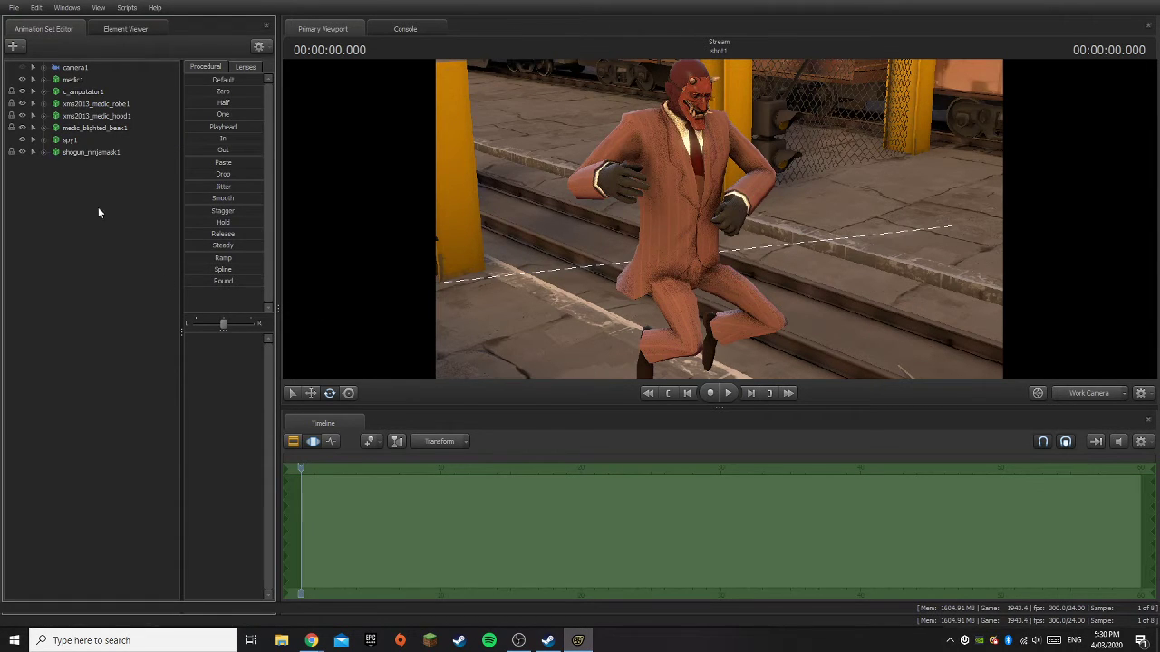
click(72, 141)
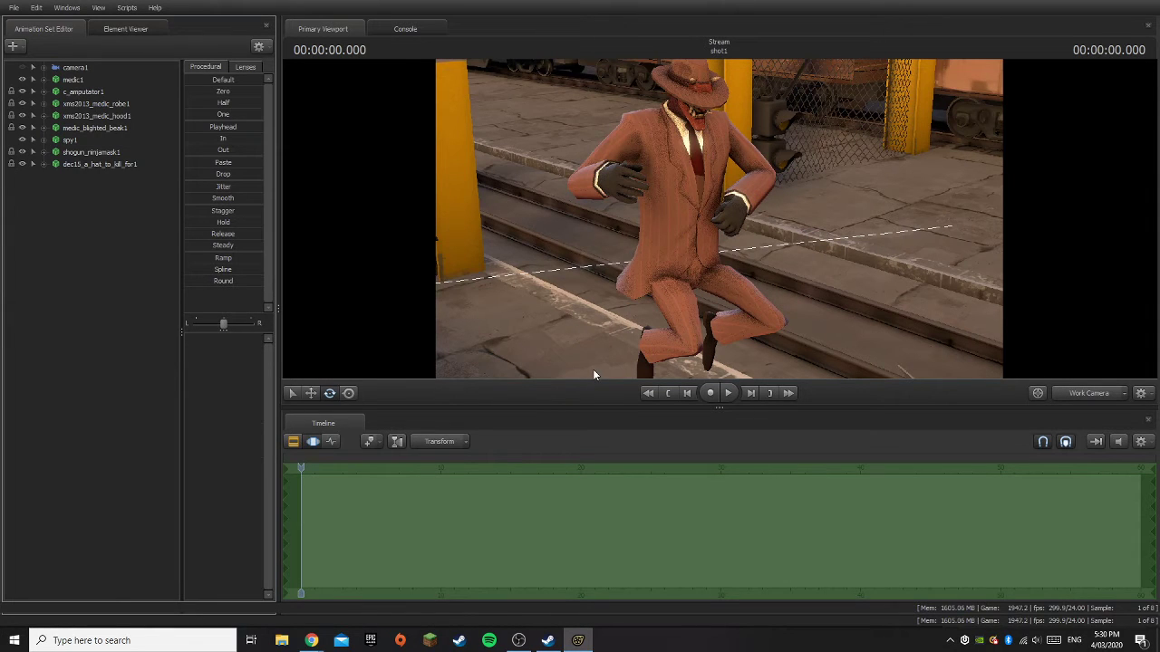
- Delete the attached hat and add dec15_a_hat_to_kill_for again as a separate model not locked to the spy
click(98, 166)
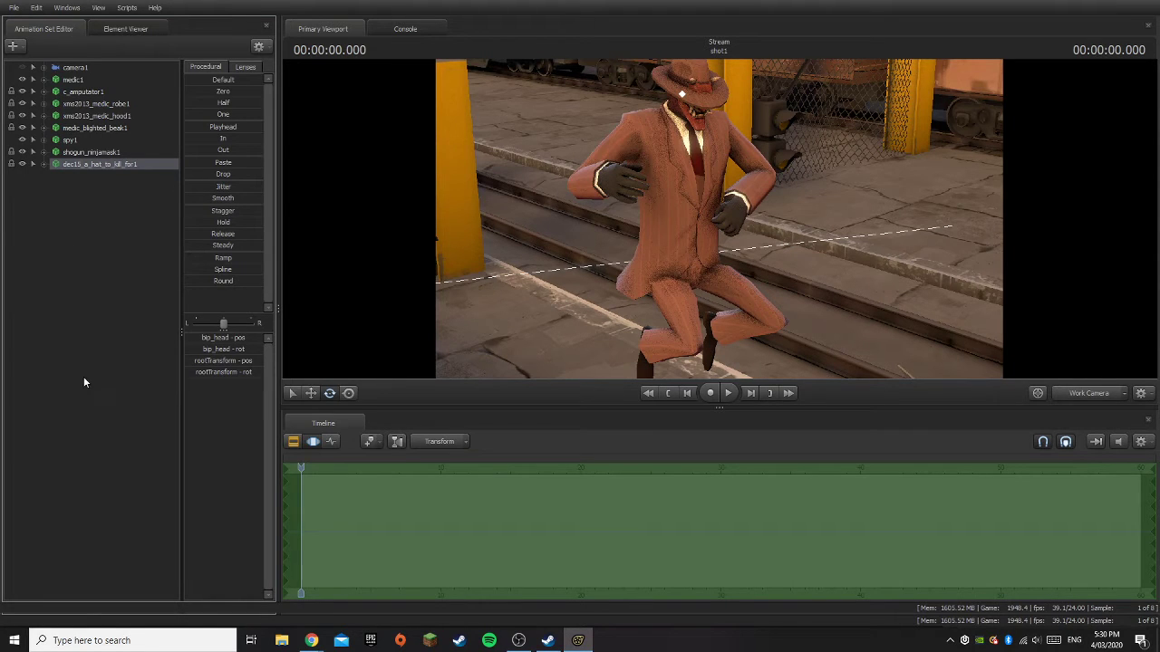
click(58, 262)
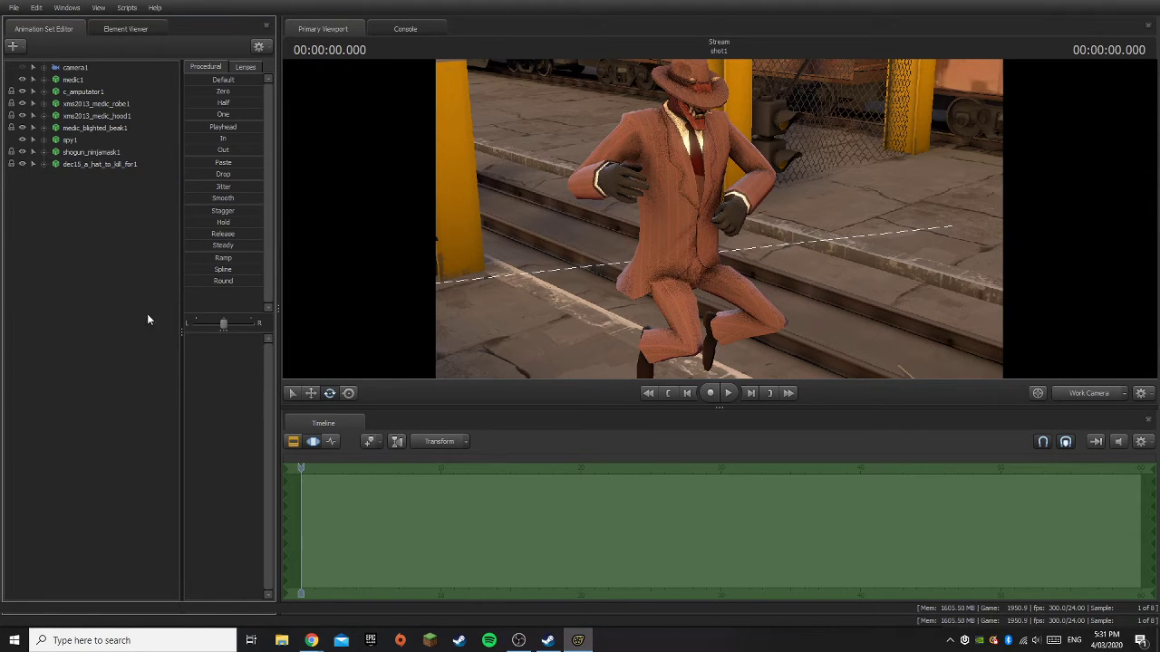
click(93, 166)
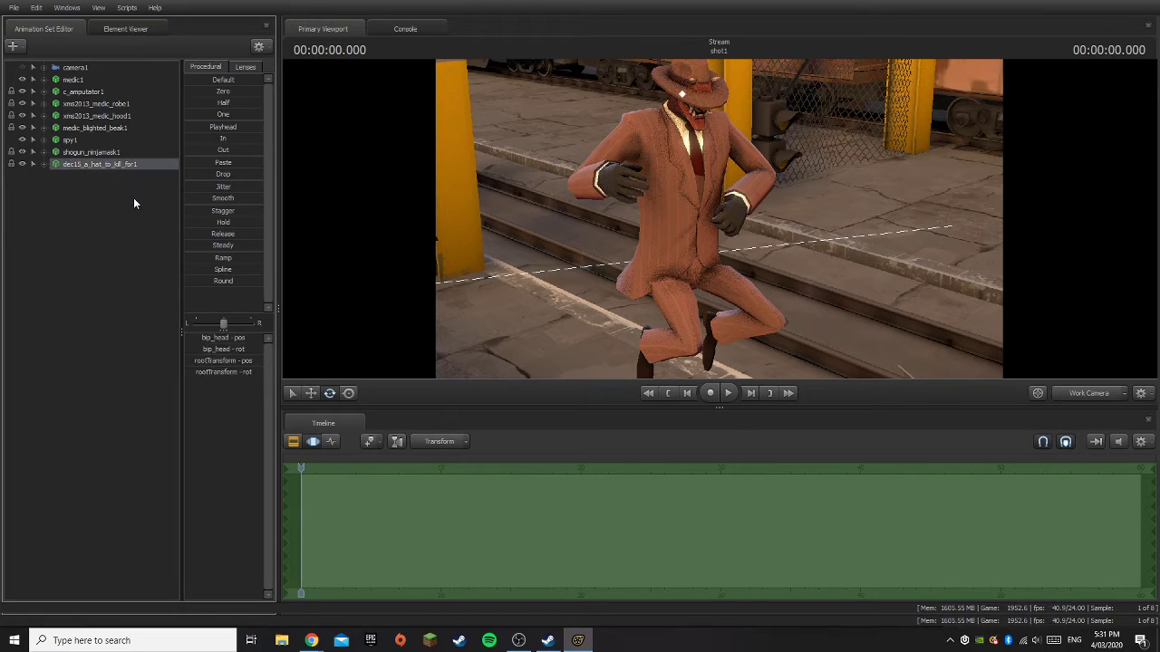
key(Delete)
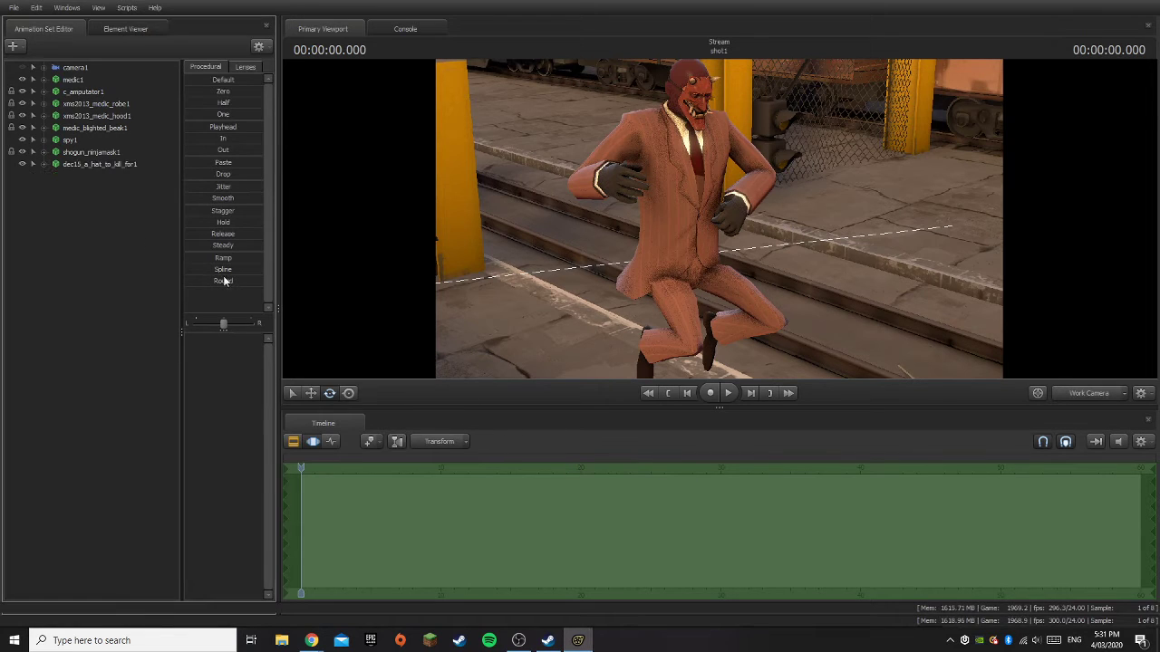
click(69, 140)
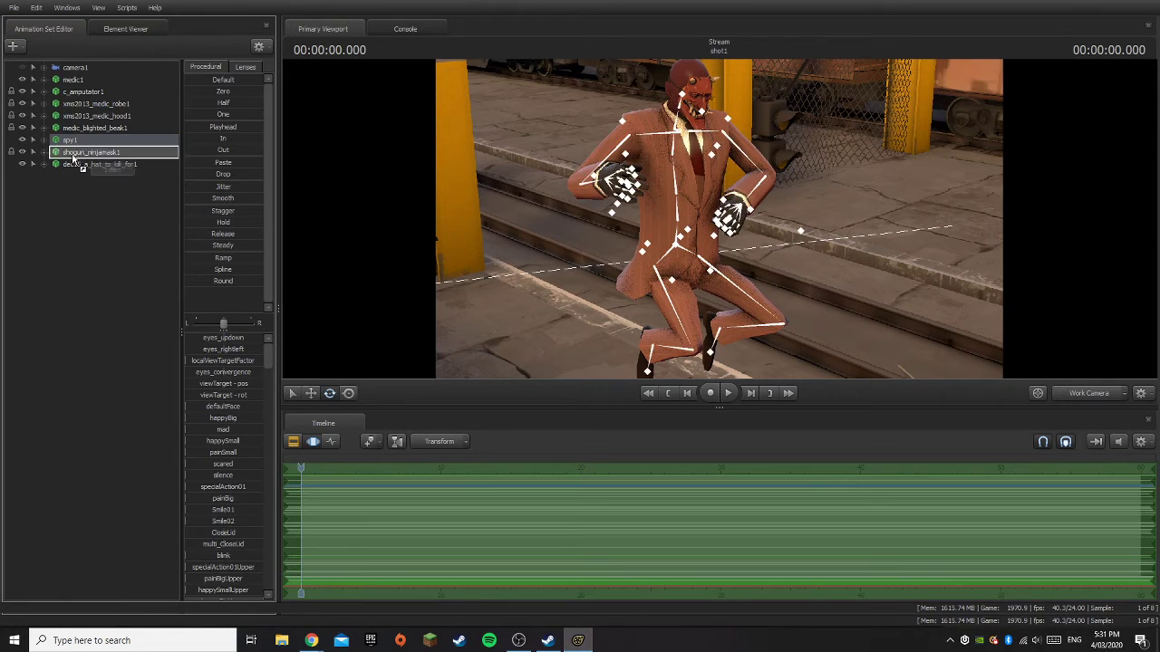
click(74, 164)
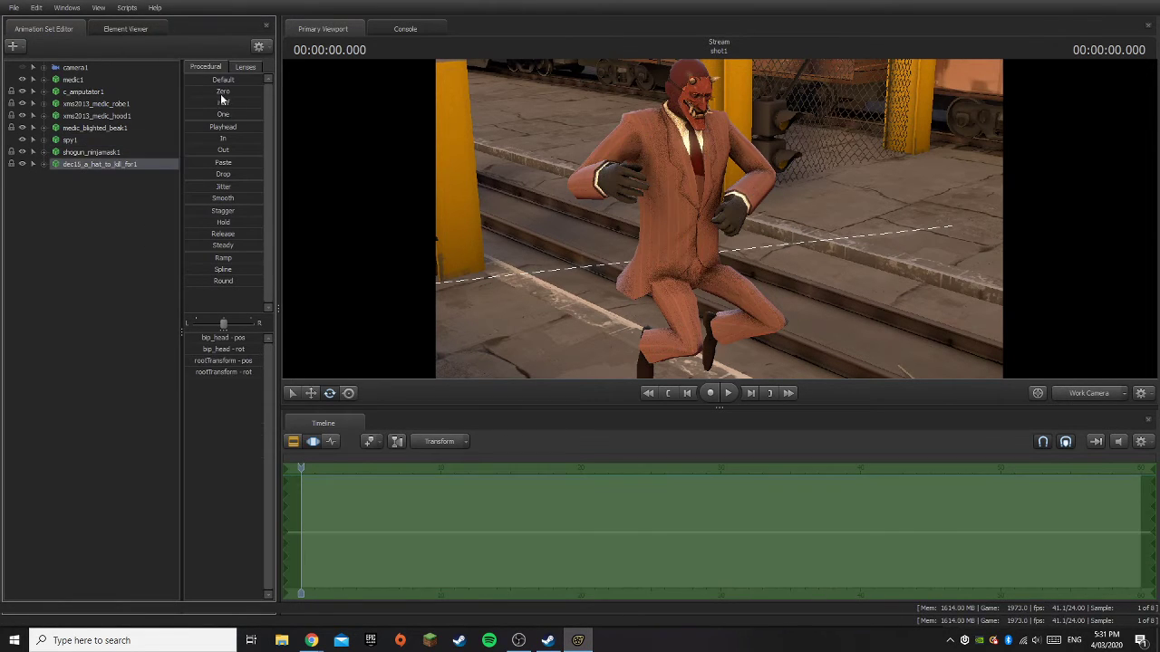
click(222, 93)
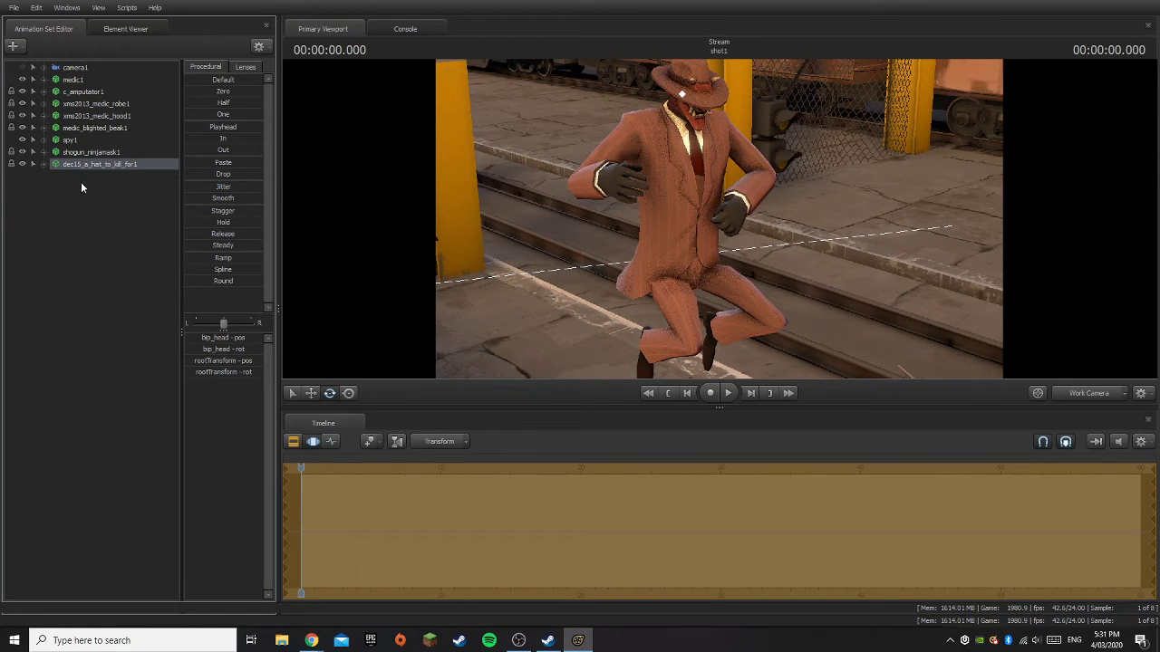
key(ctrl+z)
key(ctrl+z)
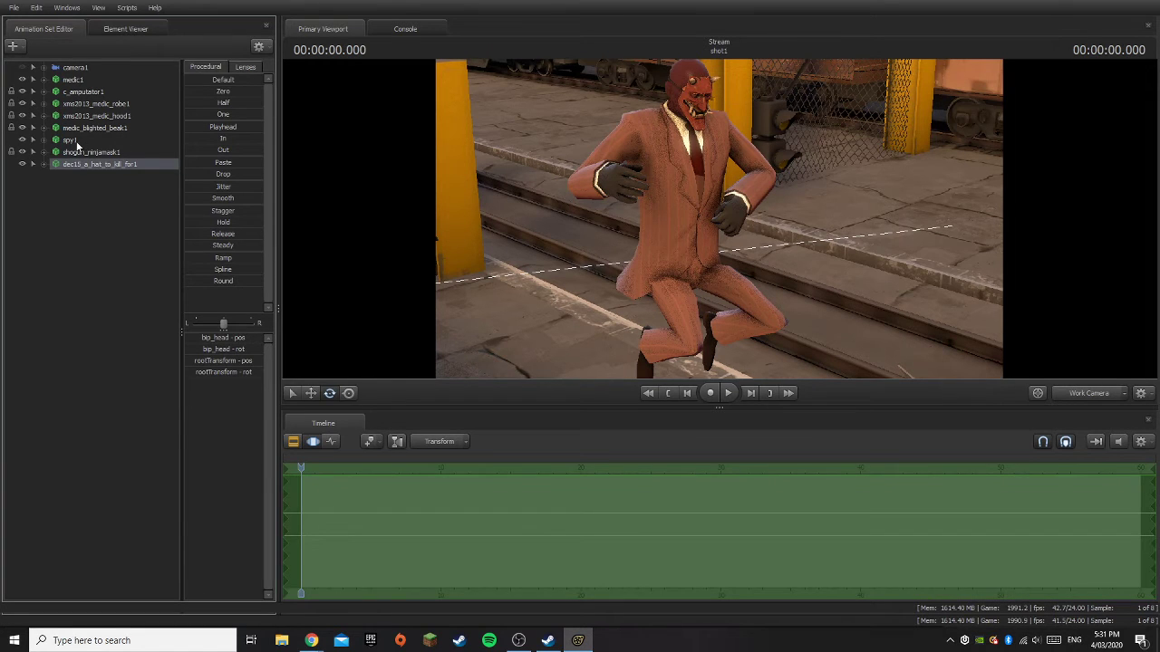
drag(77, 141, 77, 166)
drag(213, 94, 218, 127)
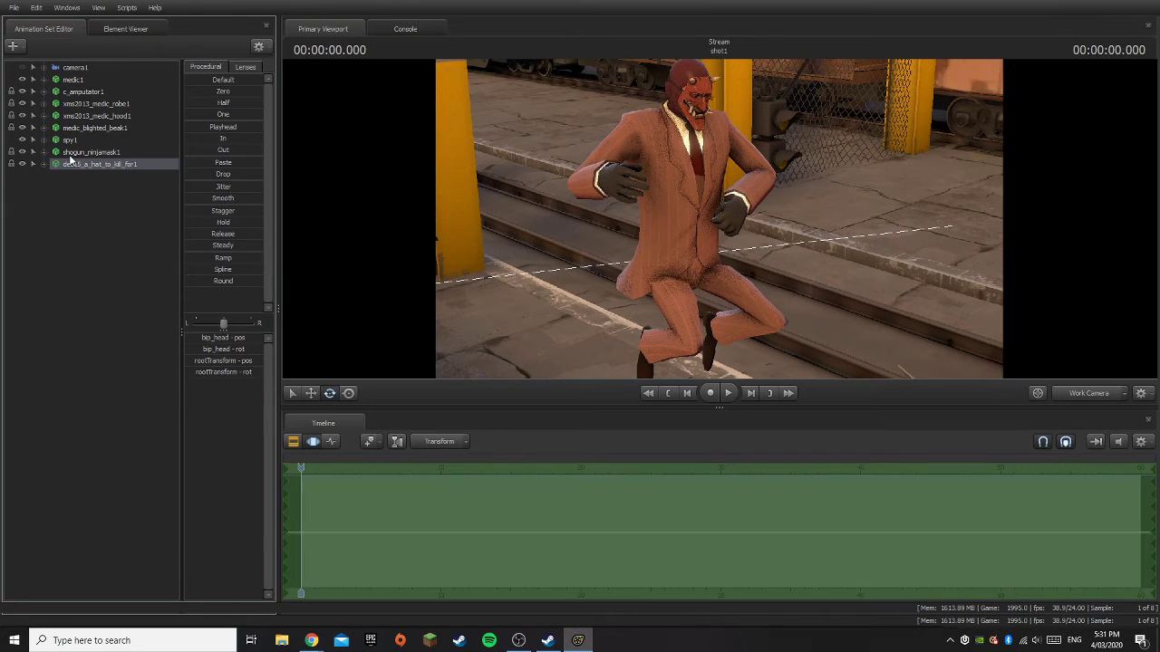
drag(71, 164, 82, 184)
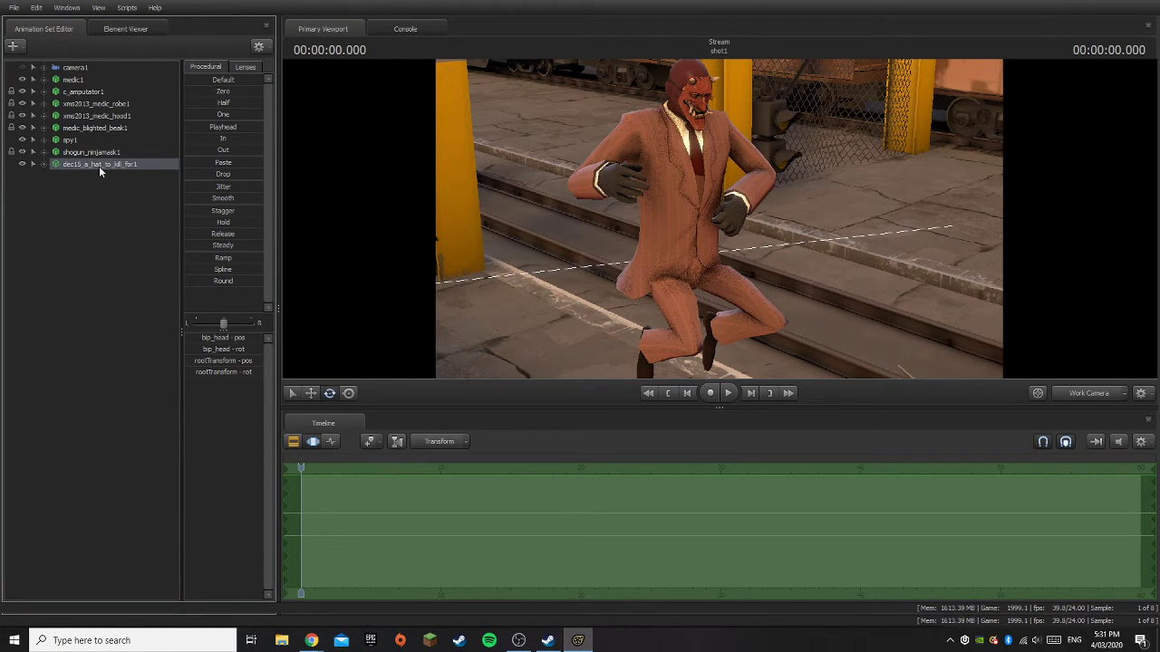
- Lock dec15_a_hat_to_kill_for1 to spy1 and zero its transforms so the hat snaps onto the spy's head
double_click(70, 141)
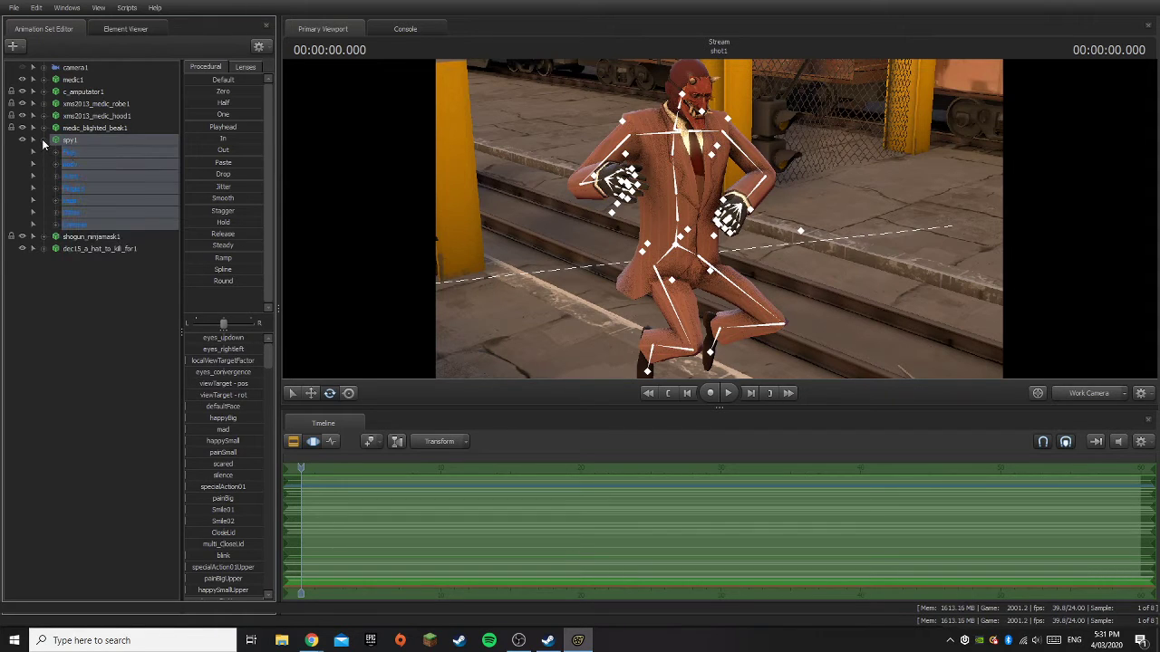
click(42, 139)
click(91, 164)
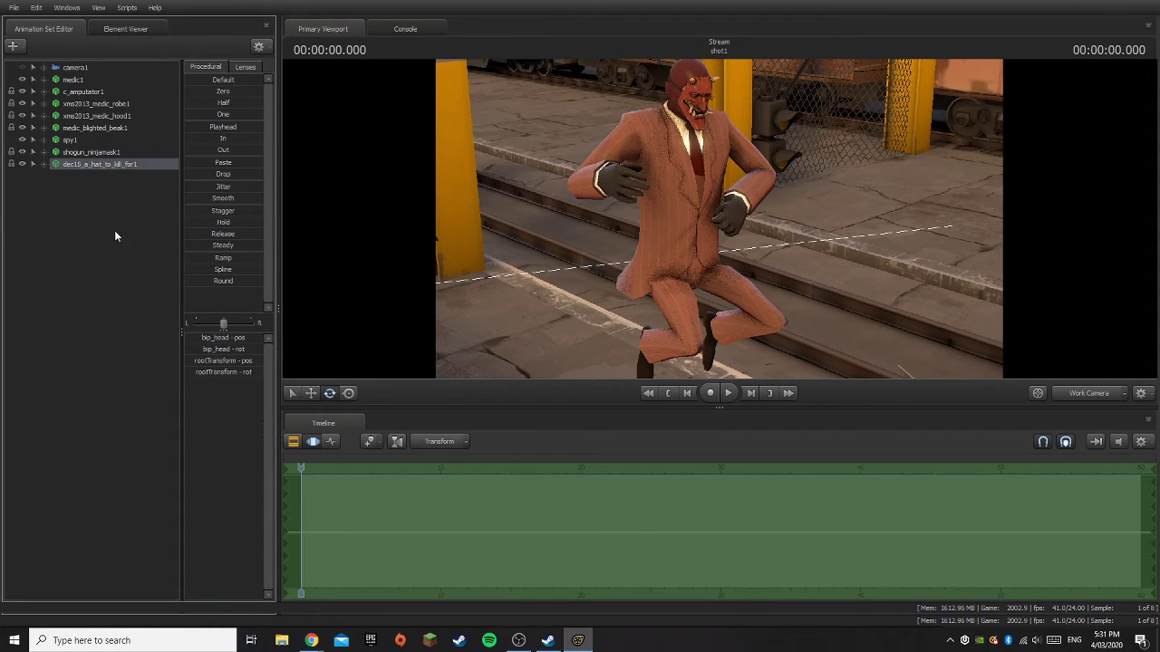
drag(207, 93, 263, 91)
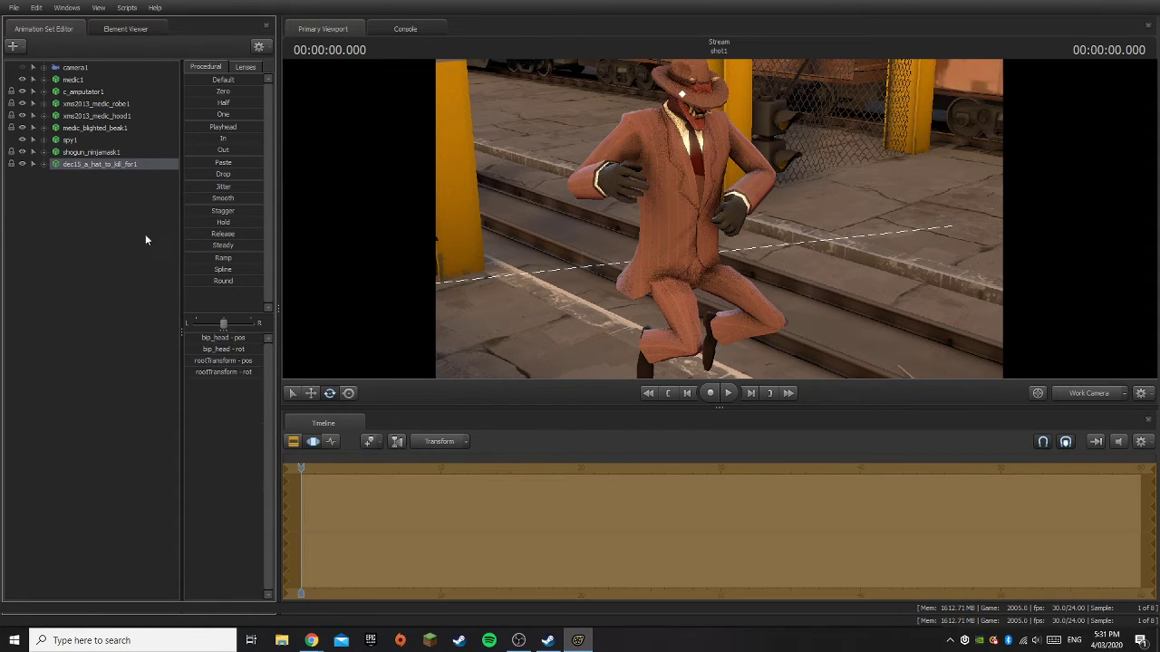
click(145, 234)
- Rotate and move the hat's bip_head bone so the hat sits level and farther forward on the spy's head
drag(742, 173, 751, 127)
key(a)
mouse_move(629, 152)
mouse_down()
mouse_move(725, 158)
mouse_move(630, 152)
mouse_up()
key(ctrl)
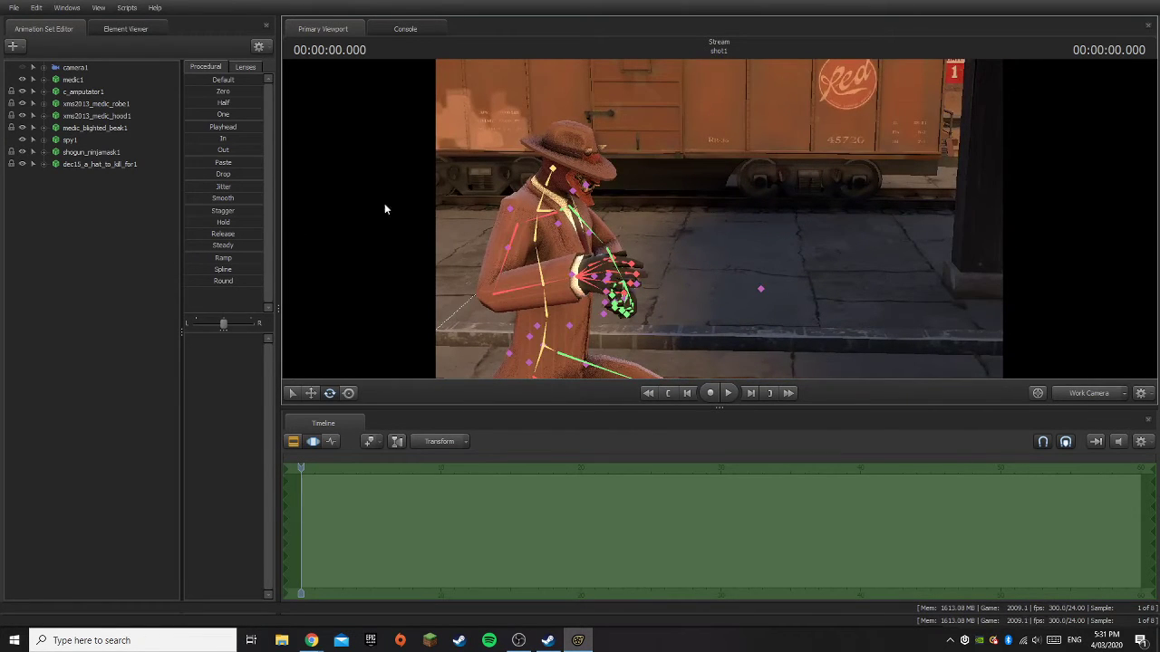
click(99, 164)
click(553, 167)
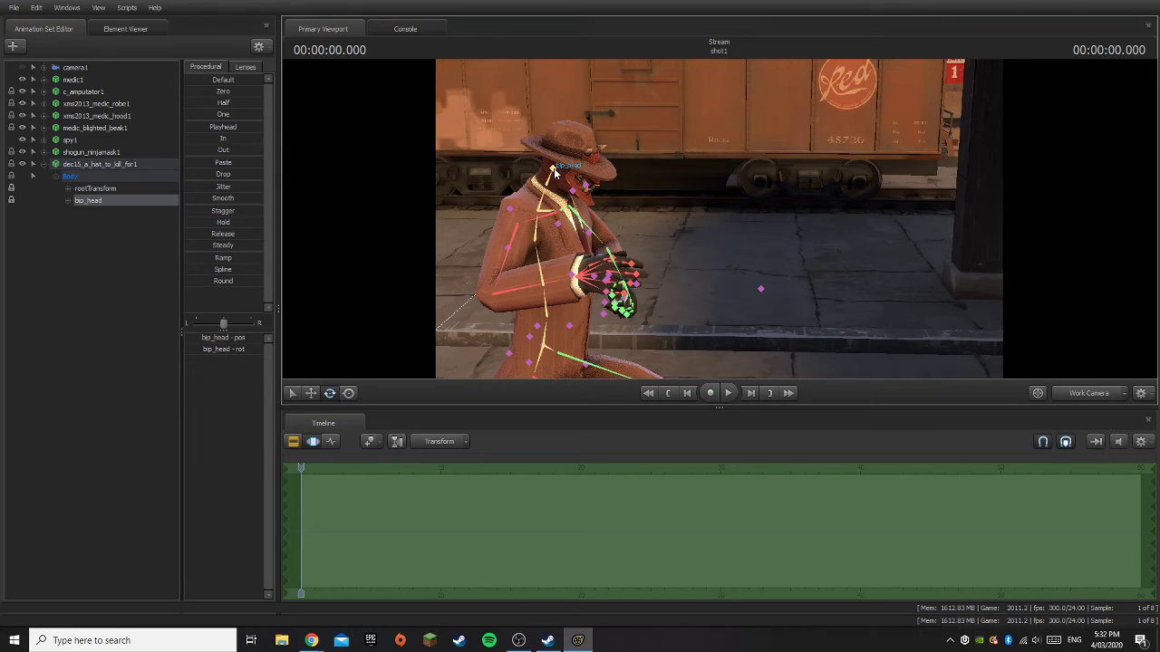
mouse_move(561, 165)
mouse_down()
mouse_move(579, 133)
mouse_move(544, 166)
mouse_up()
click(311, 394)
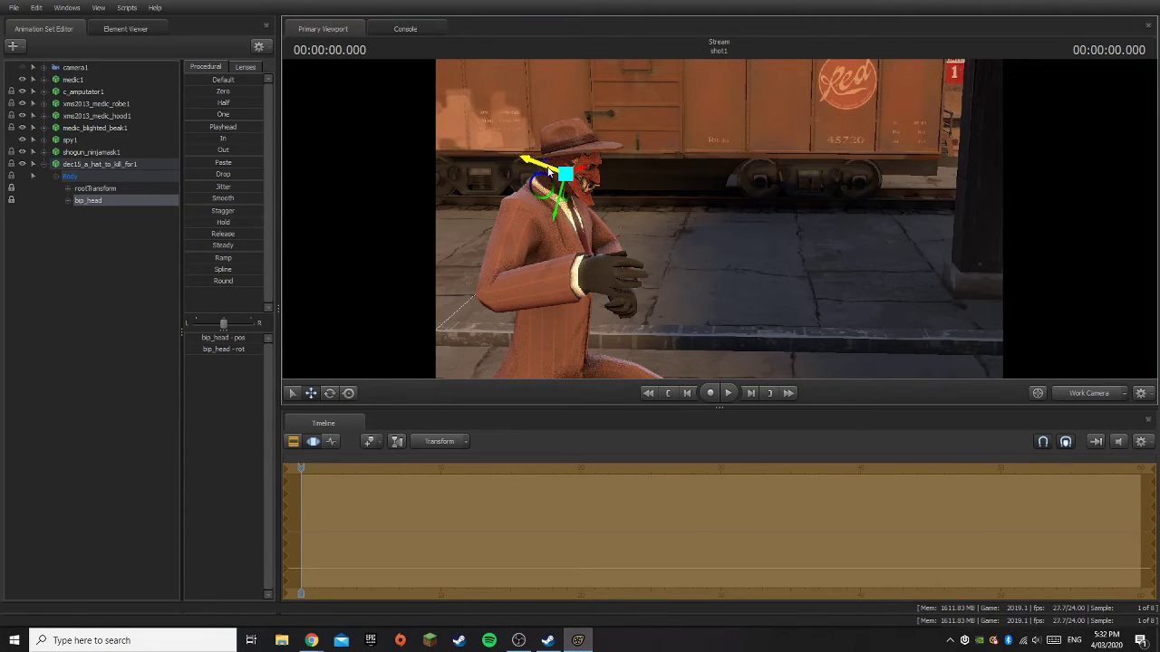
click(143, 341)
- Check the hat through camera1, return to the work camera, and collapse the hat's controls
click(1116, 392)
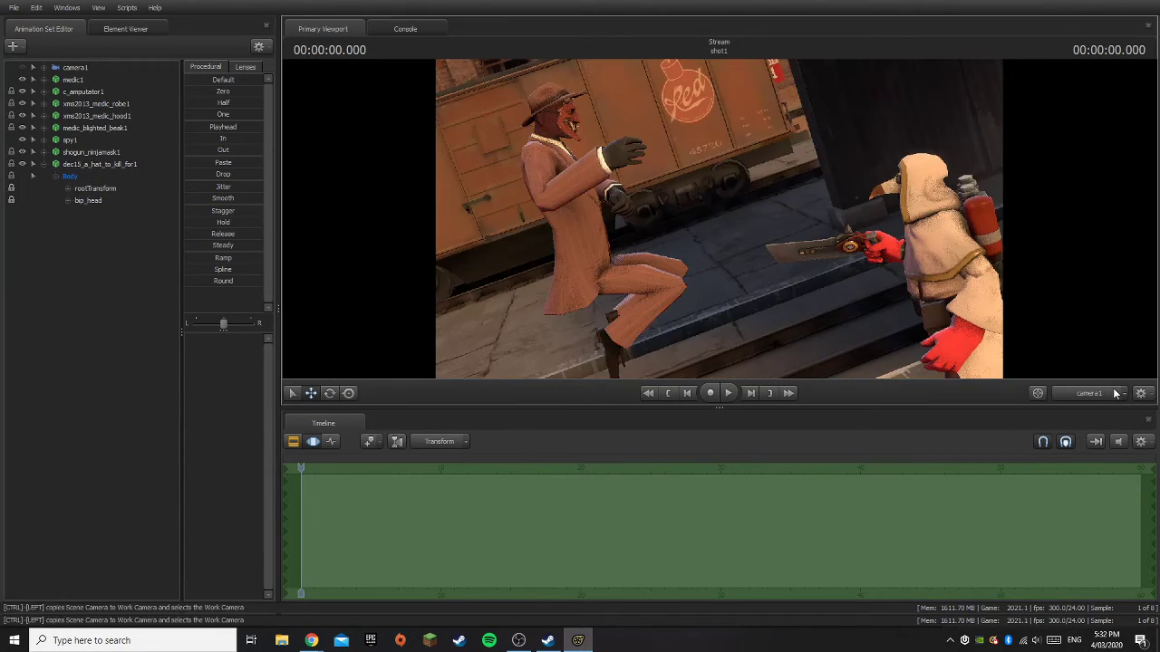
click(1115, 392)
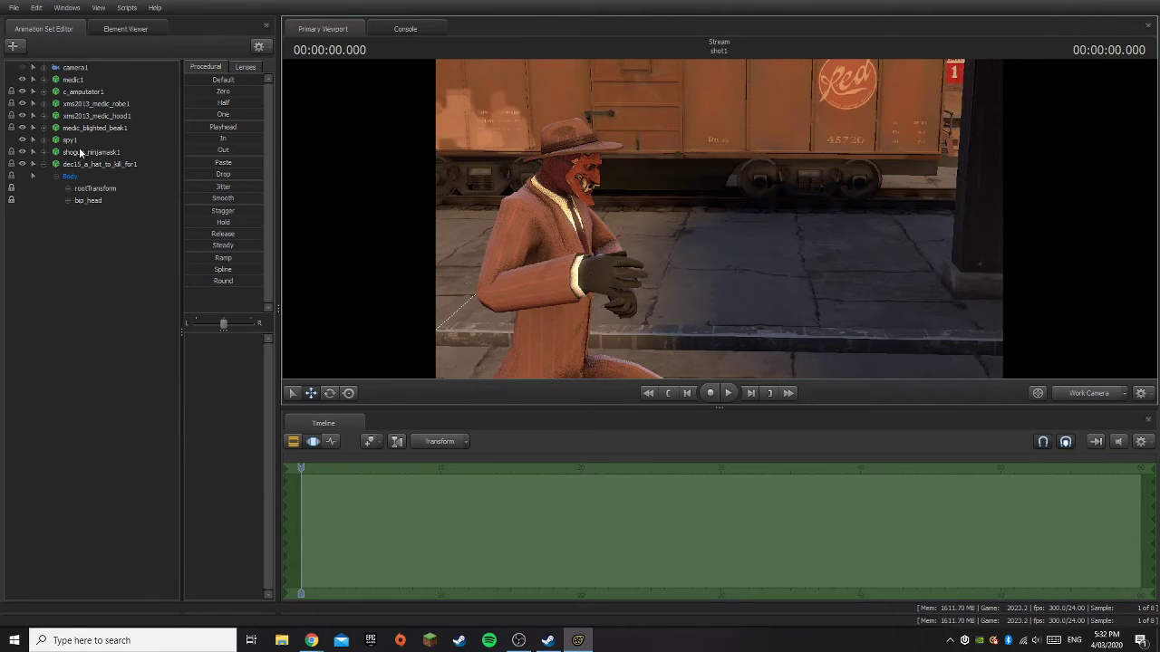
click(55, 176)
click(44, 164)
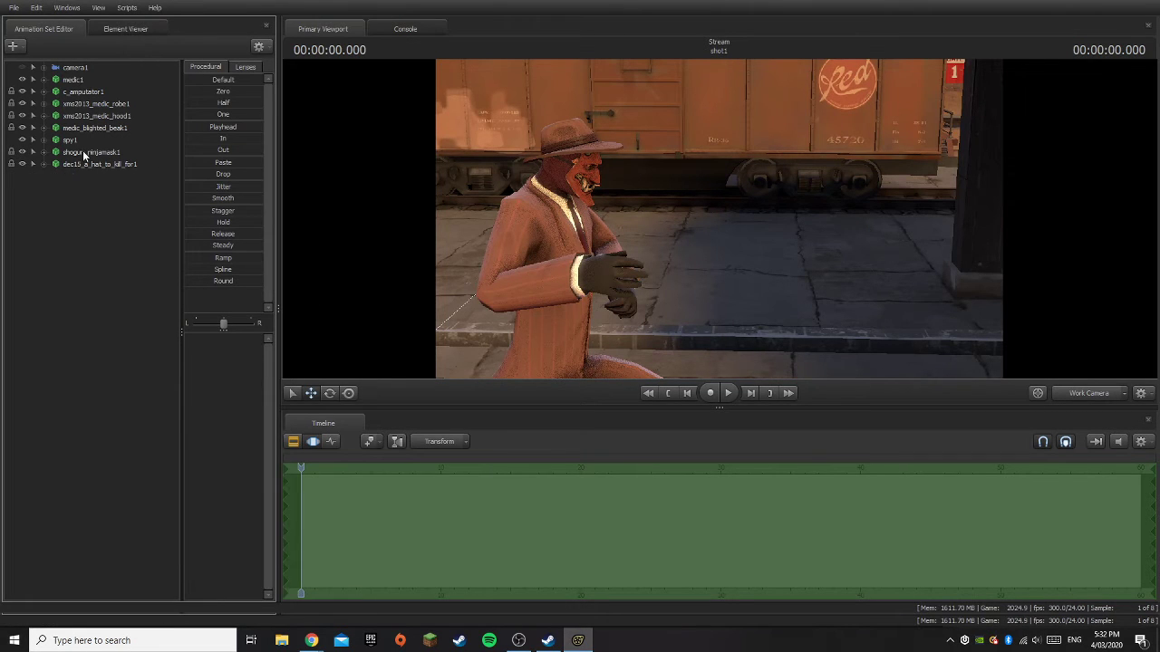
- Attach the dec15_chicago_overcoat model to the spy and inspect it through camera1 and the work camera
click(77, 141)
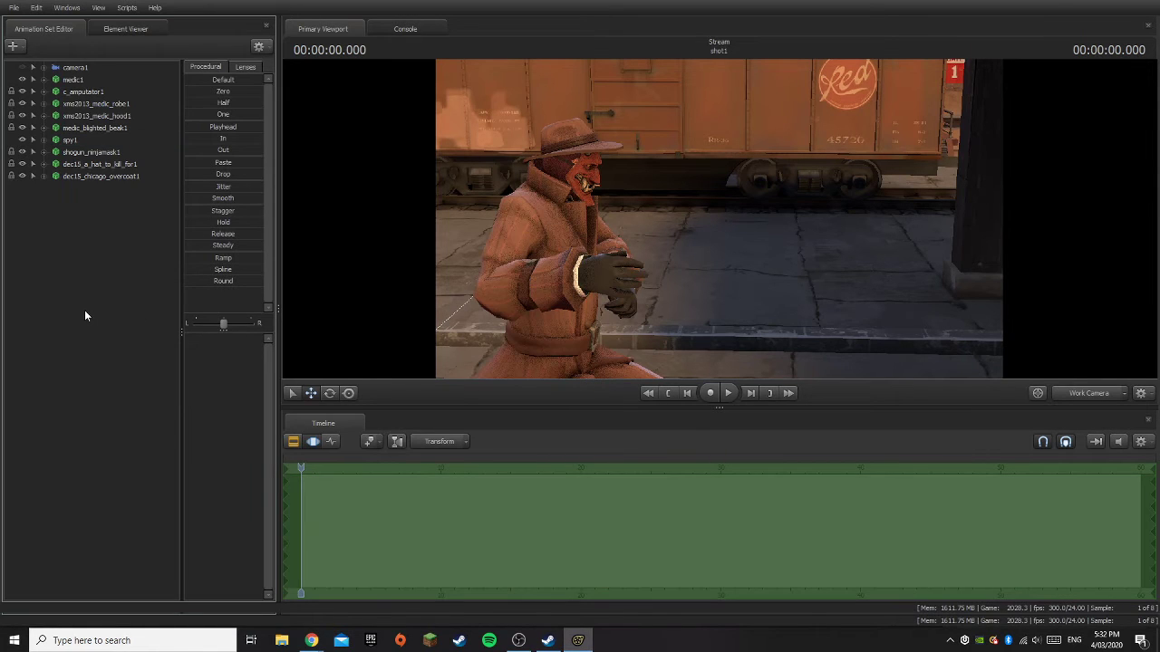
click(1089, 393)
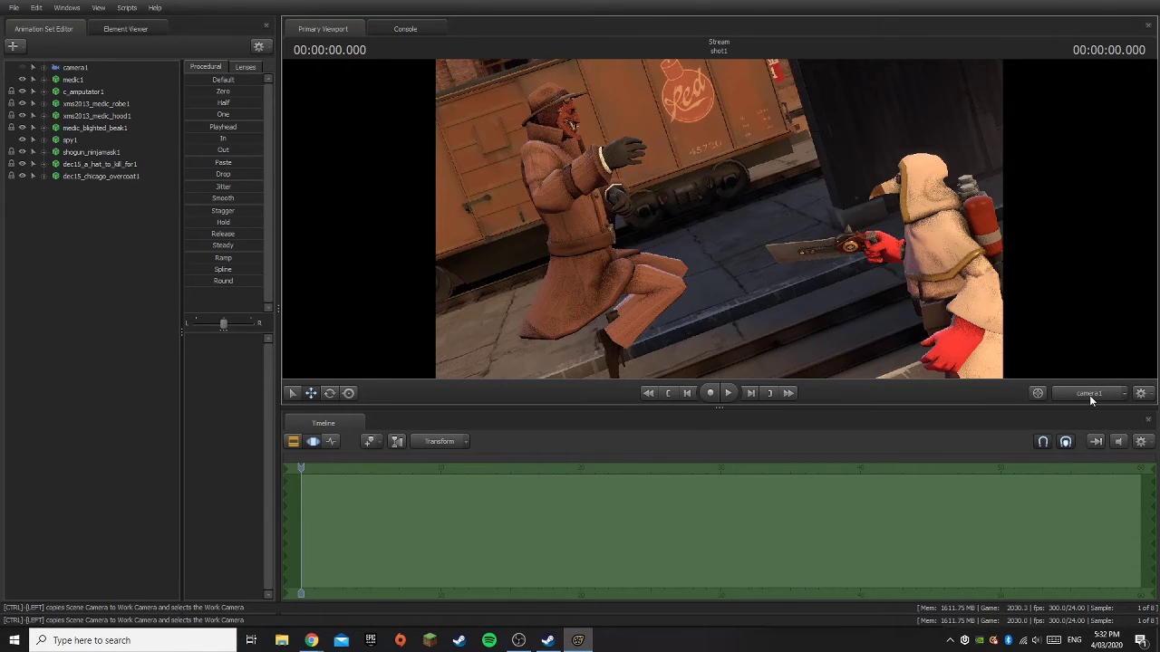
click(1089, 395)
drag(755, 293, 787, 283)
drag(721, 223, 720, 208)
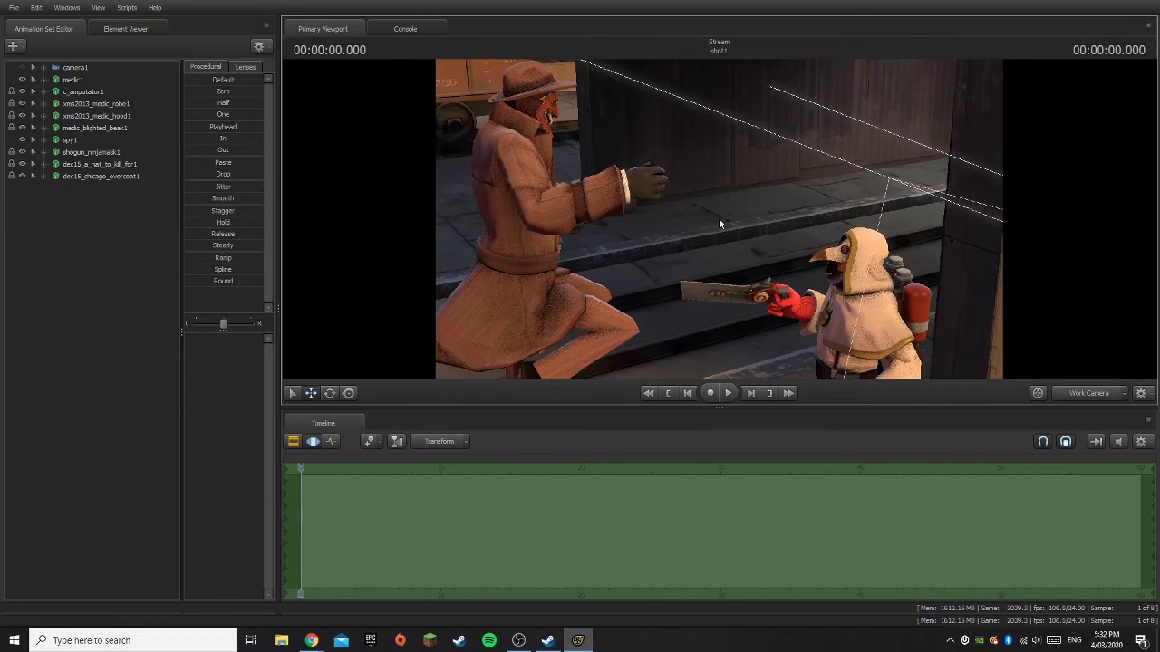
- Shift camera1 slightly sideways to bring the medic farther into frame beside the spy, and return to the work camera
click(114, 267)
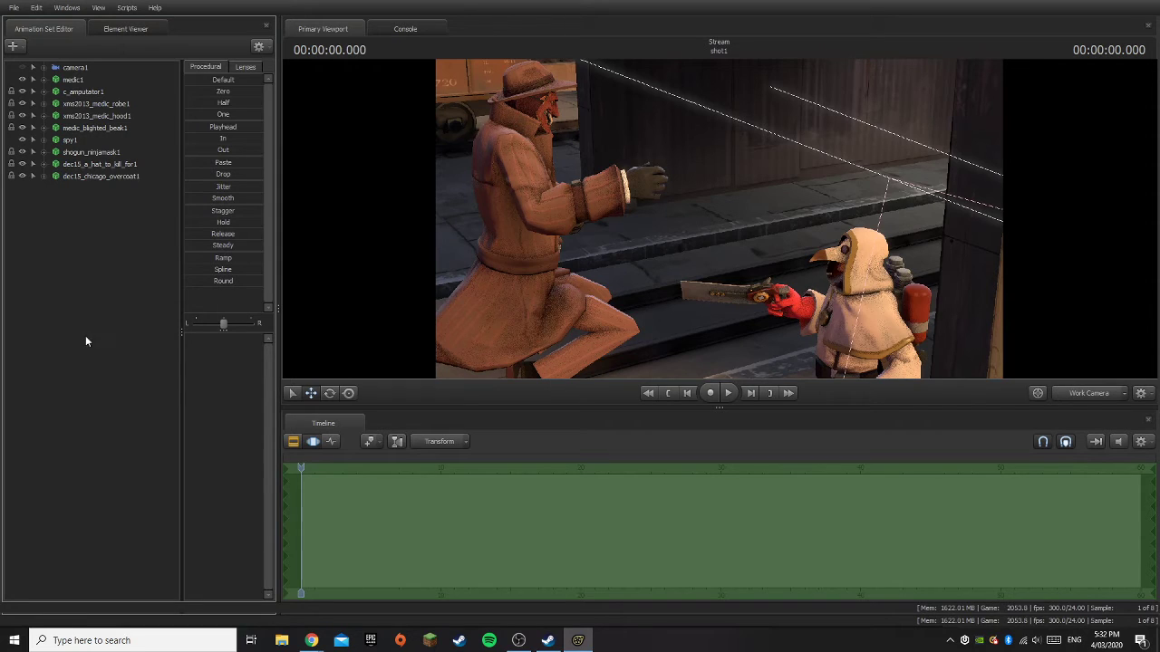
click(1095, 393)
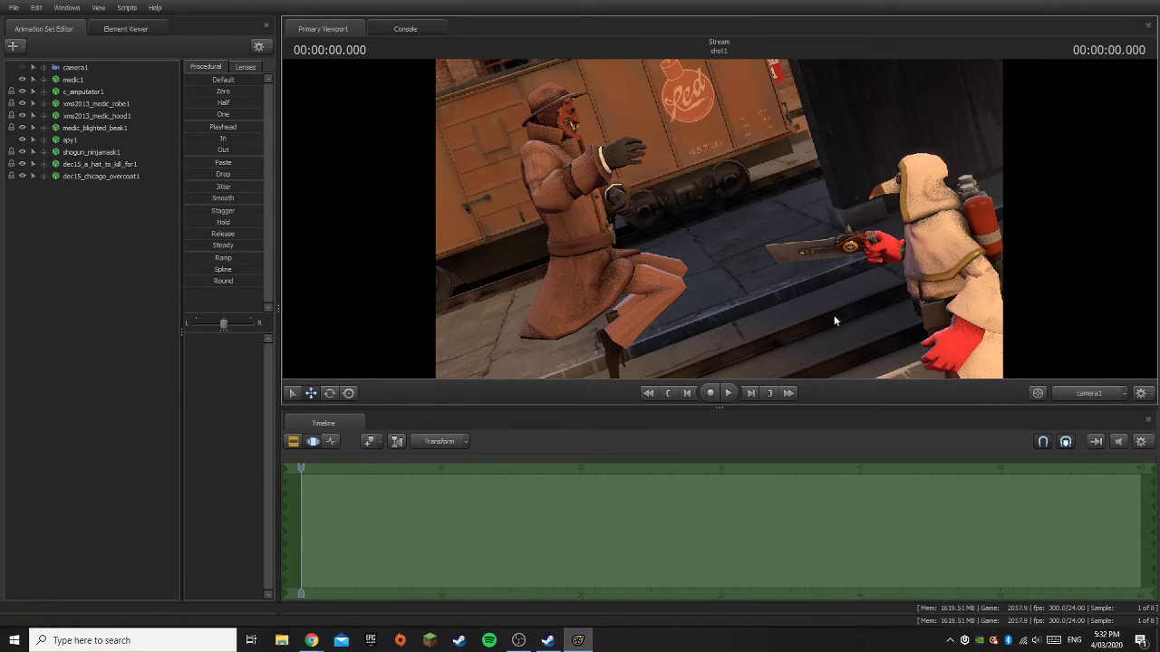
click(87, 69)
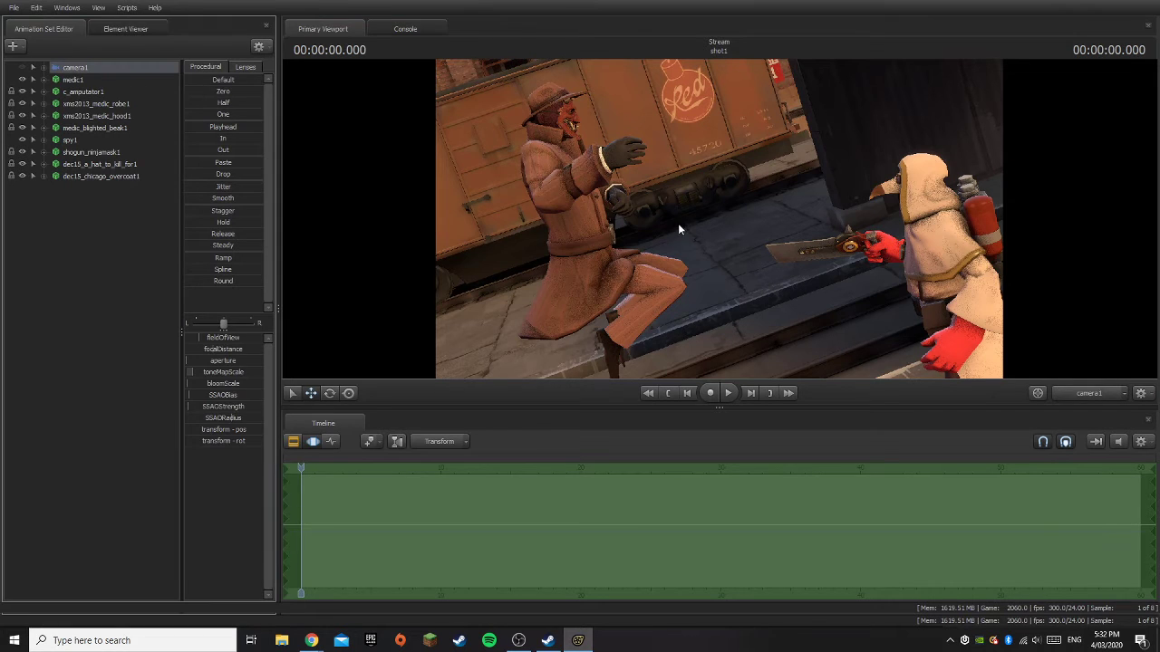
drag(678, 223, 715, 228)
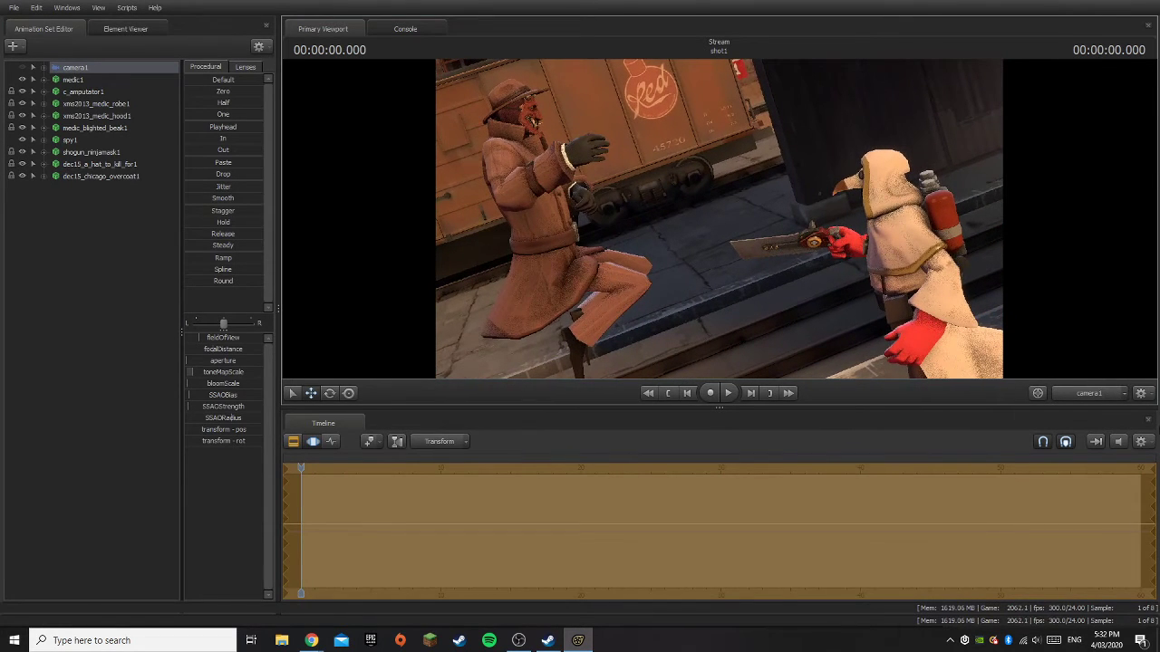
click(1089, 394)
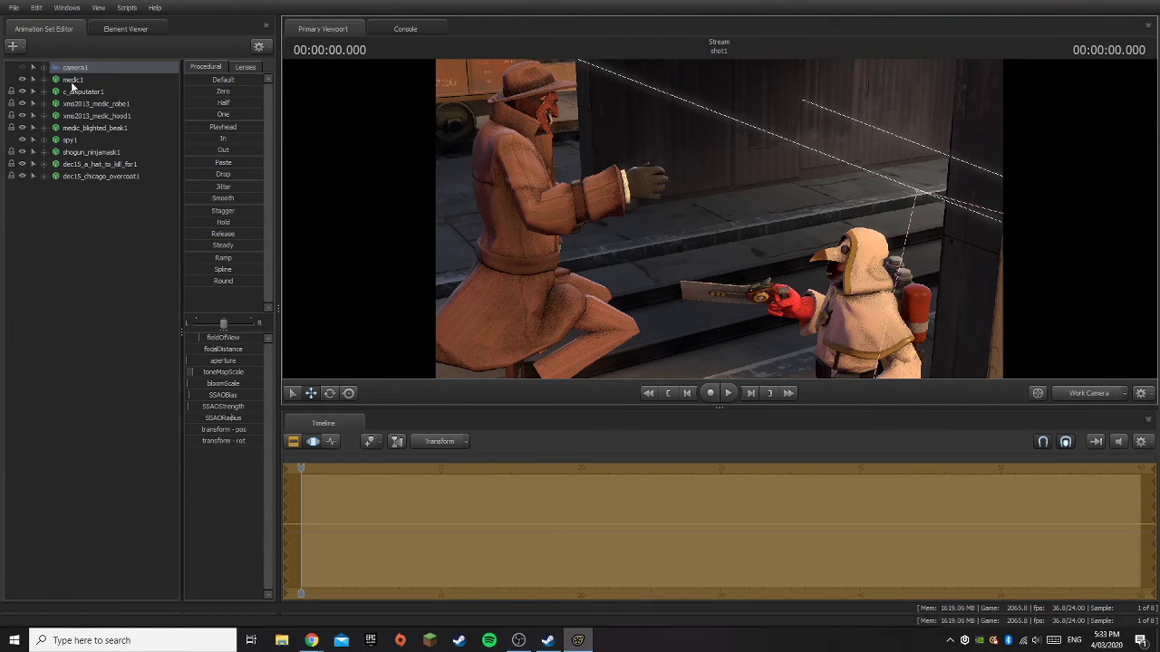
- Rotate the whole spy1 model slightly at its rootTransform and check the pose through camera1
click(71, 140)
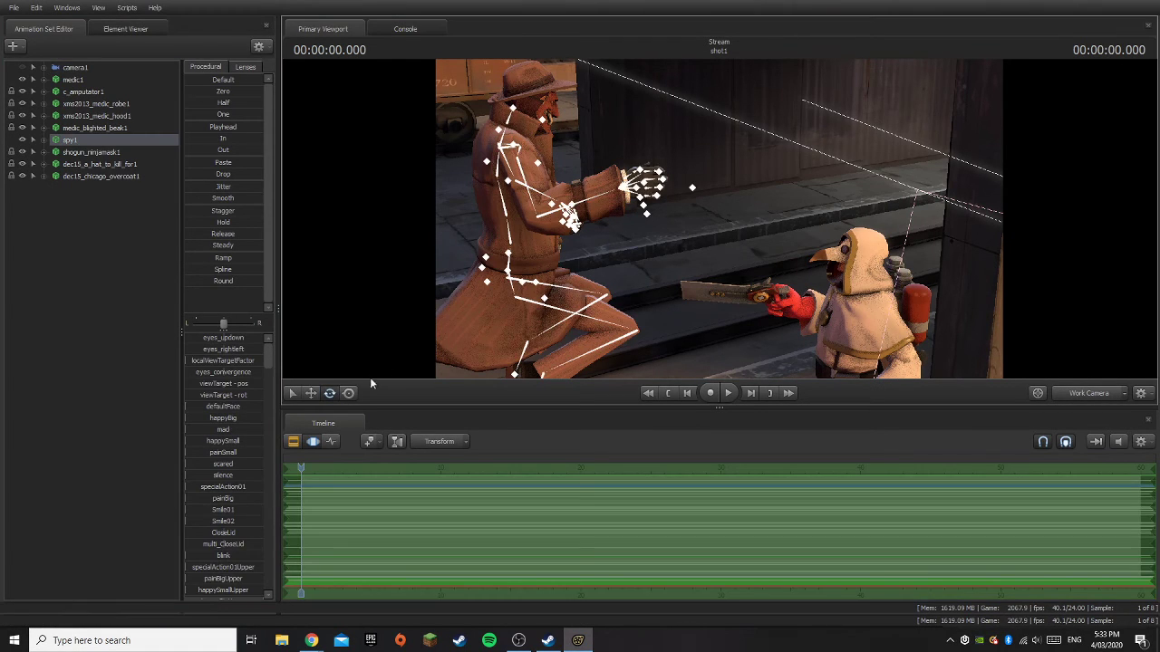
drag(642, 325, 592, 323)
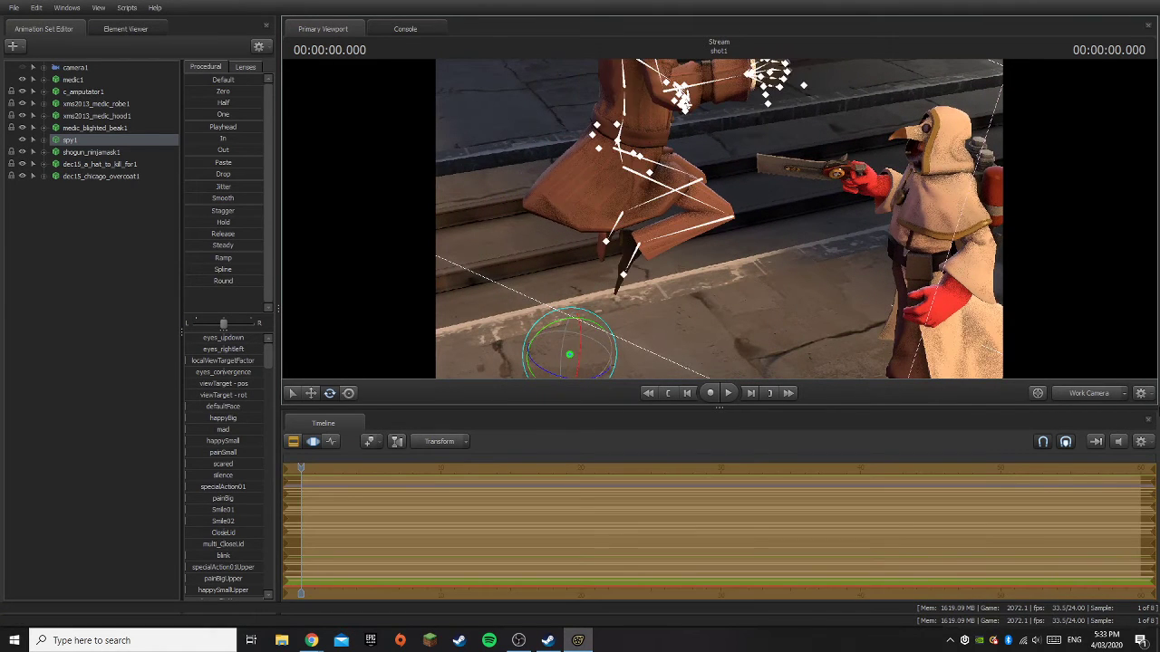
click(1102, 400)
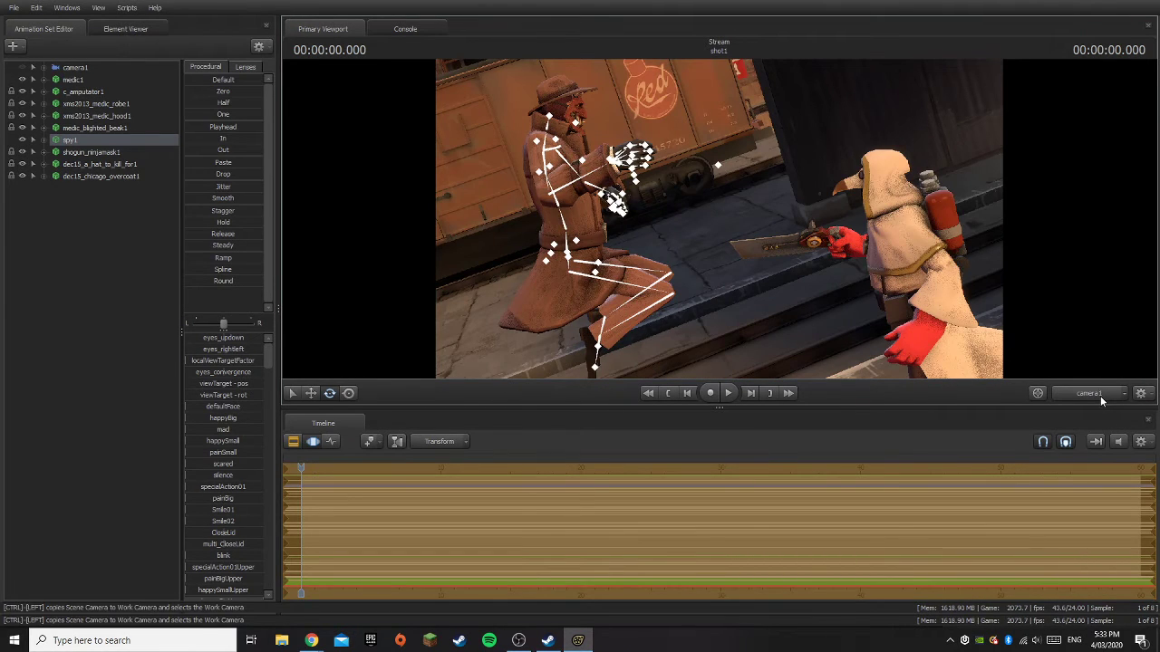
- Rotate the overcoat's bip_head bone slightly, collapse the overcoat's controls and clear the selection
click(550, 119)
mouse_move(576, 88)
mouse_down()
mouse_move(587, 96)
mouse_move(581, 86)
mouse_up()
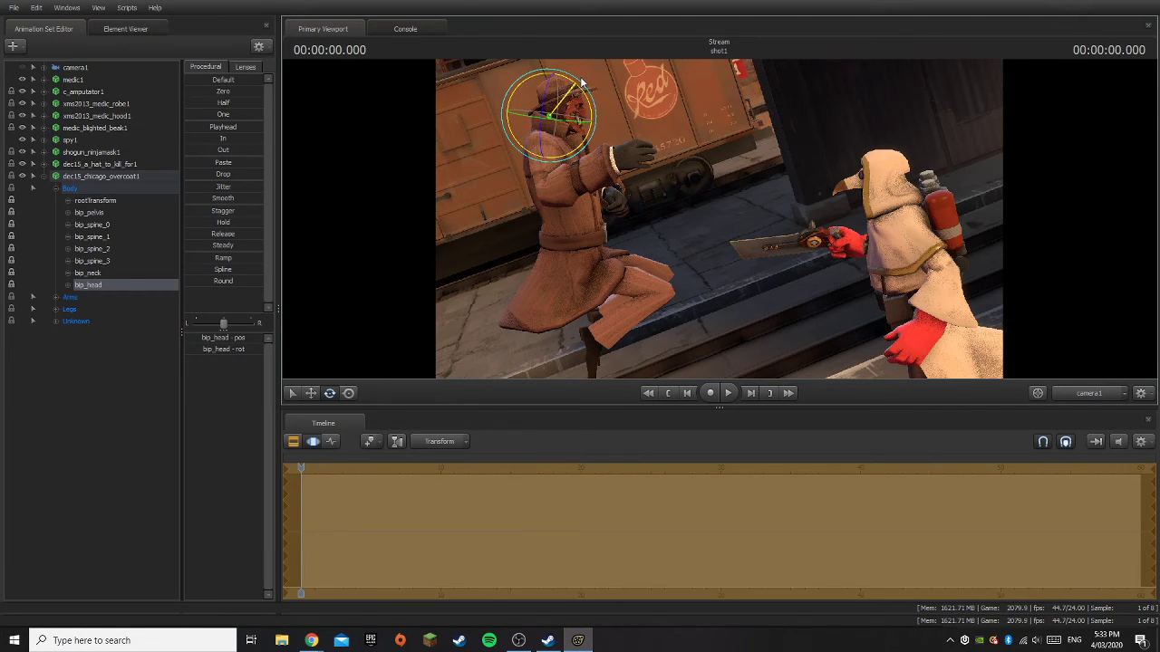
click(54, 188)
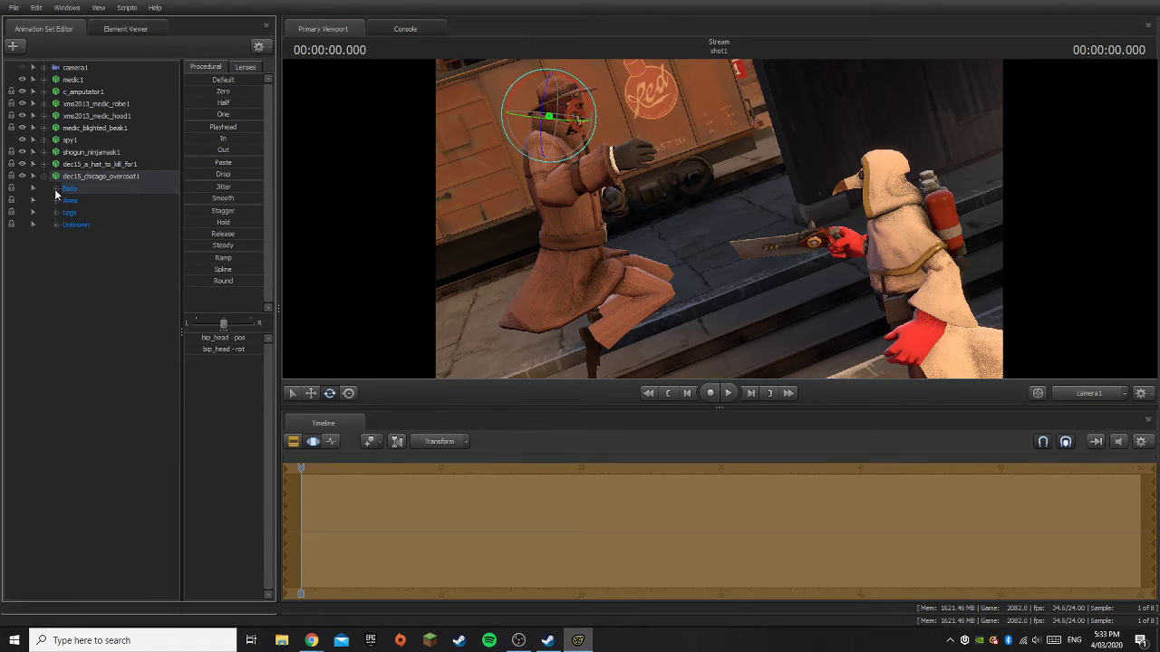
click(43, 177)
click(97, 255)
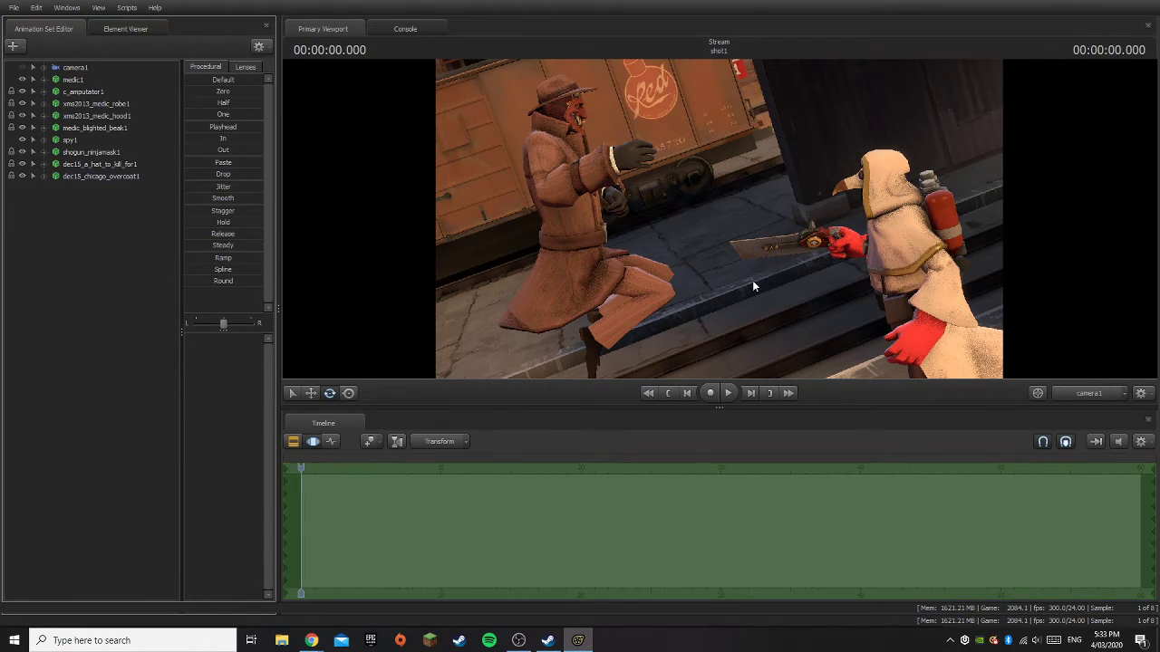
- Rotate the spy's own bip_head bone to tilt his head slightly, and collapse the spy1 controls
key(ctrl)
click(44, 140)
click(56, 164)
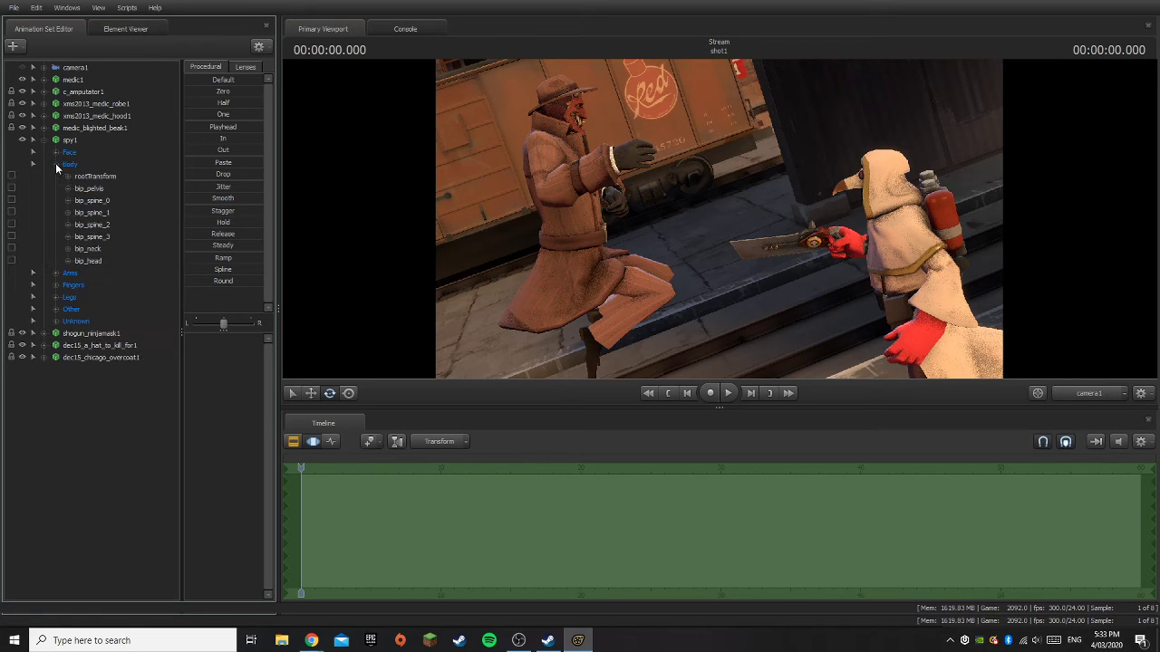
click(94, 246)
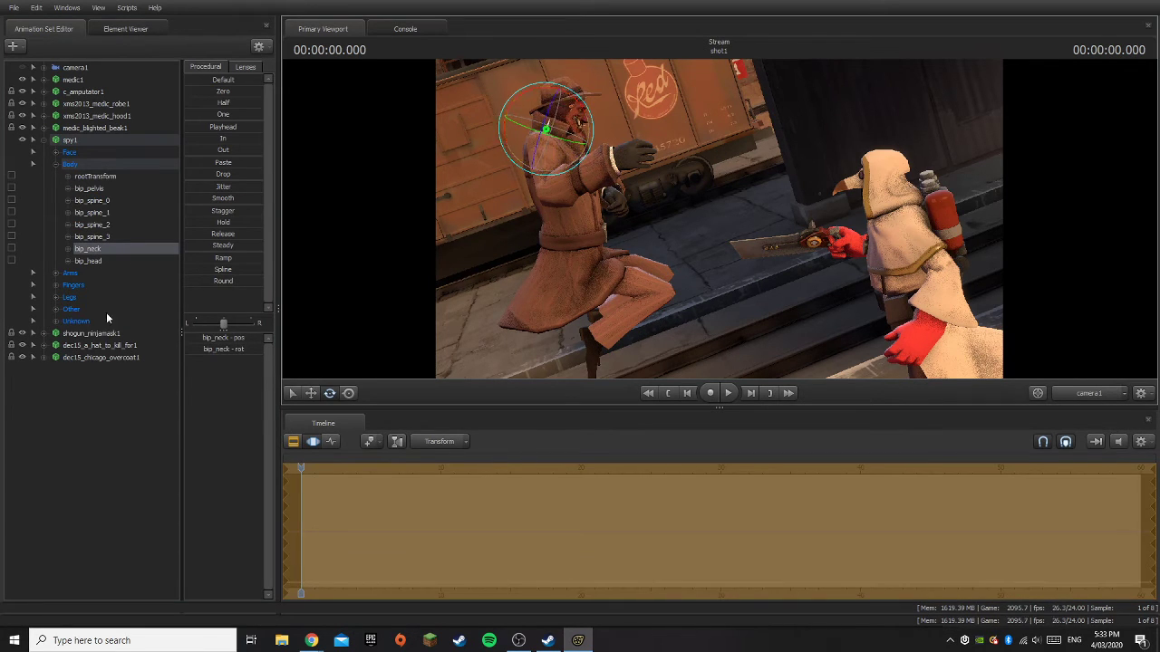
click(95, 260)
drag(585, 90, 585, 92)
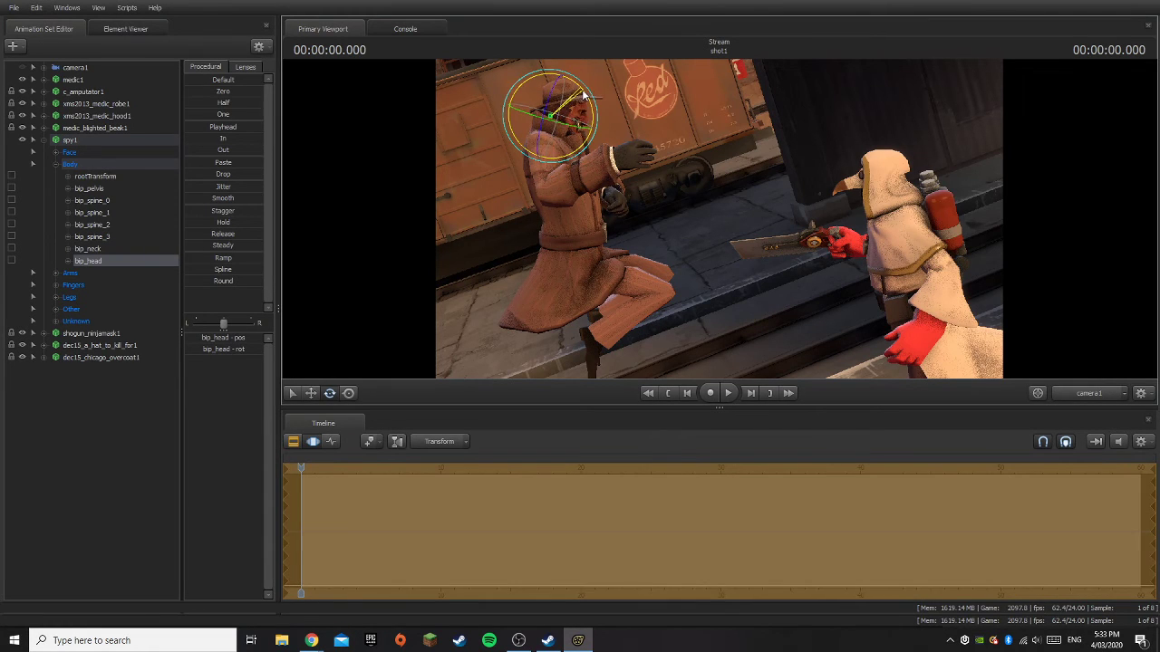
click(78, 436)
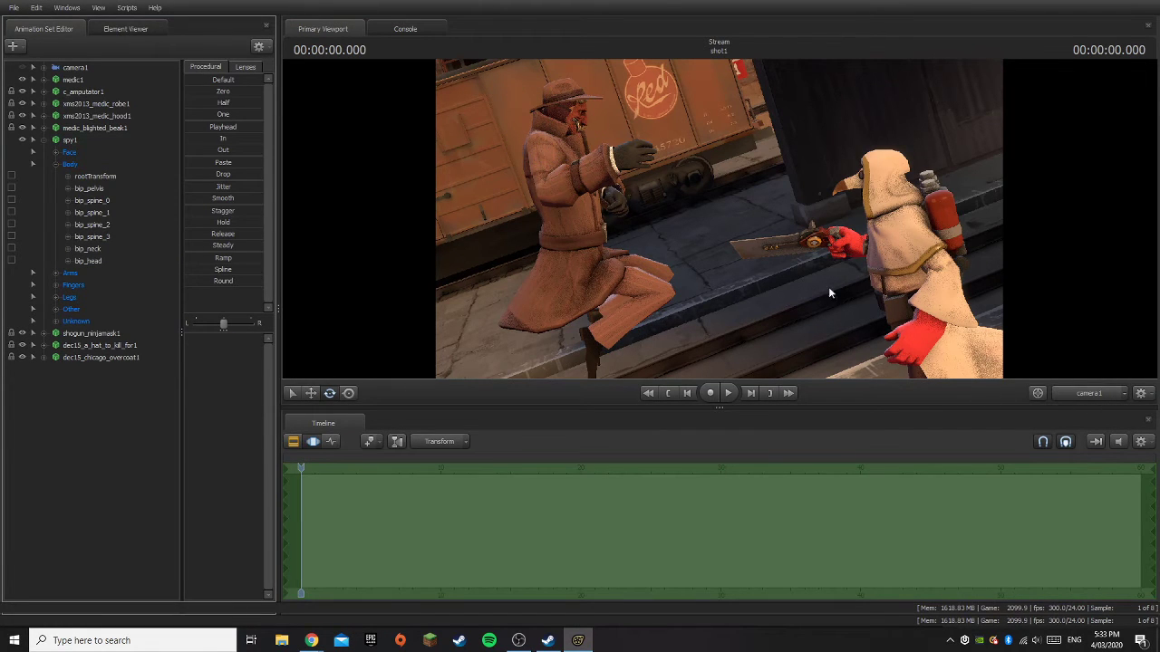
click(44, 140)
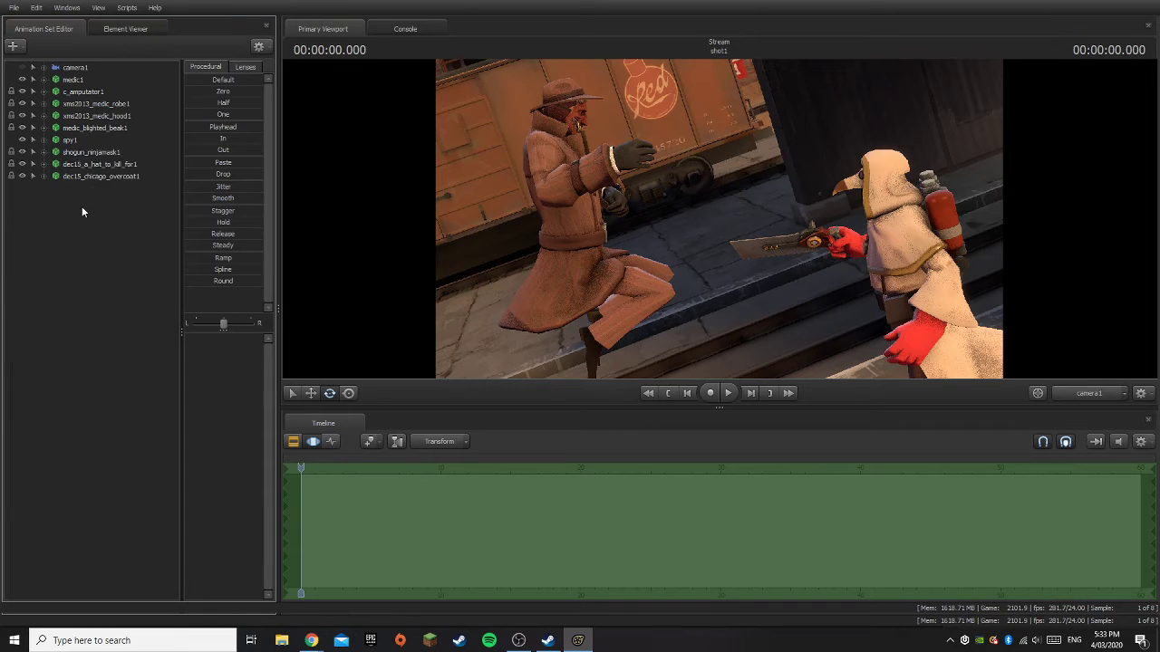
- Attach the c_switchblade model to the spy's right hand and bring it into view through the work camera
click(75, 141)
click(70, 200)
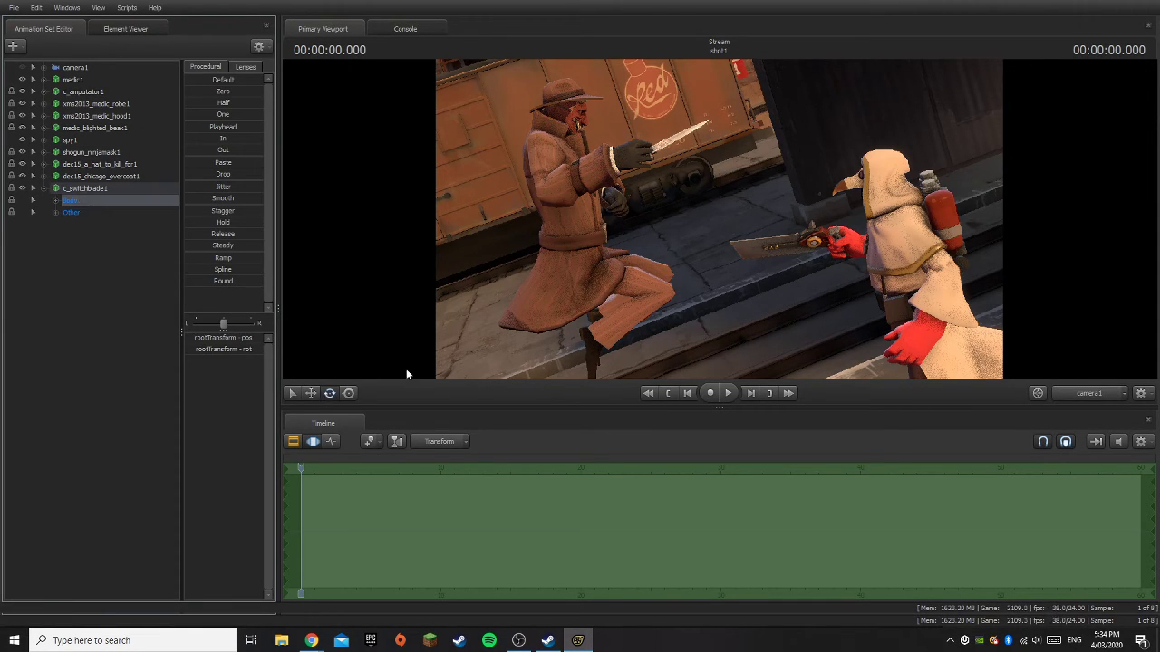
click(1102, 393)
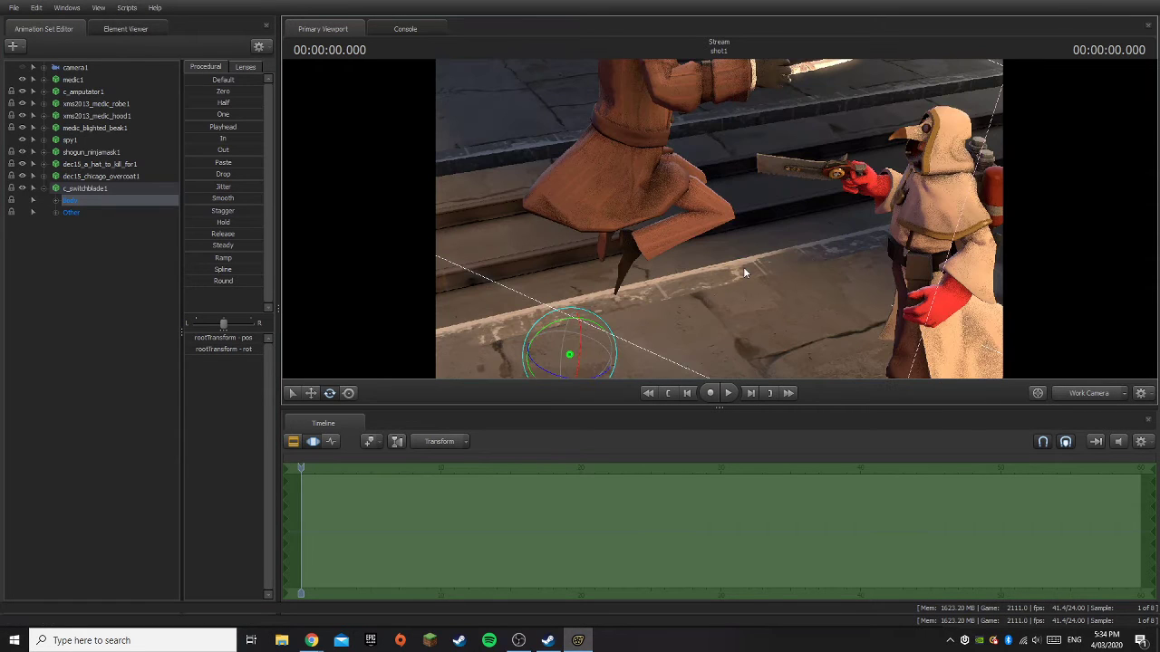
drag(581, 322, 542, 341)
drag(732, 254, 770, 176)
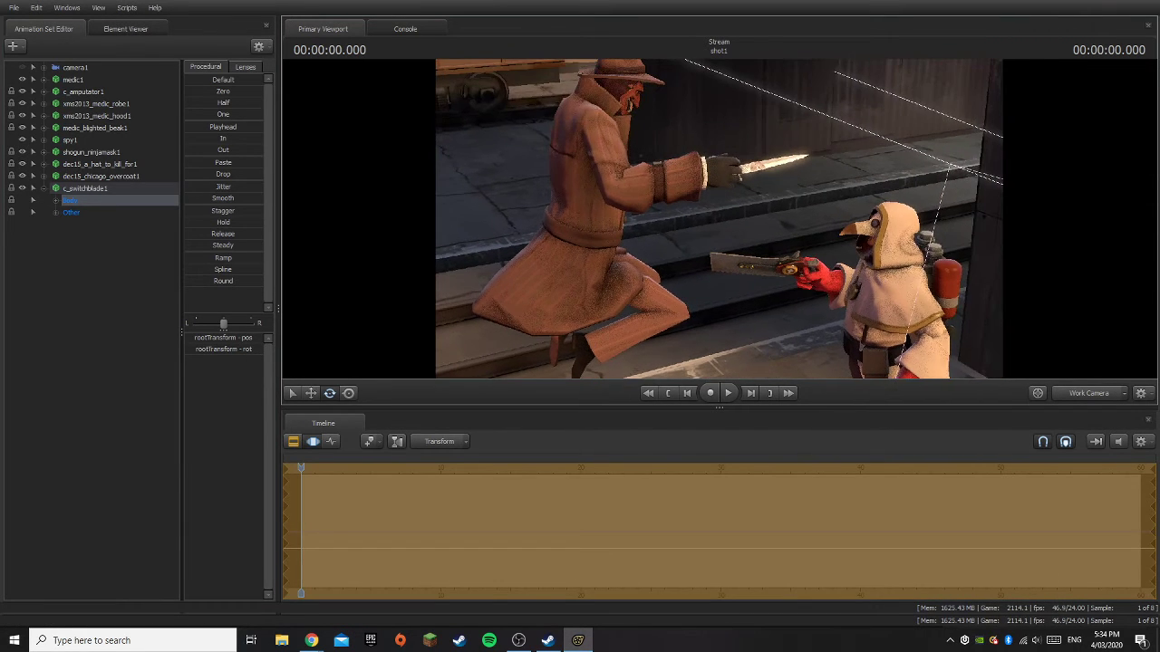
- Rotate the switchblade's weapon_bone so the blade points upward out of the spy's fist
click(78, 215)
drag(705, 165, 713, 223)
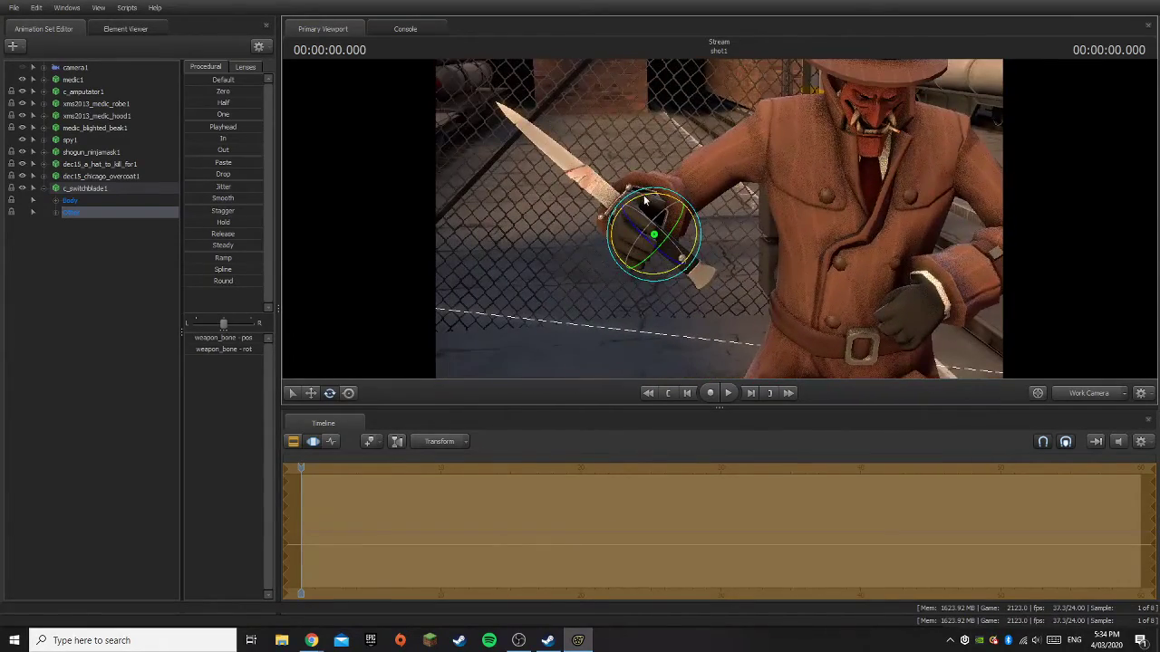
drag(644, 201, 709, 200)
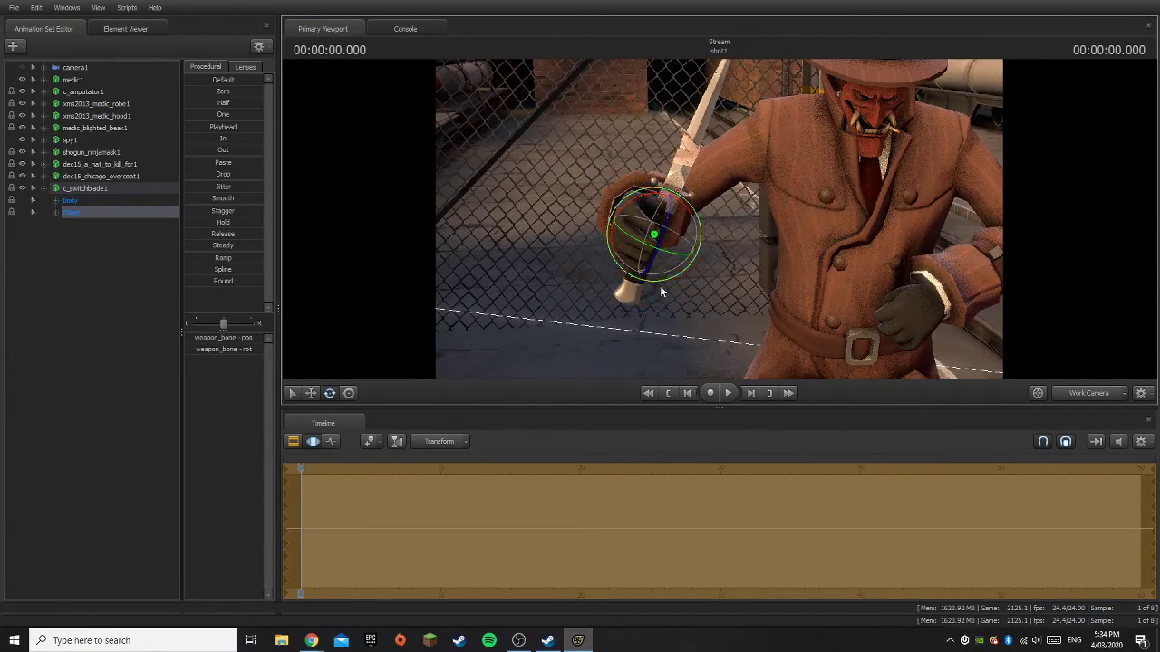
drag(660, 291, 639, 237)
click(311, 392)
click(328, 392)
click(159, 382)
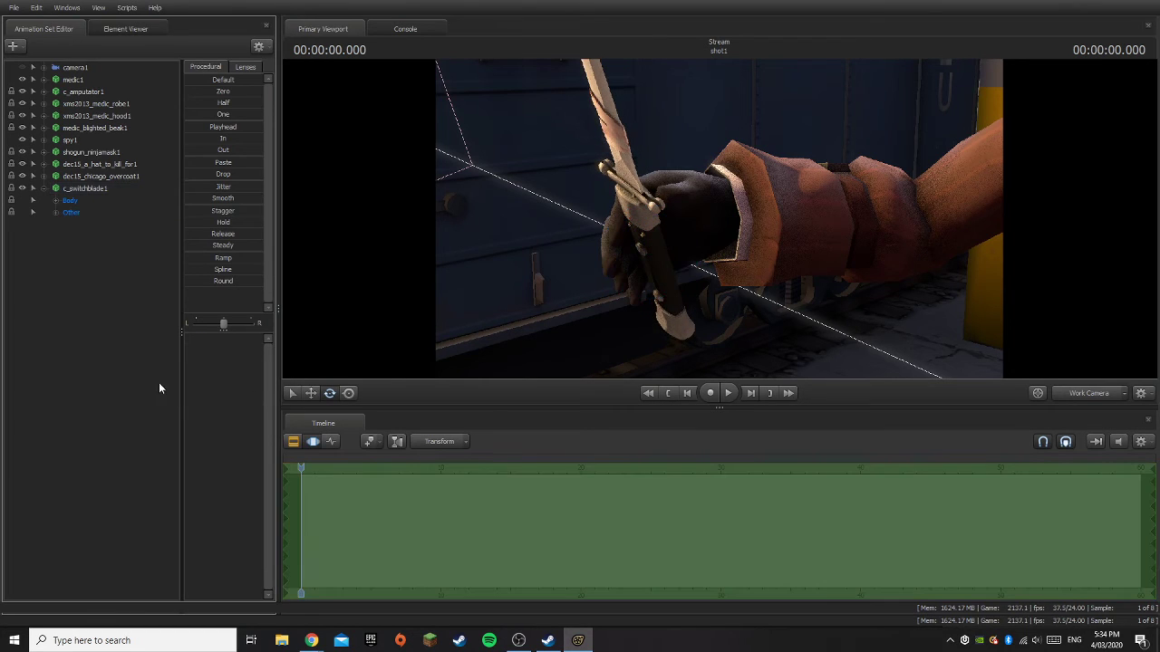
- Move the switchblade's weapon_bone upward and sideways to reposition the handle relative to the spy's right palm
mouse_move(718, 280)
mouse_down()
mouse_move(770, 280)
mouse_move(719, 280)
mouse_up()
click(91, 212)
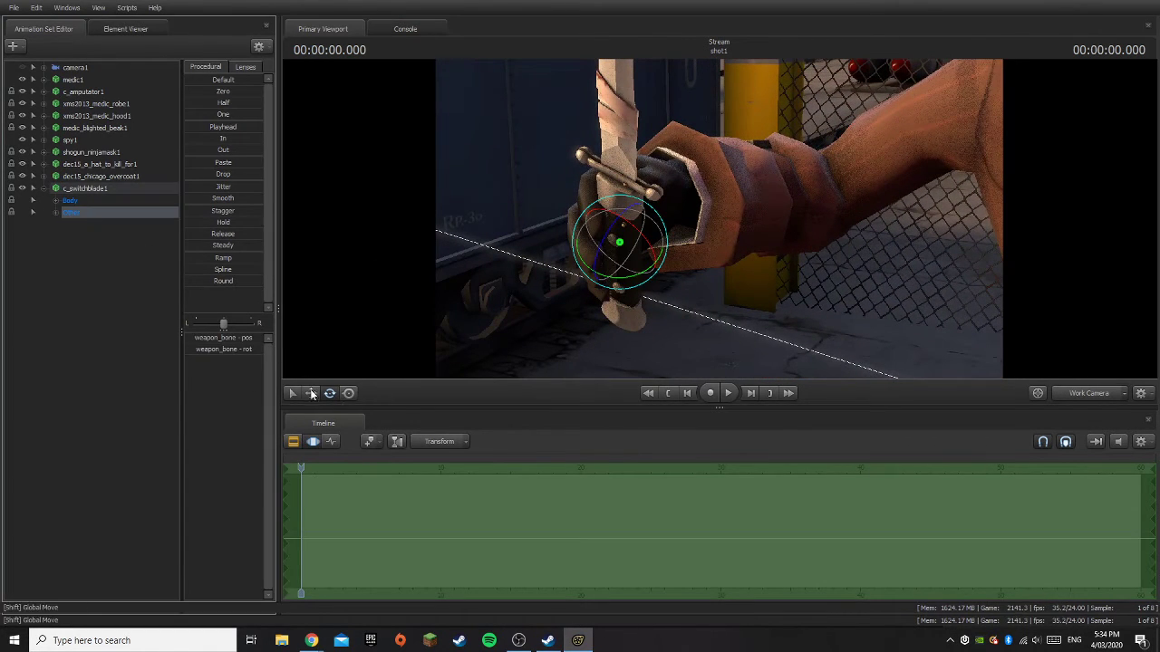
key(w)
drag(601, 254, 624, 233)
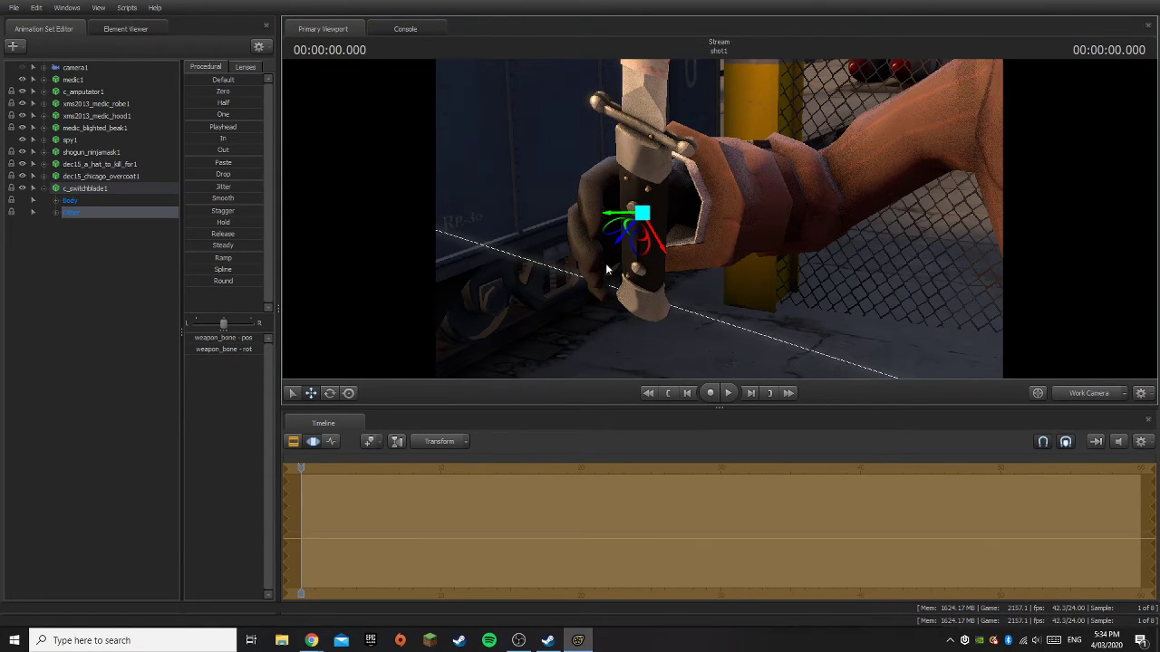
key(a)
drag(719, 220, 833, 219)
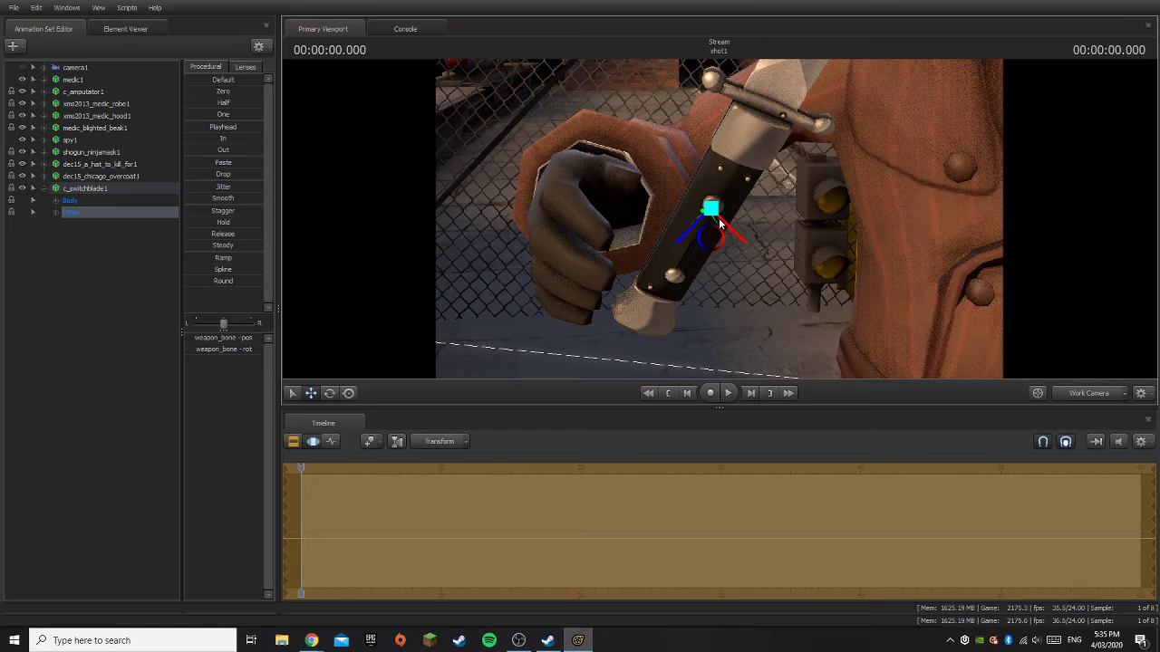
- Turn the switchblade's weapon_bone slightly more upright and slide the handle back into the spy's palm
click(329, 392)
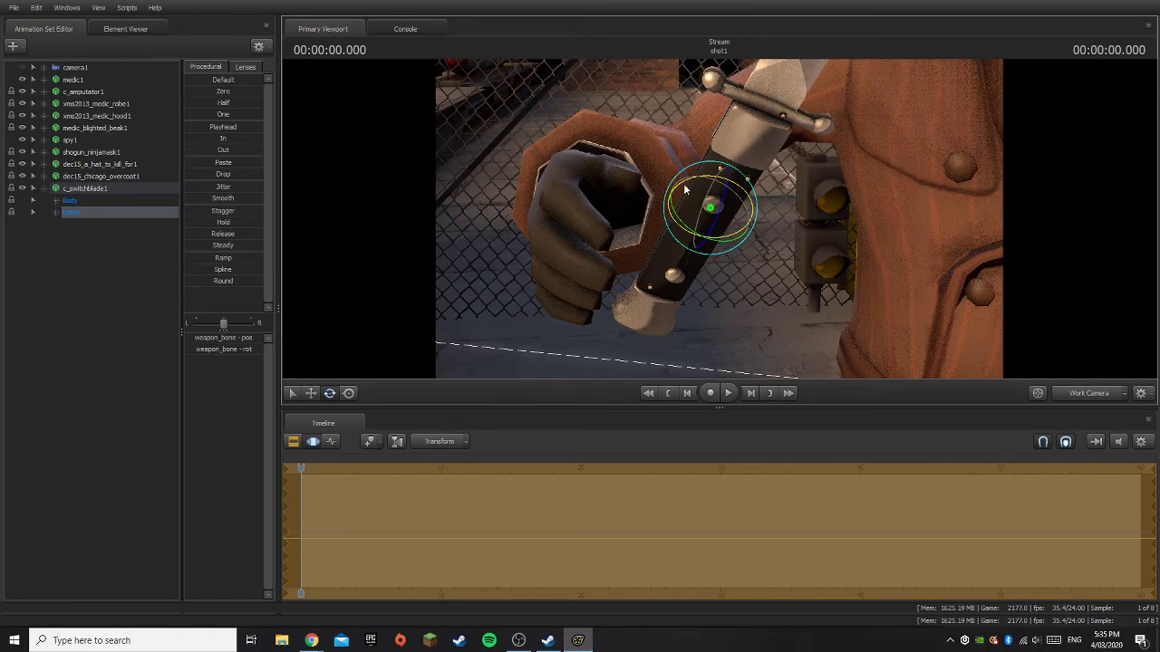
drag(703, 181, 699, 179)
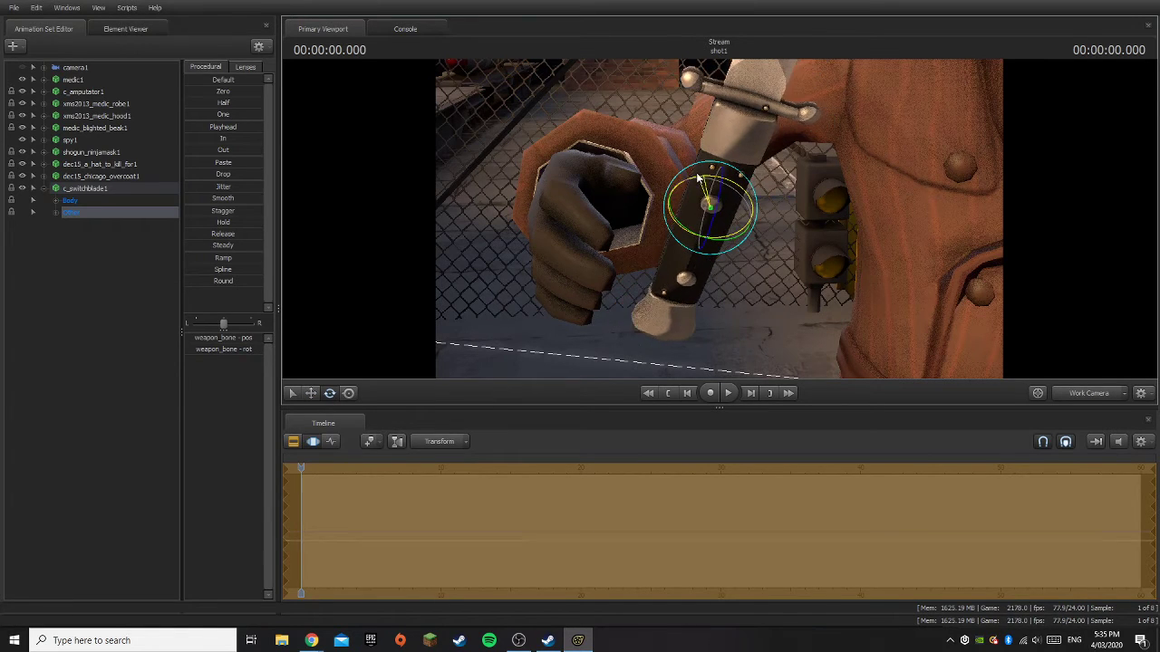
click(311, 392)
drag(737, 235, 575, 234)
click(461, 310)
- Rotate the spy's right thumb bones, bip_thumb_1_R and bip_thumb_2_R, to fit the thumb to the switchblade handle
drag(685, 243, 651, 228)
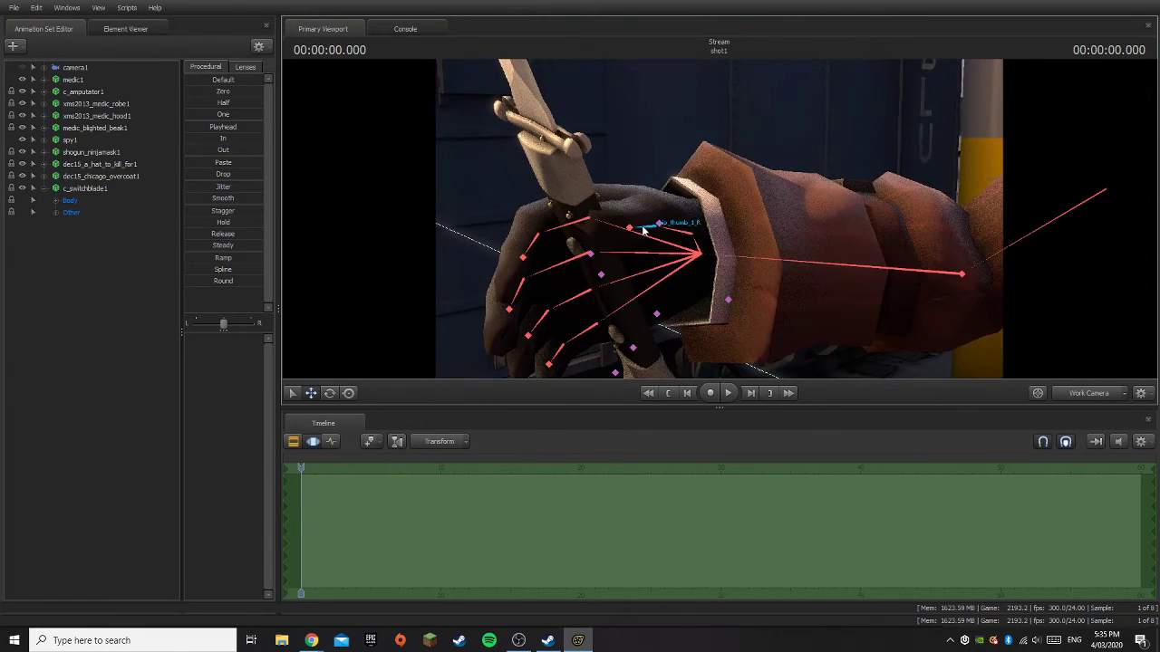
click(643, 231)
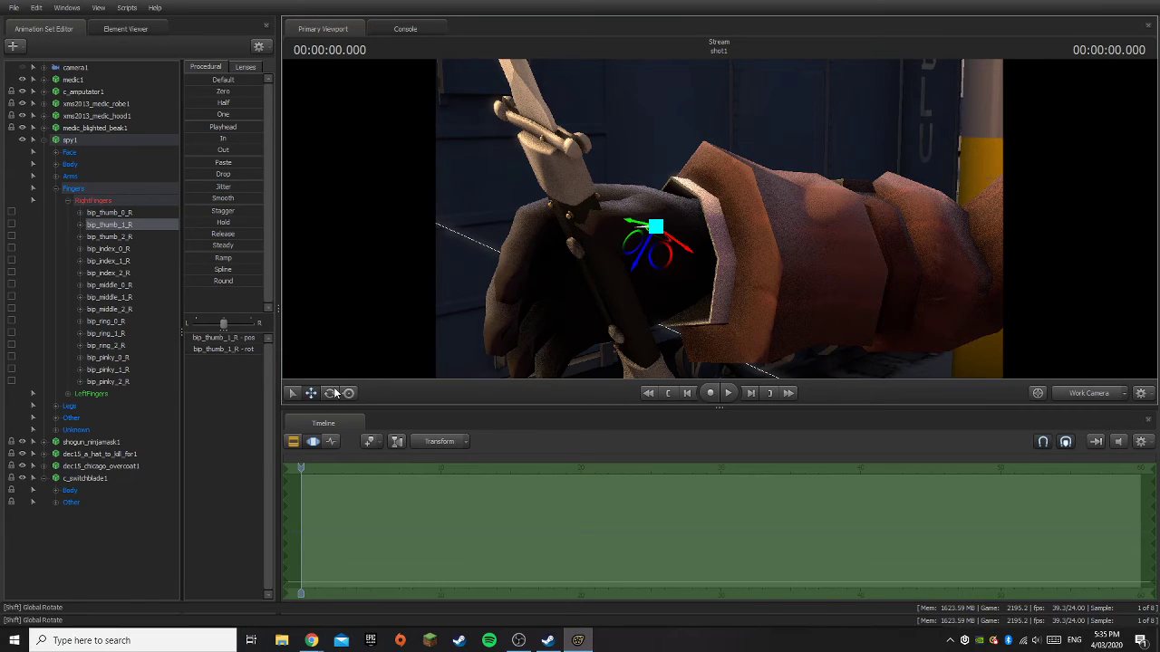
click(329, 392)
mouse_move(678, 200)
mouse_down()
mouse_move(686, 228)
mouse_move(666, 220)
mouse_up()
click(637, 226)
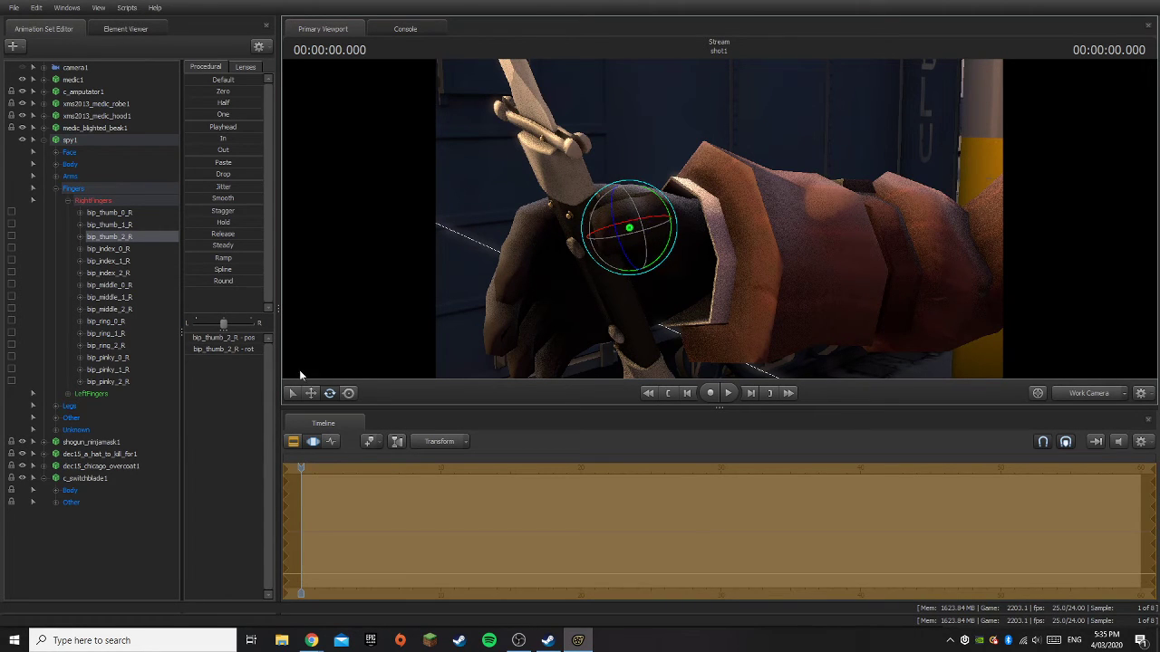
click(118, 523)
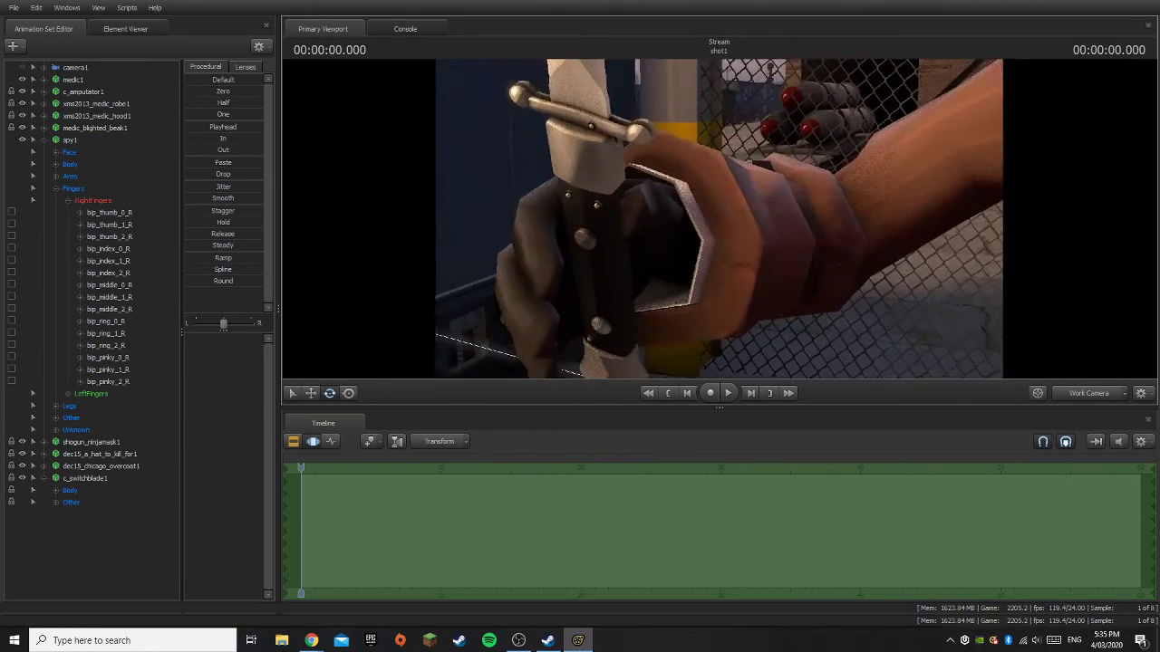
- Curl the spy's right index finger around the switchblade handle by rotating bip_index_1_R and bip_index_2_R
click(548, 237)
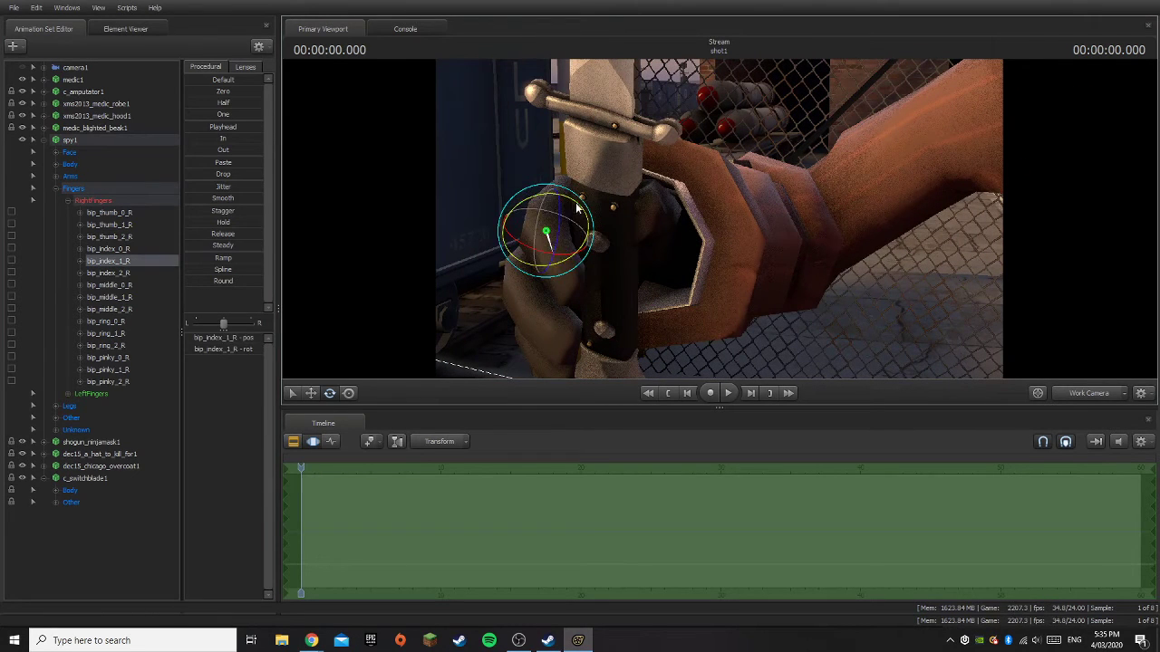
drag(562, 258, 588, 252)
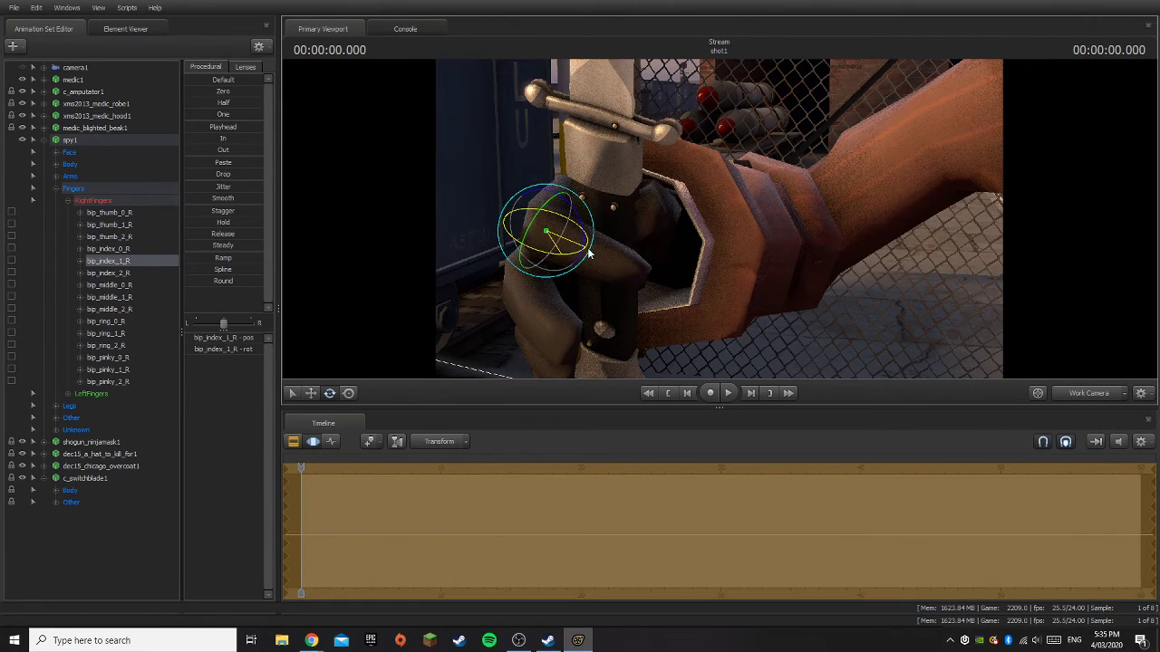
click(587, 257)
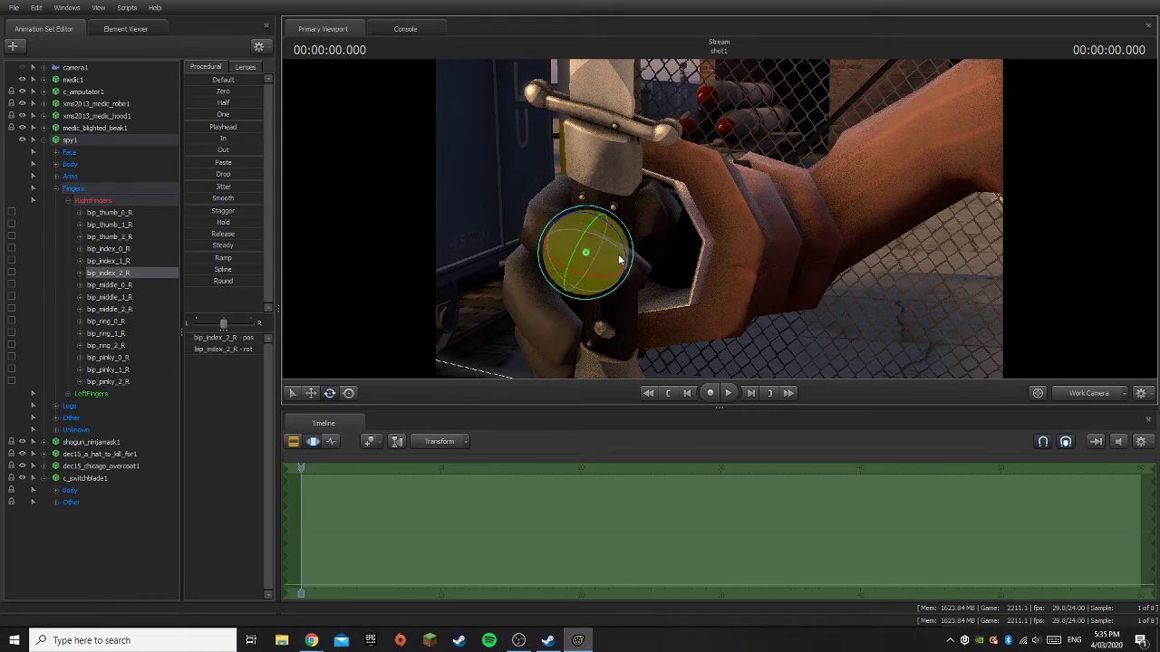
drag(569, 268, 550, 354)
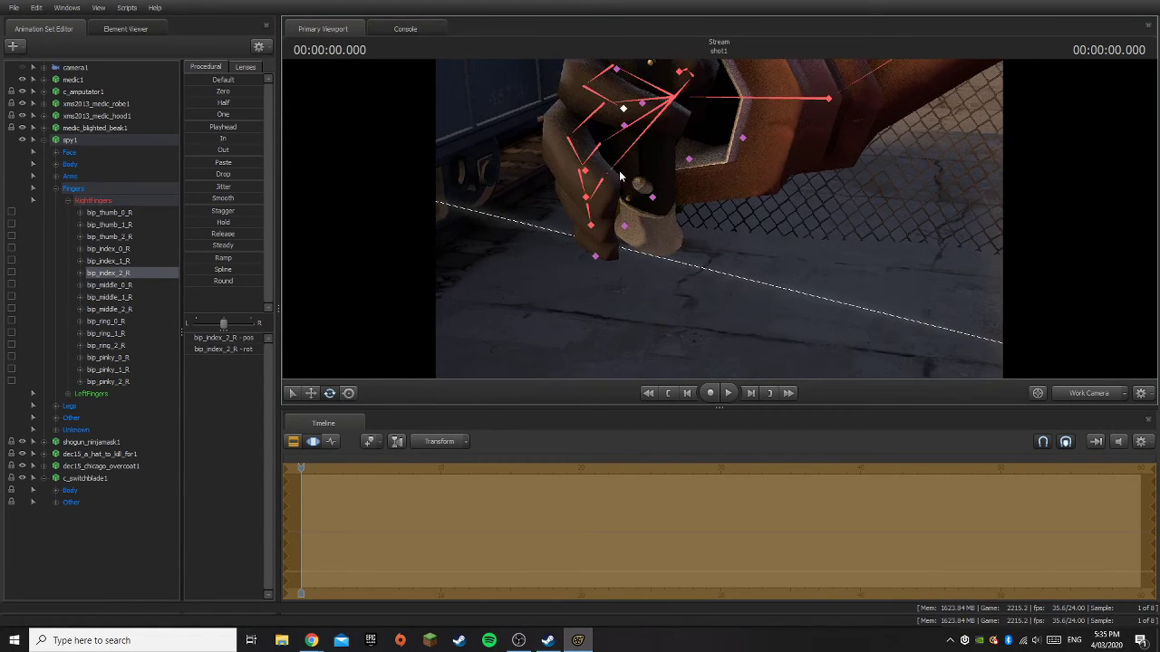
- Curl the spy's right middle finger around the handle by rotating bip_middle_1_R and bip_middle_2_R
ctrl+click(574, 150)
drag(589, 161, 608, 150)
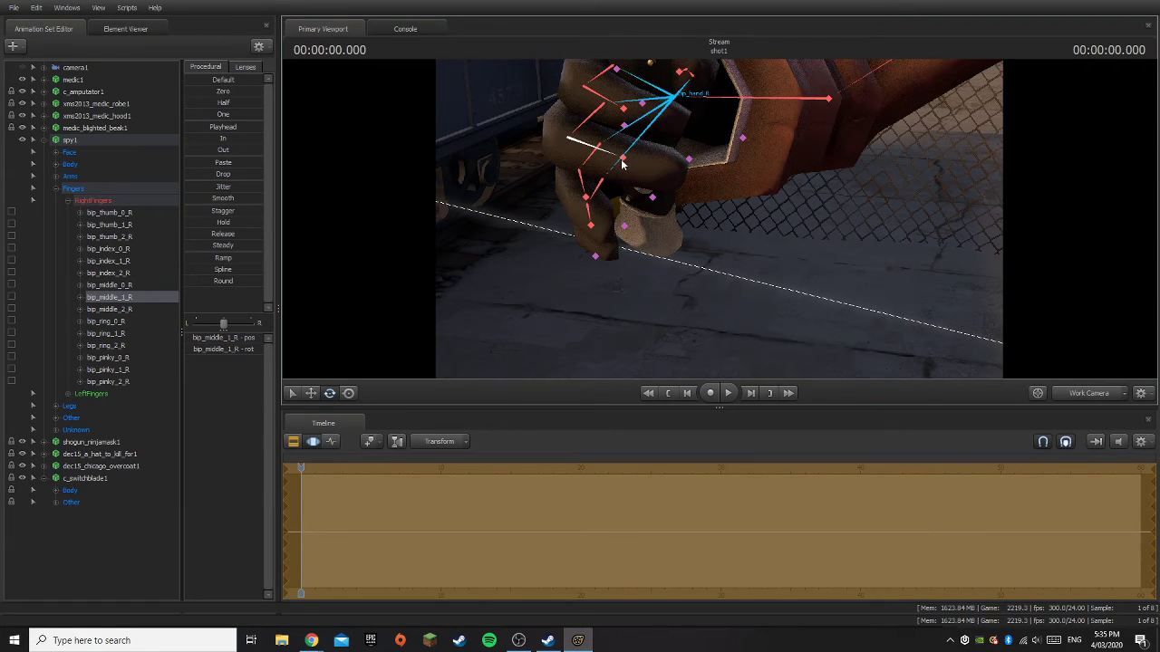
ctrl+click(641, 184)
drag(640, 184, 647, 215)
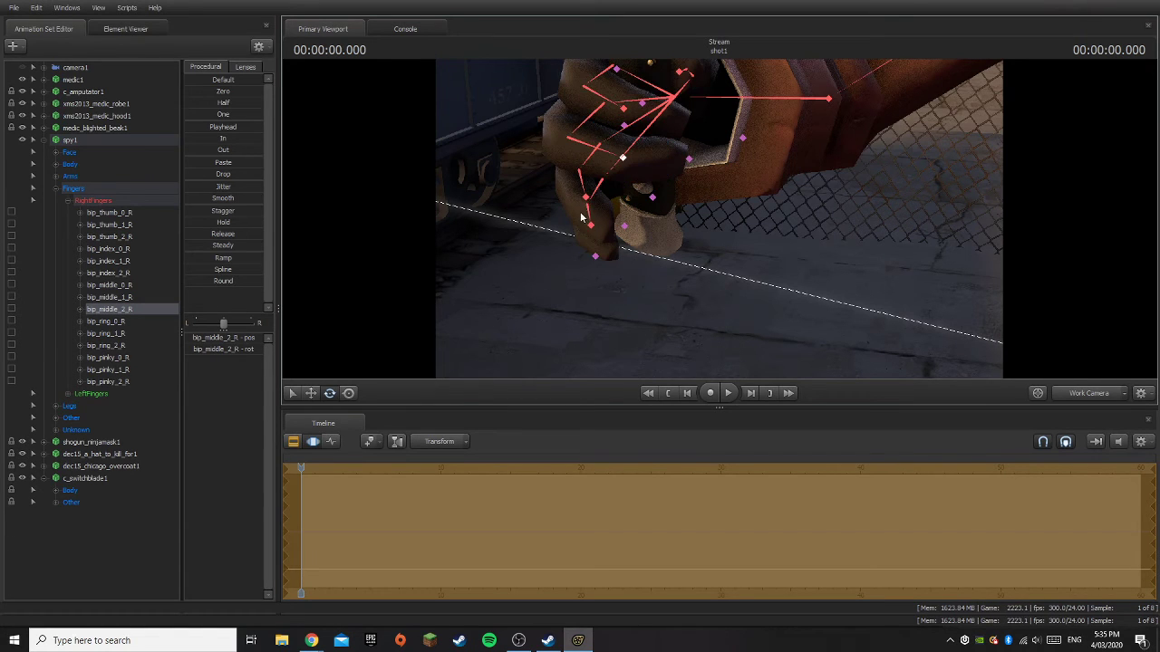
- Curl the spy's right ring finger around the switchblade handle by rotating bip_ring_1_R
ctrl+click(582, 186)
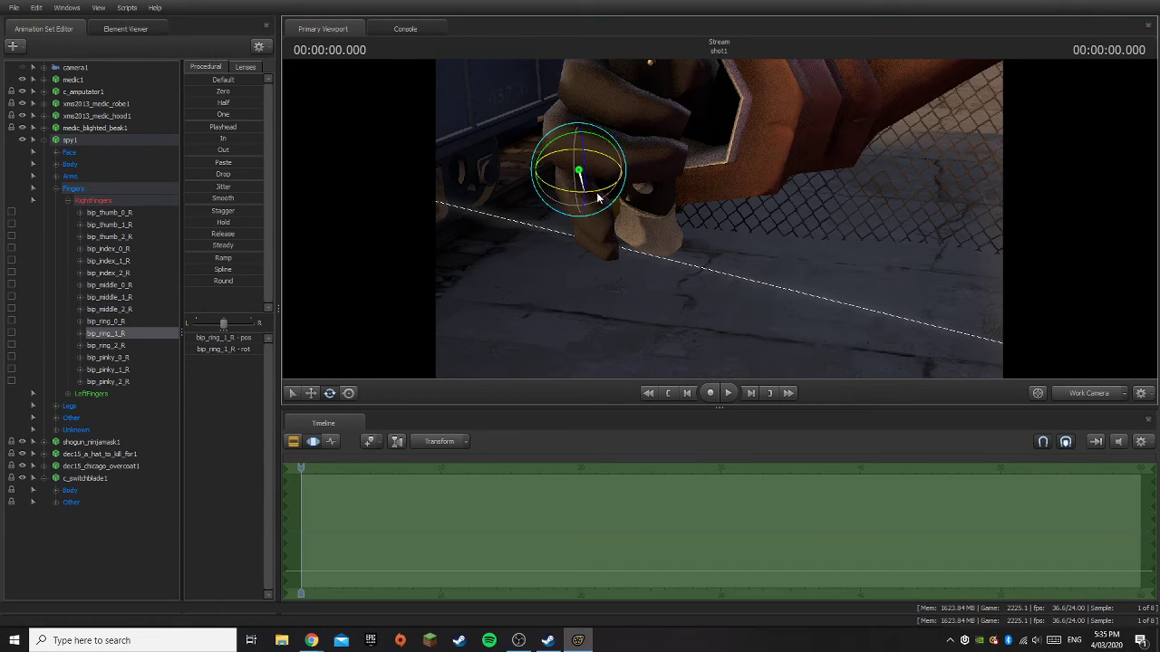
drag(579, 181, 637, 198)
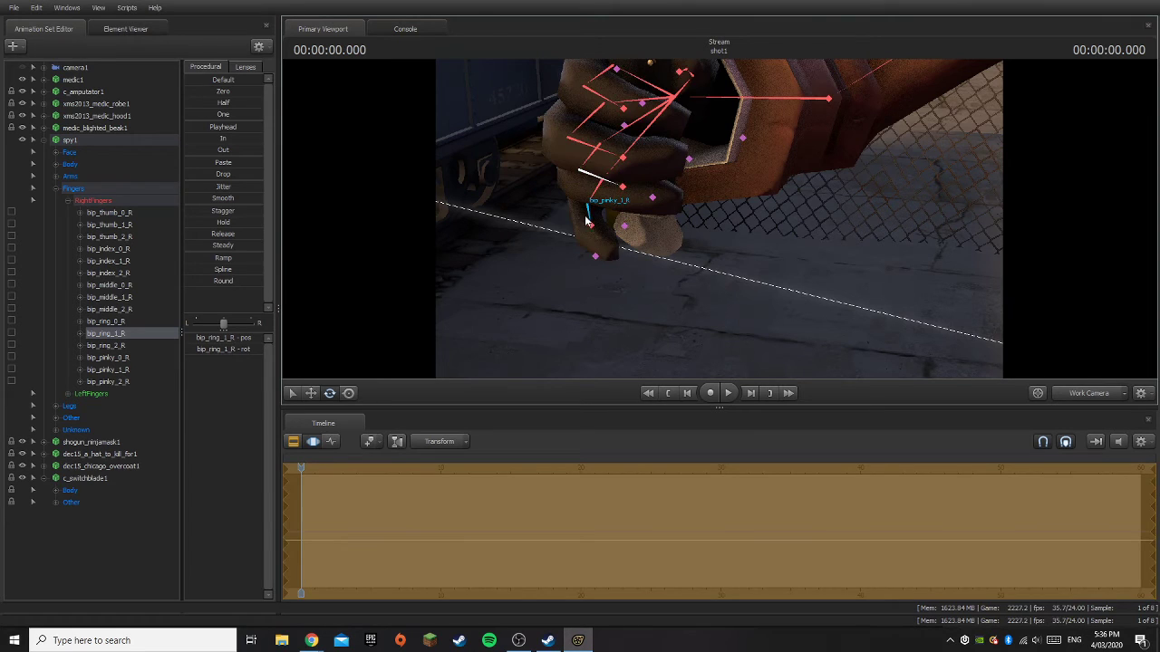
ctrl+click(611, 239)
drag(610, 238, 630, 210)
ctrl+click(624, 256)
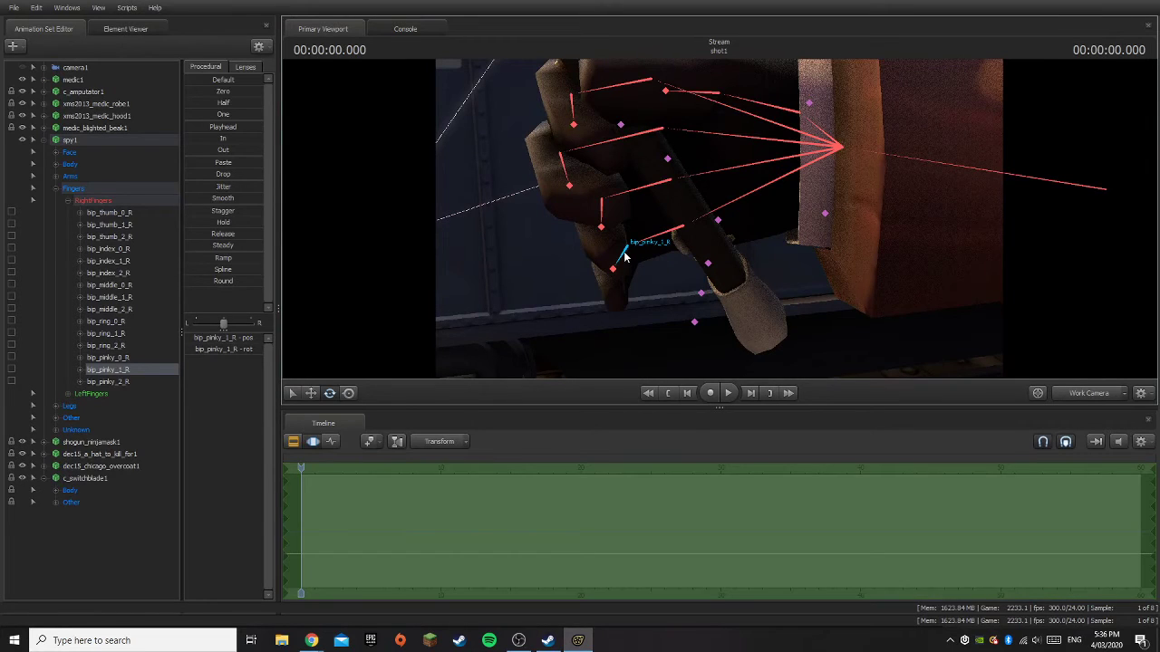
ctrl+click(606, 213)
drag(615, 217, 656, 234)
ctrl+click(624, 223)
- Tighten bip_middle_1_R and curl the right pinky around the handle with bip_pinky_1_R and bip_pinky_2_R, closing the spy's bone groups
ctrl+click(566, 181)
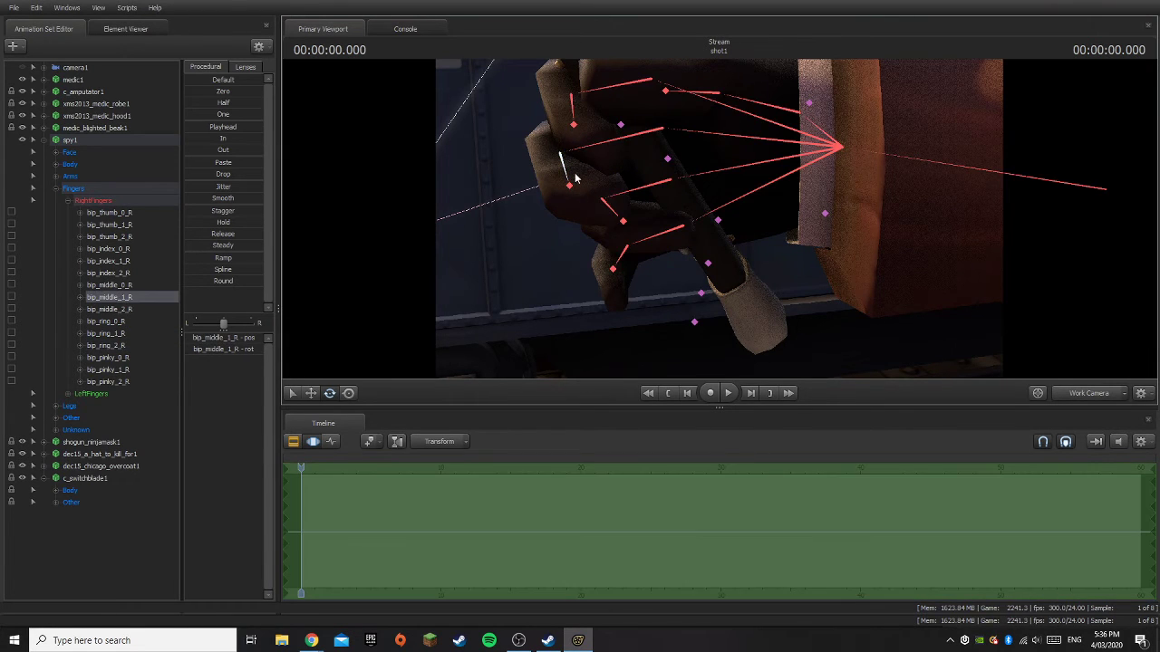
drag(574, 178, 586, 171)
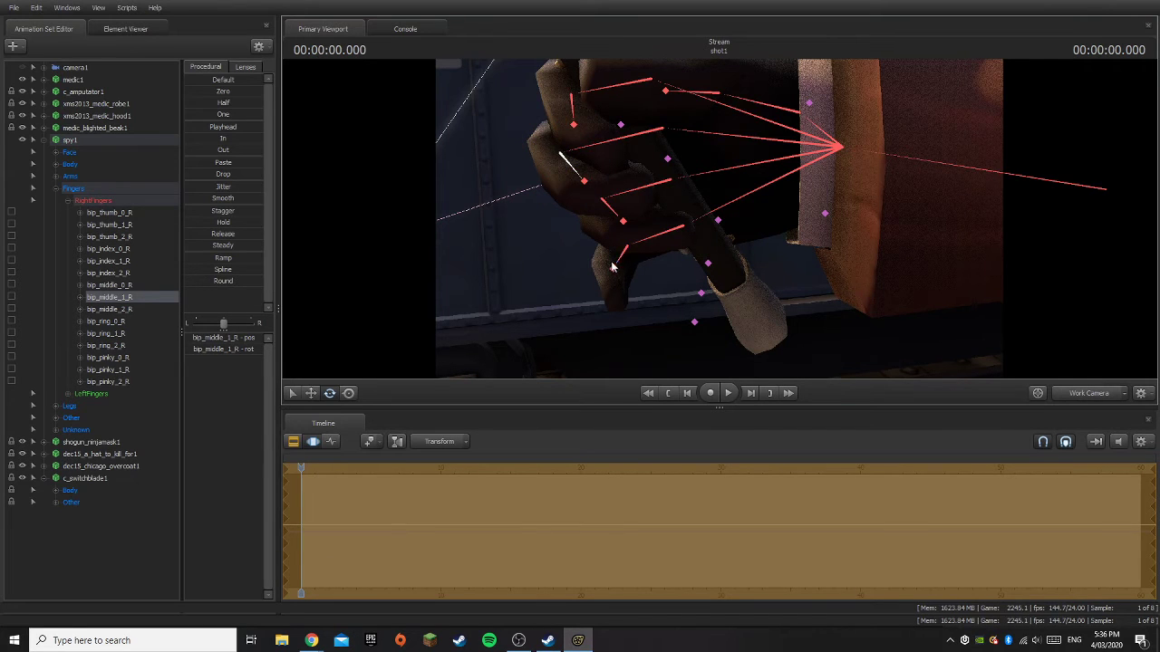
ctrl+click(629, 247)
drag(629, 251, 679, 262)
ctrl+click(649, 259)
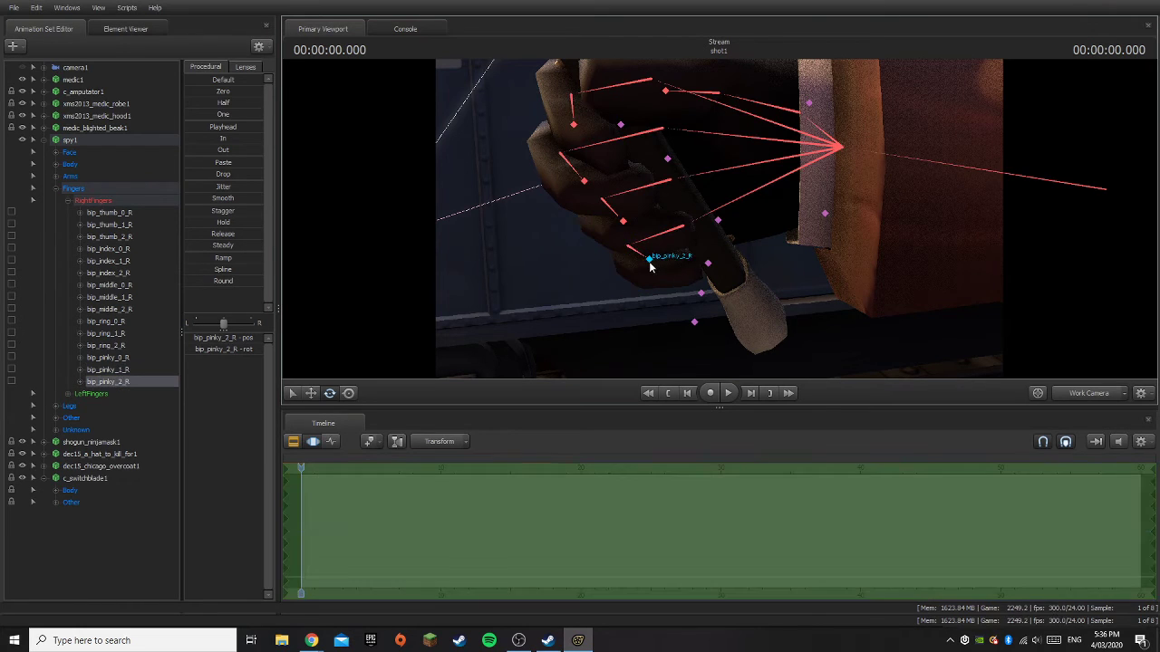
drag(662, 281, 662, 282)
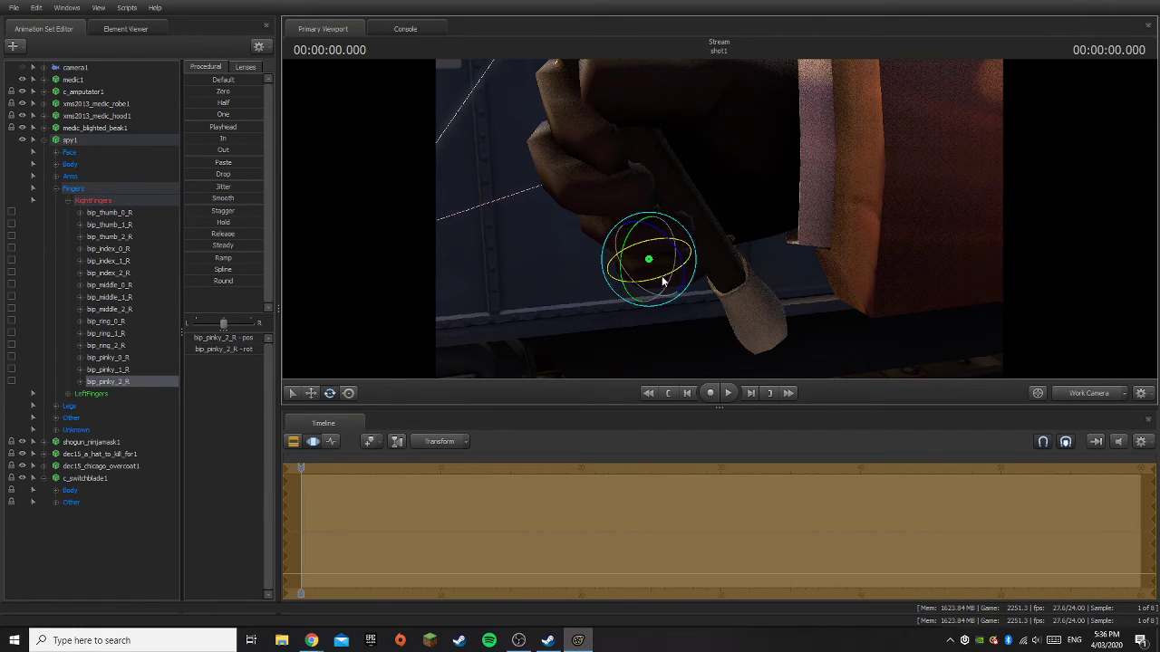
click(77, 527)
click(55, 188)
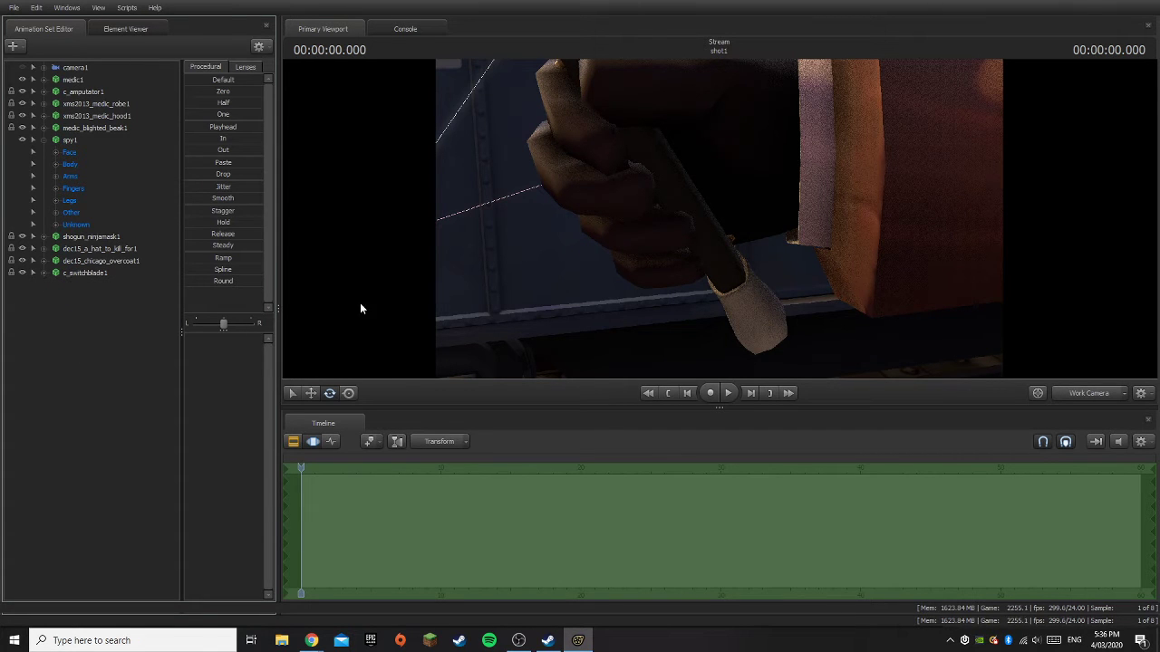
click(44, 142)
- Rotate the switchblade's weapon_bone to flip the knife in the spy's fist so the blade points downward
key(s)
drag(556, 209, 603, 200)
key(a)
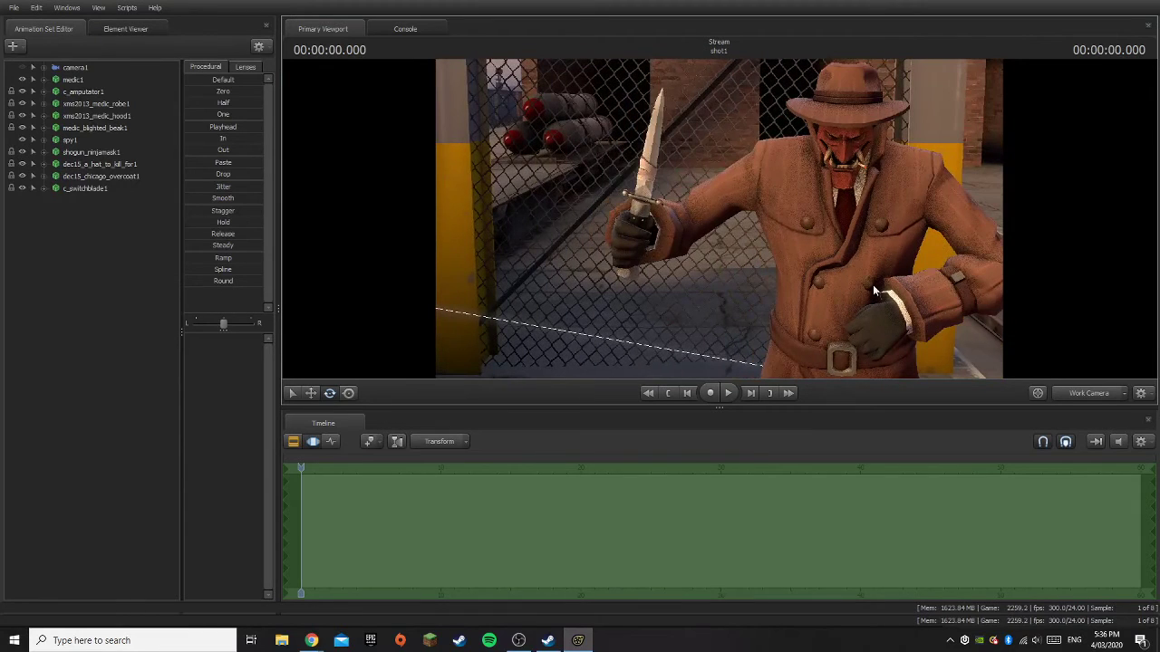
click(1085, 395)
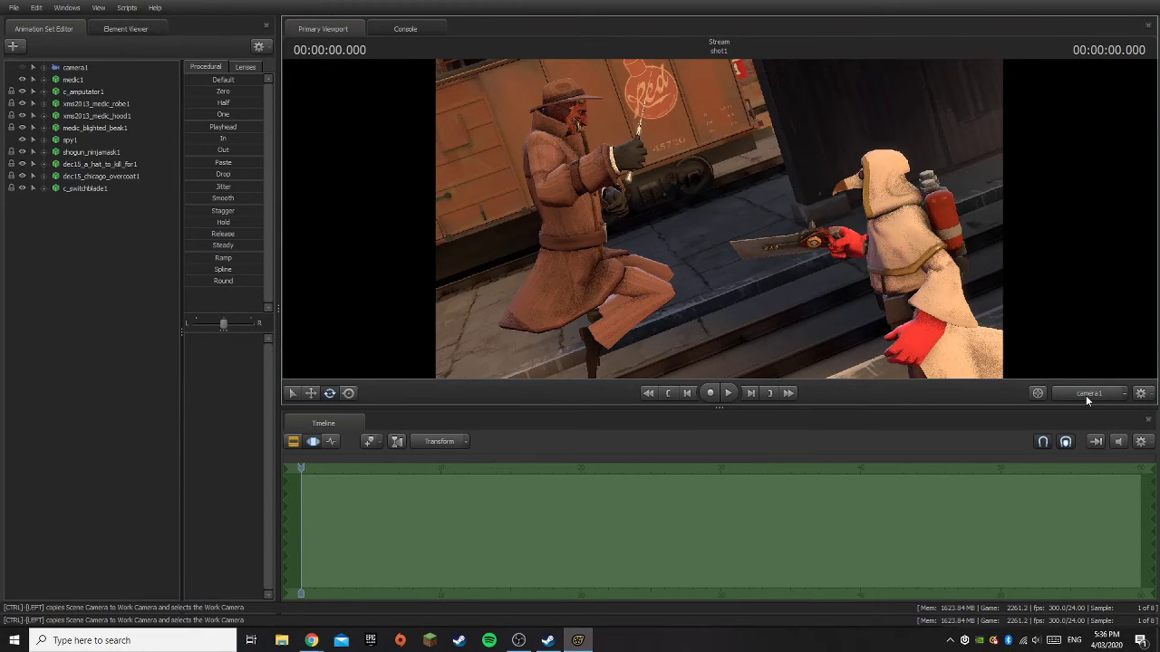
click(1085, 395)
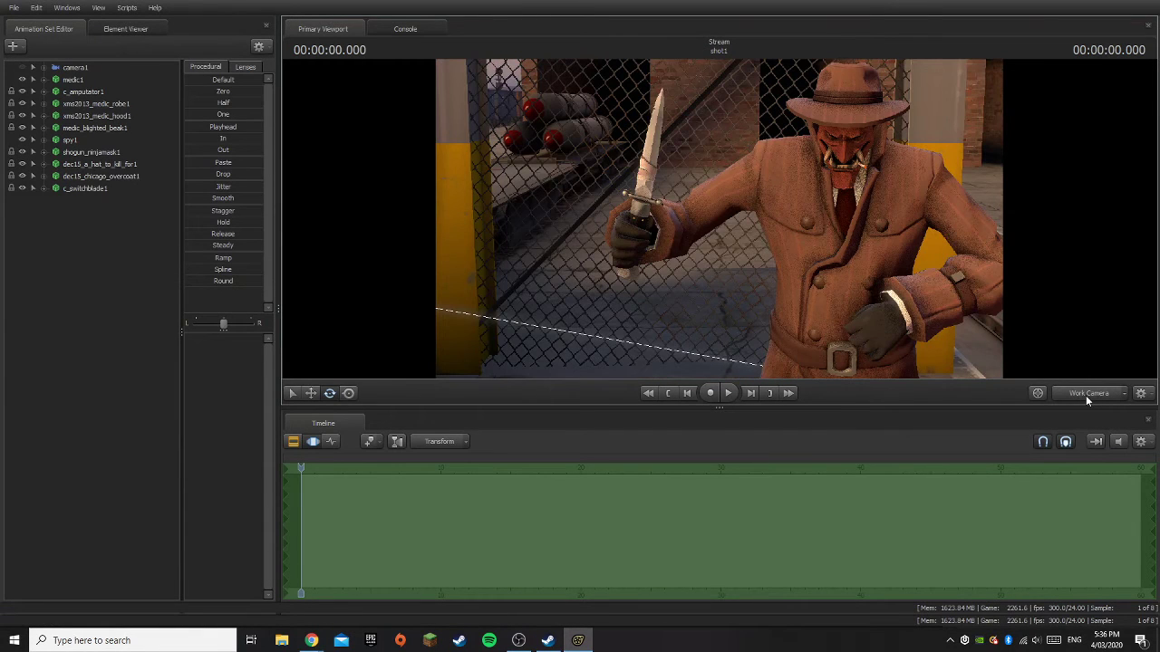
click(43, 189)
click(70, 214)
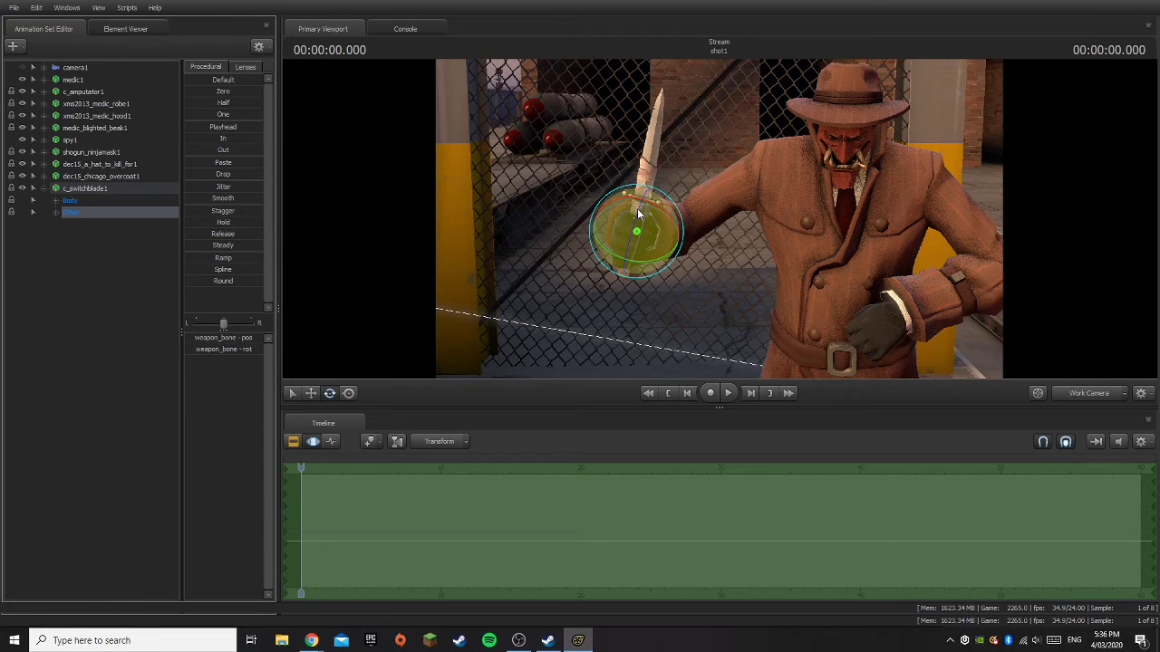
drag(638, 214, 626, 301)
click(130, 387)
- Examine the reversed switchblade grip from several angles around the spy and through camera1
drag(617, 227, 516, 258)
key(w)
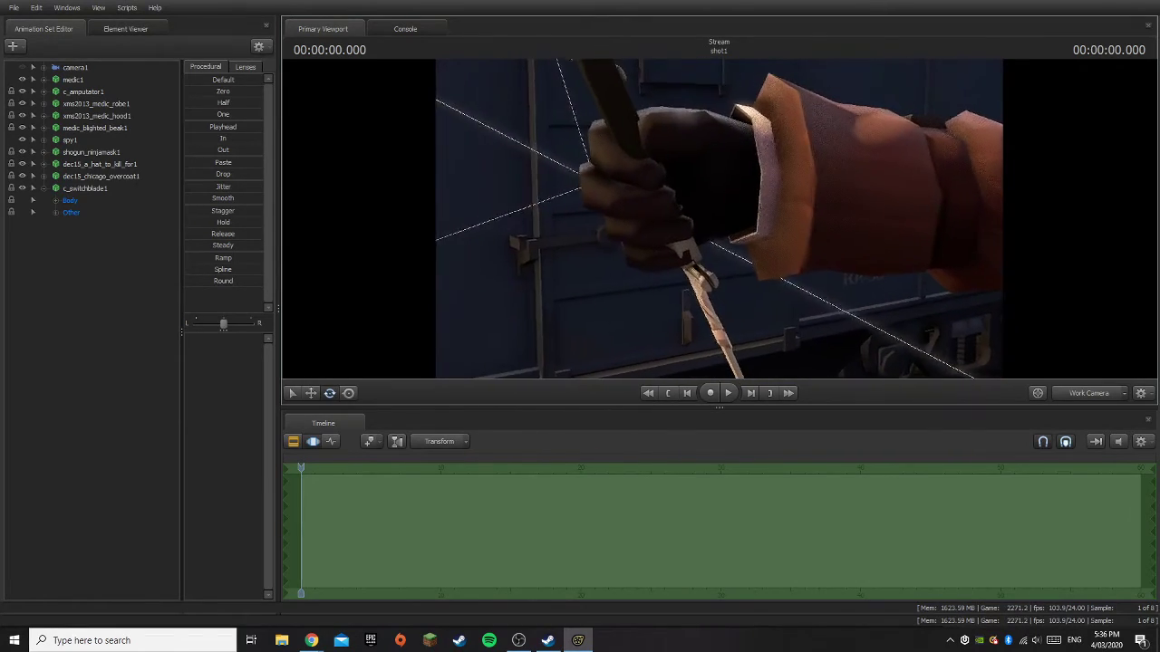
mouse_move(720, 227)
mouse_down()
mouse_move(719, 208)
mouse_move(721, 223)
mouse_up()
key(a)
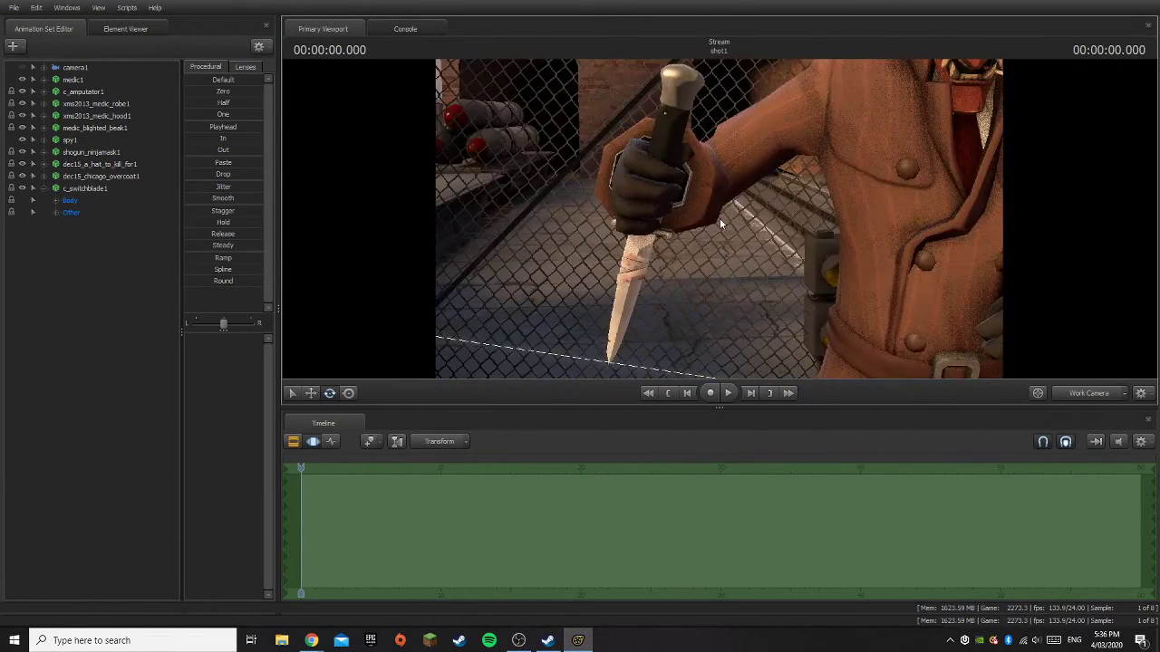
click(1092, 394)
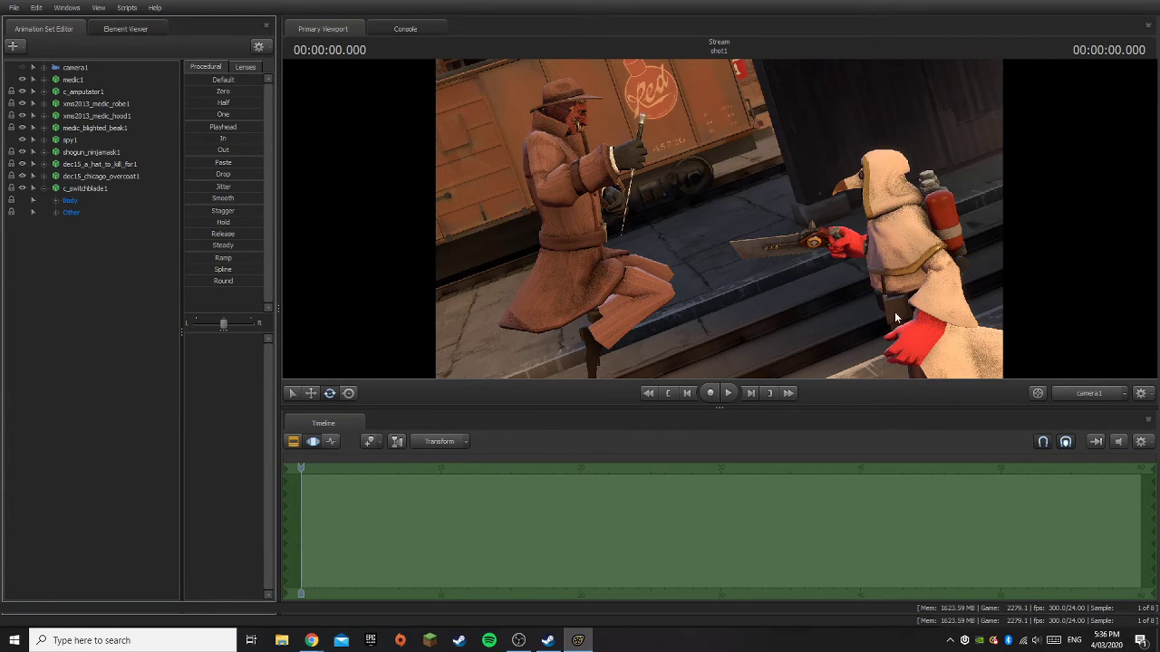
click(1092, 395)
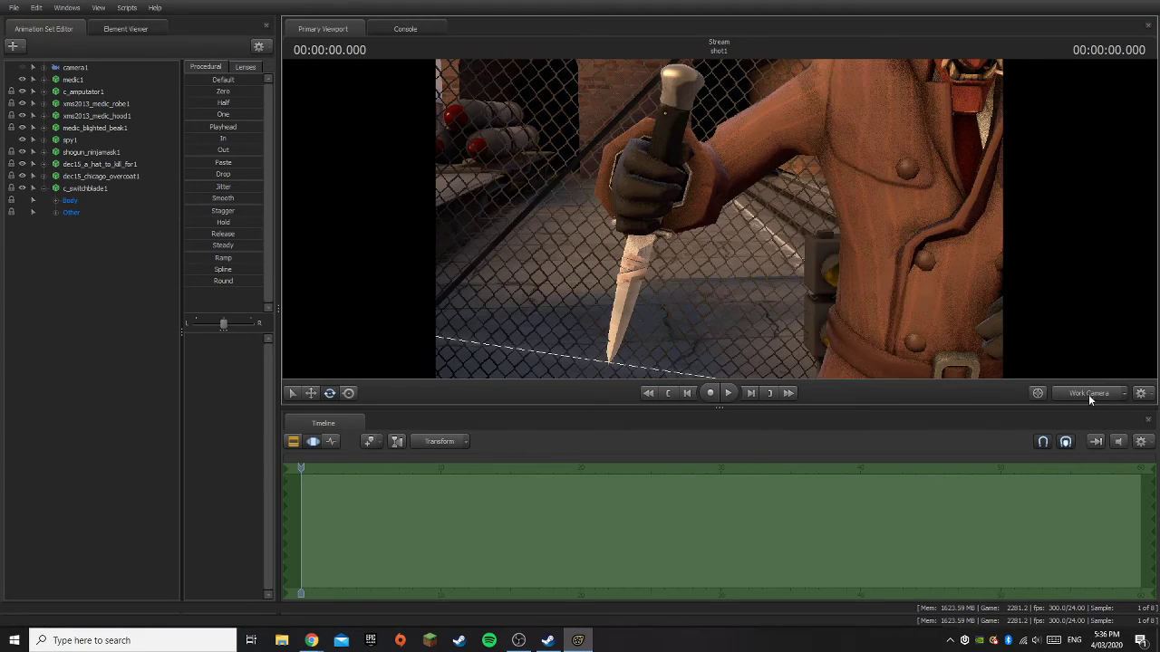
key(a)
drag(715, 299, 938, 263)
key(s)
key(w)
key(s)
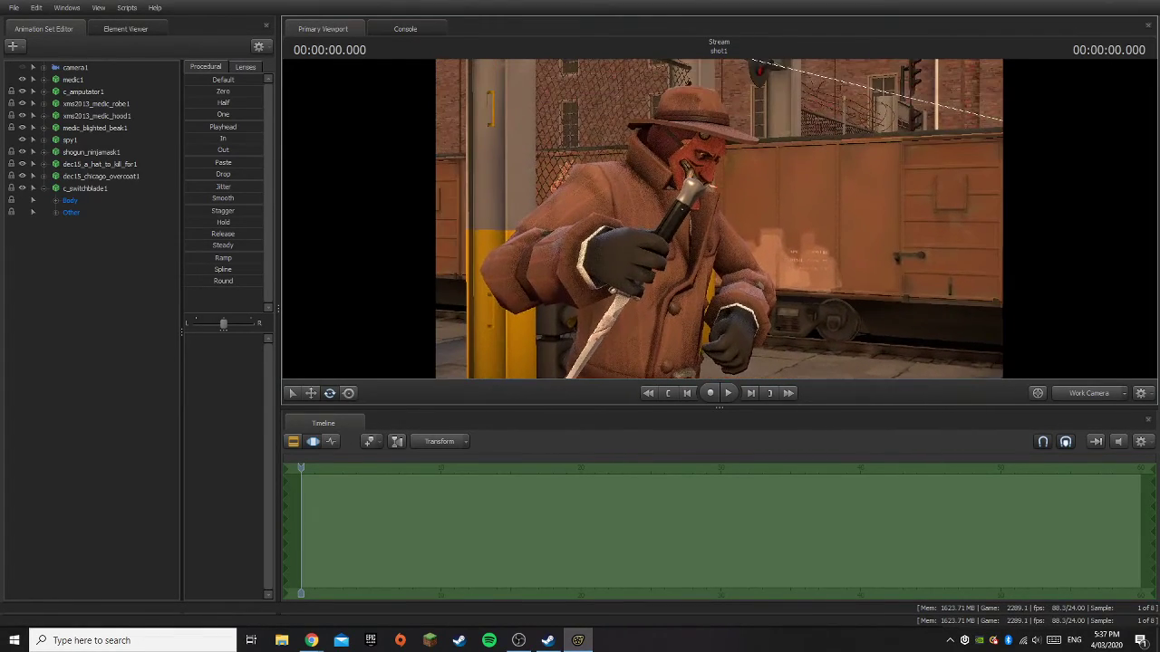
drag(723, 192, 726, 229)
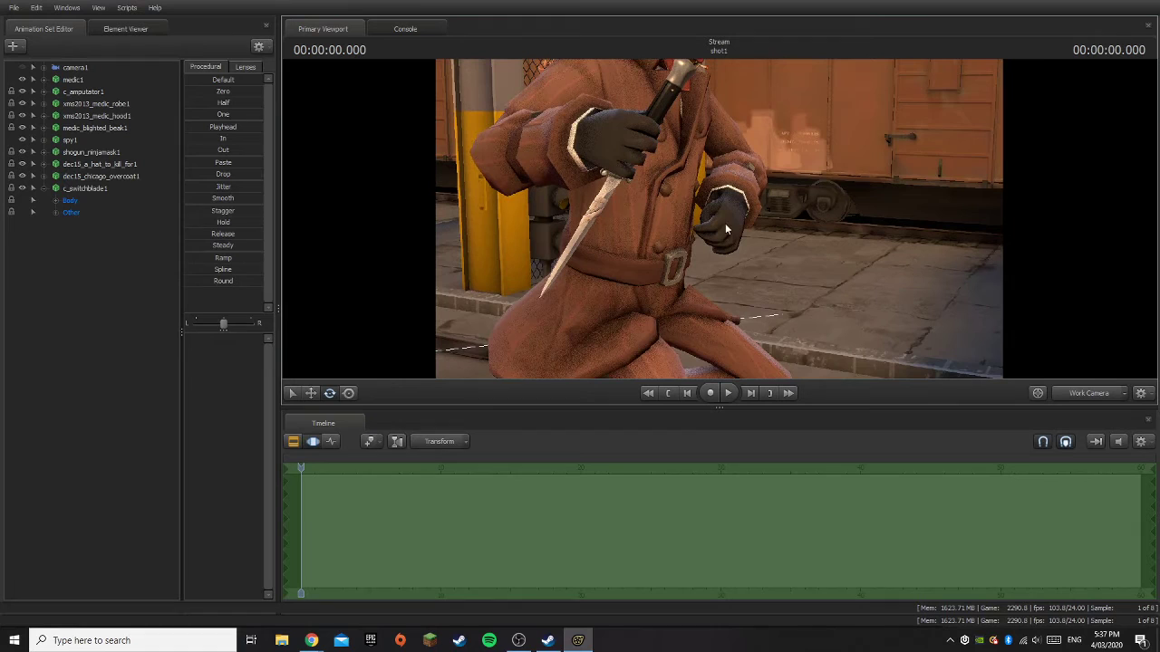
click(1095, 393)
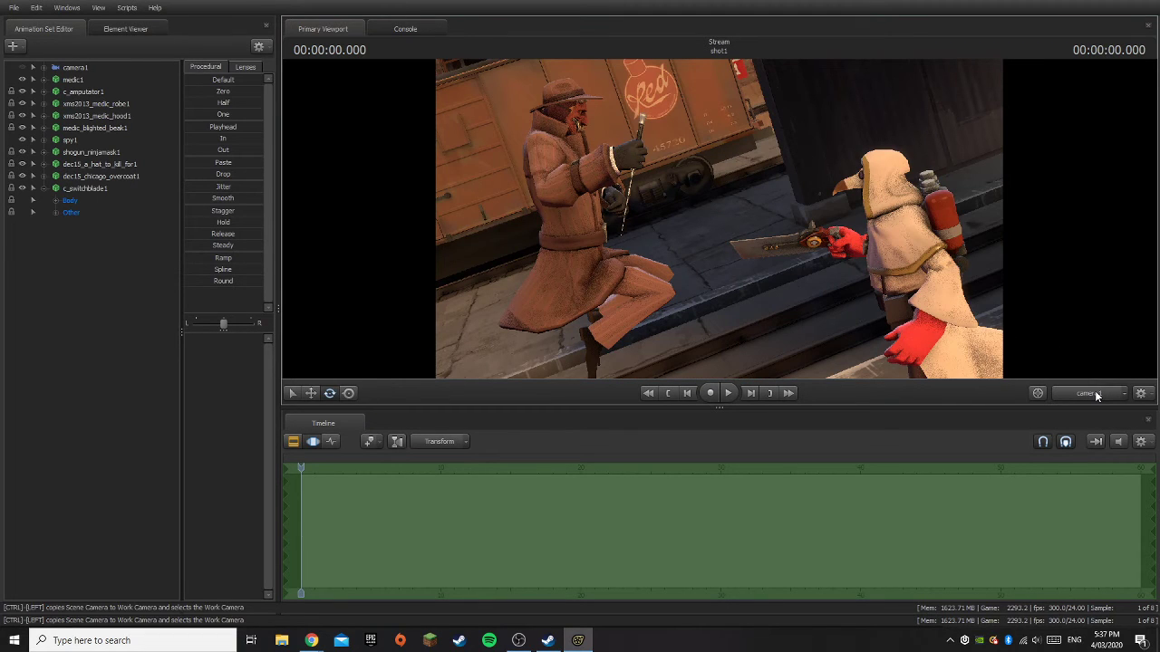
click(1087, 393)
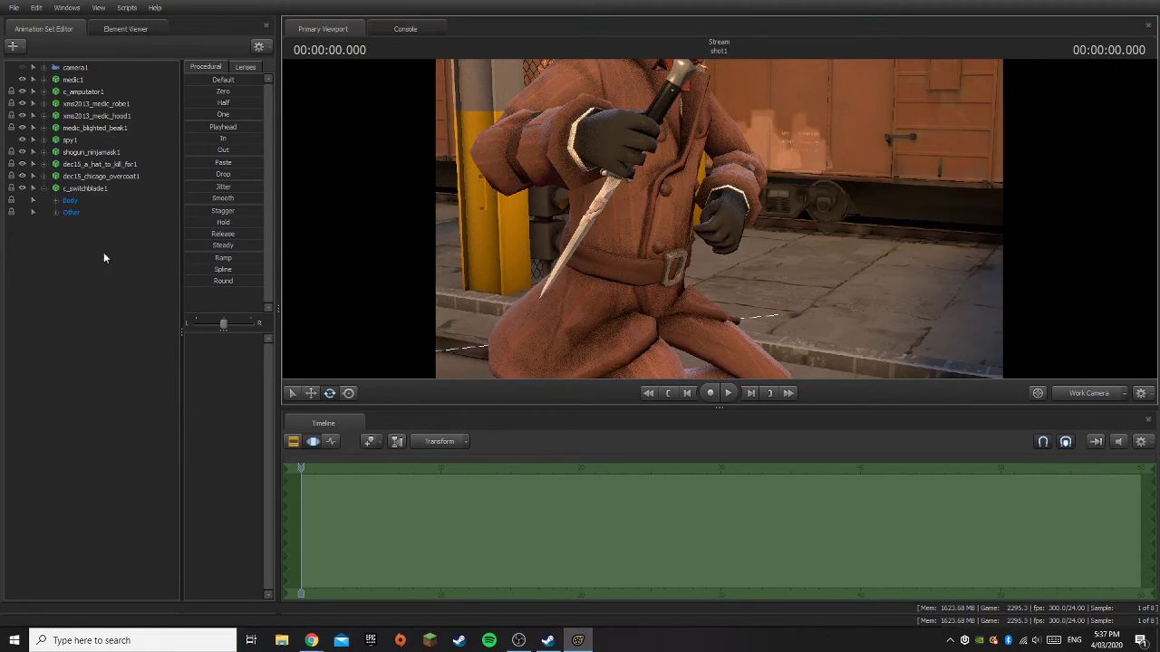
- Slide the switchblade's weapon_bone down along the handle until the guard sits below the spy's fist
click(70, 213)
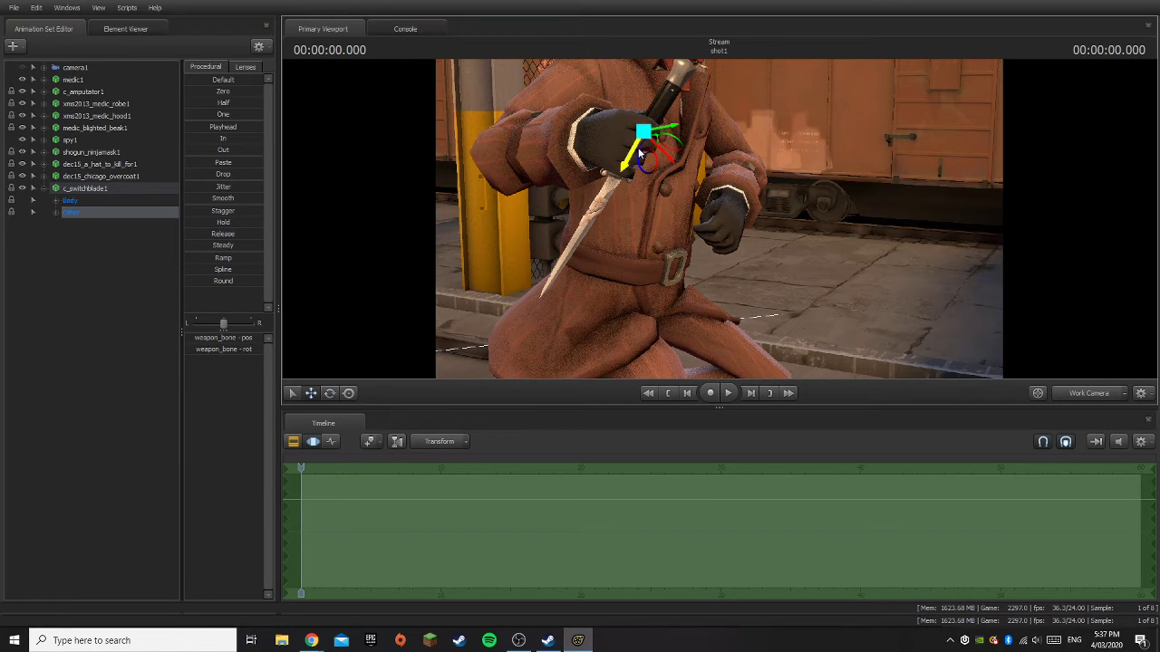
drag(639, 153, 632, 164)
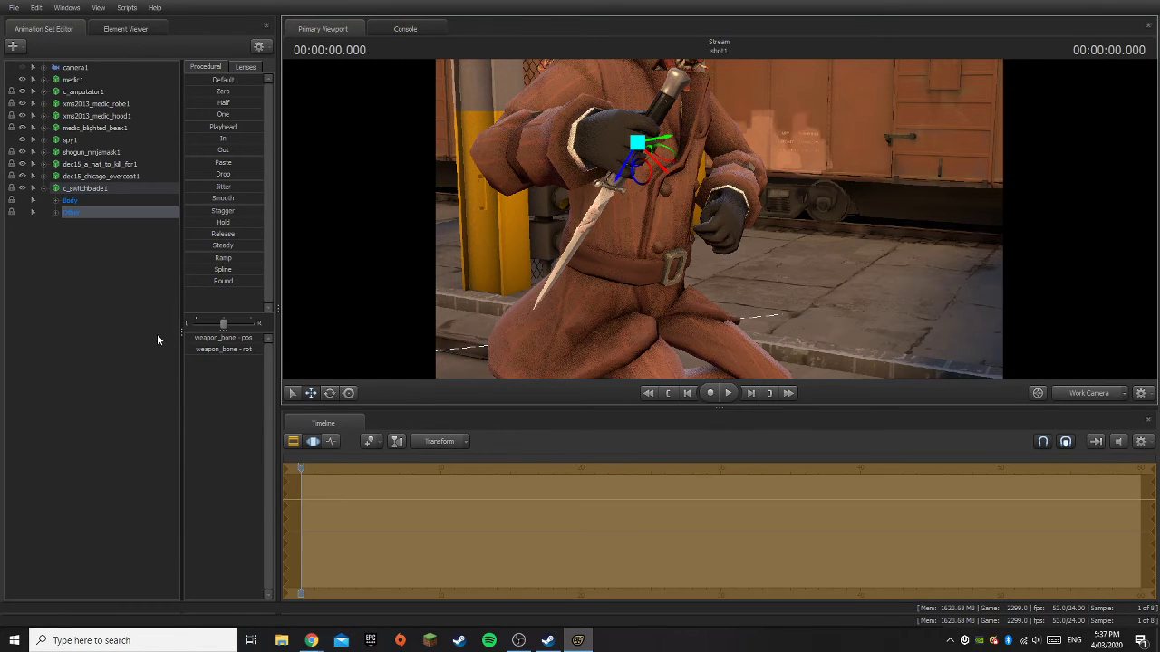
click(157, 341)
drag(507, 245, 426, 235)
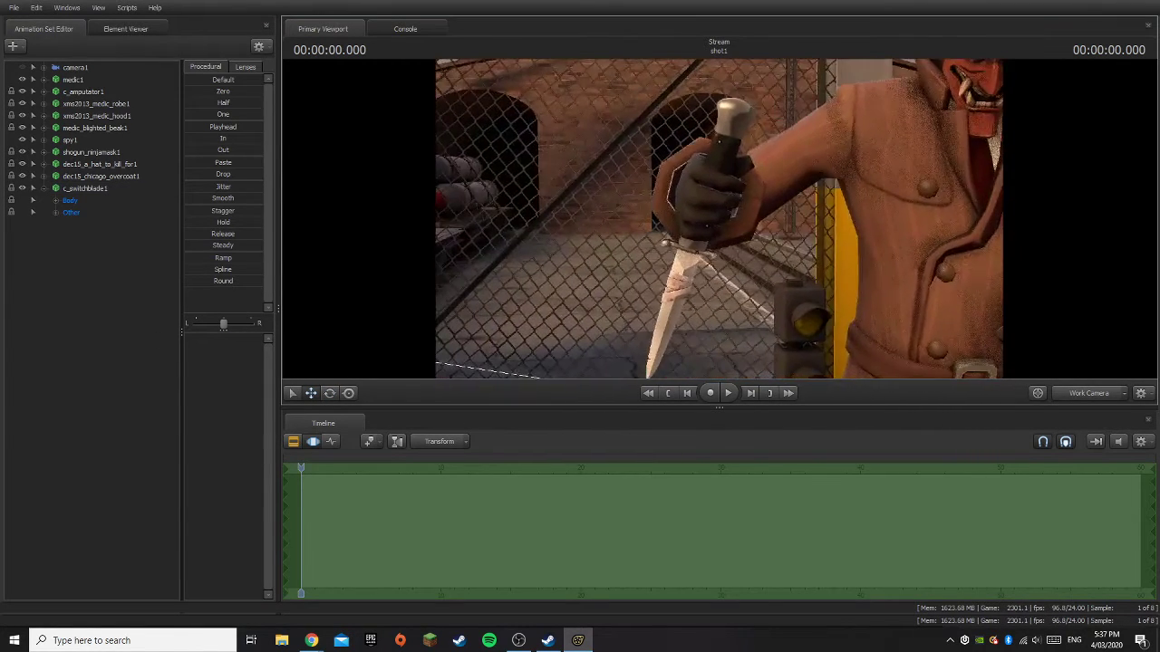
drag(689, 219, 598, 217)
click(68, 212)
key(w)
key(d)
drag(729, 224, 754, 248)
drag(706, 220, 699, 257)
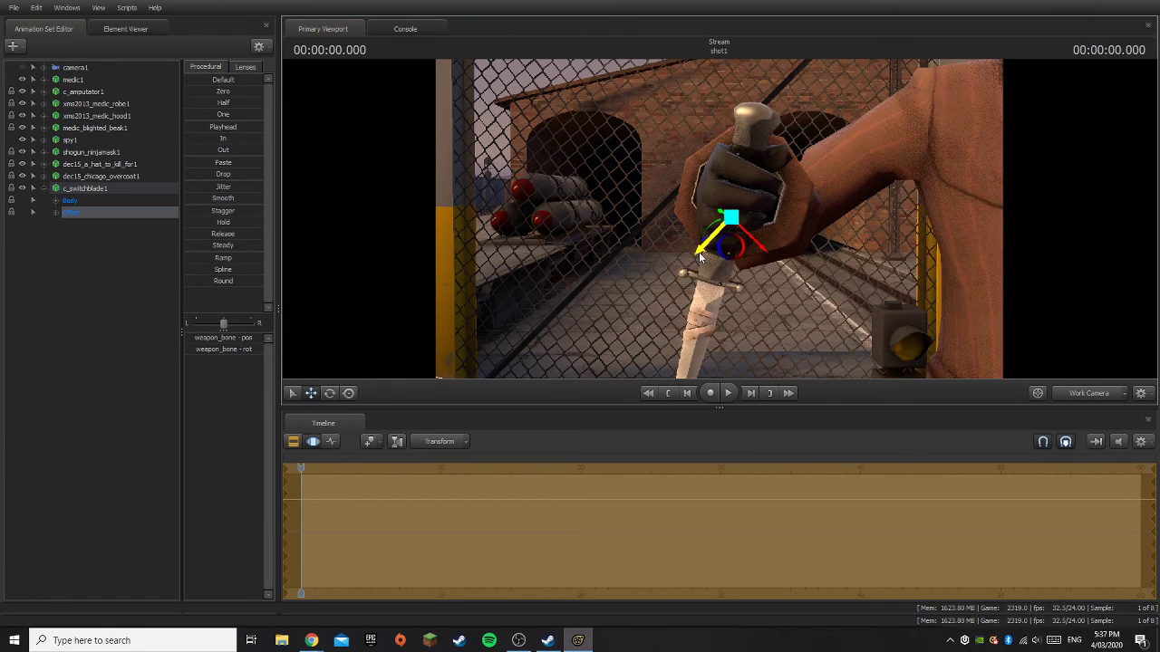
click(456, 327)
- Viewing through camera1, rotate weapon_bone so the switchblade hangs upright and its blade turns its flat side to the camera
click(1088, 395)
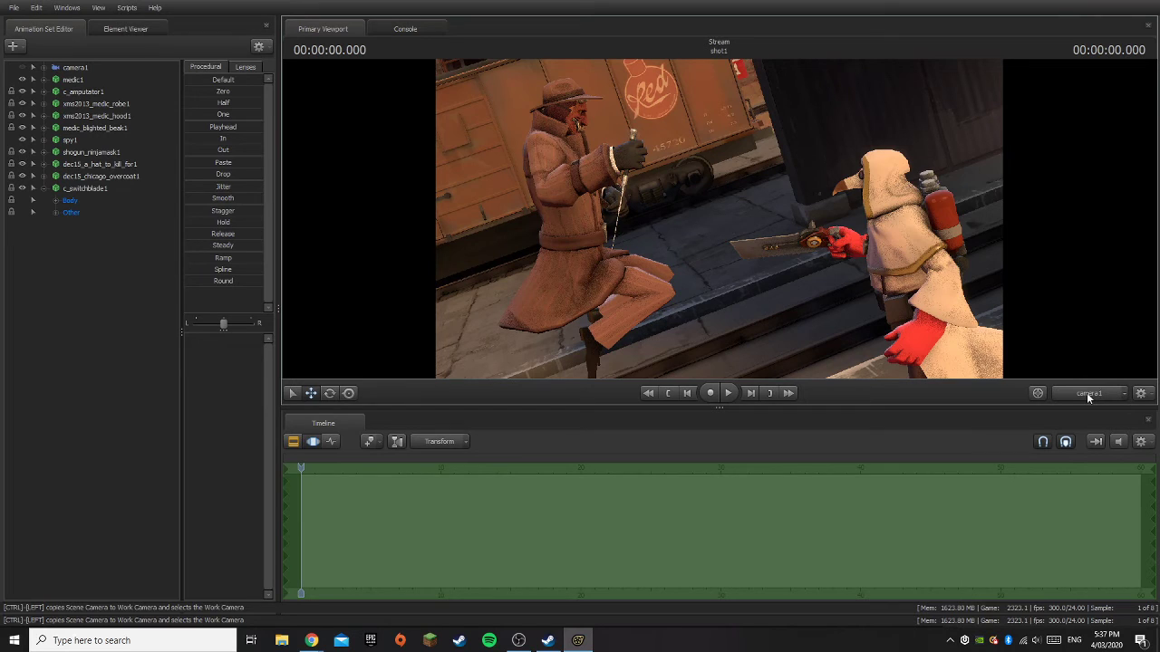
click(76, 211)
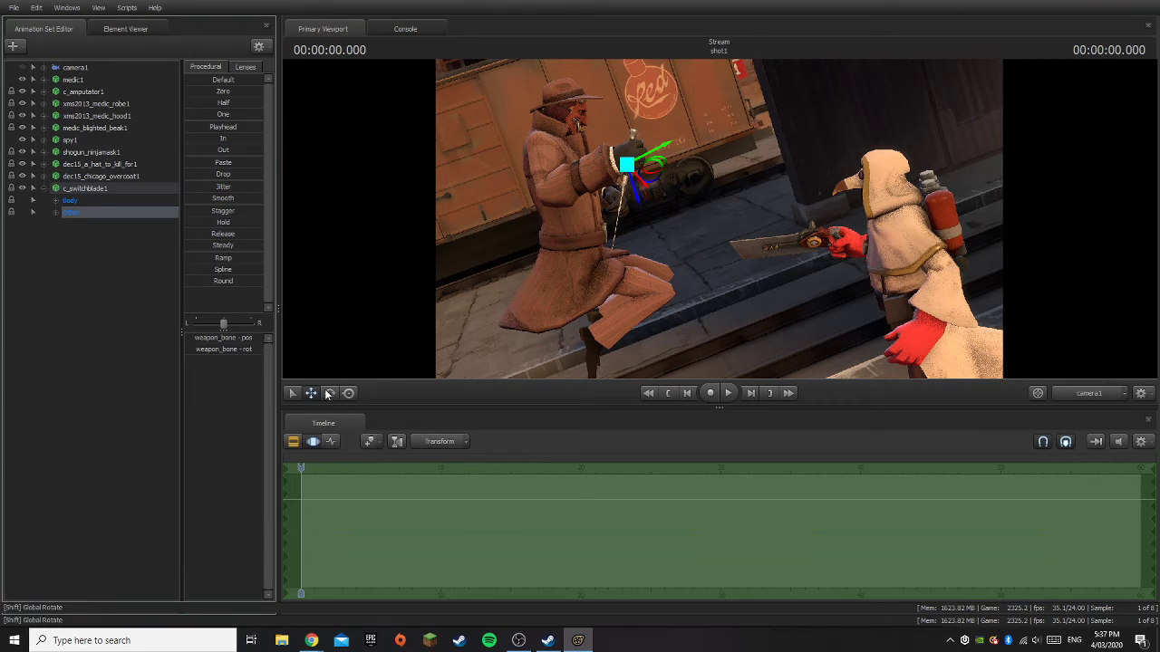
click(328, 394)
drag(608, 203, 619, 207)
click(114, 317)
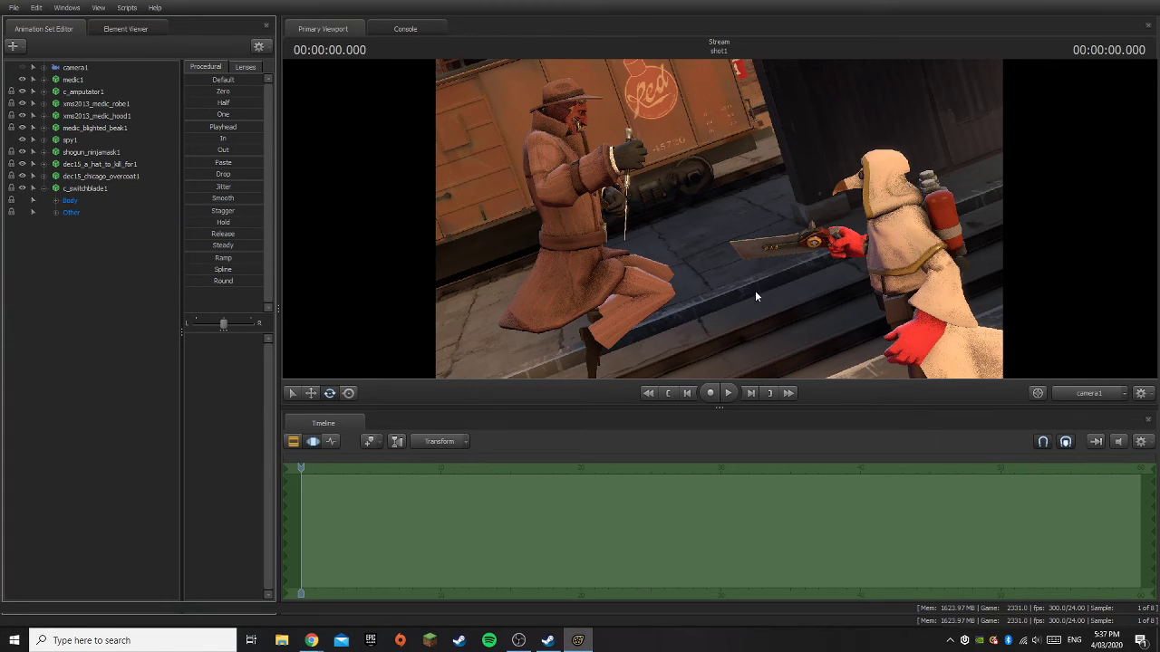
click(72, 212)
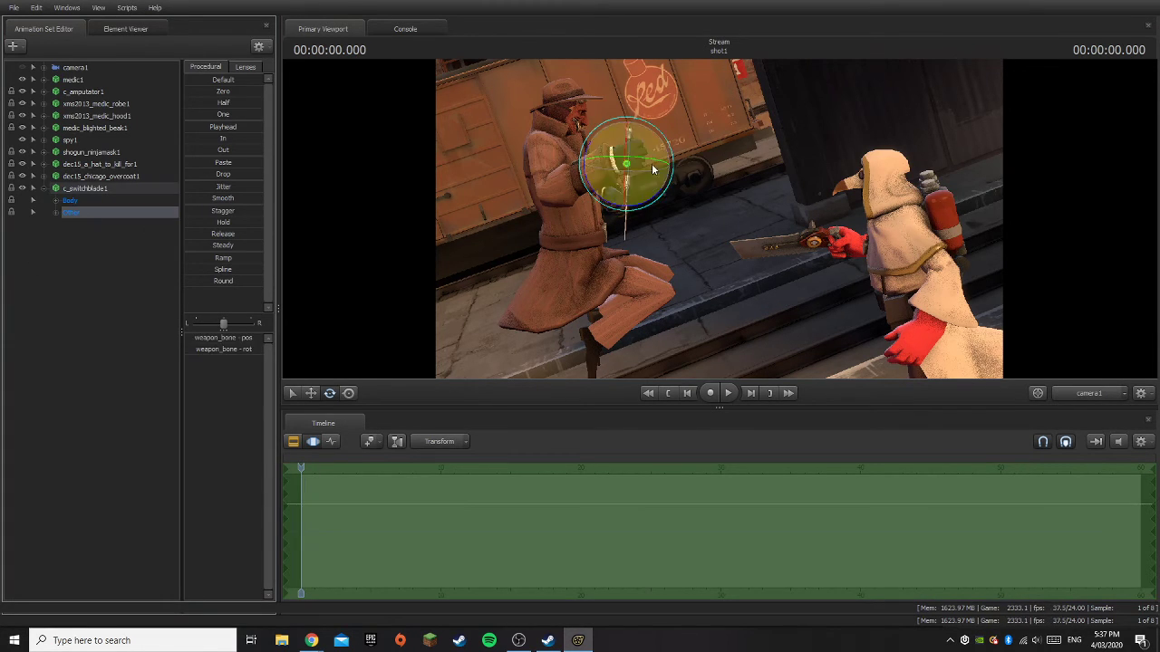
drag(631, 162, 635, 160)
click(602, 251)
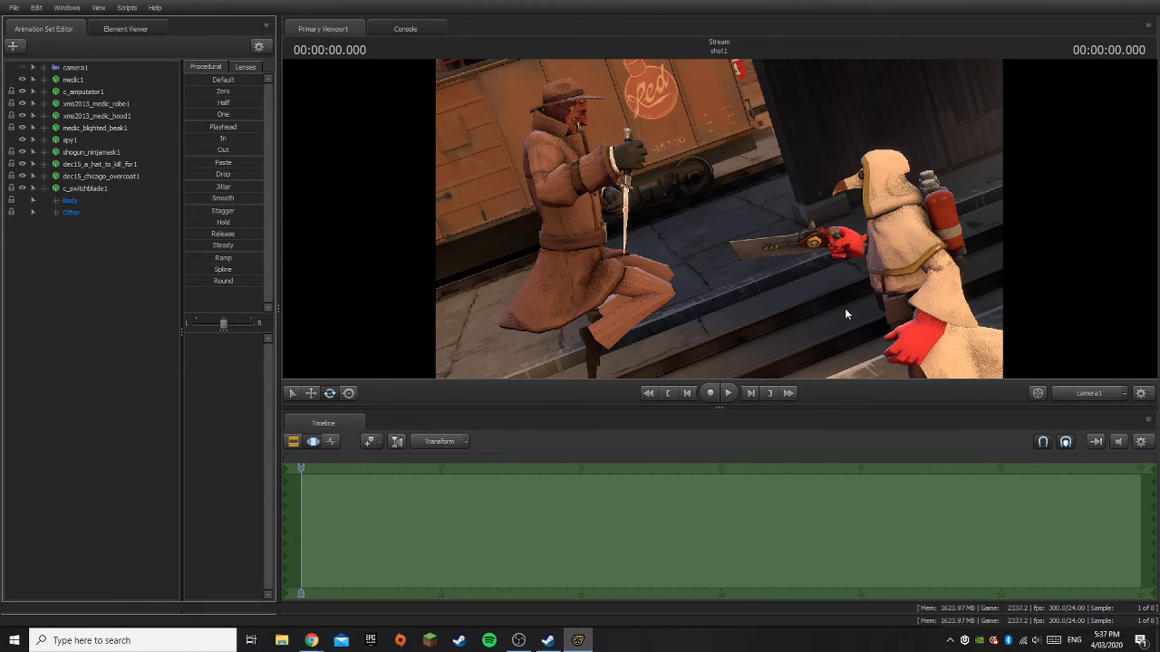
- Frame the spy and medic from the side in the work camera and add a new light there
click(1089, 394)
drag(743, 245, 1039, 371)
key(s)
click(1089, 393)
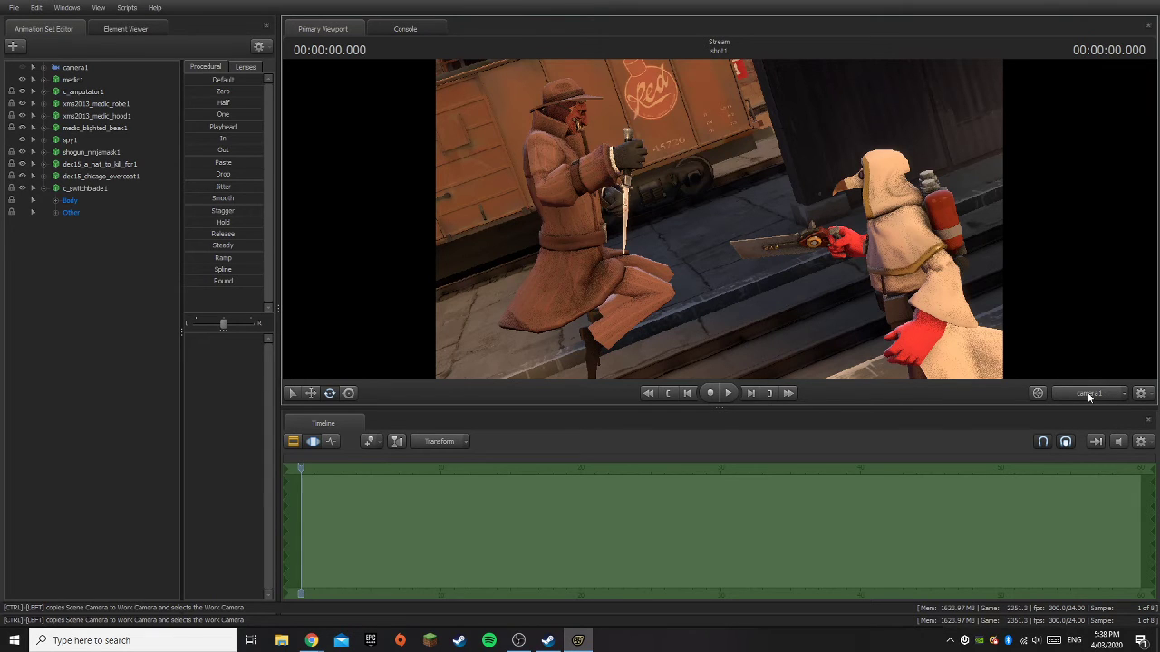
click(1087, 392)
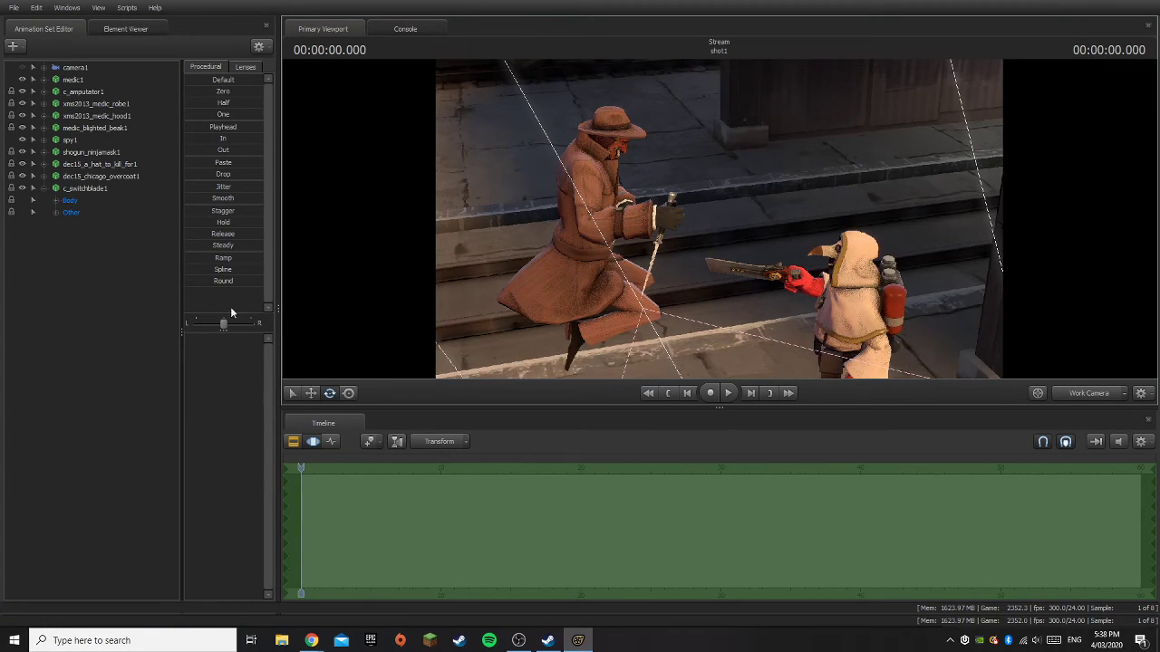
click(41, 191)
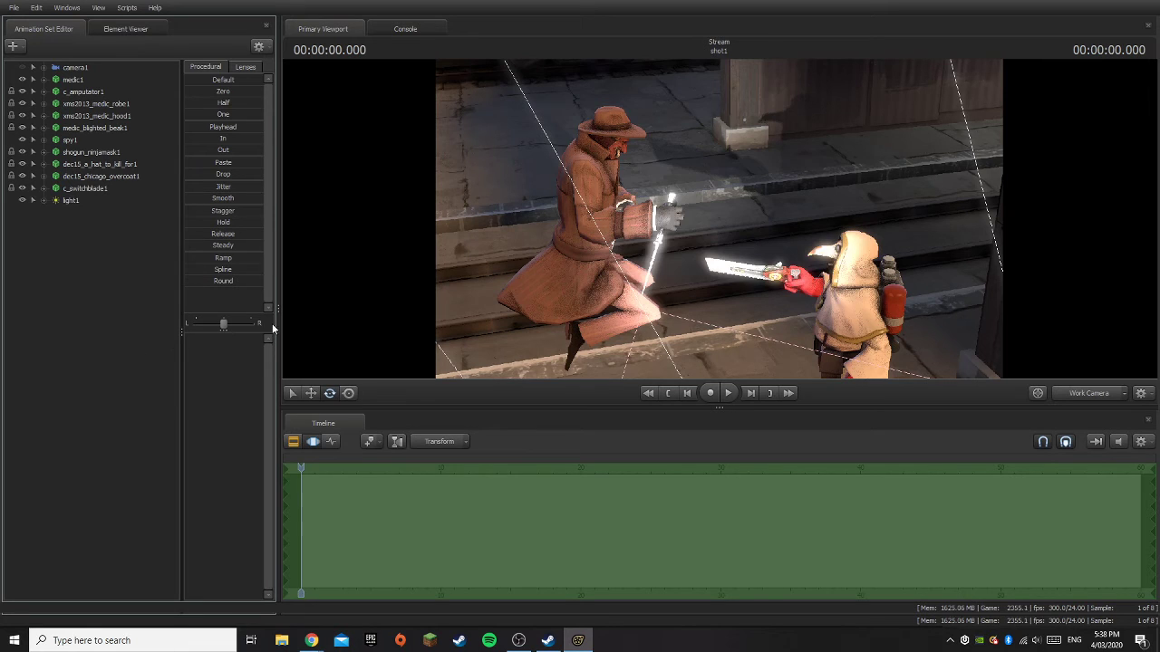
- Move light1 to a raised spot behind the spy and medic in the work camera
drag(938, 299, 953, 226)
drag(707, 150, 704, 226)
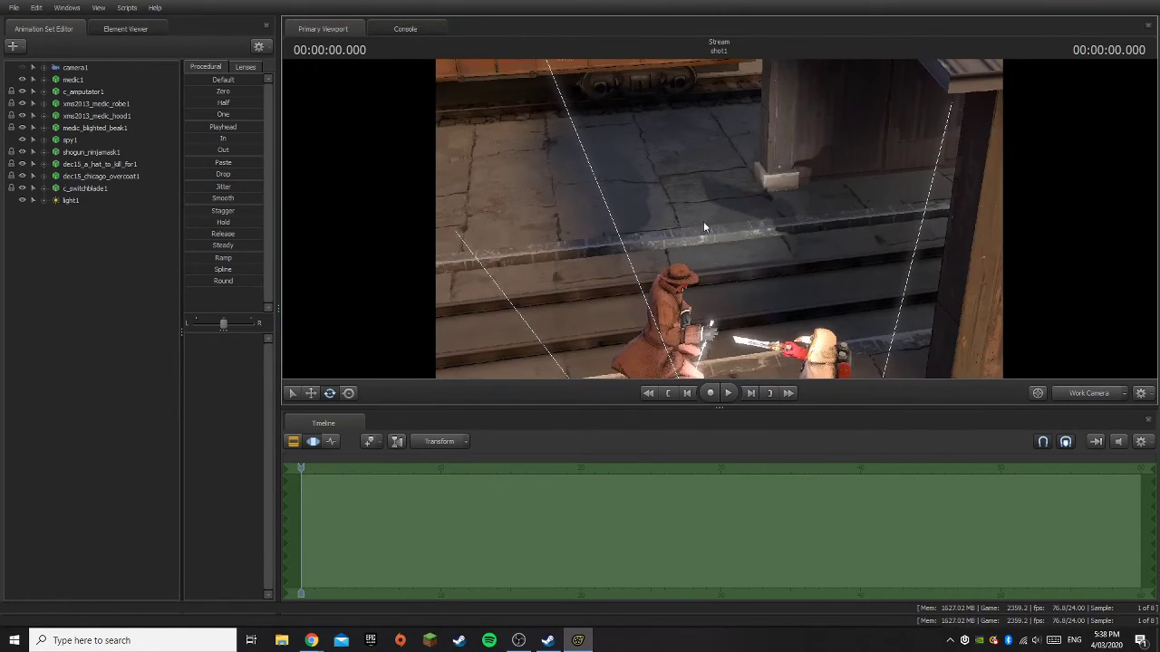
click(70, 201)
drag(476, 261, 450, 309)
click(311, 392)
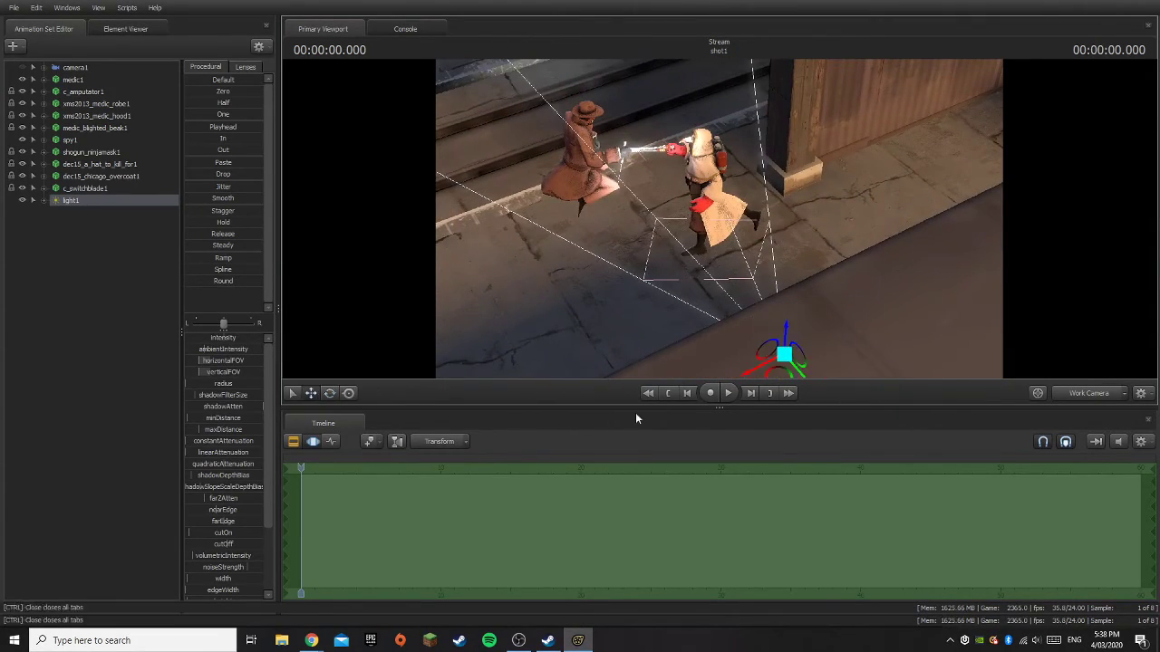
drag(798, 370, 583, 4)
drag(637, 216, 614, 208)
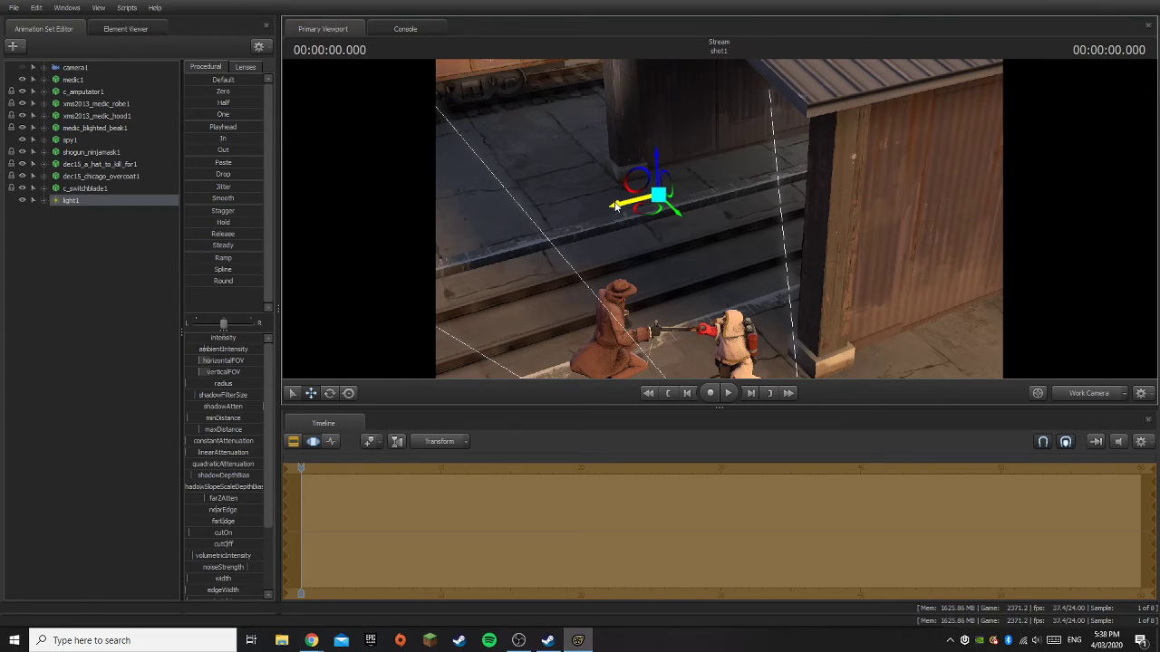
- Rotate light1 to point down toward the spy and shift it sideways above the two characters
click(328, 393)
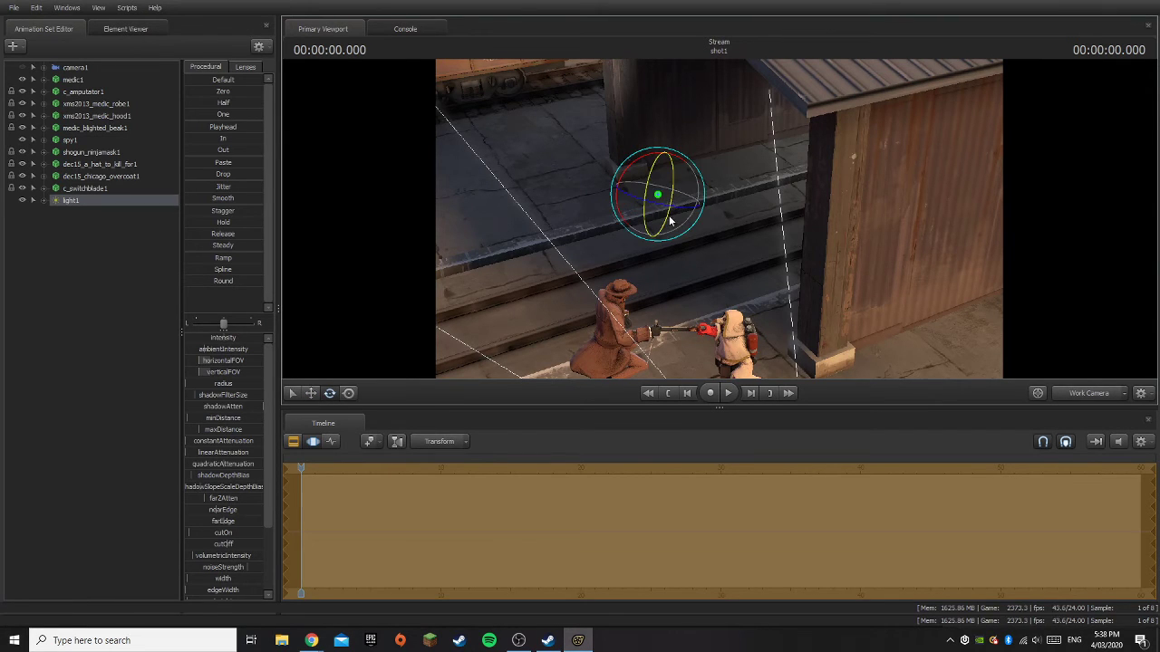
drag(670, 220, 686, 148)
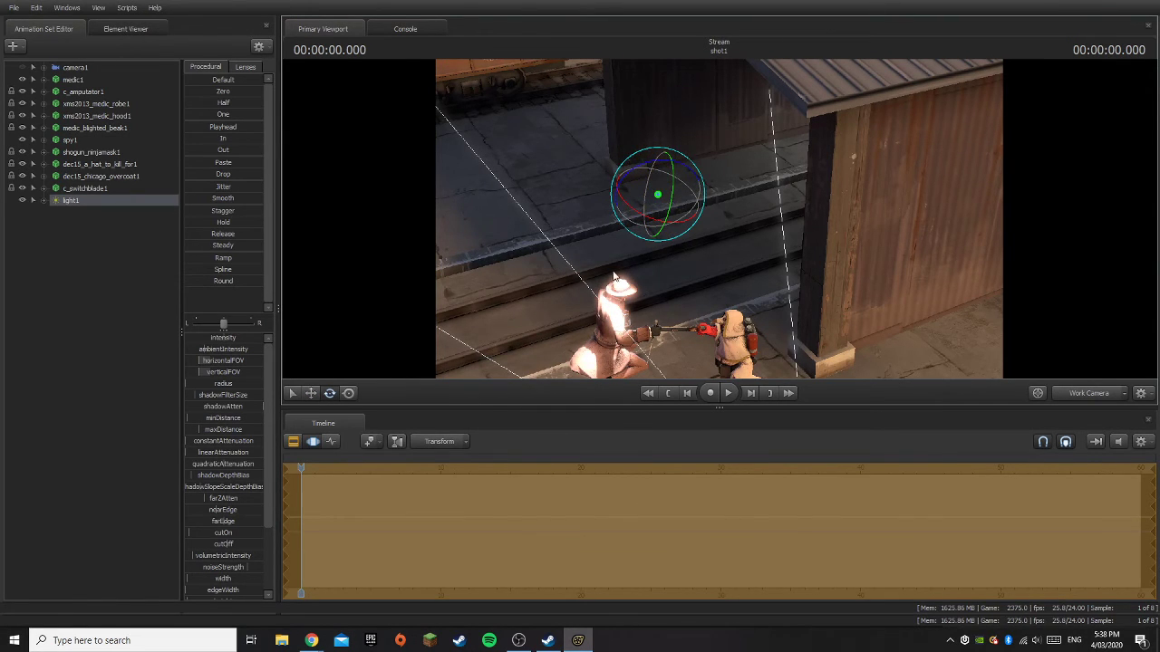
click(311, 393)
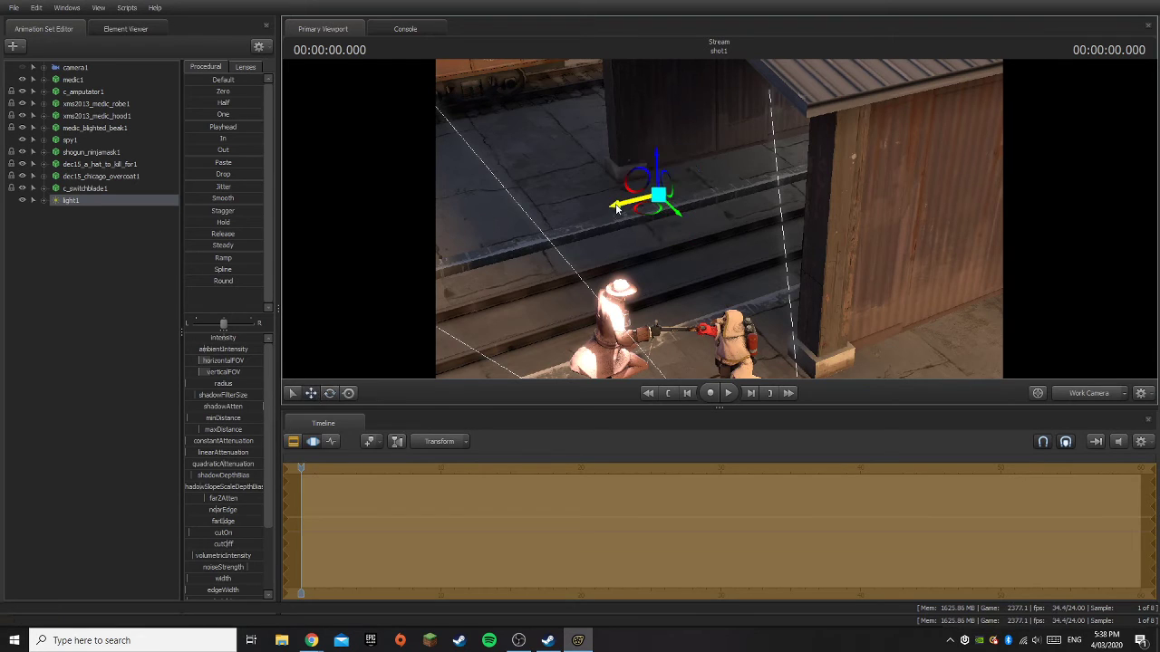
drag(616, 209, 650, 179)
click(329, 394)
drag(740, 273, 723, 366)
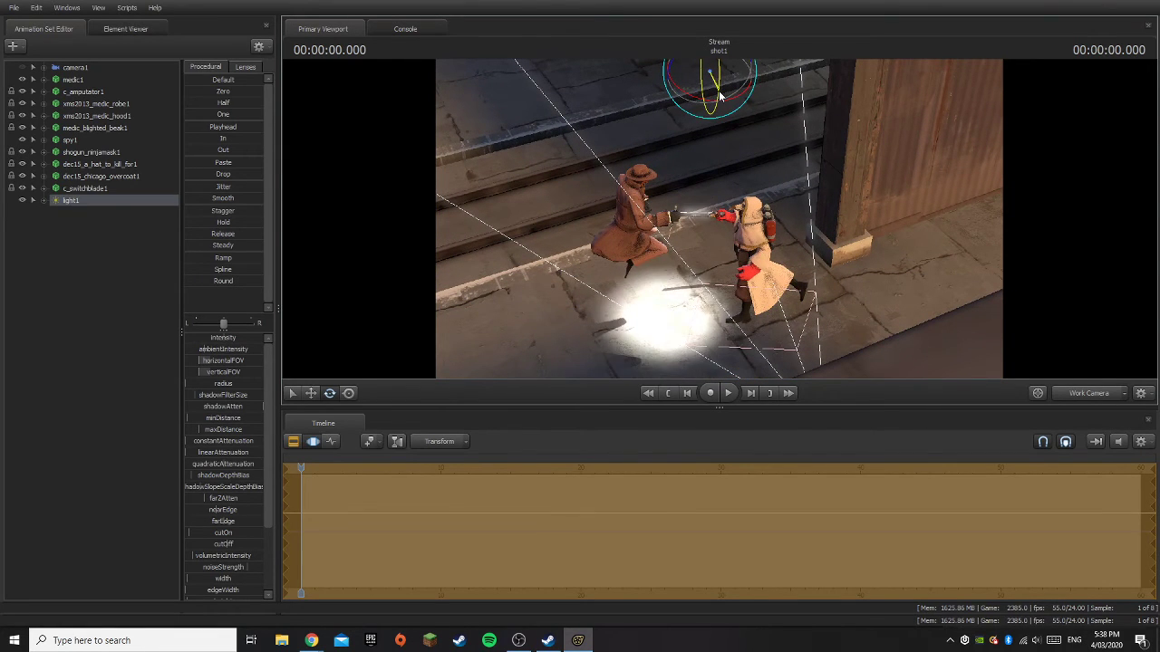
- Reposition and re-aim light1 to rim-light the spy from behind, and lower its intensity while viewing through camera1
click(311, 394)
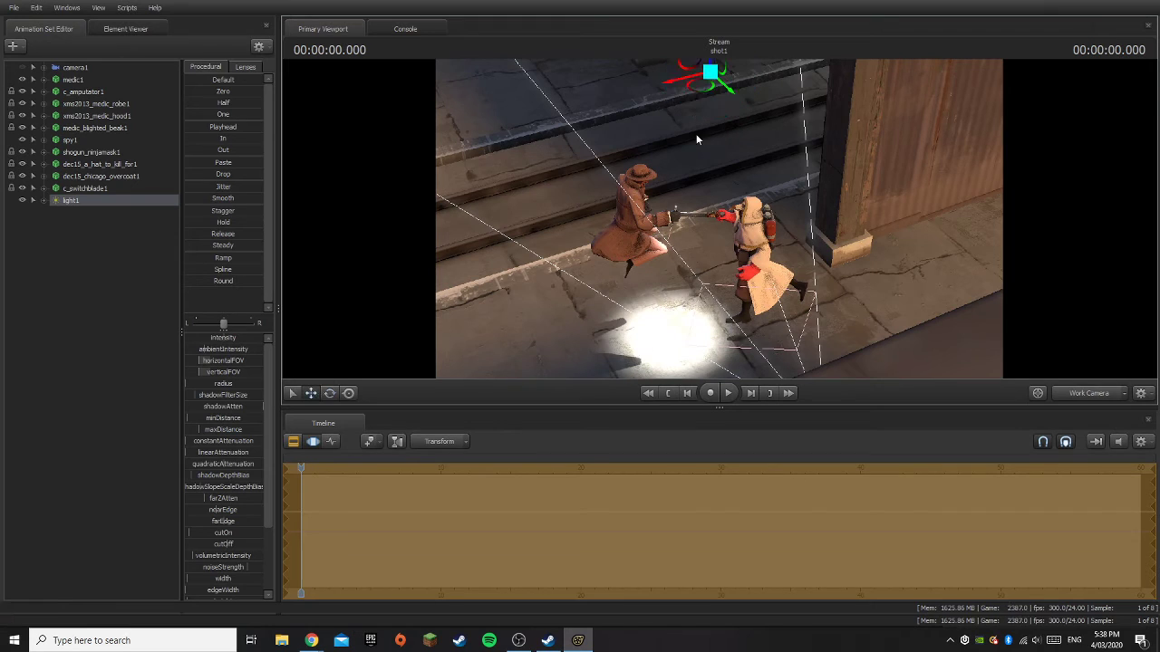
drag(681, 81, 521, 170)
click(329, 393)
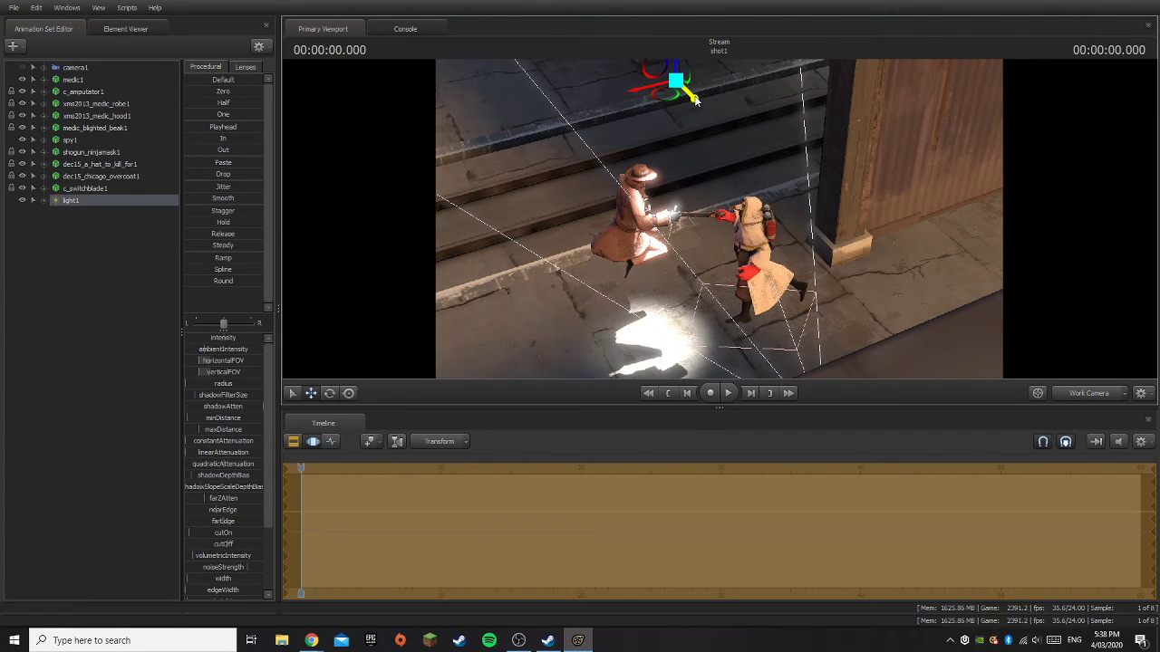
drag(696, 101, 691, 96)
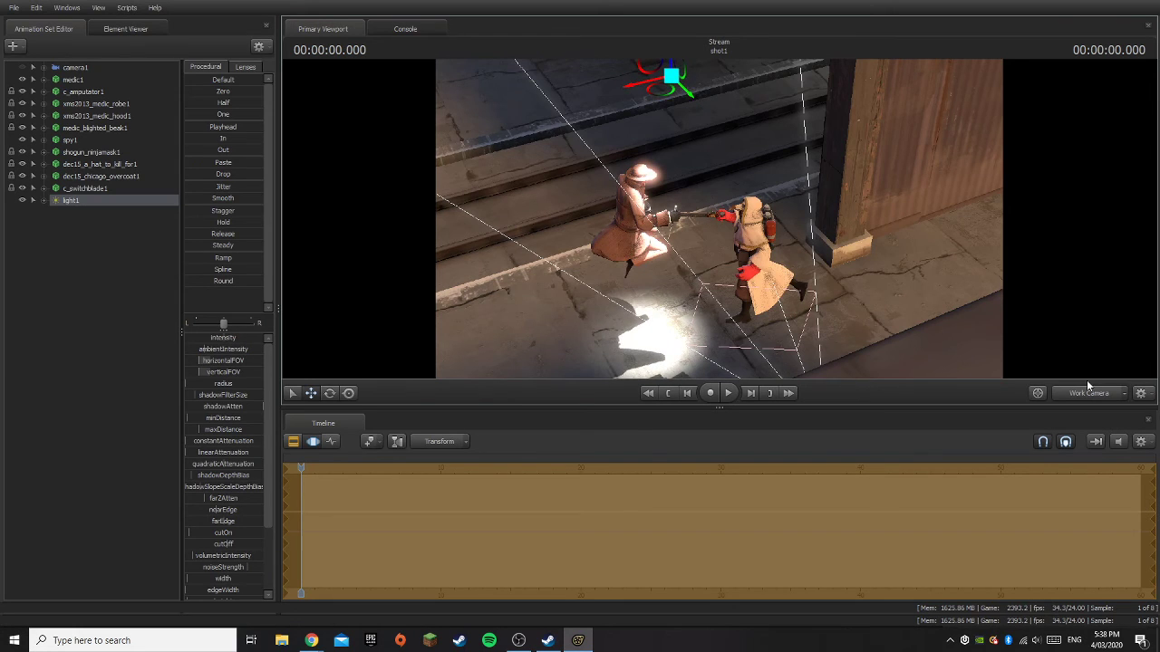
click(1089, 392)
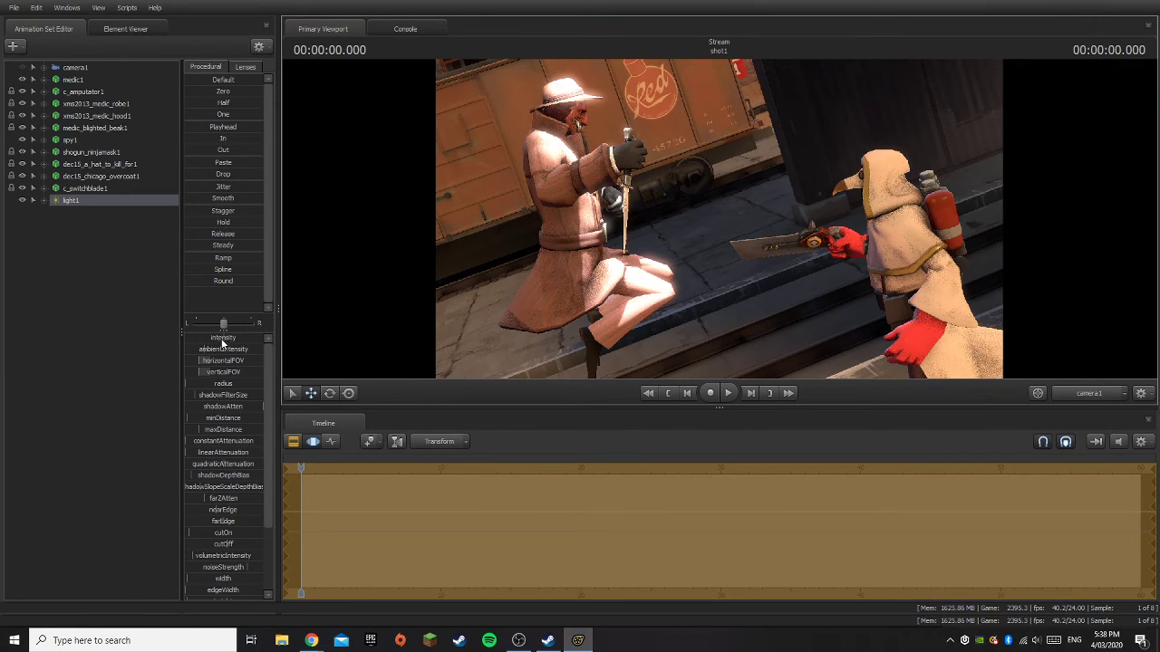
click(154, 357)
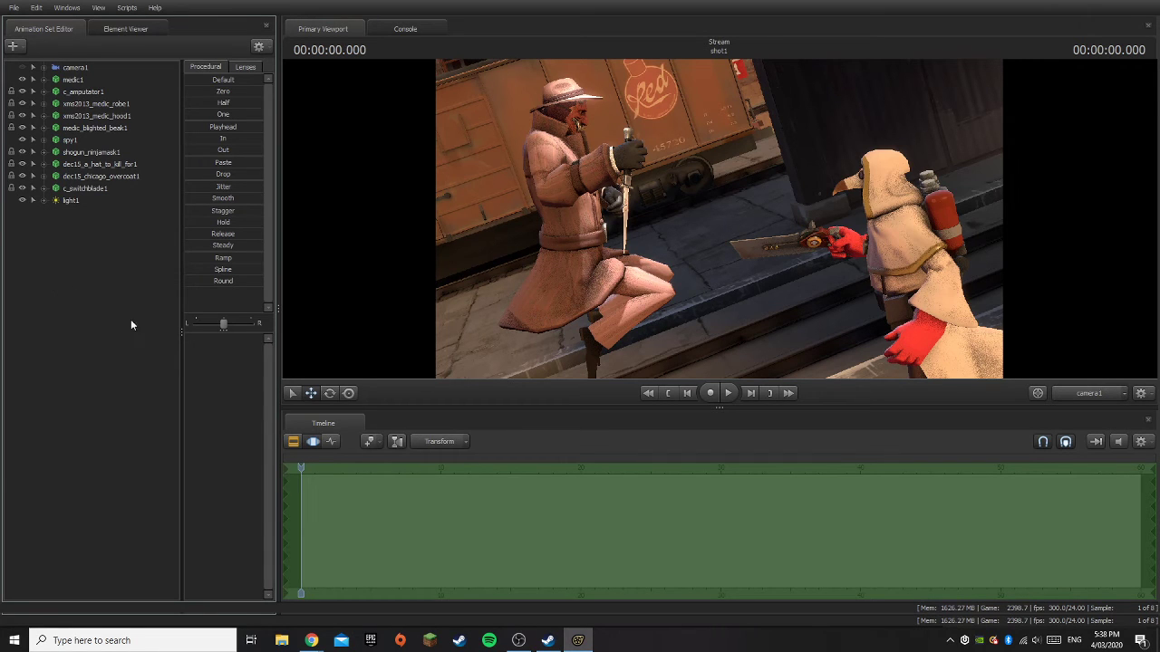
- Add a second light, light2, in the work camera and move it up behind the medic
click(1088, 392)
click(82, 212)
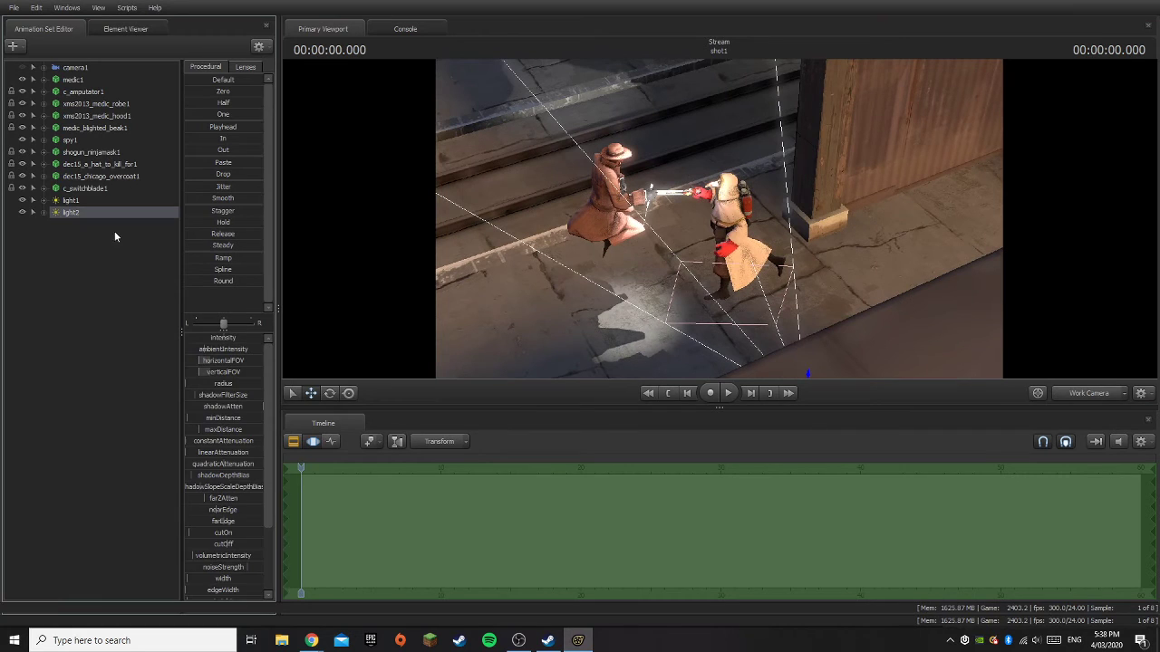
middle_drag(659, 344, 700, 233)
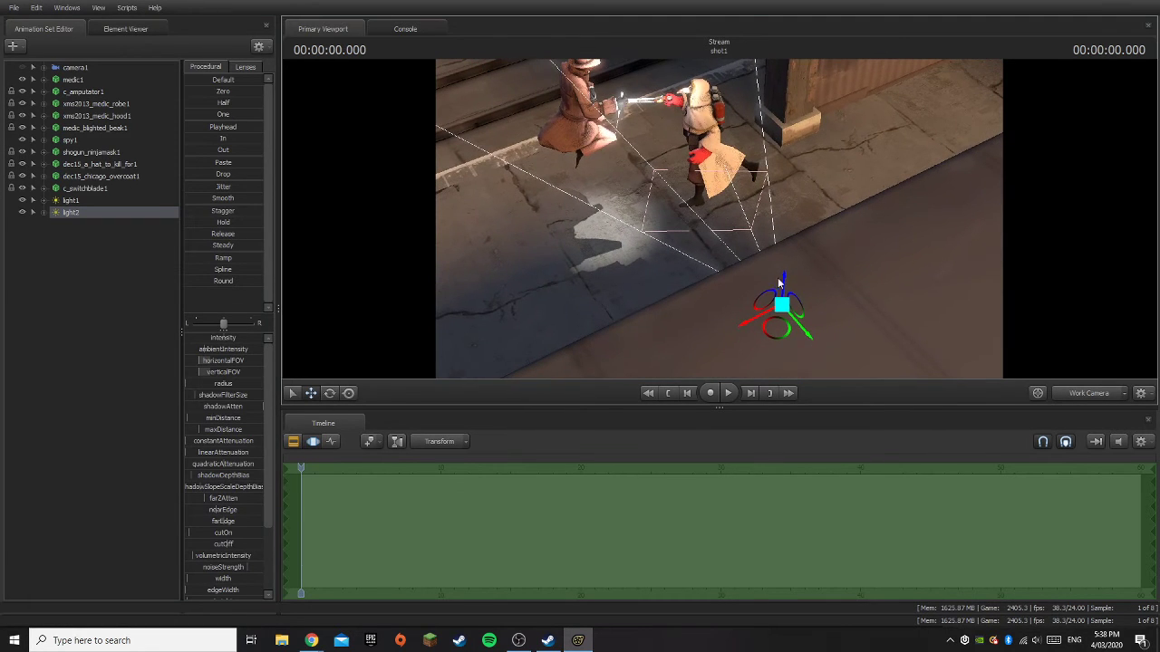
drag(777, 278, 757, 161)
drag(825, 185, 680, 68)
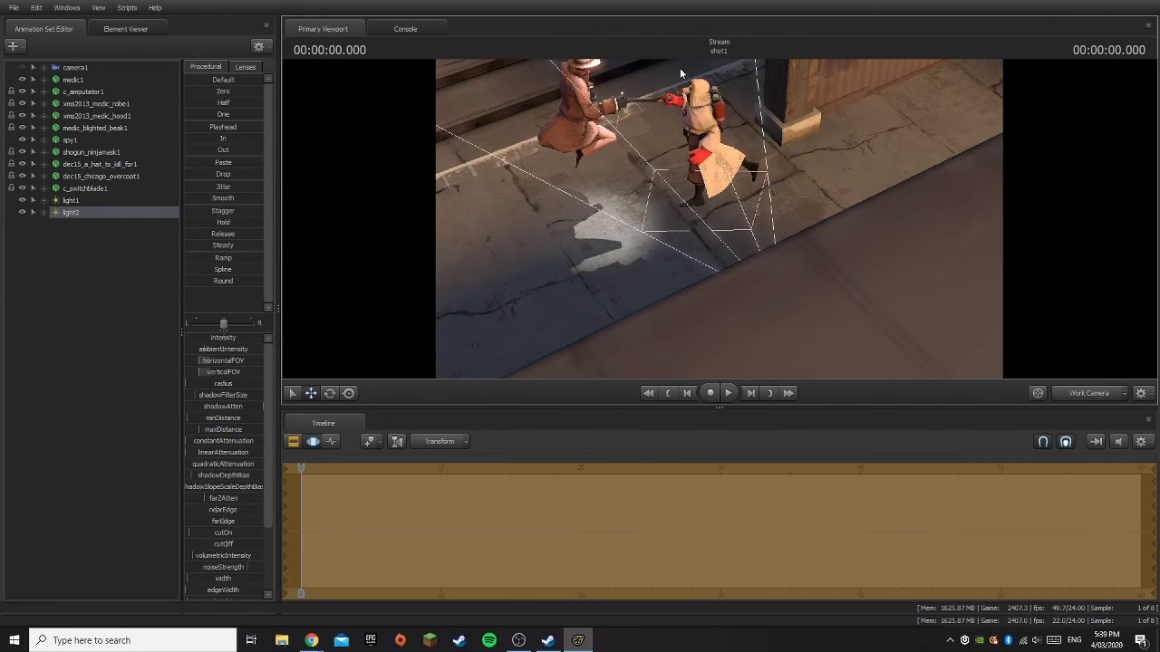
drag(711, 267, 764, 195)
- Adjust light2's position, rotate it down onto the medic, and lower its intensity while viewing through camera1
click(331, 393)
click(311, 393)
drag(835, 195, 760, 181)
click(329, 393)
mouse_move(732, 117)
mouse_down()
mouse_move(724, 111)
mouse_move(715, 126)
mouse_up()
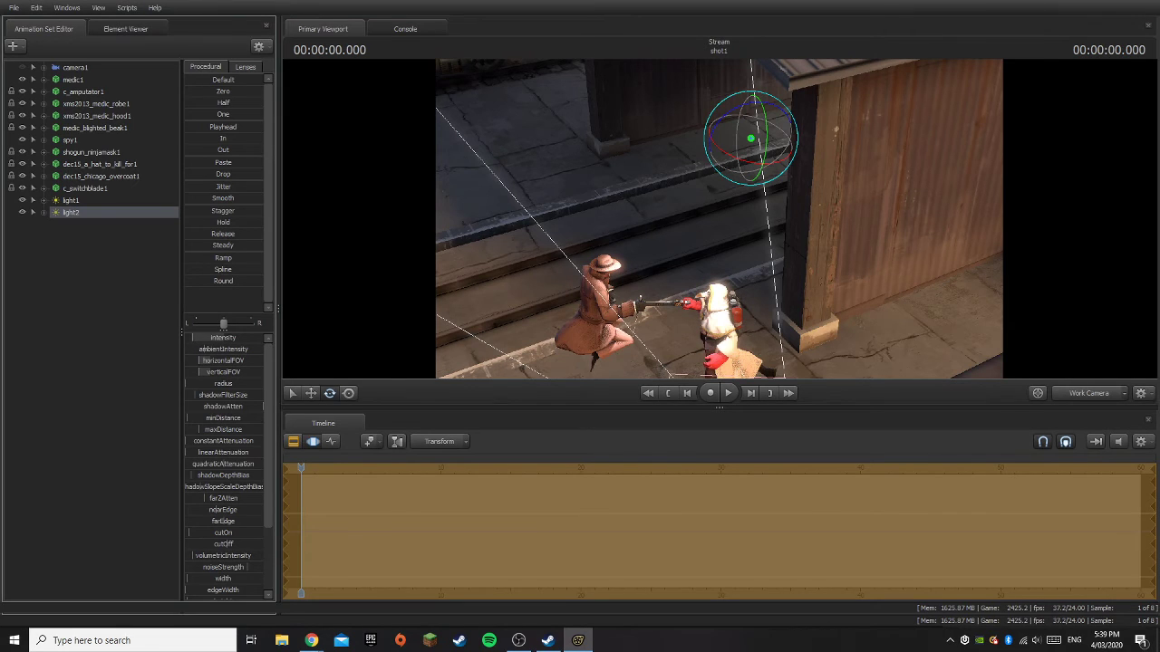
click(1100, 391)
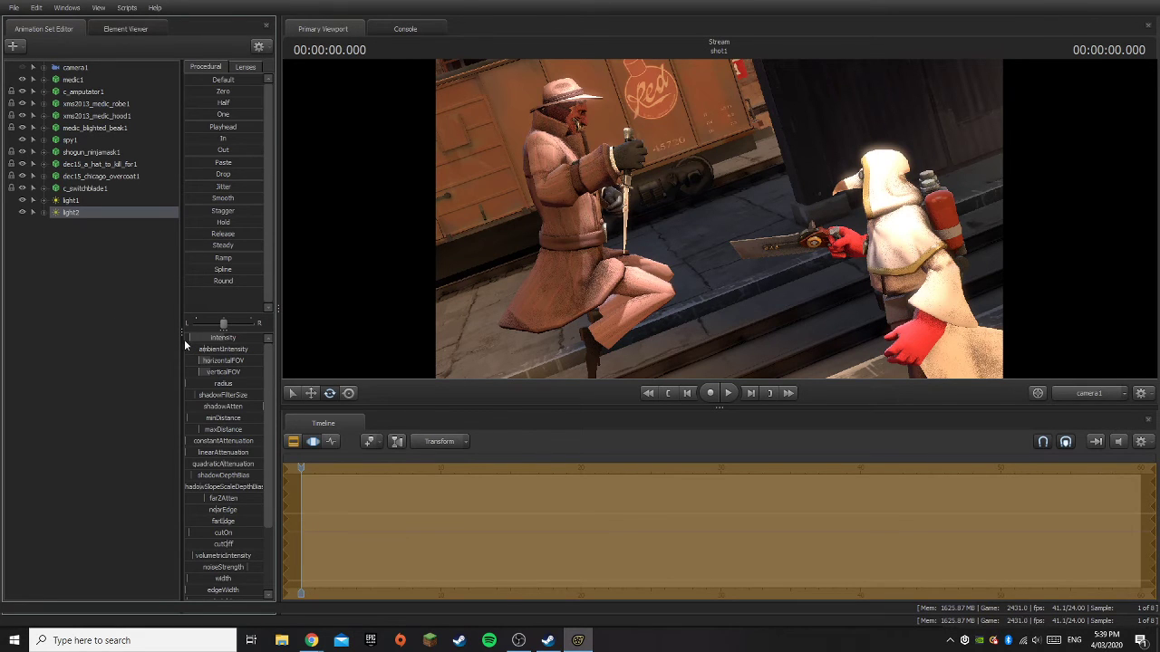
- Raise light2 higher above the medic and check the softened highlight through camera1
click(312, 394)
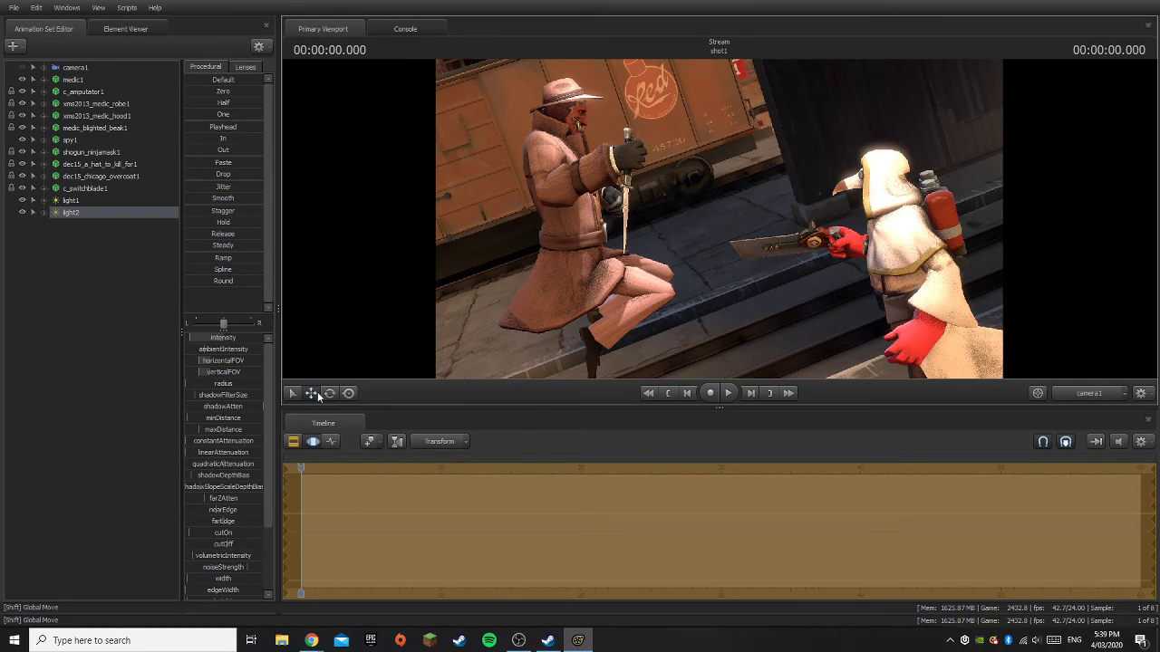
click(1098, 393)
drag(752, 113, 769, 27)
click(1104, 393)
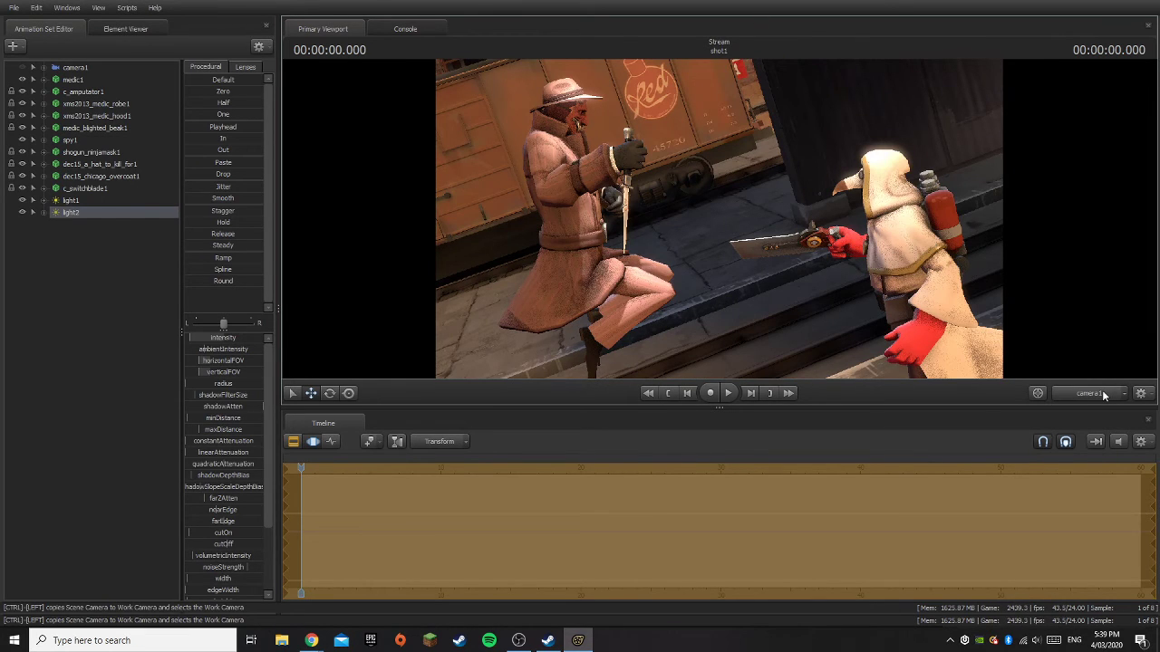
click(1102, 392)
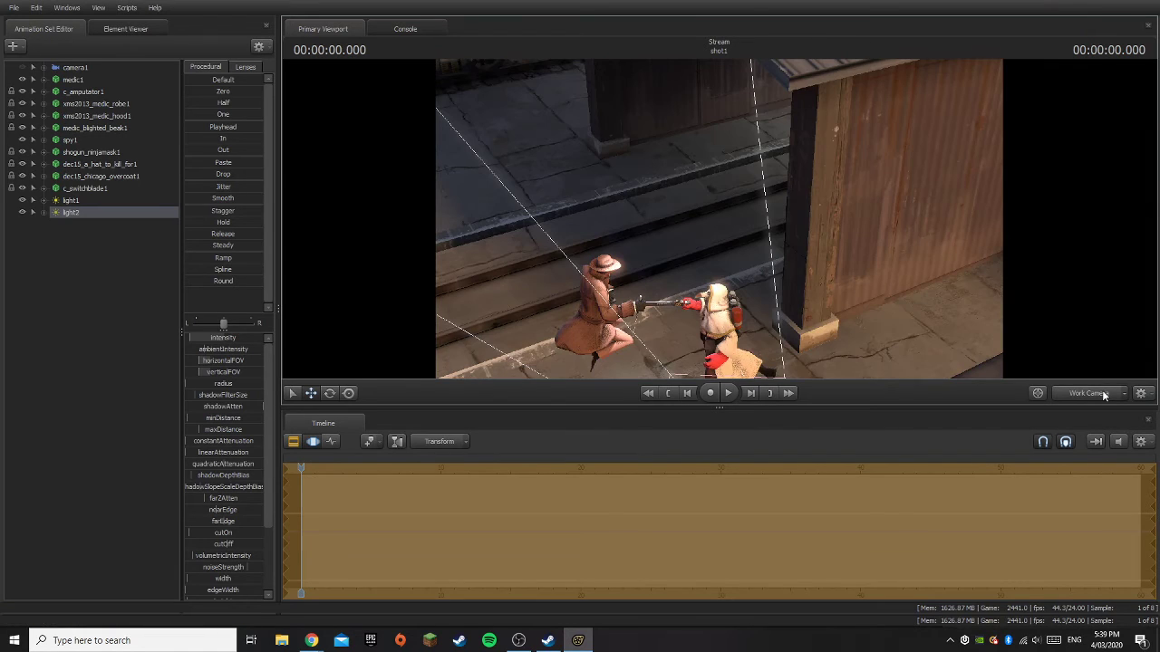
- Raise light1 higher above the spy and compare the lighting through camera1
click(76, 201)
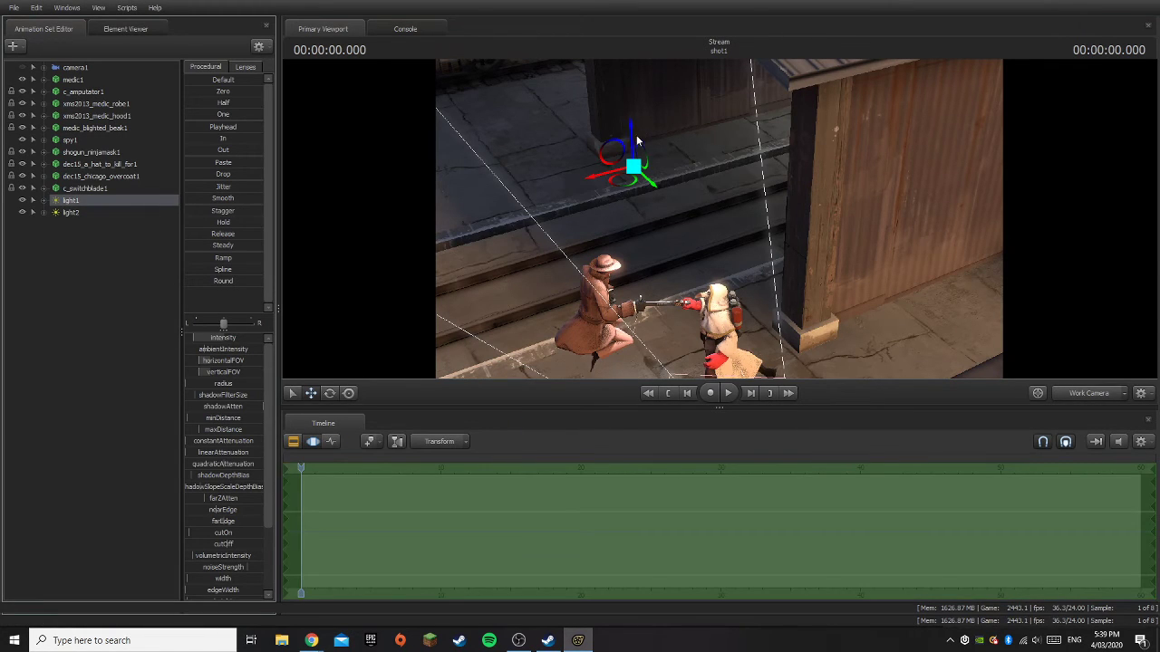
drag(636, 135, 627, 51)
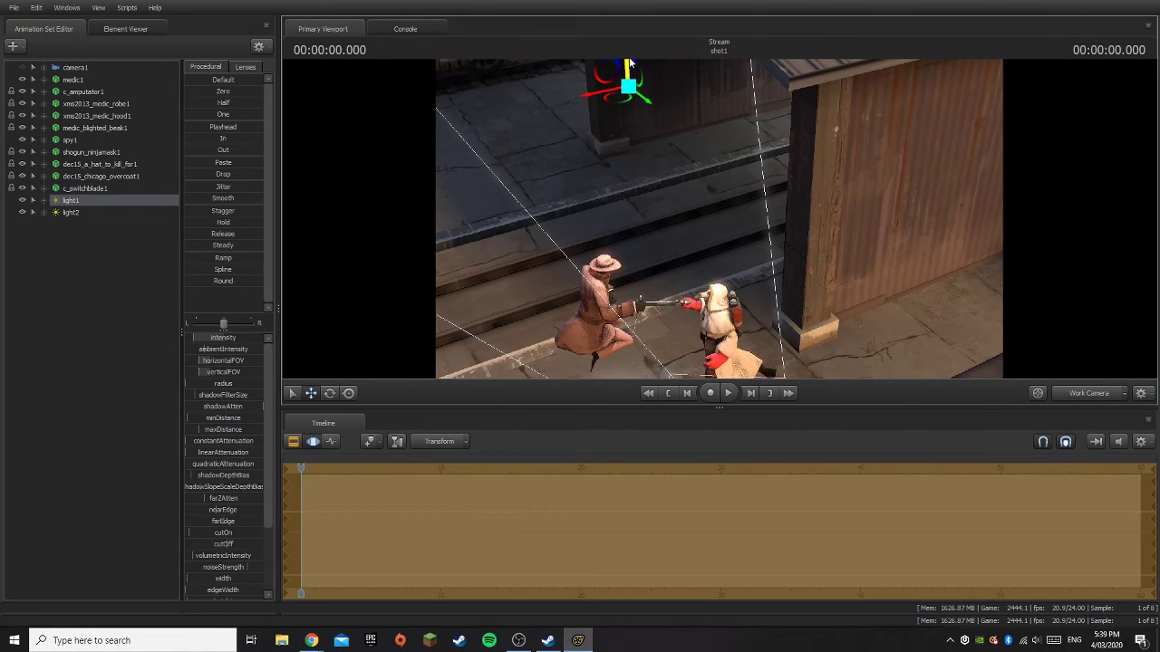
click(1093, 394)
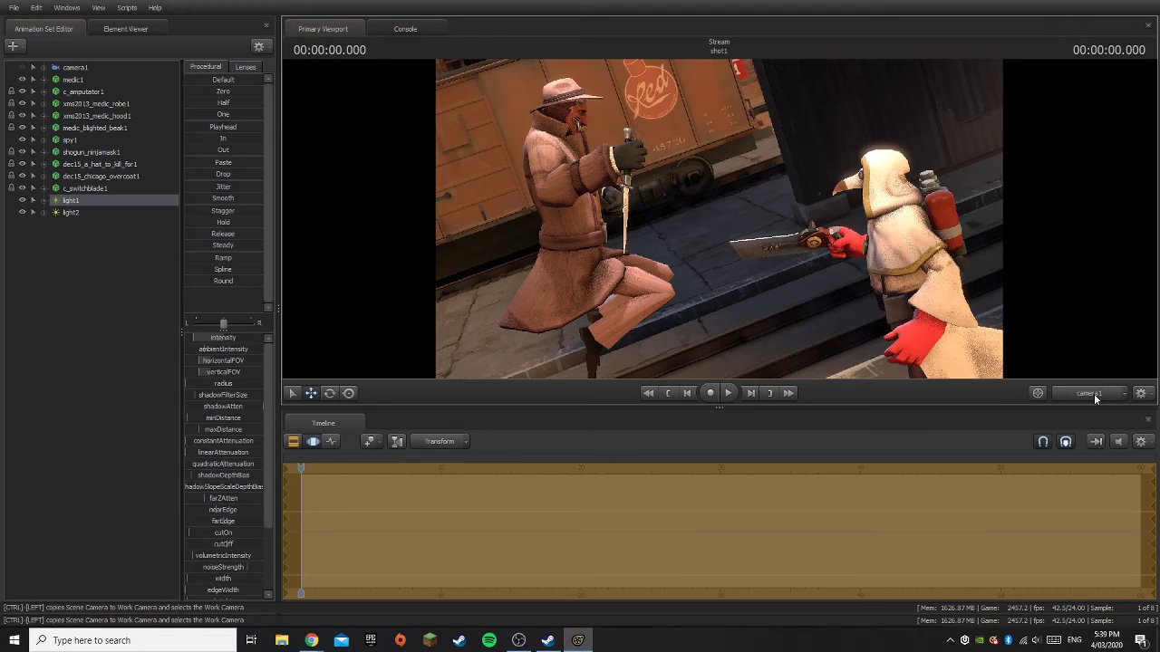
click(1094, 394)
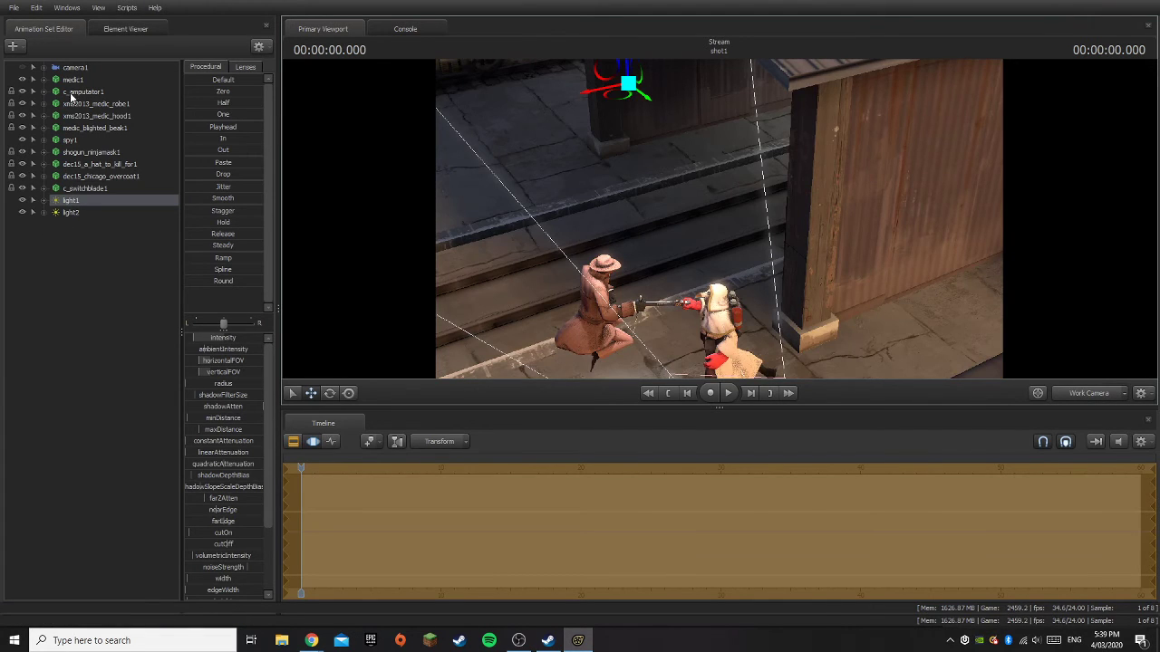
- Rotate the whole spy model slightly and check its new angle through camera1
click(70, 140)
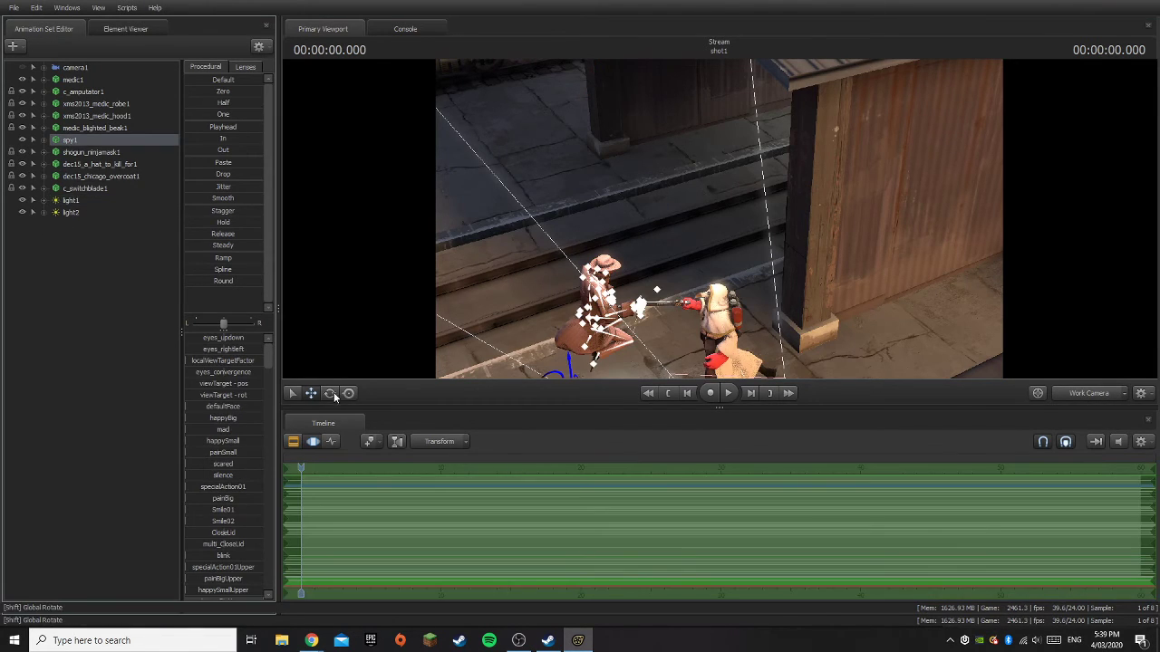
click(330, 393)
drag(666, 253, 715, 226)
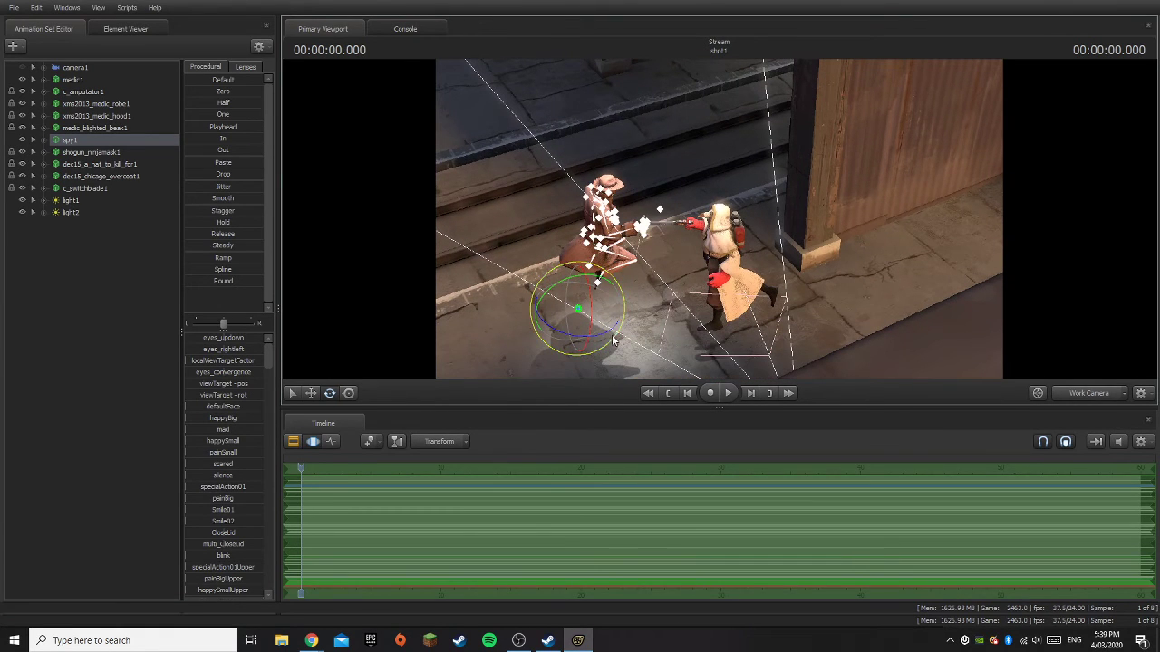
drag(612, 333, 605, 332)
click(1087, 397)
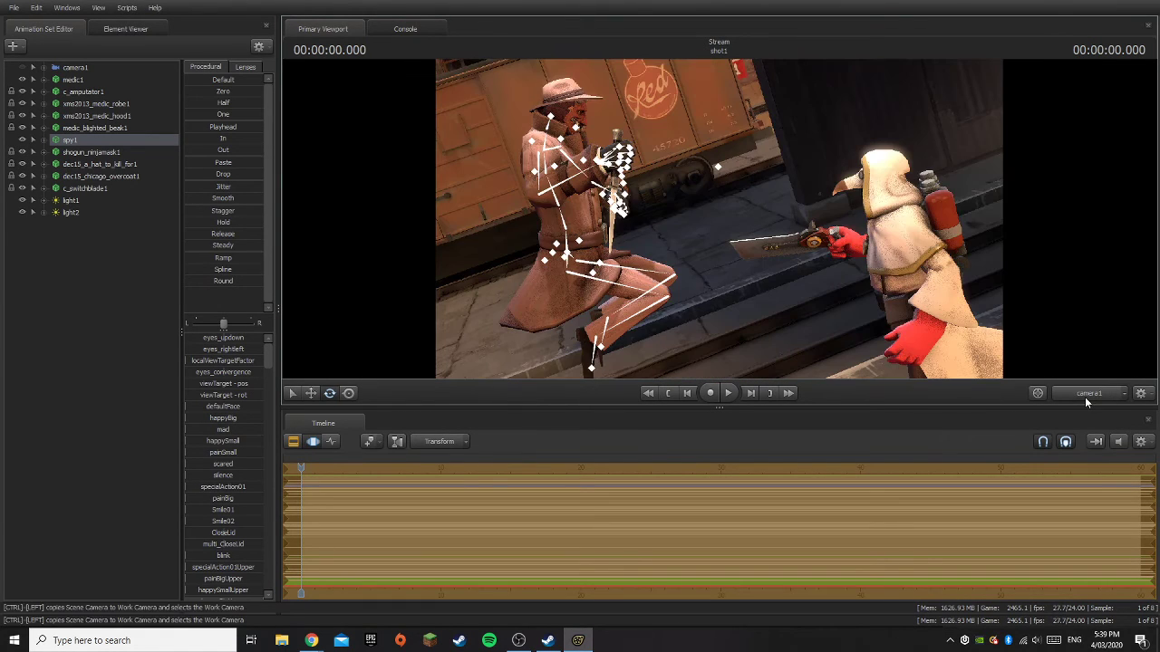
click(163, 377)
- Turn the whole medic model slightly in two small rotations, checking each through camera1
click(72, 80)
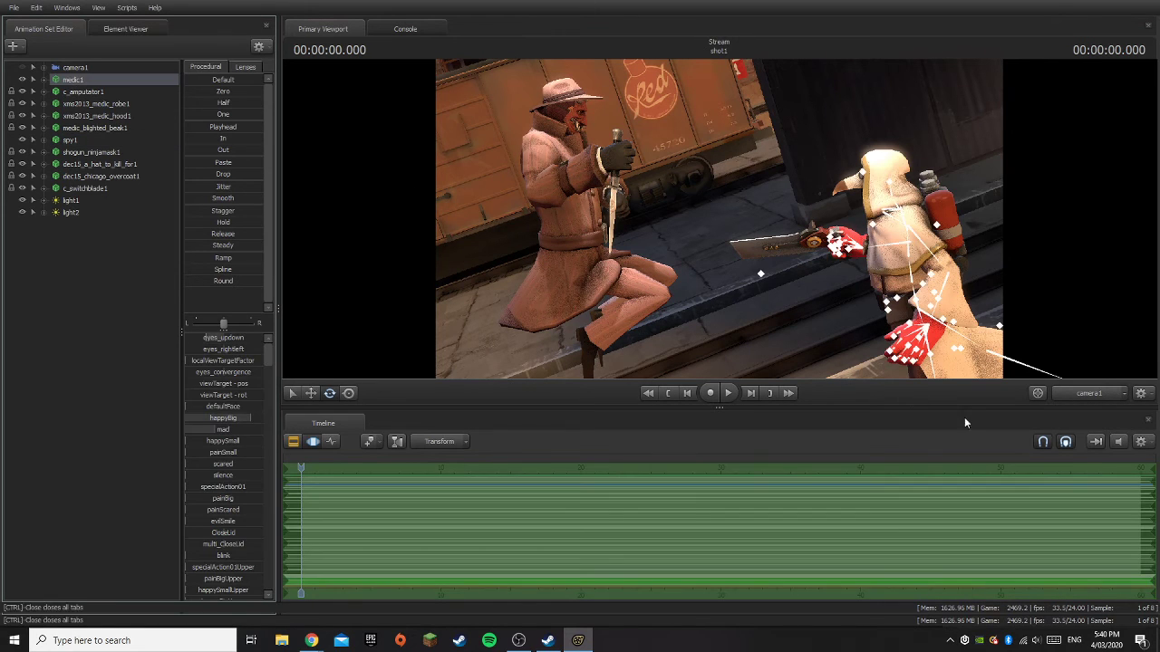
click(1095, 392)
drag(742, 343, 751, 343)
click(1092, 394)
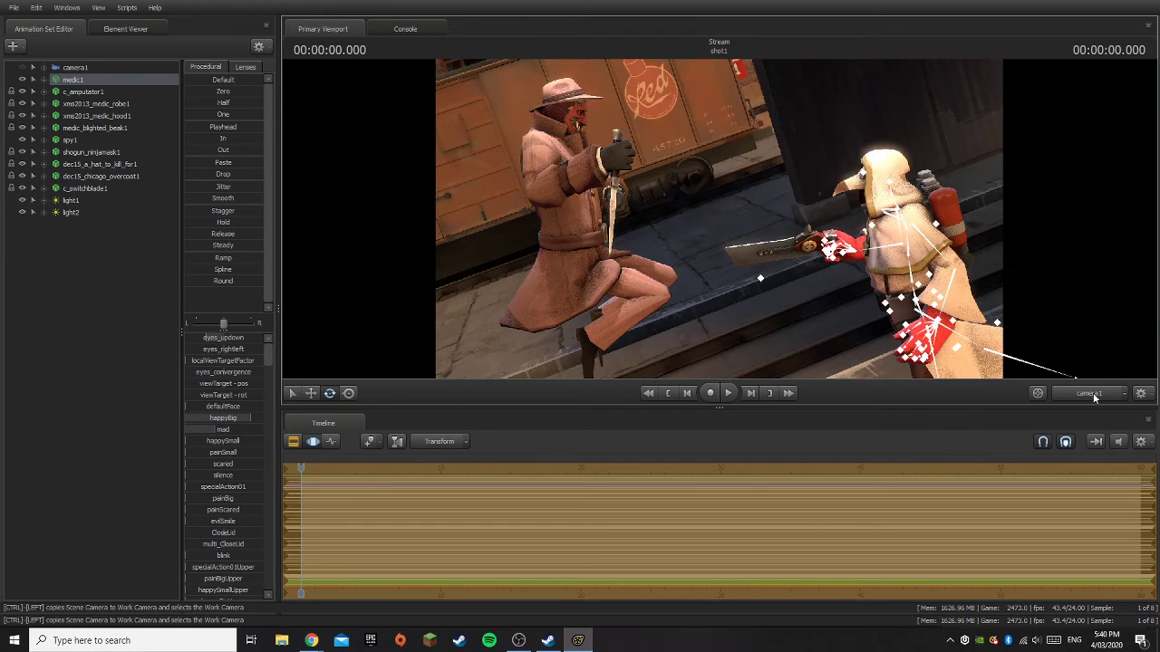
click(1091, 395)
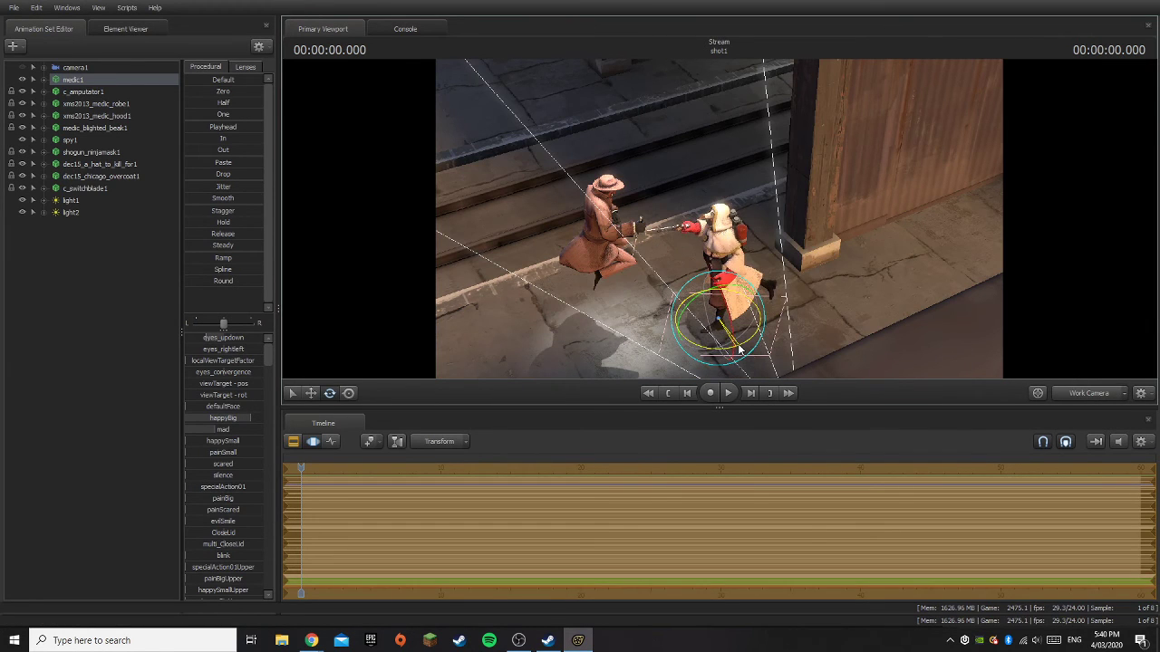
click(1102, 399)
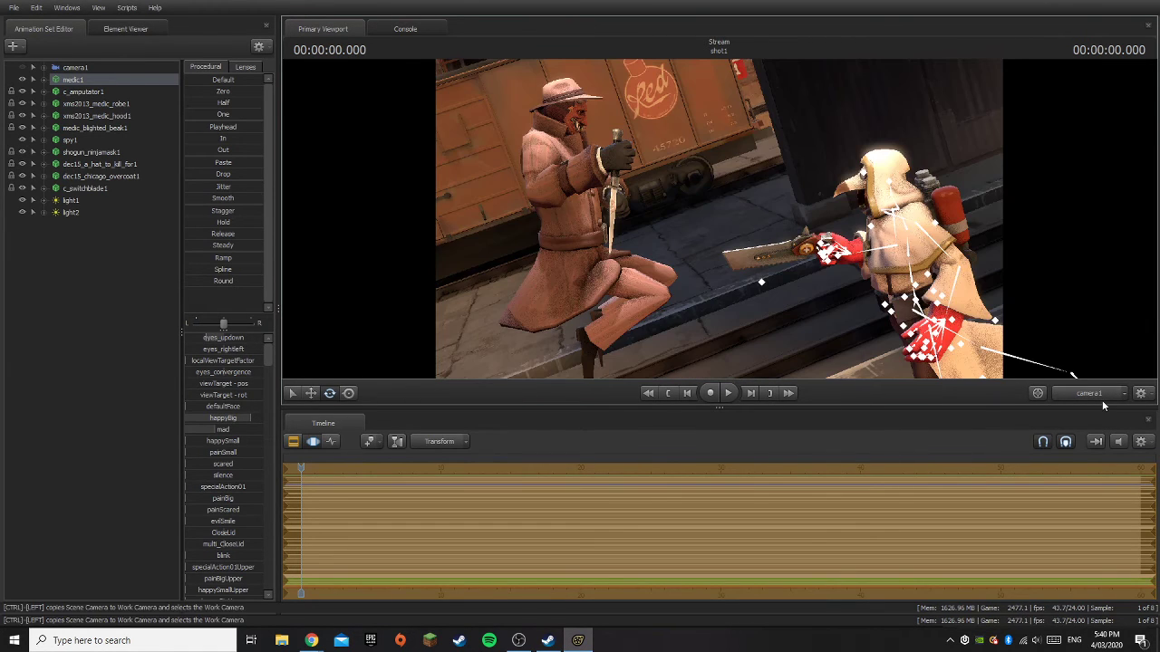
click(104, 335)
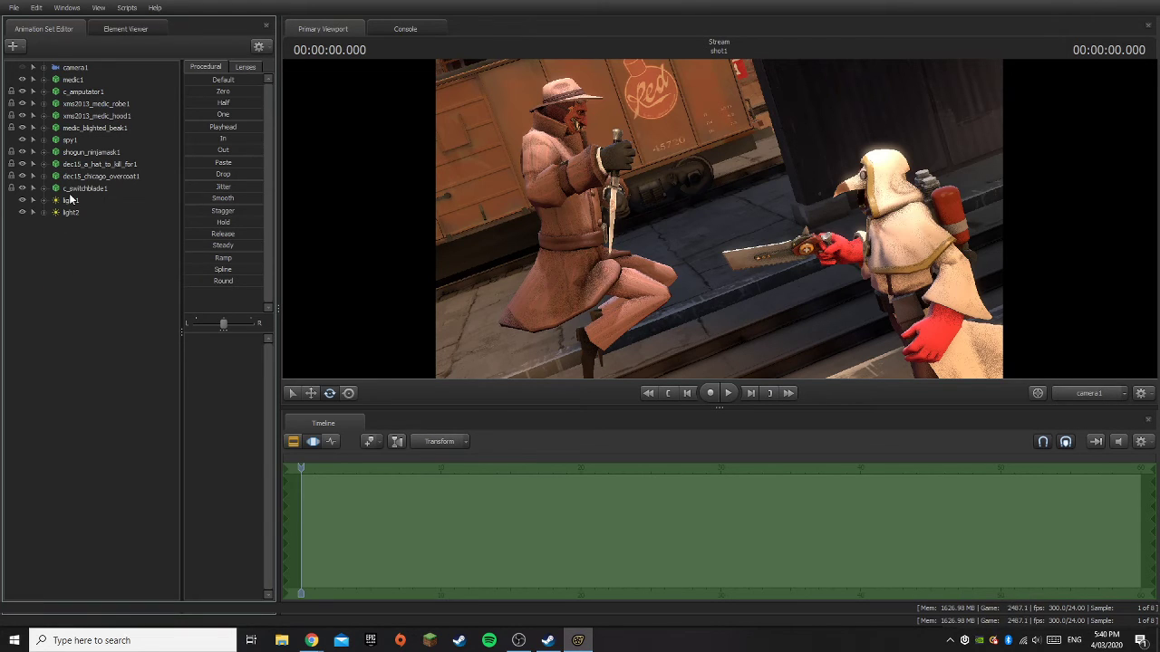
- Add the v_watch_leather_spy1 model to the scene and lock it to the spy
click(69, 140)
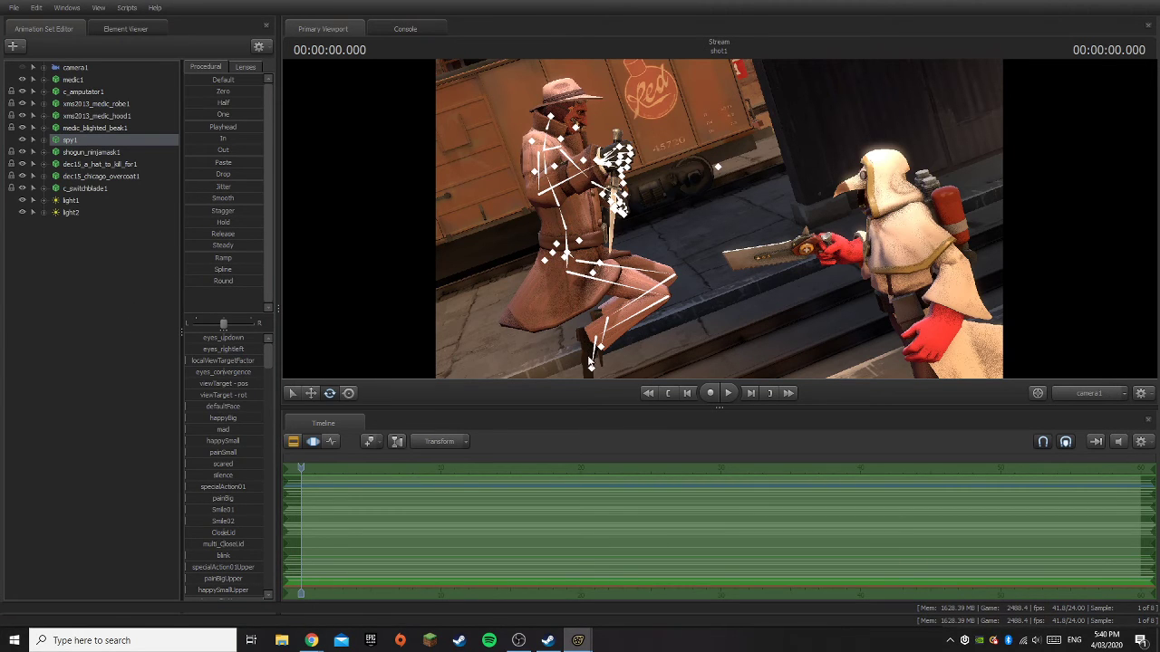
key(ctrl+z)
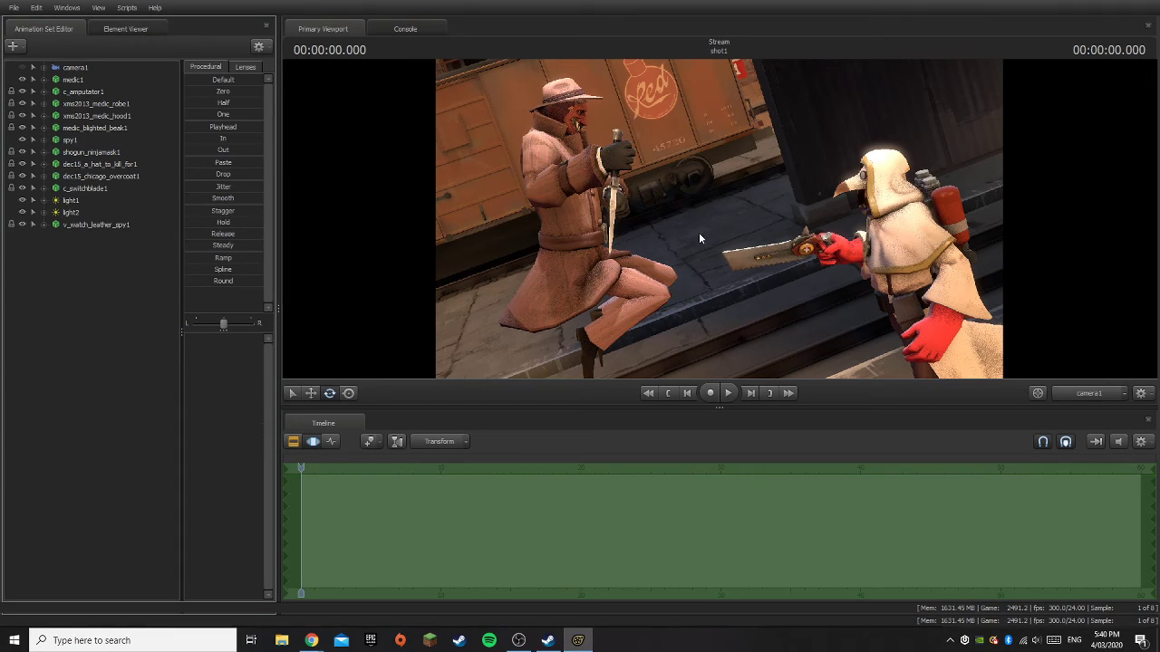
- Frame the spy's left hand in the work camera and zero v_watch_leather_spy1 onto the spy's arm
click(1094, 393)
mouse_move(719, 219)
mouse_down()
mouse_move(629, 188)
mouse_move(597, 195)
mouse_move(591, 180)
mouse_move(720, 224)
mouse_move(716, 290)
mouse_move(739, 331)
mouse_move(736, 310)
mouse_move(775, 355)
mouse_move(815, 349)
mouse_move(829, 367)
mouse_move(719, 217)
mouse_up()
key(w)
key(w)
click(80, 224)
key(s)
key(w)
key(a)
key(s)
key(w)
click(219, 93)
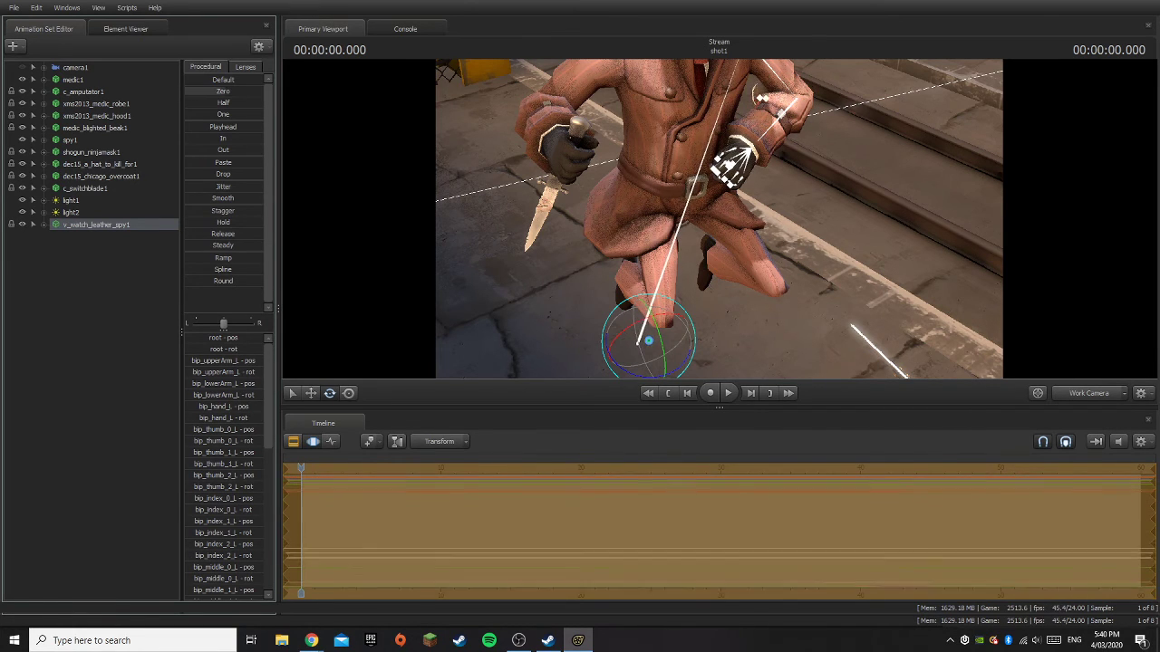
- Try zeroing v_watch_leather_spy1 onto the spy again, inspecting its placement around his arm
drag(249, 98, 257, 101)
drag(644, 208, 534, 204)
key(w)
key(d)
key(d)
key(s)
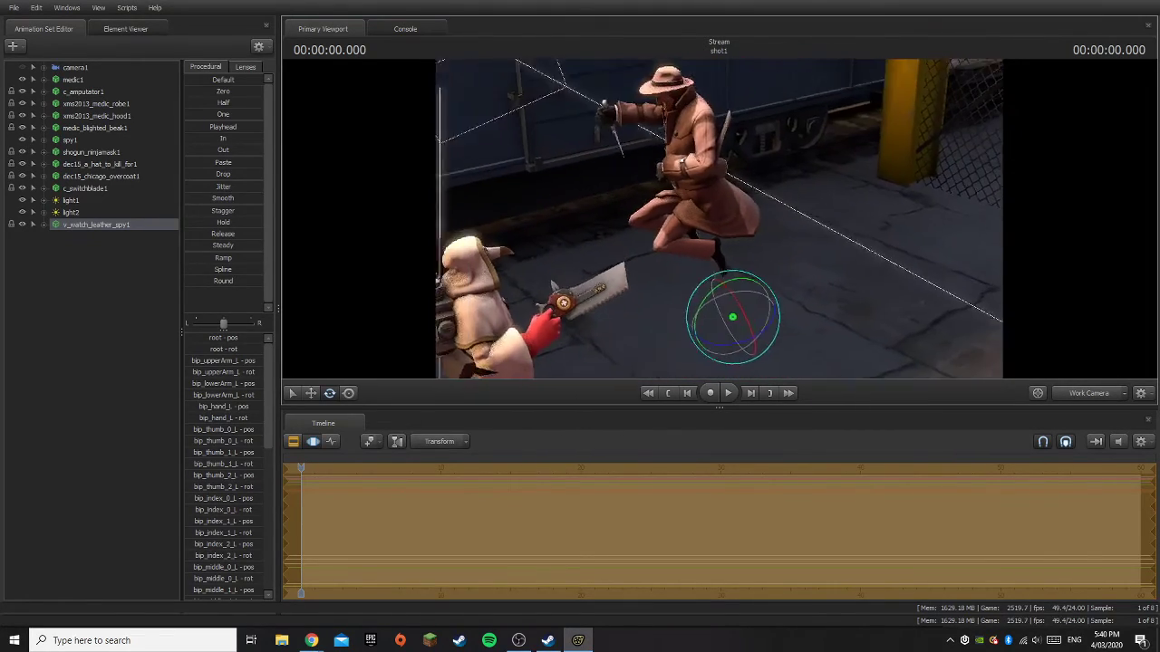
drag(675, 241, 698, 230)
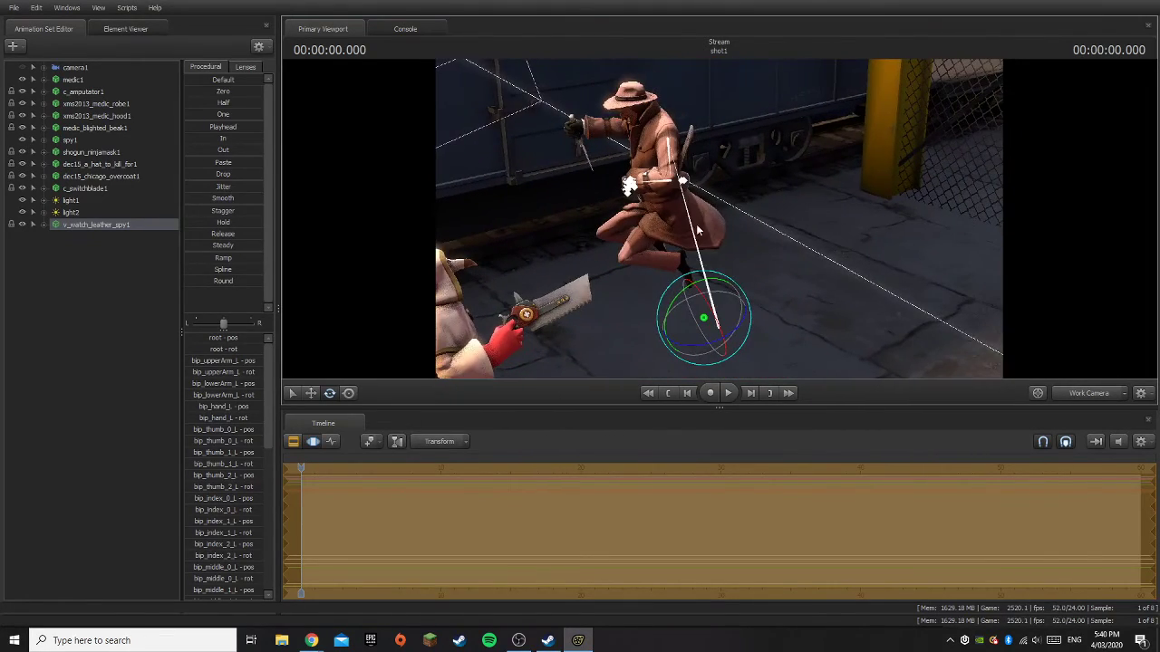
click(207, 90)
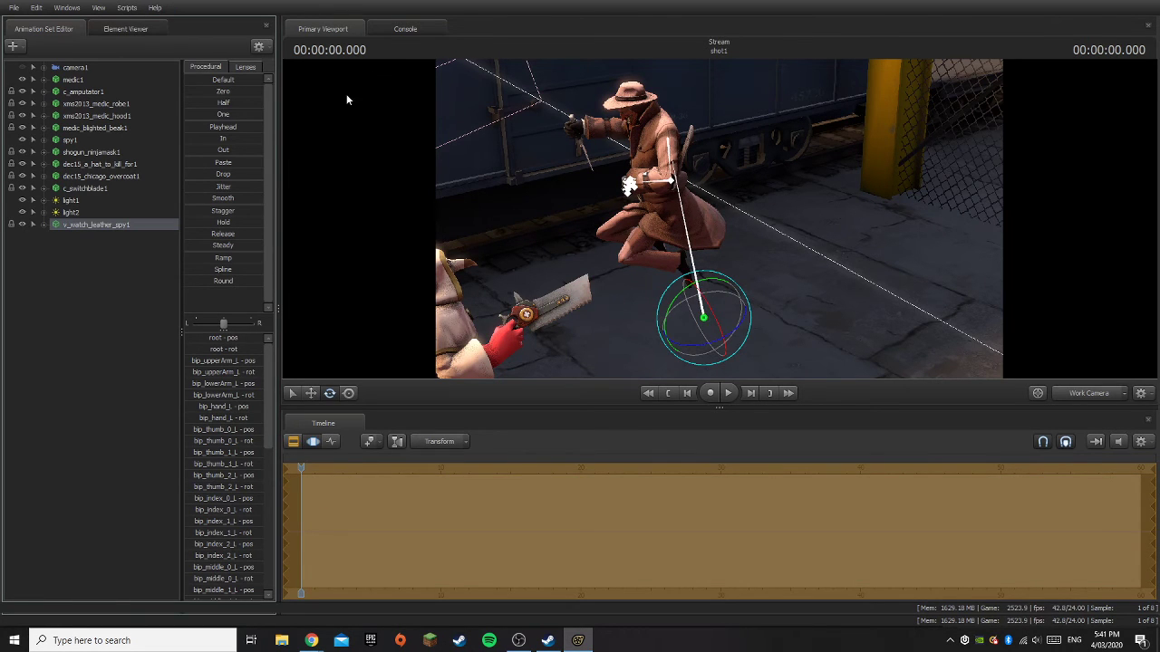
- Delete v_watch_leather_spy1 from the scene
click(93, 270)
drag(685, 268, 685, 267)
click(78, 224)
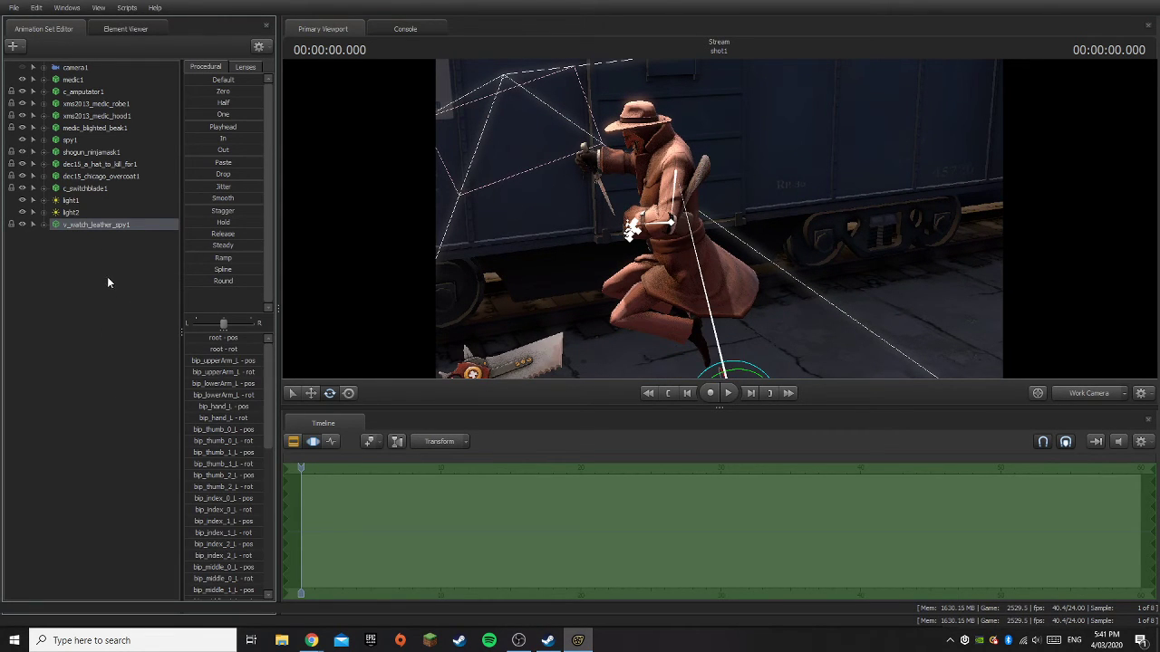
key(Delete)
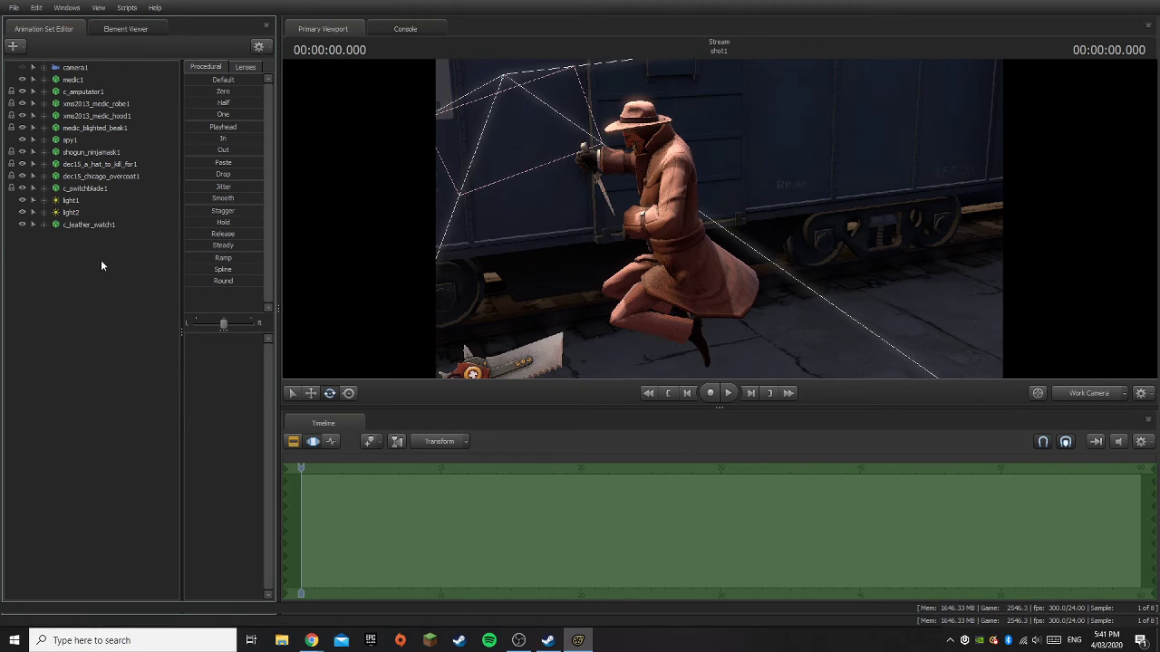
- Try locking c_leather_watch1 to the spy and zeroing it, and inspect where the watch sits
drag(69, 141, 86, 226)
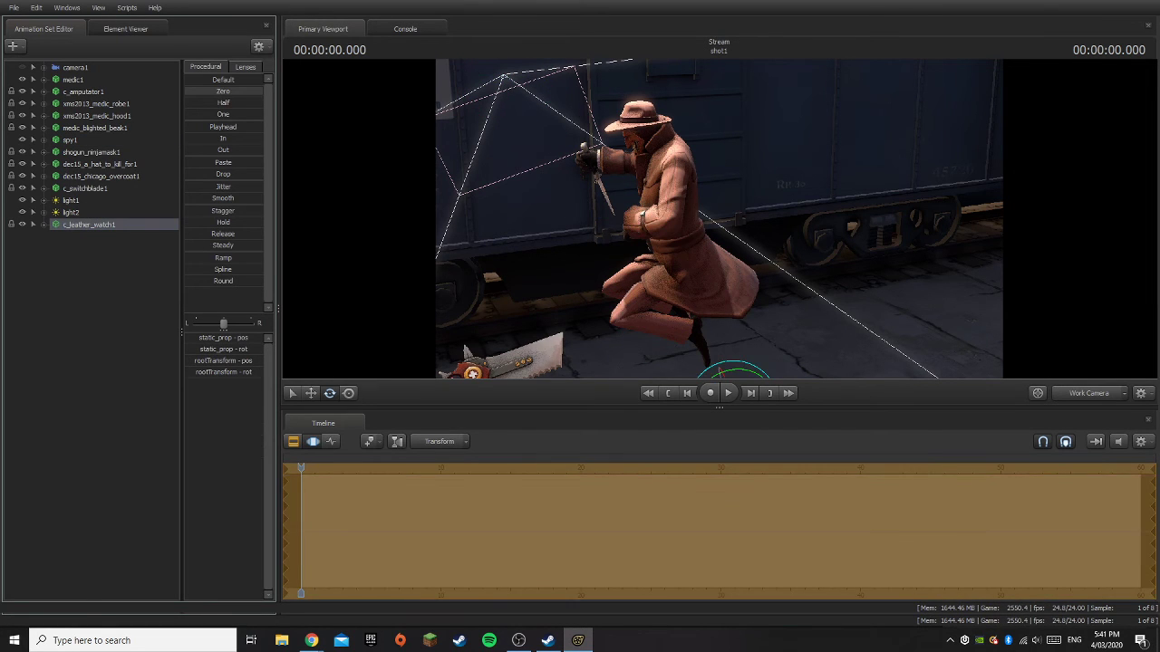
click(147, 325)
drag(662, 285, 684, 370)
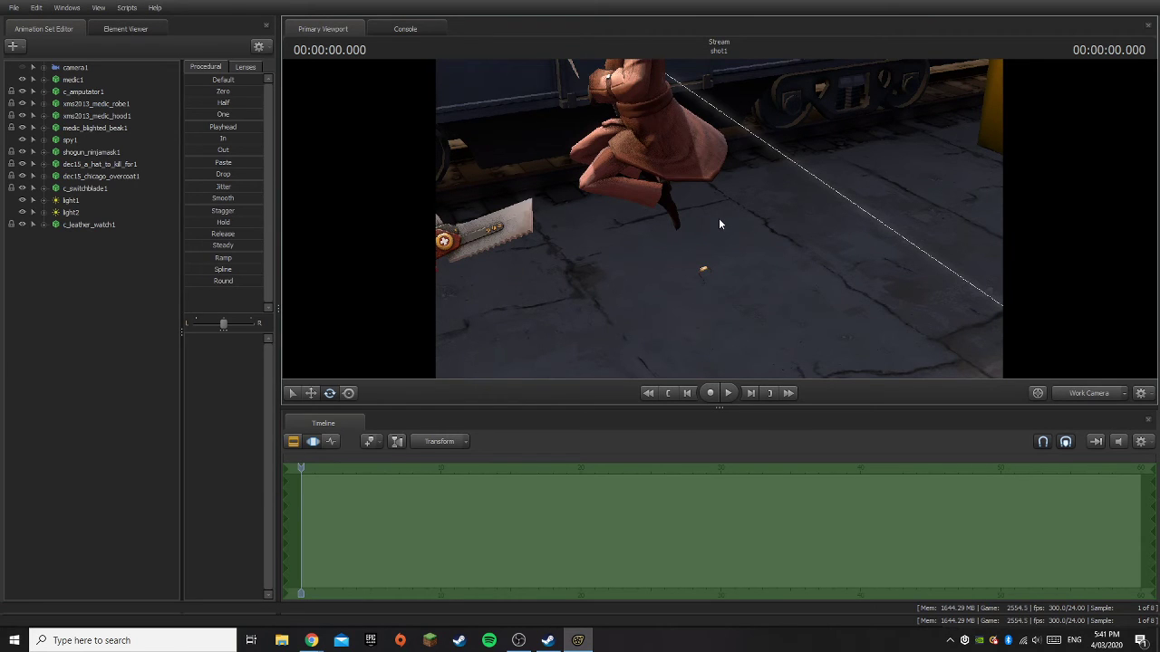
key(ctrl)
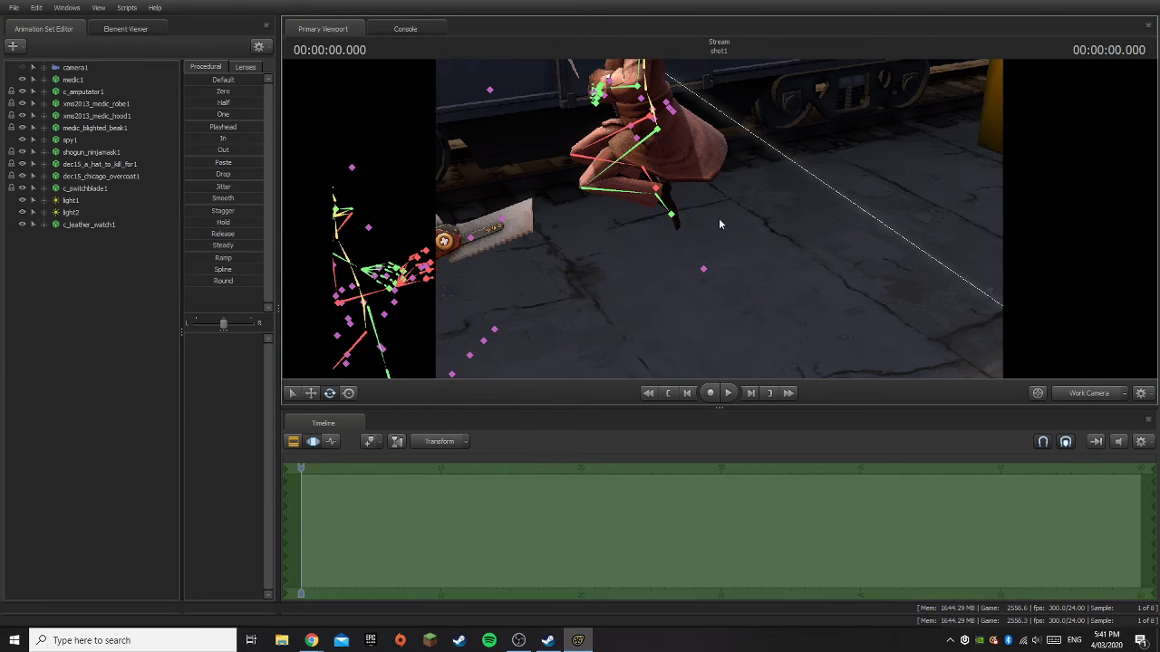
- Delete c_leather_watch1 from the scene and return to the camera1 view
click(78, 225)
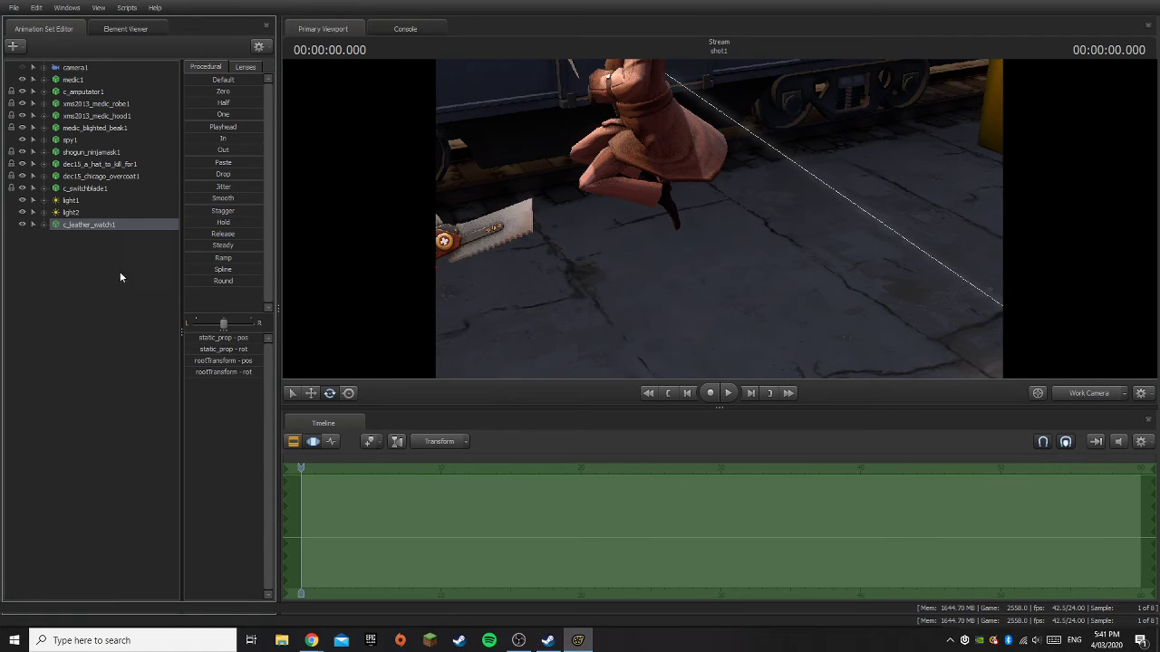
key(Delete)
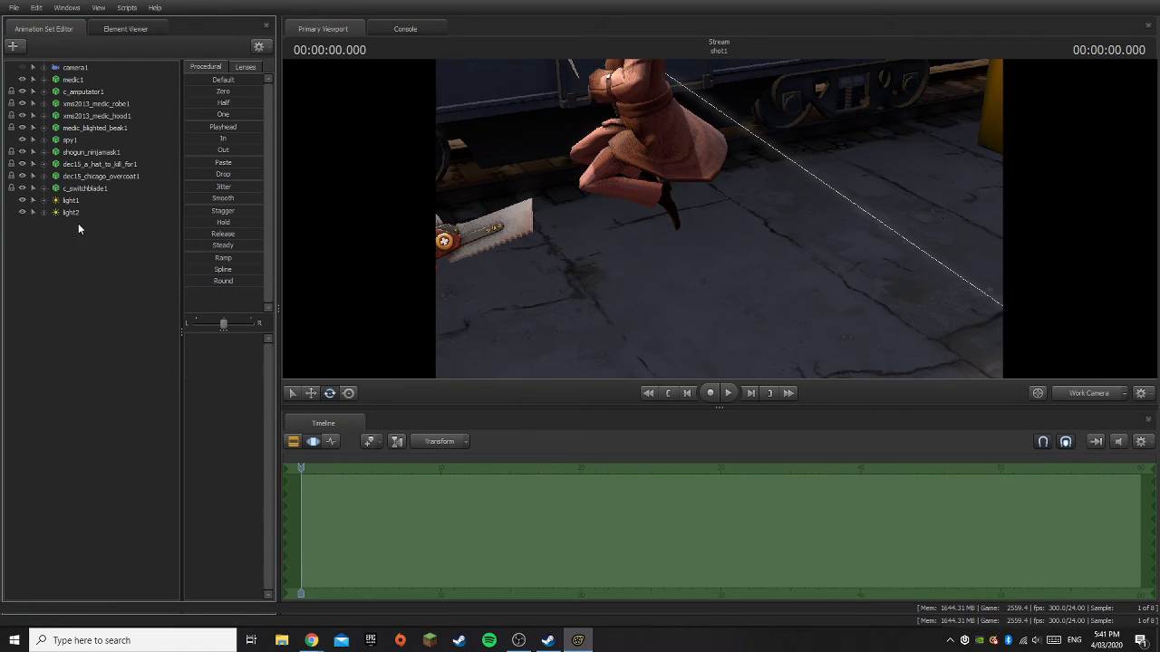
click(1078, 395)
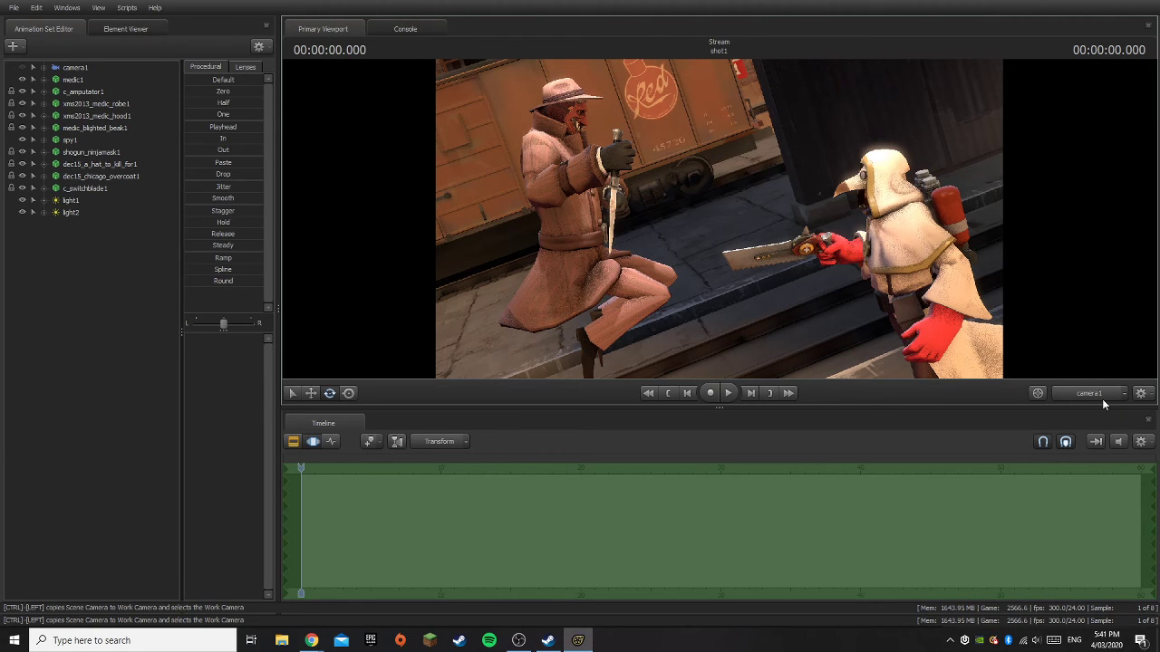
- Rotate the spy's right lower arm, bip_lowerArm_R, to bring the knife hand up and back toward his face
click(69, 141)
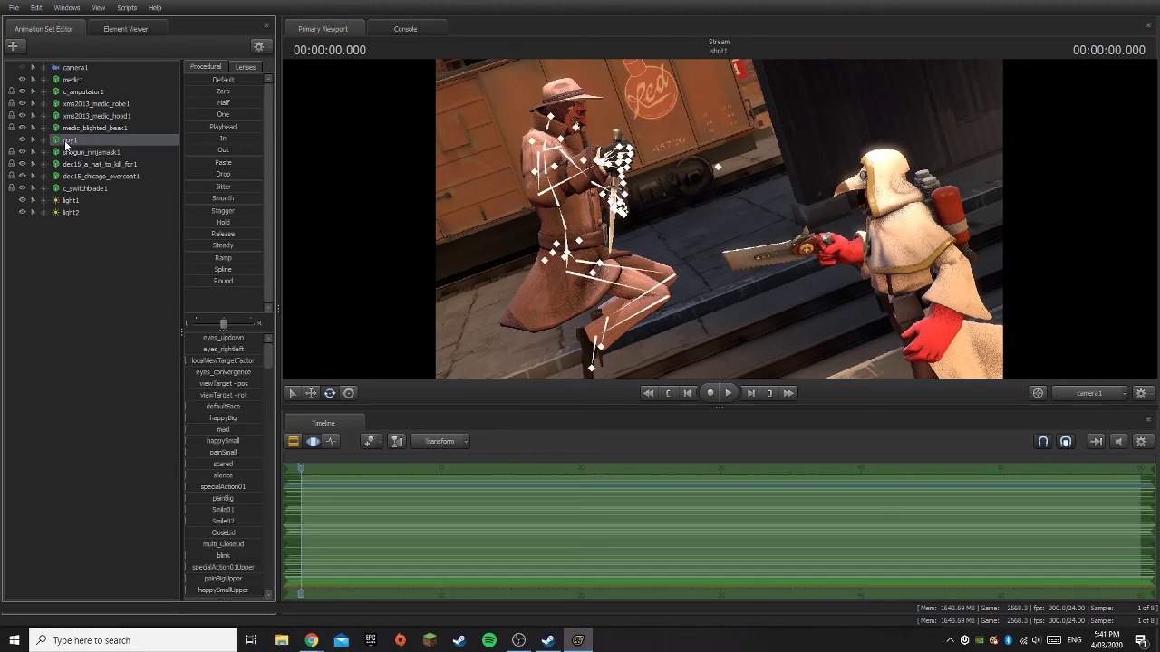
click(571, 186)
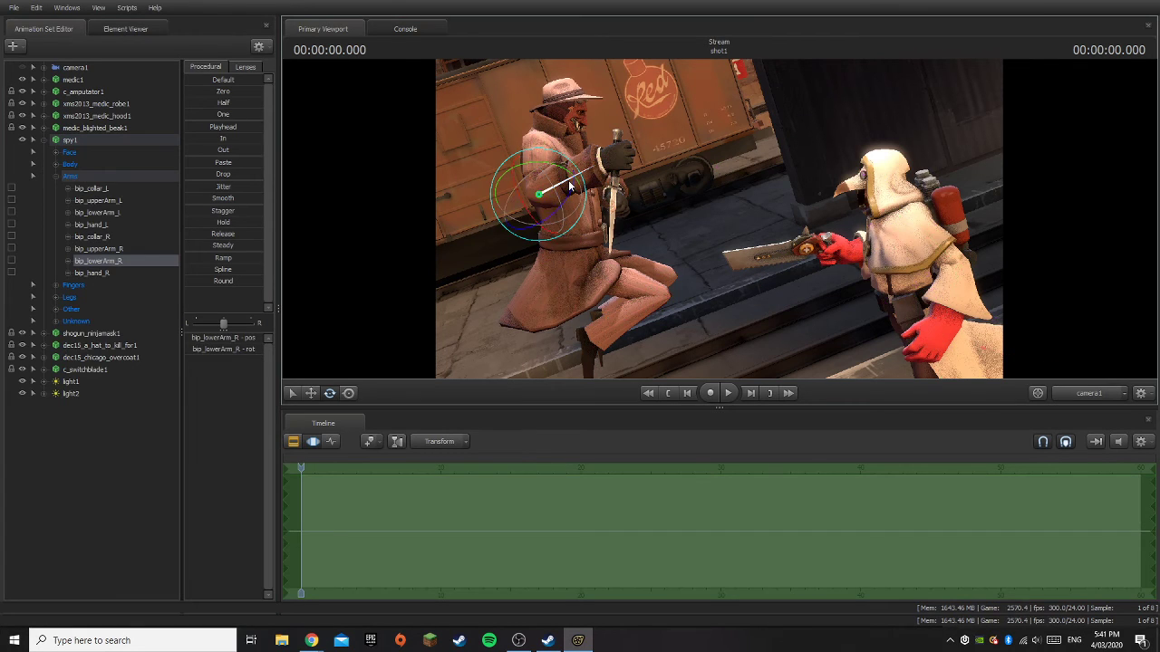
drag(534, 161, 483, 188)
click(112, 475)
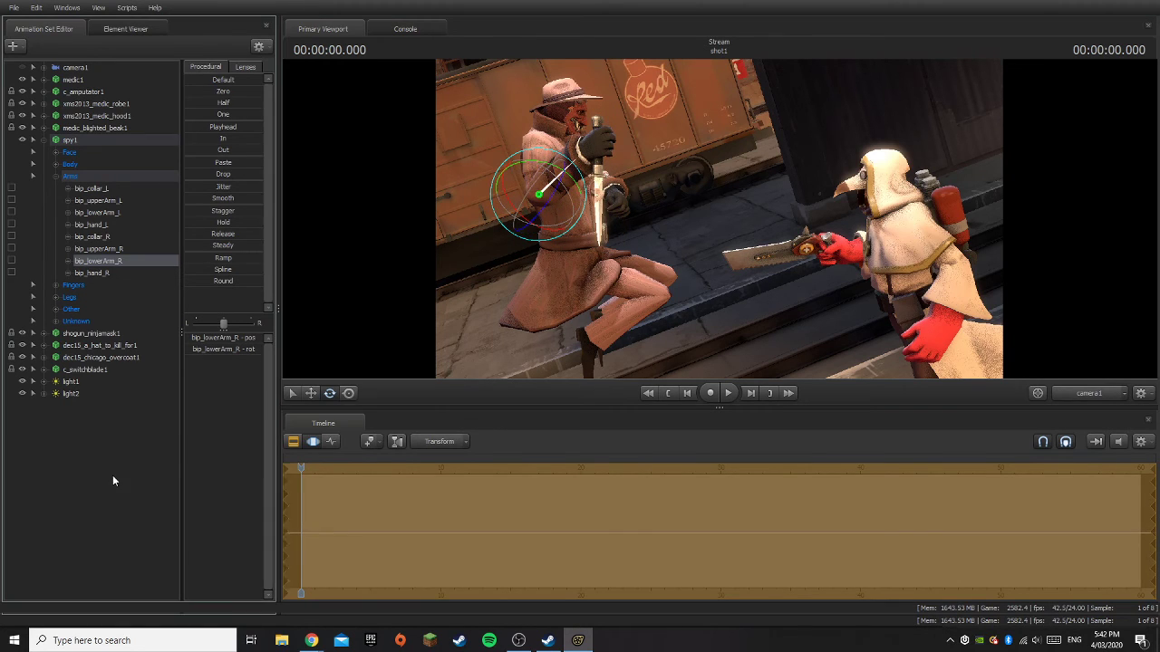
- Rotate the spy's right upper arm, bip_upperArm_R, slightly to raise the knife hand further
key(ctrl)
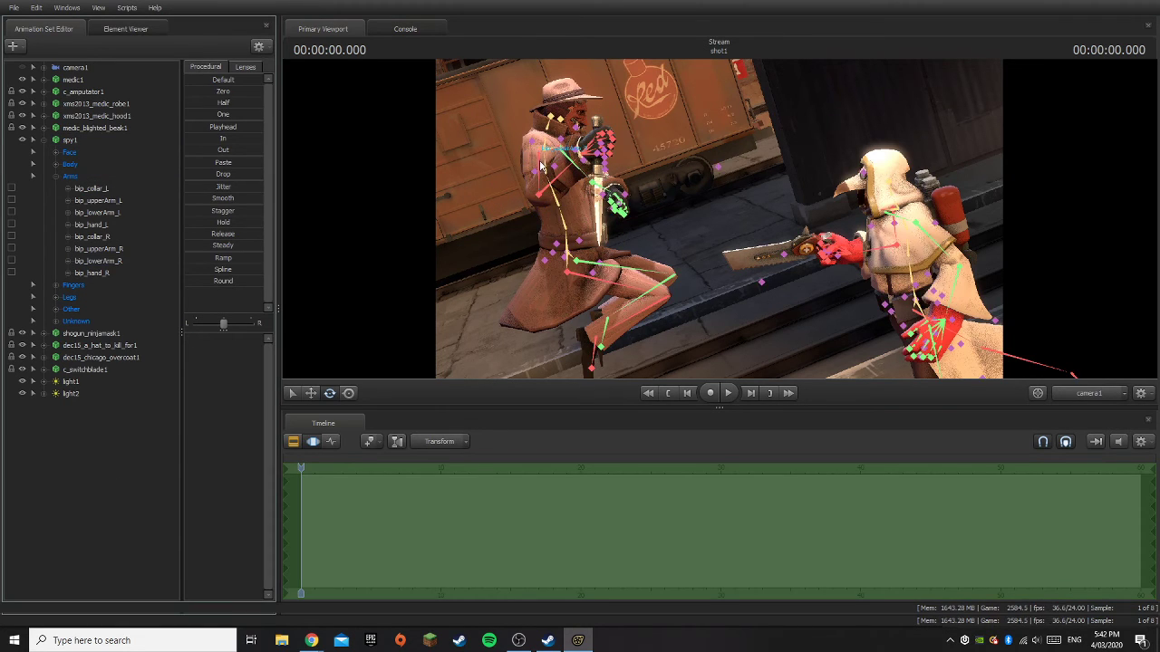
ctrl+click(539, 166)
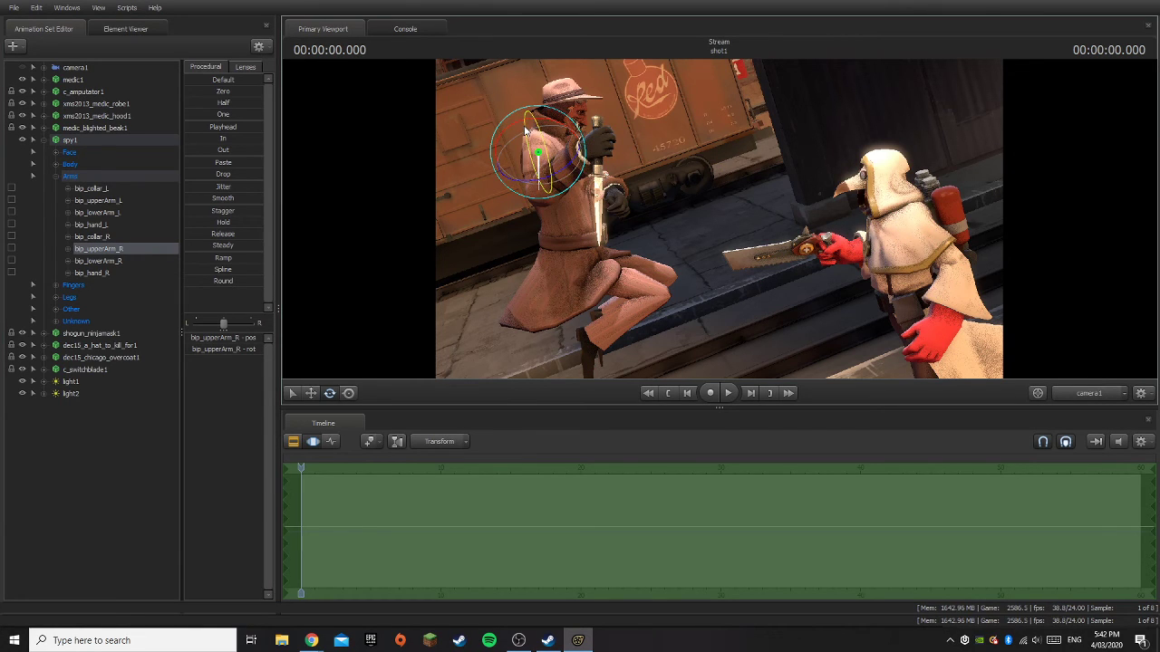
drag(525, 131, 522, 125)
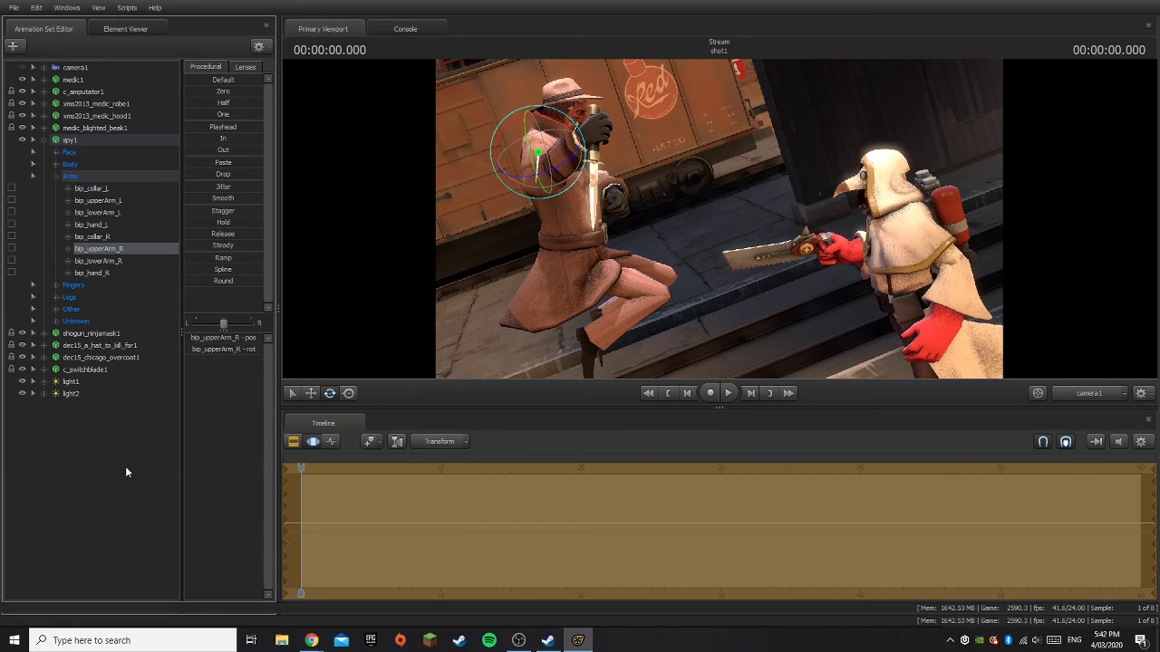
click(125, 466)
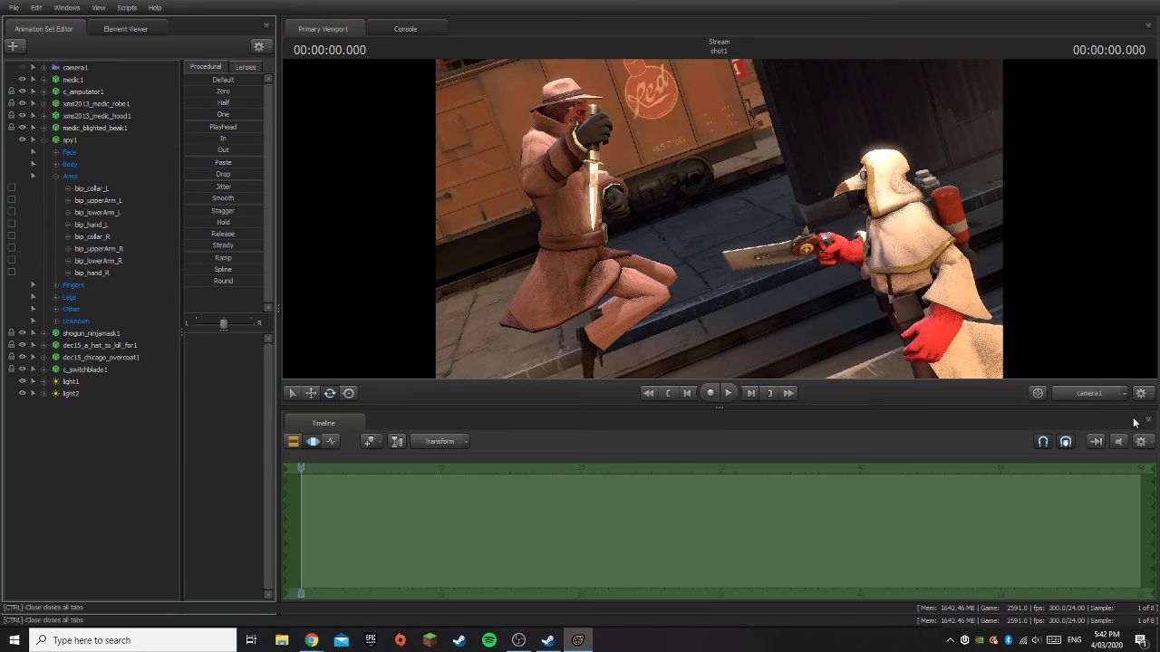
- Try two new framings of the spy and medic with camera1, undoing each camera move
click(105, 69)
mouse_move(720, 237)
mouse_down()
mouse_move(779, 271)
mouse_move(784, 295)
mouse_move(729, 258)
mouse_move(732, 270)
mouse_move(745, 254)
mouse_move(718, 218)
mouse_up()
key(w)
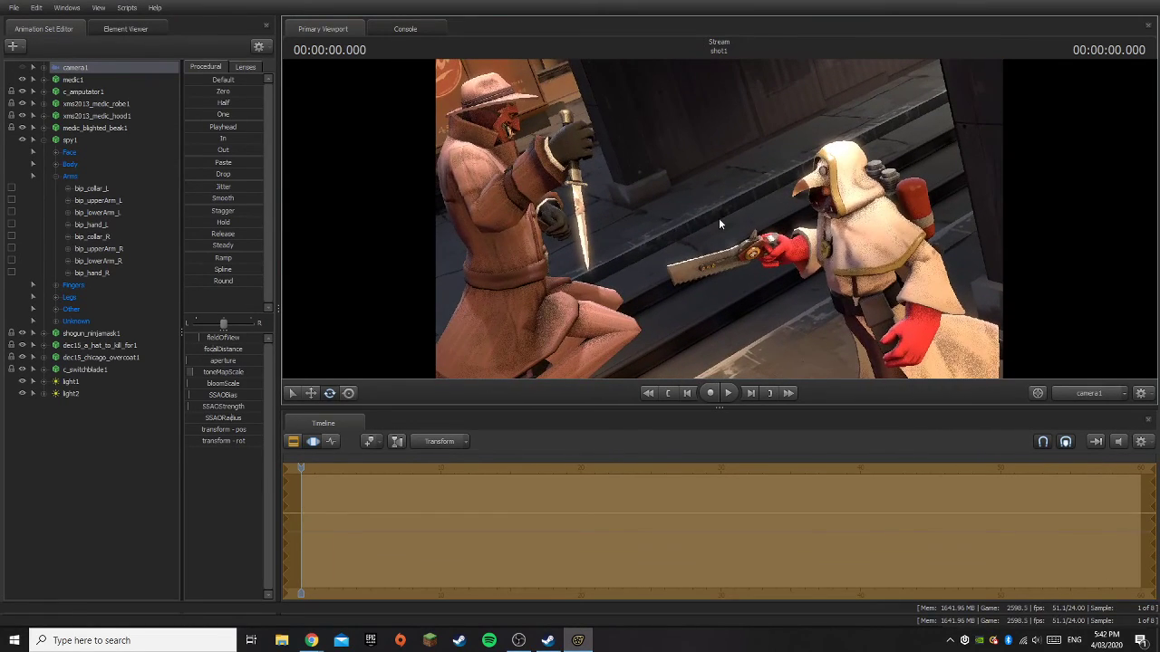
key(ctrl+z)
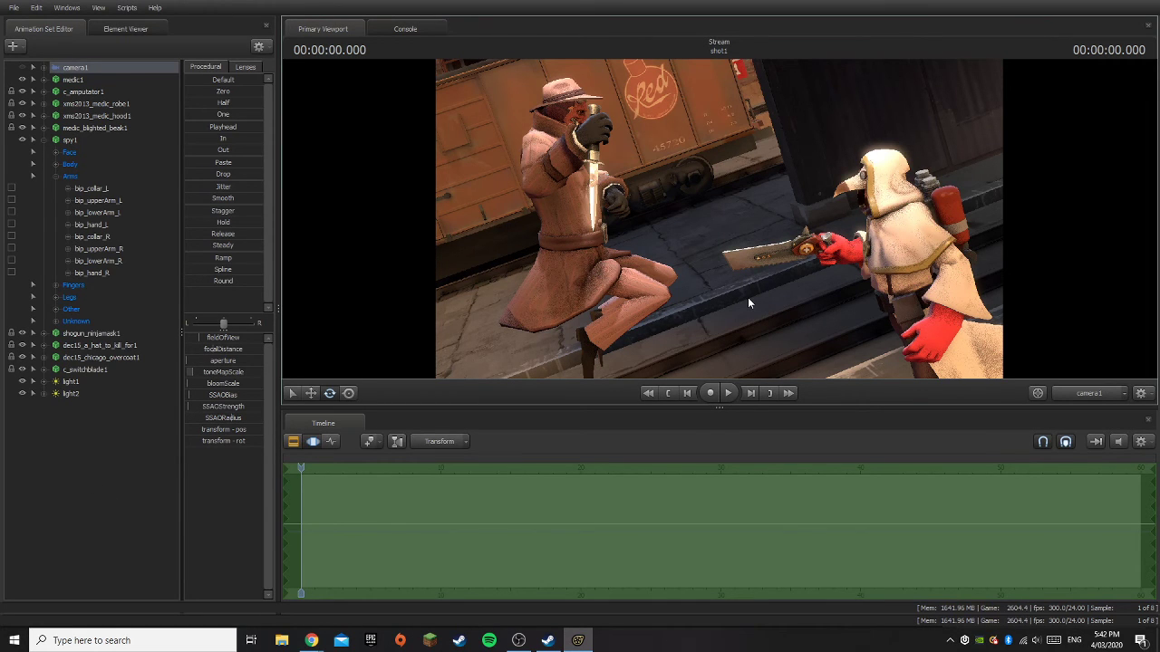
mouse_move(748, 300)
mouse_down()
mouse_move(843, 349)
mouse_move(765, 291)
mouse_up()
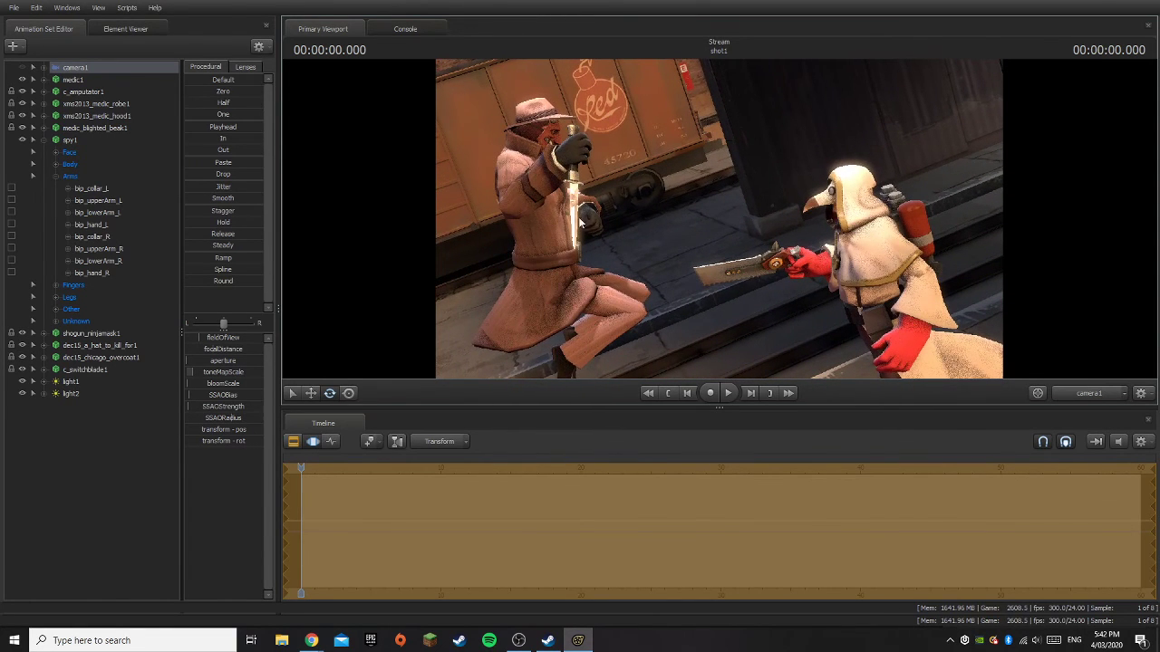
key(ctrl+z)
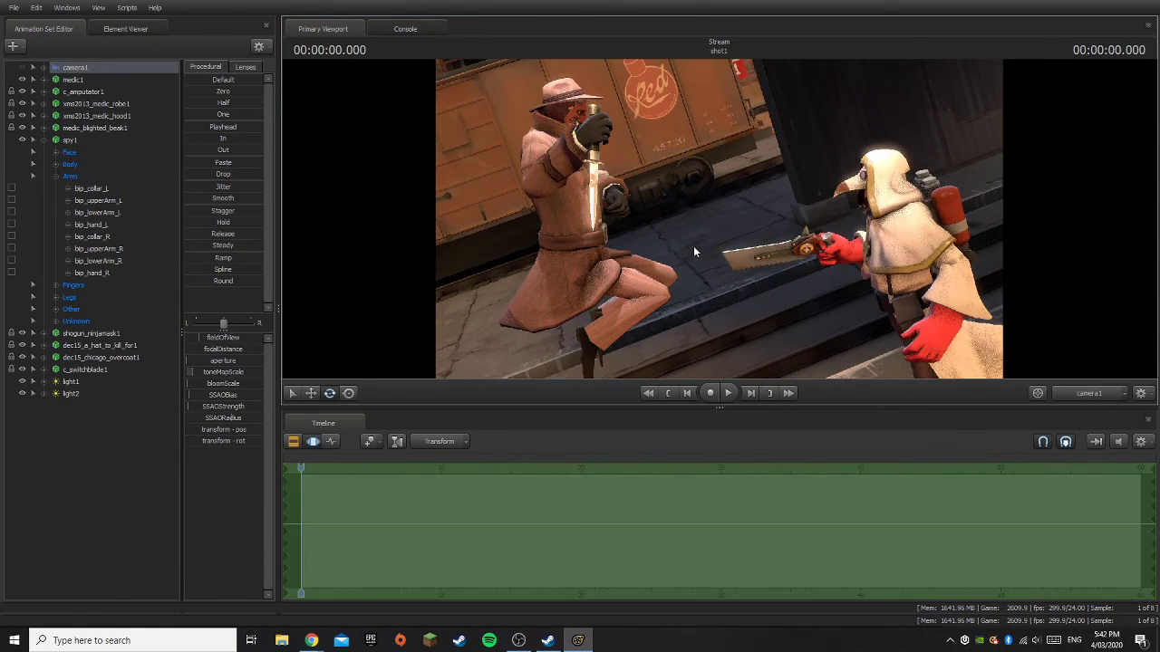
- Rotate the spy's right lower arm, bip_lowerArm_R, in small amounts to bring the knife hand down and away from his face
ctrl+click(555, 158)
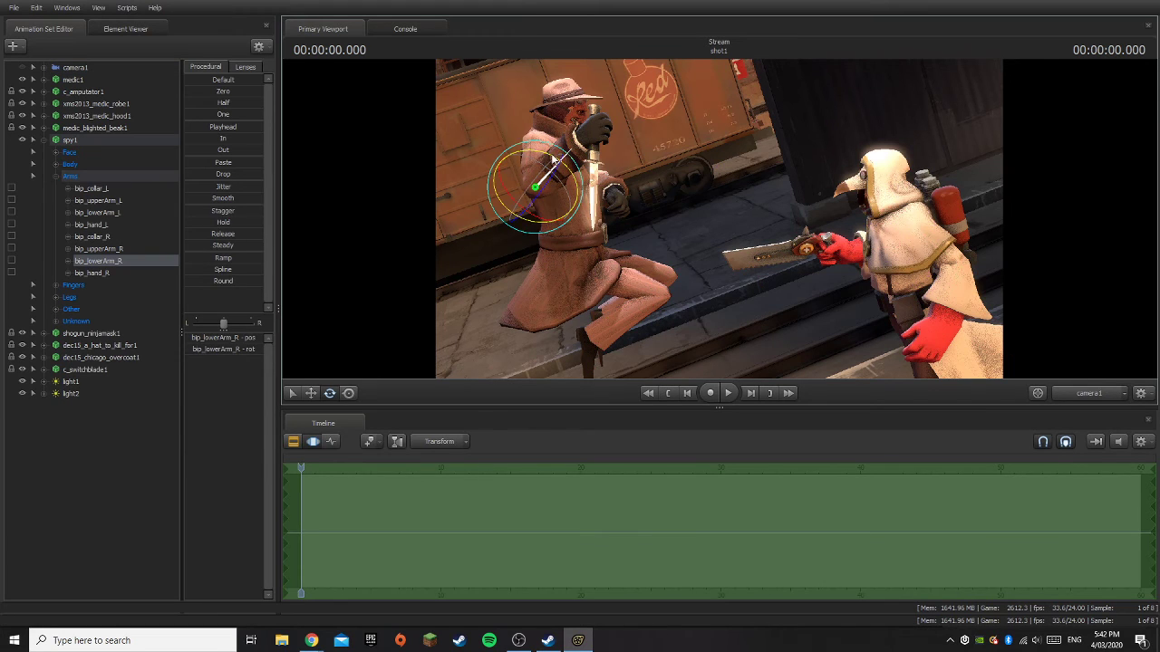
drag(555, 160, 559, 163)
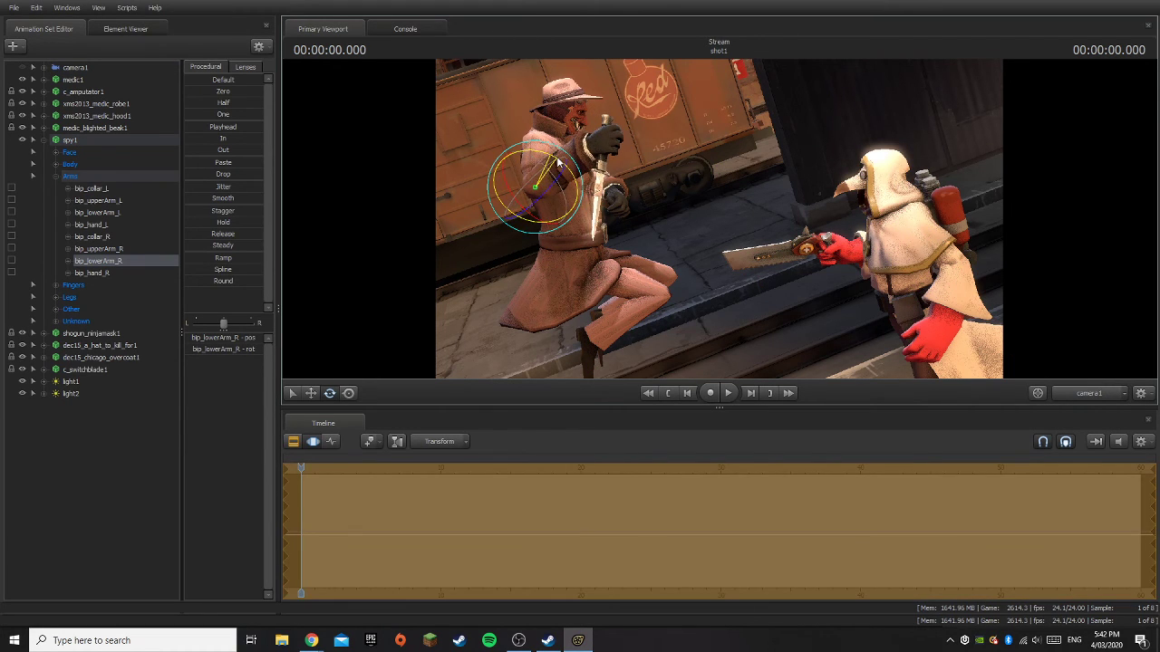
key(ctrl+z)
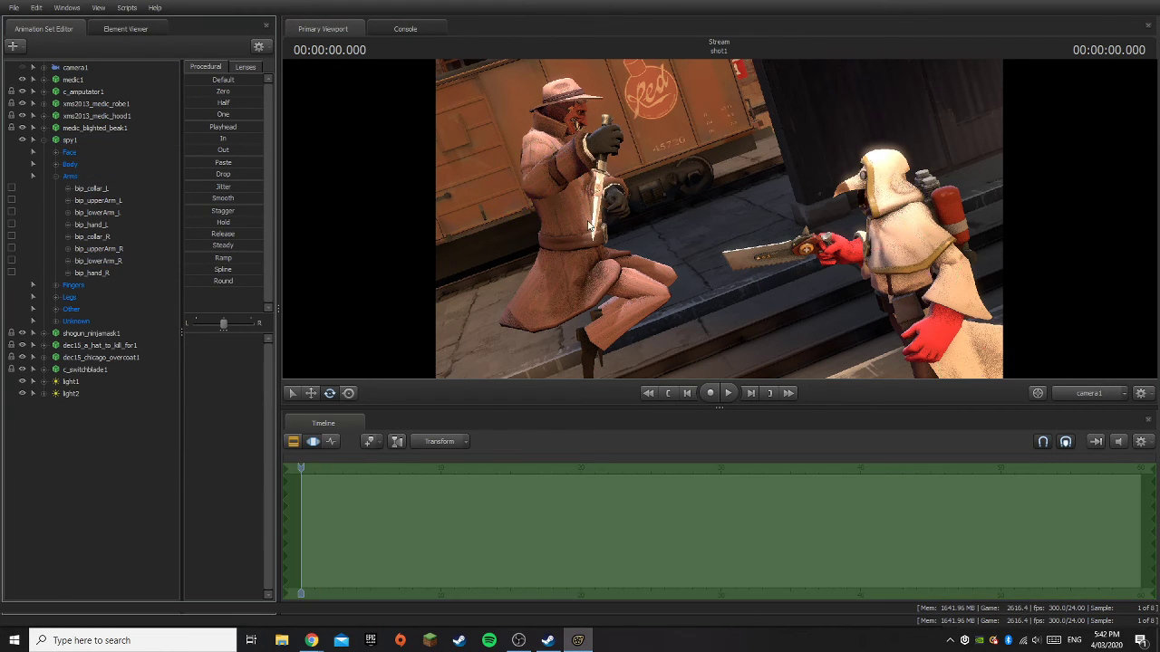
ctrl+click(558, 161)
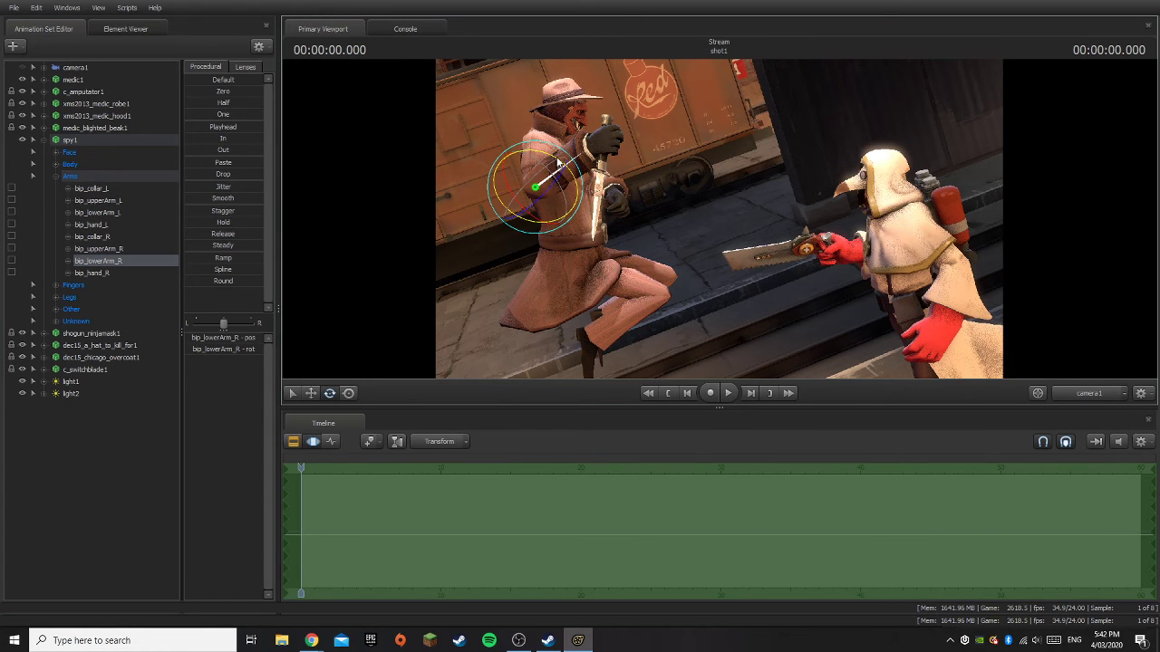
drag(558, 162, 554, 186)
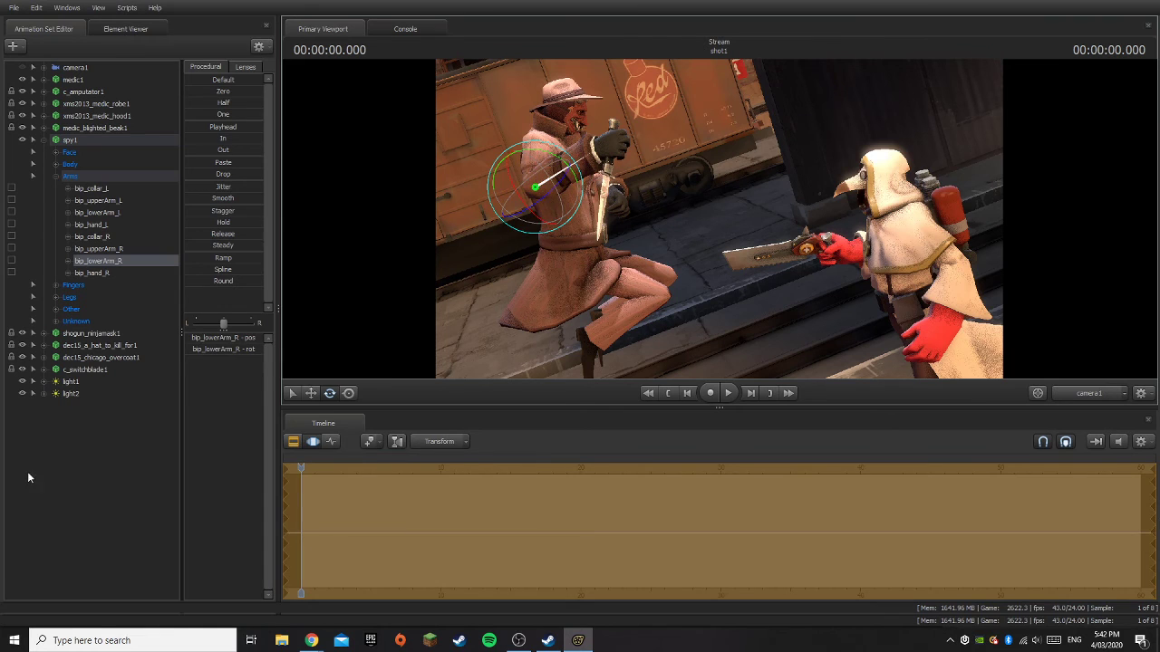
click(28, 477)
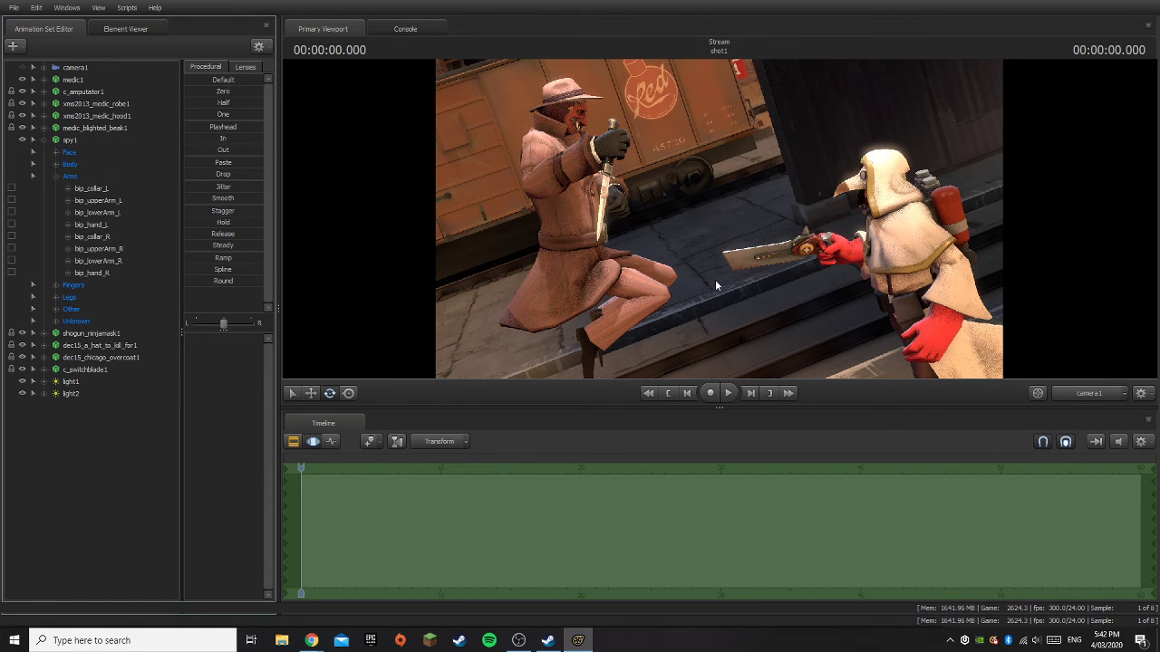
- Frame the spy's knife hand in the work camera and rotate the weapon_bone of c_switchblade1 slightly in his grip
click(1090, 395)
key(w)
drag(852, 271, 780, 249)
key(w)
key(ctrl)
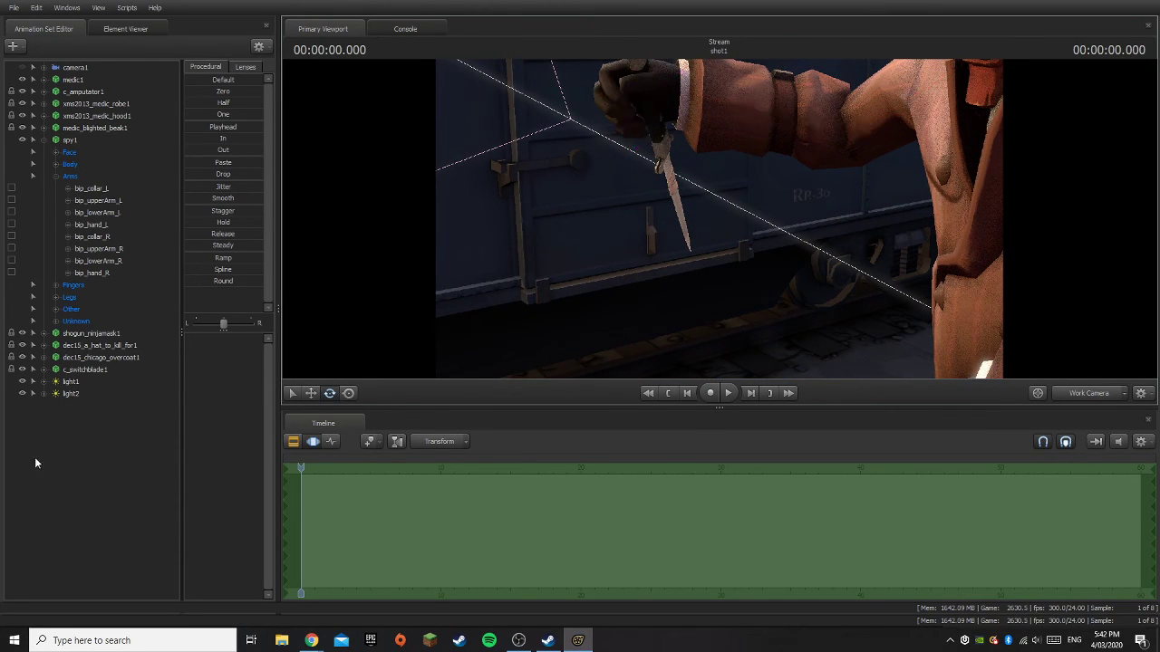
click(43, 140)
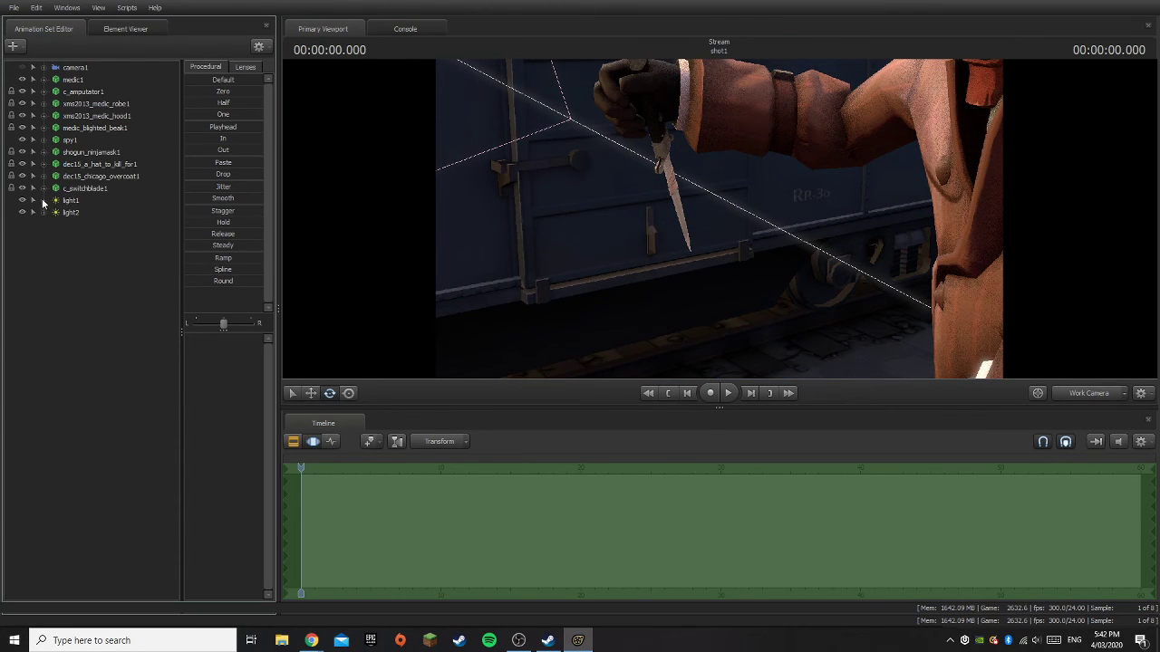
click(42, 188)
click(71, 212)
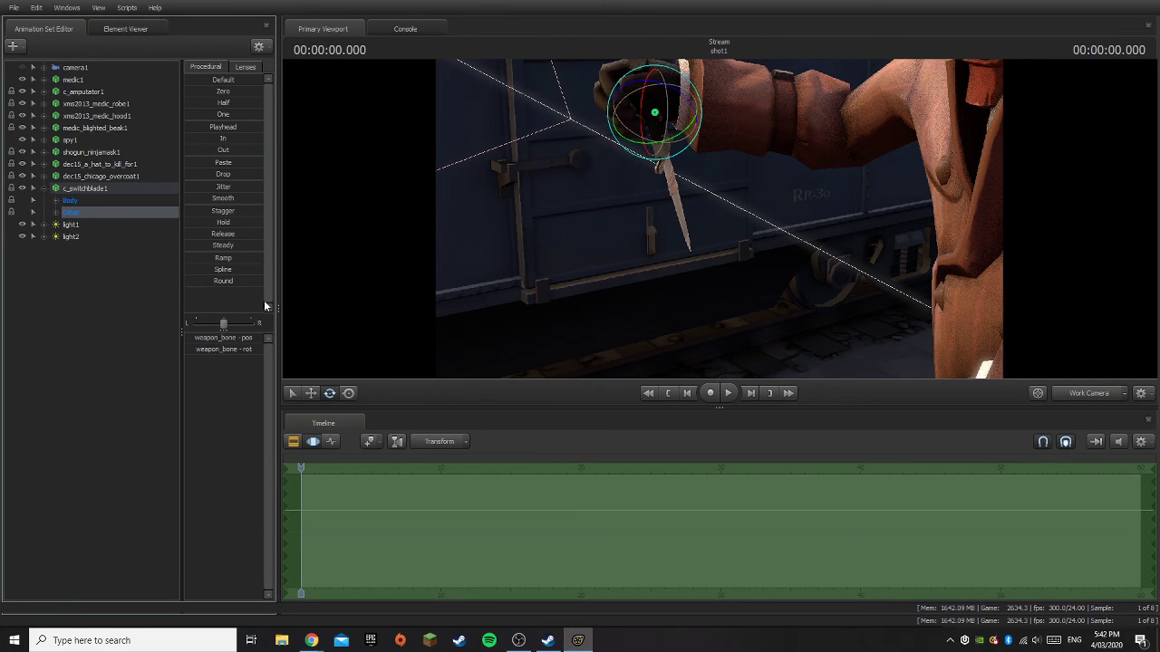
drag(645, 96, 644, 101)
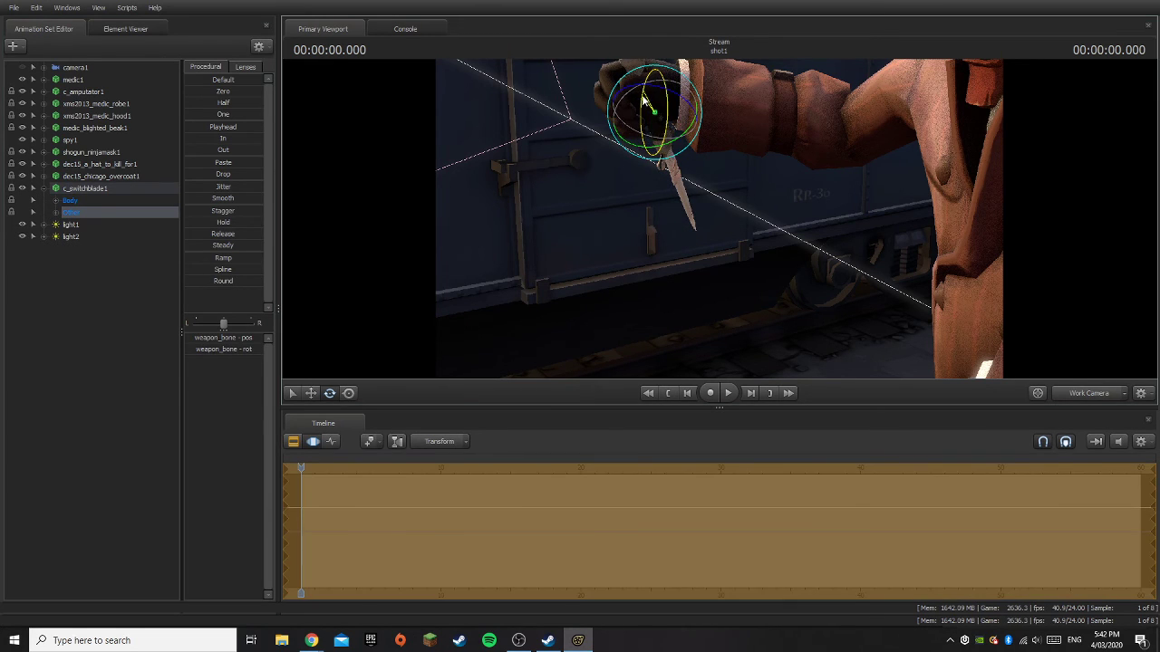
click(145, 320)
drag(695, 221, 695, 150)
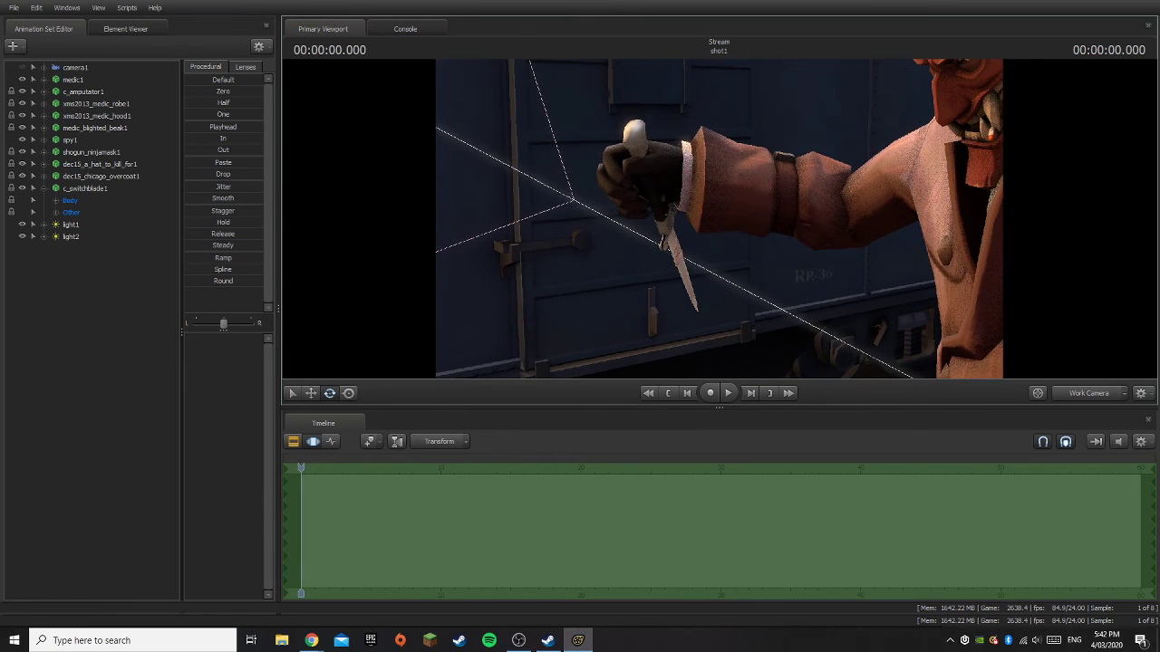
- Return to the camera1 view and rotate the weapon_bone of c_switchblade1 so the blade points straight down from the spy's fist
click(1106, 391)
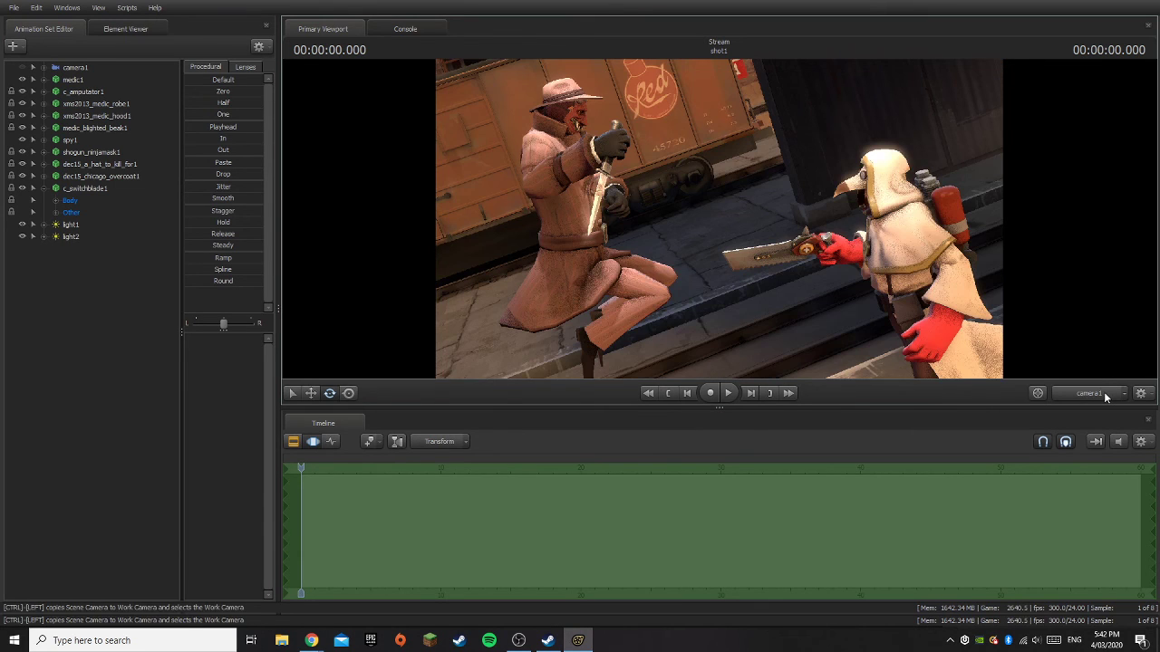
click(73, 212)
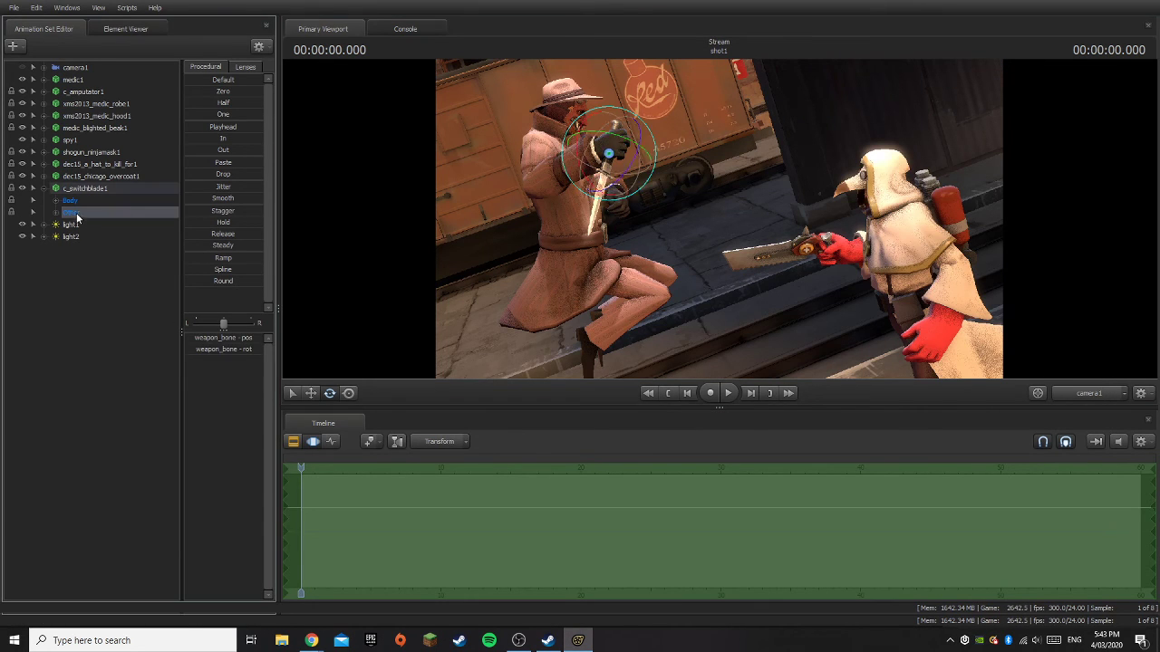
drag(600, 132, 595, 192)
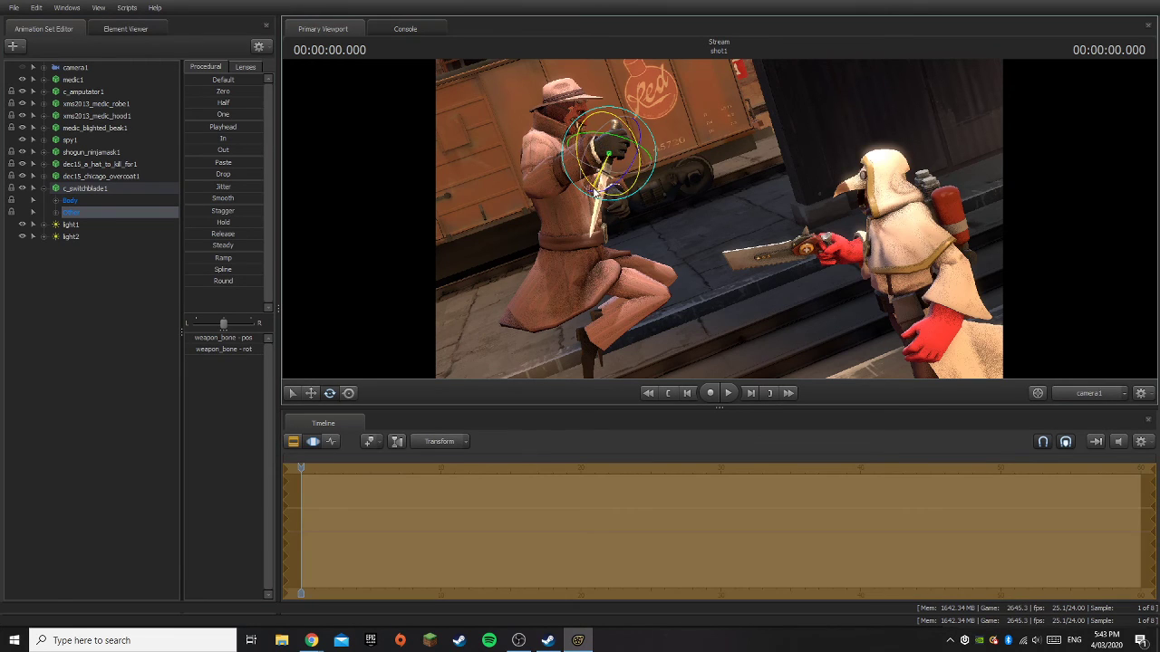
click(311, 393)
click(329, 394)
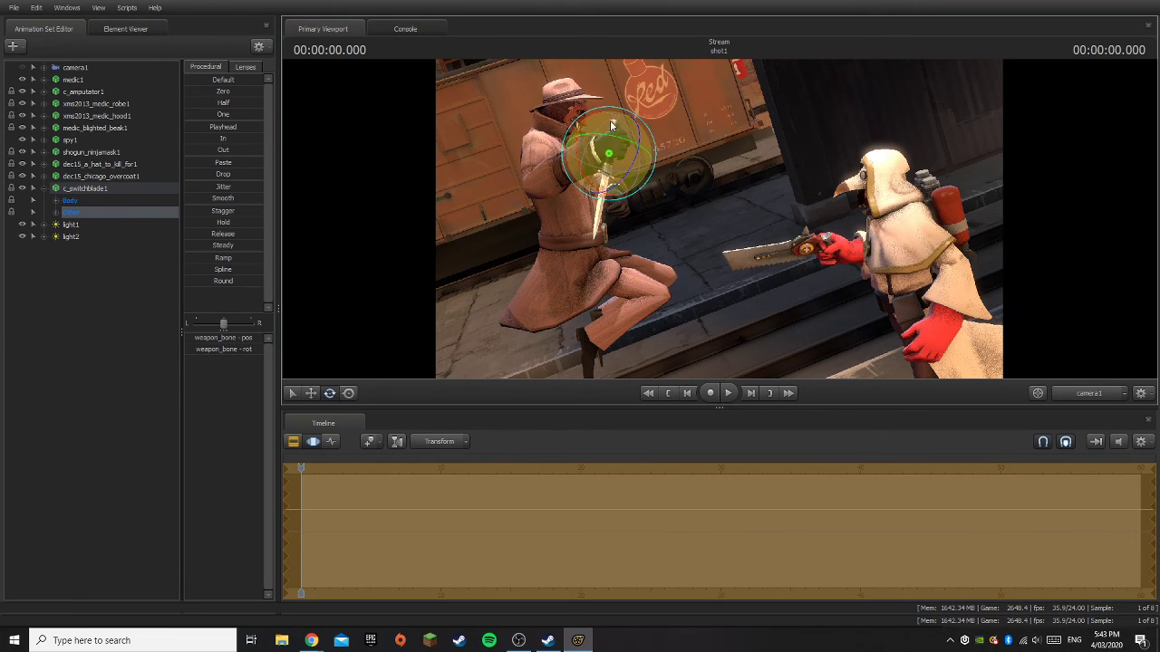
drag(588, 117, 624, 134)
click(139, 356)
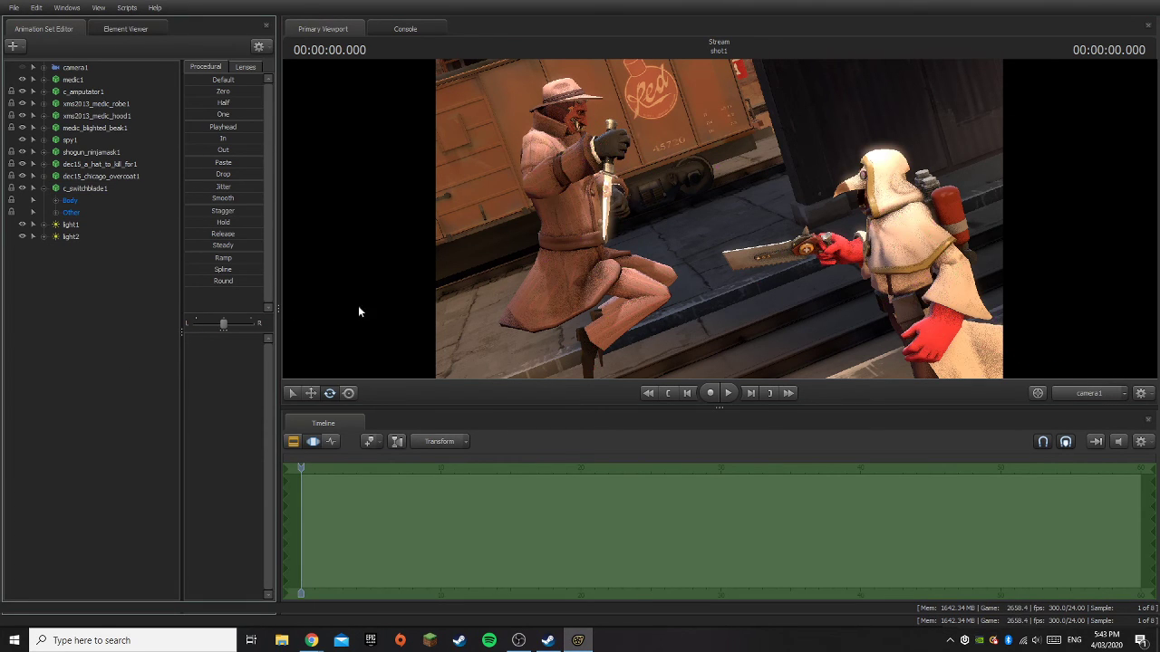
- Turn the switchblade's weapon_bone slightly about its long axis and shift it a little to sit better in the spy's grip
click(73, 213)
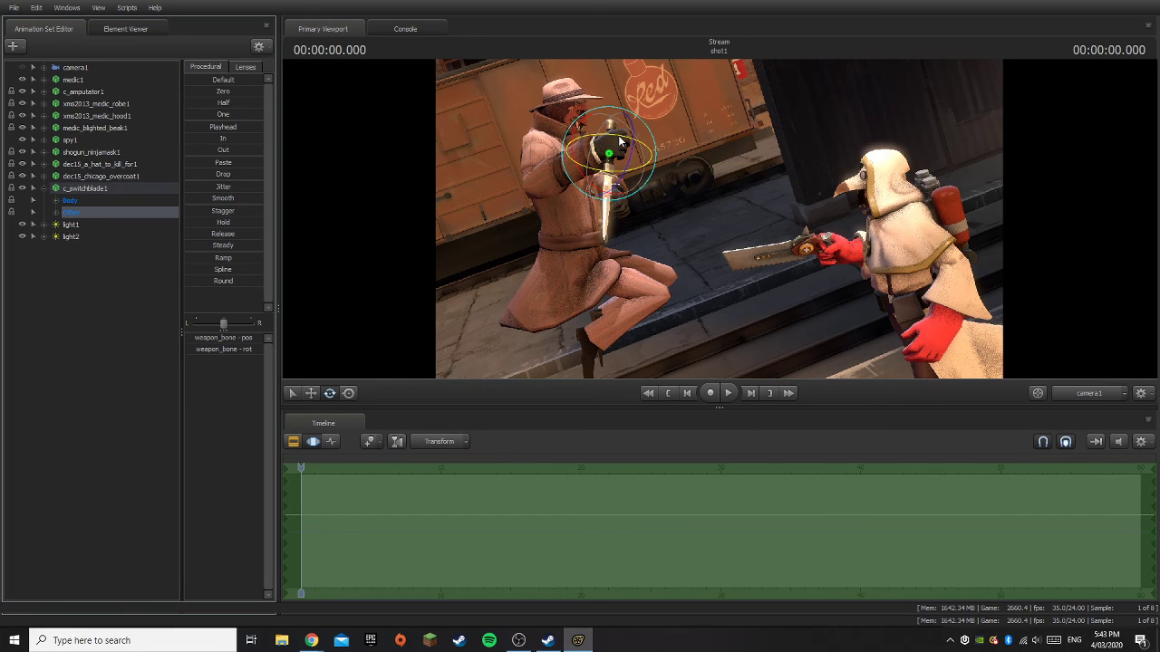
drag(621, 140, 621, 202)
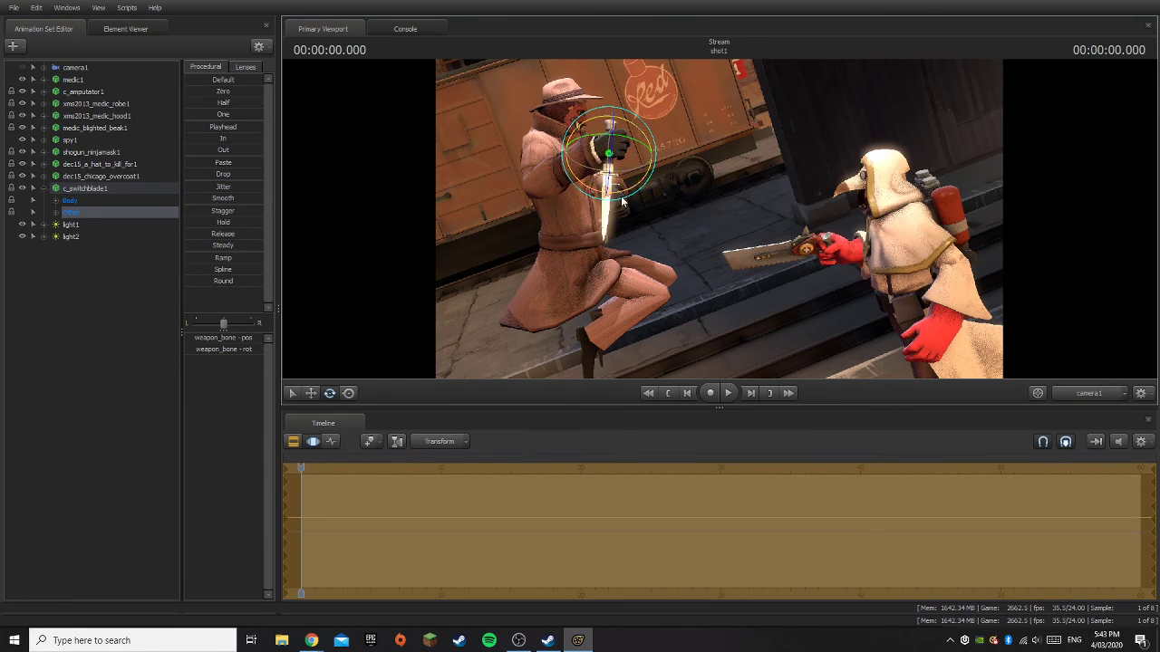
click(311, 393)
drag(624, 146, 614, 176)
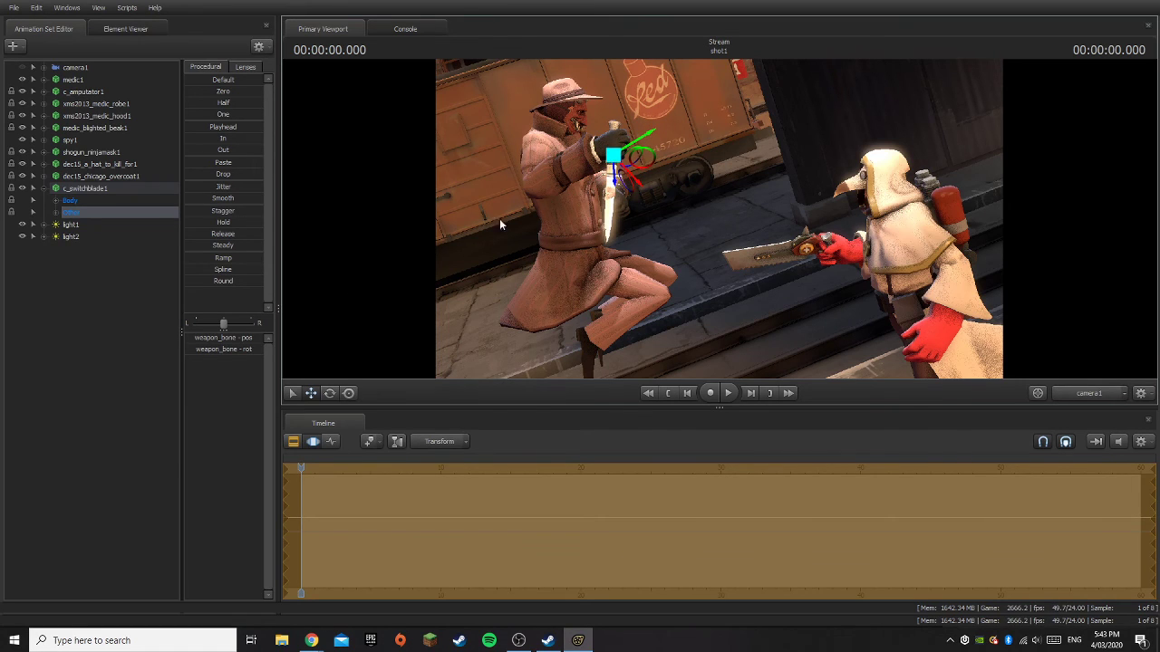
click(137, 348)
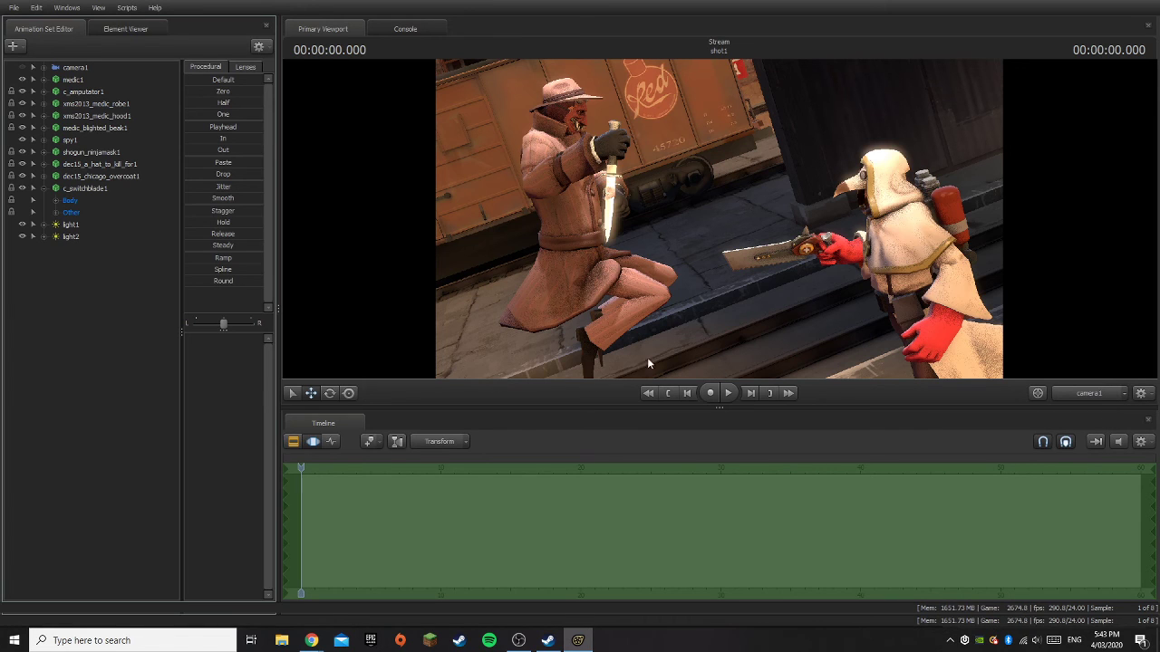
- Switch spy1, shogun_ninjamask1, dec15_a_hat_to_kill_for1 and dec15_chicago_overcoat1 to their blue team skins, and collapse the c_switchblade1 controls
click(69, 141)
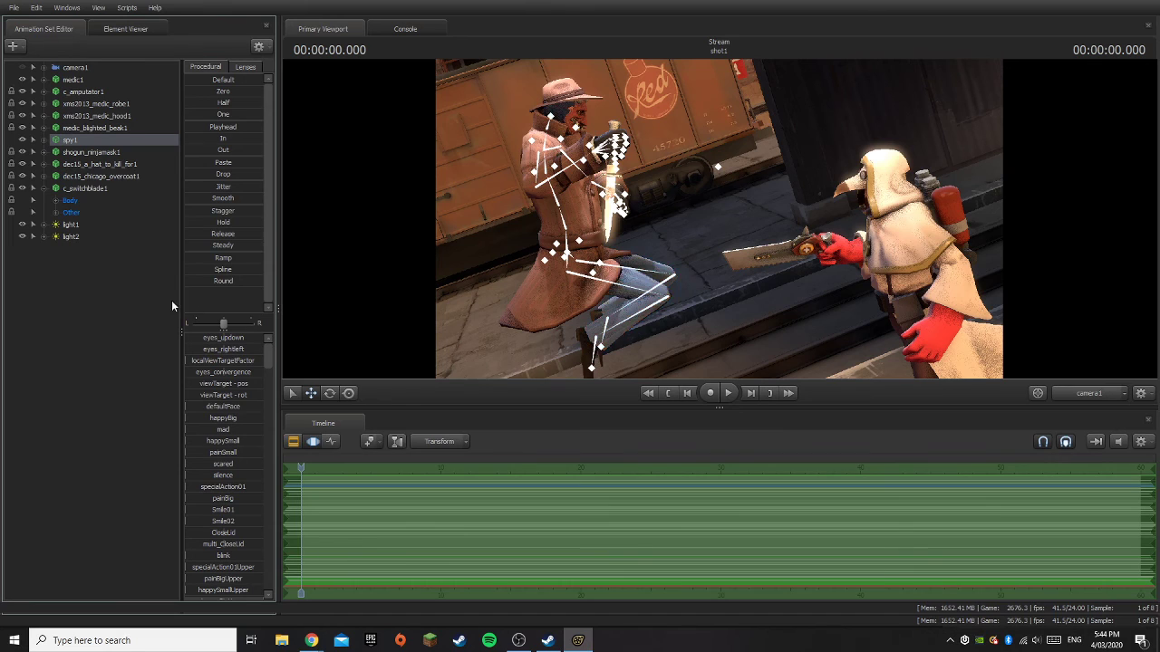
click(83, 153)
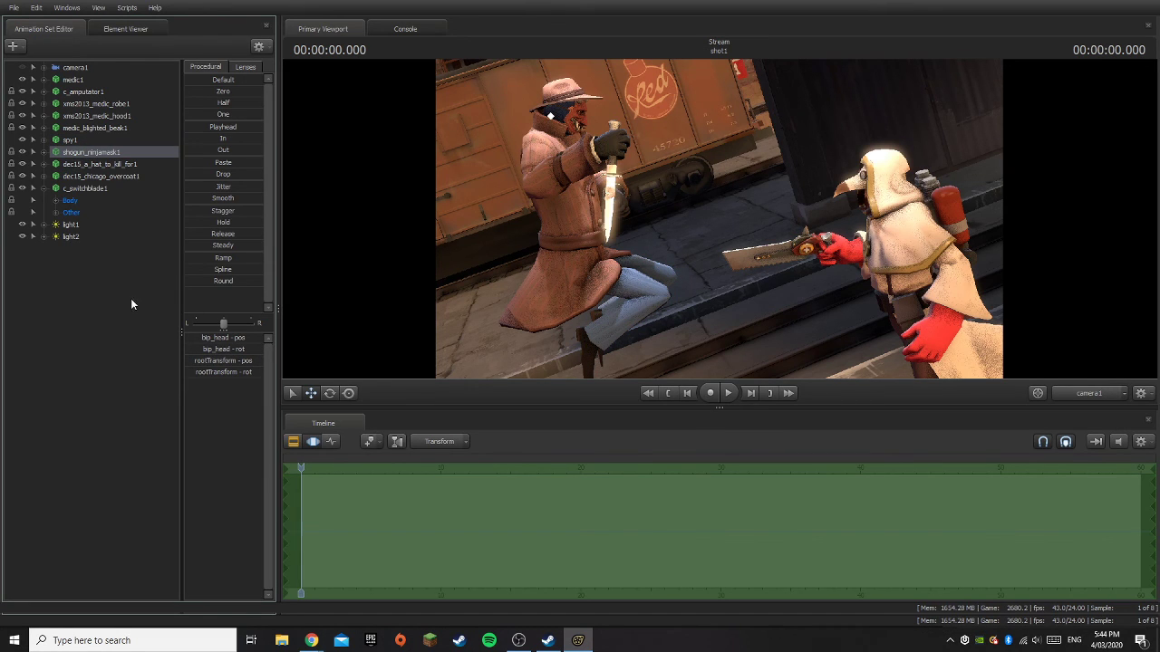
click(83, 164)
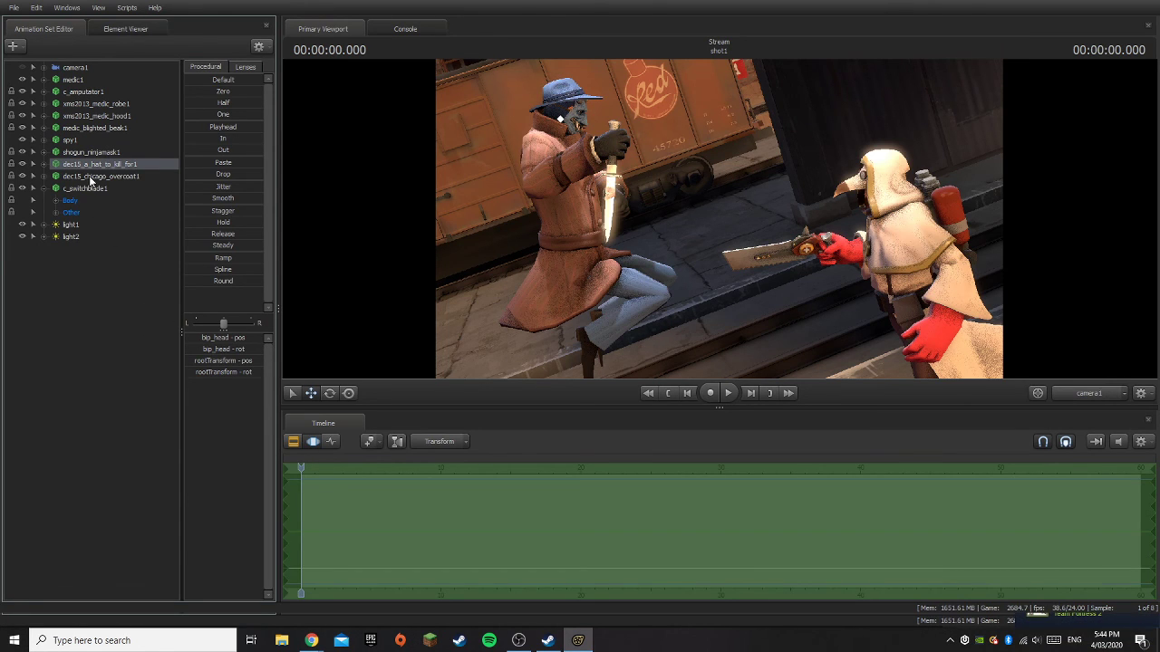
click(94, 176)
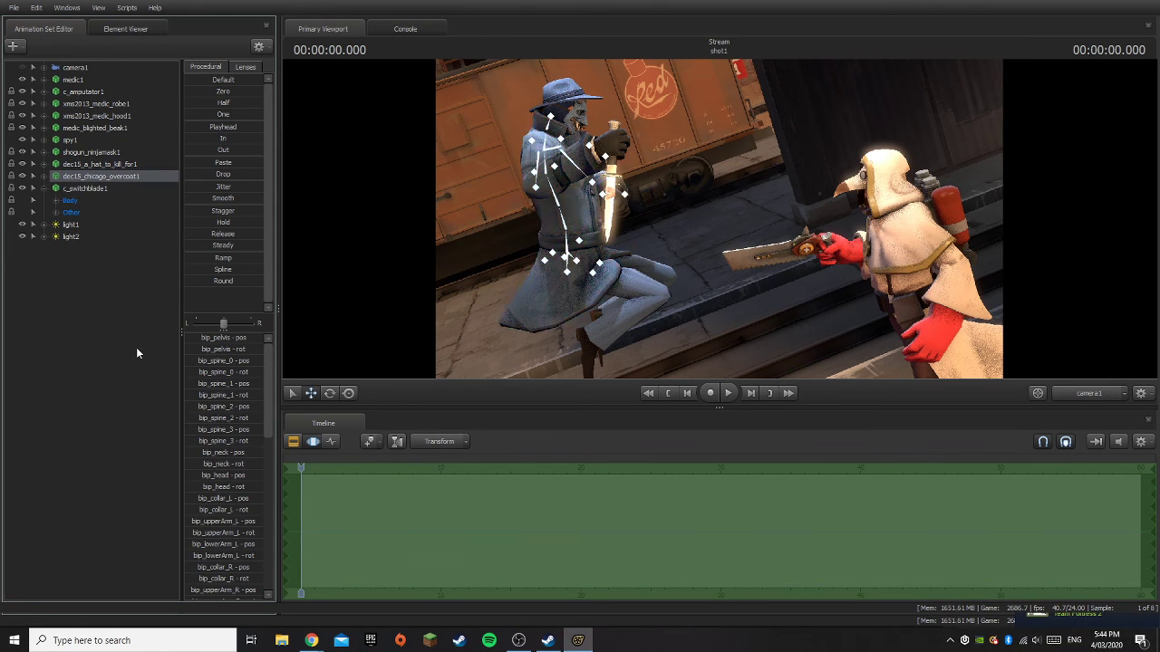
click(135, 352)
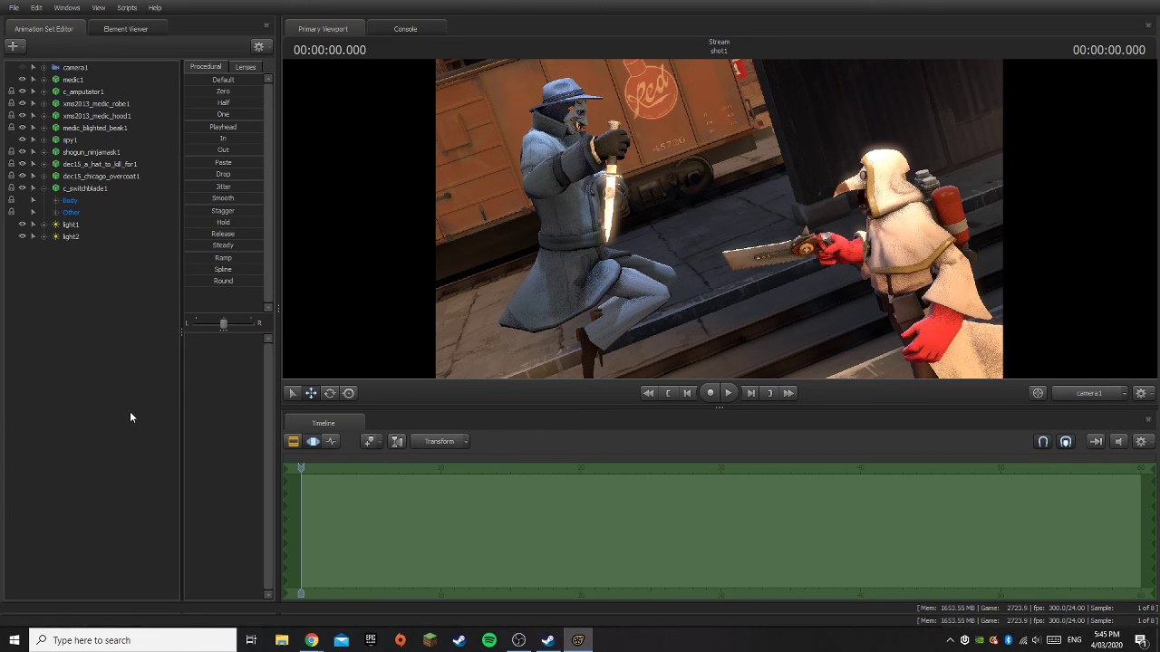
click(43, 188)
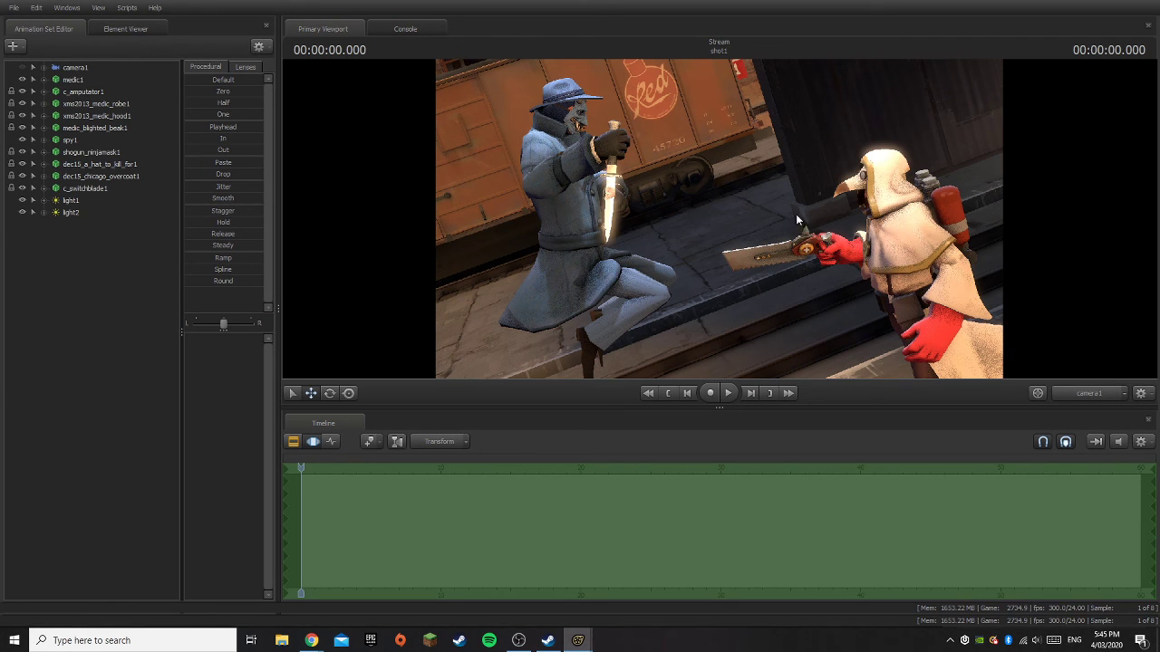
click(129, 414)
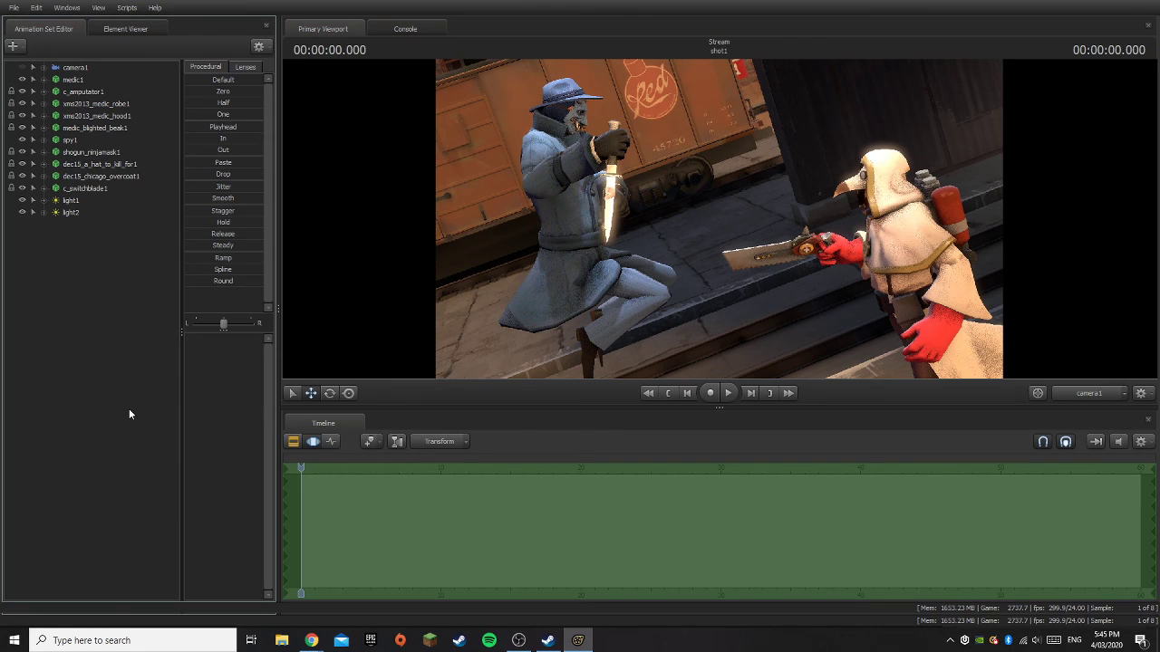